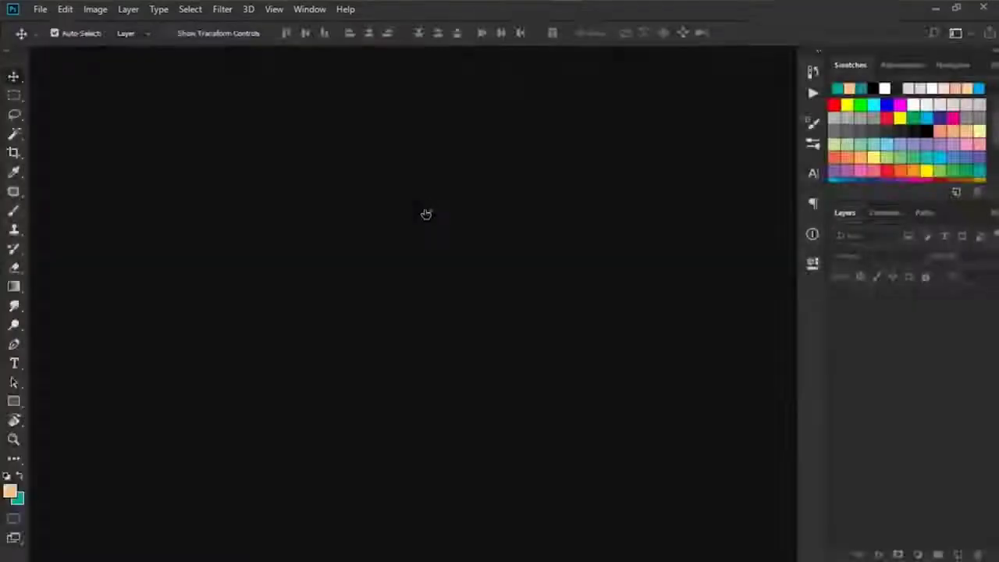
# - Trace the right-hand eye's lash outline with the Pen tool as a shape above the Background layer, and name the layer Line
pyautogui.click(897, 331)
pyautogui.press('p')
pyautogui.scroll(6, 437, 238)
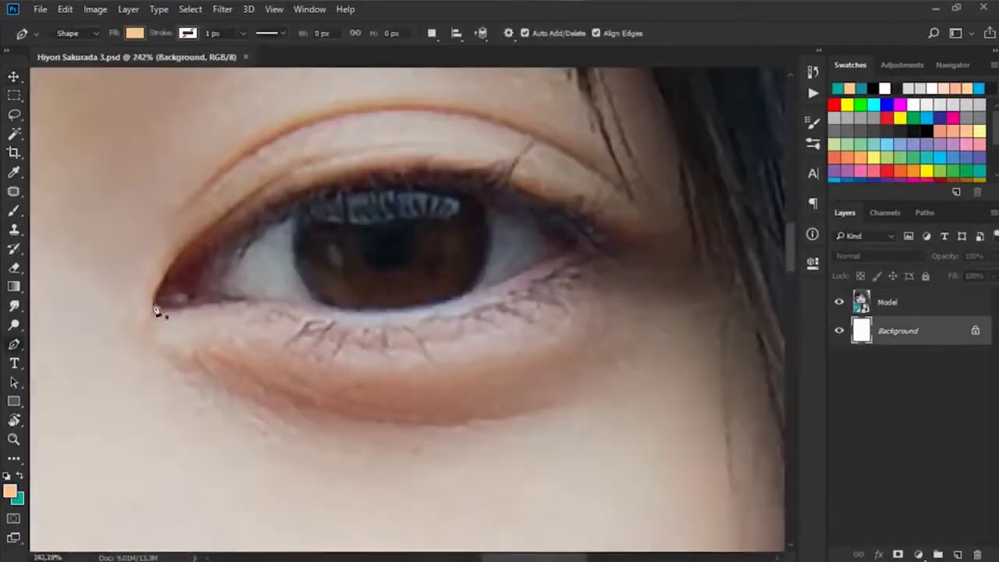
pyautogui.click(153, 303)
pyautogui.moveTo(396, 168); pyautogui.dragTo(559, 156)
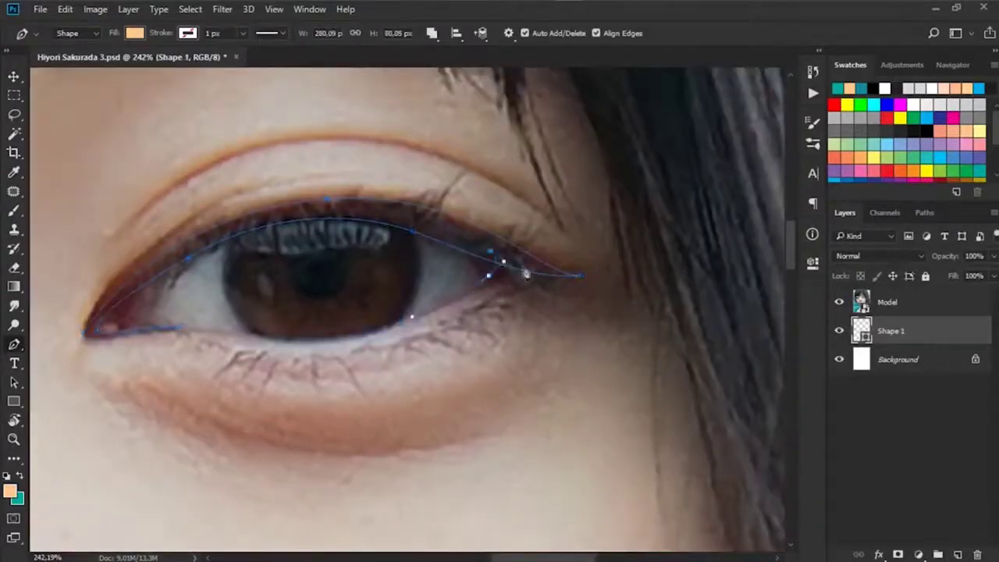
pyautogui.doubleClick(891, 331)
pyautogui.write('Line')
pyautogui.press('Return')
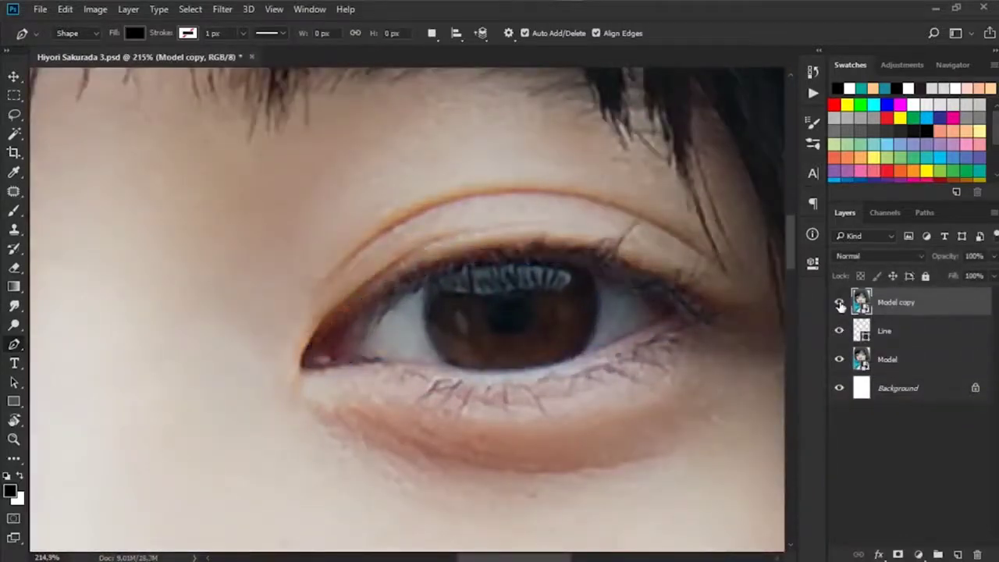
# - Draw a closed Pen shape covering the whole eyeball opening of the right-hand eye, beneath the Line layer
pyautogui.click(303, 362)
pyautogui.moveTo(484, 252); pyautogui.dragTo(562, 249)
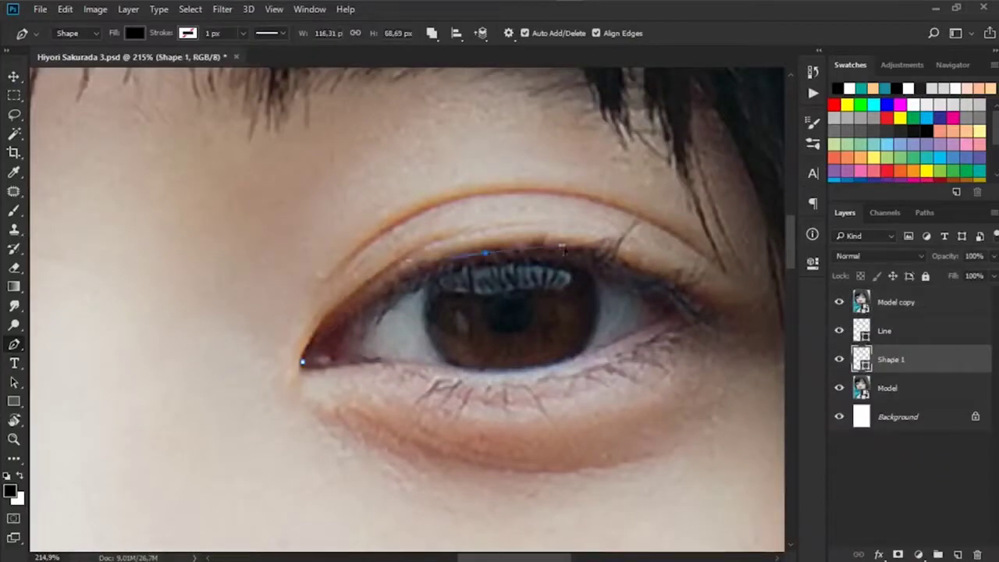
pyautogui.click(684, 302)
pyautogui.moveTo(361, 360); pyautogui.dragTo(331, 372)
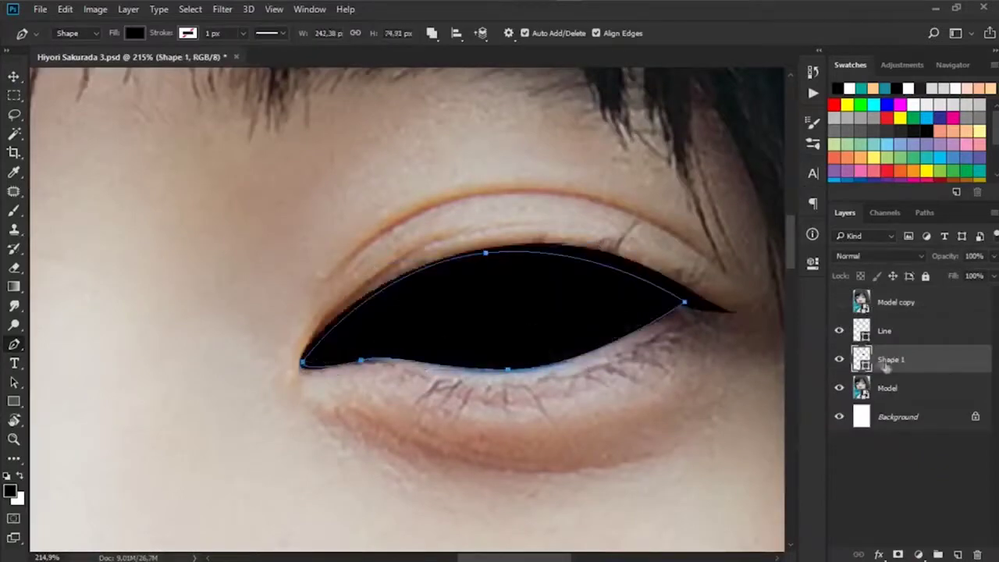
# - Fill the eyeball shape with white and rename its layer Eyes
pyautogui.doubleClick(861, 359)
pyautogui.click(644, 118)
pyautogui.doubleClick(890, 359)
pyautogui.write('Eyes')
pyautogui.press('Return')
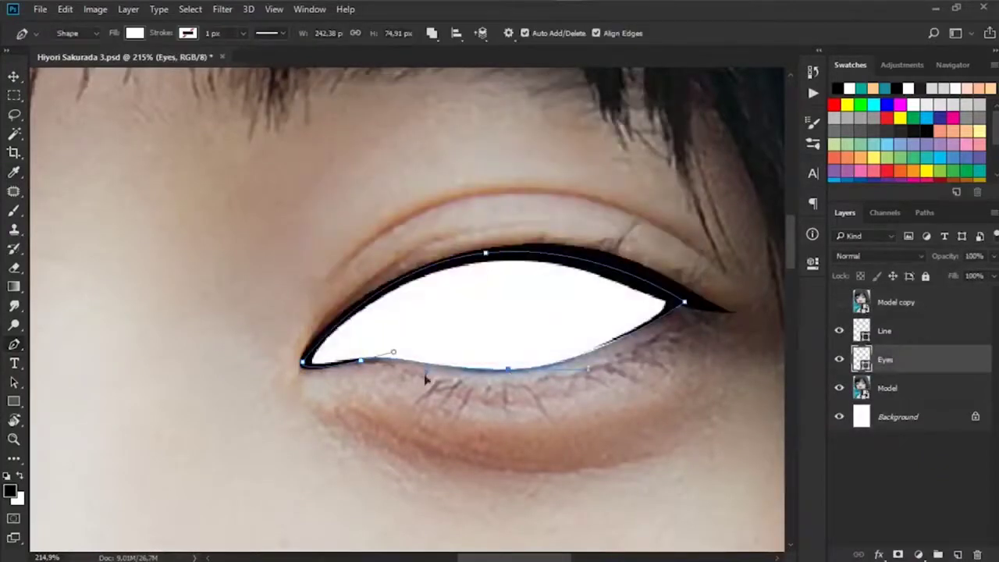
# - Trace the left-hand eye's opening with the Pen tool as a second white shape on the Eyes layer
pyautogui.scroll(-3, 501, 286)
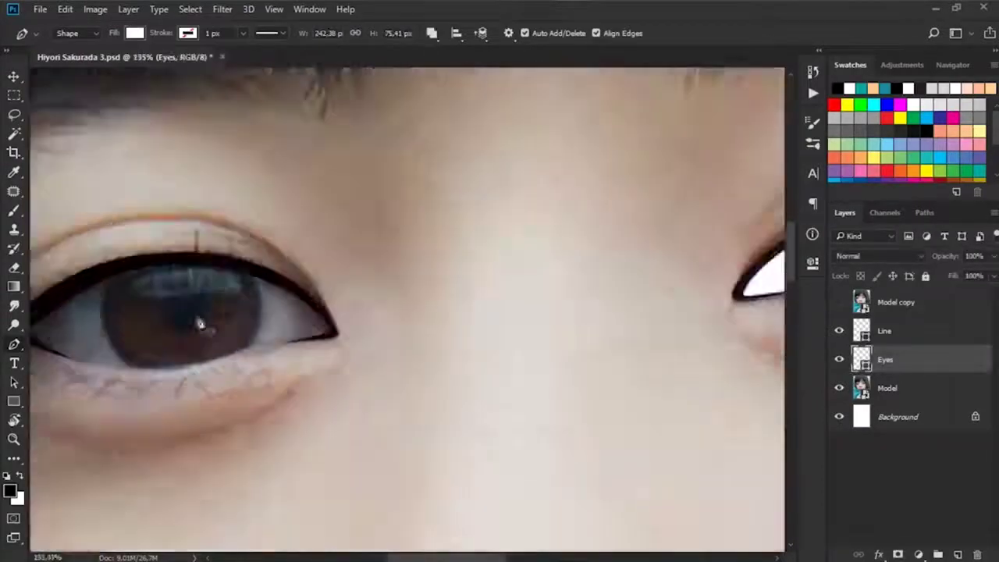
pyautogui.scroll(4, 250, 263)
pyautogui.moveTo(572, 285); pyautogui.dragTo(536, 296)
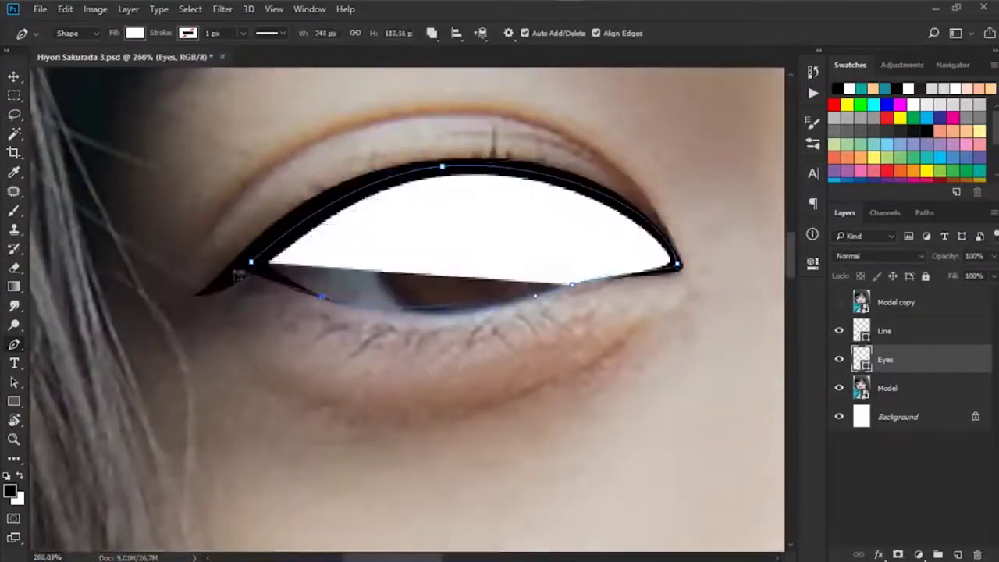
pyautogui.click(251, 263)
pyautogui.scroll(-3, 255, 271)
# - Draw a 112 px circle over the right-hand iris with the Ellipse tool
pyautogui.press('u')
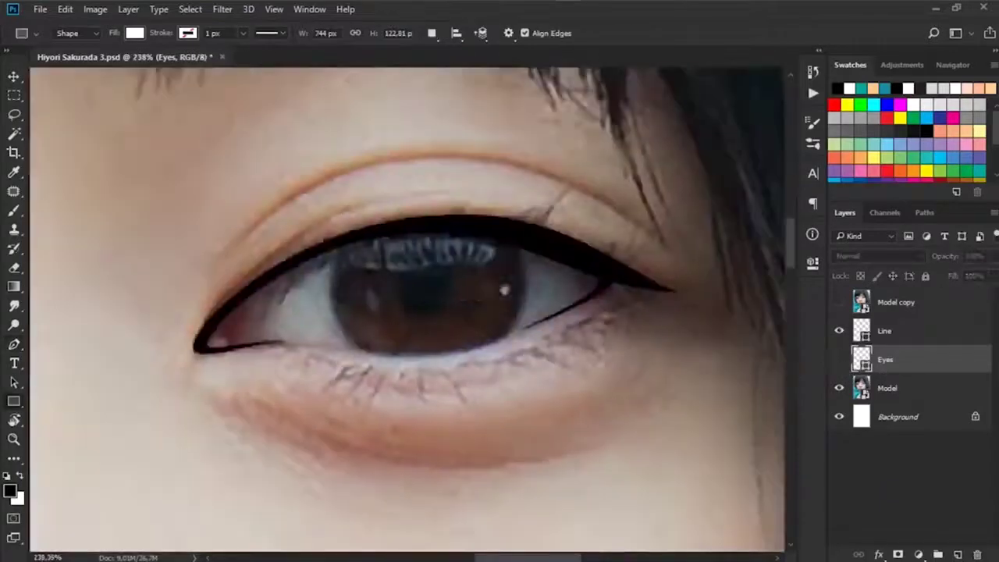
pyautogui.rightClick(13, 401)
pyautogui.click(78, 432)
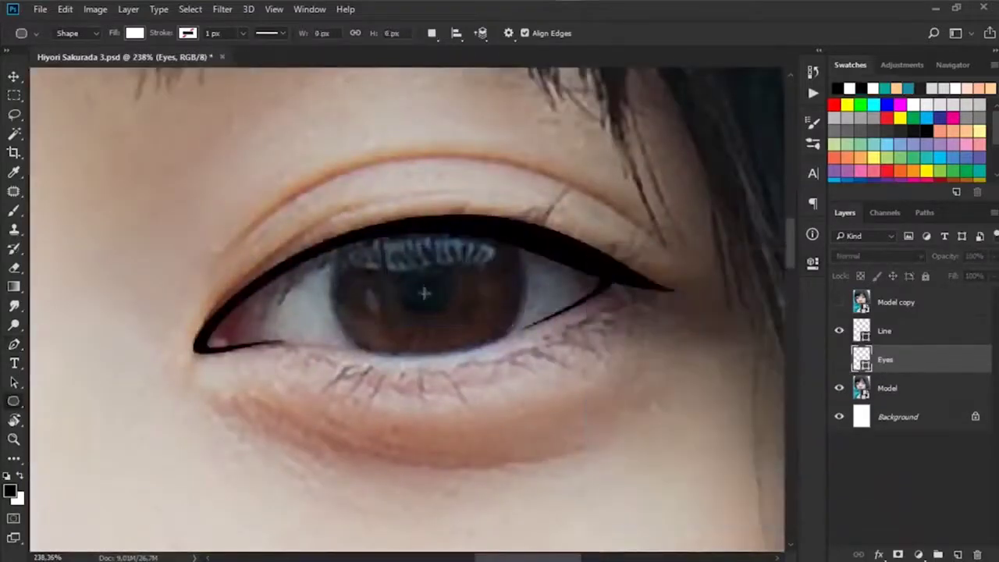
pyautogui.moveTo(424, 293); pyautogui.dragTo(552, 379)
# - Clip the iris circle to the Eyes layer and nudge it slightly upward to match the photo
pyautogui.press('a')
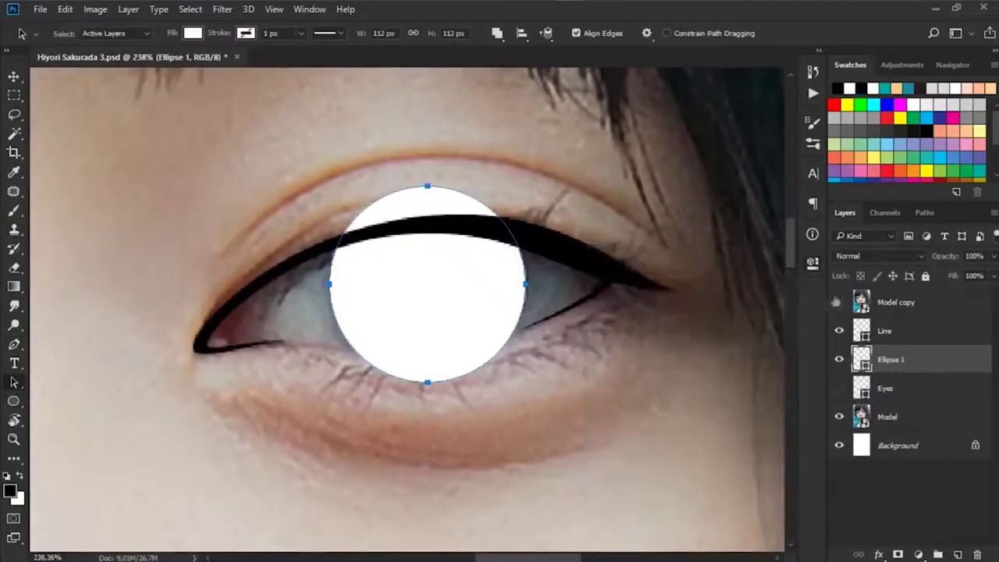
pyautogui.hotkey('ctrl', 'alt', 'g')
pyautogui.press('Up')
pyautogui.press('Up')
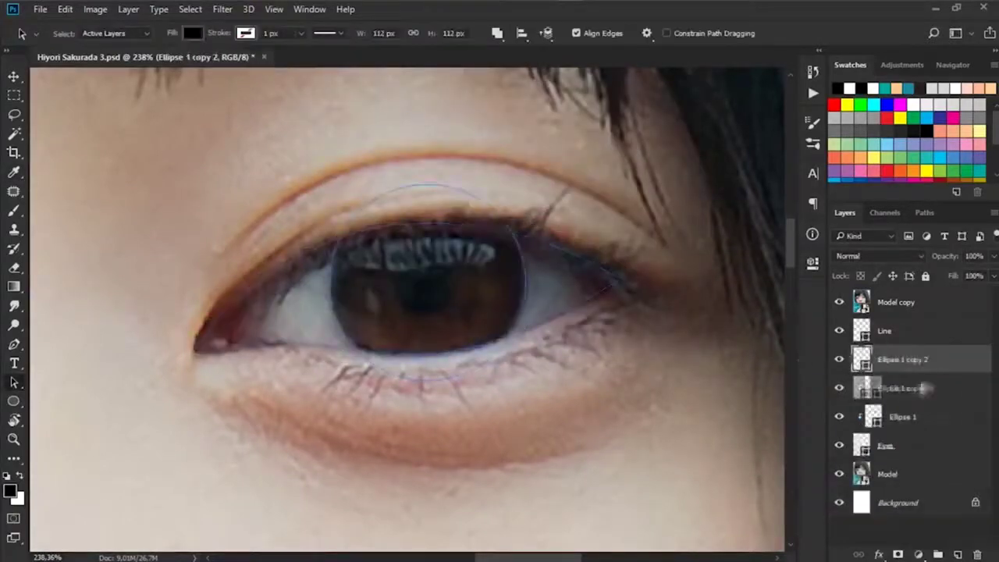
# - Clip the circle copies to the Eyes layer and scale Ellipse 1 copy 2 down to the size of the pupil
pyautogui.moveTo(876, 383); pyautogui.dragTo(854, 408)
pyautogui.hotkey('ctrl', 't')
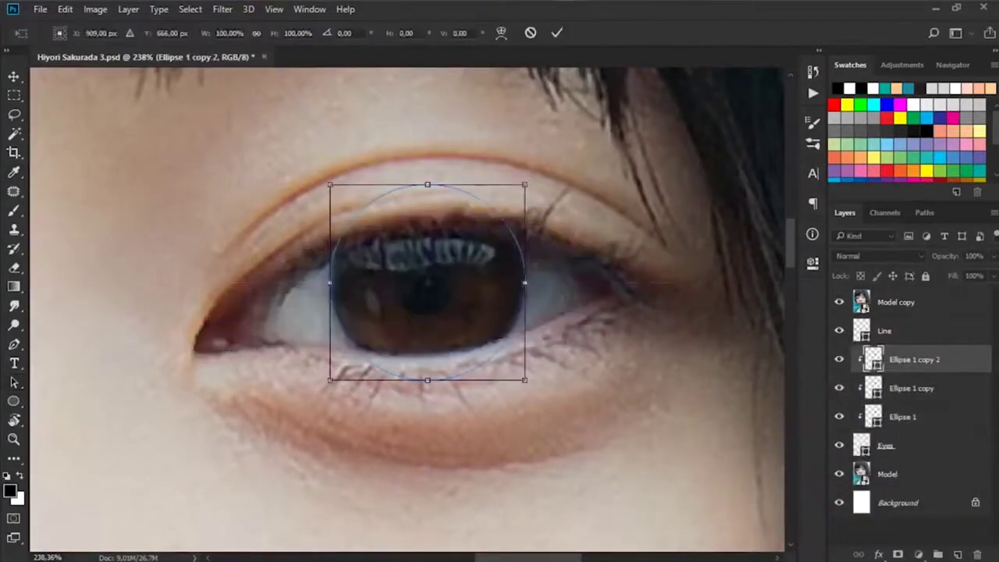
pyautogui.moveTo(525, 185); pyautogui.dragTo(467, 265)
pyautogui.press('Return')
pyautogui.hotkey('ctrl', 't')
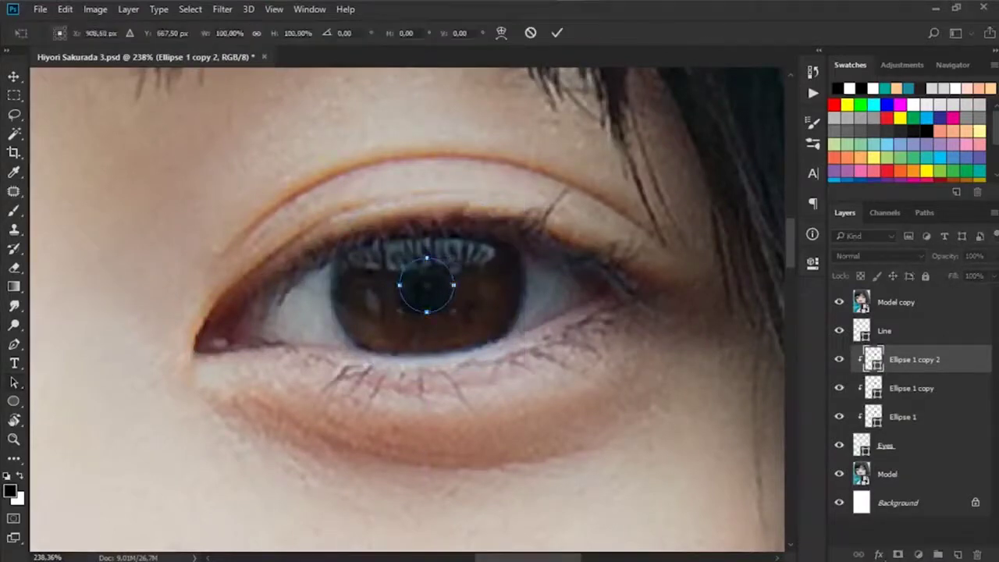
pyautogui.press('Return')
# - Scale Ellipse 1 copy down to 100 px inside the outer iris circle and hide the Model copy layer
pyautogui.hotkey('alt', '[')
pyautogui.hotkey('ctrl', 't')
pyautogui.moveTo(525, 185); pyautogui.dragTo(518, 189)
pyautogui.press('Return')
pyautogui.click(839, 302)
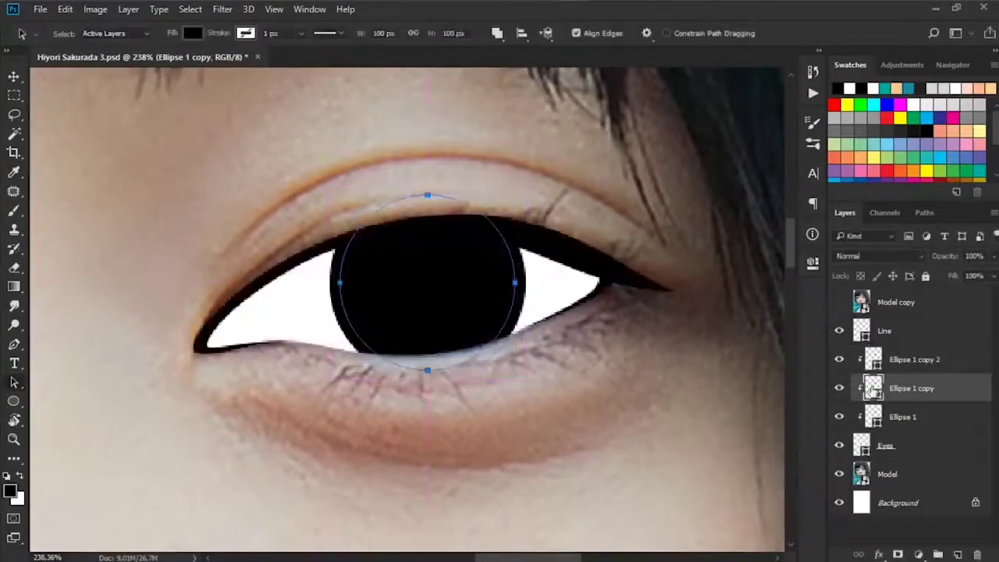
# - Change the fill of Ellipse 1 copy to a dark greyish brown for the iris
pyautogui.doubleClick(872, 388)
pyautogui.moveTo(476, 91); pyautogui.dragTo(735, 143)
pyautogui.click(627, 305)
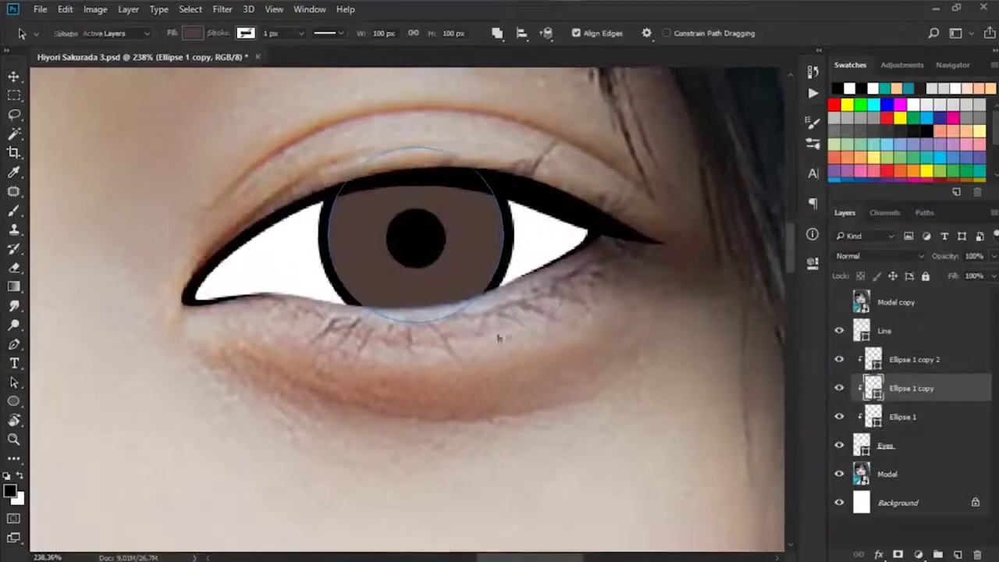
# - Draw a curved crescent shape around the lower half of the iris with the Pen tool, above Ellipse 1 copy
pyautogui.click(839, 302)
pyautogui.click(839, 302)
pyautogui.moveTo(410, 268); pyautogui.dragTo(453, 268)
pyautogui.moveTo(452, 221); pyautogui.dragTo(506, 227)
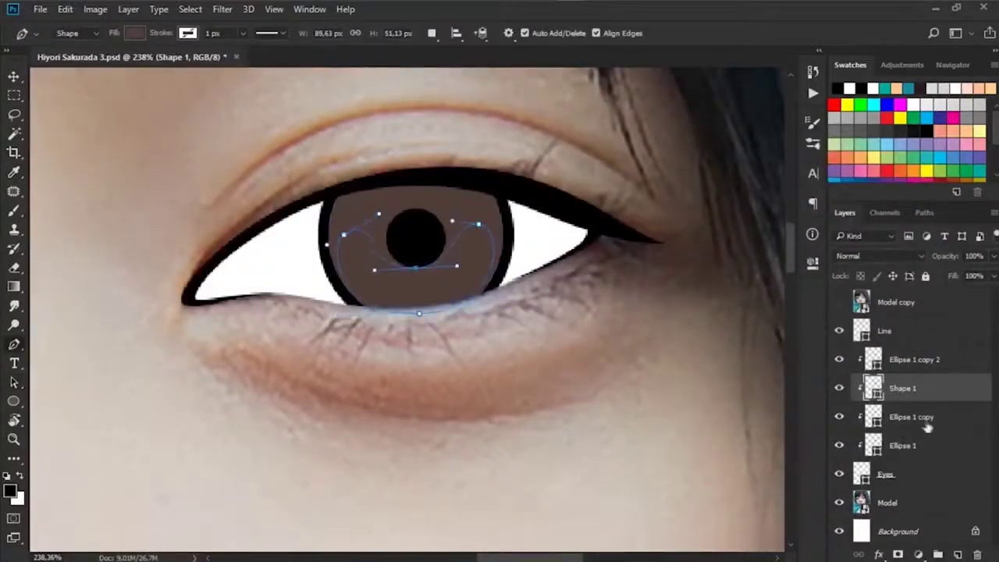
# - Draw a smaller crescent inside the first one below the pupil and fill it with light pinkish brown #daa190
pyautogui.click(363, 252)
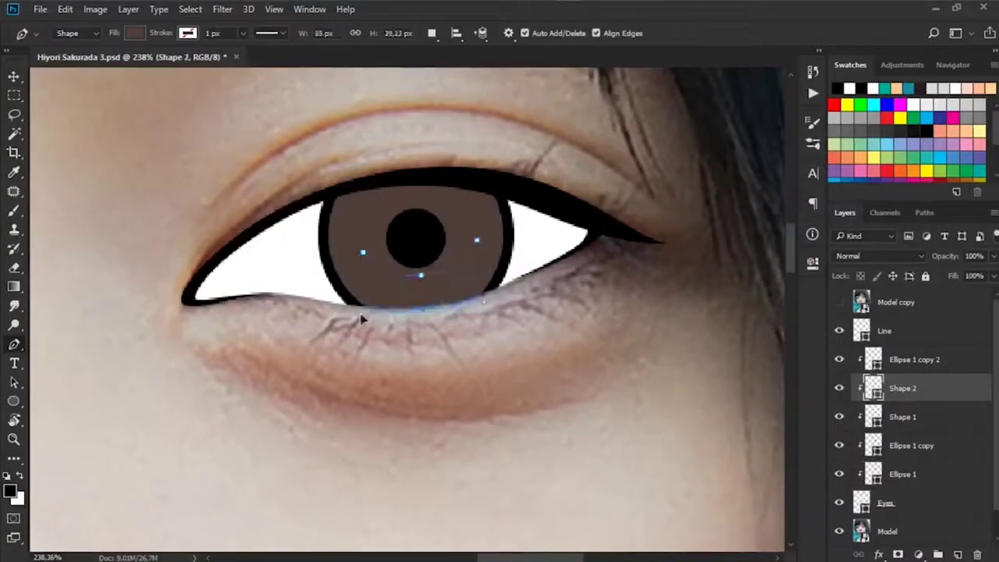
pyautogui.doubleClick(873, 388)
pyautogui.moveTo(627, 304); pyautogui.dragTo(636, 202)
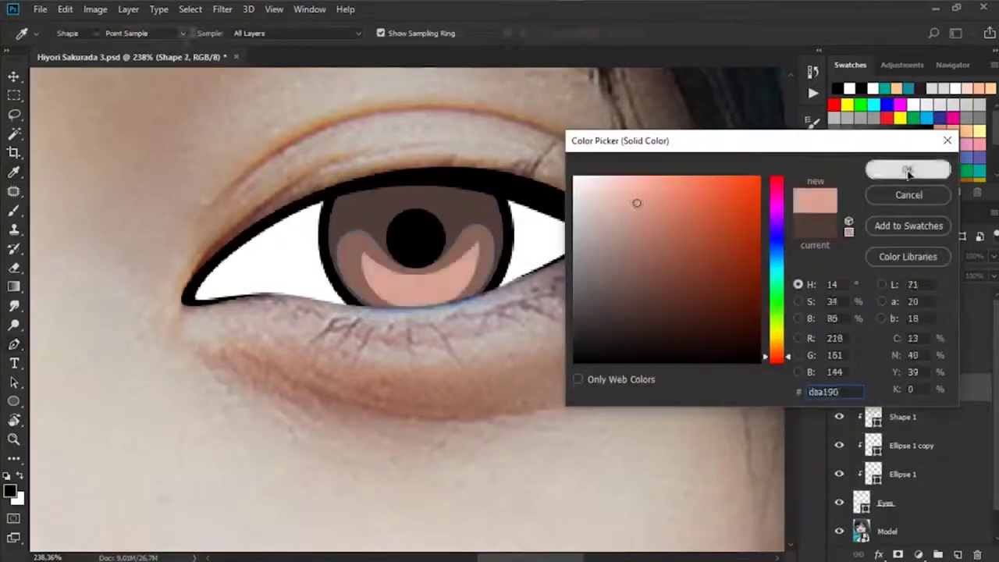
pyautogui.click(908, 169)
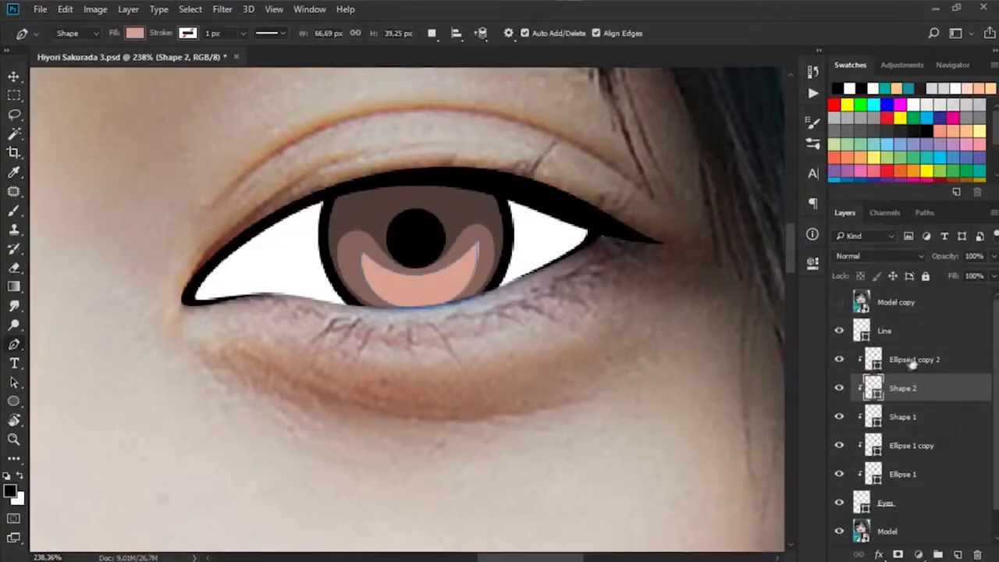
# - Create a Shad layer with a small circle and a flattened ellipse as eye highlights, and fill them white
pyautogui.doubleClick(904, 359)
pyautogui.click(840, 302)
pyautogui.press('a')
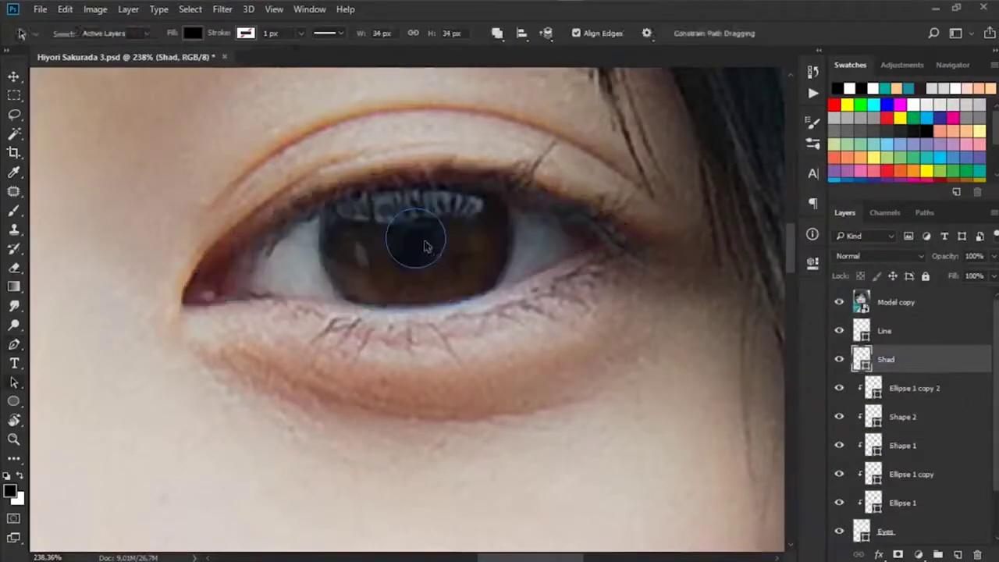
pyautogui.moveTo(362, 252); pyautogui.dragTo(478, 191)
pyautogui.hotkey('ctrl', 't')
pyautogui.press('Return')
pyautogui.click(839, 302)
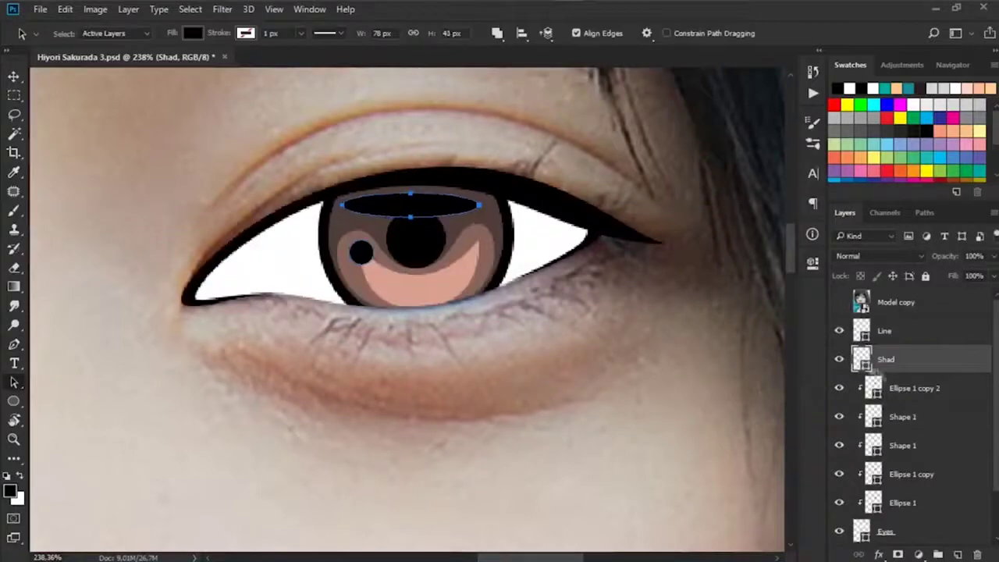
pyautogui.doubleClick(873, 388)
pyautogui.click(908, 167)
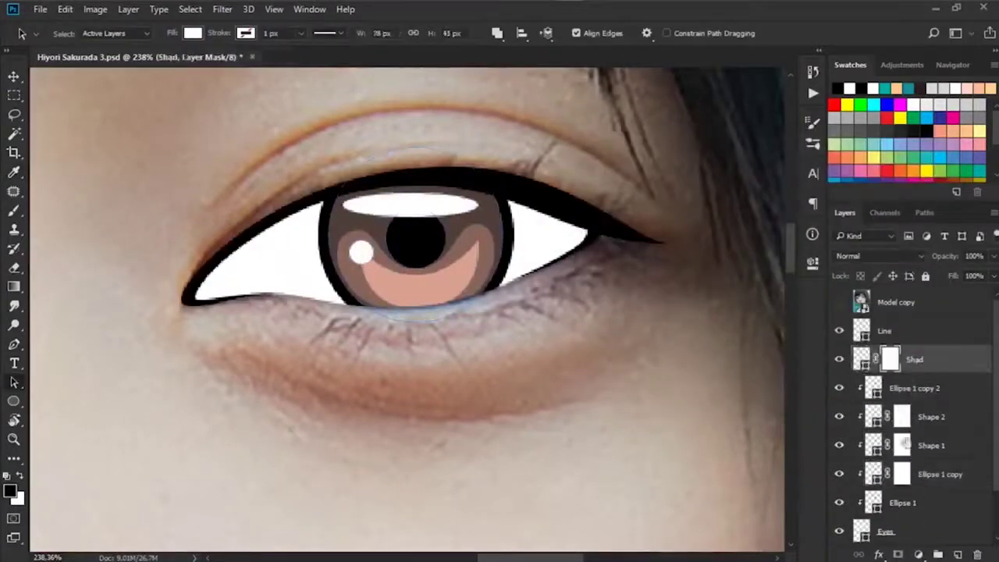
# - Mask Ellipse 1 copy and fade the upper part of the iris with a soft black brush at 40% opacity
pyautogui.click(925, 474)
pyautogui.click(898, 554)
pyautogui.press('b')
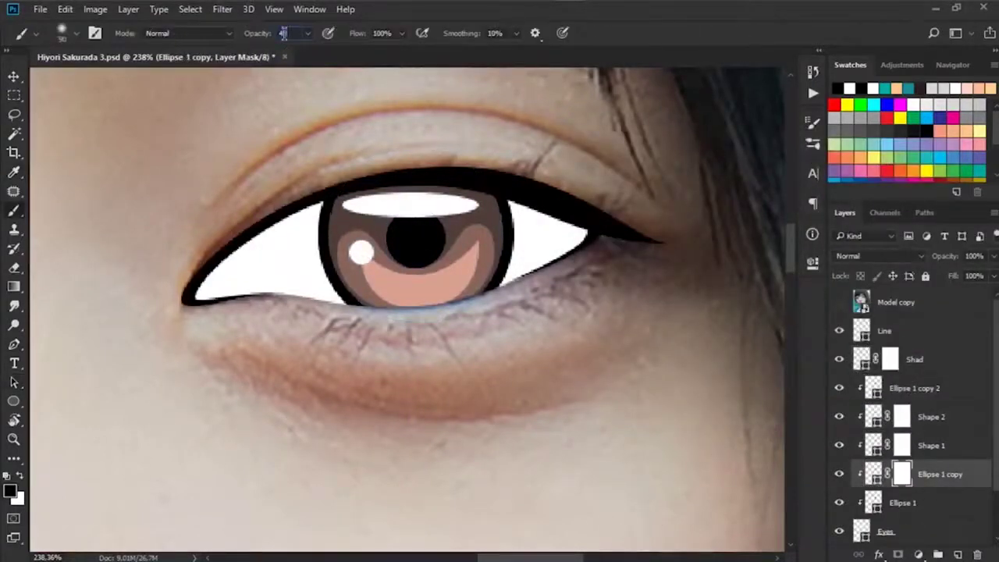
pyautogui.moveTo(499, 234)
pyautogui.mouseDown()
pyautogui.moveTo(453, 206)
pyautogui.moveTo(352, 231)
pyautogui.mouseUp()
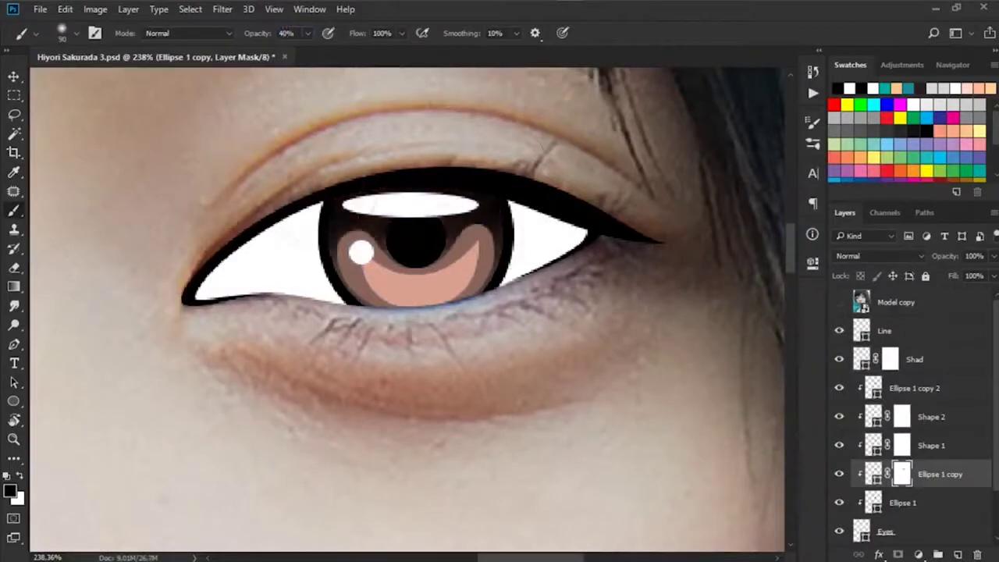
# - Fade the upper parts of both crescents by painting on the Shape 1 and Shape 2 layer masks
pyautogui.click(902, 445)
pyautogui.moveTo(500, 234); pyautogui.dragTo(359, 242)
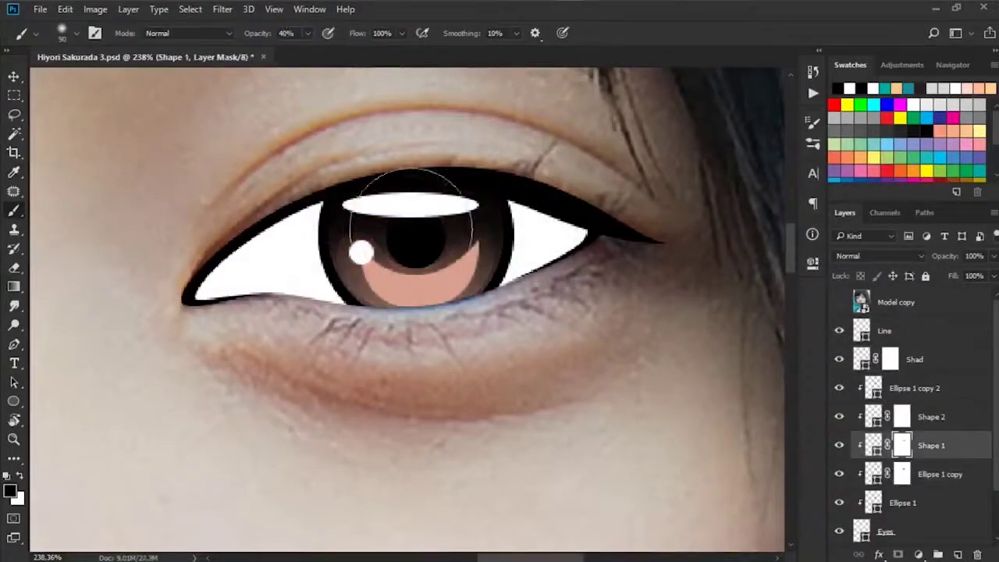
pyautogui.hotkey('alt', ']')
pyautogui.moveTo(500, 234)
pyautogui.mouseDown()
pyautogui.moveTo(437, 257)
pyautogui.moveTo(367, 261)
pyautogui.mouseUp()
pyautogui.scroll(1, 382, 212)
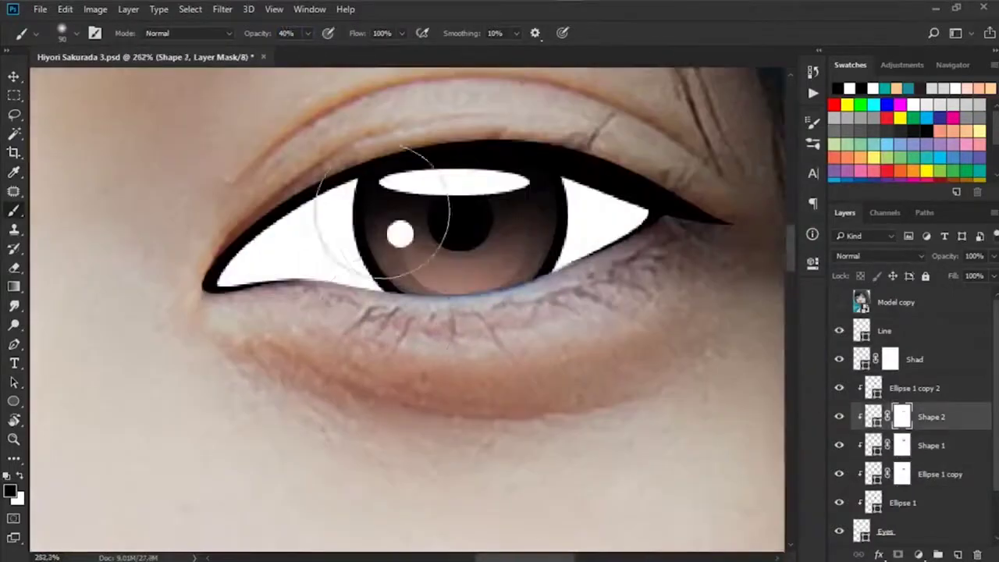
# - Soften the ellipse and circle highlights by painting on the Shad layer mask with a smaller 50 px brush
pyautogui.scroll(-2, 422, 291)
pyautogui.hotkey('alt', ']')
pyautogui.hotkey('alt', ']')
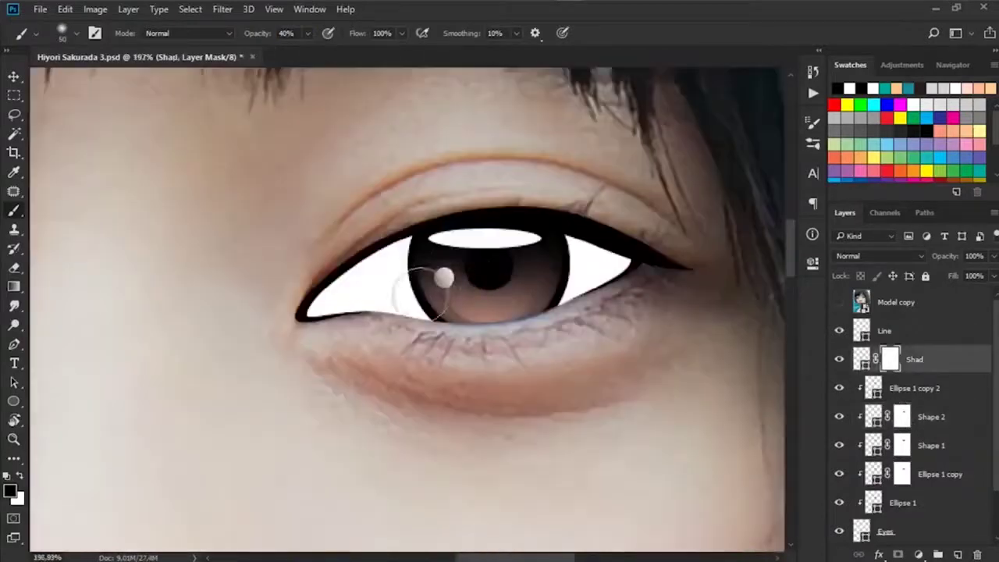
pyautogui.moveTo(425, 238); pyautogui.dragTo(539, 233)
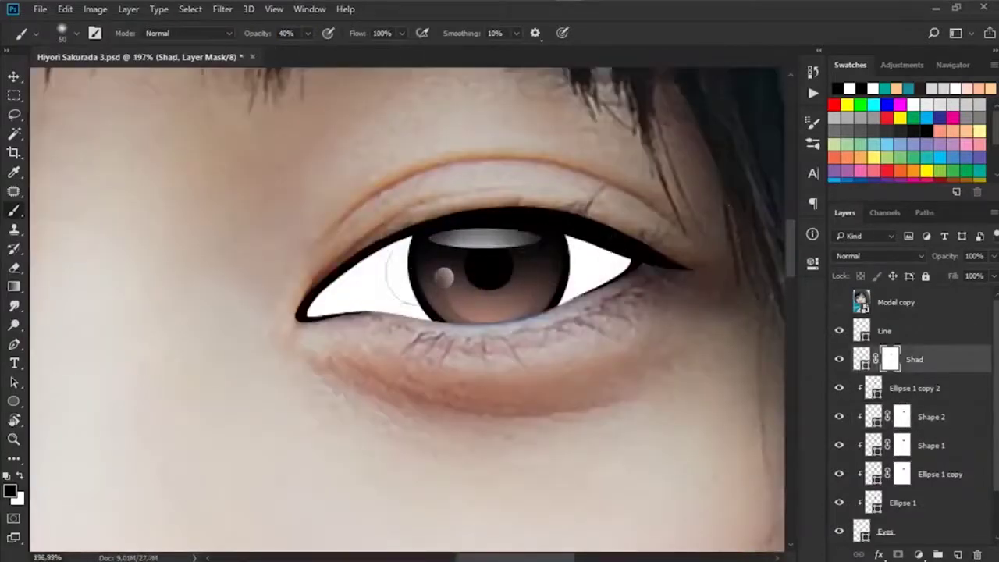
pyautogui.moveTo(445, 238); pyautogui.dragTo(523, 238)
pyautogui.press('x')
# - Compare the drawn eye with the original photo, both up close and across the whole face
pyautogui.scroll(-8, 601, 328)
pyautogui.click(839, 302)
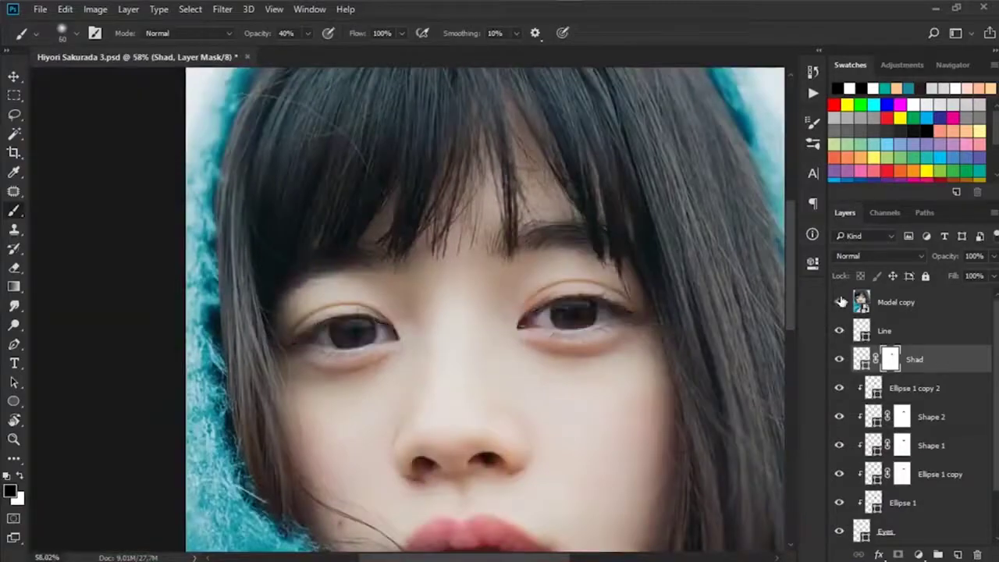
pyautogui.click(839, 302)
pyautogui.scroll(8, 621, 309)
pyautogui.scroll(-6, 437, 262)
pyautogui.scroll(6, 535, 335)
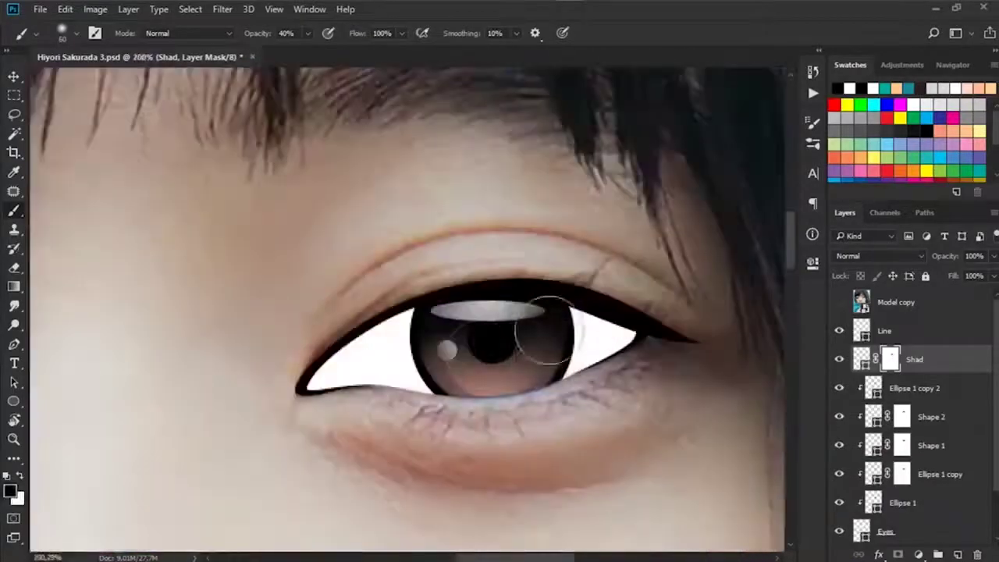
pyautogui.press('x')
pyautogui.scroll(-6, 595, 298)
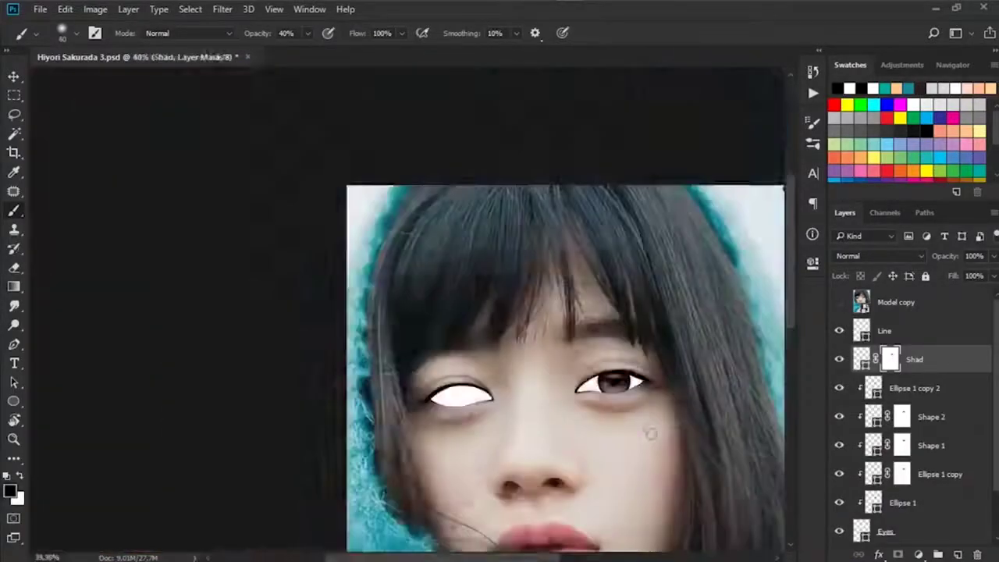
pyautogui.scroll(7, 651, 435)
pyautogui.scroll(-6, 547, 312)
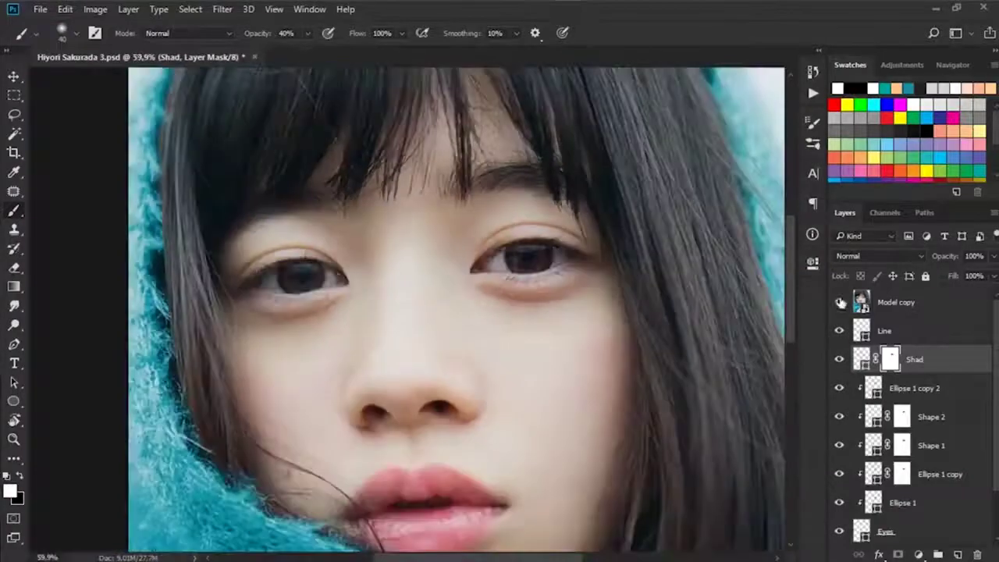
# - Copy the iris, pupil, crescent and highlight shapes from the right-hand eye onto the left-hand eye
pyautogui.scroll(5, 547, 312)
pyautogui.press('v')
pyautogui.scroll(3, 601, 209)
pyautogui.hotkey('ctrl', 't')
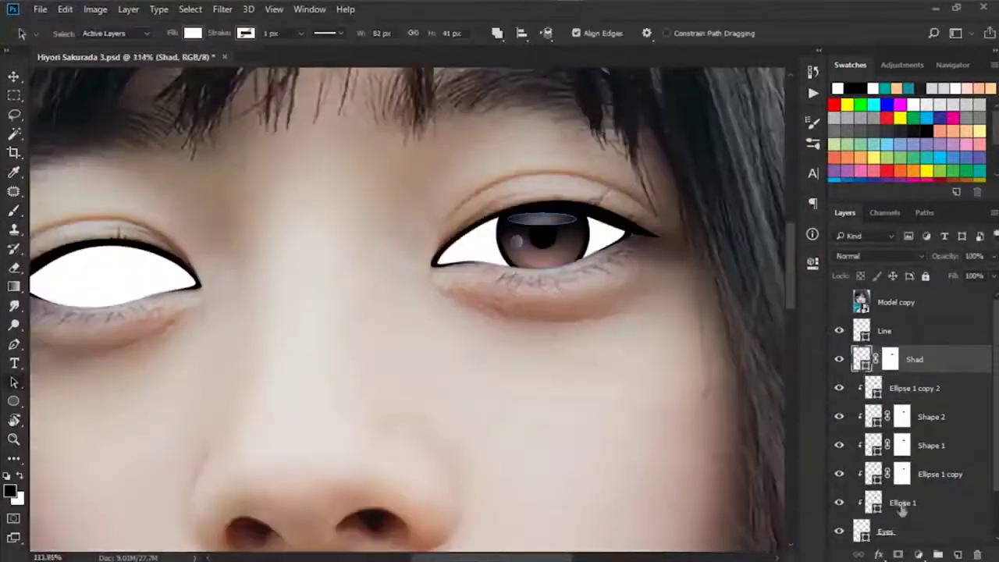
pyautogui.scroll(2, 500, 312)
pyautogui.moveTo(742, 230); pyautogui.dragTo(312, 270)
pyautogui.scroll(2, 312, 269)
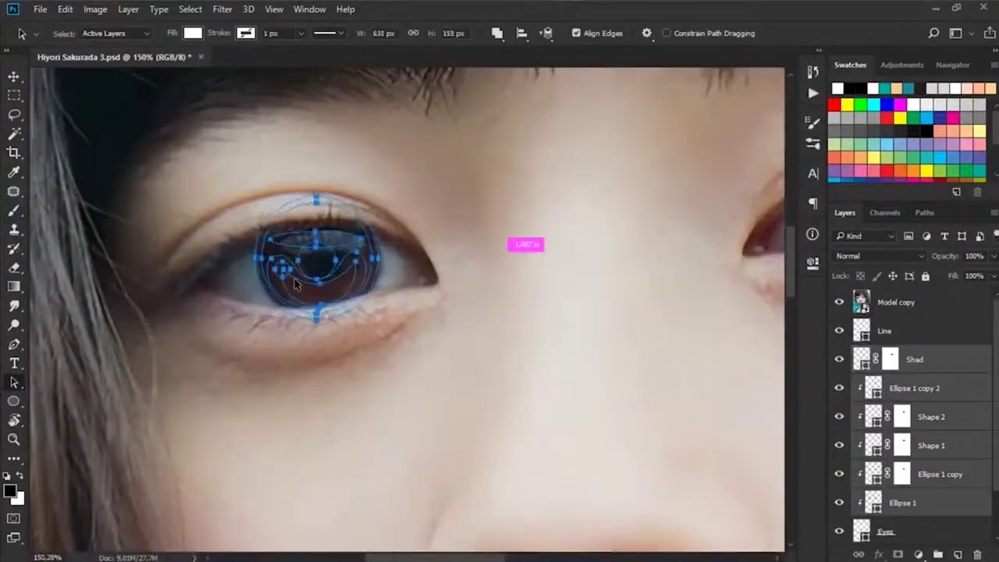
# - Hide the Model copy layer and fade the left-hand eye's copied iris shapes by painting on the Ellipse 1 copy, Shape 1 and Shape 2 masks
pyautogui.click(839, 302)
pyautogui.click(902, 474)
pyautogui.press('b')
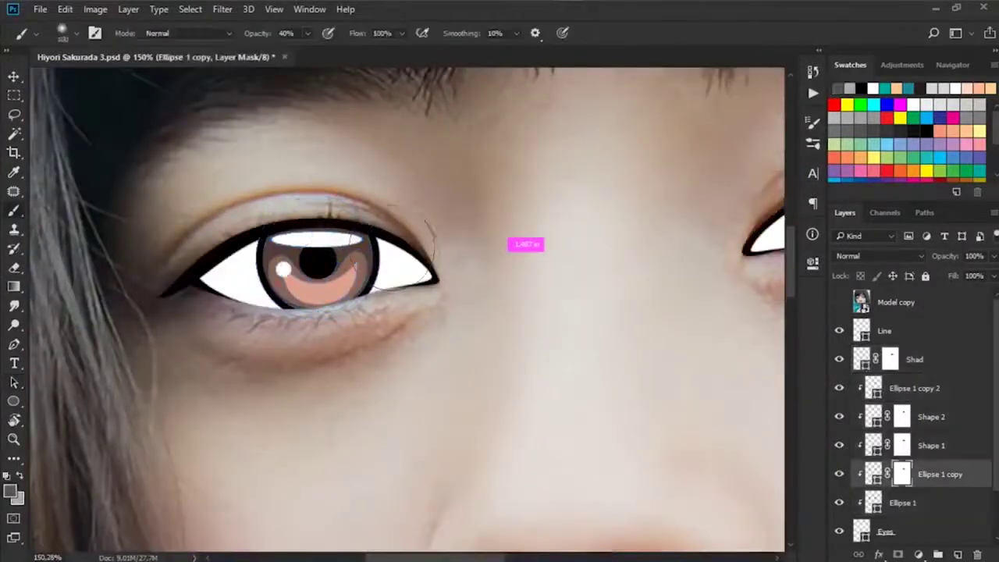
pyautogui.click(901, 445)
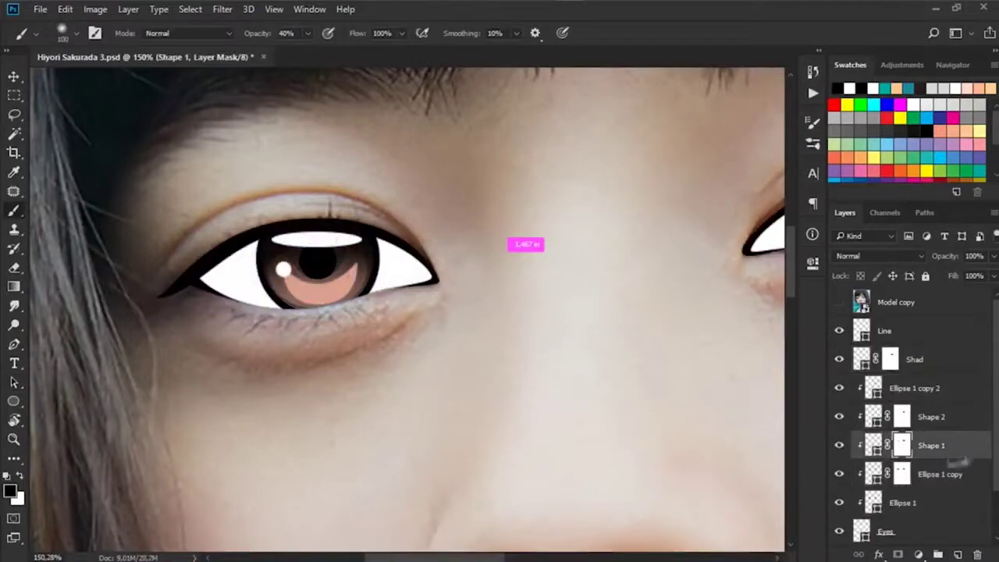
pyautogui.click(902, 417)
pyautogui.scroll(-2, 446, 302)
pyautogui.scroll(2, 446, 301)
pyautogui.scroll(-1, 445, 301)
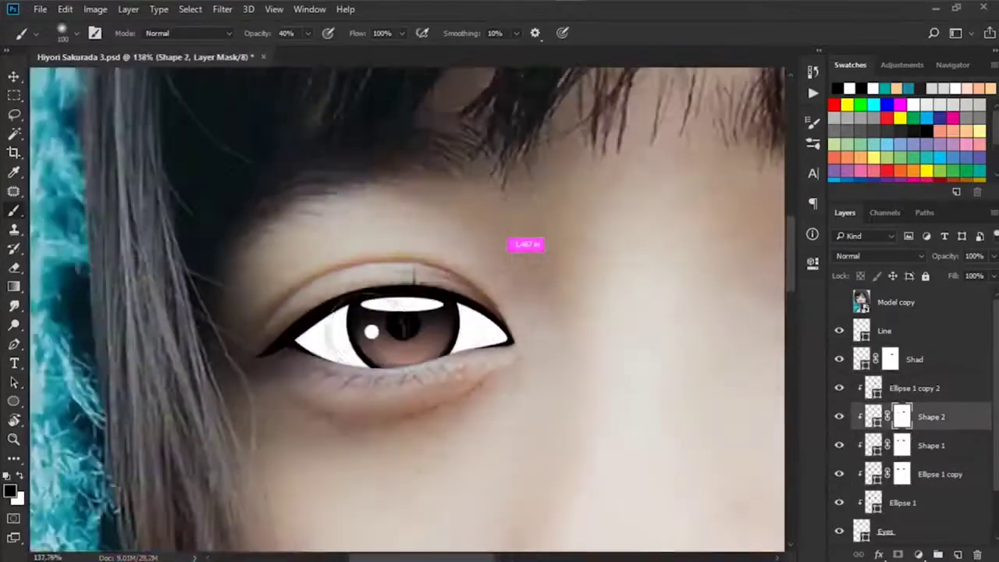
pyautogui.scroll(2, 550, 350)
# - Soften the left-hand eye's ellipse and circle highlights by painting on the Shad layer mask with a smaller 40 px brush
pyautogui.click(891, 359)
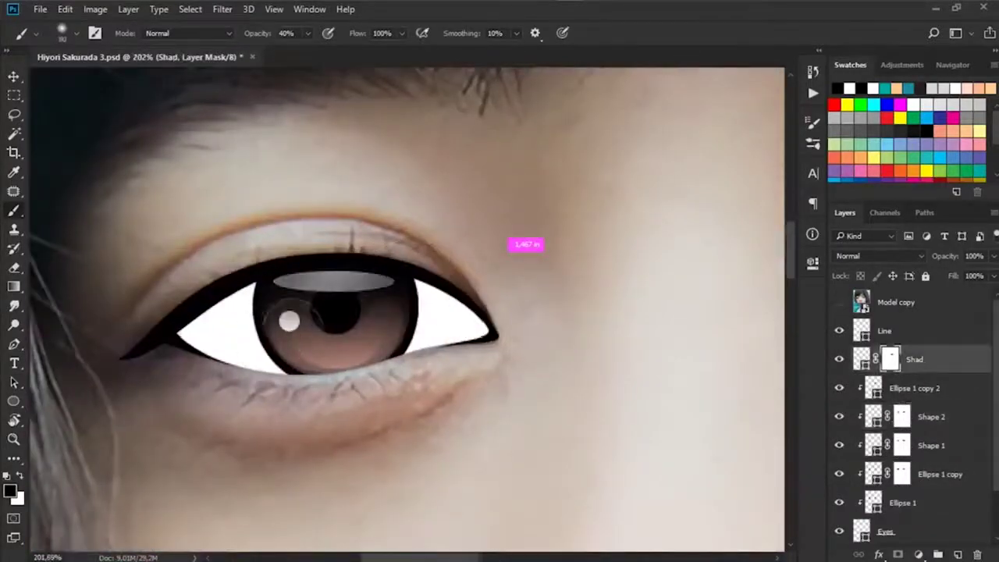
pyautogui.scroll(-3, 285, 332)
pyautogui.scroll(3, 336, 324)
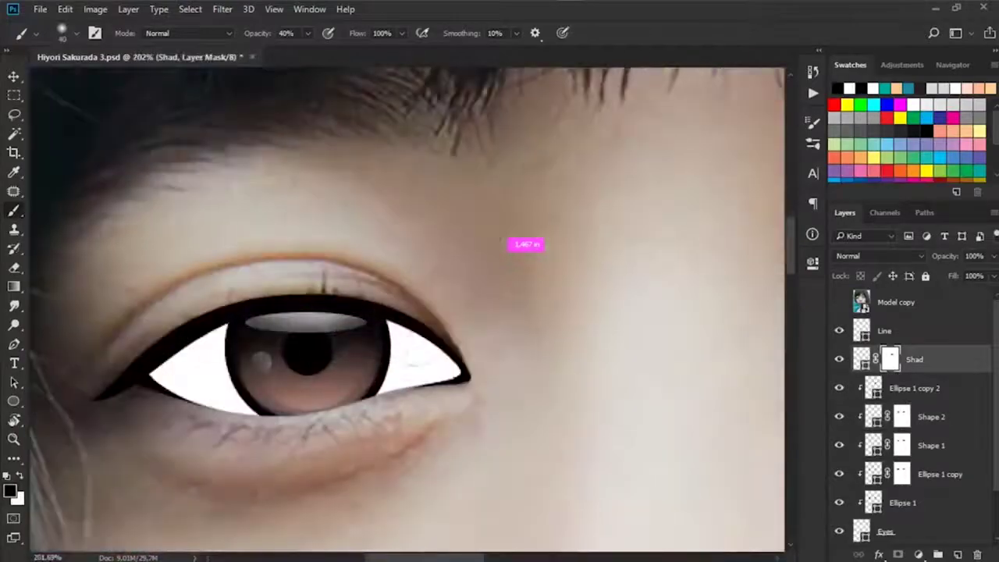
pyautogui.scroll(-3, 525, 244)
# - Above the Eyes layer, draw a clipped shading shape around the outer parts of the right-hand eye white and fill it with gray
pyautogui.press('v')
pyautogui.click(615, 247)
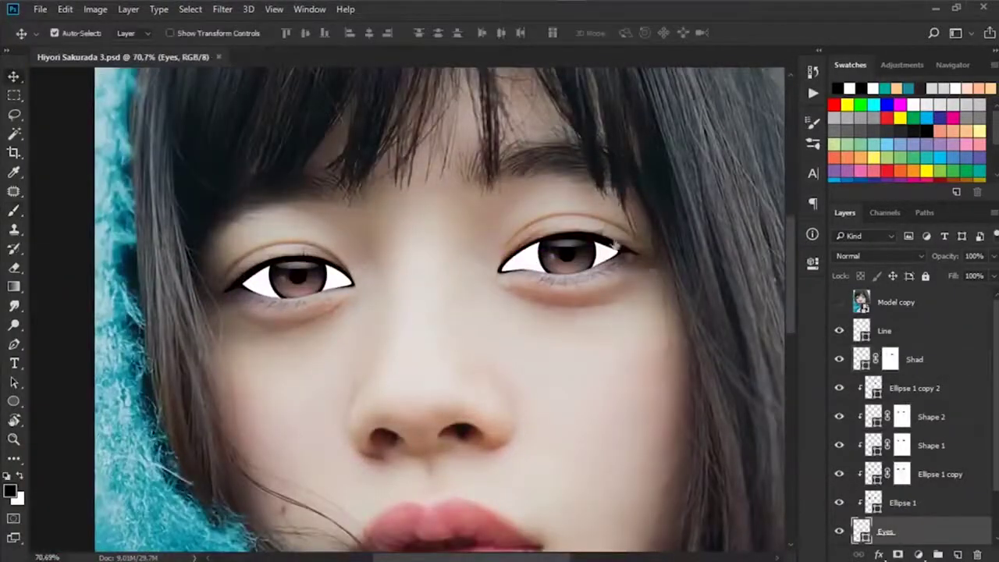
pyautogui.scroll(3, 615, 247)
pyautogui.press('p')
pyautogui.hscroll(2, 468, 312)
pyautogui.click(405, 328)
pyautogui.moveTo(325, 309); pyautogui.dragTo(311, 293)
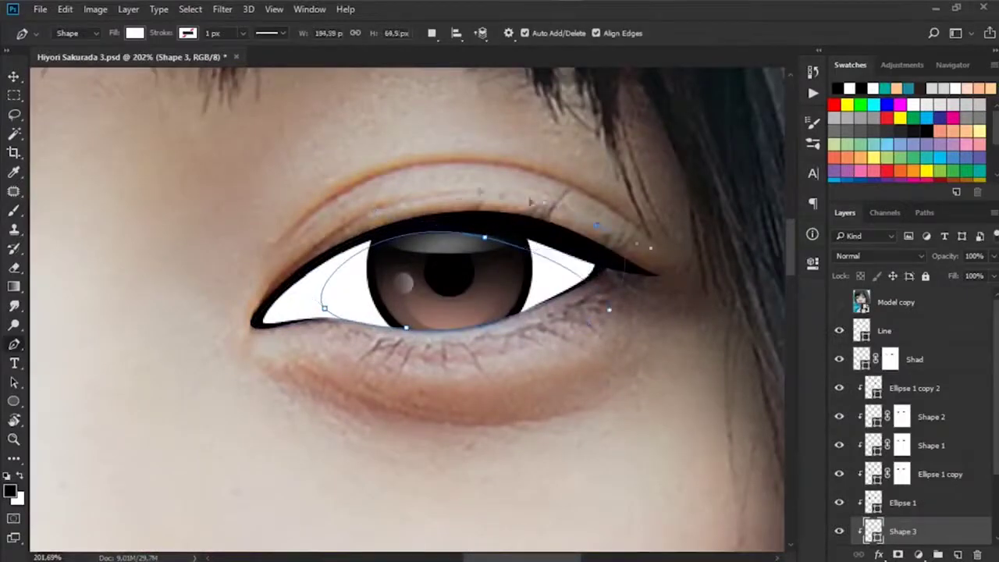
pyautogui.doubleClick(873, 533)
pyautogui.press('Return')
# - Draw a second shading shape closer to the right-hand iris, layered under the gray one, and fill it with #b8b2b2
pyautogui.click(399, 328)
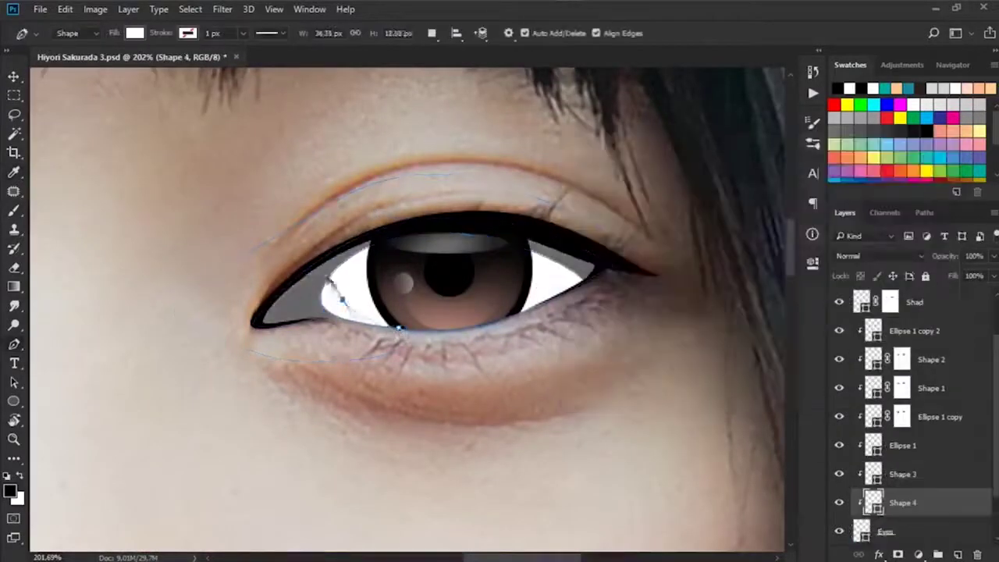
pyautogui.doubleClick(873, 502)
pyautogui.click(578, 230)
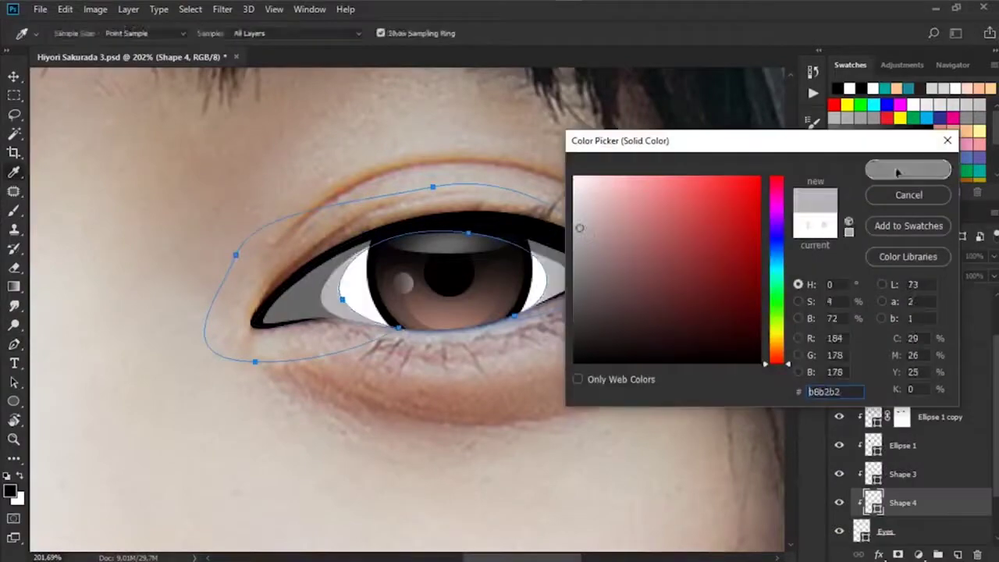
pyautogui.click(897, 167)
# - Draw a third, innermost shading shape on the right-hand eye white and fill it with #eeeeee
pyautogui.scroll(1, 468, 312)
pyautogui.click(349, 270)
pyautogui.click(352, 290)
pyautogui.click(406, 331)
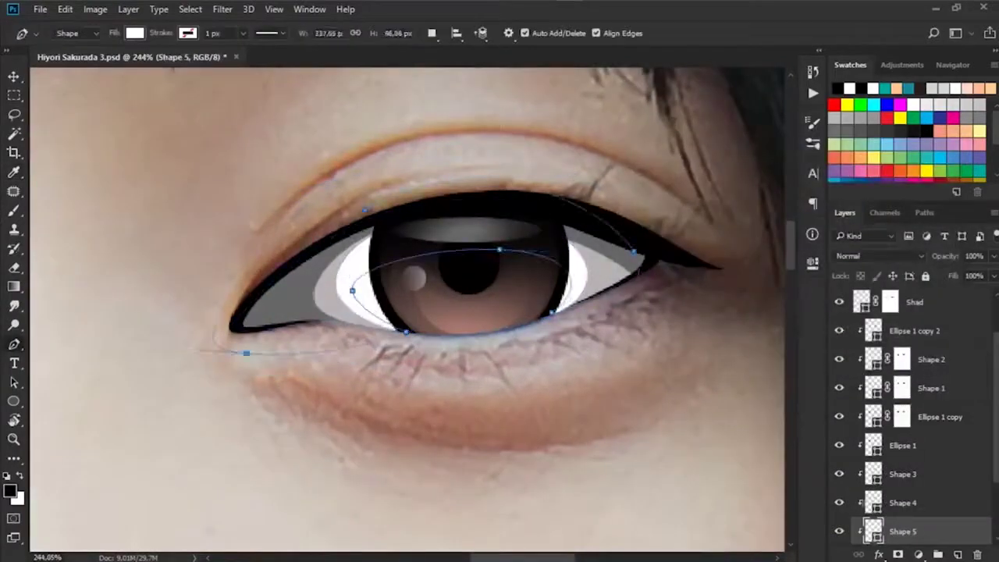
pyautogui.doubleClick(873, 532)
pyautogui.press('Return')
pyautogui.hotkey('ctrl', '-')
pyautogui.hotkey('ctrl', '-')
pyautogui.doubleClick(872, 532)
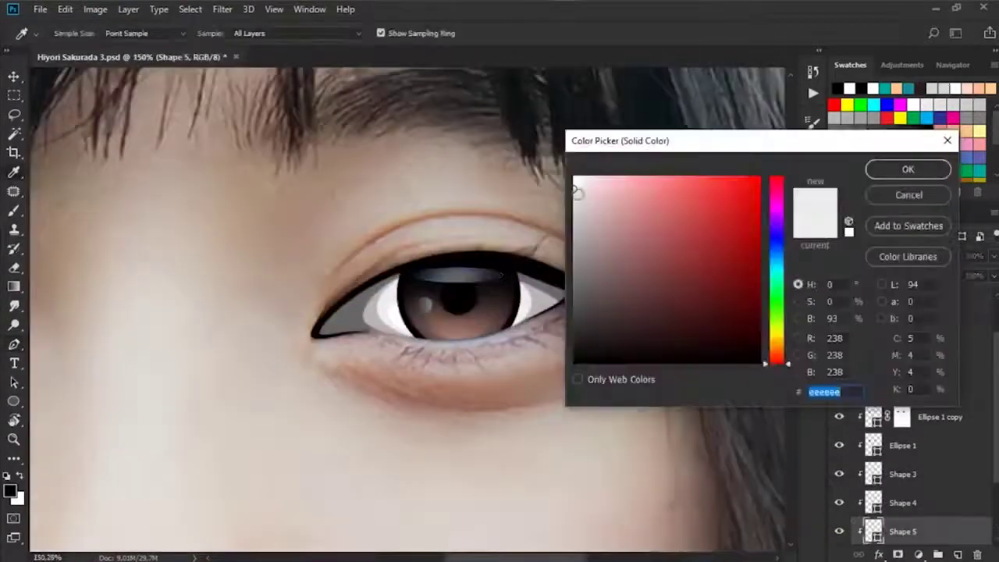
pyautogui.press('Return')
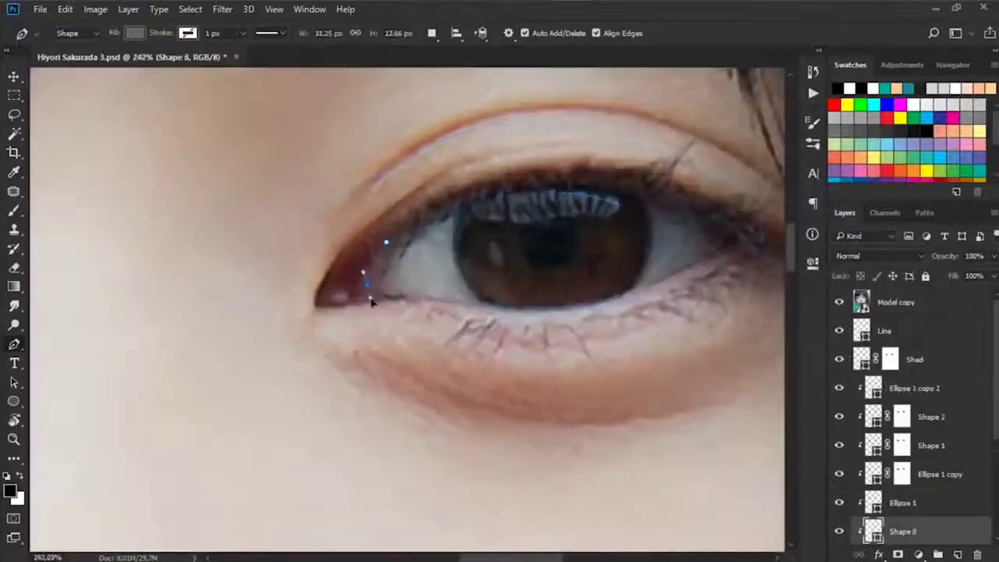
# - Hide the photo overlay, finish the inner-corner shape of the right-hand eye and fill it with a muted reddish color
pyautogui.click(839, 302)
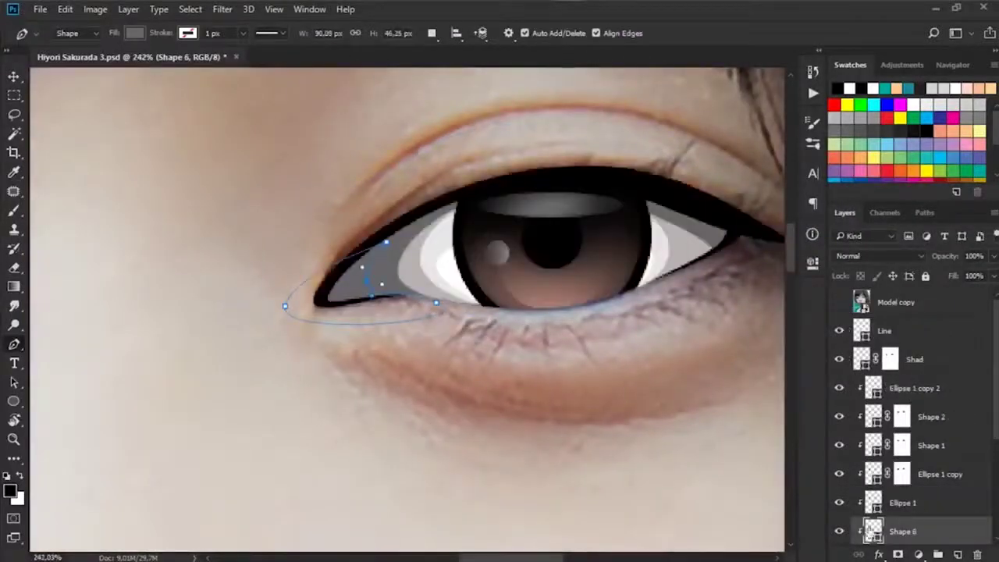
pyautogui.doubleClick(873, 532)
pyautogui.click(647, 279)
pyautogui.press('Return')
# - Add a darker maroon shading shape over the reddish inner corner of the right-hand eye
pyautogui.scroll(-1, 906, 503)
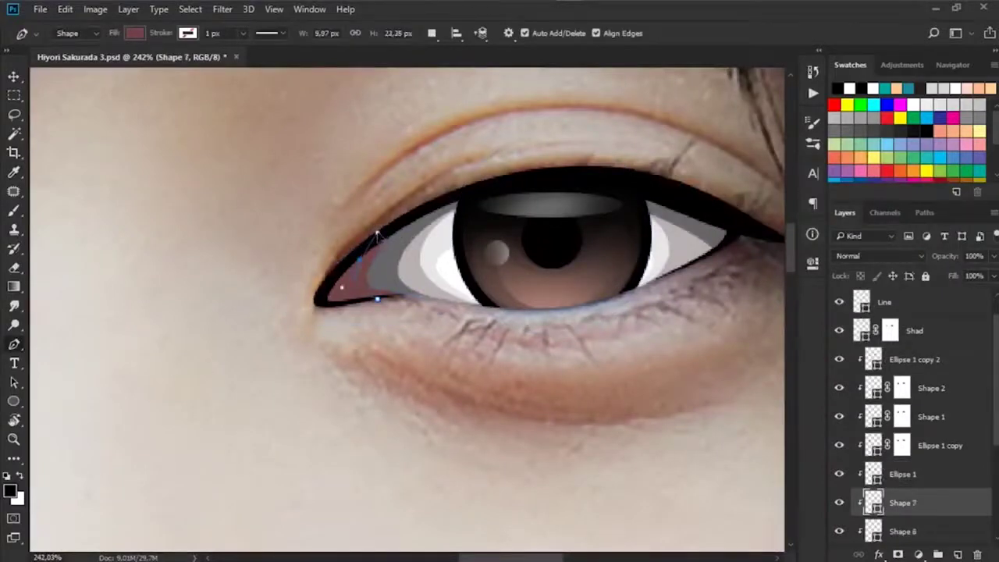
pyautogui.doubleClick(873, 505)
pyautogui.press('Return')
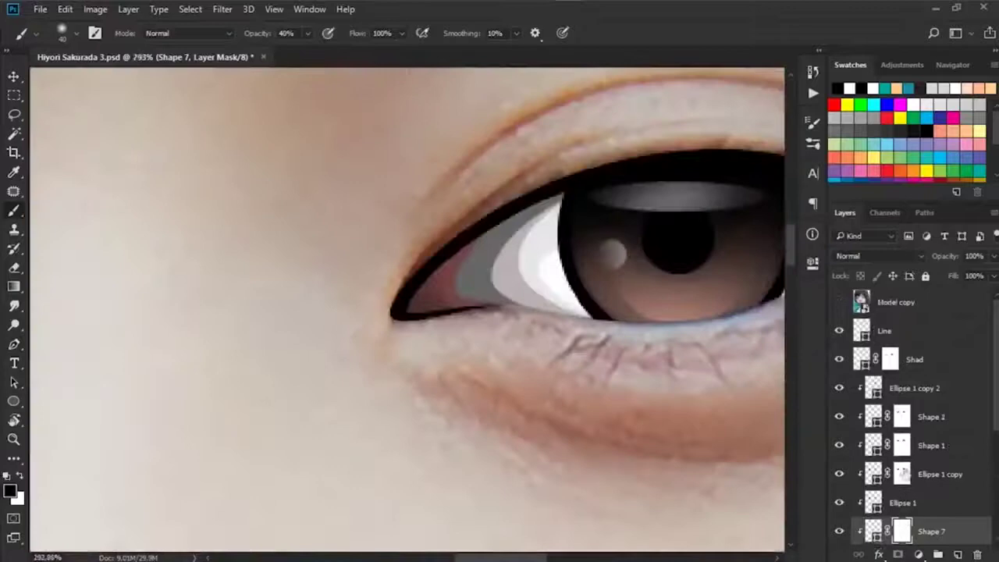
# - Draw a small curved highlight at the tip of the right-hand eye's inner corner and fill it with light pink
pyautogui.press('p')
pyautogui.click(400, 316)
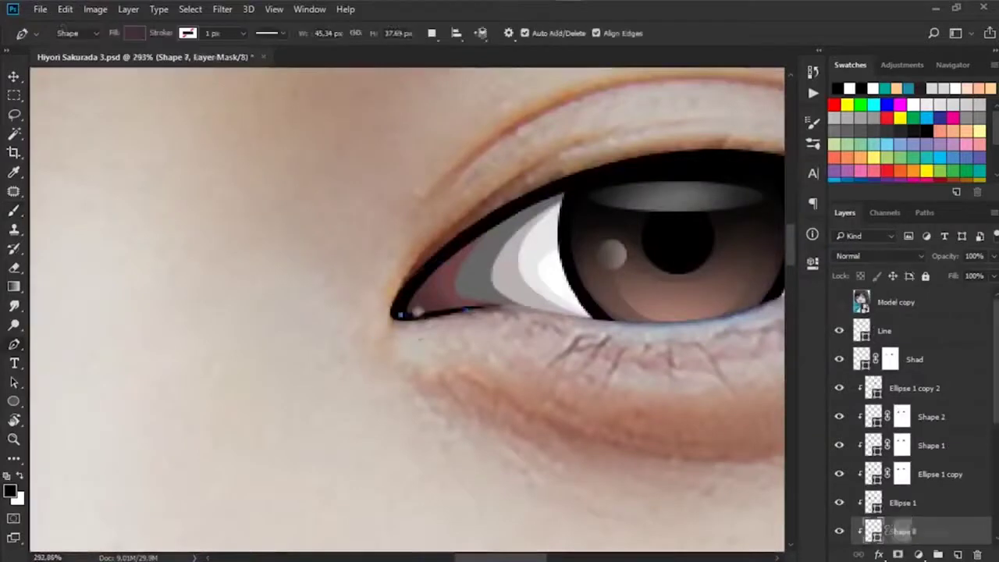
pyautogui.click(442, 313)
pyautogui.doubleClick(872, 531)
pyautogui.click(629, 217)
pyautogui.press('Return')
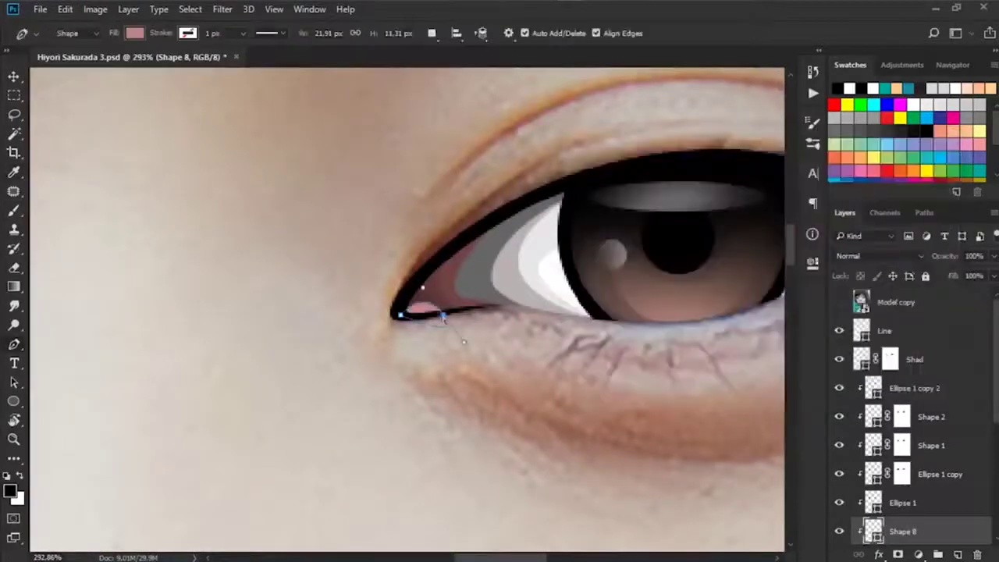
# - Add a layer mask to the pink corner highlight and blend it by painting with a soft brush
pyautogui.click(897, 554)
pyautogui.press('b')
pyautogui.scroll(-5, 445, 343)
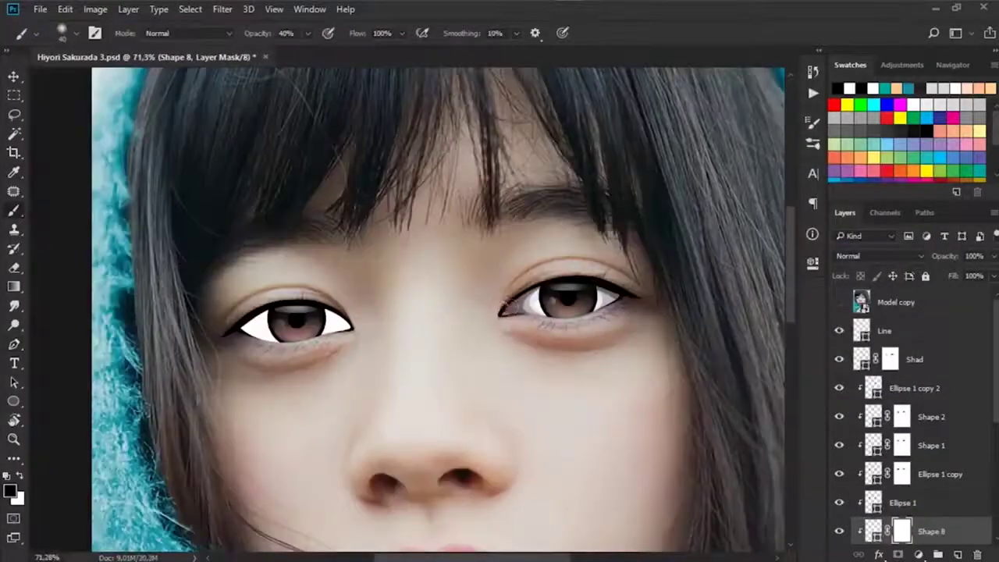
pyautogui.scroll(4, 593, 258)
pyautogui.scroll(3, 506, 274)
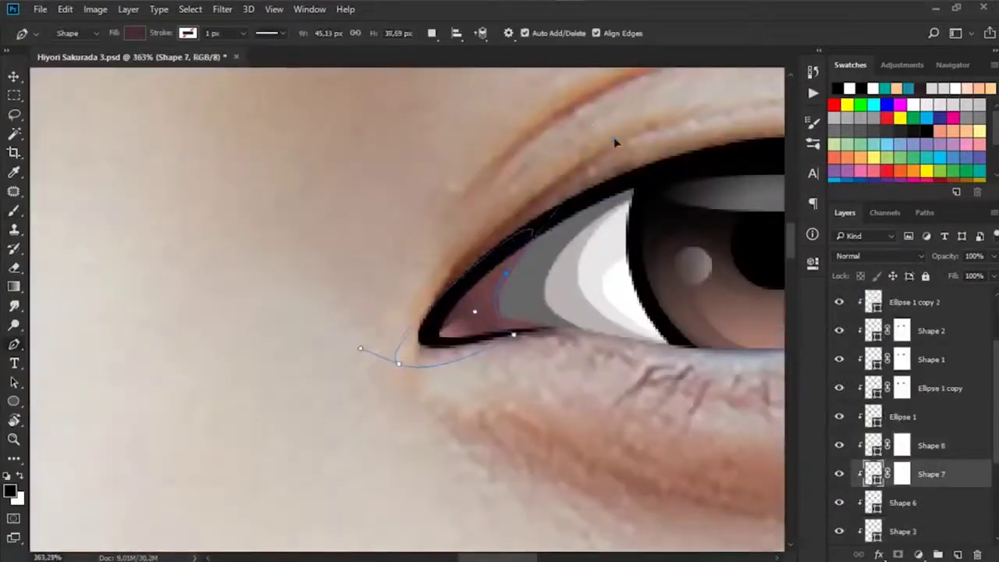
# - Mask the maroon Shape 7 corner shading and soften its edge by painting with a 25 px brush
pyautogui.click(898, 555)
pyautogui.press('b')
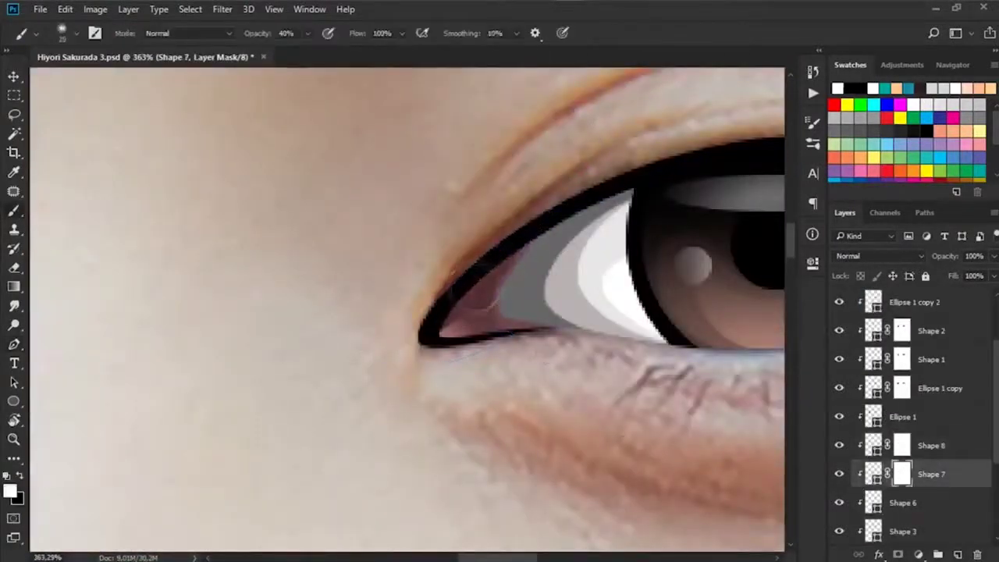
pyautogui.scroll(-5, 491, 345)
# - Add matching shading areas to the left-hand eye white on the Shape 3 and Shape 4 layers
pyautogui.press('p')
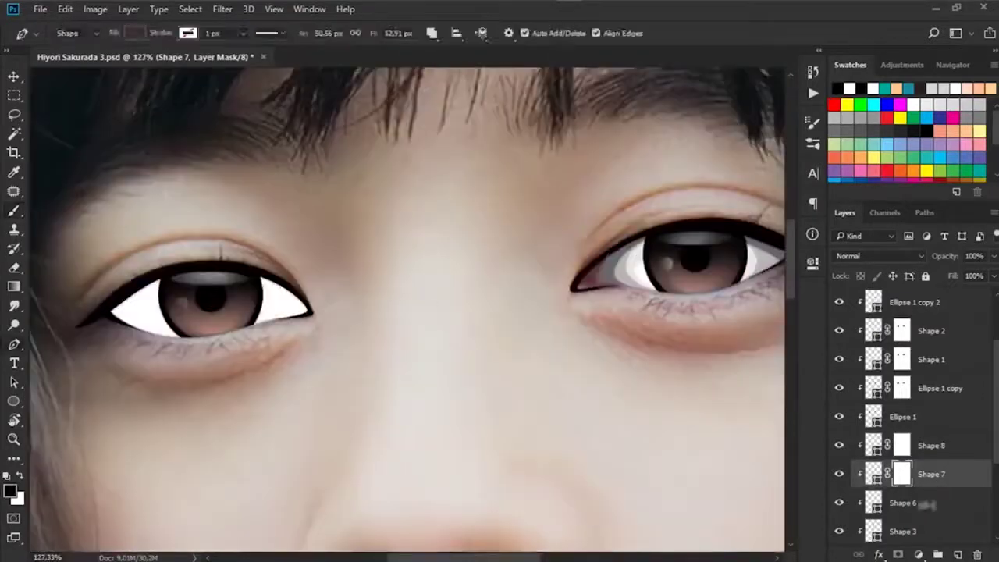
pyautogui.hotkey('alt', '[')
pyautogui.hotkey('alt', '[')
pyautogui.hotkey('alt', '[')
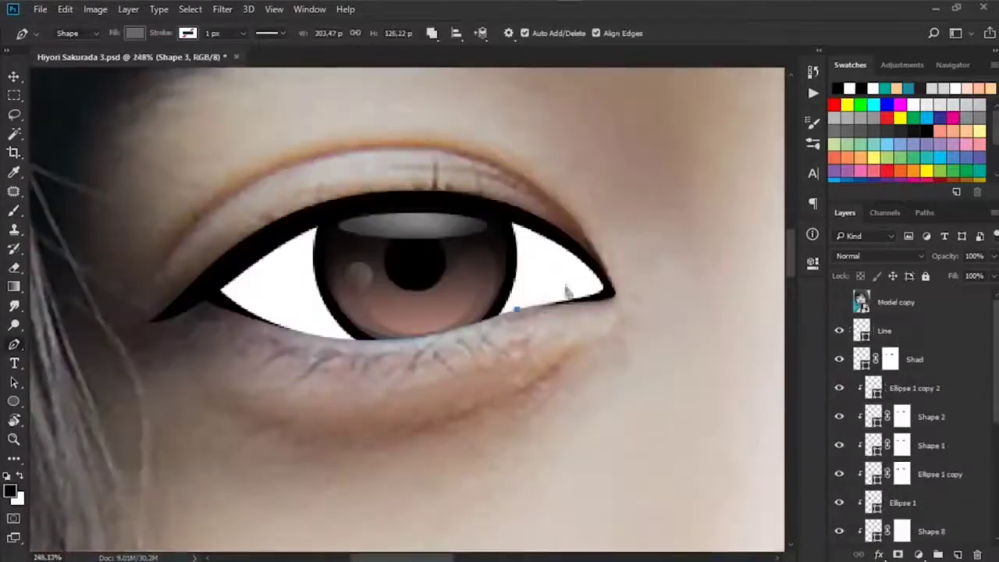
pyautogui.moveTo(219, 270); pyautogui.dragTo(234, 311)
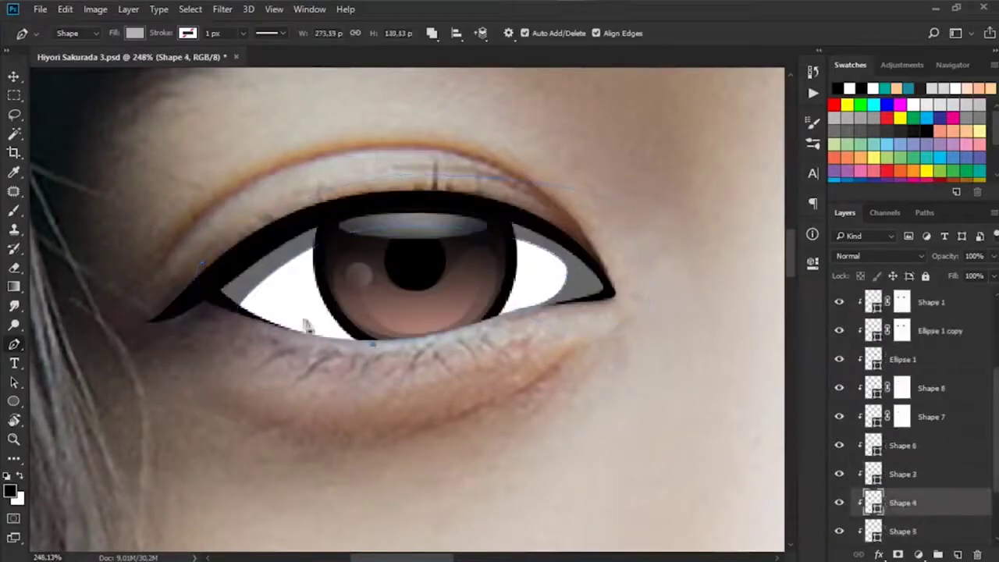
pyautogui.moveTo(328, 220); pyautogui.dragTo(442, 227)
pyautogui.click(555, 234)
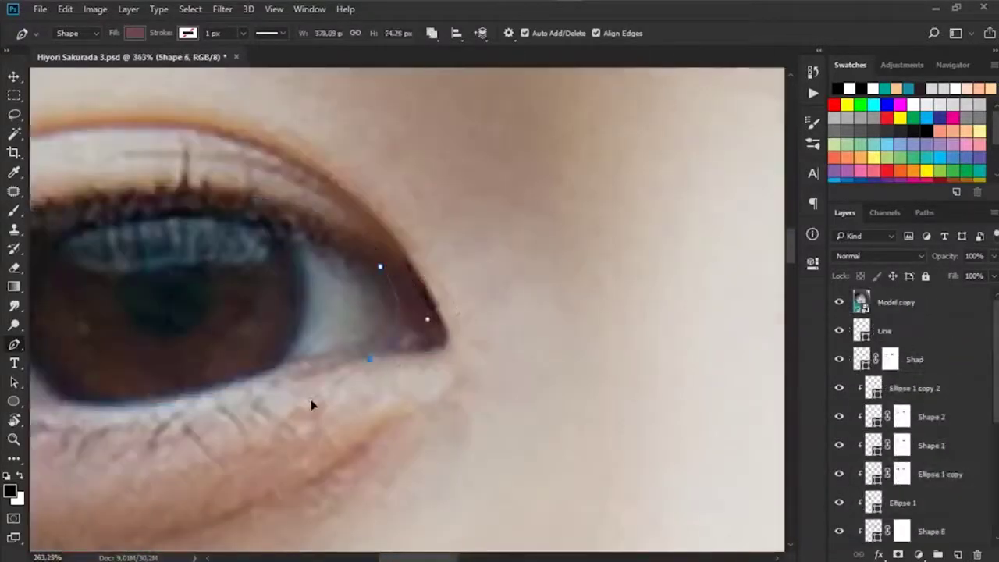
# - Complete the left-hand eye's reddish inner corner on the Shape 6 layer, hide the photo overlay and move up to the next shape layer
pyautogui.click(839, 302)
pyautogui.scroll(-3, 930, 480)
pyautogui.hotkey('alt', ']')
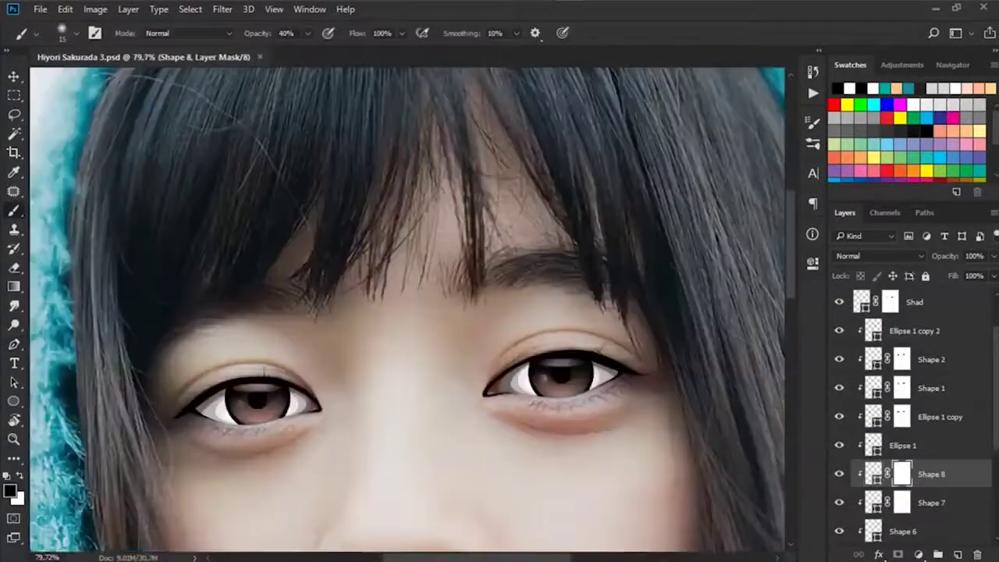
# - Preview the drawn eyes with the Model photo hidden, and save the document with the eye layers grouped as Eyes
pyautogui.scroll(-5, 913, 414)
pyautogui.click(839, 502)
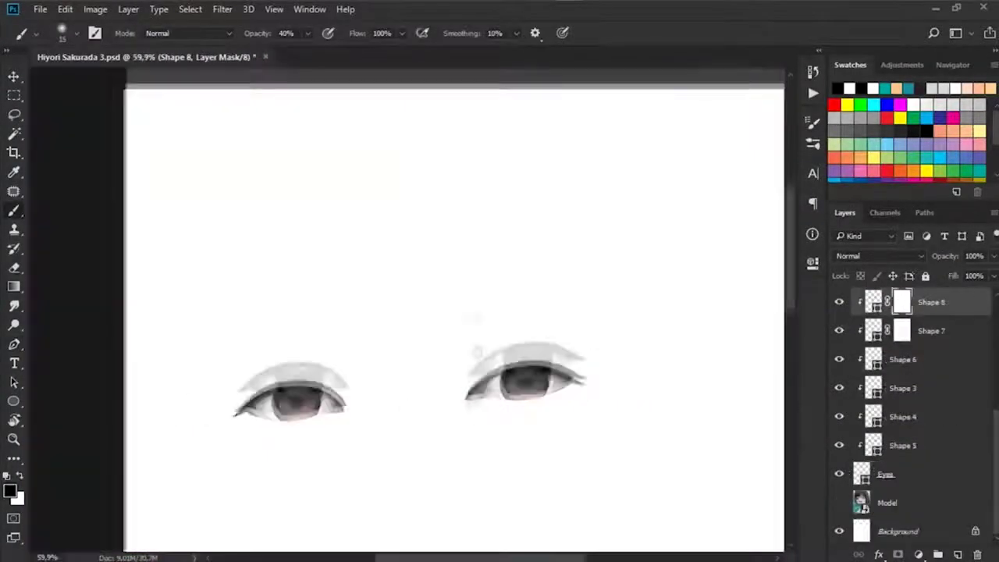
pyautogui.click(839, 503)
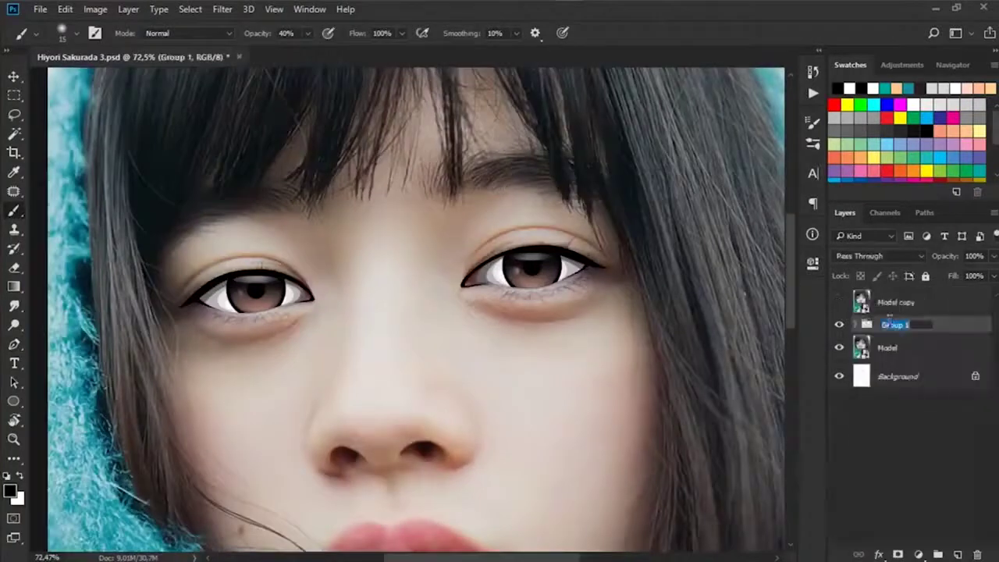
pyautogui.hotkey('ctrl', 's')
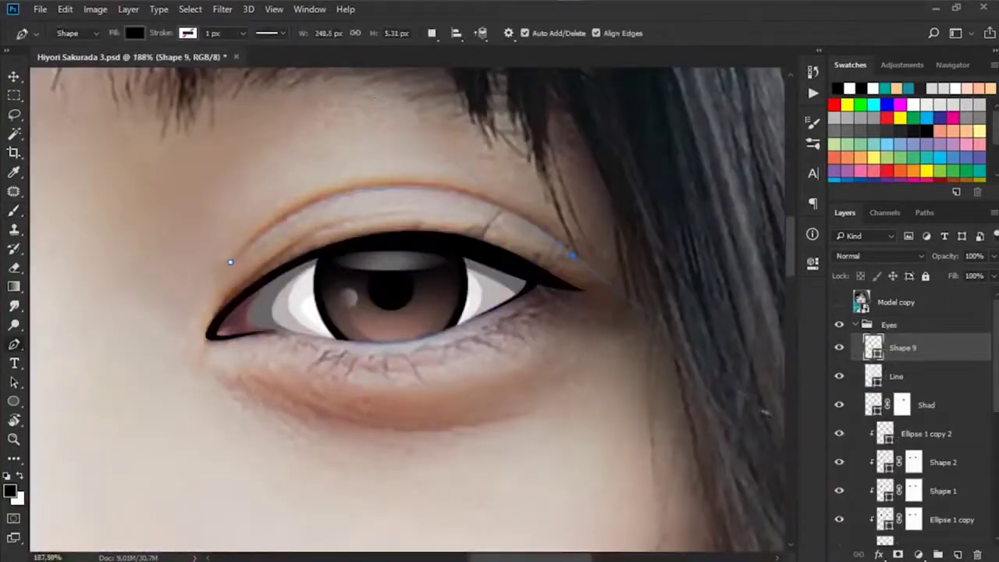
# - Draw thin tapering black eyelid crease lines above both eyes on one shape layer in the Eyes group, and save the document
pyautogui.click(575, 263)
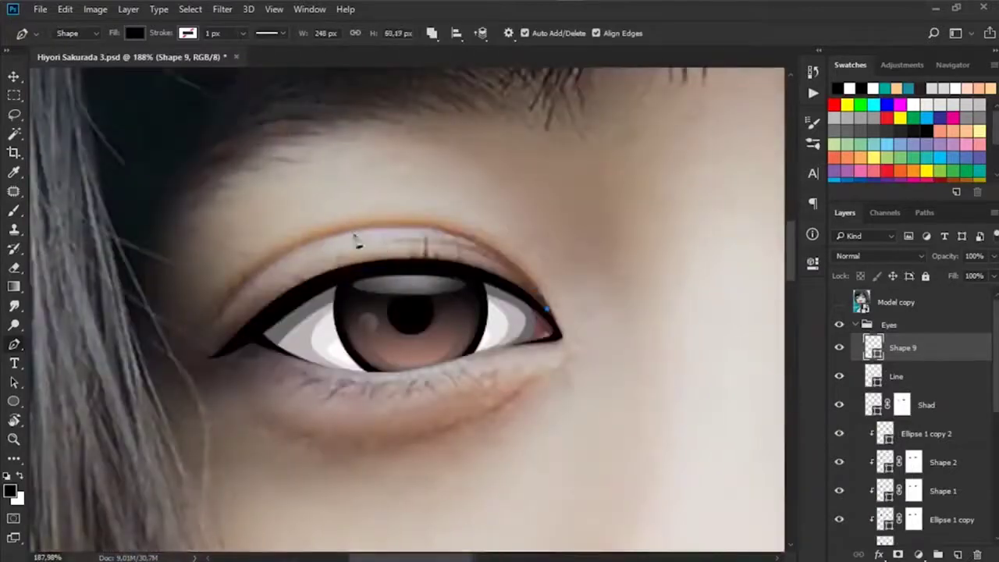
pyautogui.moveTo(349, 232); pyautogui.dragTo(202, 264)
pyautogui.moveTo(217, 320); pyautogui.dragTo(244, 258)
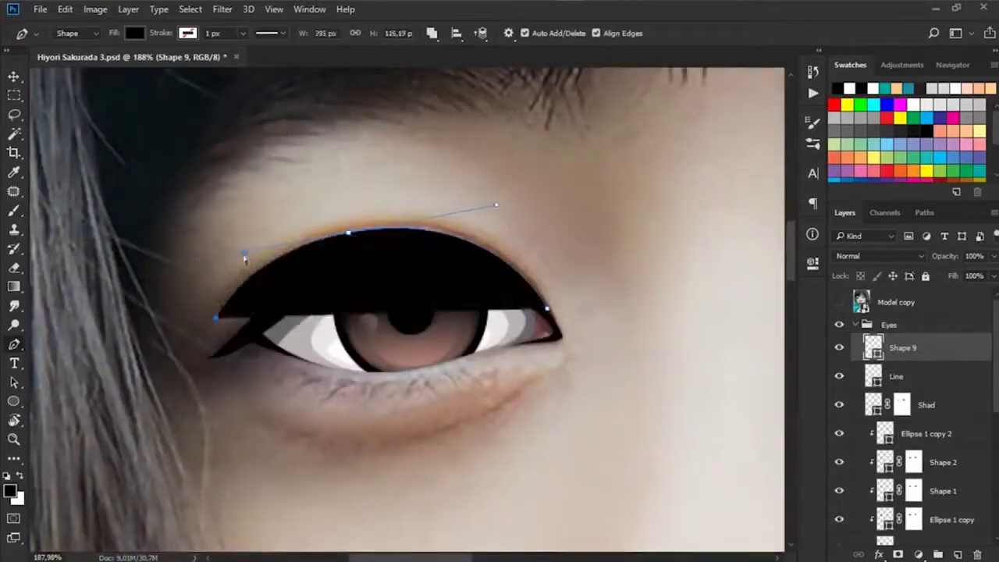
pyautogui.click(546, 310)
pyautogui.doubleClick(872, 347)
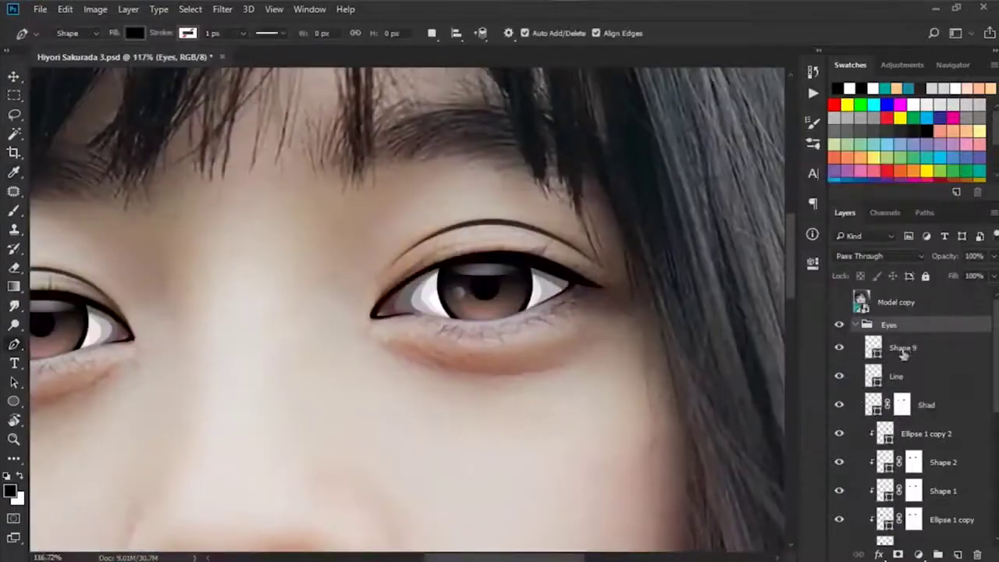
pyautogui.hotkey('ctrl', 's')
pyautogui.scroll(-5, 434, 416)
pyautogui.scroll(3, 434, 416)
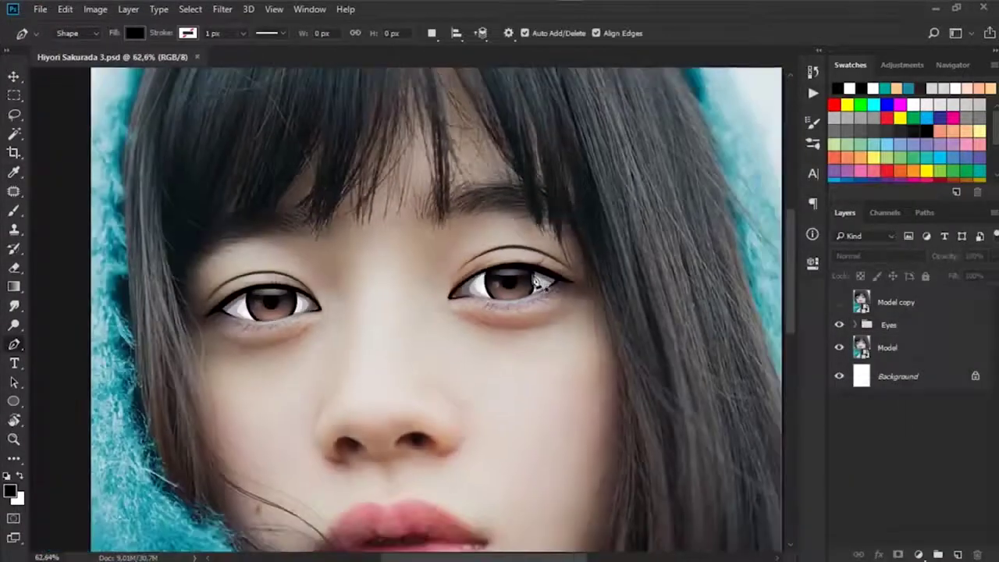
# - Start a lip shape below the Eyes group with the Pen tool, tracing from the mouth corner along the upper lip's edge
pyautogui.scroll(6, 433, 416)
pyautogui.click(256, 364)
pyautogui.moveTo(299, 288); pyautogui.dragTo(331, 225)
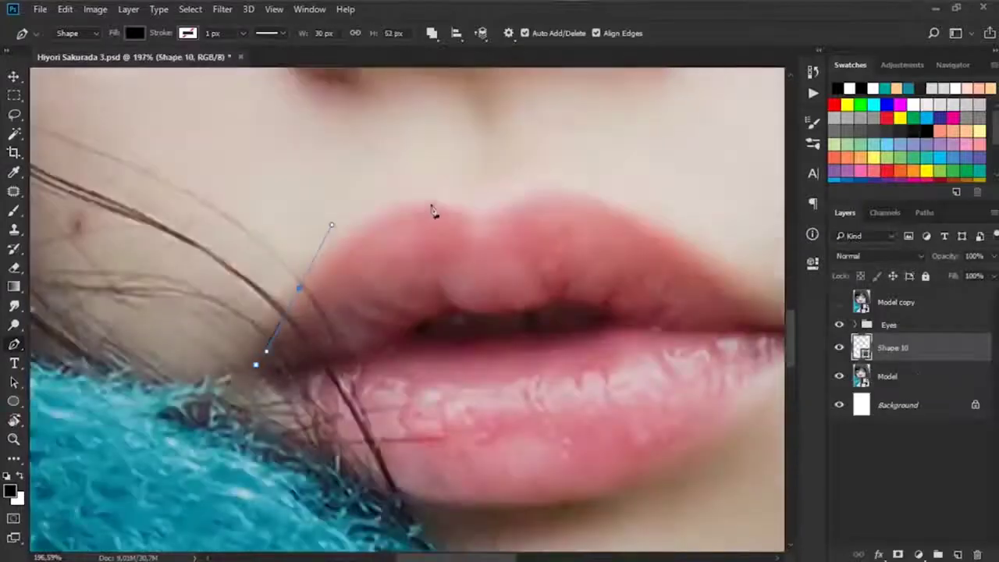
pyautogui.moveTo(472, 209); pyautogui.dragTo(368, 237)
pyautogui.click(367, 236)
pyautogui.moveTo(428, 207); pyautogui.dragTo(459, 207)
# - Complete the lip outline around the lower lip, refine its anchor points, and fill the Lips layer with pink
pyautogui.click(674, 354)
pyautogui.moveTo(616, 426); pyautogui.dragTo(616, 331)
pyautogui.moveTo(616, 331); pyautogui.dragTo(658, 266)
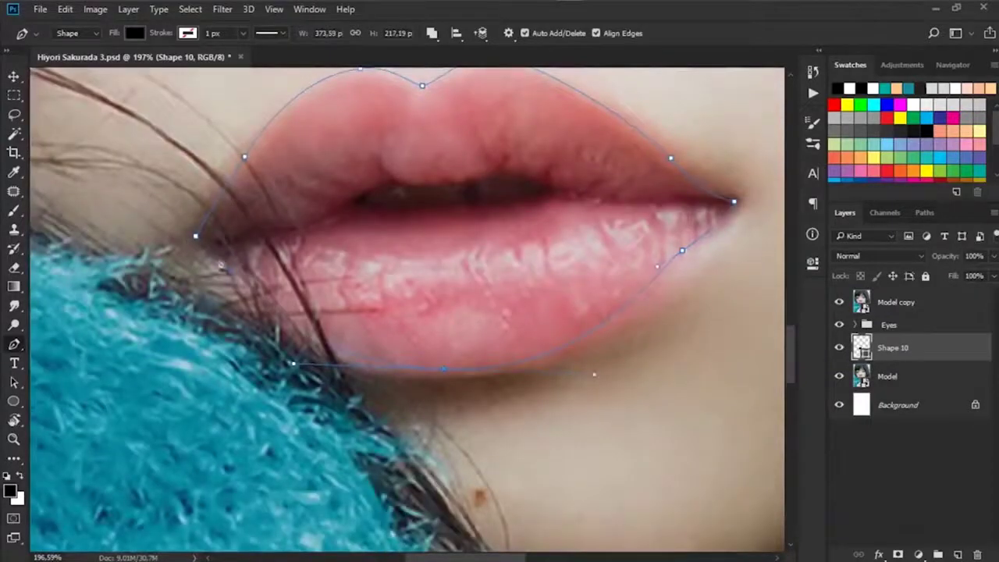
pyautogui.moveTo(242, 229); pyautogui.dragTo(225, 286)
pyautogui.moveTo(663, 367); pyautogui.dragTo(623, 426)
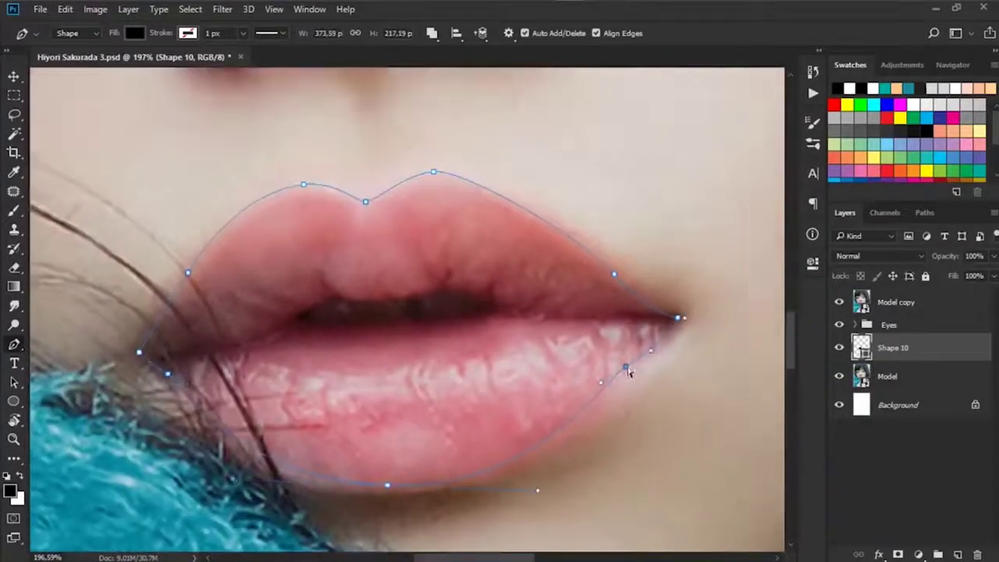
pyautogui.moveTo(433, 172); pyautogui.dragTo(437, 181)
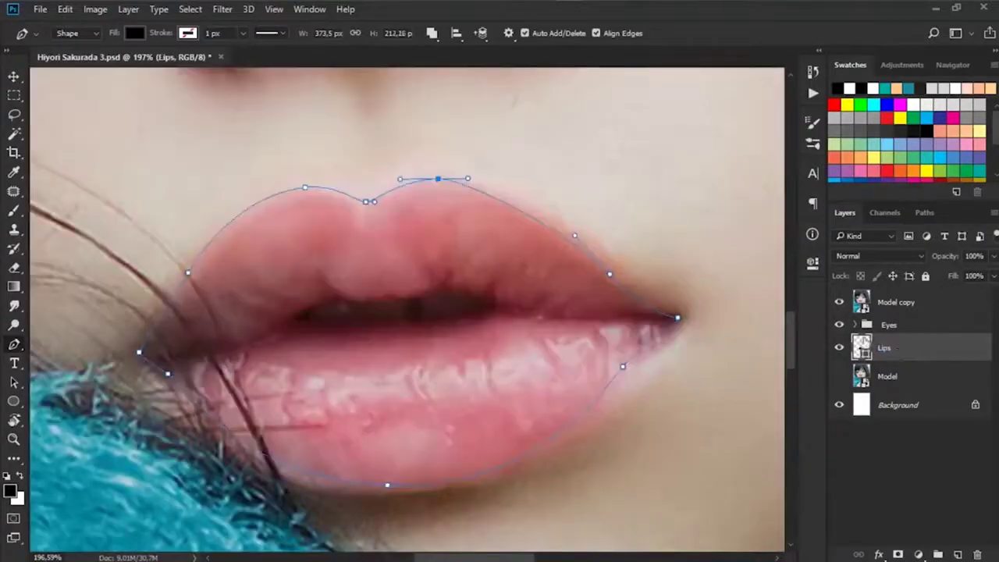
pyautogui.doubleClick(862, 347)
pyautogui.click(907, 168)
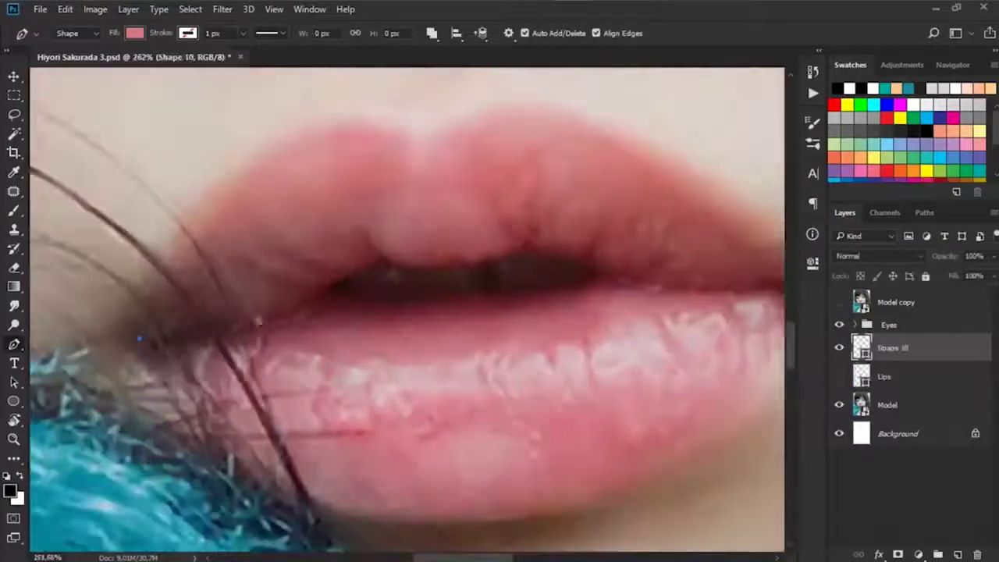
# - Trace a mouth line shape between the mouth corners along the upper lip's lower edge, with the layer opacity at 0%
pyautogui.click(258, 310)
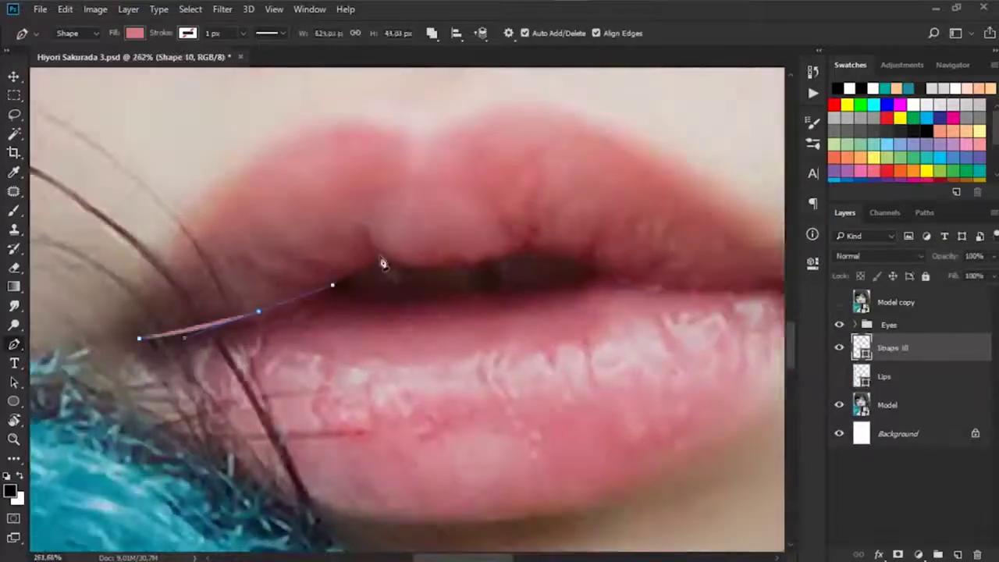
pyautogui.click(380, 256)
pyautogui.click(471, 261)
pyautogui.click(524, 244)
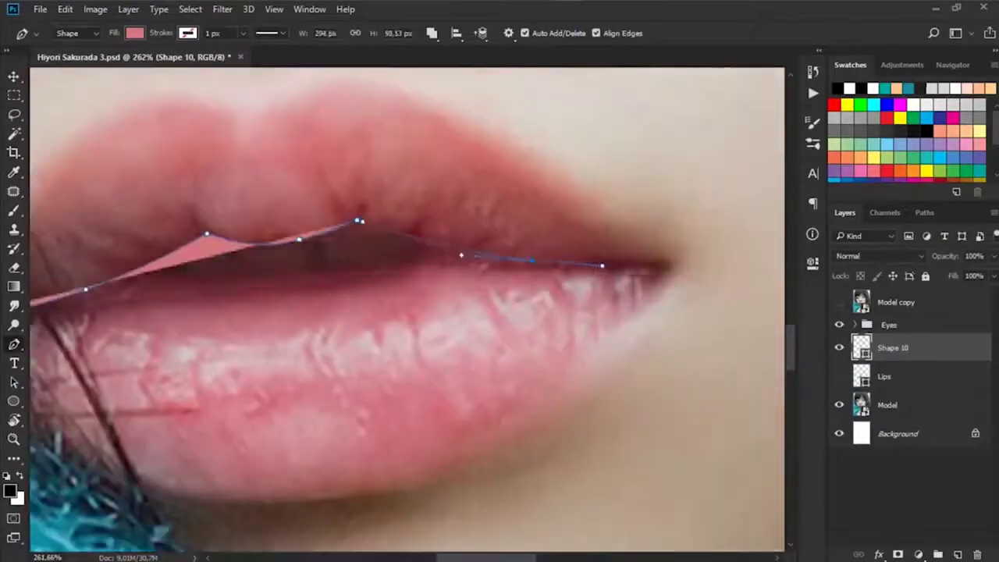
pyautogui.press('0')
pyautogui.press('0')
pyautogui.click(669, 262)
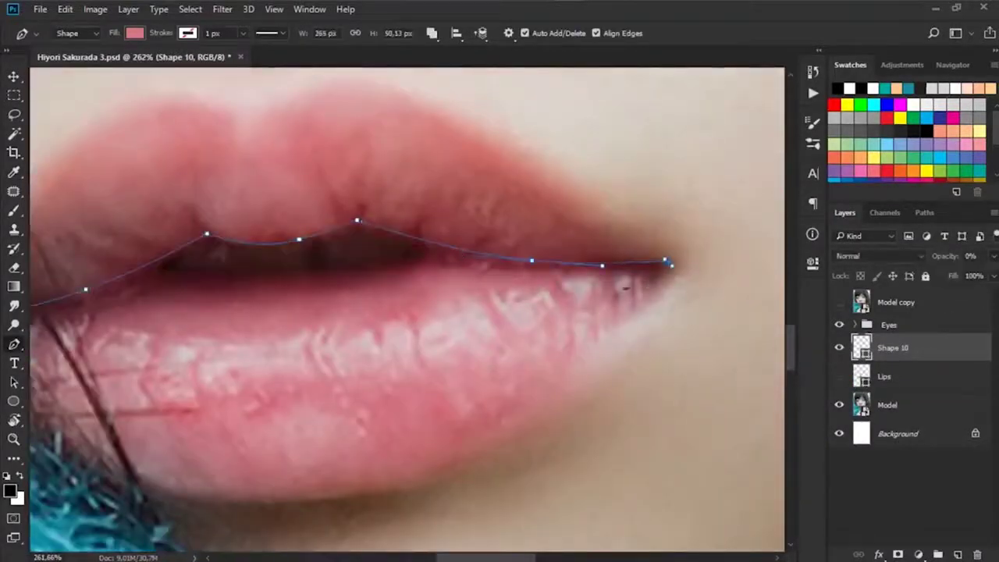
# - Close the mouth line shape by tracing back along the lower lip's upper edge to the starting corner
pyautogui.moveTo(428, 260); pyautogui.dragTo(518, 248)
pyautogui.click(256, 260)
pyautogui.click(196, 278)
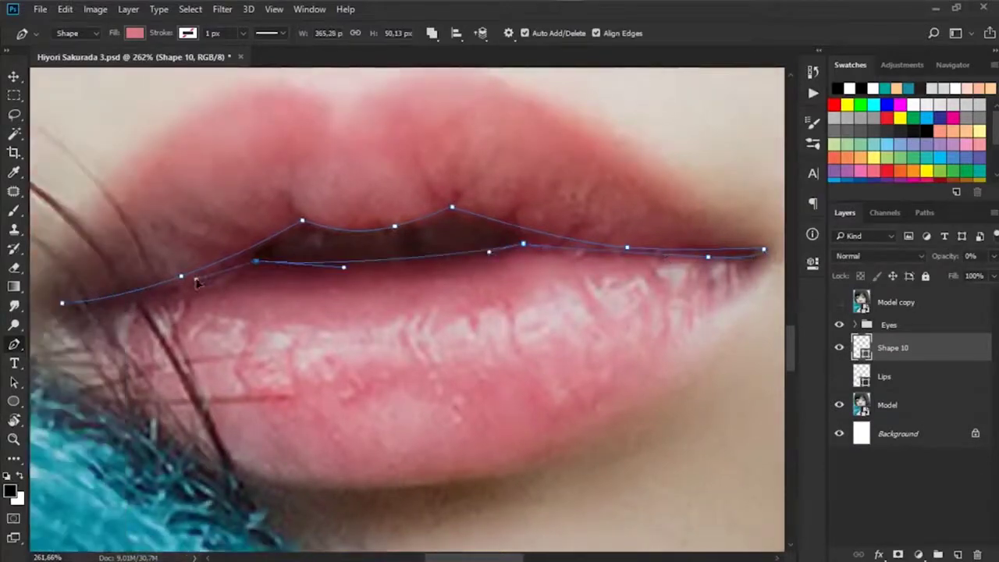
pyautogui.moveTo(196, 279); pyautogui.dragTo(322, 227)
pyautogui.click(240, 253)
pyautogui.click(184, 252)
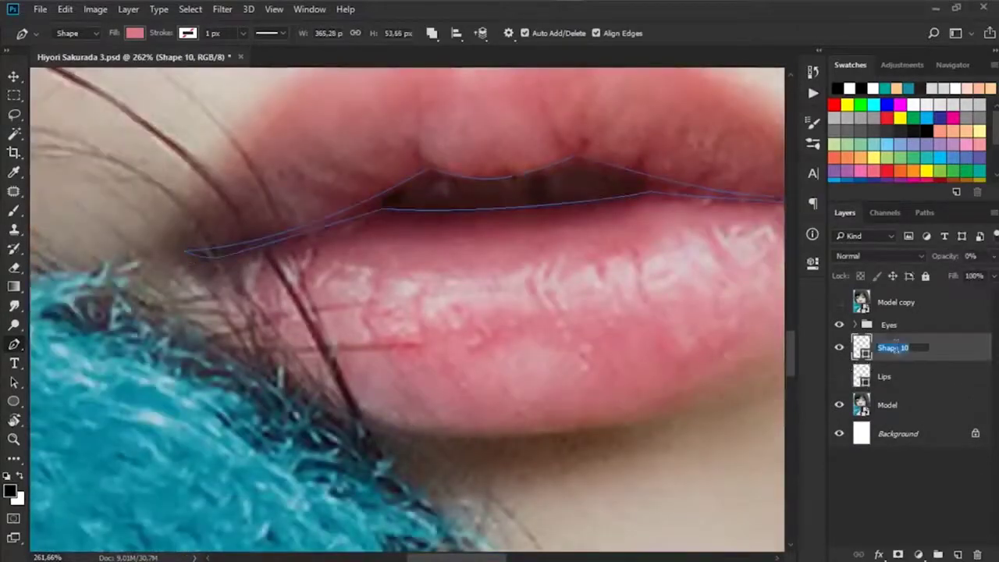
# - Name the mouth line layer Line and fill it with dark red 2e0003
pyautogui.doubleClick(861, 347)
pyautogui.click(714, 319)
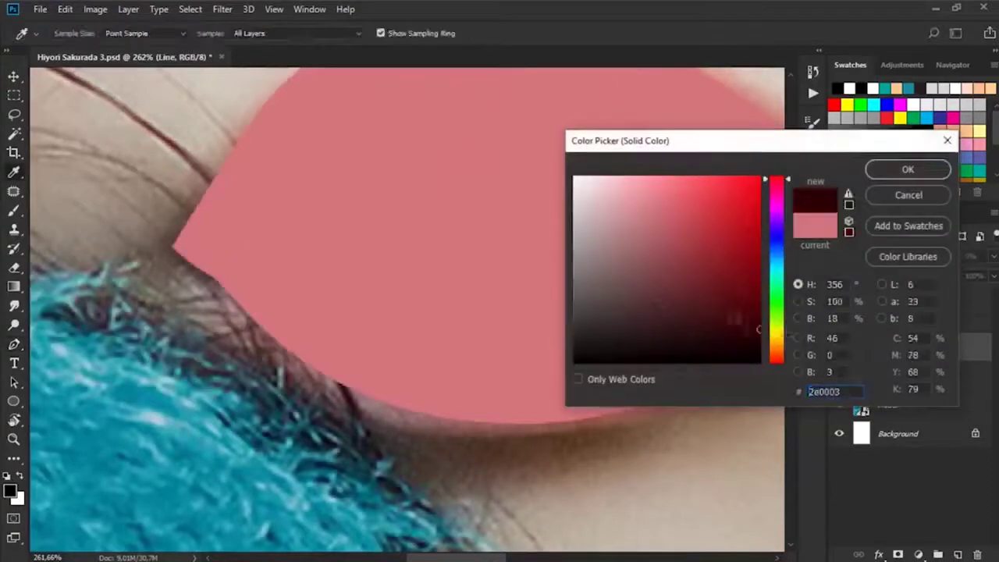
pyautogui.press('Return')
# - Subtract the mouth opening from the Line shape, tracing inside the lips and leaving small notches between the teeth
pyautogui.scroll(-4, 495, 330)
pyautogui.scroll(2, 495, 331)
pyautogui.click(884, 347)
pyautogui.click(839, 302)
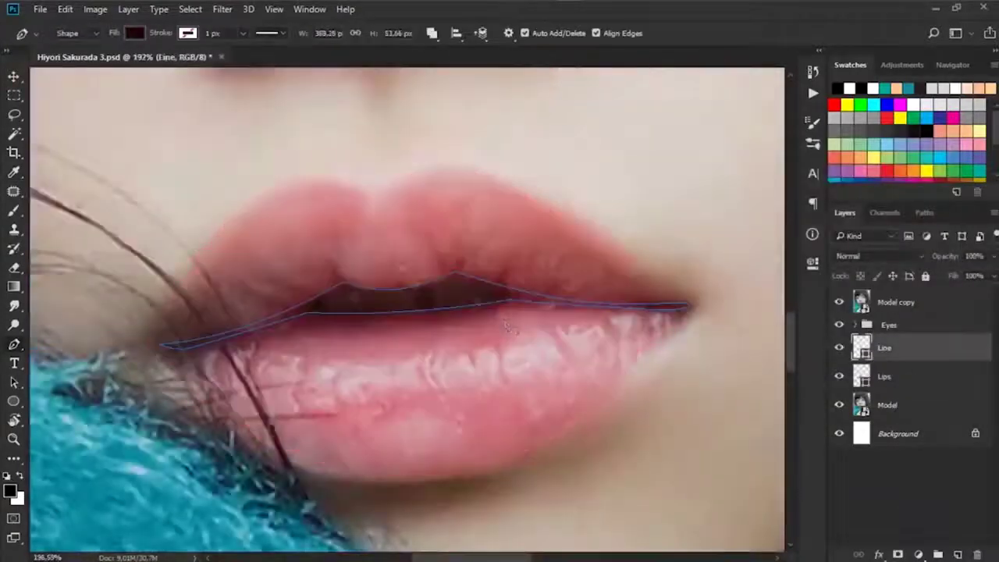
pyautogui.scroll(3, 351, 313)
pyautogui.click(432, 33)
pyautogui.click(449, 82)
pyautogui.click(296, 311)
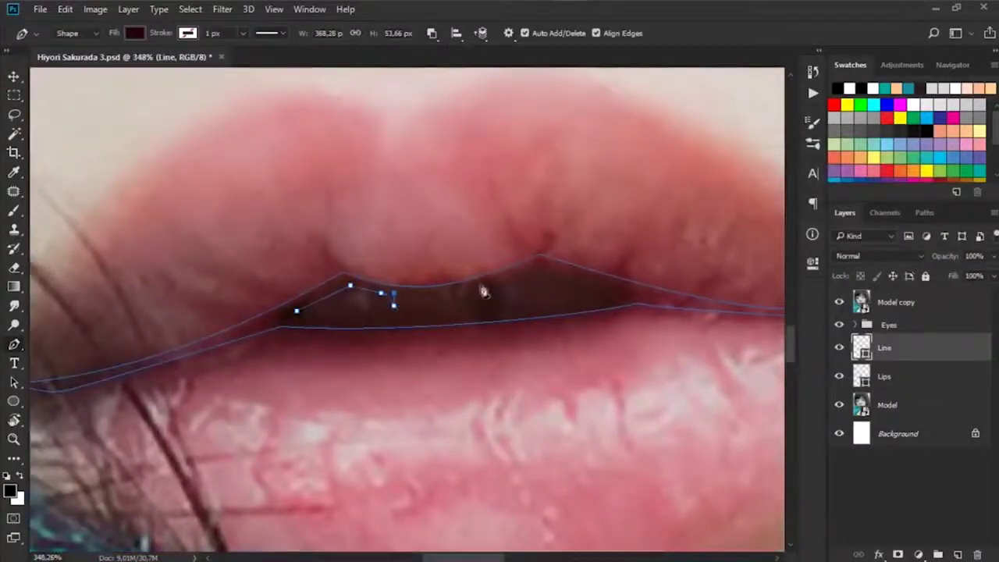
pyautogui.click(635, 303)
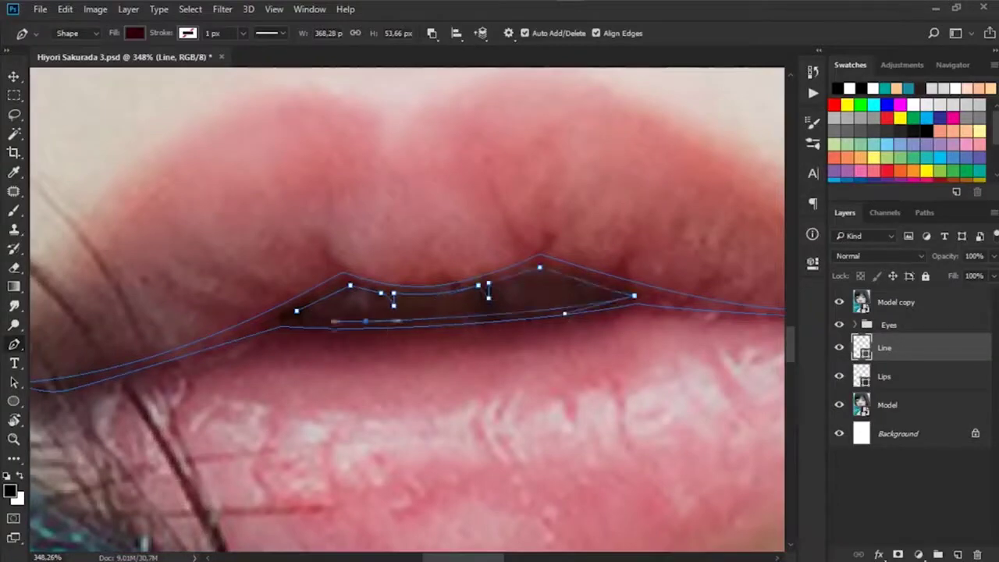
pyautogui.click(296, 311)
# - Draw a closed shape filling the mouth opening on a new layer between Lips and Line
pyautogui.click(839, 302)
pyautogui.click(884, 376)
pyautogui.click(286, 319)
pyautogui.click(352, 283)
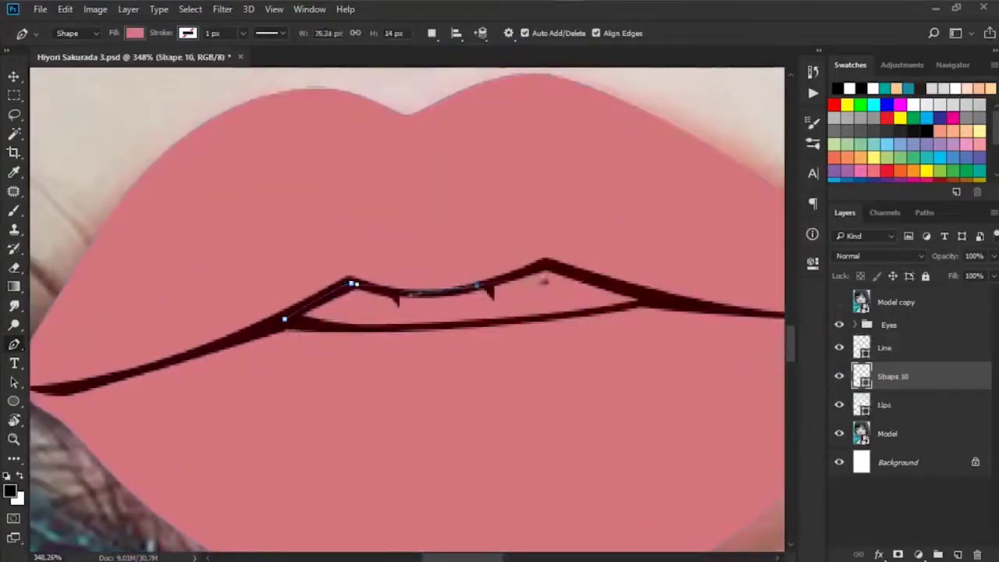
pyautogui.click(545, 267)
pyautogui.click(658, 296)
pyautogui.click(436, 326)
pyautogui.click(285, 319)
# - Name the mouth opening layer Teeth and fill it with a dark greyish brown
pyautogui.click(839, 302)
pyautogui.doubleClick(862, 377)
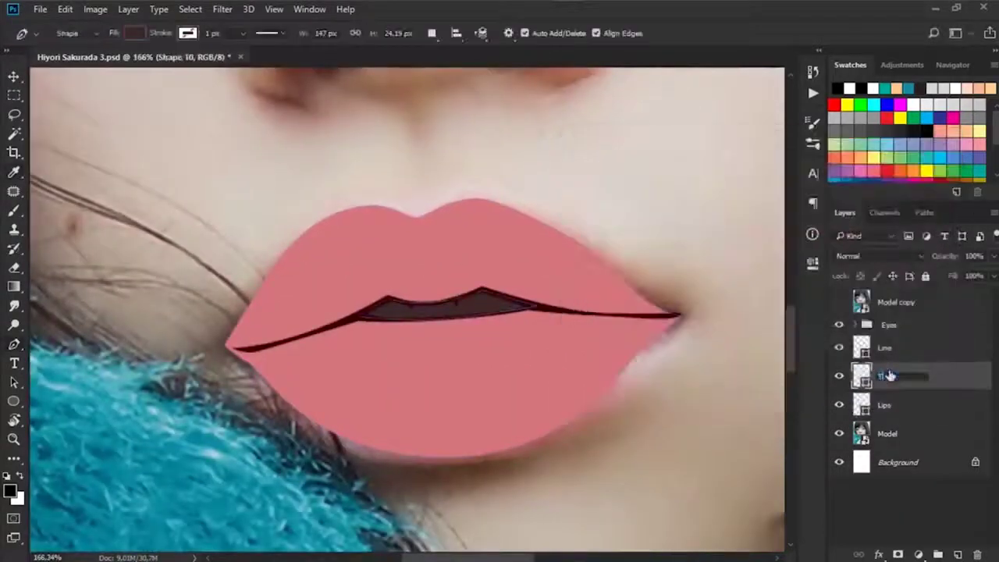
pyautogui.click(612, 307)
pyautogui.click(891, 169)
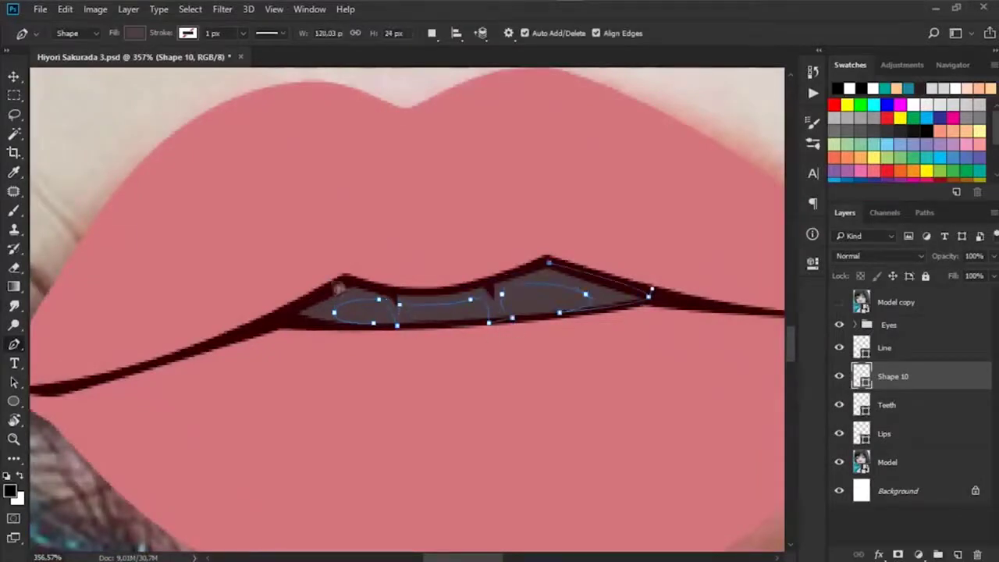
# - Shade the individual teeth with two shape layers clipped to Teeth, filled with progressively lighter greys
pyautogui.doubleClick(861, 376)
pyautogui.moveTo(611, 305)
pyautogui.mouseDown()
pyautogui.moveTo(627, 328)
pyautogui.moveTo(613, 324)
pyautogui.mouseUp()
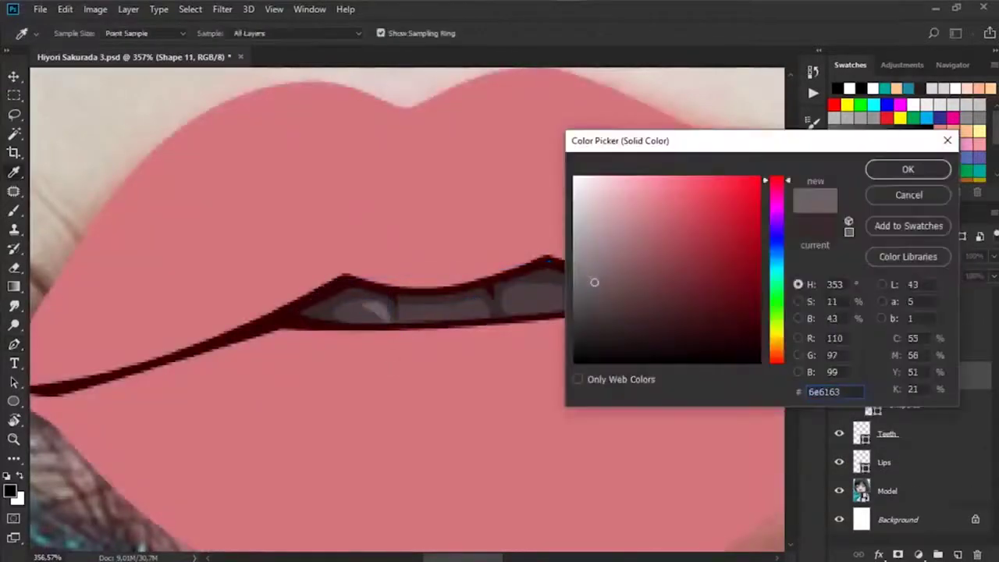
pyautogui.moveTo(591, 281); pyautogui.dragTo(593, 270)
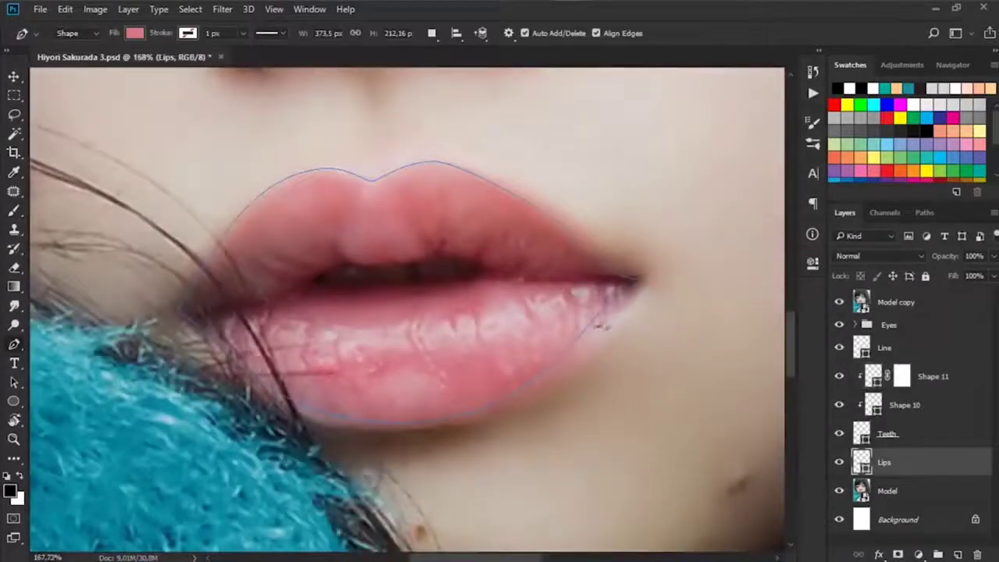
# - Draw a shading shape around the lower lip's lighter band, clip it to Lips, and fill it with b65d62
pyautogui.click(501, 276)
pyautogui.moveTo(605, 302); pyautogui.dragTo(576, 337)
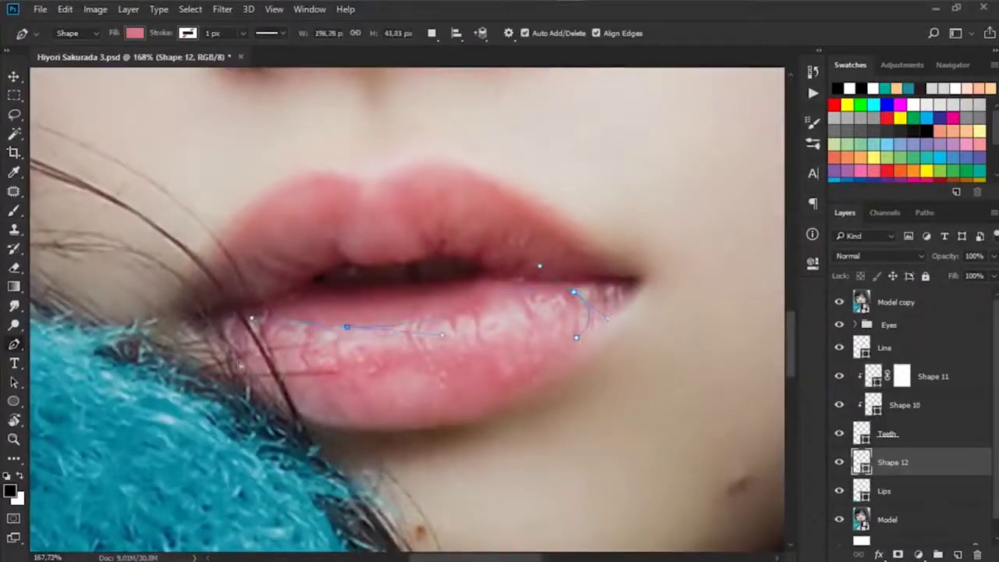
pyautogui.moveTo(192, 206); pyautogui.dragTo(250, 167)
pyautogui.click(481, 143)
pyautogui.click(692, 273)
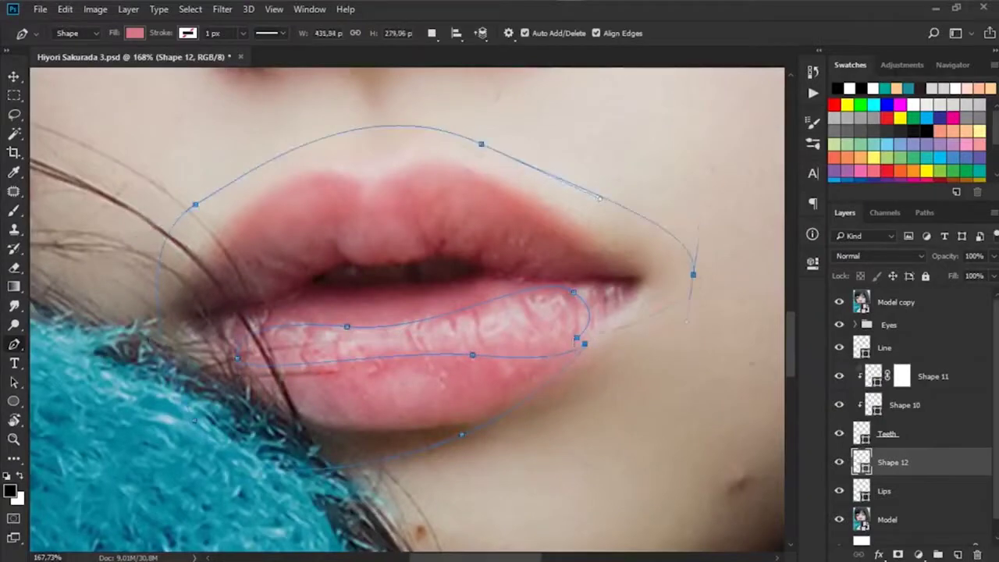
pyautogui.click(576, 337)
pyautogui.doubleClick(862, 462)
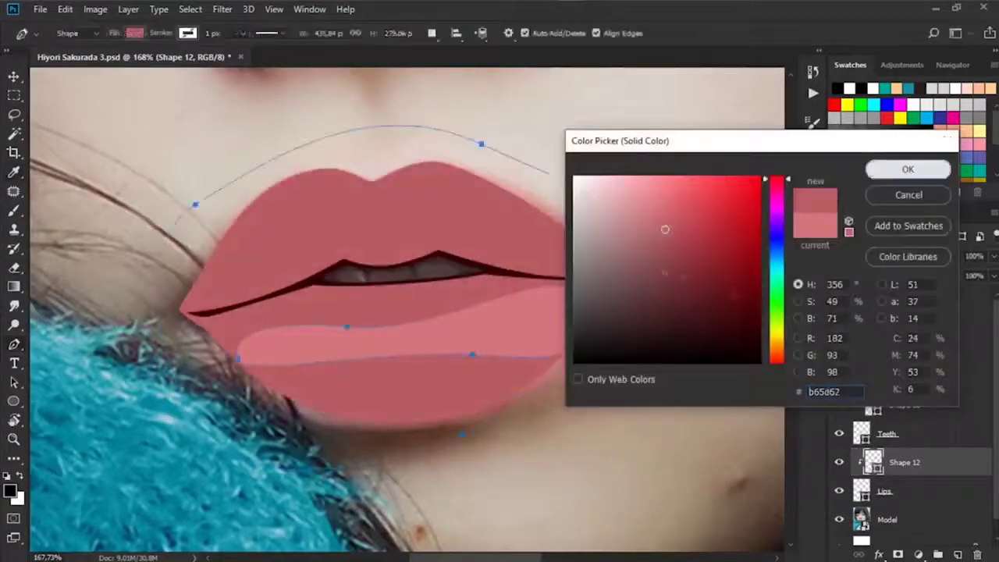
pyautogui.click(908, 169)
# - Draw a curved highlight across the lower lip, clip it to the lip layers, and fill it with light pink
pyautogui.click(275, 324)
pyautogui.click(441, 320)
pyautogui.click(537, 304)
pyautogui.click(591, 309)
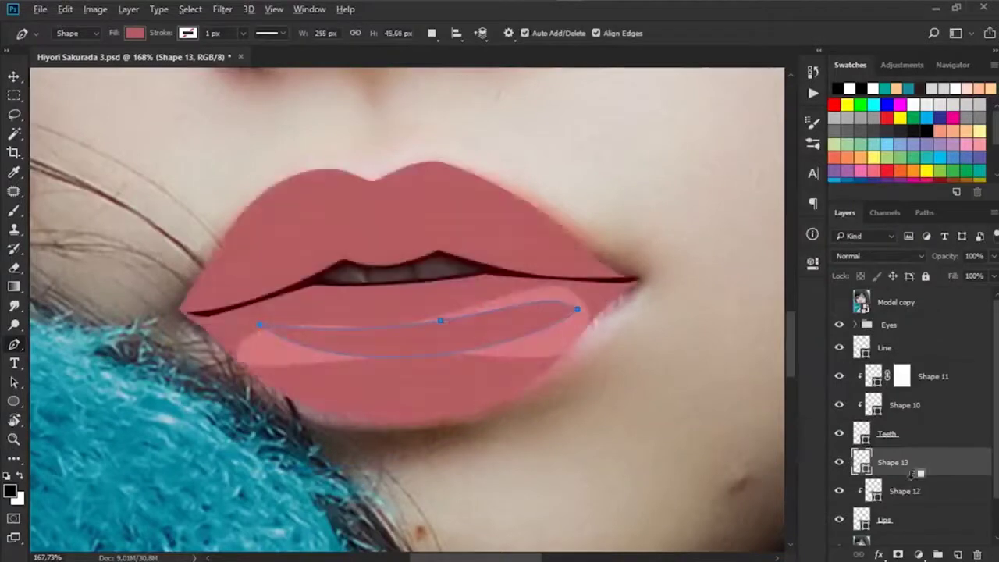
pyautogui.doubleClick(862, 463)
pyautogui.click(643, 174)
pyautogui.click(908, 170)
# - Reshape the Shape 12 shading curve below the lower lip highlight by adjusting its anchor points
pyautogui.click(904, 492)
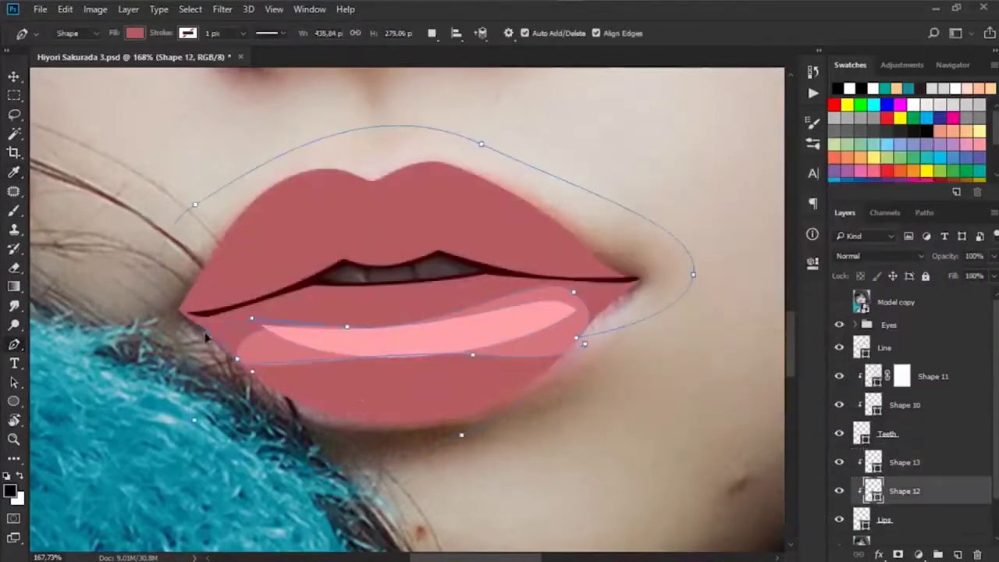
pyautogui.click(470, 361)
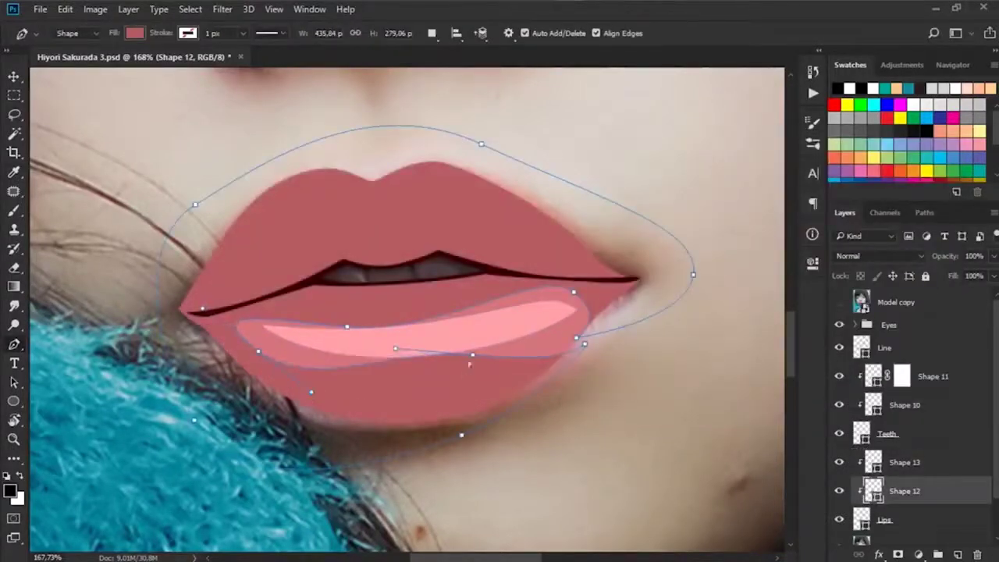
pyautogui.keyDown('ctrl'); pyautogui.click(513, 380); pyautogui.keyUp('ctrl')
pyautogui.keyDown('ctrl'); pyautogui.click(343, 390); pyautogui.keyUp('ctrl')
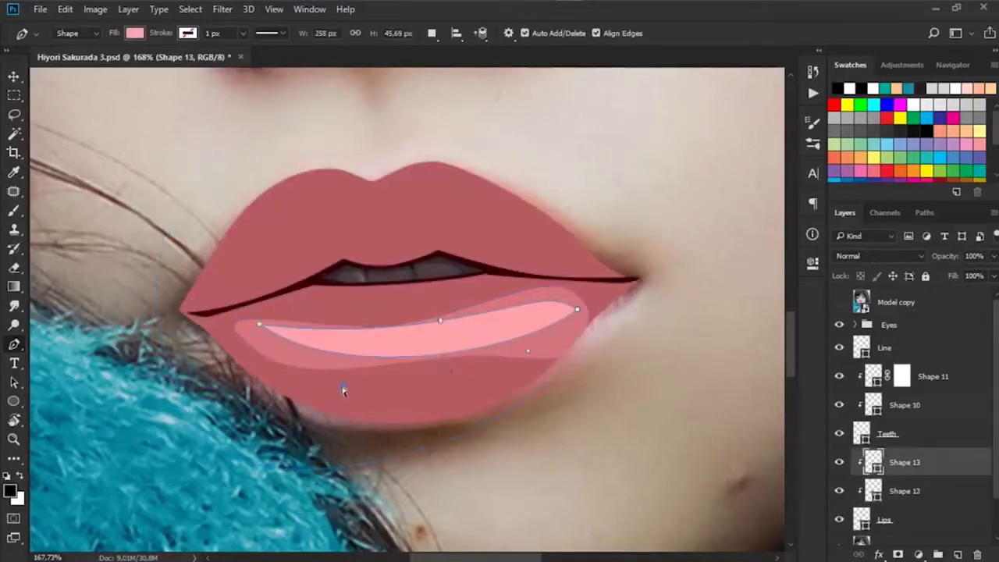
# - Subtract a curved area on the upper lip from Shape 12 to leave a lighter band along the lip's upper edge
pyautogui.scroll(-3, 406, 312)
pyautogui.scroll(2, 406, 312)
pyautogui.click(839, 302)
pyautogui.click(904, 491)
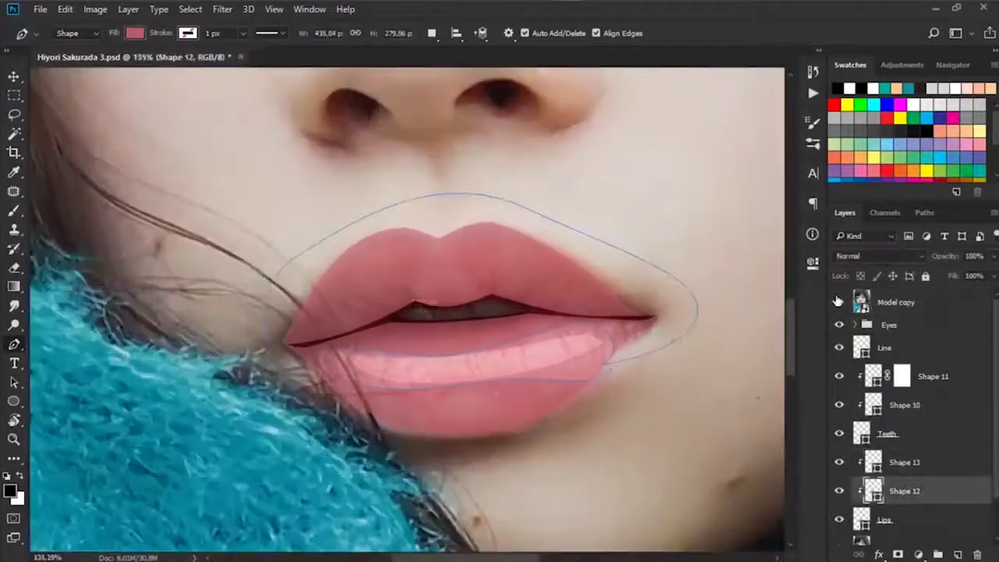
pyautogui.click(432, 32)
pyautogui.click(441, 67)
pyautogui.scroll(1, 392, 262)
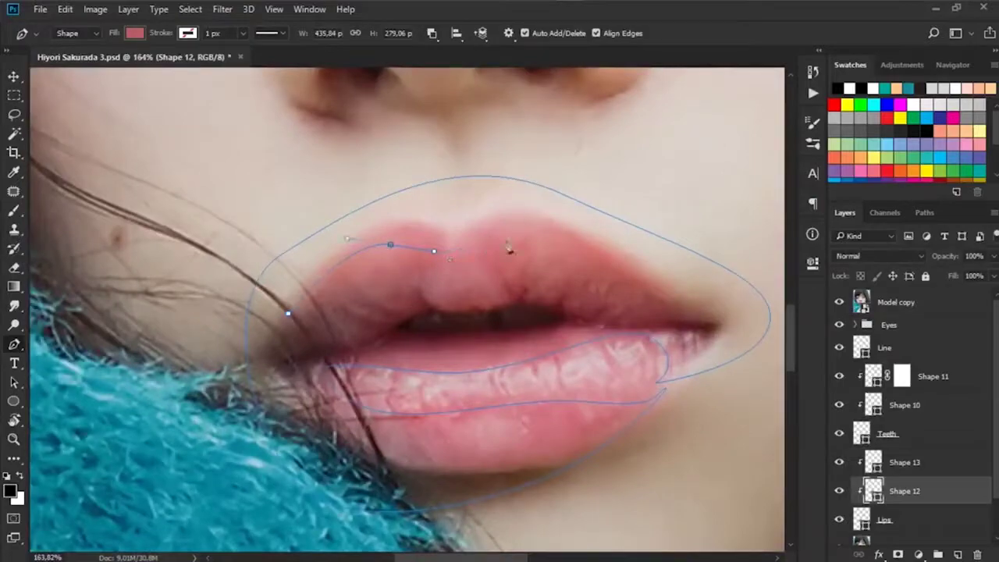
pyautogui.click(839, 302)
pyautogui.scroll(-2, 484, 327)
# - Add a clipped shadow shape above Shape 12 covering parts of both lips, and fill it with a darker red
pyautogui.keyDown('ctrl'); pyautogui.click(476, 297); pyautogui.keyUp('ctrl')
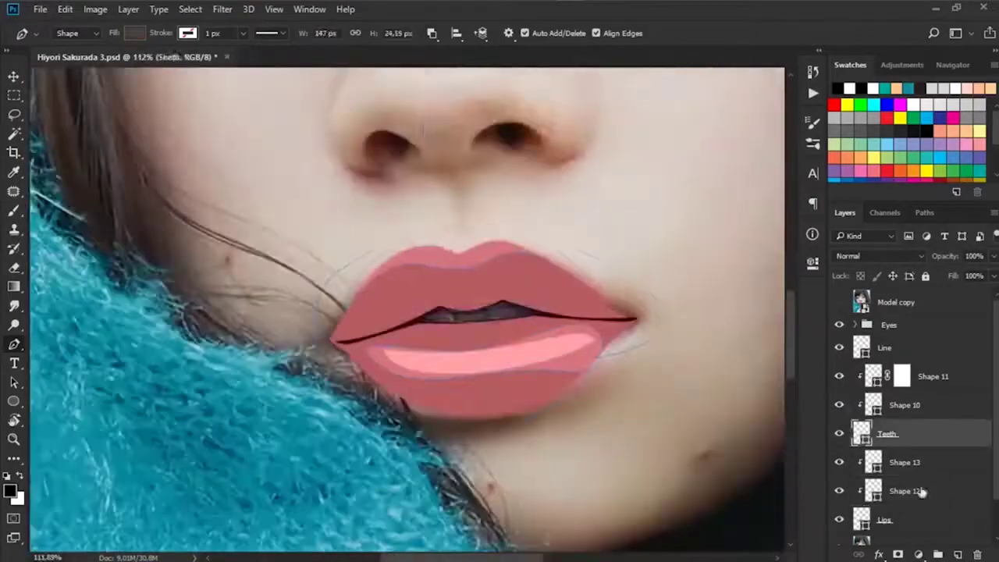
pyautogui.scroll(1, 515, 367)
pyautogui.keyDown('ctrl'); pyautogui.click(524, 384); pyautogui.keyUp('ctrl')
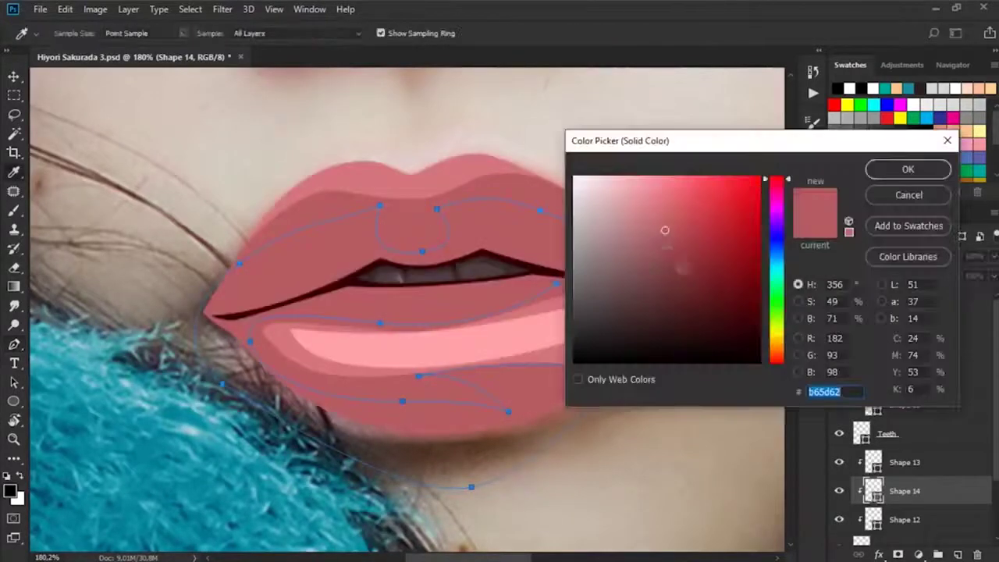
pyautogui.click(671, 250)
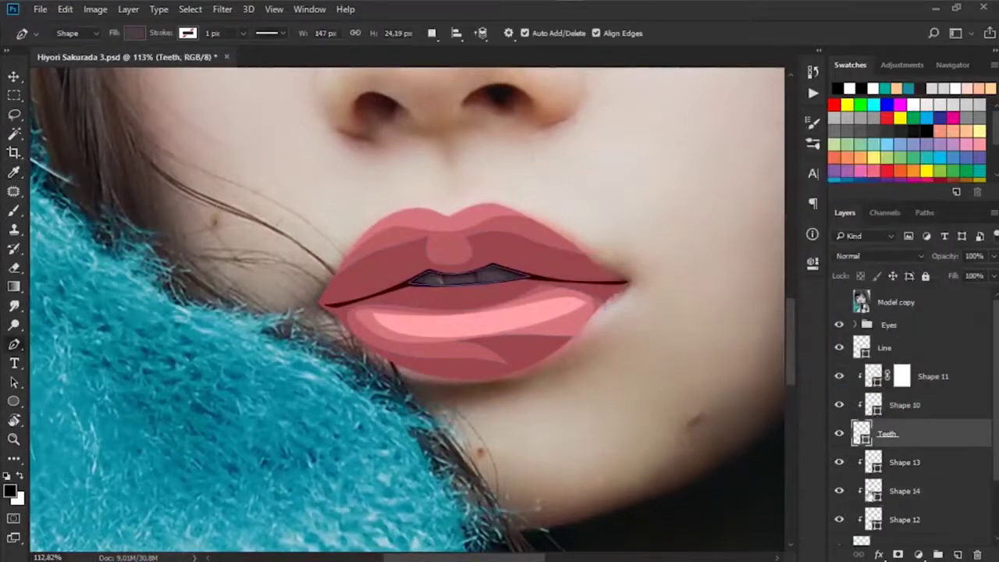
pyautogui.doubleClick(873, 490)
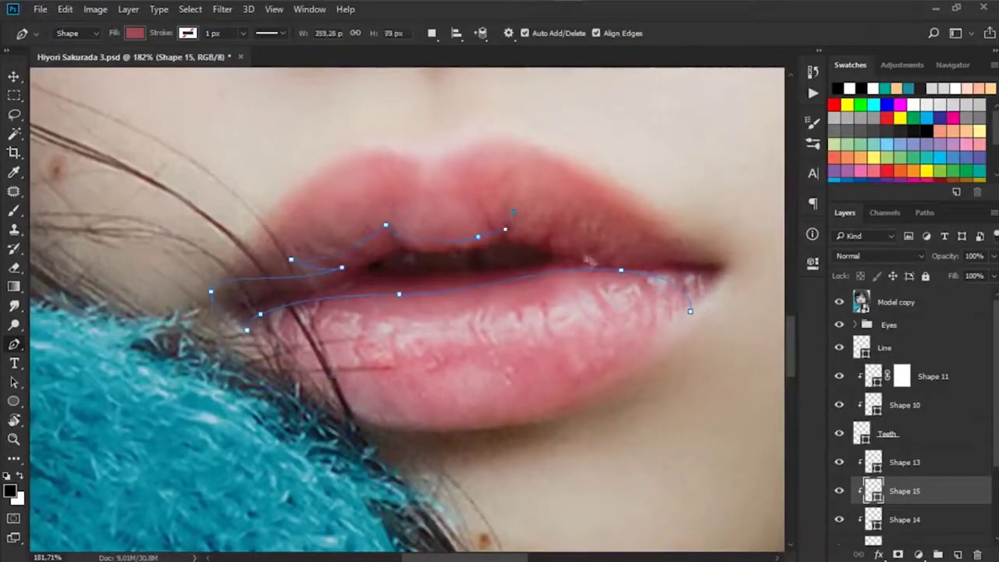
# - Draw a clipped shadow shape along the mouth line above Shape 14, extending past both corners, and fill it with a deeper red
pyautogui.hscroll(2, 632, 260)
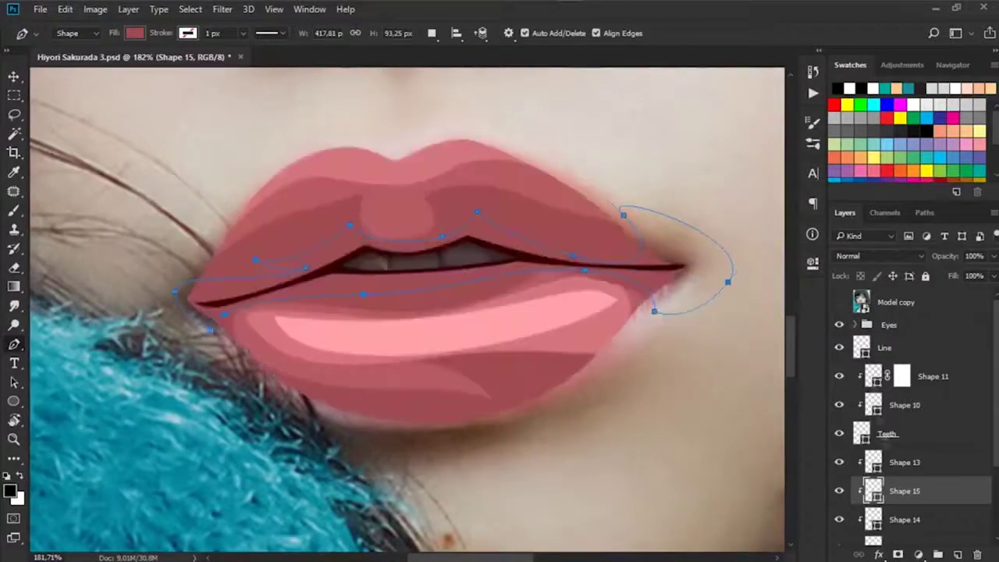
pyautogui.doubleClick(873, 490)
pyautogui.moveTo(671, 255); pyautogui.dragTo(682, 270)
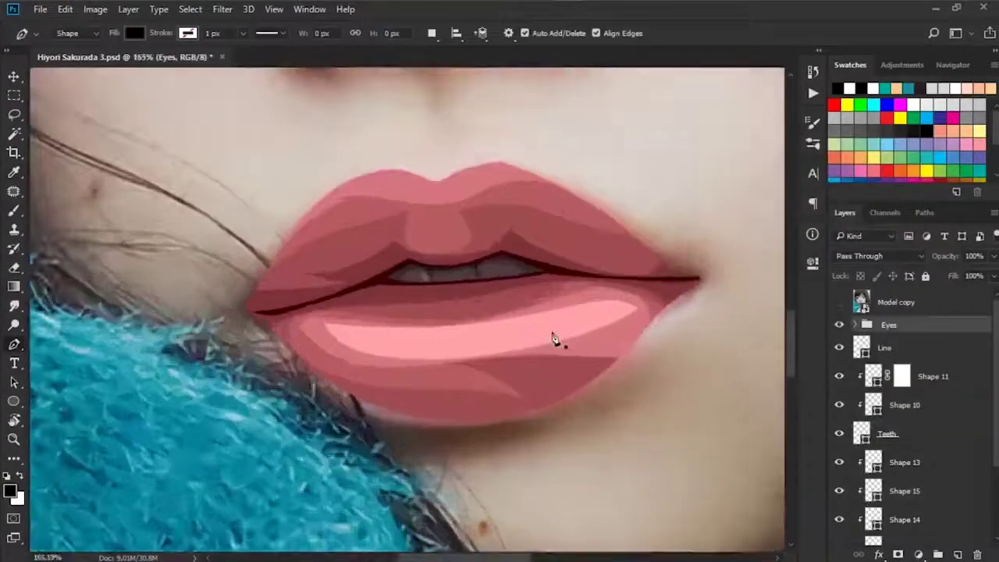
# - Draw a clipped shadow shape above Shape 15 along the mouth line, with small pointed creases reaching into the upper lip
pyautogui.click(893, 480)
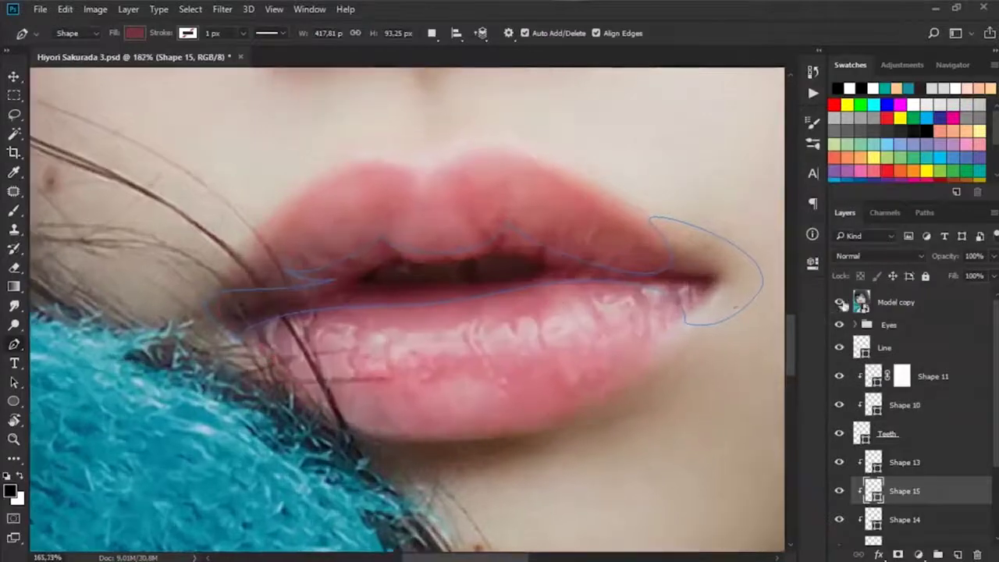
pyautogui.click(839, 302)
pyautogui.click(686, 305)
pyautogui.click(606, 275)
pyautogui.click(356, 300)
pyautogui.click(290, 299)
pyautogui.click(246, 318)
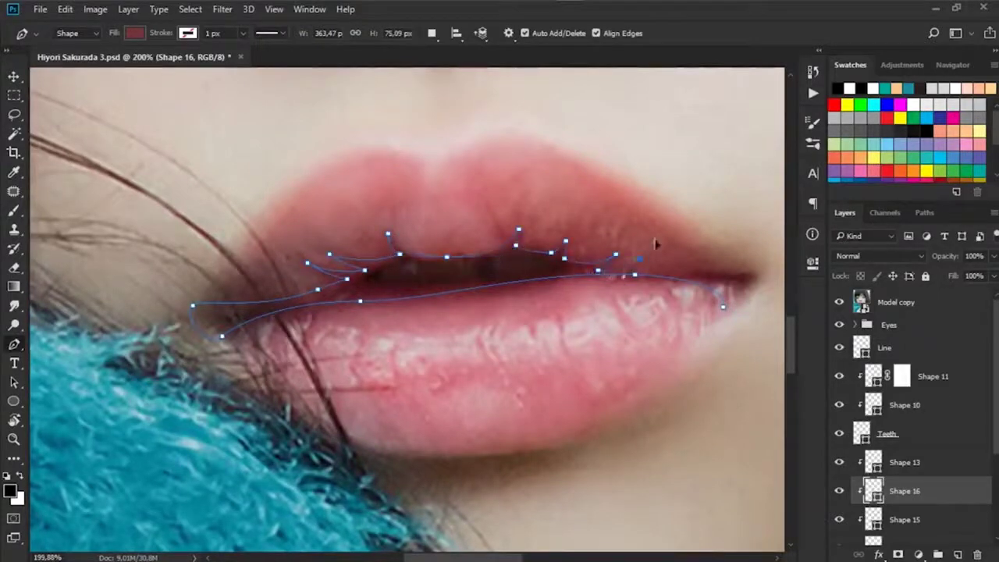
# - Fill the crease shadow shape with dark red 5c2c2f and refine Shape 15's upper-lip edge near the mouth corner
pyautogui.click(839, 302)
pyautogui.doubleClick(873, 491)
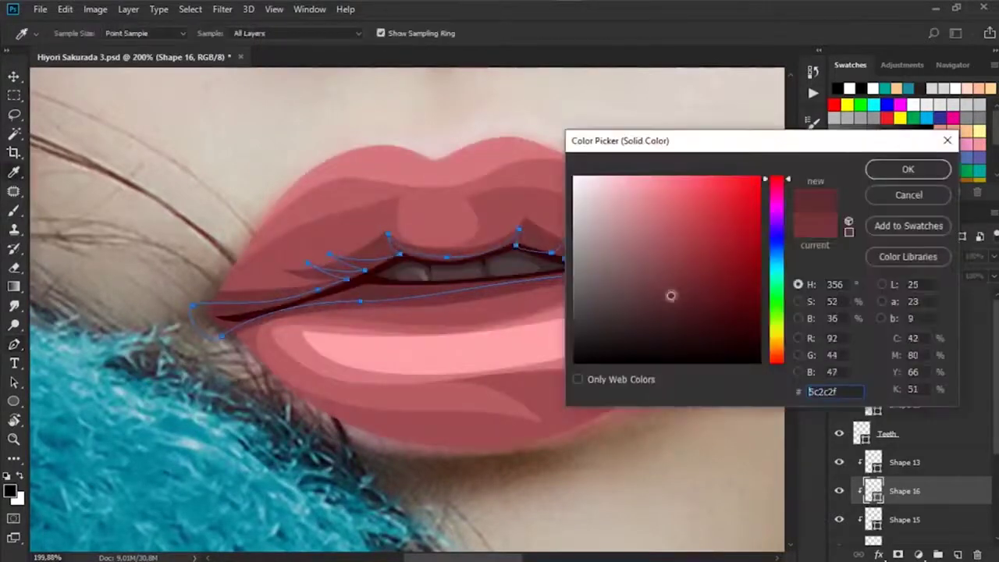
pyautogui.press('Return')
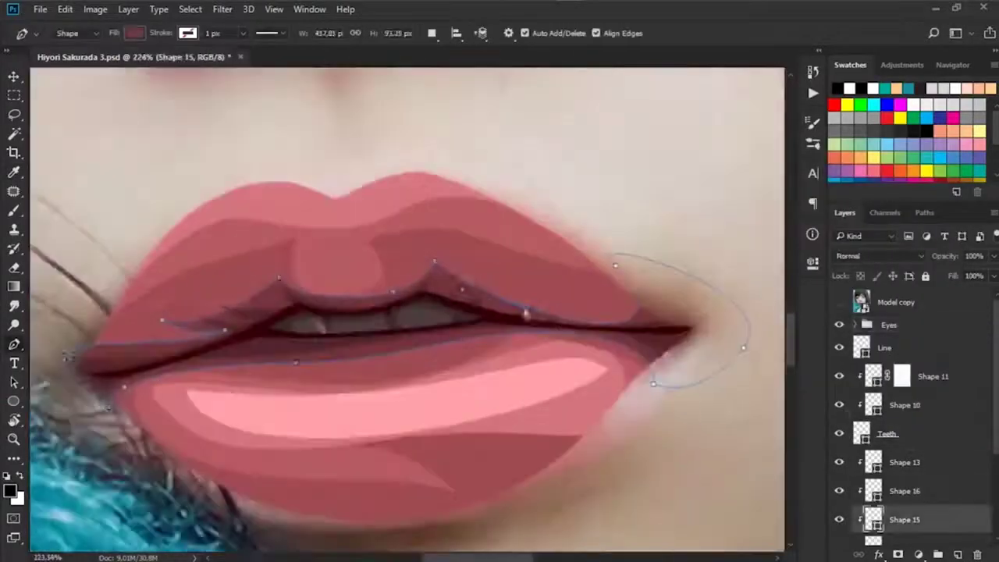
pyautogui.click(556, 313)
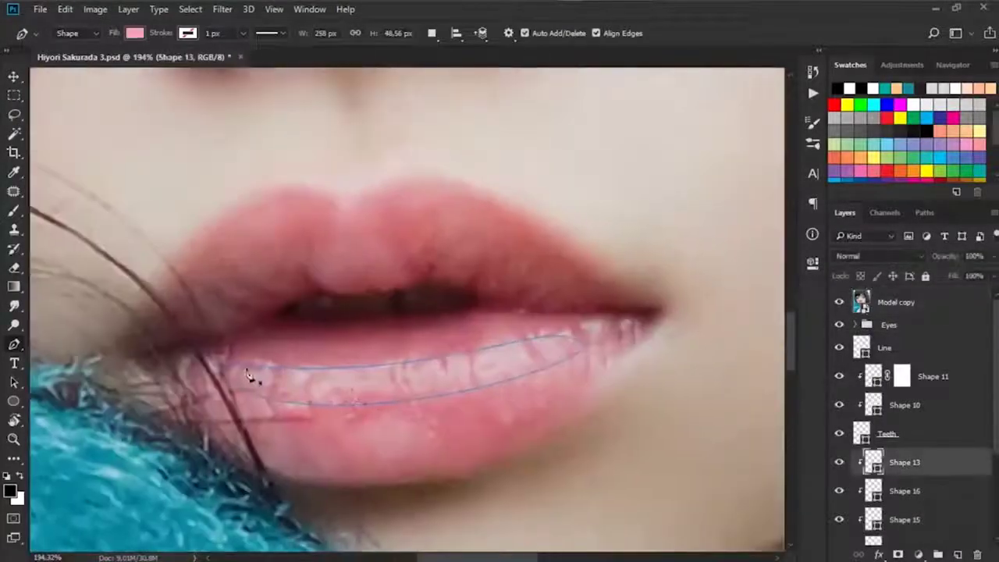
# - Draw a narrow curved highlight above Shape 13 inside the lower lip highlight, and fill it with very pale pink
pyautogui.click(489, 377)
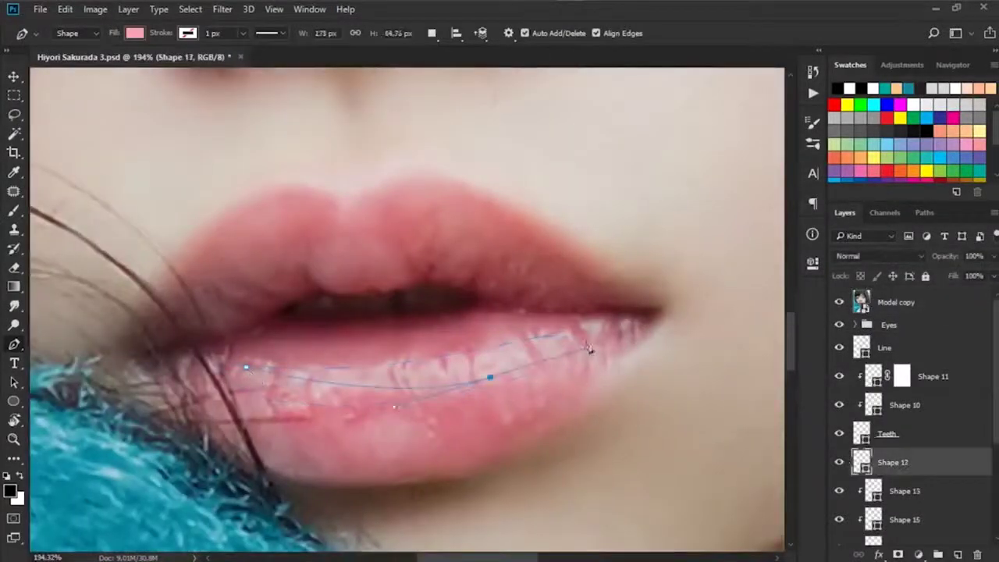
pyautogui.click(839, 306)
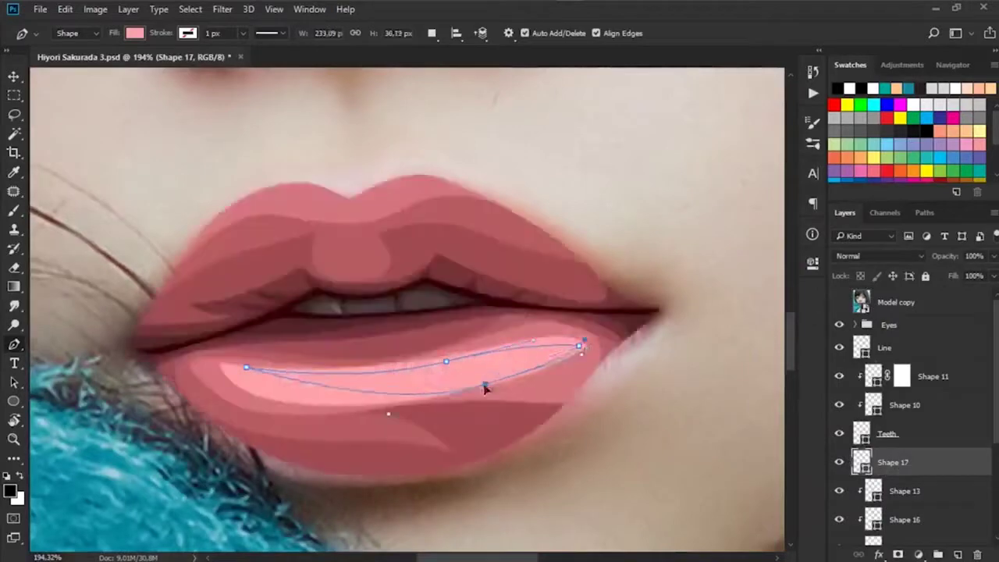
pyautogui.doubleClick(862, 462)
pyautogui.click(908, 169)
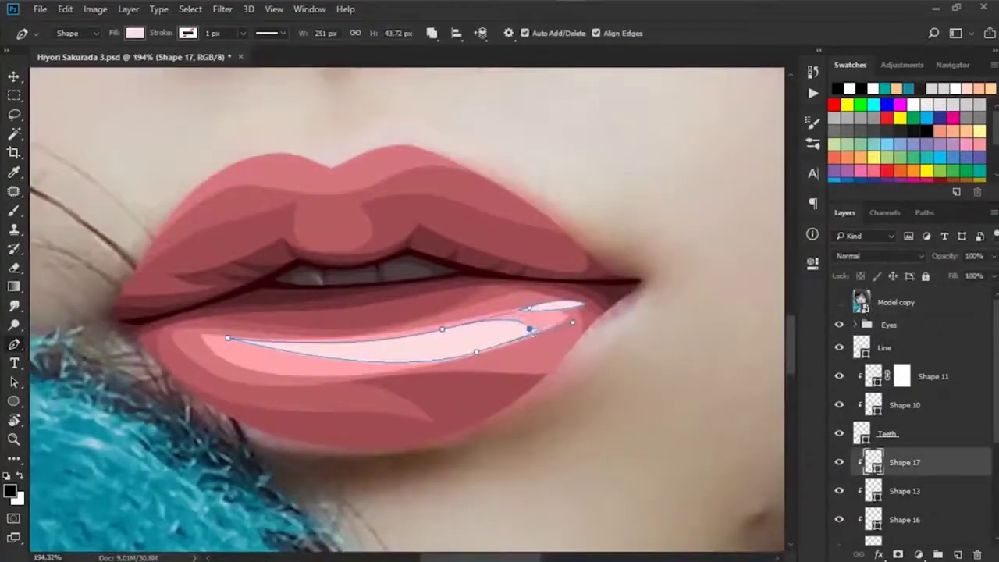
# - Refine the pale lower lip highlight and its small separate sliver, and add an upper lip edge highlight to Shape 13
pyautogui.moveTo(460, 358); pyautogui.dragTo(453, 353)
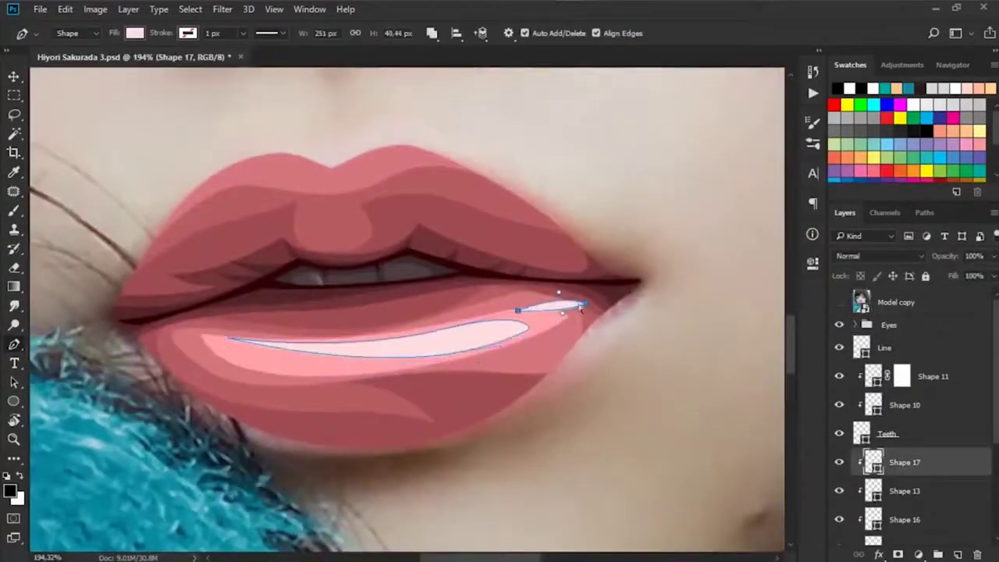
pyautogui.click(573, 311)
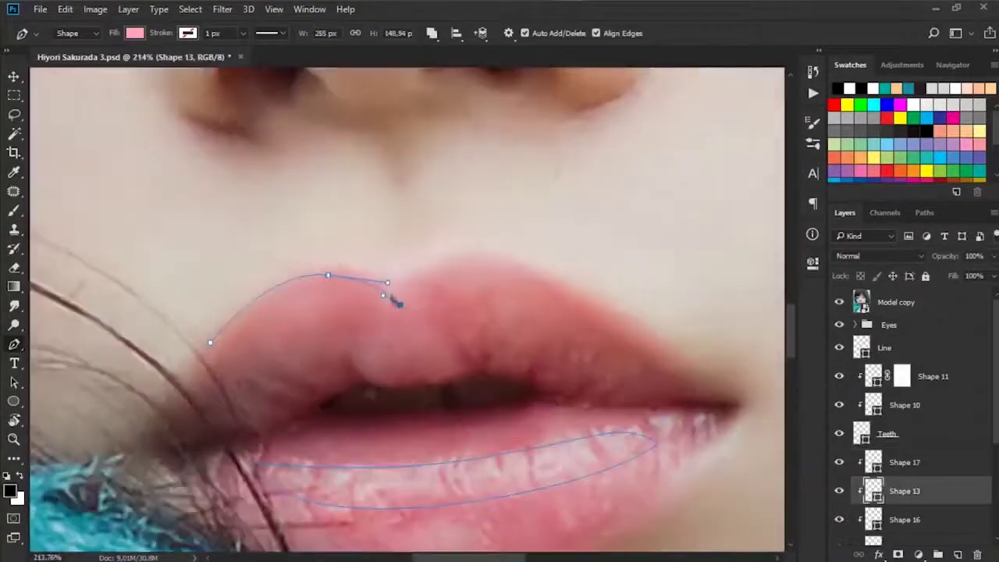
pyautogui.moveTo(448, 269)
pyautogui.mouseDown()
pyautogui.moveTo(478, 278)
pyautogui.moveTo(508, 223)
pyautogui.mouseUp()
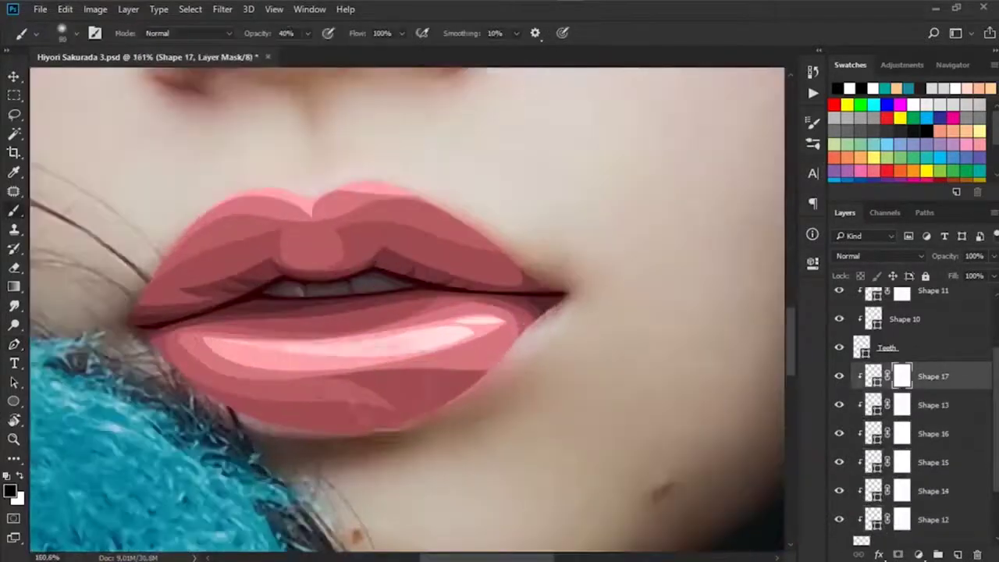
# - Soften the lip shading edges from Shape 13 down to Shape 12 by brushing black on their layer masks at 40% opacity
pyautogui.click(902, 405)
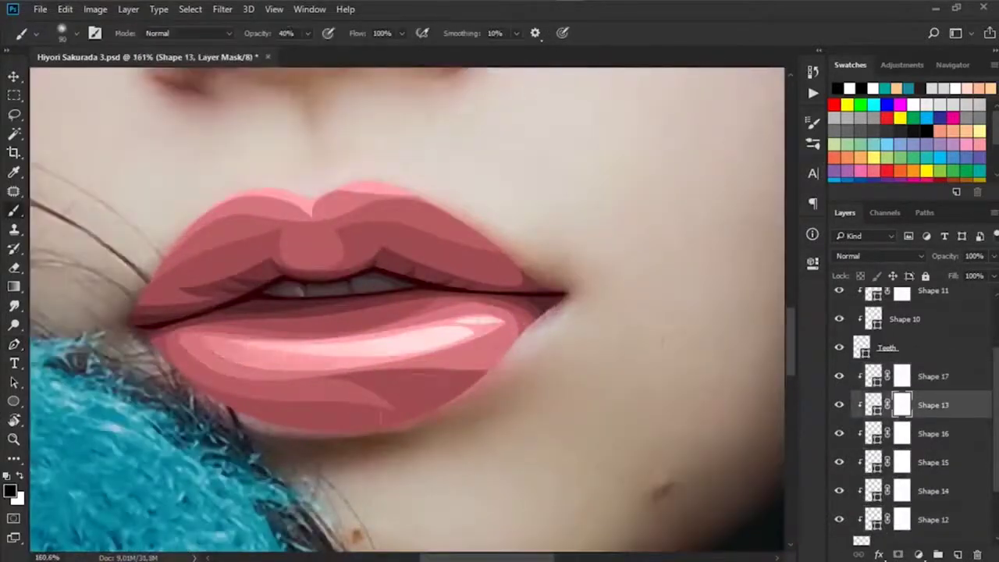
pyautogui.hotkey('alt', '[')
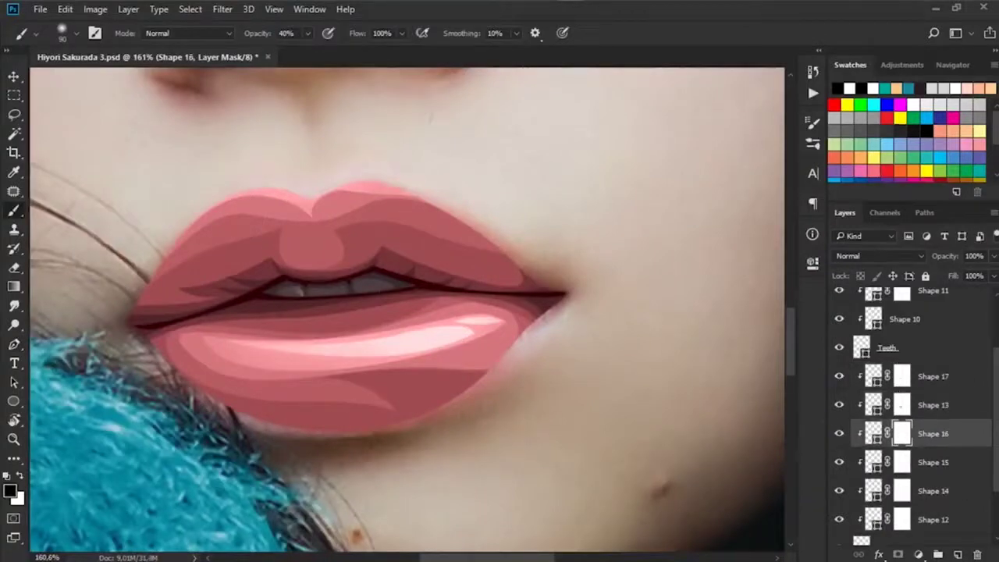
pyautogui.hotkey('alt', '[')
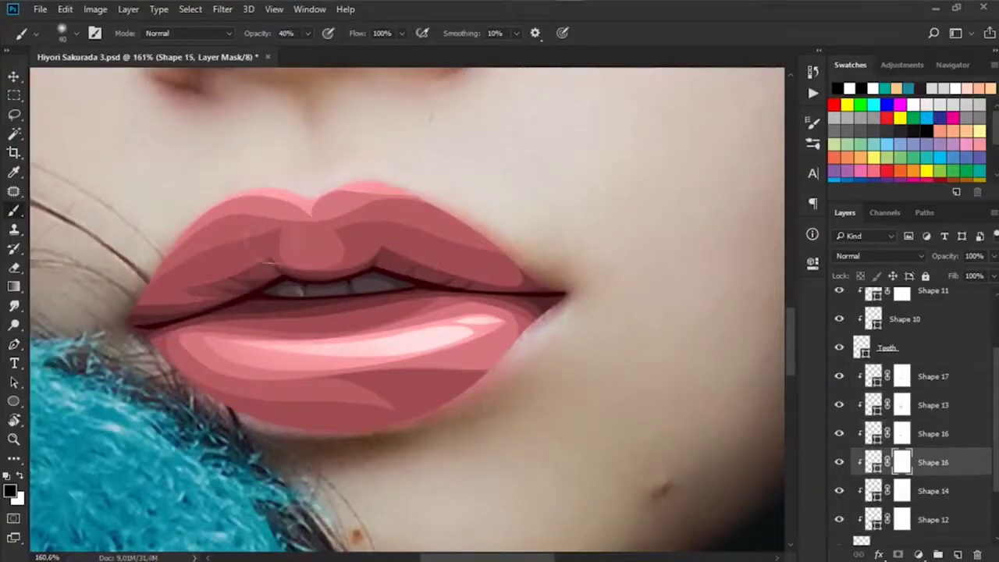
pyautogui.hotkey('ctrl', '[')
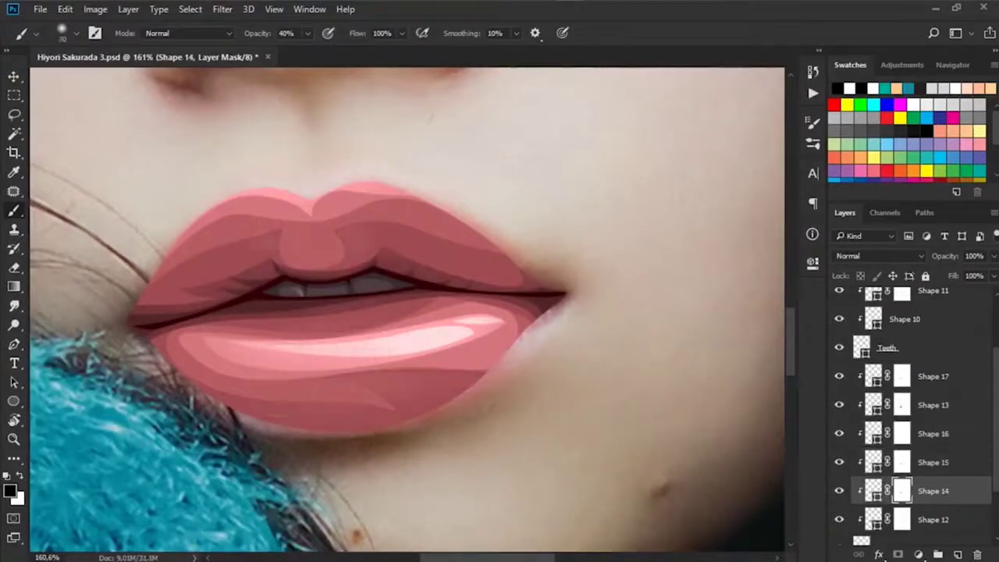
pyautogui.click(895, 519)
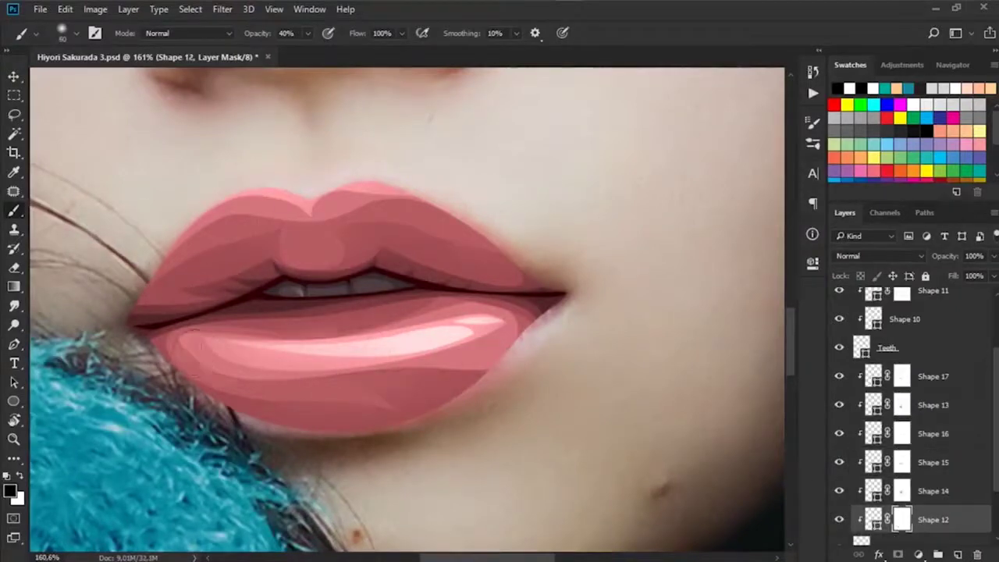
pyautogui.hotkey('ctrl', 'z')
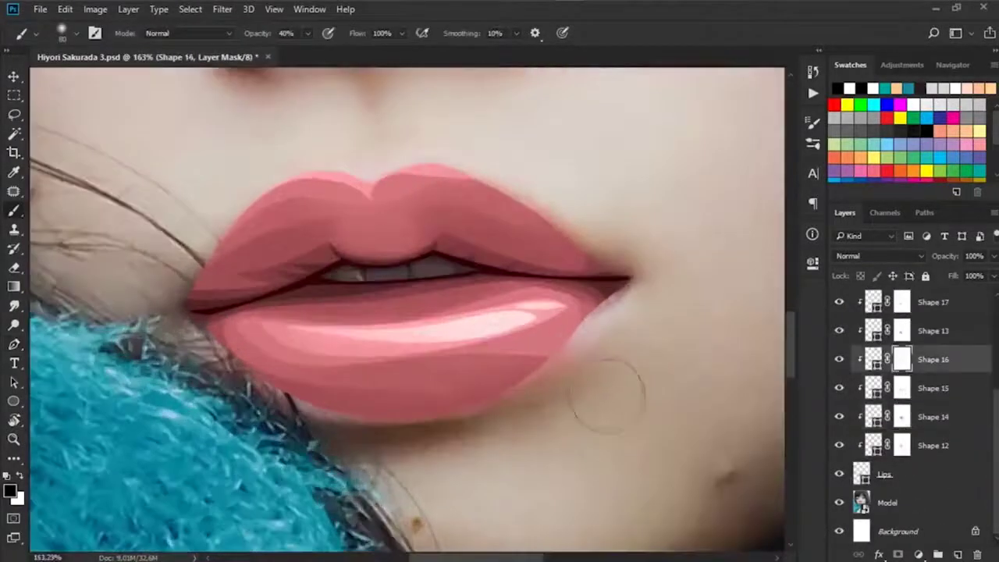
# - Blend the lip tones further with a second pass of 40% brushing on the masks from Shape 15 down and on Shape 13
pyautogui.hotkey('alt', '[')
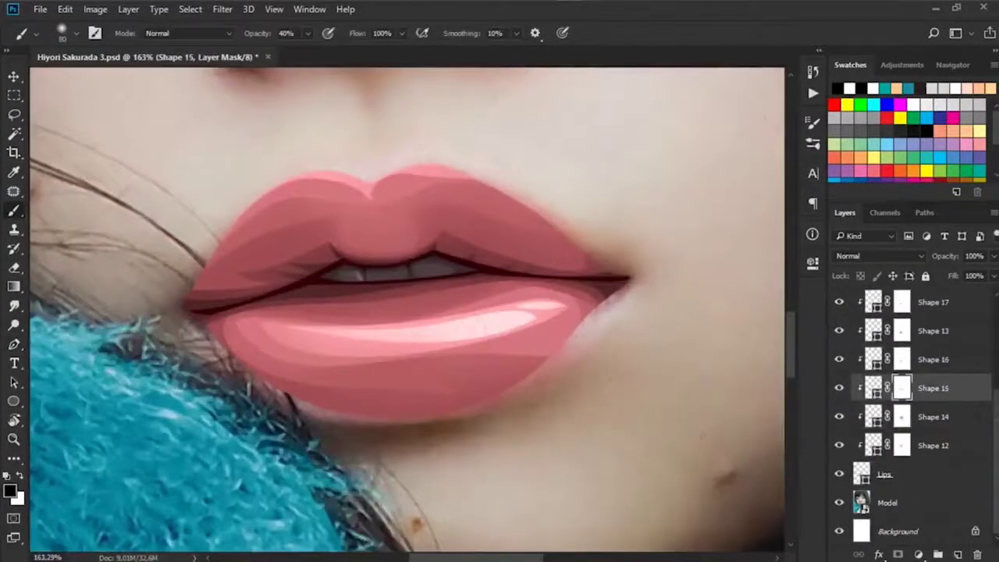
pyautogui.hotkey('alt', '[')
pyautogui.hotkey('alt', '[')
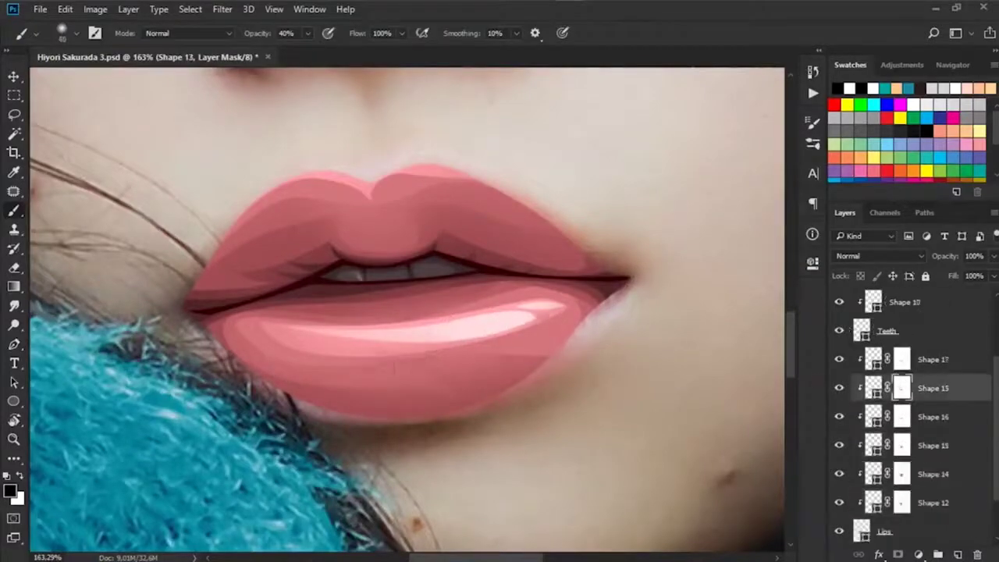
pyautogui.hotkey('alt', ']')
# - Group the mouth line, teeth and lip shape layers into a group named Lips, and show the Model layer
pyautogui.scroll(-6, 547, 351)
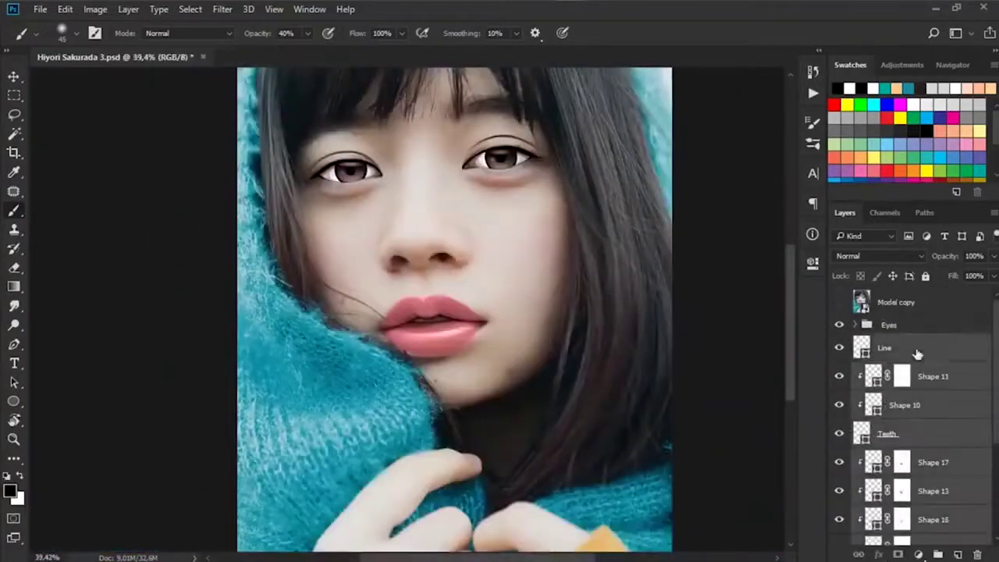
pyautogui.click(854, 341)
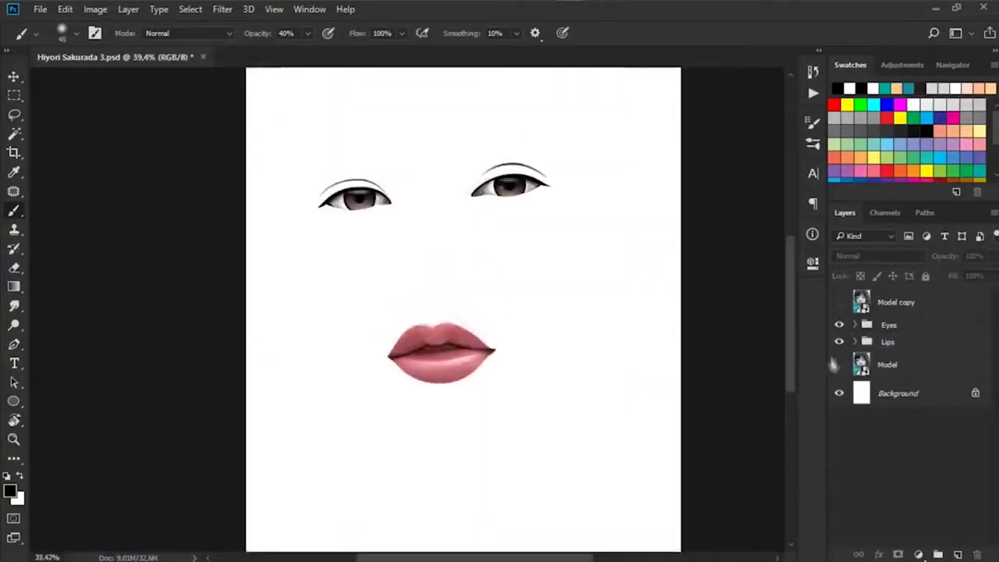
pyautogui.click(839, 364)
# - Compare the illustrated eyes and lips with the original photo by toggling the Model copy layer, and inspect the lips closely
pyautogui.click(840, 303)
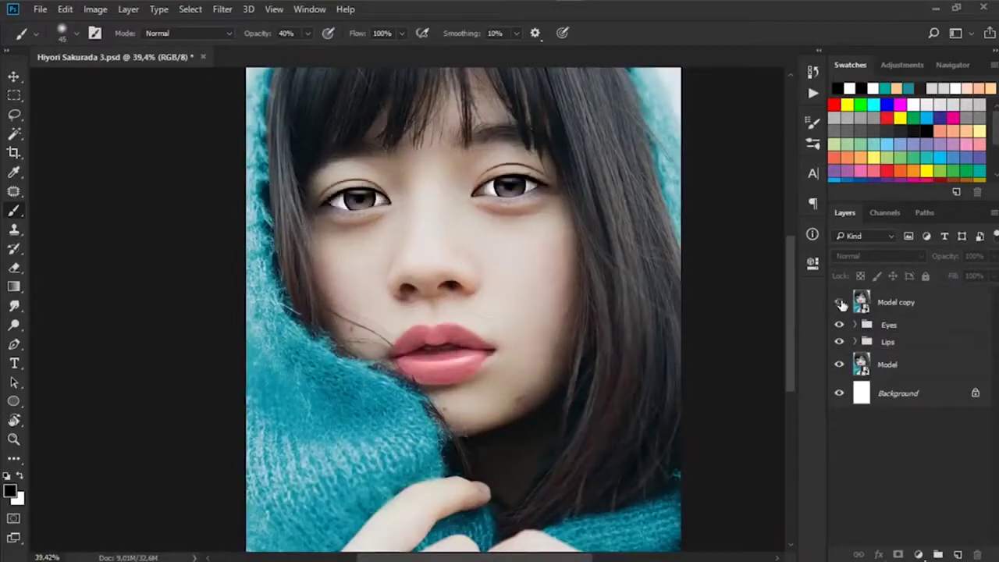
pyautogui.click(840, 303)
pyautogui.click(840, 303)
pyautogui.click(840, 302)
pyautogui.click(840, 302)
pyautogui.click(840, 303)
pyautogui.click(840, 303)
pyautogui.click(840, 303)
pyautogui.click(839, 303)
pyautogui.click(840, 303)
pyautogui.click(840, 303)
pyautogui.hotkey('ctrl', '+')
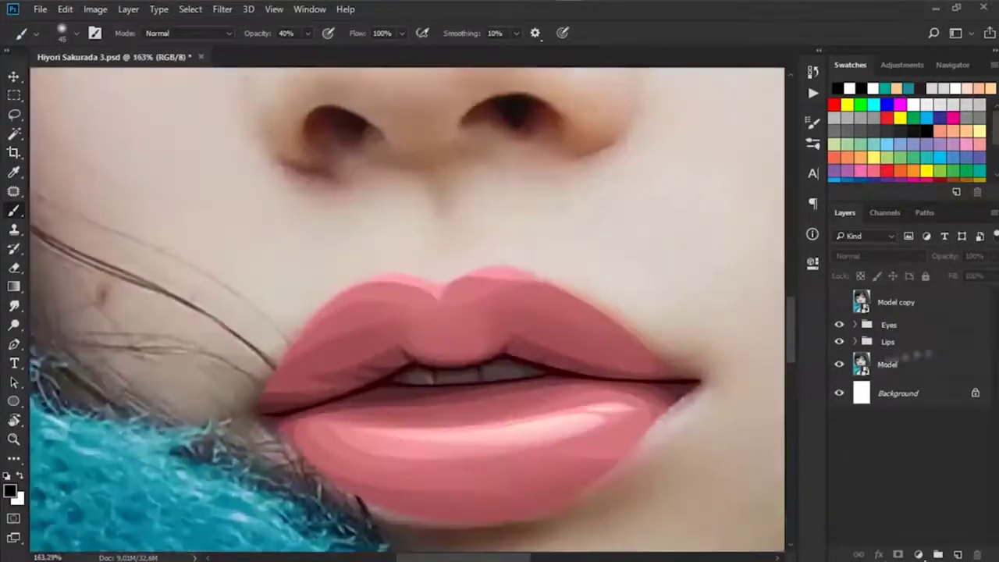
pyautogui.click(855, 342)
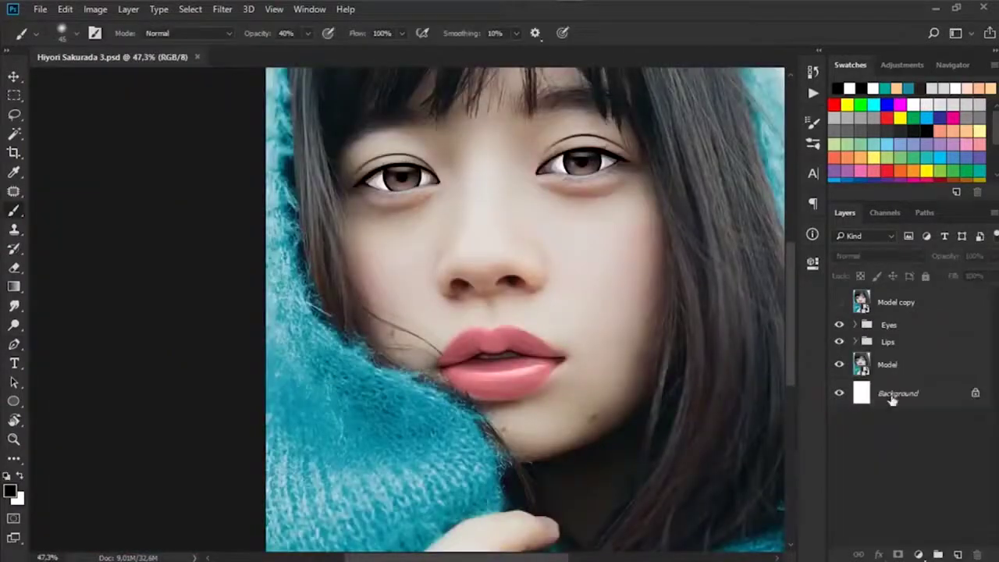
# - Start a new pen shape above the Model layer for the face, tracing the hair edge beside the left eye
pyautogui.click(888, 364)
pyautogui.press('p')
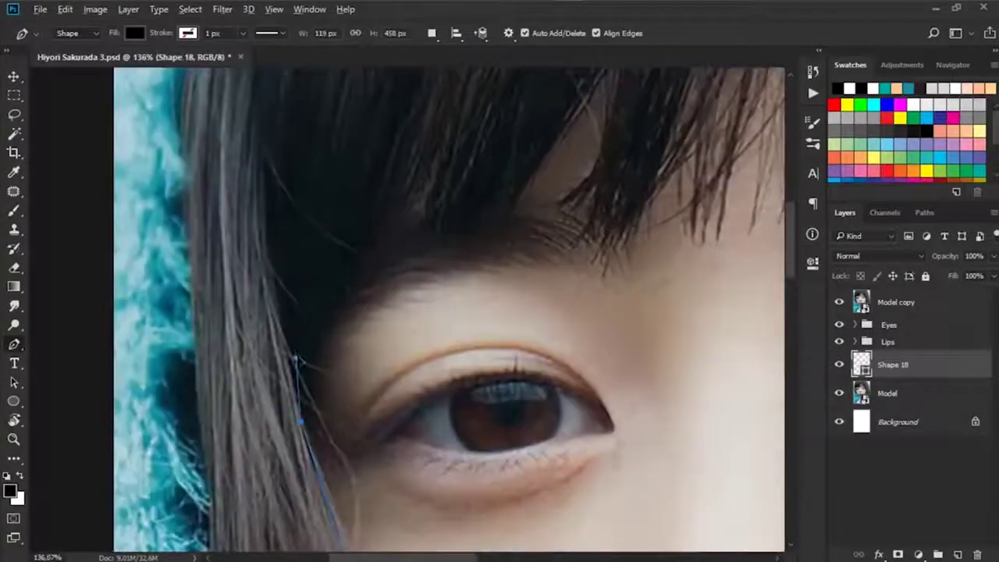
pyautogui.moveTo(384, 238); pyautogui.dragTo(374, 264)
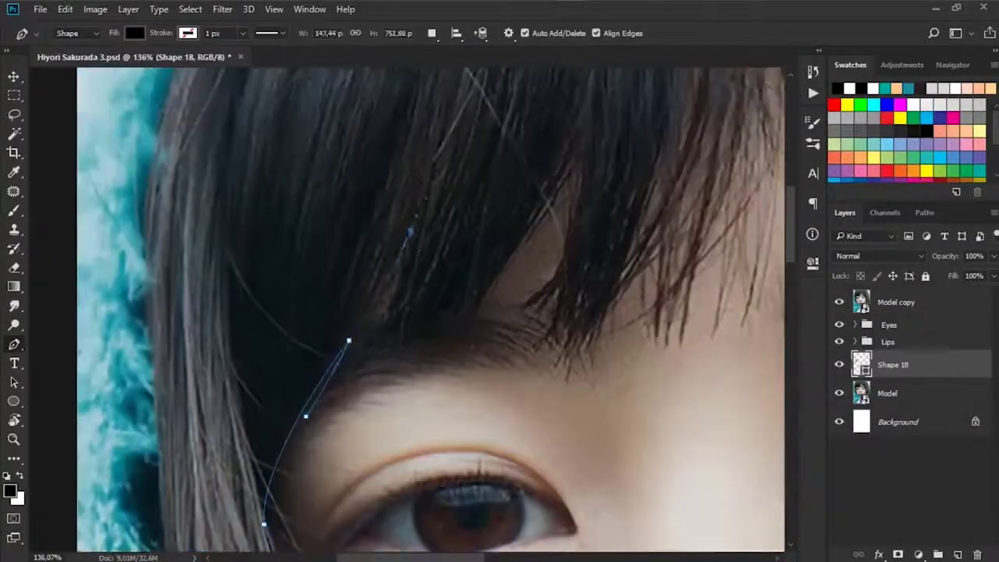
# - Trace the face outline into thin pointed gaps between the hair strands above the outer end of the left eyebrow
pyautogui.moveTo(411, 231); pyautogui.dragTo(374, 352)
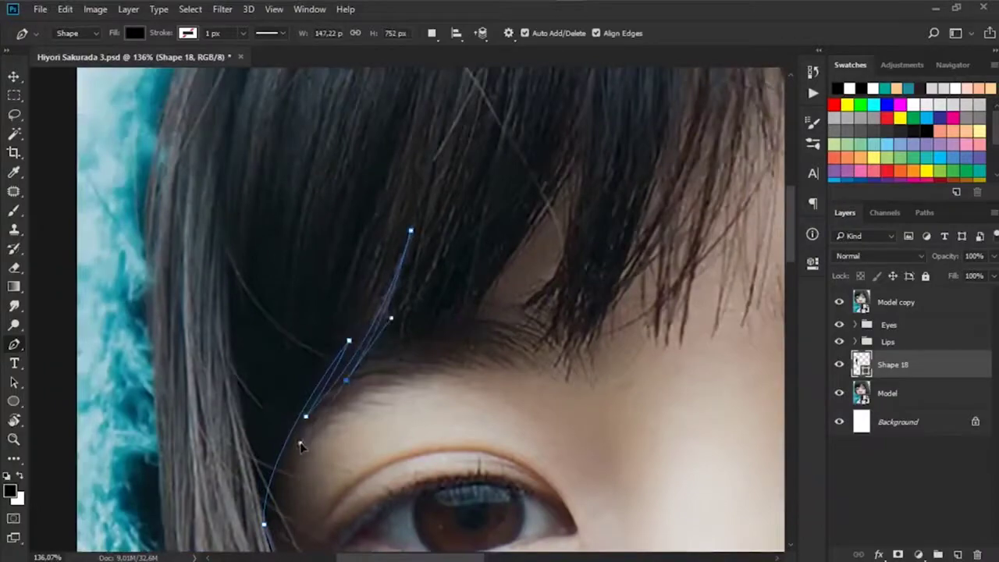
pyautogui.moveTo(432, 255); pyautogui.dragTo(405, 322)
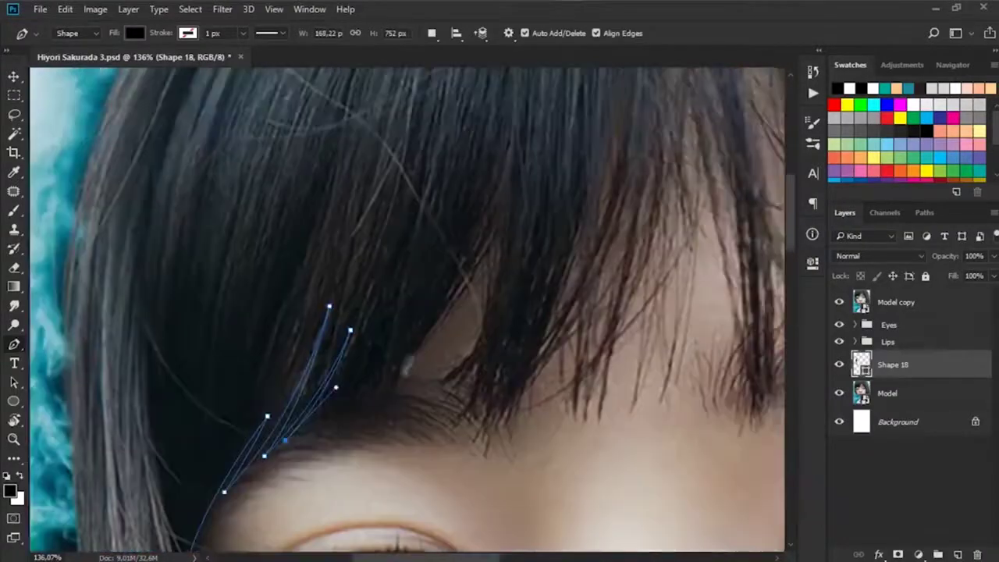
pyautogui.moveTo(486, 229); pyautogui.dragTo(440, 390)
pyautogui.click(383, 270)
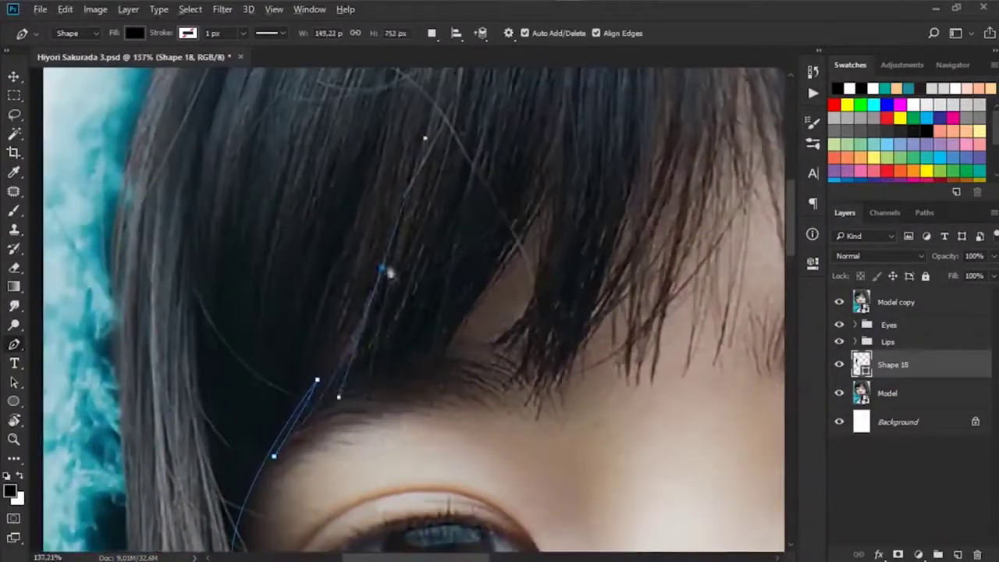
pyautogui.moveTo(326, 414); pyautogui.dragTo(407, 253)
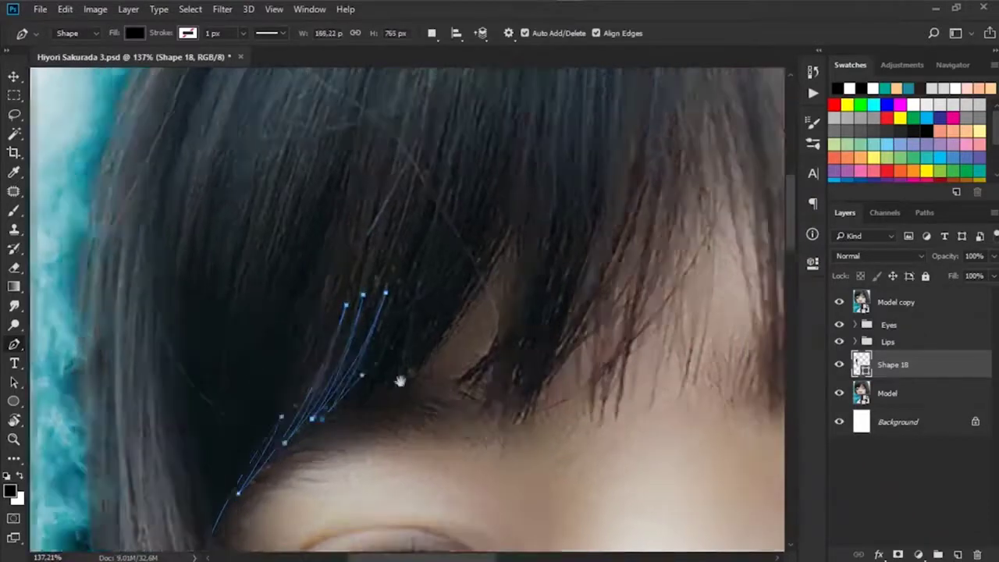
# - Continue the face outline along the fringe above the left eyebrow and around the tall skin gap between the strands
pyautogui.click(404, 328)
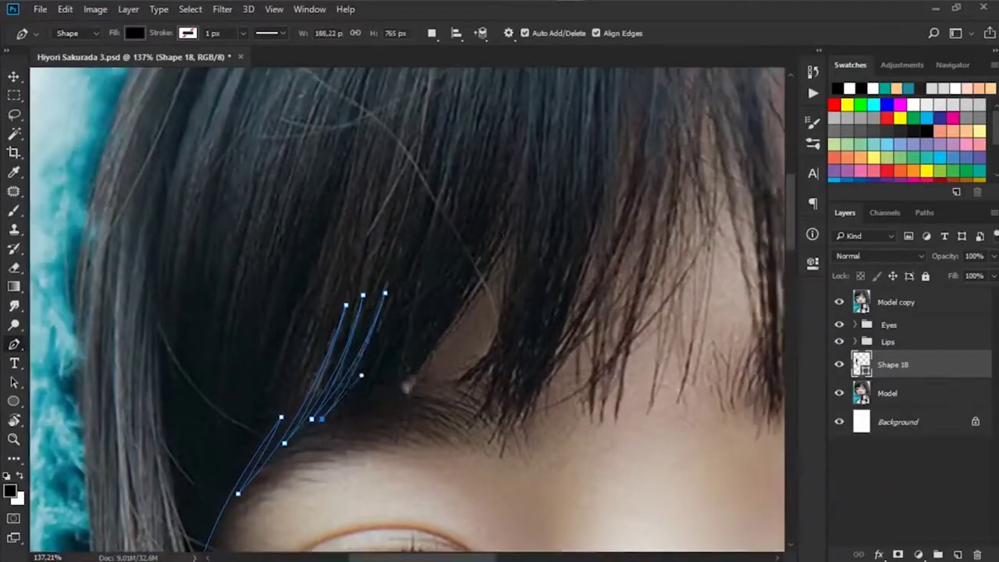
pyautogui.scroll(1, 404, 328)
pyautogui.moveTo(388, 421); pyautogui.dragTo(388, 343)
pyautogui.scroll(3, 388, 344)
pyautogui.hscroll(2, 388, 343)
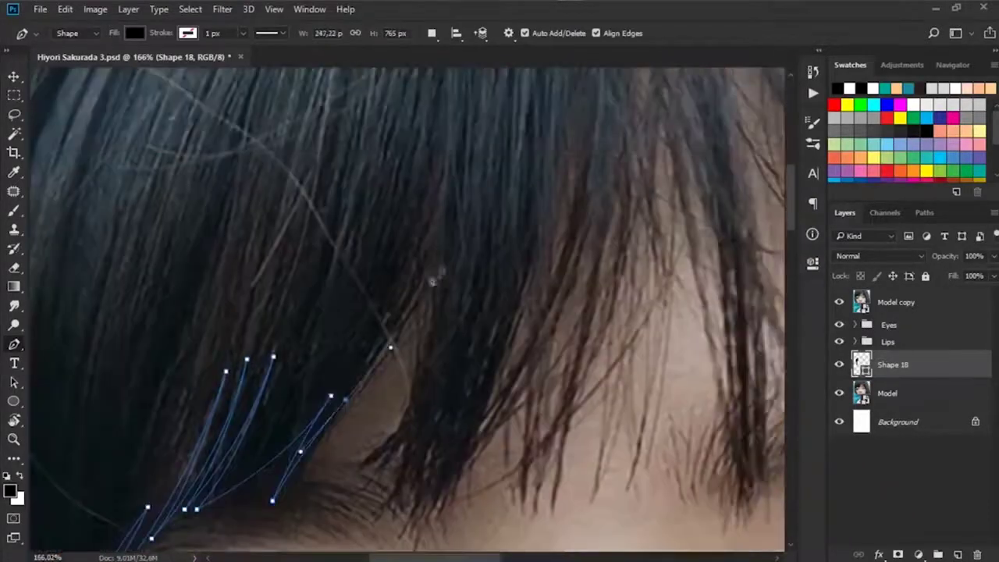
pyautogui.moveTo(430, 277); pyautogui.dragTo(436, 248)
pyautogui.scroll(-4, 436, 248)
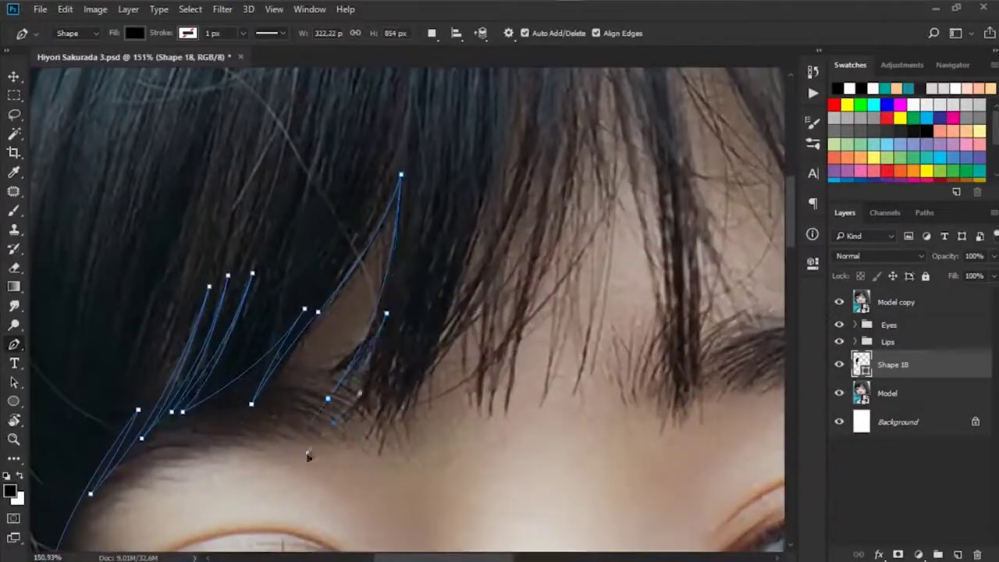
# - Continue the hair outline through the fine pointed strand tips above the inner end of the left eyebrow
pyautogui.moveTo(408, 301); pyautogui.dragTo(445, 201)
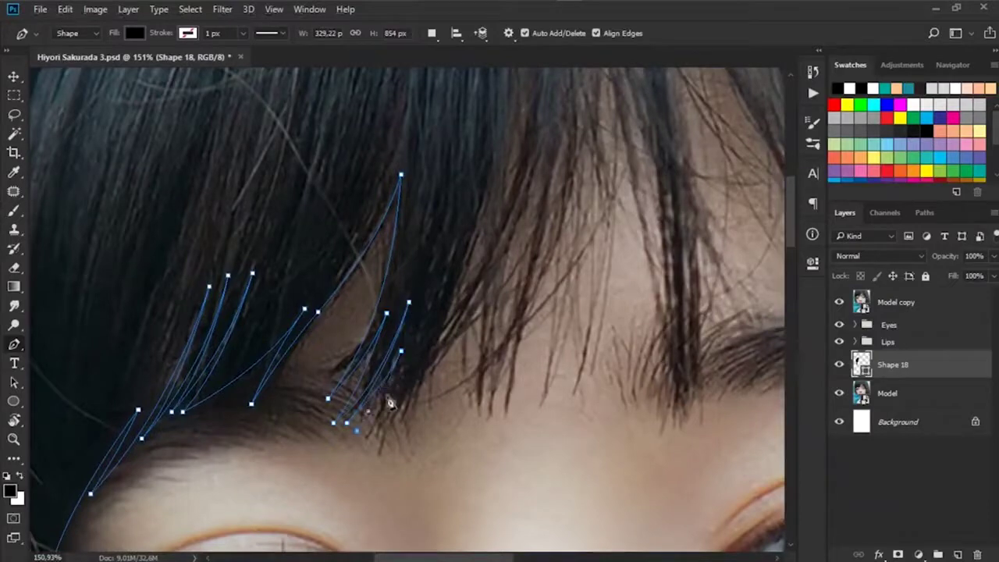
pyautogui.scroll(2, 394, 384)
pyautogui.scroll(2, 376, 485)
pyautogui.hscroll(2, 383, 438)
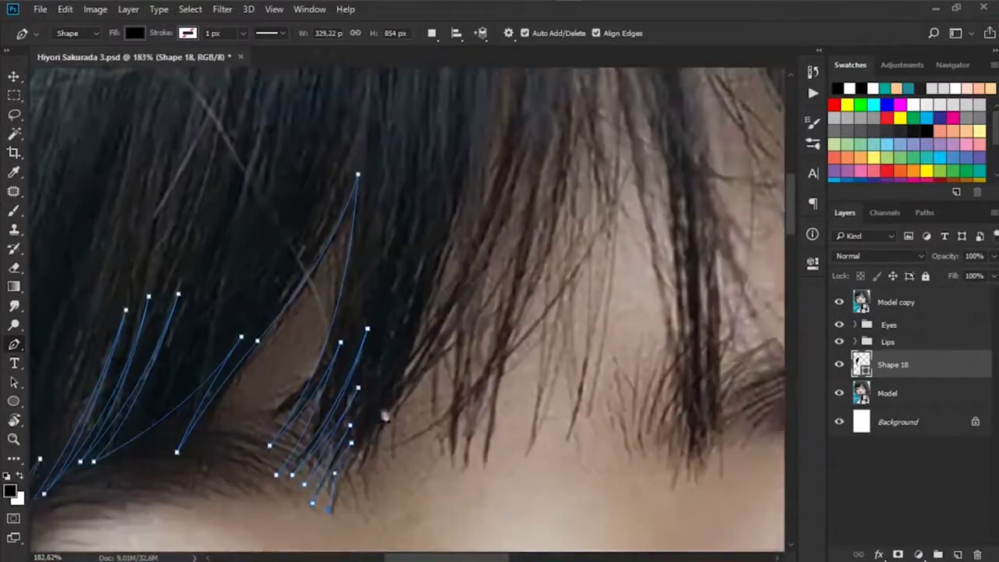
pyautogui.scroll(-2, 325, 412)
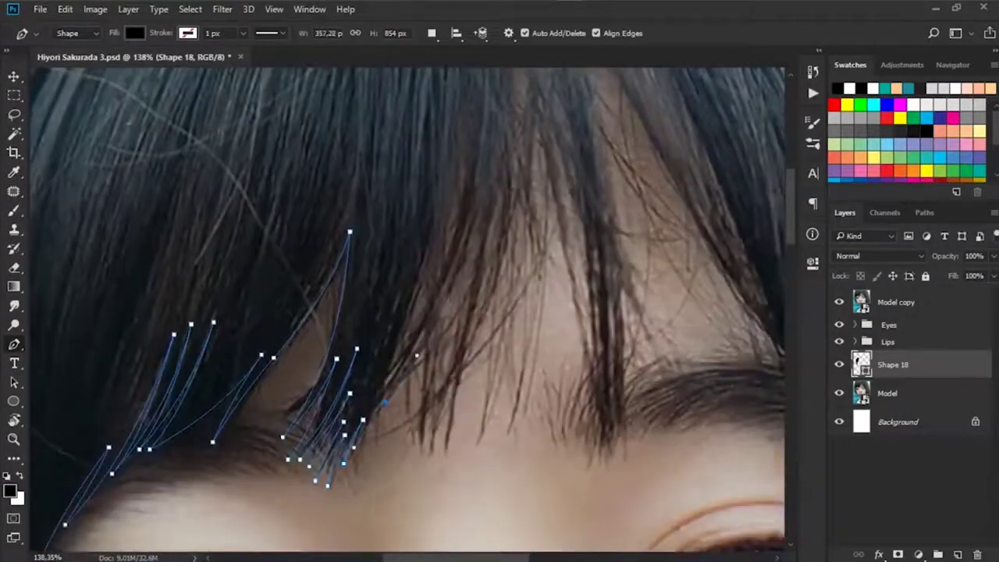
pyautogui.scroll(-2, 413, 311)
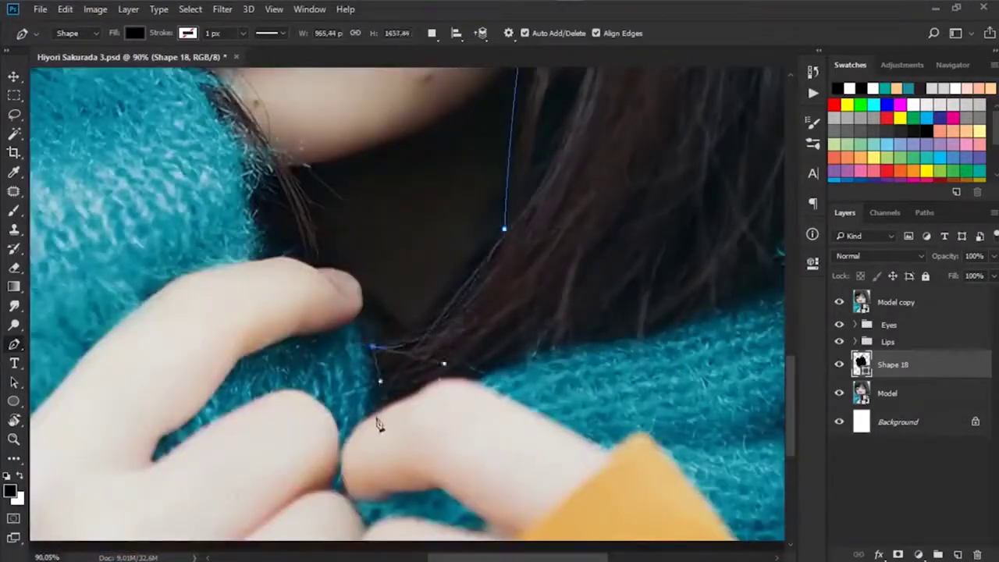
# - Trace the hair's lower edge from the neck along the fingertip and the teal scarf on the right side
pyautogui.click(377, 411)
pyautogui.scroll(1, 419, 401)
pyautogui.moveTo(525, 363); pyautogui.dragTo(305, 408)
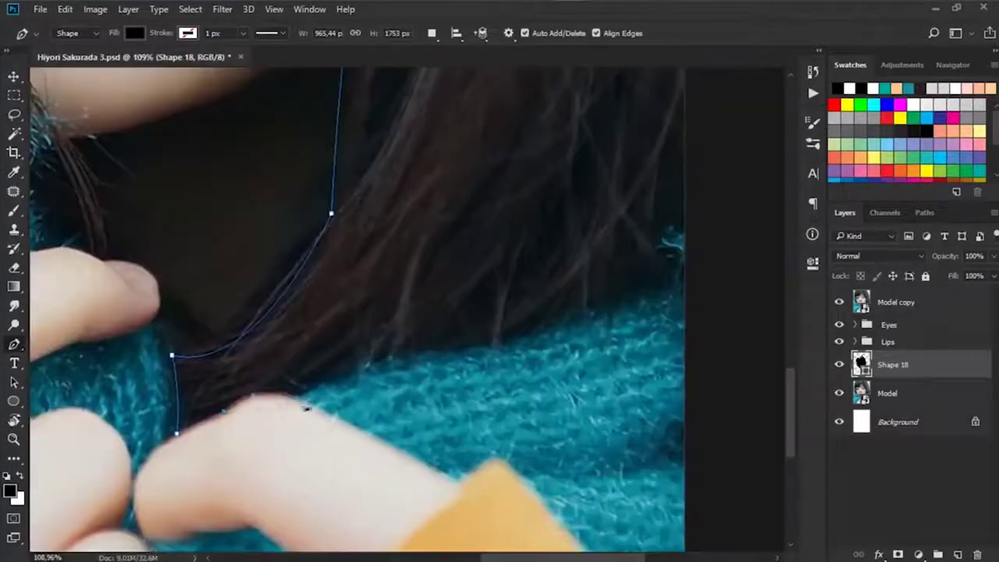
pyautogui.scroll(2, 240, 406)
pyautogui.scroll(-5, 226, 407)
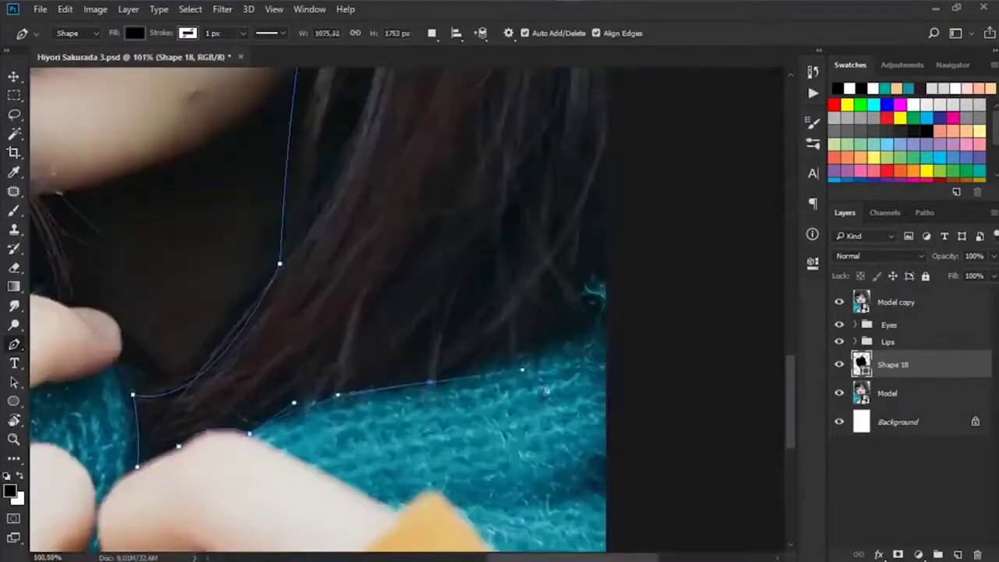
# - Trace the hair's outer edge up the right side, over the head and down the left side to the scarf
pyautogui.scroll(3, 598, 229)
pyautogui.scroll(2, 583, 313)
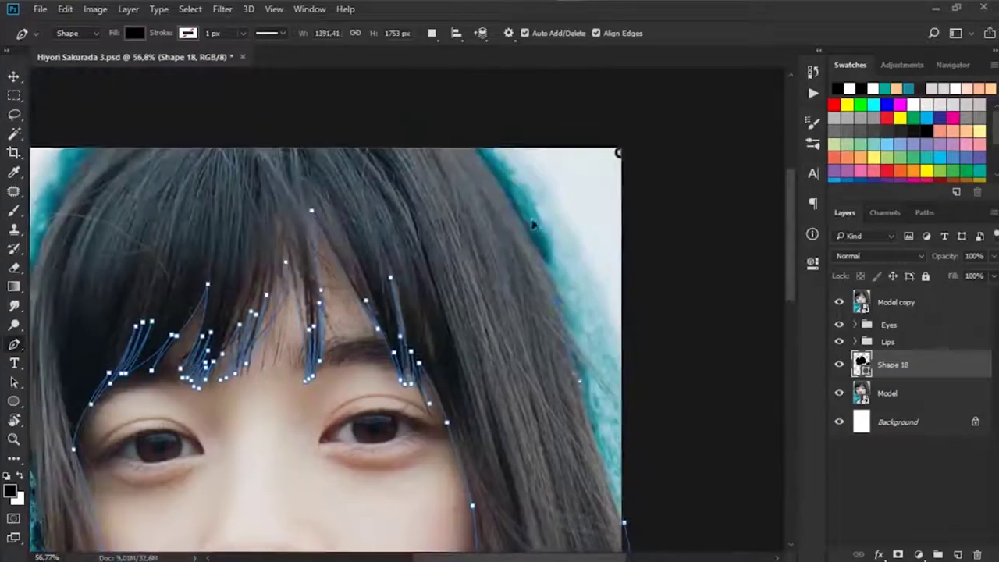
pyautogui.moveTo(583, 313); pyautogui.dragTo(856, 402)
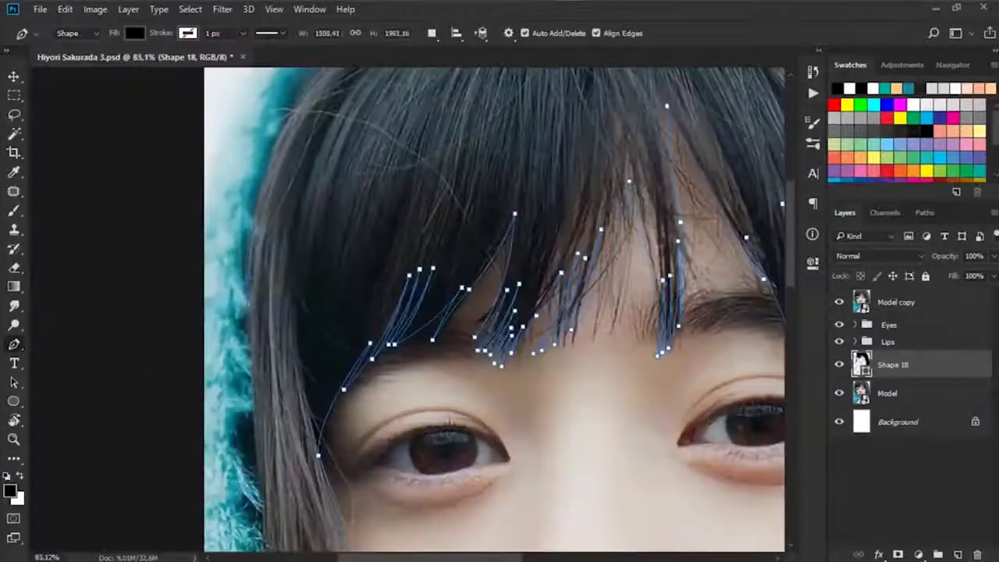
pyautogui.scroll(-5, 494, 309)
pyautogui.scroll(1, 494, 309)
pyautogui.scroll(-5, 513, 442)
pyautogui.hscroll(3, 513, 442)
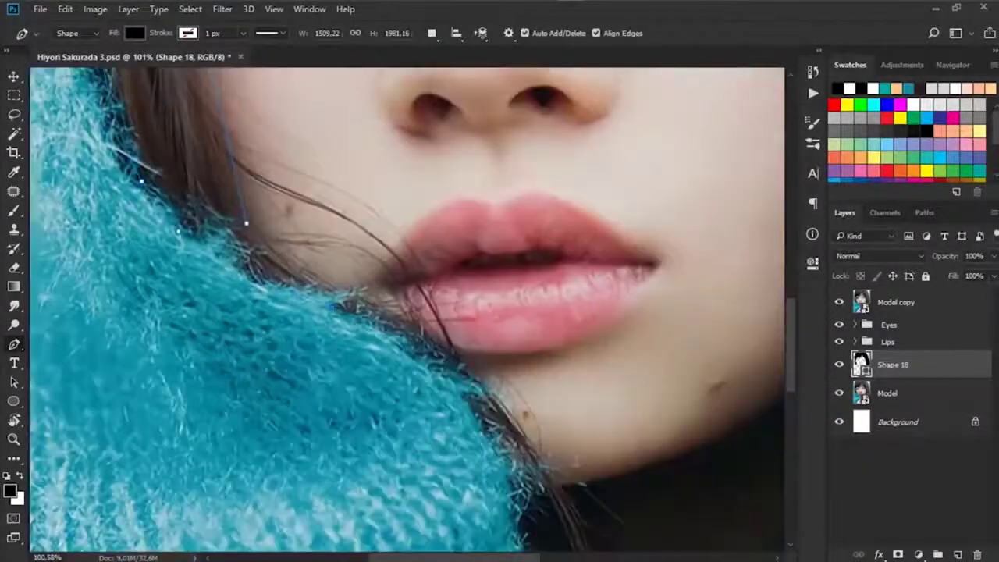
# - Trace the hair along the scarf edge and around the fingertip under the chin, then back up towards the face to complete the outline
pyautogui.scroll(-3, 536, 419)
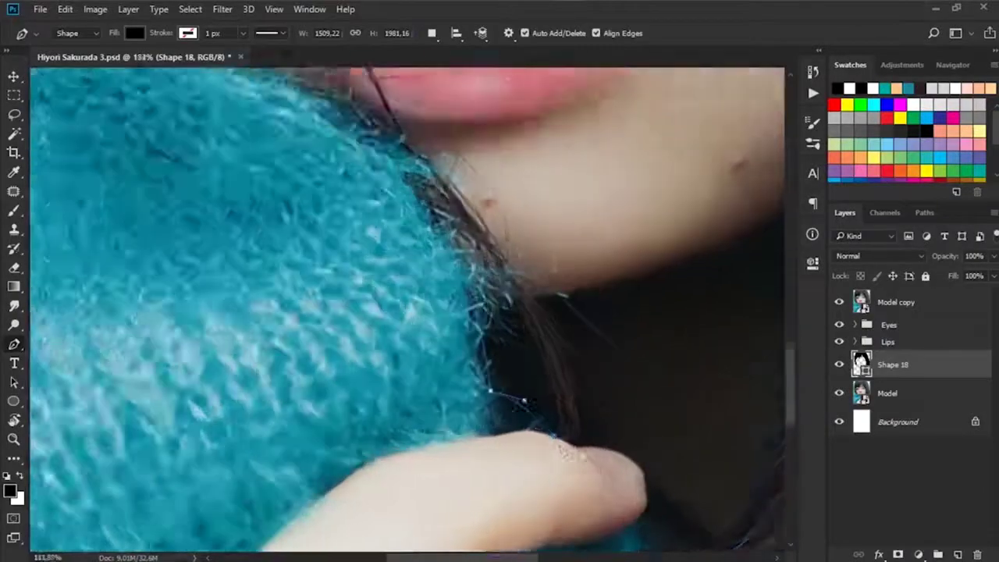
pyautogui.scroll(3, 535, 419)
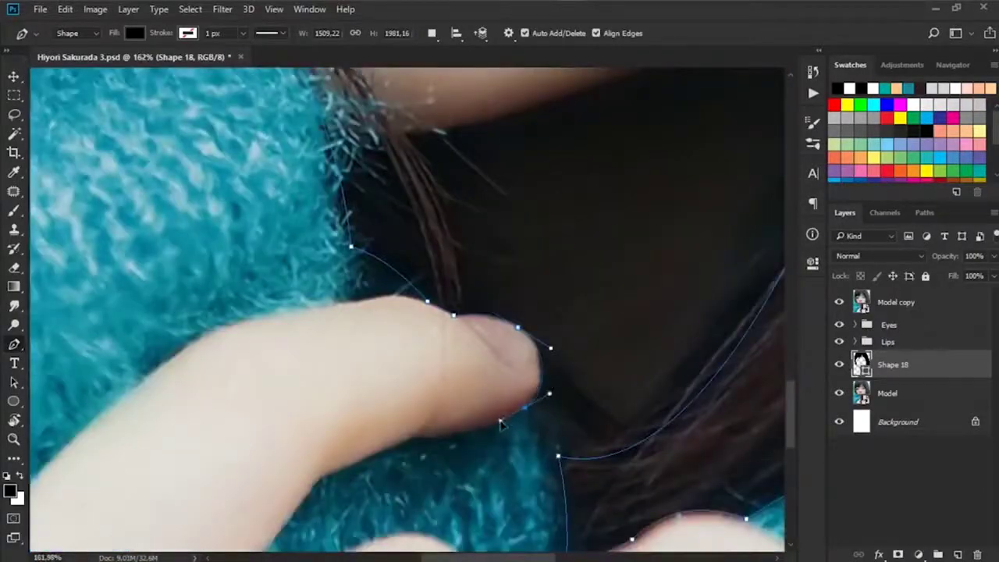
pyautogui.scroll(6, 561, 454)
pyautogui.scroll(-2, 408, 404)
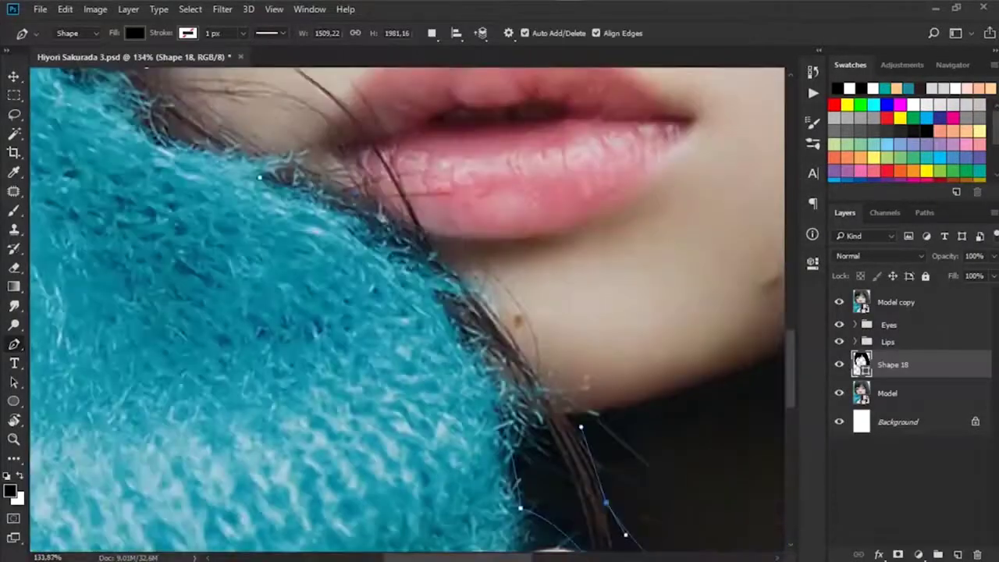
pyautogui.scroll(2, 408, 404)
# - Rename the traced shape layer Hair
pyautogui.doubleClick(893, 365)
pyautogui.write('Hair')
pyautogui.press('Return')
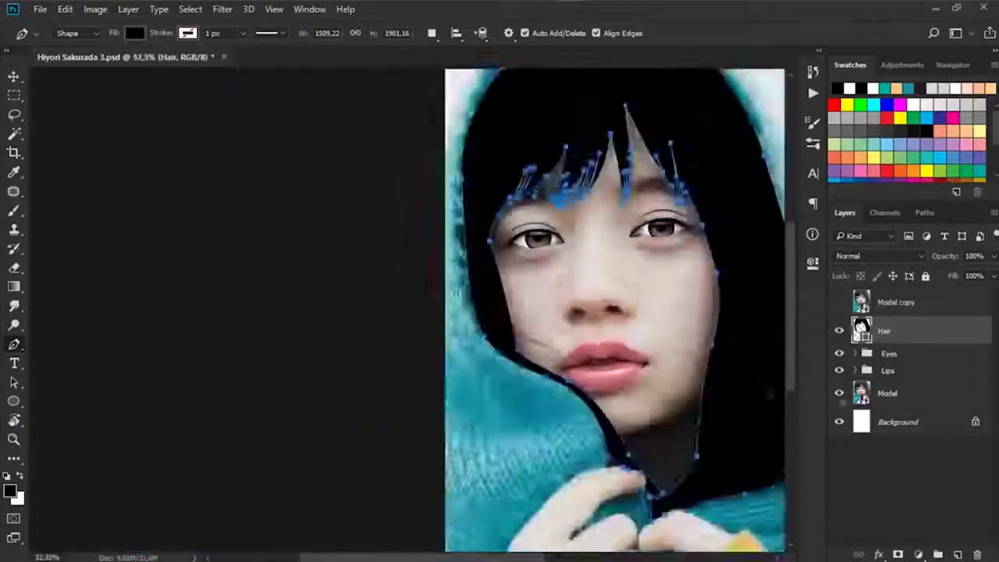
# - Compare the black hair shape with the original photo by toggling the Model copy layer's visibility
pyautogui.click(839, 303)
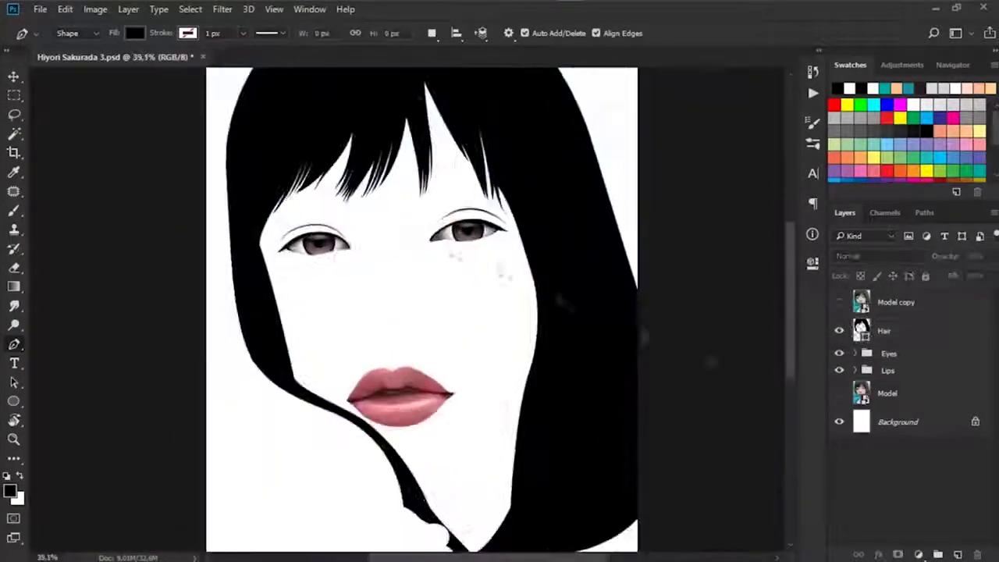
pyautogui.click(839, 302)
pyautogui.click(839, 302)
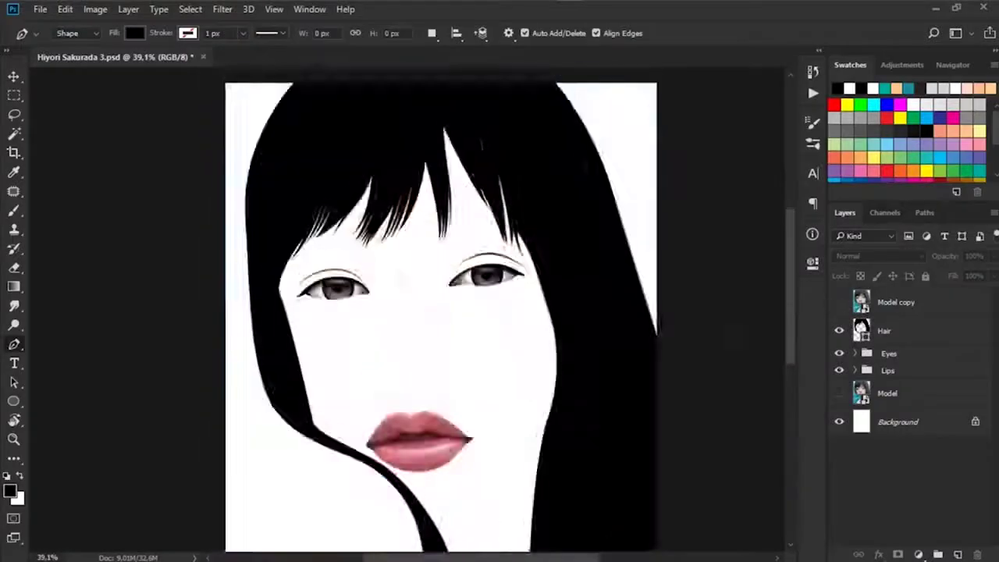
pyautogui.click(839, 302)
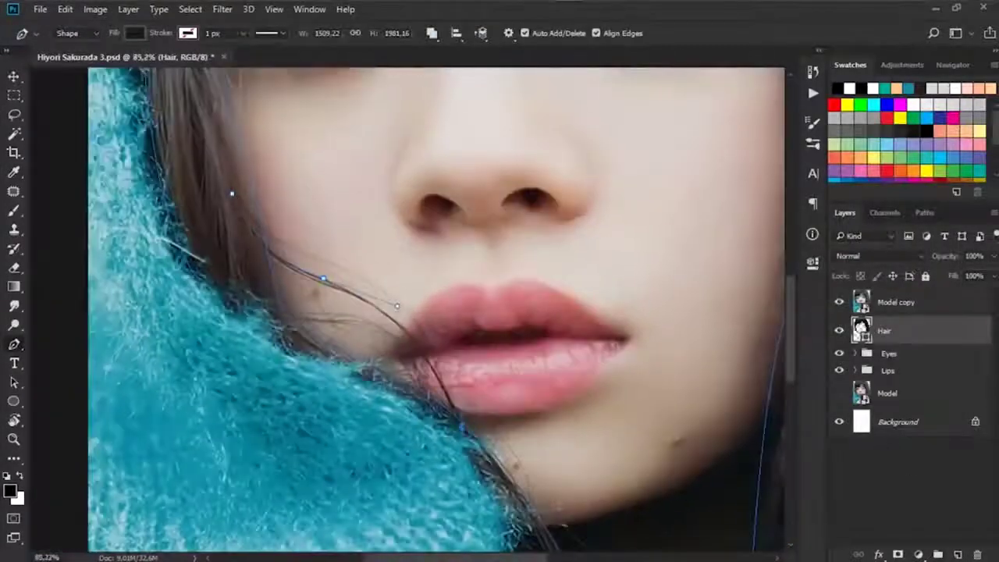
# - Trace the right eyebrow as a new shape below the Hair layer, with pointed hair tips along its lower and inner edges
pyautogui.scroll(3, 462, 426)
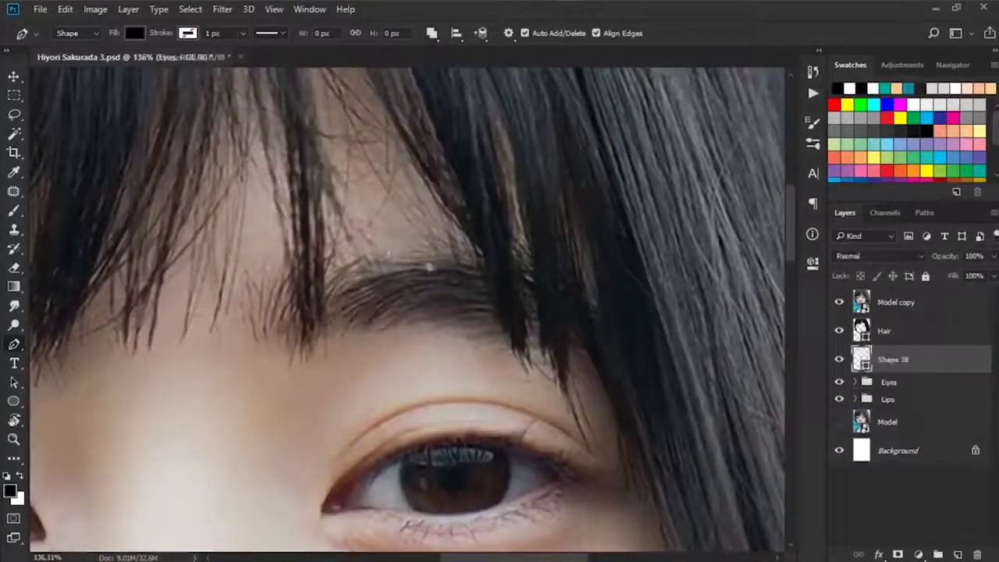
pyautogui.moveTo(403, 267); pyautogui.dragTo(453, 269)
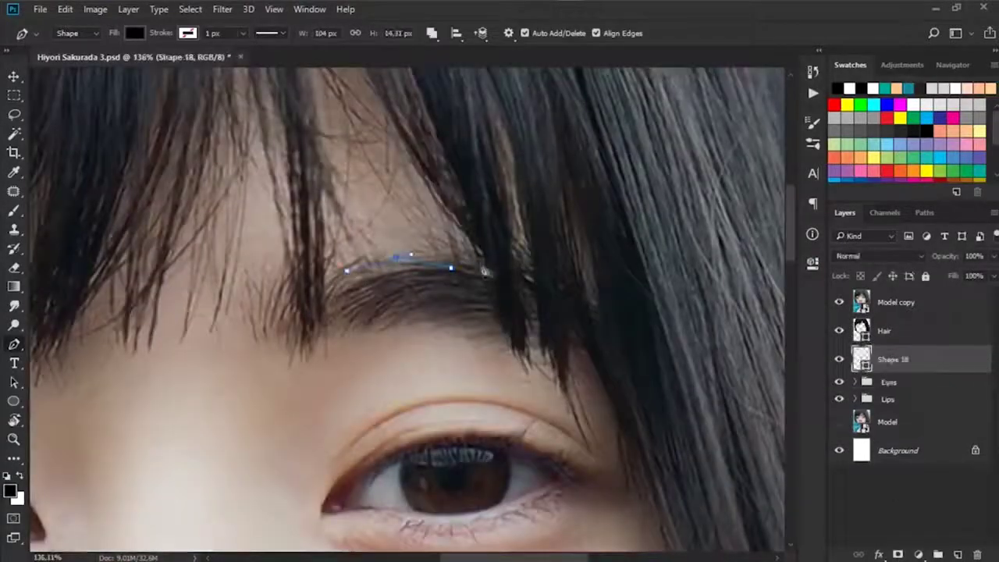
pyautogui.moveTo(615, 309); pyautogui.dragTo(708, 381)
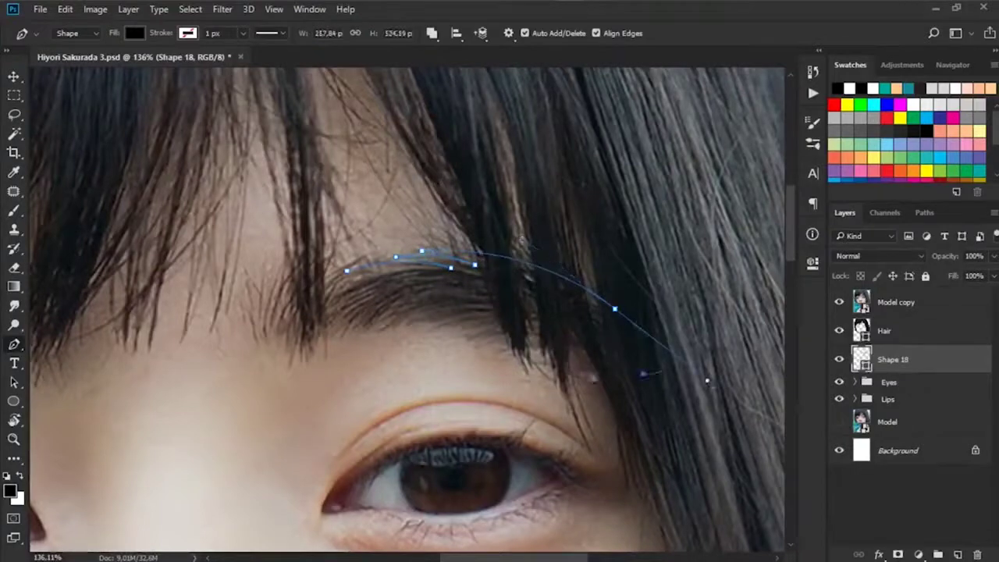
pyautogui.moveTo(609, 351); pyautogui.dragTo(568, 347)
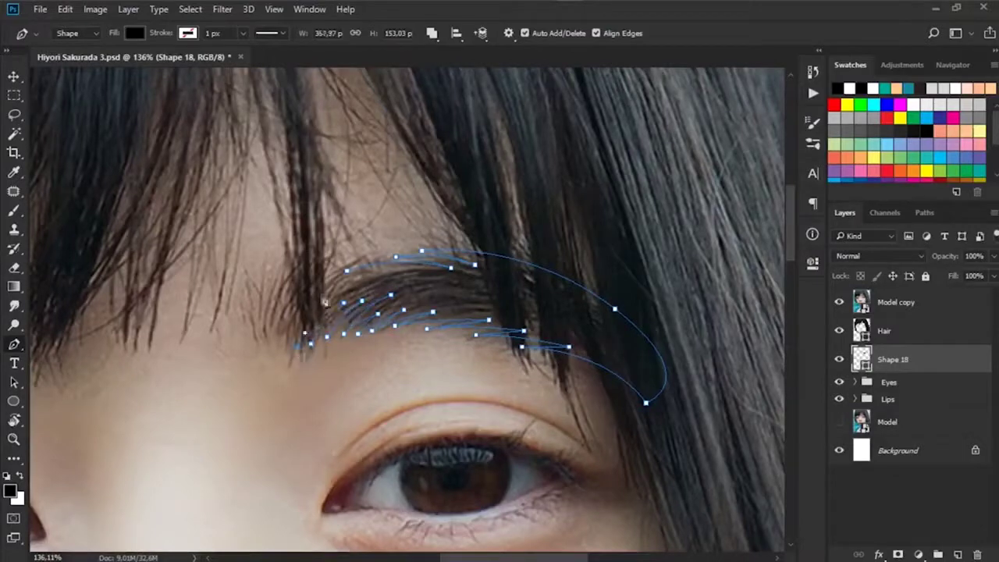
pyautogui.scroll(2, 291, 352)
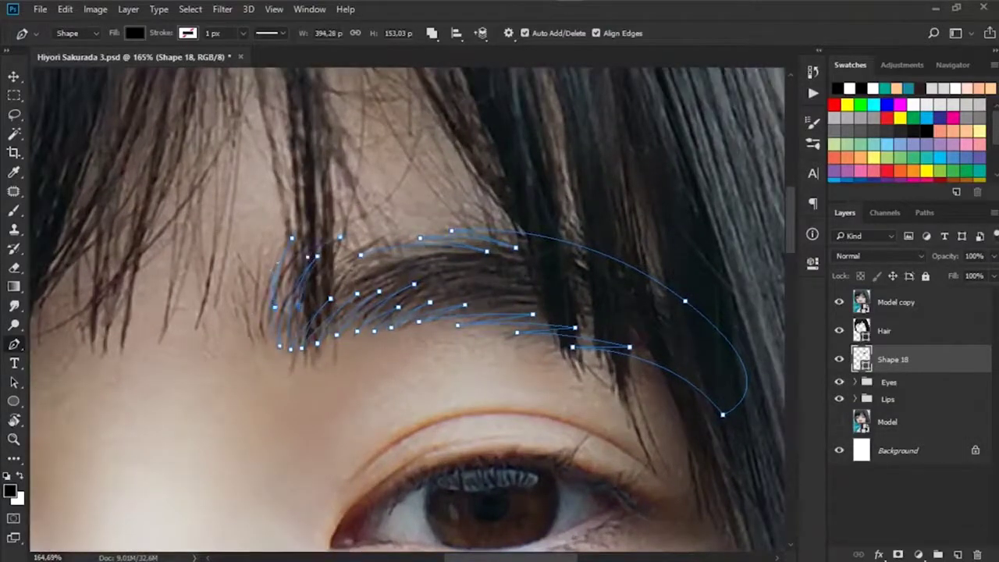
pyautogui.click(264, 258)
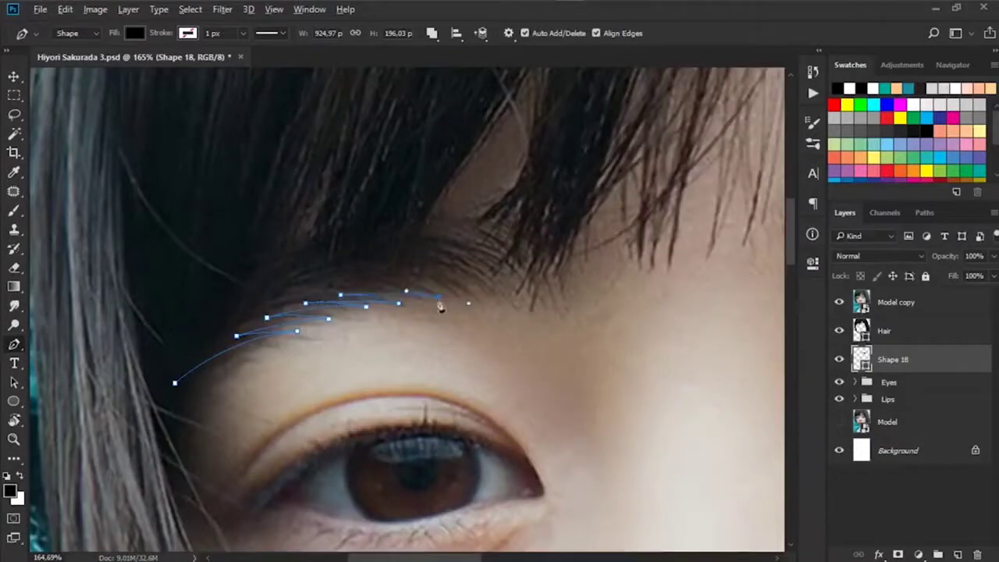
# - Trace the left eyebrow in the same shape layer with pointed hair tips, and close its outline at the outer end
pyautogui.moveTo(441, 307); pyautogui.dragTo(389, 333)
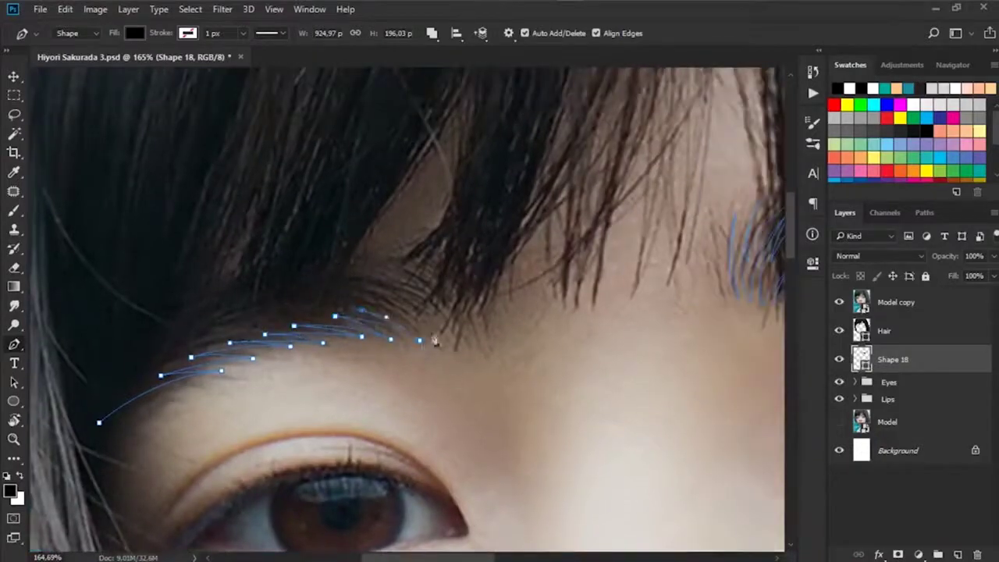
pyautogui.moveTo(455, 345); pyautogui.dragTo(469, 349)
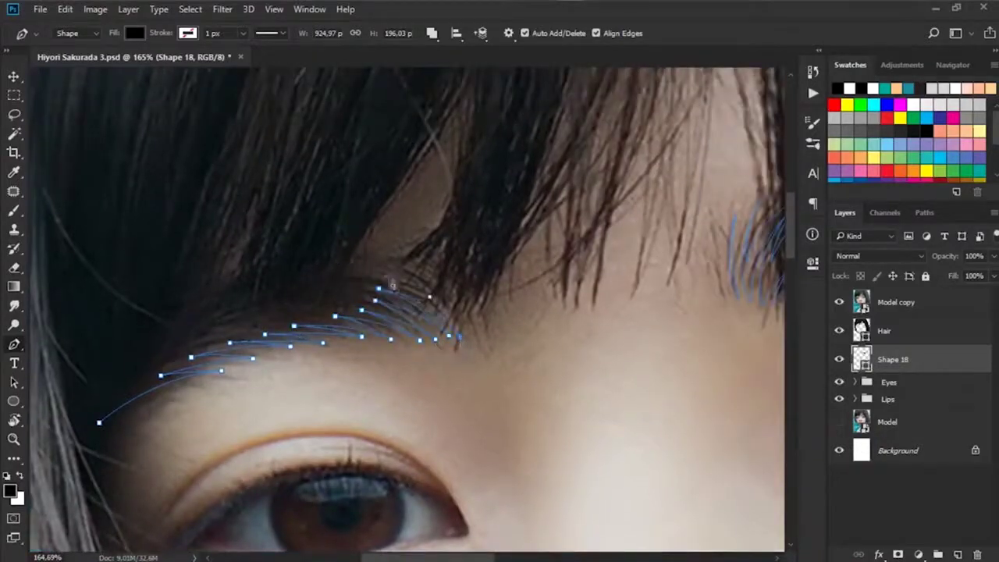
pyautogui.moveTo(422, 261); pyautogui.dragTo(379, 240)
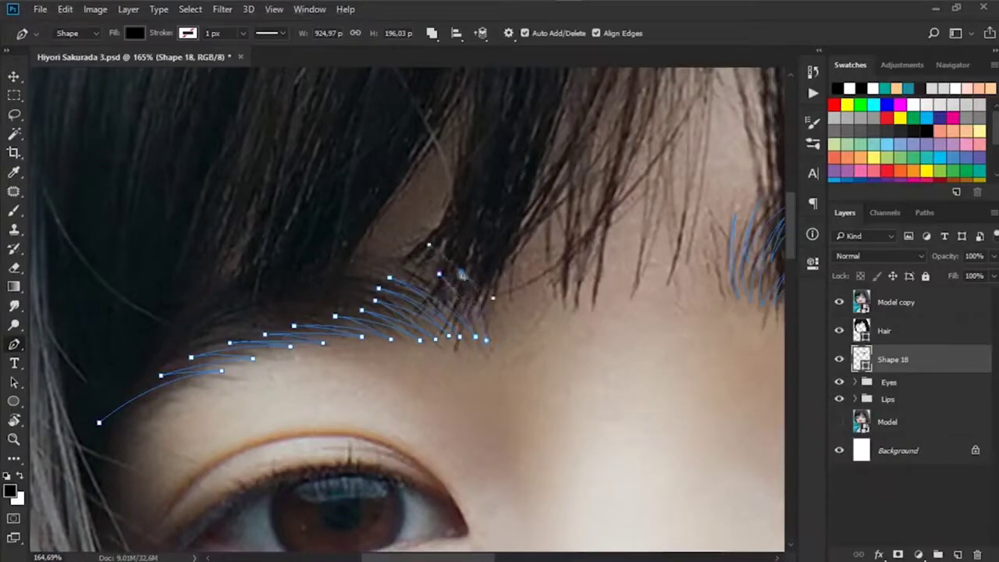
pyautogui.scroll(3, 461, 273)
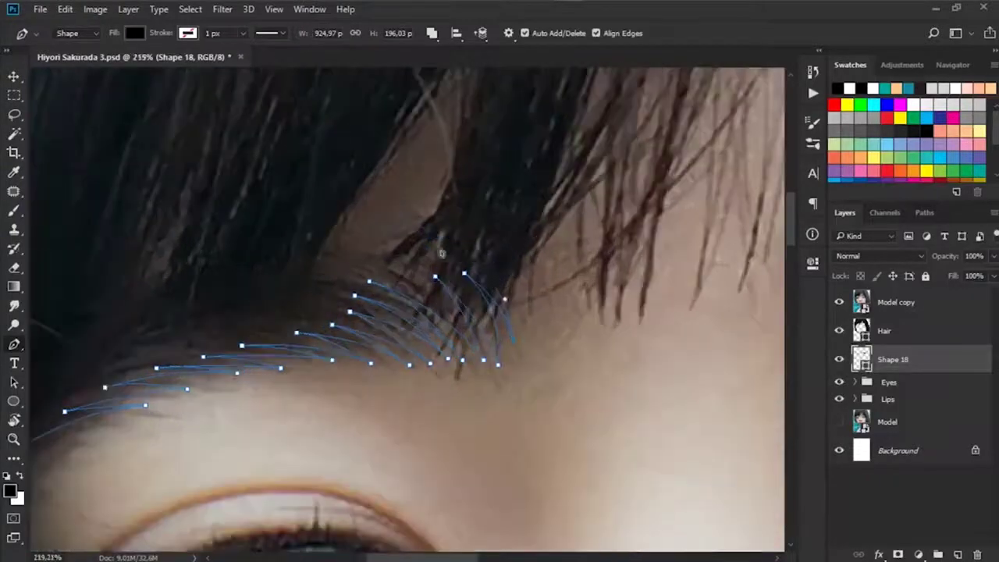
pyautogui.moveTo(422, 249); pyautogui.dragTo(378, 248)
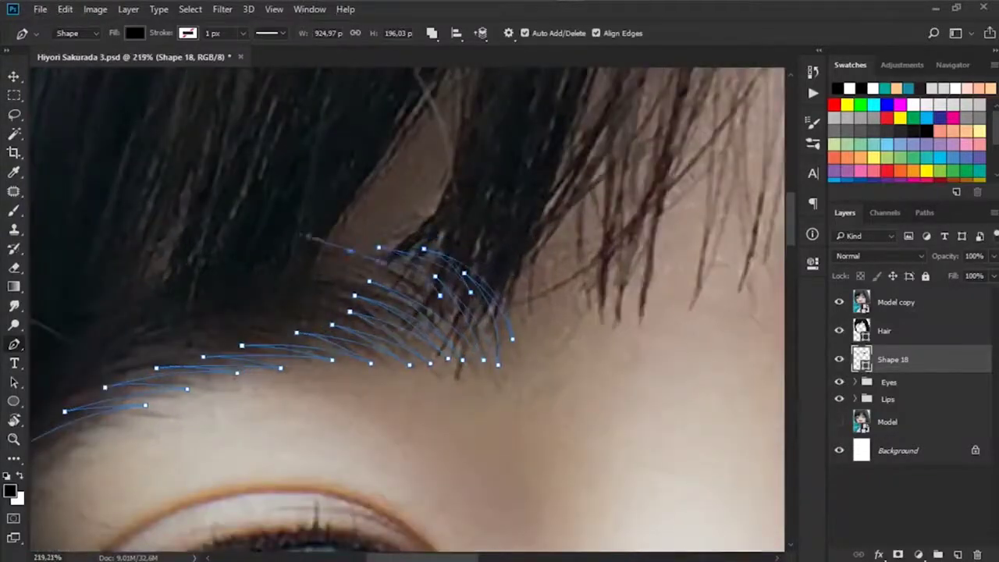
pyautogui.moveTo(267, 231); pyautogui.dragTo(204, 270)
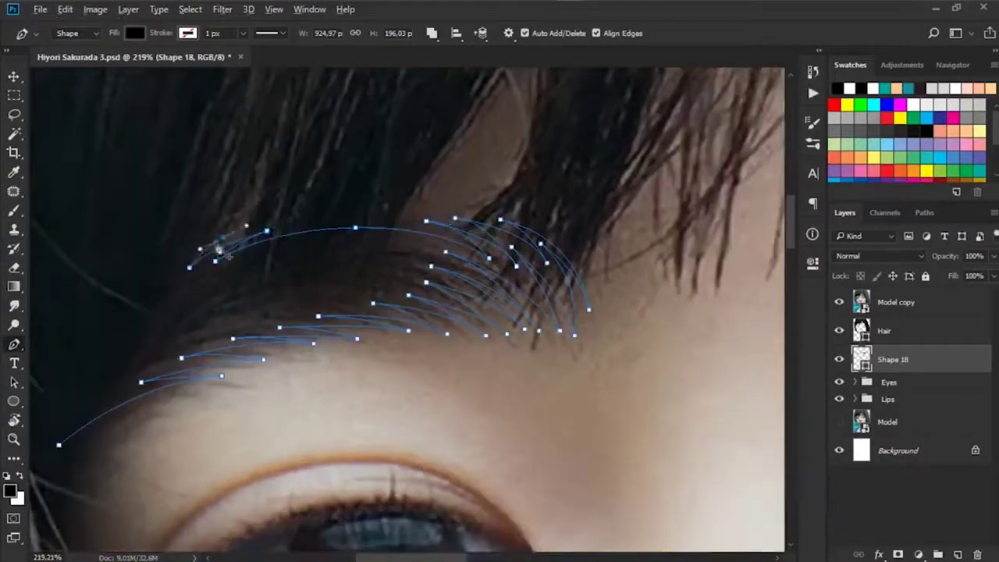
pyautogui.click(79, 328)
pyautogui.click(58, 445)
# - Hide the Model copy layer and recolour the eyebrow shape from black to a very dark grey
pyautogui.click(839, 302)
pyautogui.doubleClick(861, 359)
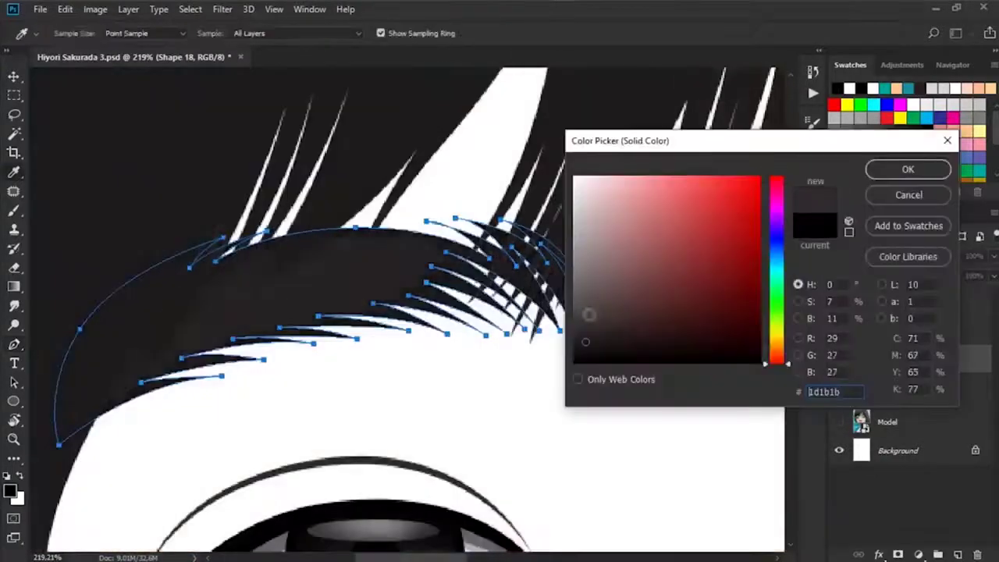
pyautogui.click(588, 314)
pyautogui.click(602, 325)
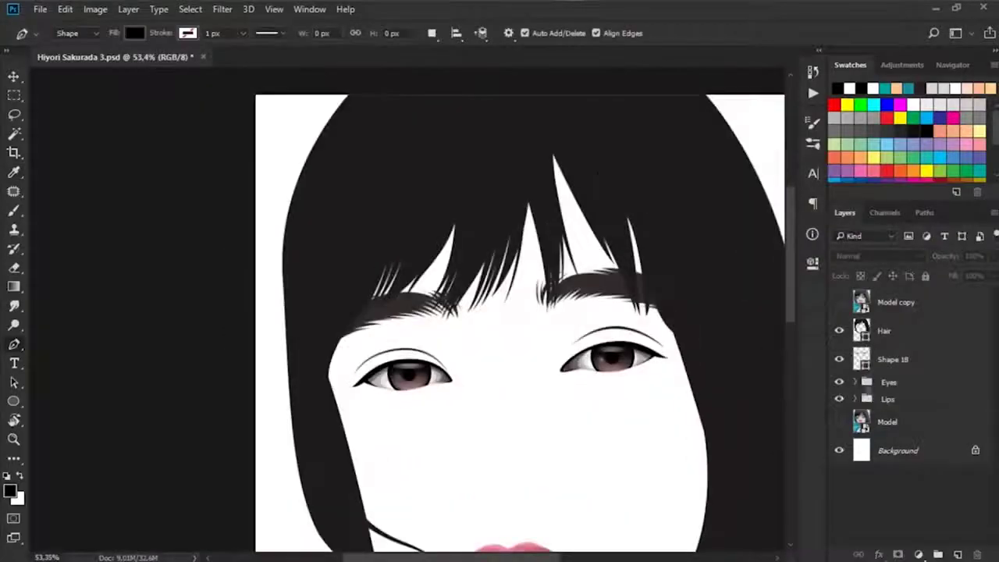
pyautogui.doubleClick(861, 359)
pyautogui.click(898, 167)
# - Rename the eyebrow shape layer Eyebrow
pyautogui.doubleClick(886, 359)
pyautogui.write('Eye')
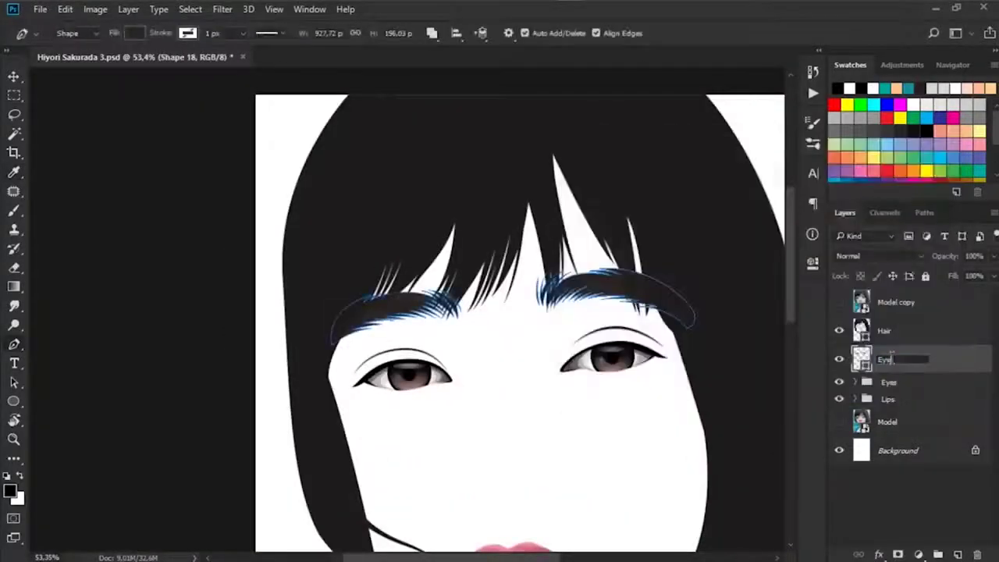
pyautogui.write('brow')
pyautogui.press('Return')
# - Add to the Hair shape to close the thin white gap between the strand and the hair mass below the neck
pyautogui.keyDown('alt'); pyautogui.scroll(2, 518, 401); pyautogui.keyUp('alt')
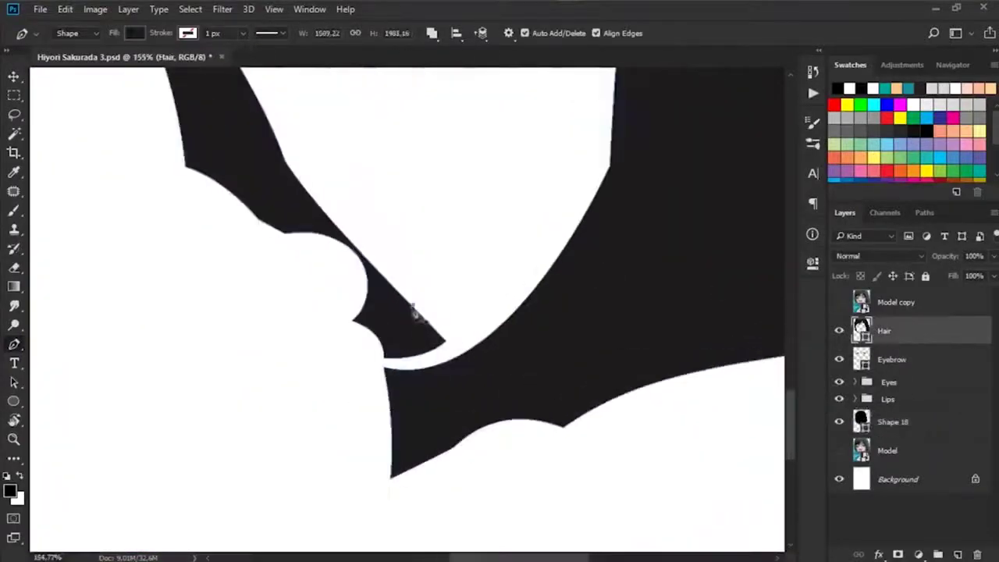
pyautogui.moveTo(461, 364); pyautogui.dragTo(533, 368)
pyautogui.click(383, 364)
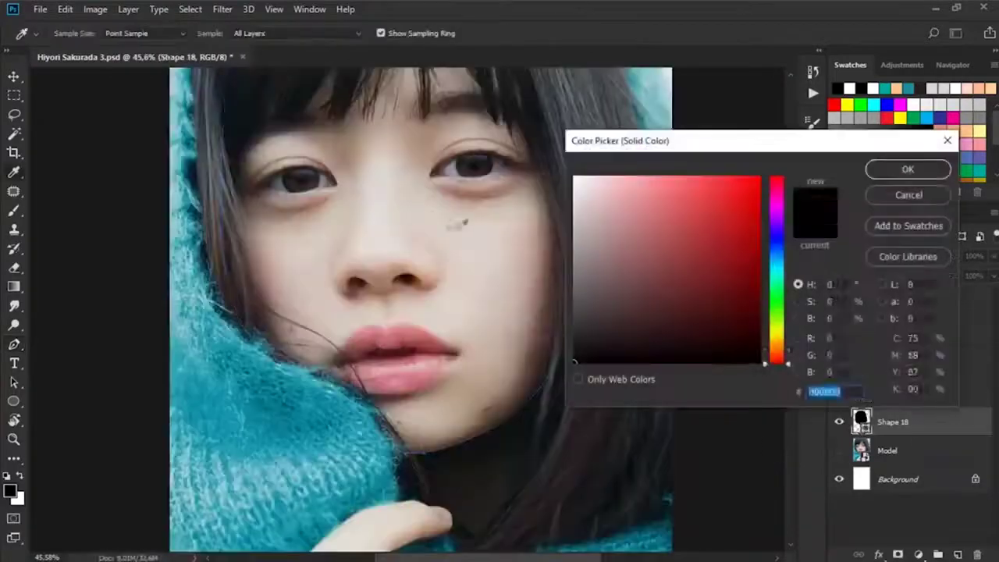
# - Fill the face shape below the Lips group with a skin tone sampled from the photo's cheek, adjusted to a warmer pinkish beige
pyautogui.click(475, 234)
pyautogui.click(520, 234)
pyautogui.press('Return')
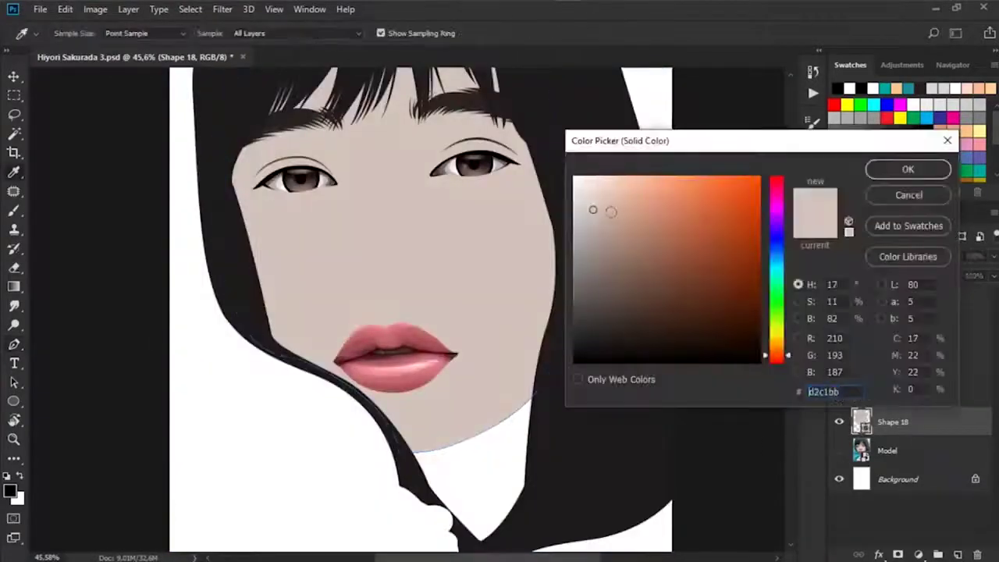
pyautogui.moveTo(610, 211)
pyautogui.mouseDown()
pyautogui.moveTo(611, 201)
pyautogui.moveTo(616, 208)
pyautogui.mouseUp()
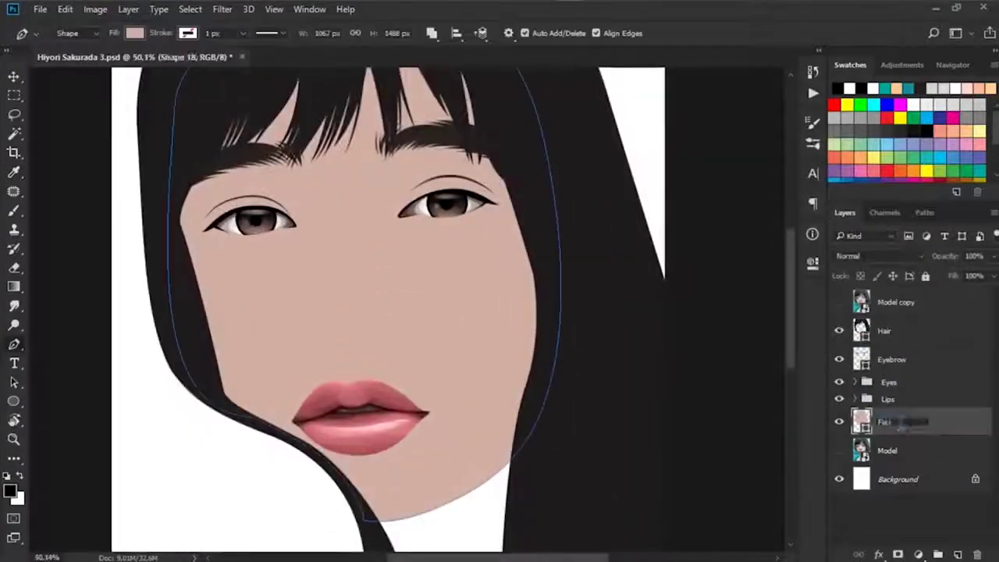
# - Rename the skin shape layer Face
pyautogui.write('Face')
pyautogui.press('Return')
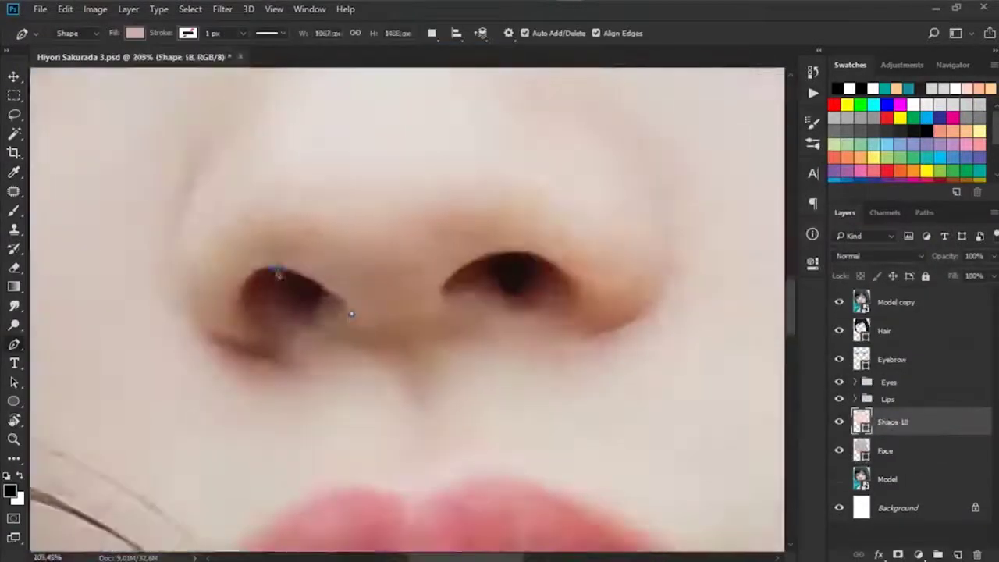
# - Trace the dark openings of both nostrils as one combined shape on a new layer above Face
pyautogui.click(248, 320)
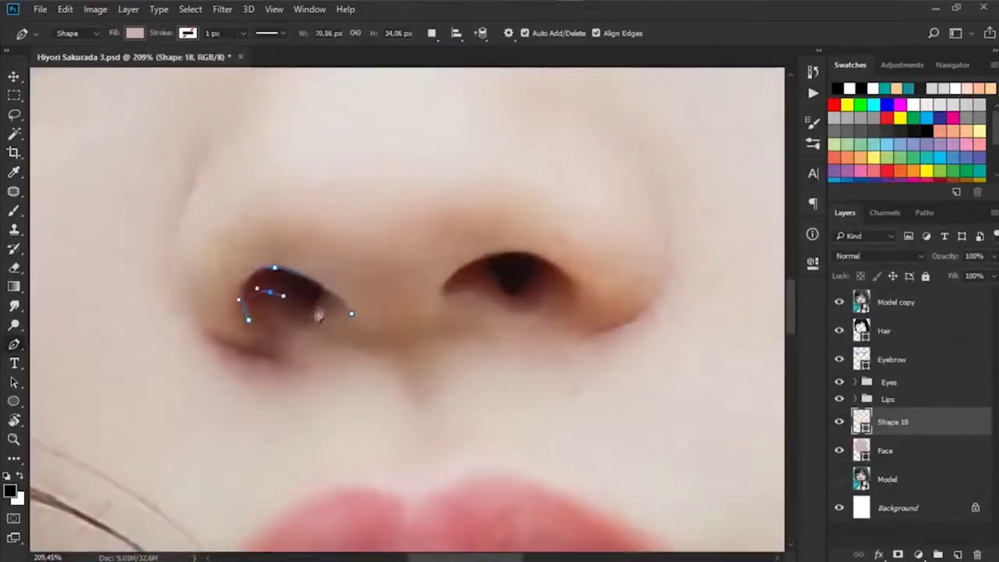
pyautogui.click(432, 33)
pyautogui.click(430, 67)
pyautogui.moveTo(510, 263); pyautogui.dragTo(322, 294)
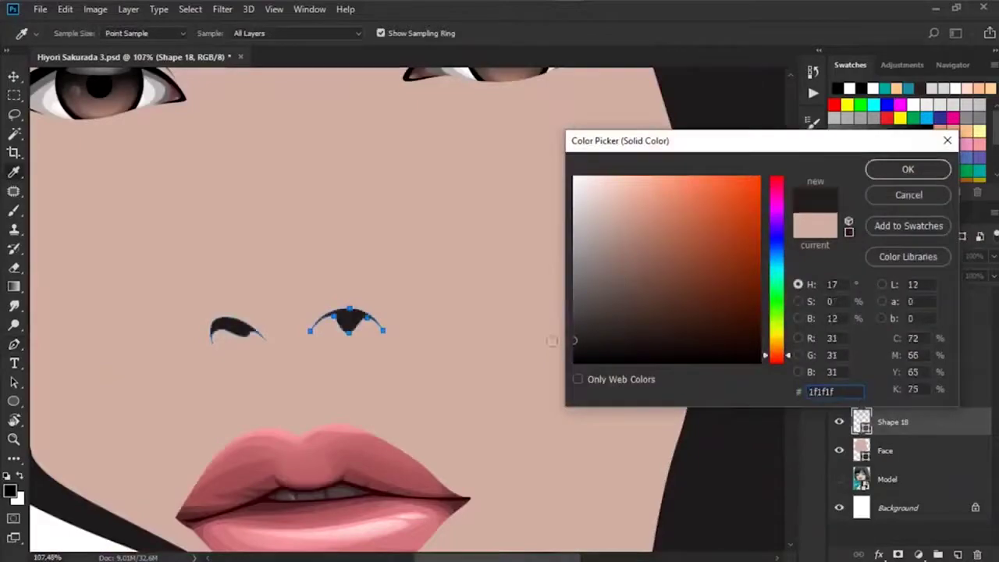
# - Fill the nostril shape with the very dark grey #1f1f1f and save the document
pyautogui.scroll(5, 473, 362)
pyautogui.press('Return')
pyautogui.hotkey('ctrl', '0')
pyautogui.hotkey('ctrl', 's')
# - Rename the nostril shape layer Nose
pyautogui.scroll(2, 419, 466)
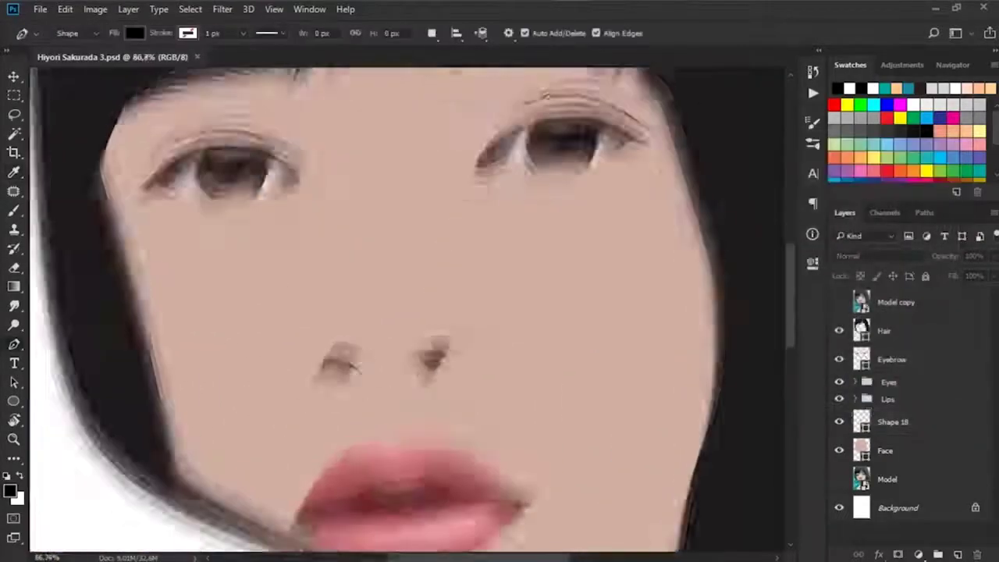
pyautogui.doubleClick(893, 422)
pyautogui.write('Nose')
# - Show the Model copy photo and trace a long rounded highlight along the nose bridge on a new shape layer above Face
pyautogui.click(885, 450)
pyautogui.click(432, 32)
pyautogui.press('Escape')
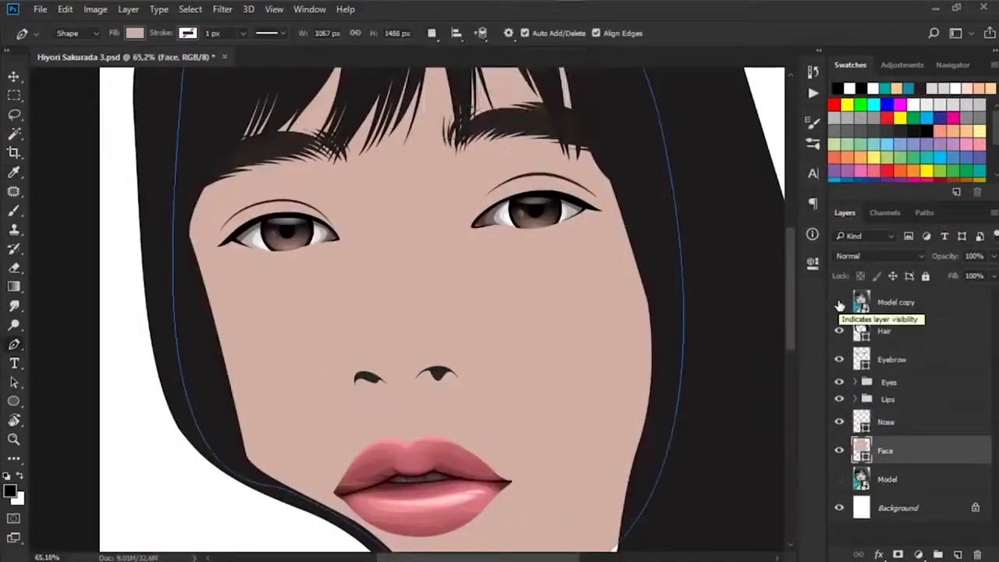
pyautogui.click(840, 302)
pyautogui.click(839, 479)
pyautogui.scroll(2, 382, 222)
pyautogui.click(368, 210)
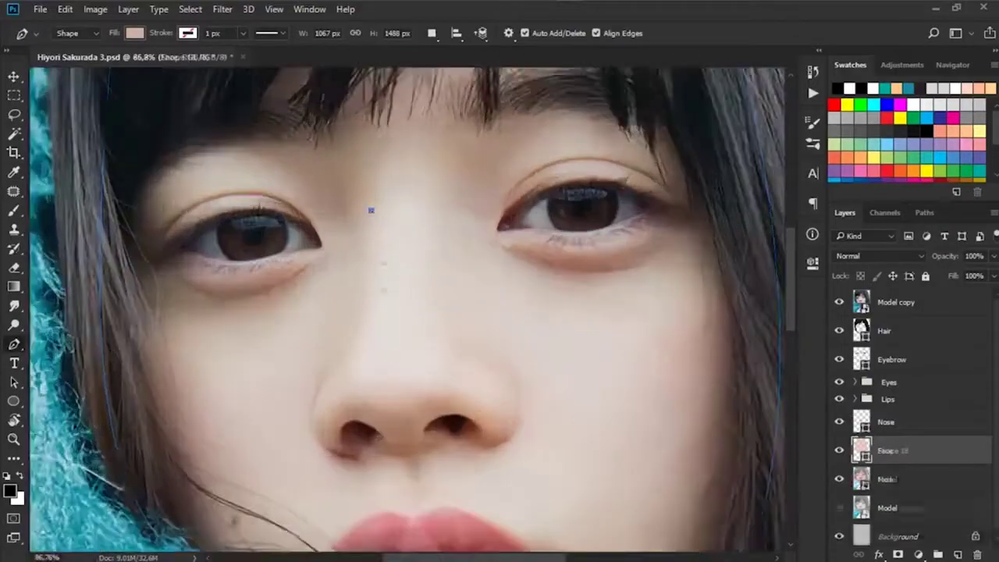
pyautogui.click(354, 343)
pyautogui.click(434, 365)
pyautogui.click(424, 190)
pyautogui.click(367, 206)
# - Start a cheek highlight in the same shape, tracing beneath the photo's right eye and down the outer edge of that cheek
pyautogui.moveTo(523, 268)
pyautogui.mouseDown()
pyautogui.moveTo(452, 256)
pyautogui.moveTo(334, 271)
pyautogui.mouseUp()
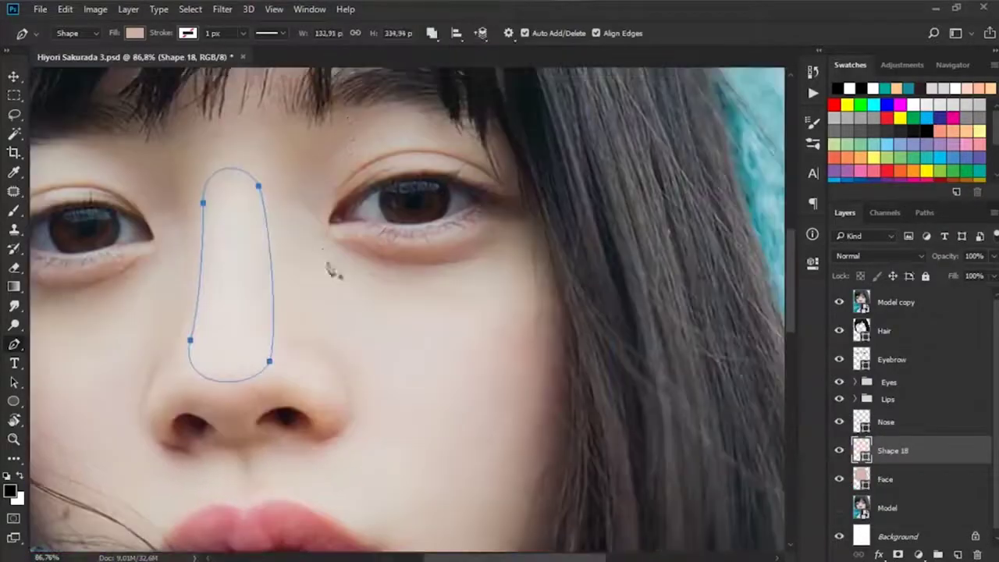
pyautogui.moveTo(458, 285); pyautogui.dragTo(437, 211)
pyautogui.moveTo(432, 199); pyautogui.dragTo(507, 175)
pyautogui.scroll(-2, 491, 351)
pyautogui.scroll(2, 542, 330)
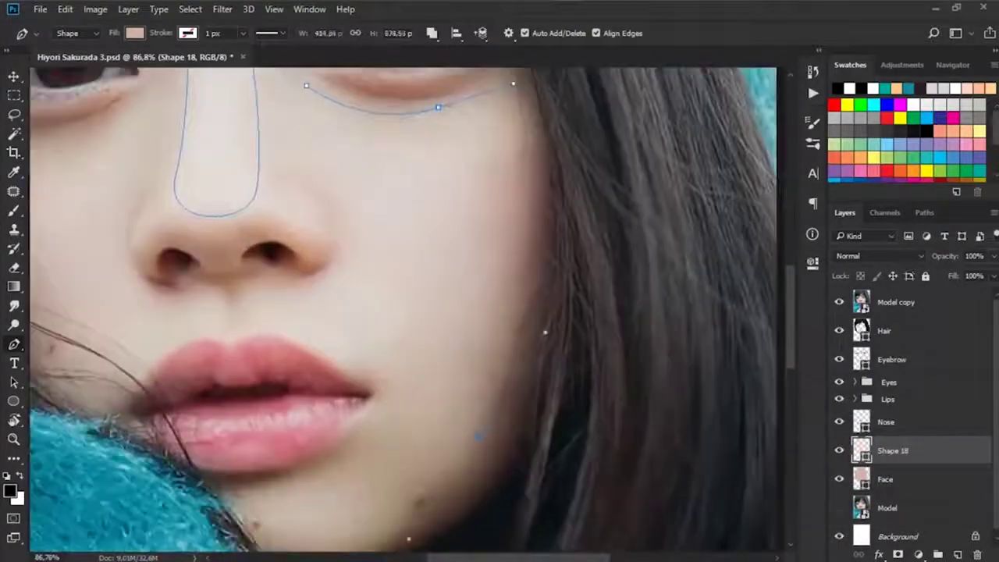
pyautogui.moveTo(510, 232); pyautogui.dragTo(495, 291)
pyautogui.scroll(-2, 448, 362)
pyautogui.scroll(2, 399, 338)
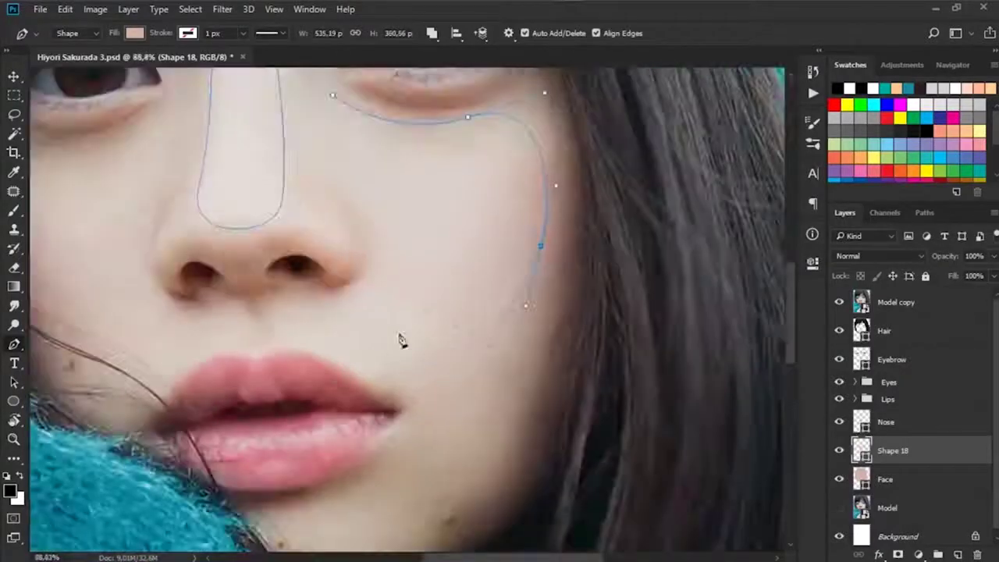
# - Carry the cheek highlight across the lips, over the upper lip and around the nose, closing it at the inner eye corner
pyautogui.moveTo(375, 213); pyautogui.dragTo(391, 433)
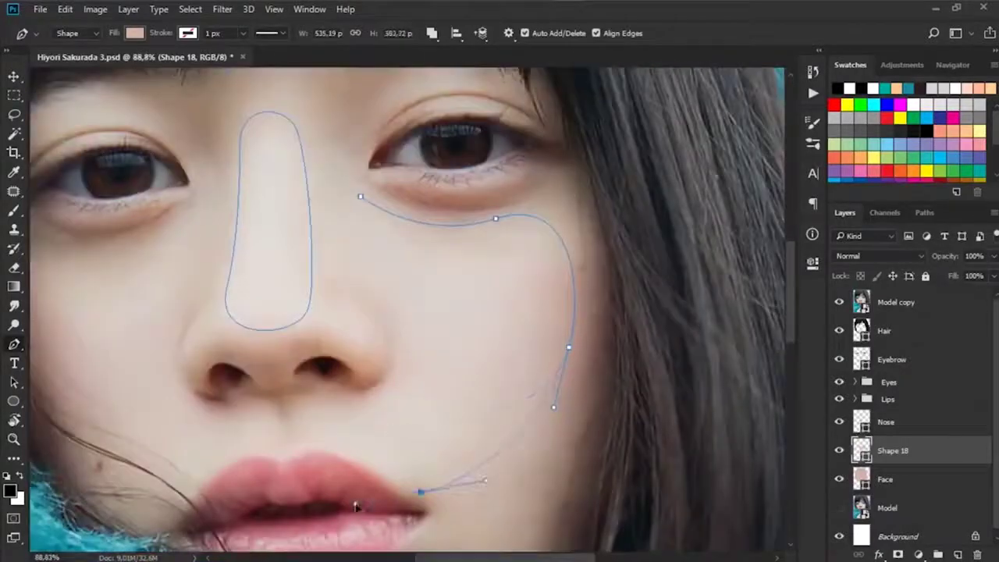
pyautogui.scroll(-2, 355, 507)
pyautogui.hscroll(-1, 312, 476)
pyautogui.scroll(2, 291, 339)
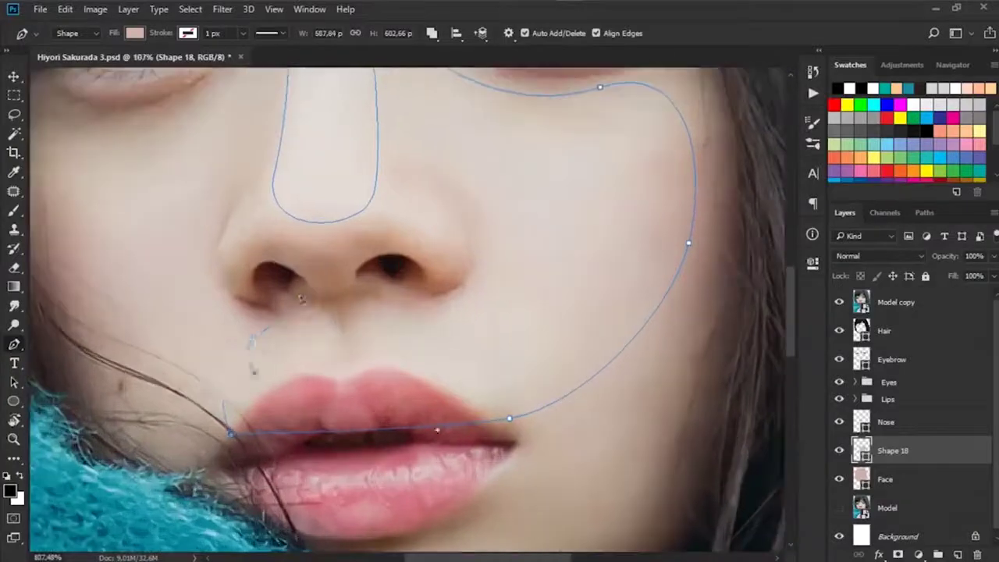
pyautogui.click(377, 373)
pyautogui.scroll(-1, 455, 328)
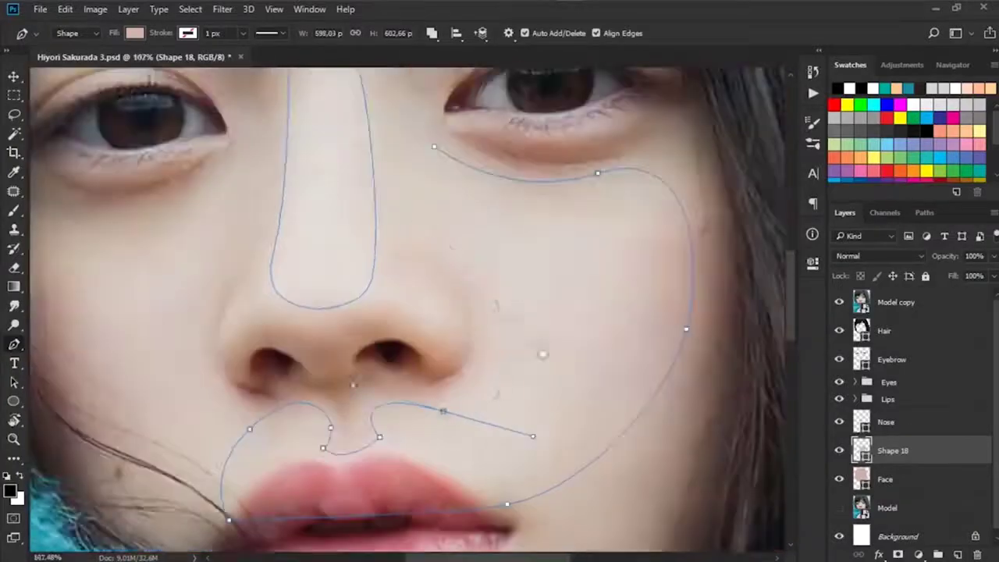
pyautogui.moveTo(433, 411); pyautogui.dragTo(457, 414)
pyautogui.moveTo(454, 259); pyautogui.dragTo(435, 248)
pyautogui.scroll(2, 383, 212)
pyautogui.hscroll(-4, 383, 272)
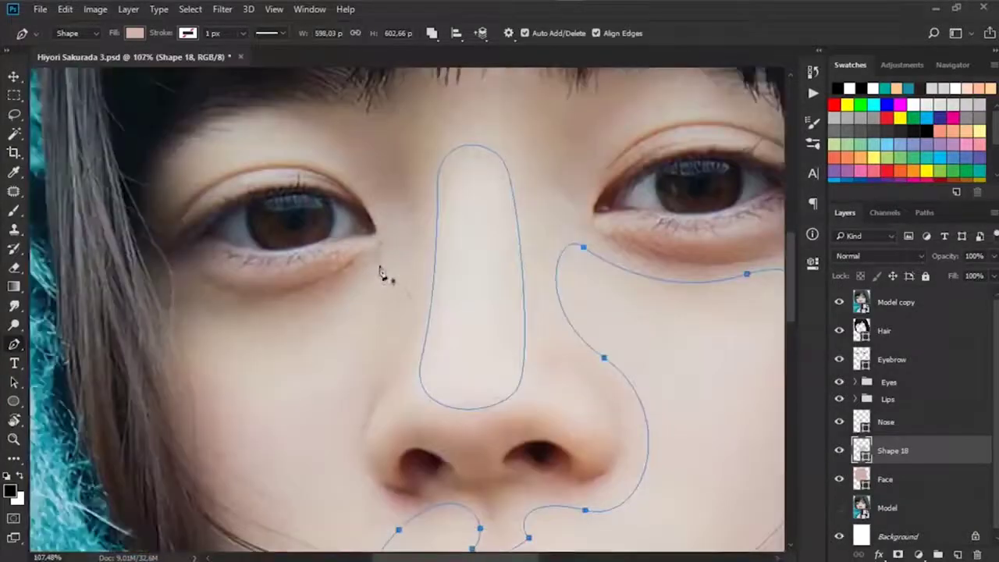
# - Trace the highlight on the photo's left cheek, from beneath the eye down towards the side of the nose
pyautogui.scroll(-3, 374, 235)
pyautogui.click(377, 168)
pyautogui.moveTo(247, 233); pyautogui.dragTo(176, 238)
pyautogui.moveTo(281, 369); pyautogui.dragTo(334, 383)
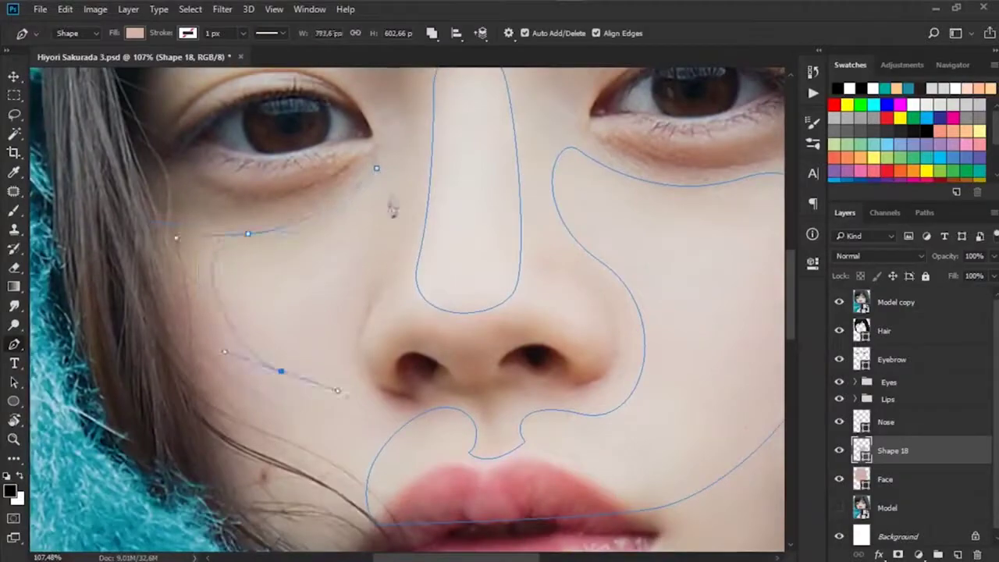
# - Trace a highlight on the chin below the lower lip in the same shape
pyautogui.scroll(4, 422, 289)
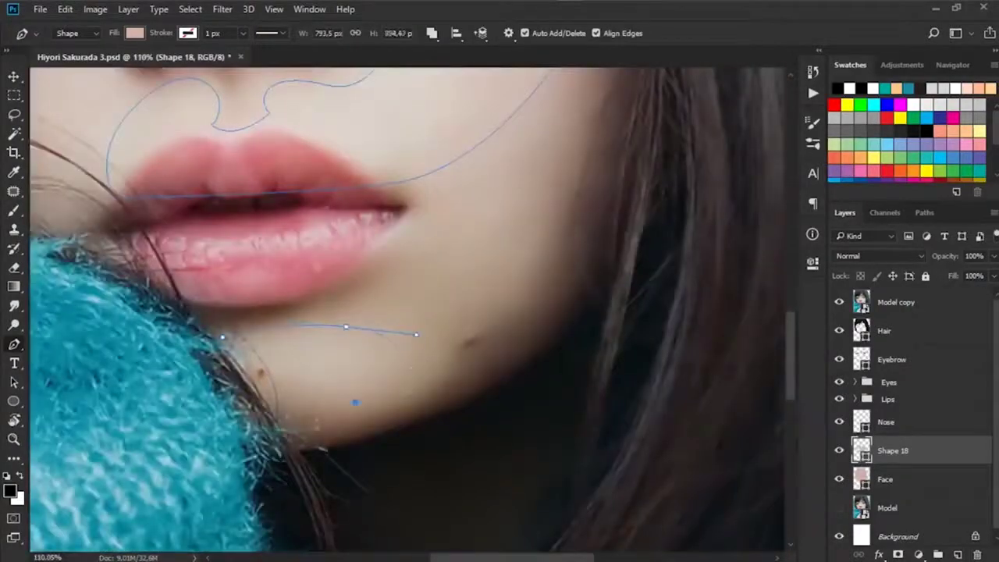
pyautogui.click(227, 348)
pyautogui.scroll(-5, 228, 348)
pyautogui.scroll(5, 504, 357)
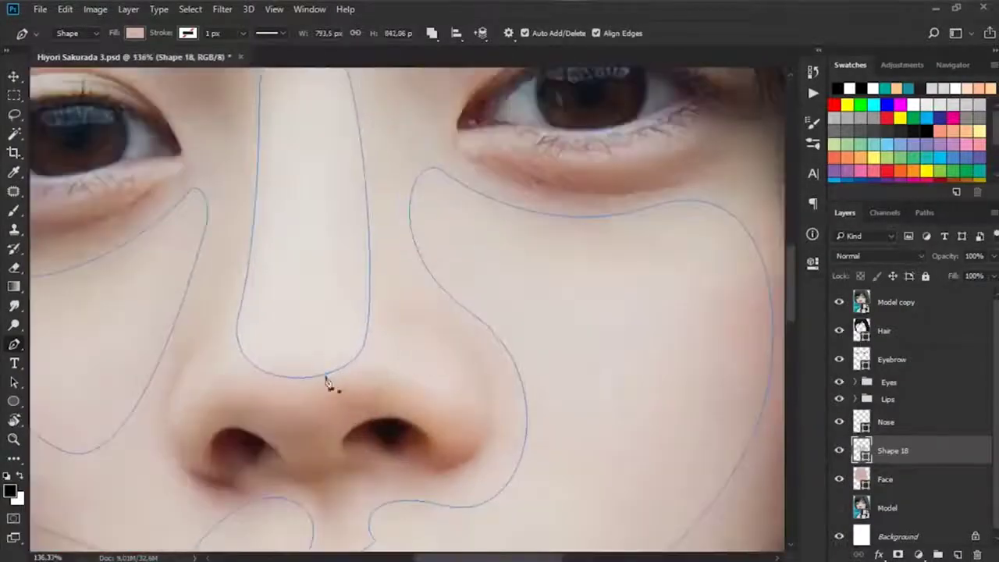
# - Add small highlights on the nose wings and extend the top of the nose-bridge highlight upward
pyautogui.moveTo(431, 354); pyautogui.dragTo(407, 312)
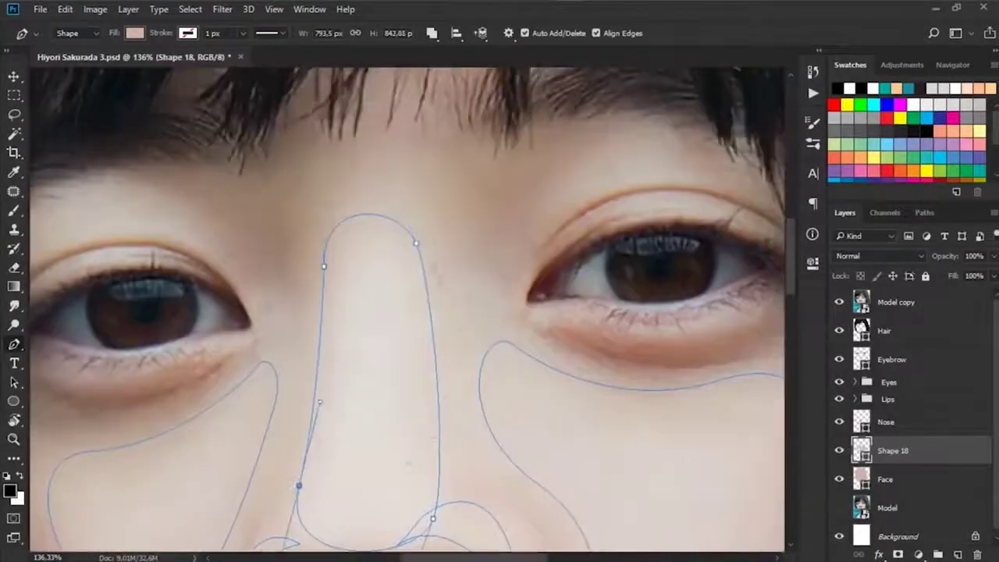
pyautogui.moveTo(428, 250); pyautogui.dragTo(415, 192)
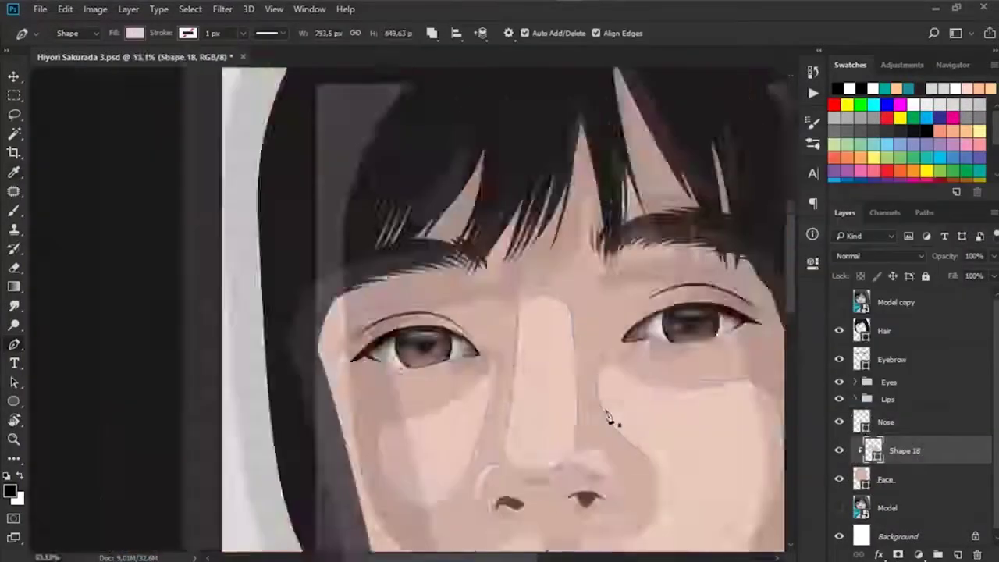
# - Draw a narrower, brighter highlight down the nose bridge on a new shape layer above the first highlight layer
pyautogui.click(352, 175)
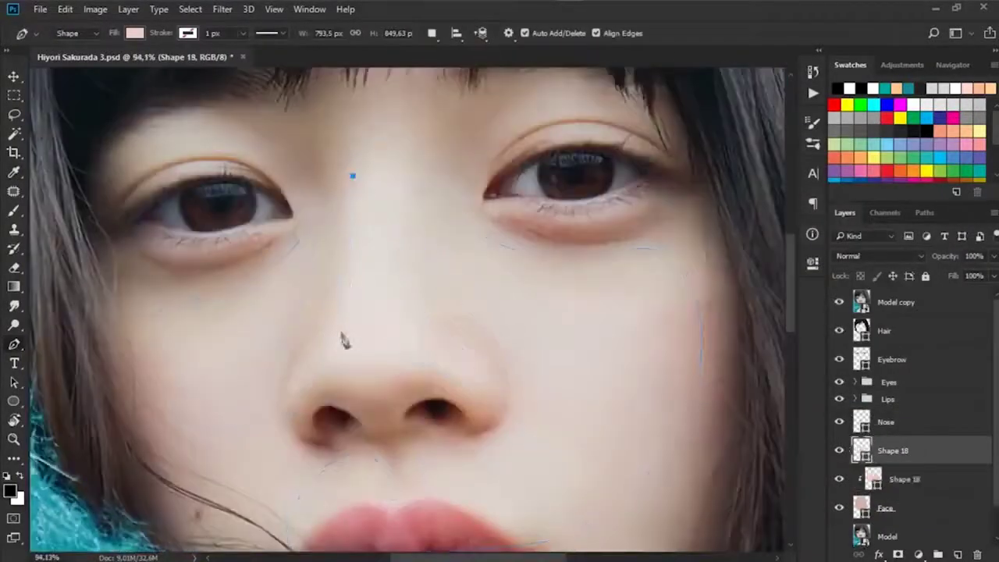
pyautogui.click(339, 329)
pyautogui.moveTo(395, 328); pyautogui.dragTo(397, 289)
pyautogui.click(389, 172)
pyautogui.moveTo(353, 189); pyautogui.dragTo(390, 196)
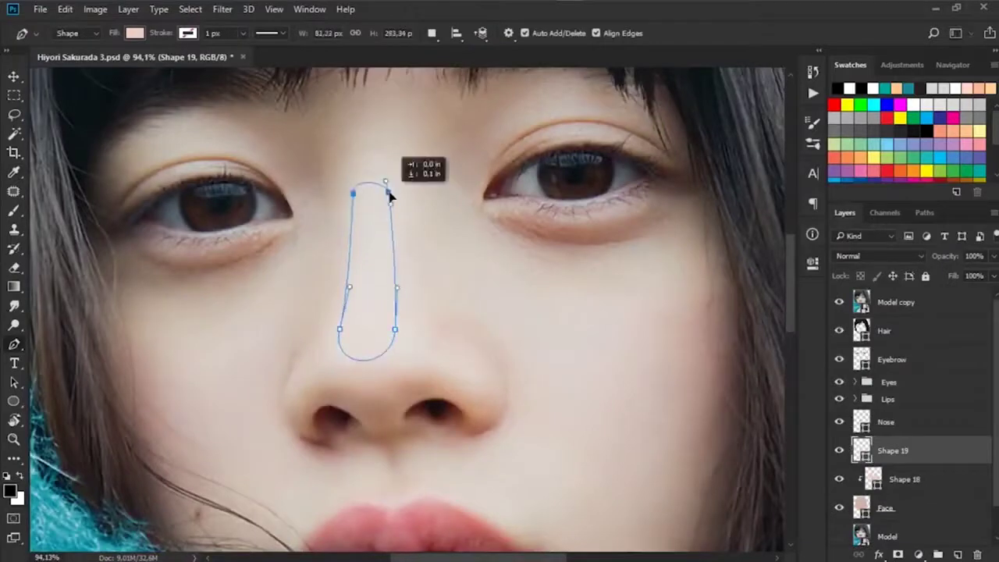
# - Add a smaller inner highlight beneath the photo's right eye to the brighter highlight shape
pyautogui.hscroll(3, 486, 268)
pyautogui.scroll(1, 486, 267)
pyautogui.click(335, 268)
pyautogui.moveTo(463, 299); pyautogui.dragTo(540, 285)
pyautogui.moveTo(491, 416); pyautogui.dragTo(460, 445)
pyautogui.click(334, 268)
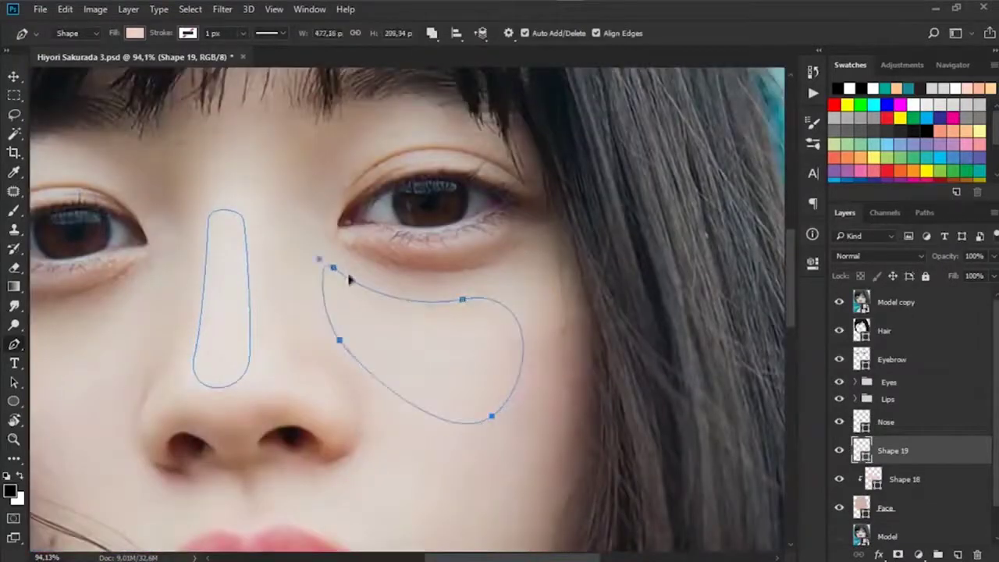
# - Add a matching inner highlight on the photo's left cheek to the brighter highlight shape
pyautogui.hscroll(-4, 350, 277)
pyautogui.scroll(-1, 350, 277)
pyautogui.click(400, 266)
pyautogui.click(305, 384)
pyautogui.click(400, 266)
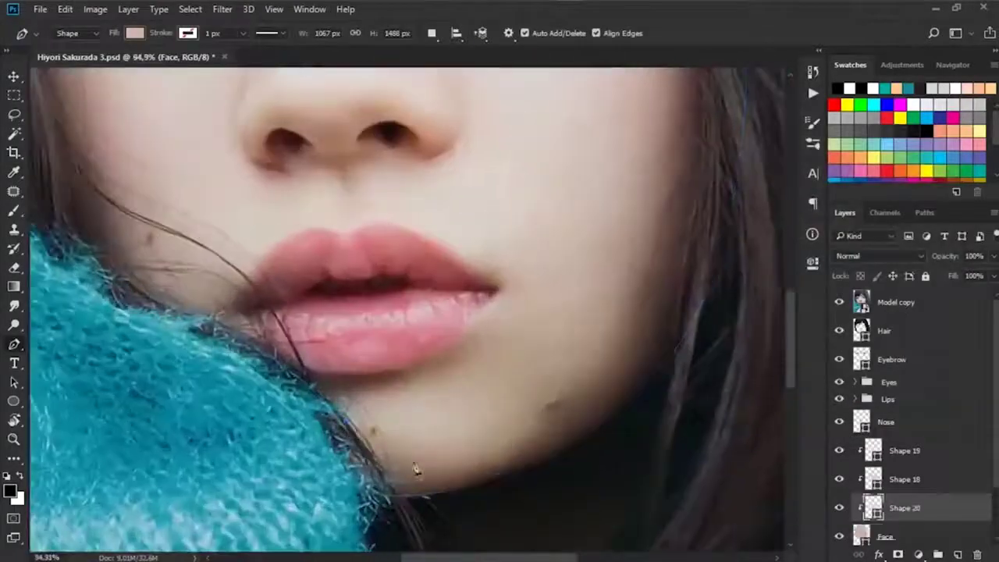
# - Start a shadow shape directly above Face, tracing up the photo's right face edge, beneath the eye and up to the inner brow
pyautogui.click(574, 425)
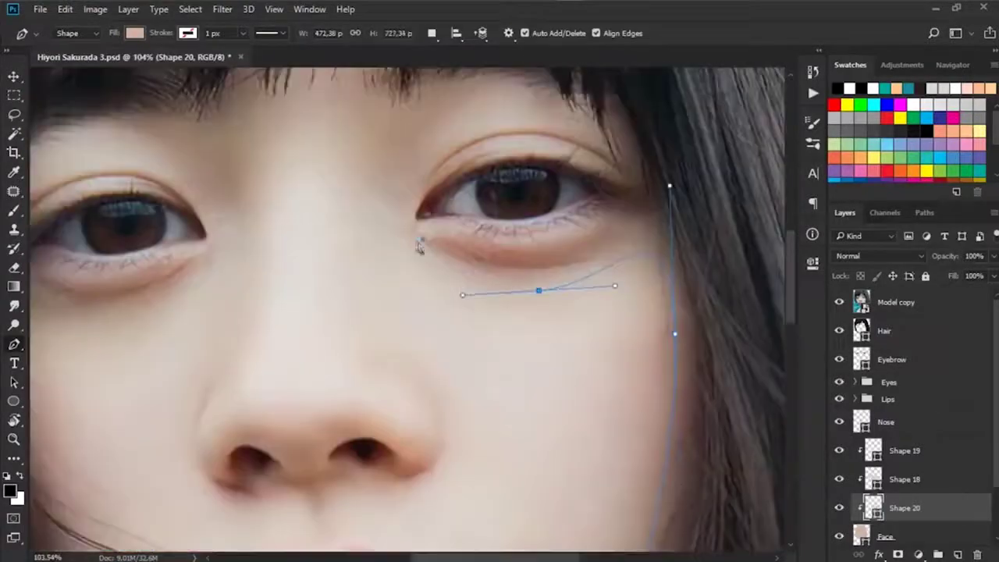
pyautogui.moveTo(400, 237); pyautogui.dragTo(411, 240)
pyautogui.scroll(2, 411, 241)
pyautogui.scroll(-2, 328, 206)
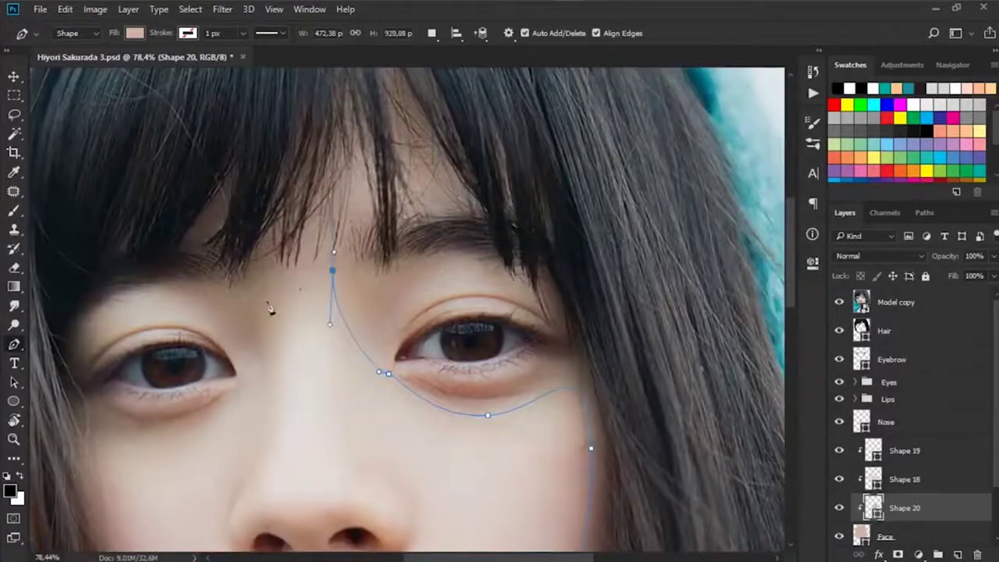
# - Continue the shadow outline across the top of the nose bridge and down its left side, undoing the misplaced anchor
pyautogui.moveTo(268, 301); pyautogui.dragTo(269, 349)
pyautogui.scroll(-2, 293, 294)
pyautogui.scroll(3, 285, 394)
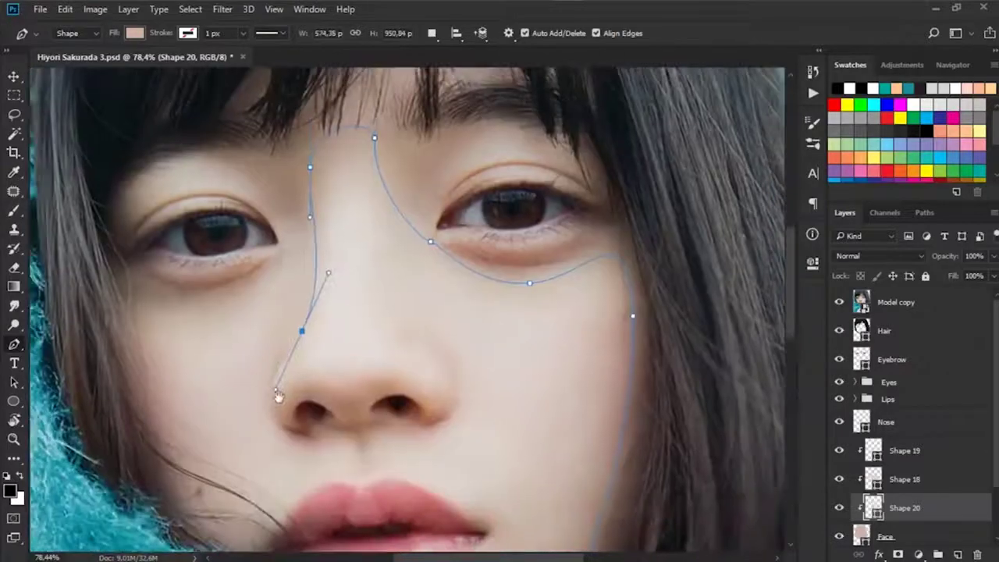
pyautogui.hotkey('ctrl', 'z')
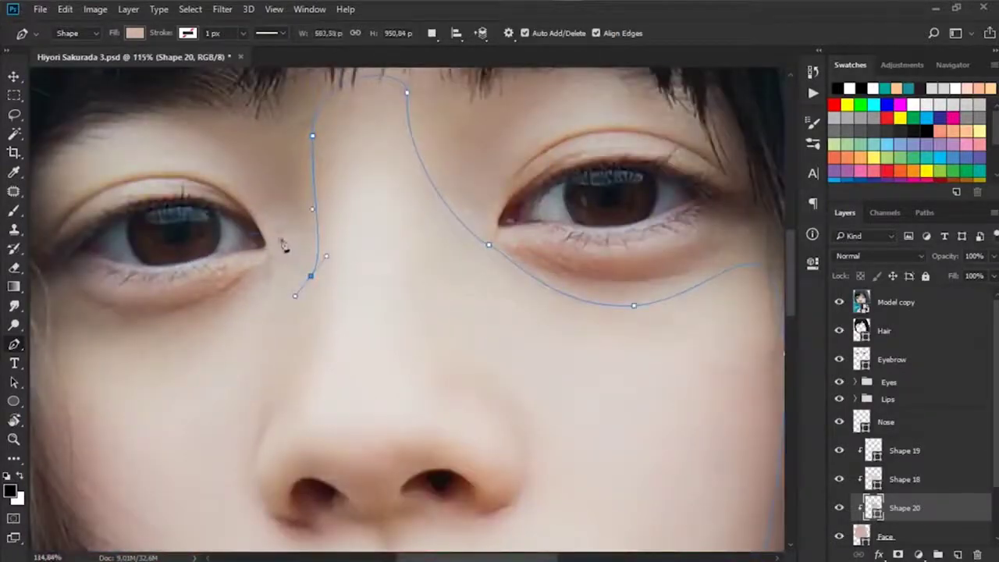
# - Carry the shadow outline around the inner corner of the photo's left eye, beneath that eye and down the outer cheek
pyautogui.hscroll(-3, 288, 283)
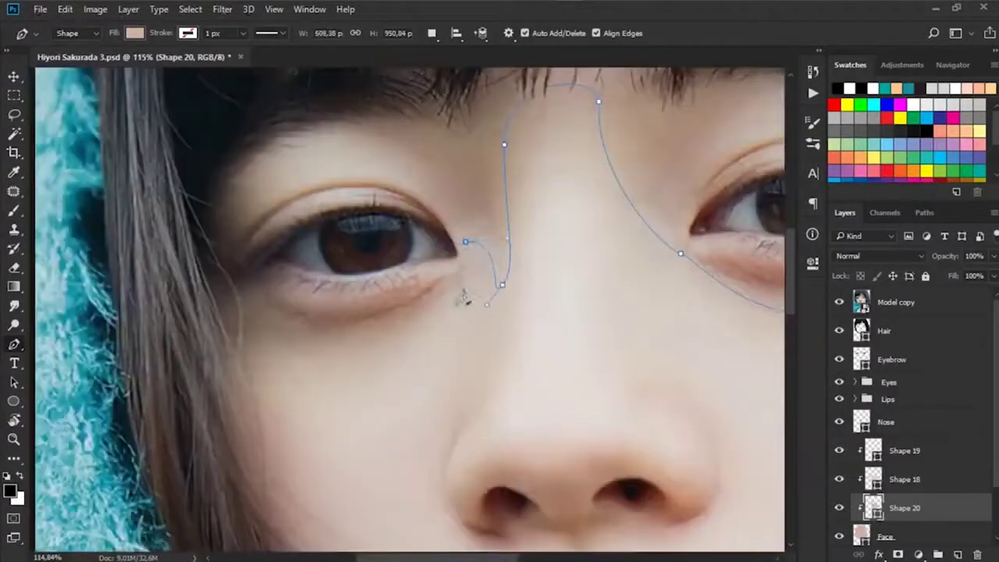
pyautogui.moveTo(463, 290); pyautogui.dragTo(440, 312)
pyautogui.hscroll(-2, 463, 299)
pyautogui.scroll(-1, 463, 299)
pyautogui.scroll(-5, 460, 313)
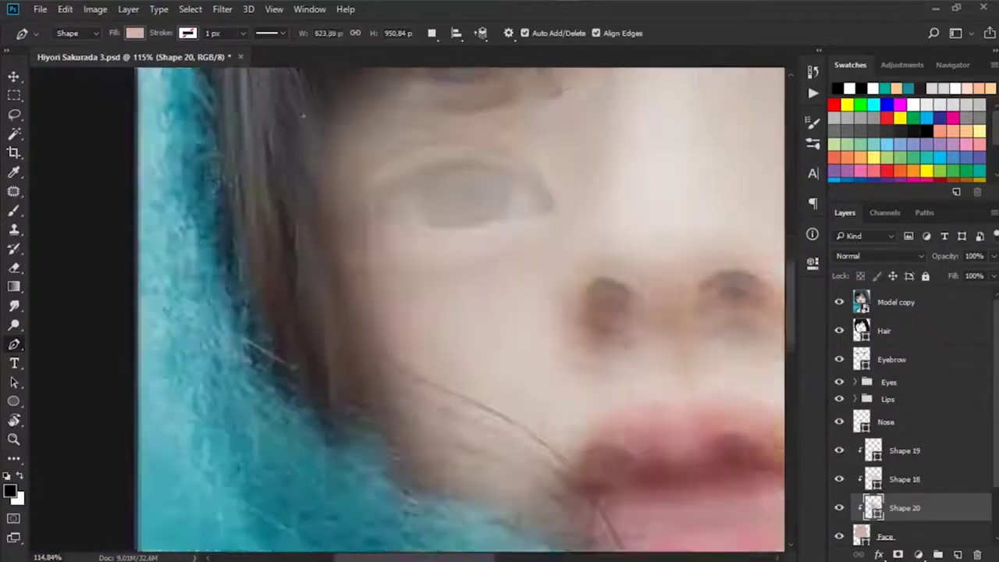
# - Complete the shadow outline across the lips, around the mouth corner and chin, and close it outside the face
pyautogui.hscroll(5, 460, 312)
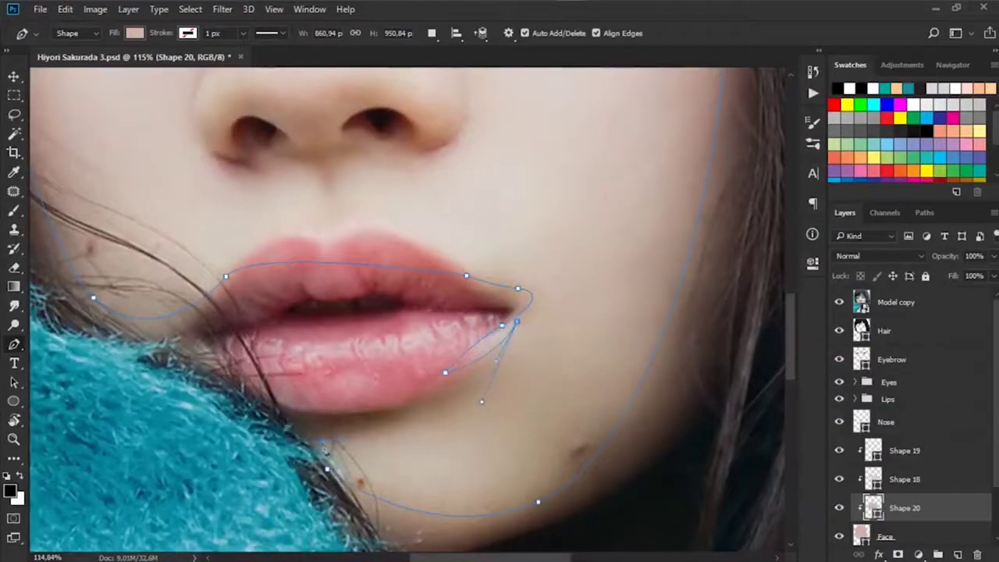
pyautogui.scroll(-2, 324, 449)
pyautogui.scroll(3, 325, 449)
pyautogui.scroll(-2, 325, 449)
pyautogui.scroll(-2, 324, 449)
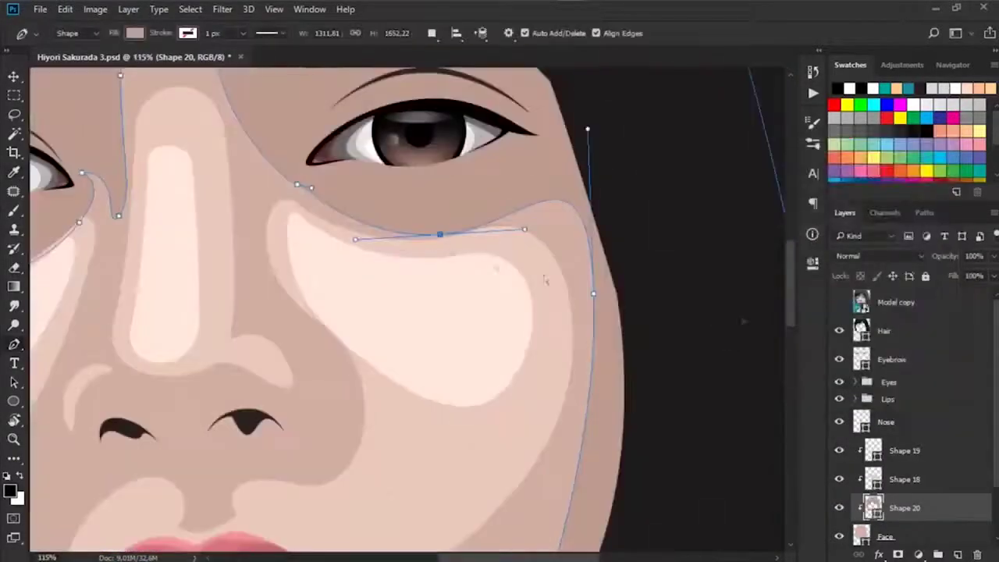
# - Refine the shadow shape's curves beneath both eyes so they follow the edges of the cheek highlights
pyautogui.moveTo(476, 234); pyautogui.dragTo(336, 242)
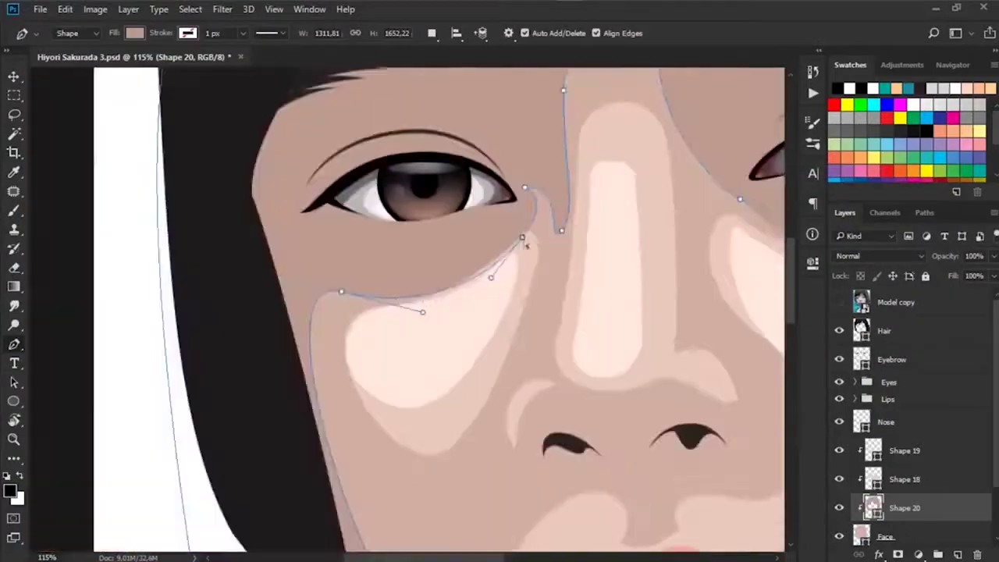
pyautogui.moveTo(526, 244); pyautogui.dragTo(516, 230)
pyautogui.moveTo(341, 291); pyautogui.dragTo(257, 263)
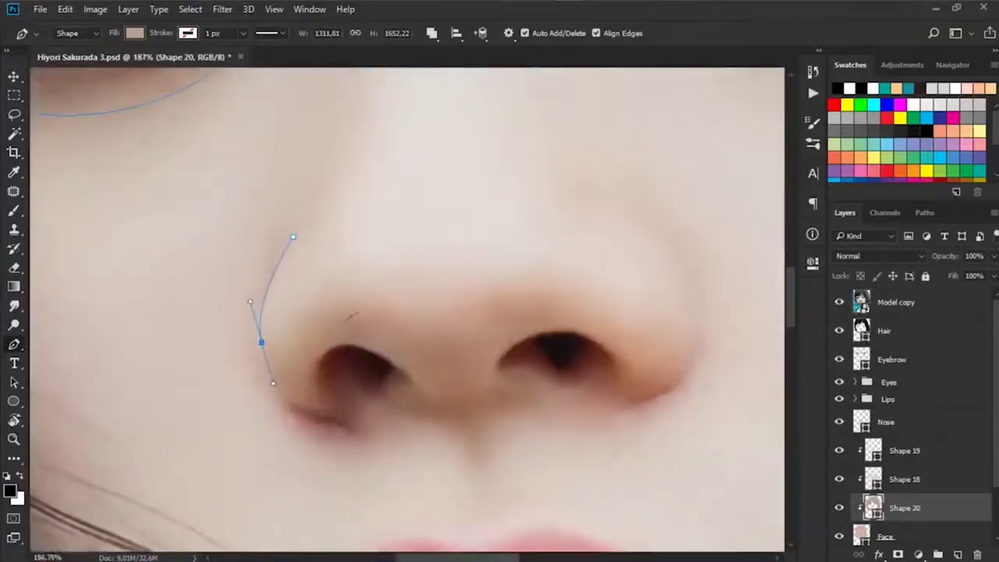
# - Trace a nose shadow in the shadow shape, following the nose tip above the nostrils and around the right nose wing
pyautogui.moveTo(456, 331); pyautogui.dragTo(301, 353)
pyautogui.moveTo(491, 252); pyautogui.dragTo(435, 223)
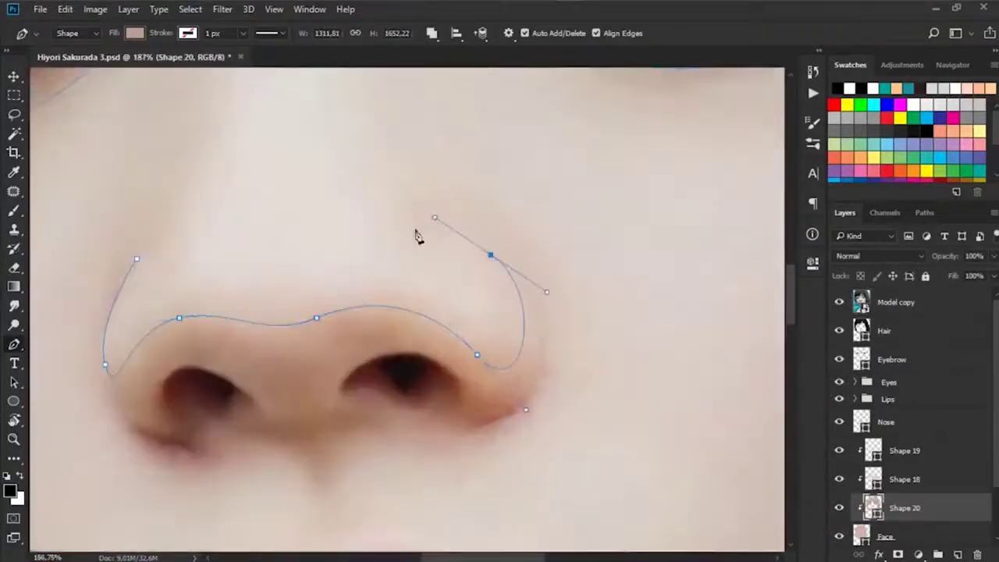
pyautogui.click(414, 229)
pyautogui.moveTo(542, 259); pyautogui.dragTo(531, 169)
pyautogui.moveTo(531, 169); pyautogui.dragTo(575, 286)
# - Extend the nose shadow outline around the photo's right nose wing, beneath the nostrils, down the philtrum and back around the left wing
pyautogui.click(477, 356)
pyautogui.click(335, 350)
pyautogui.moveTo(332, 440); pyautogui.dragTo(352, 386)
pyautogui.click(352, 385)
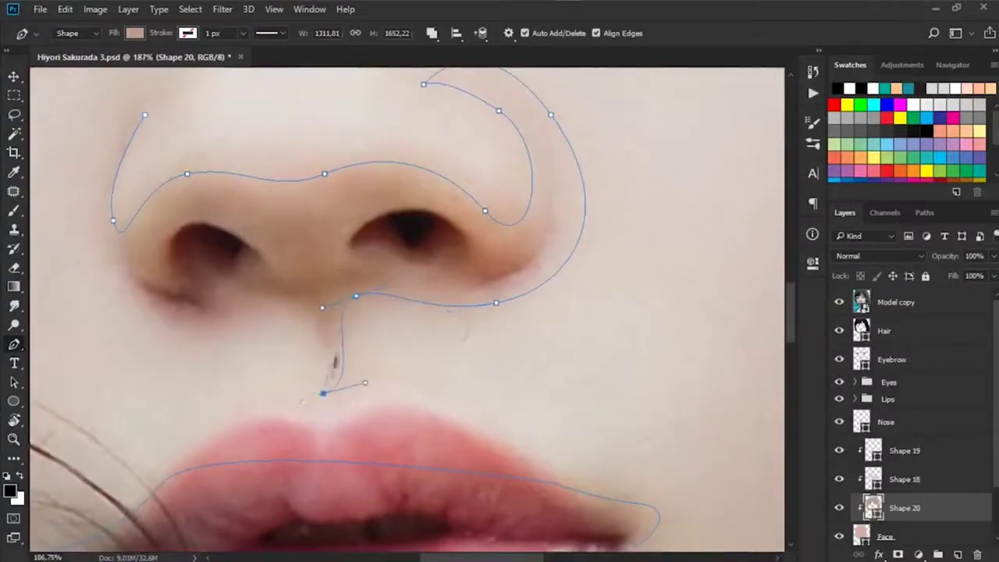
pyautogui.moveTo(251, 323); pyautogui.dragTo(326, 293)
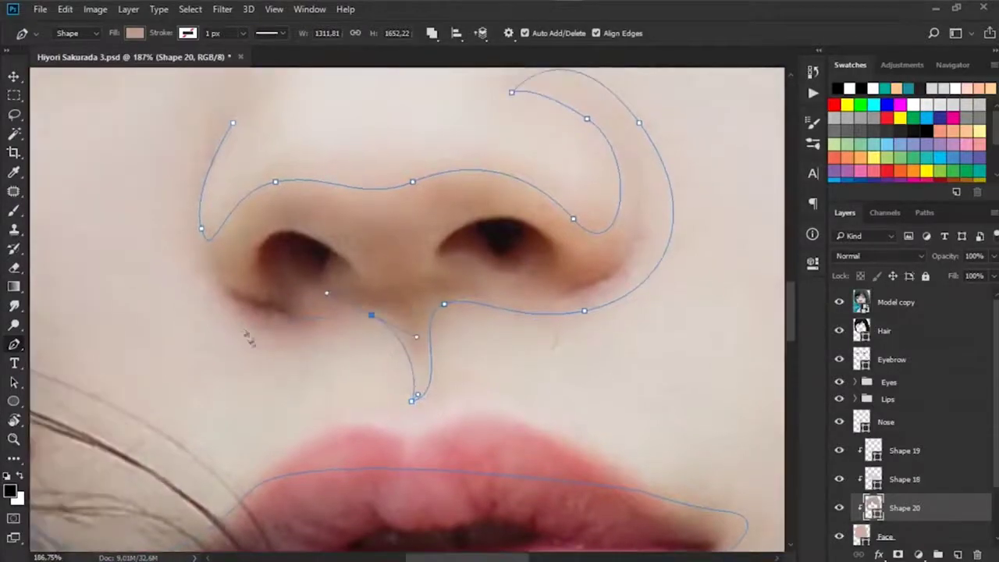
pyautogui.moveTo(248, 337); pyautogui.dragTo(318, 446)
pyautogui.moveTo(300, 232); pyautogui.dragTo(223, 226)
# - Trace the lower eyelid opening in the shadow shape, following the lash line beneath the eye on the photo's right side
pyautogui.scroll(-3, 299, 425)
pyautogui.scroll(3, 522, 163)
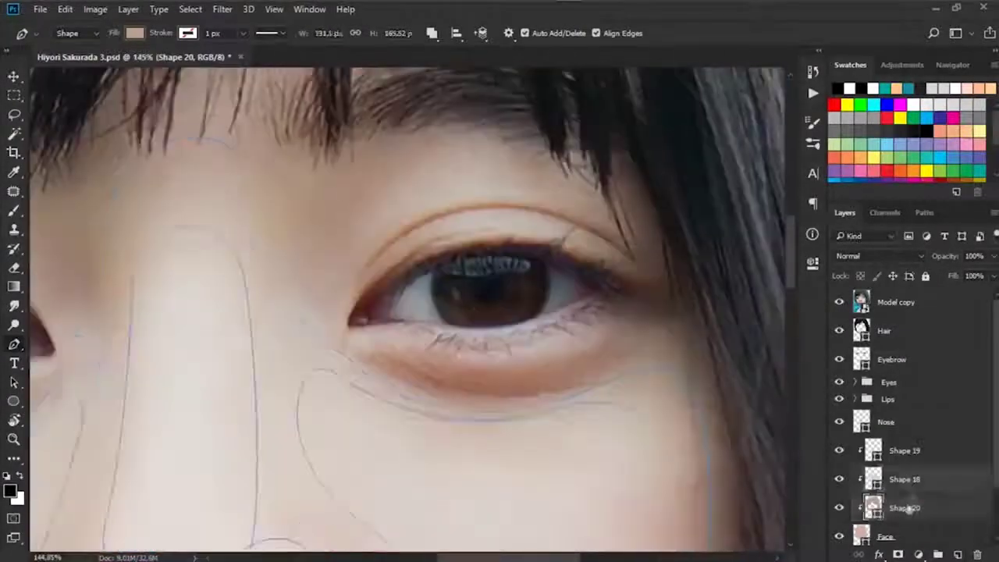
pyautogui.scroll(-3, 344, 380)
pyautogui.scroll(4, 343, 381)
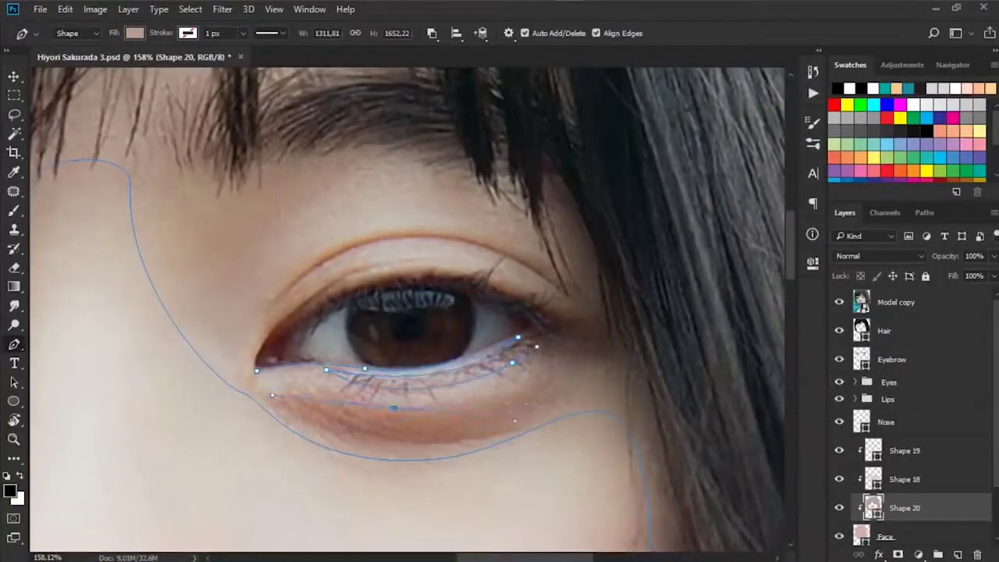
pyautogui.moveTo(275, 401); pyautogui.dragTo(211, 470)
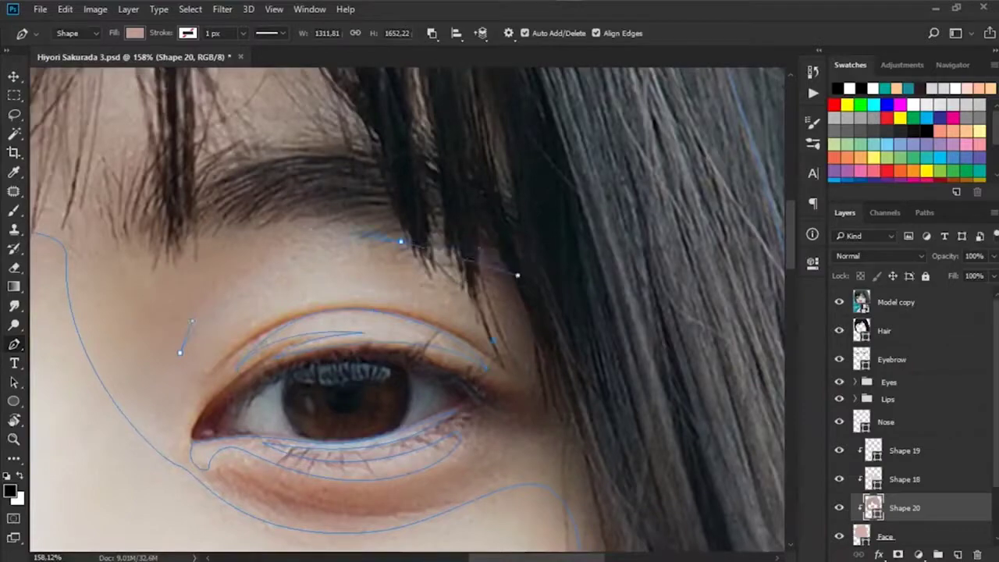
# - Trace the lighter upper eyelid and brow areas in the shadow shape, plus the forehead gaps between the fringe strands
pyautogui.scroll(-5, 566, 365)
pyautogui.scroll(5, 566, 364)
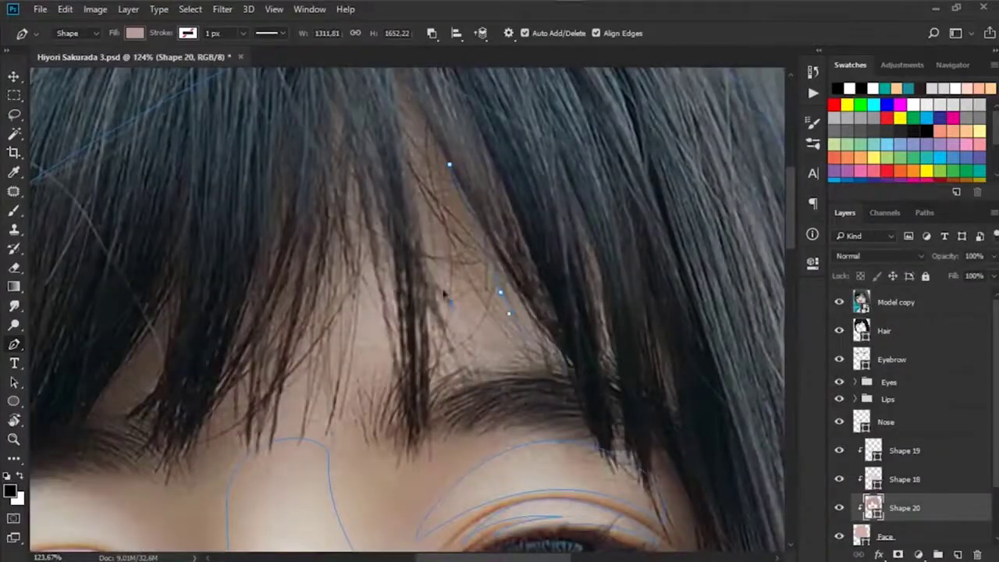
pyautogui.scroll(-2, 398, 104)
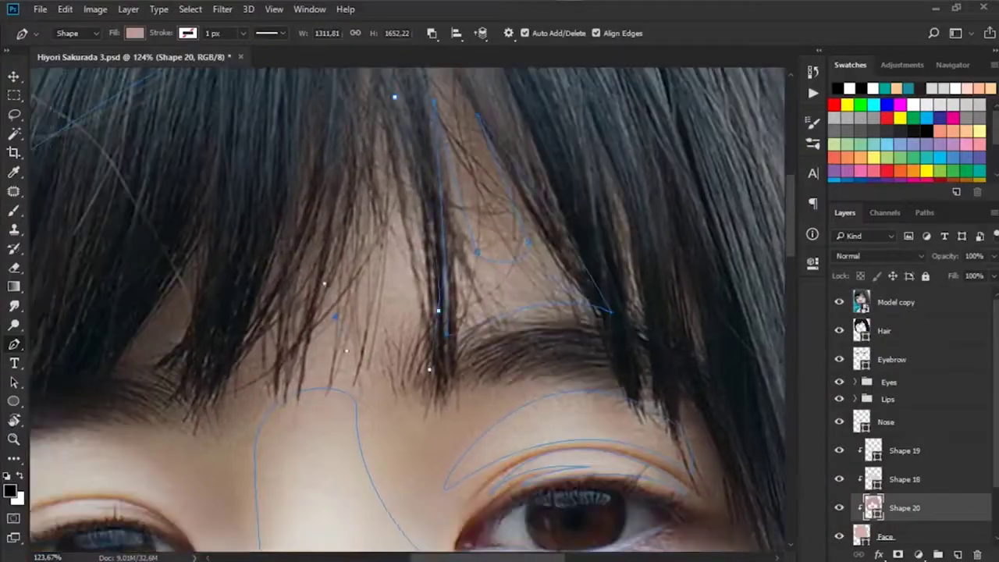
# - Hide the reference photo to check the shaded vector face, and save the document
pyautogui.click(839, 302)
pyautogui.scroll(1, 402, 110)
pyautogui.click(839, 302)
pyautogui.scroll(-4, 406, 312)
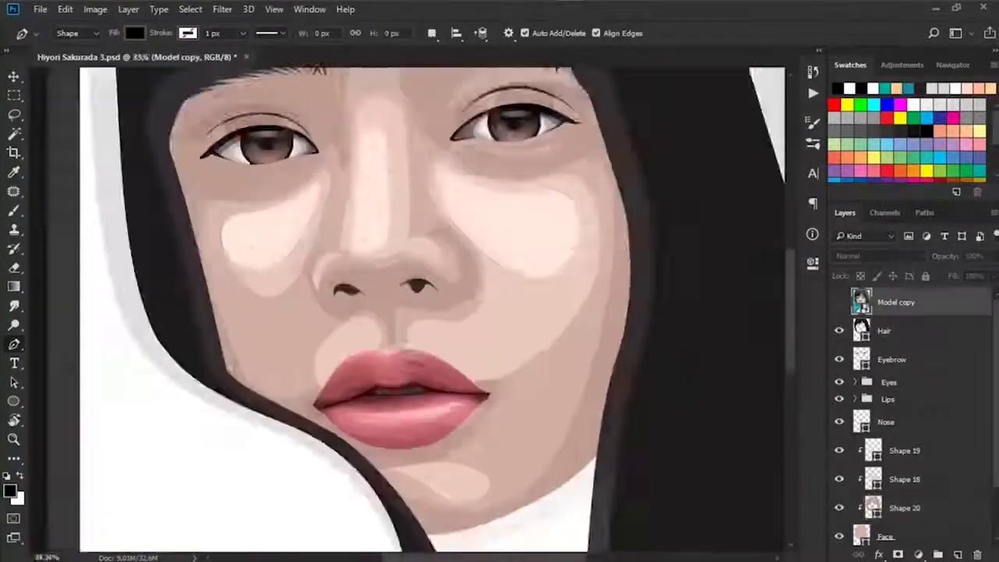
pyautogui.click(904, 450)
pyautogui.scroll(6, 291, 384)
pyautogui.click(406, 359)
pyautogui.moveTo(492, 360); pyautogui.dragTo(521, 384)
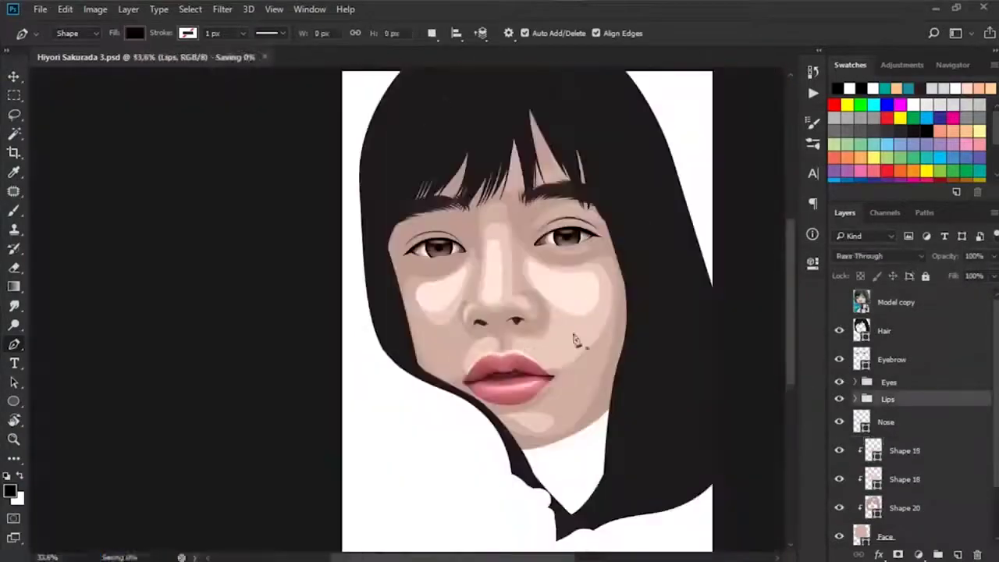
# - Adjust the Face shape's fill colour and smooth the shadow shape's lower curve beneath the eye on the photo's right side
pyautogui.click(920, 516)
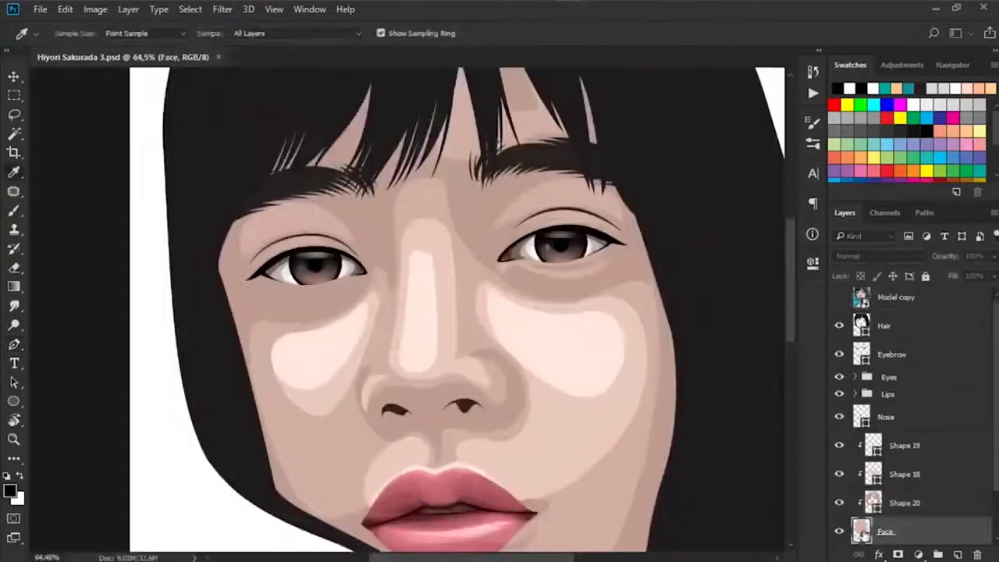
pyautogui.doubleClick(861, 531)
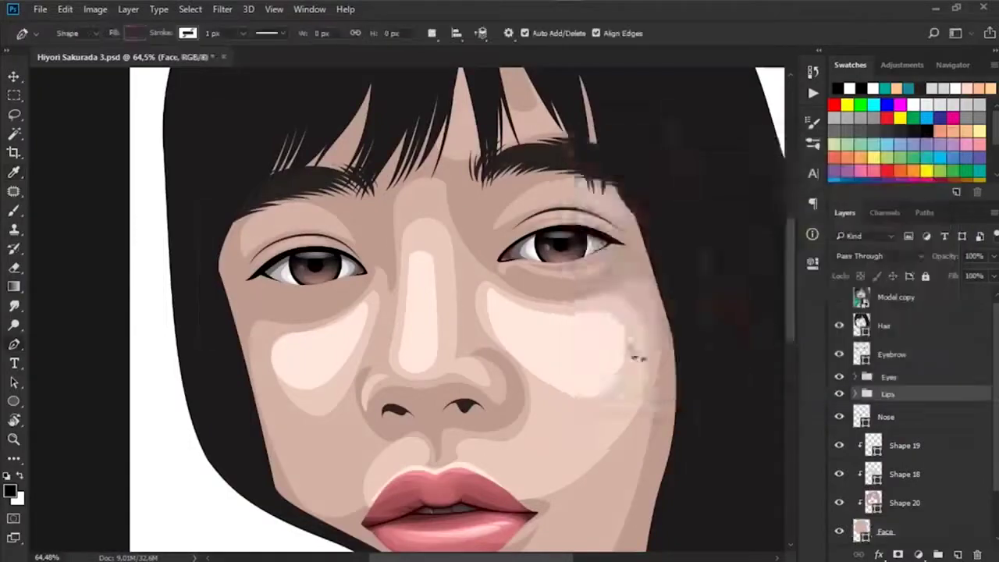
pyautogui.scroll(-3, 640, 350)
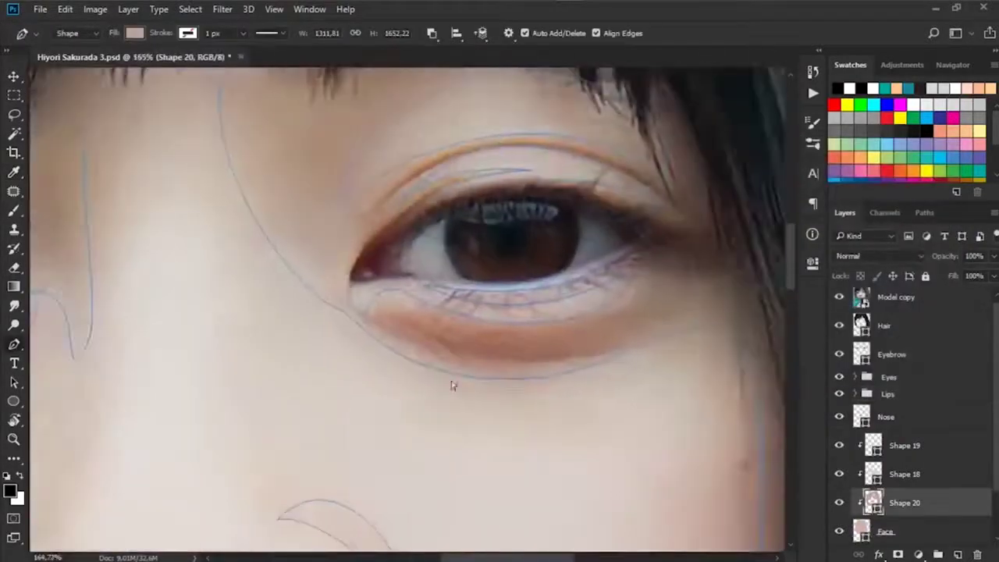
pyautogui.click(452, 383)
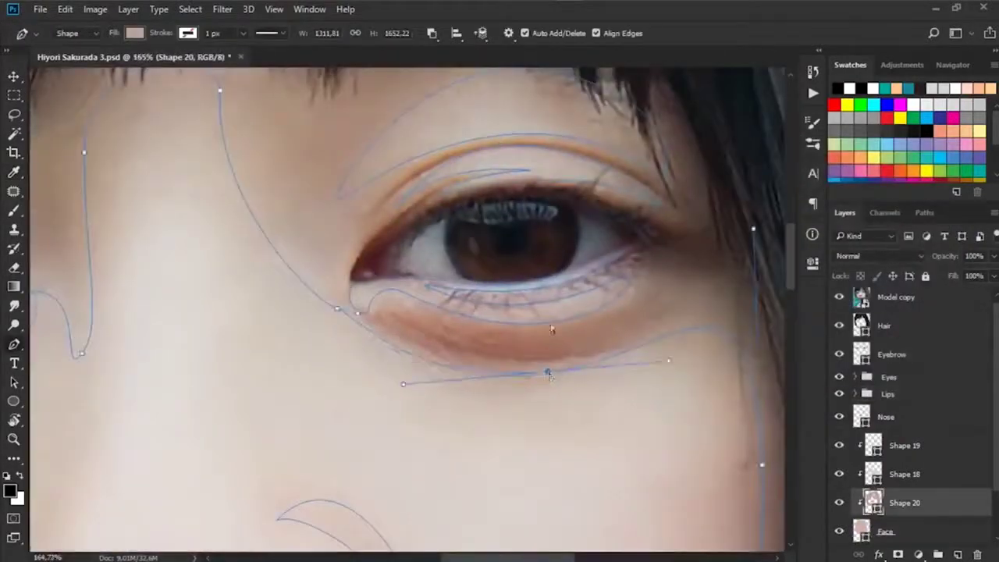
pyautogui.scroll(3, 560, 330)
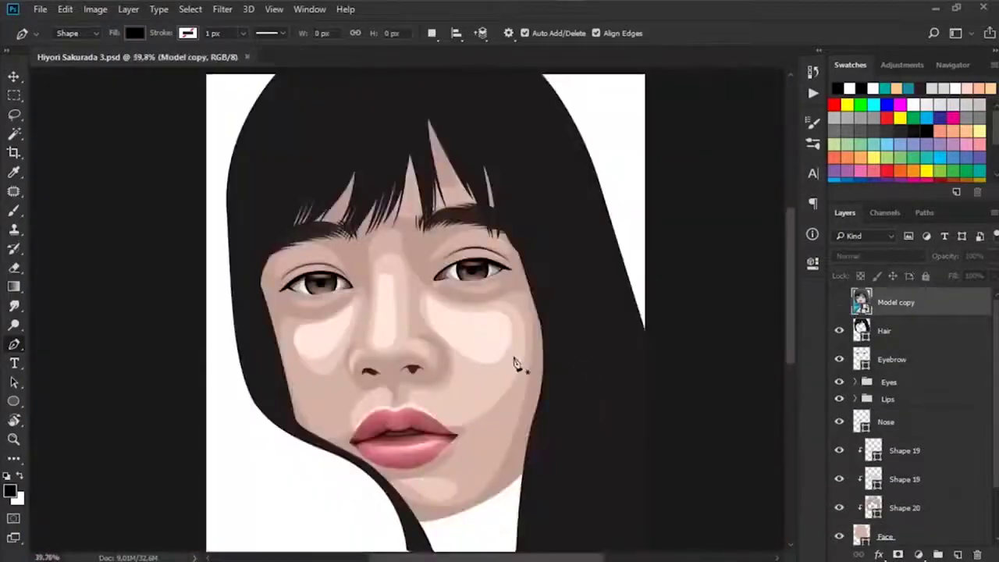
# - Trace a darker nose shadow on a new shape layer, from the left nose wing over both nostrils and around the right wing
pyautogui.click(275, 248)
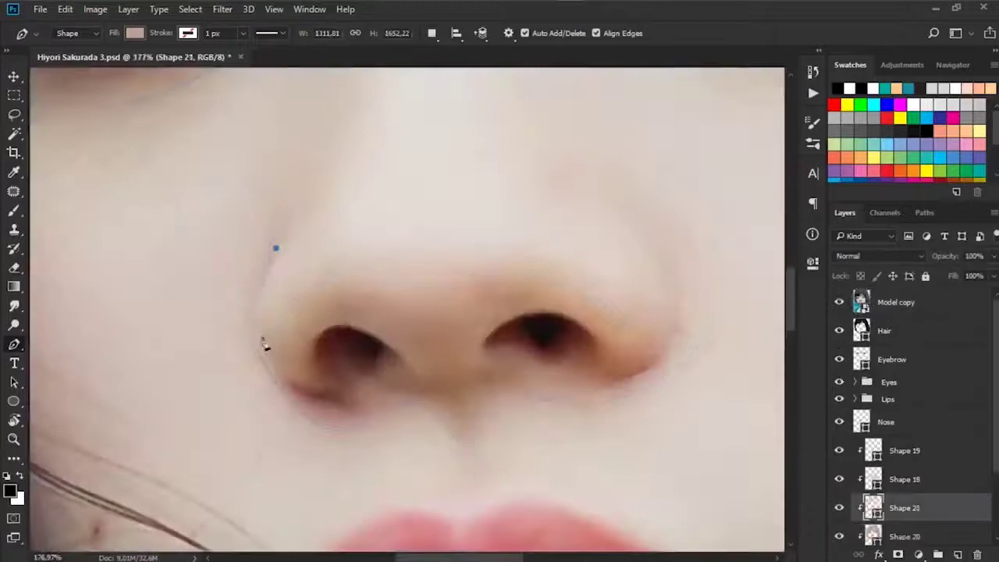
pyautogui.moveTo(262, 345); pyautogui.dragTo(282, 383)
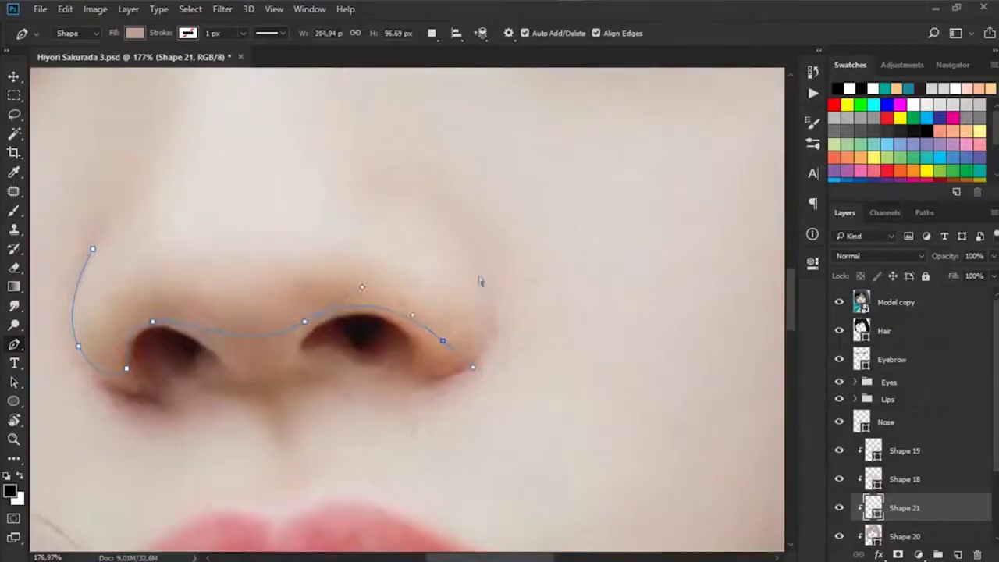
pyautogui.moveTo(419, 200); pyautogui.dragTo(329, 148)
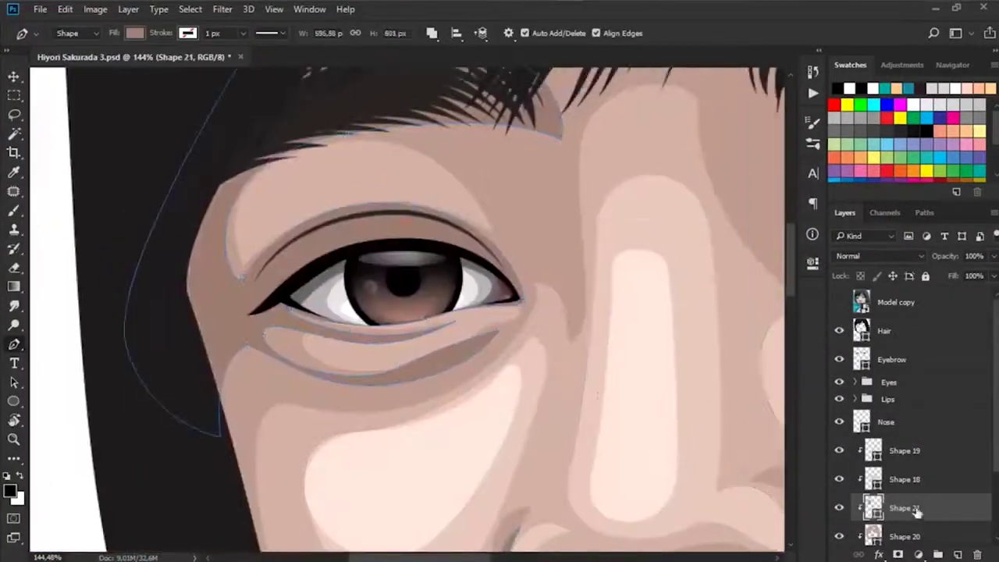
pyautogui.click(839, 303)
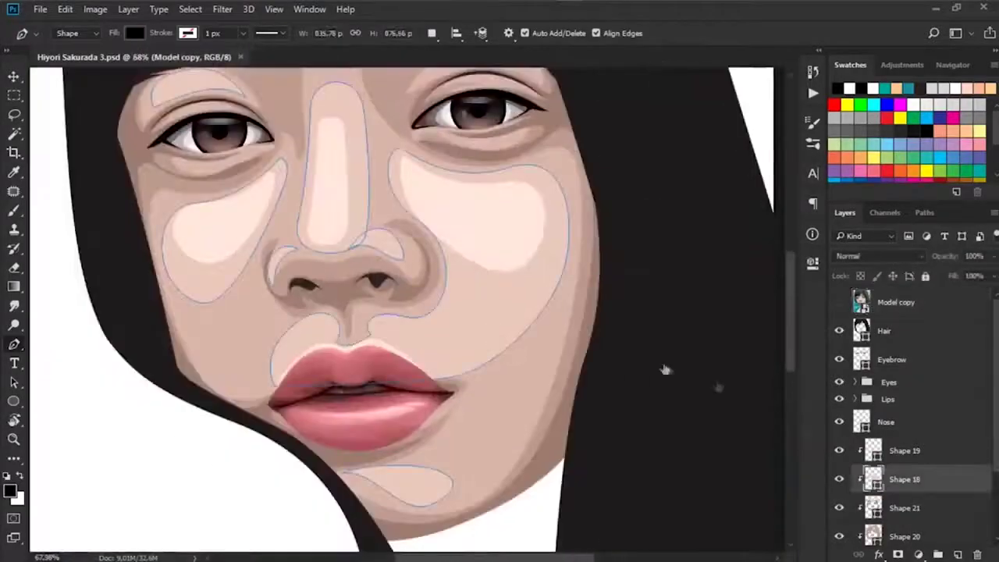
# - Adjust the fill colour of the Shape 18 highlight and refine its edge beside the left part of the upper lip
pyautogui.doubleClick(873, 478)
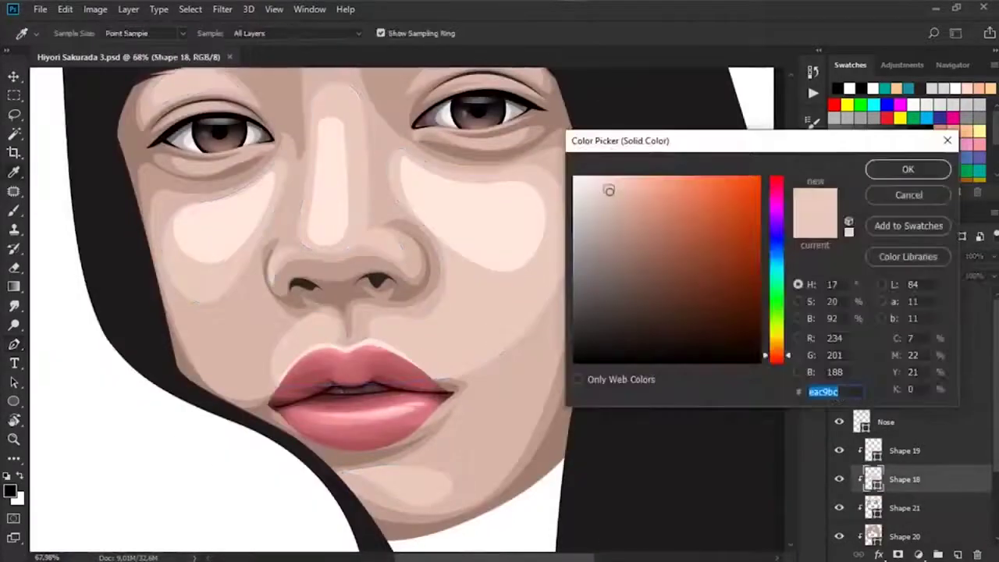
pyautogui.click(905, 170)
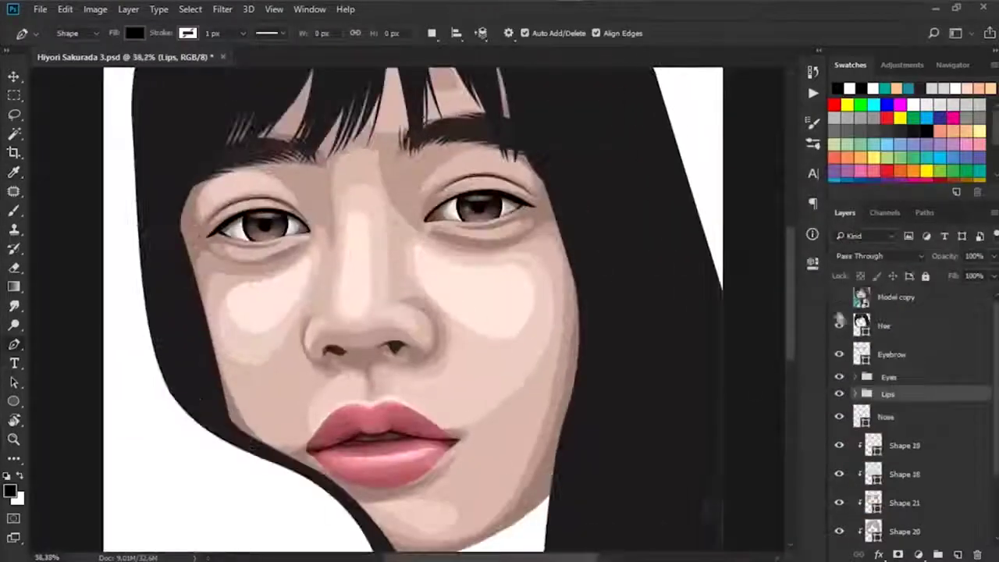
pyautogui.click(839, 298)
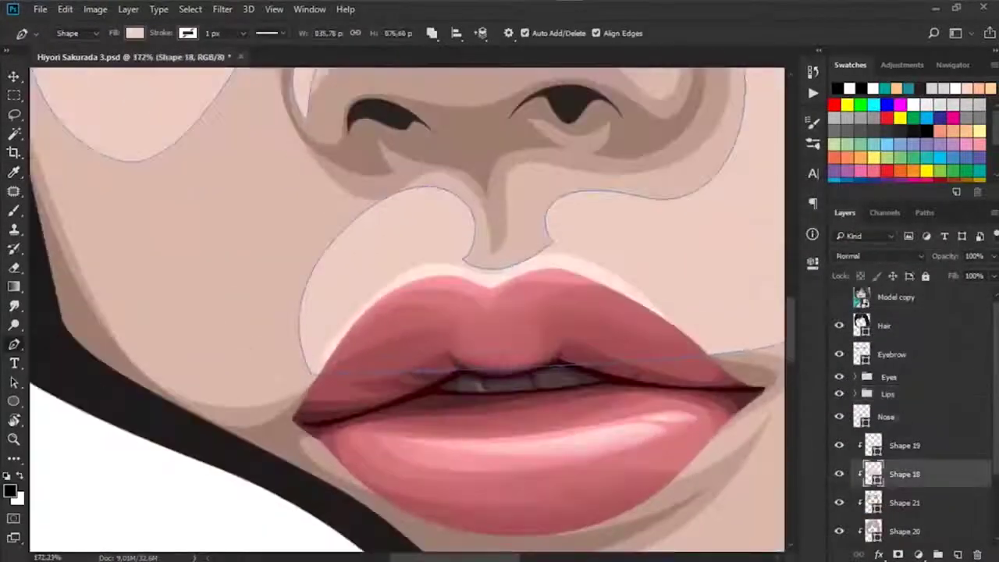
pyautogui.click(328, 364)
pyautogui.keyDown('ctrl'); pyautogui.click(337, 359); pyautogui.keyUp('ctrl')
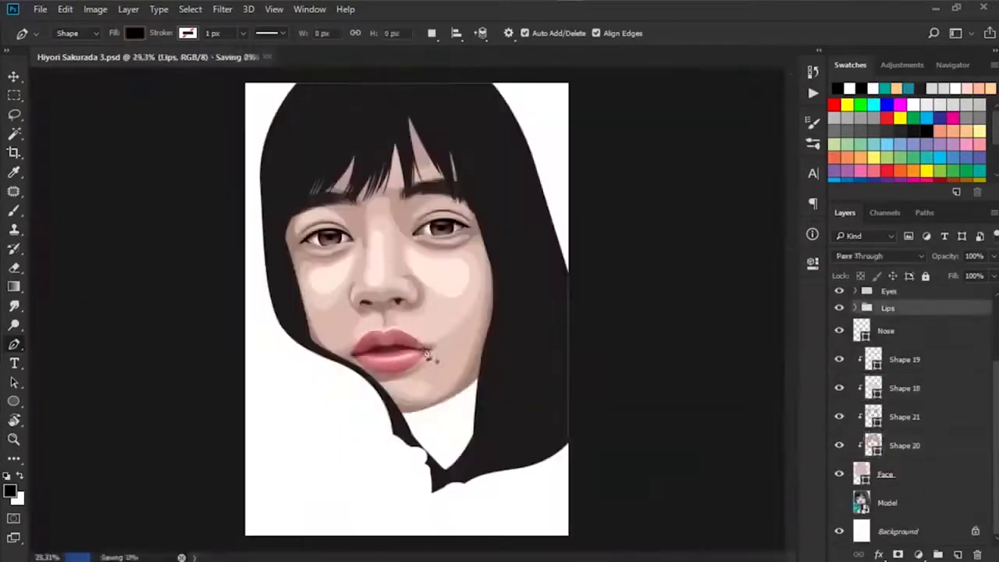
# - Compare the shaded vector portrait with the reference photo by toggling the Model copy layer's visibility
pyautogui.scroll(3, 446, 201)
pyautogui.scroll(-4, 248, 287)
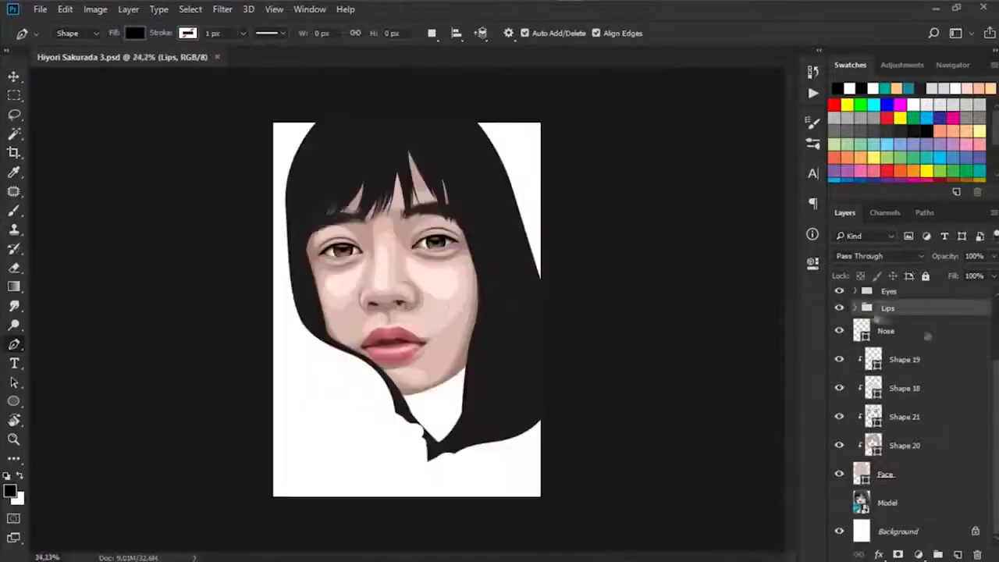
pyautogui.scroll(2, 898, 352)
pyautogui.click(839, 302)
pyautogui.click(841, 302)
pyautogui.click(841, 302)
pyautogui.click(840, 302)
pyautogui.scroll(5, 406, 351)
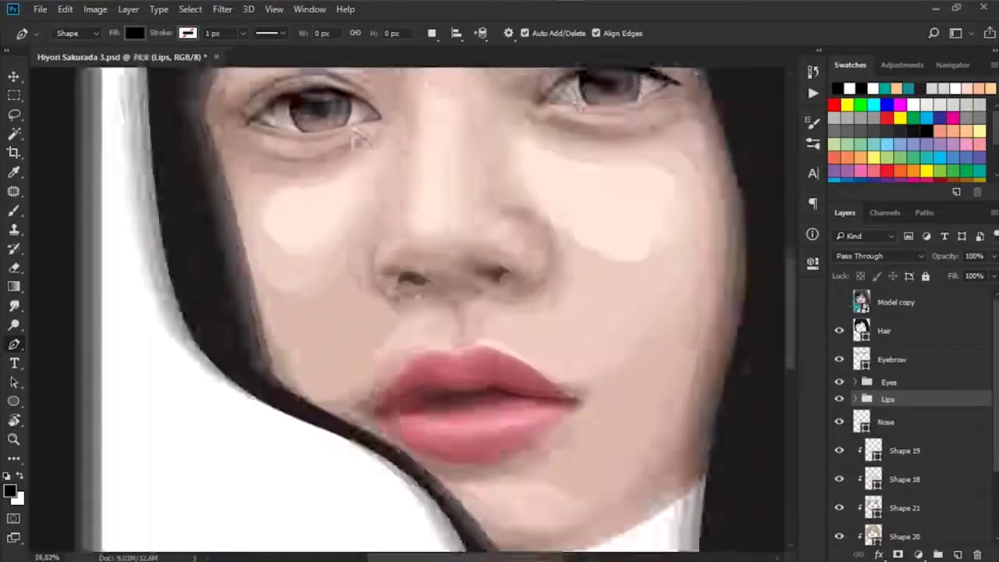
# - Extend Shape 18 with a contour from the left cheek highlight around the nose wing, above the lip and up the outer cheek
pyautogui.click(361, 367)
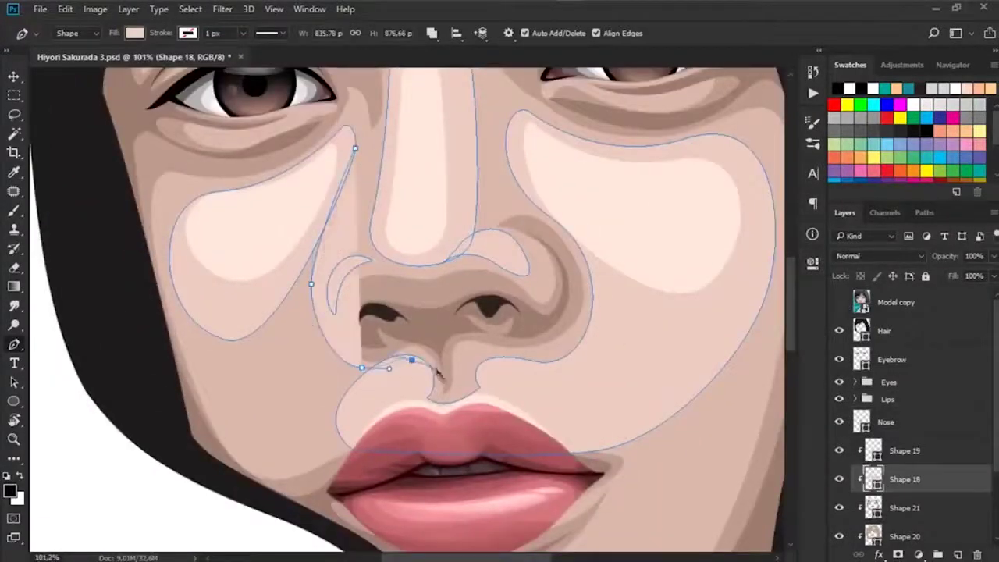
pyautogui.moveTo(411, 360); pyautogui.dragTo(439, 372)
pyautogui.moveTo(249, 434); pyautogui.dragTo(162, 380)
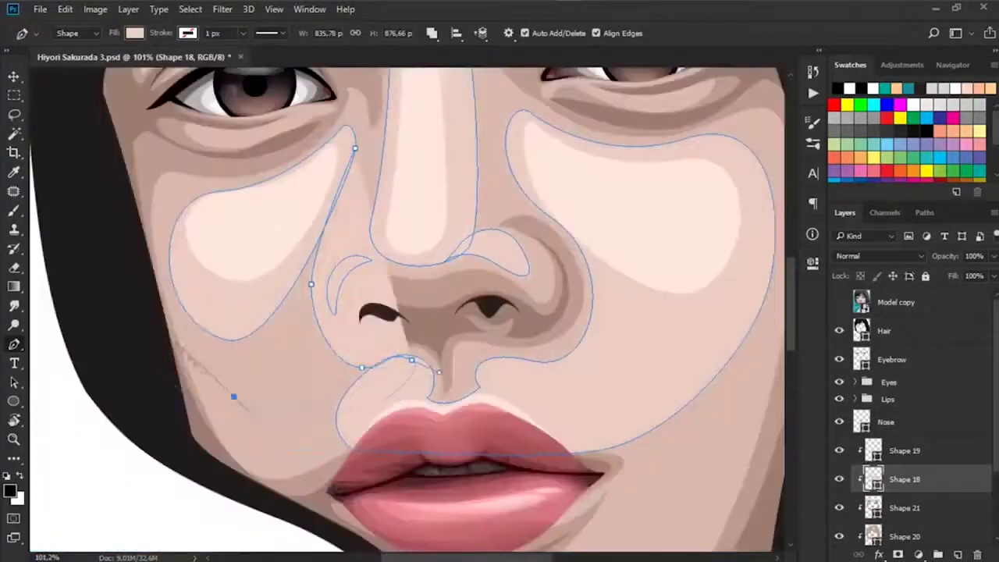
pyautogui.moveTo(216, 167); pyautogui.dragTo(161, 314)
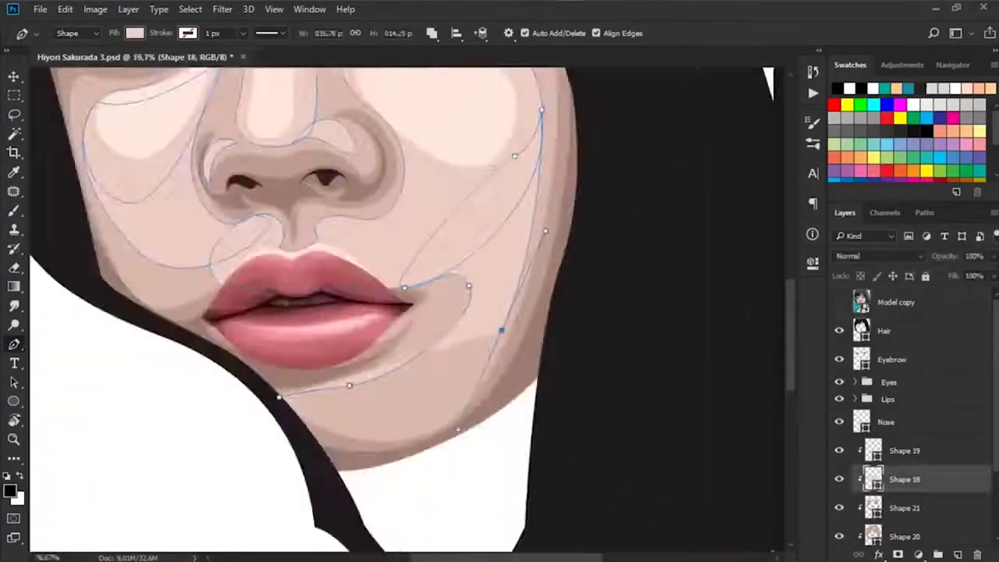
# - Check the Hair shape against the photo, refine its edge along the left side of the face and give it a dark brown fill
pyautogui.click(841, 303)
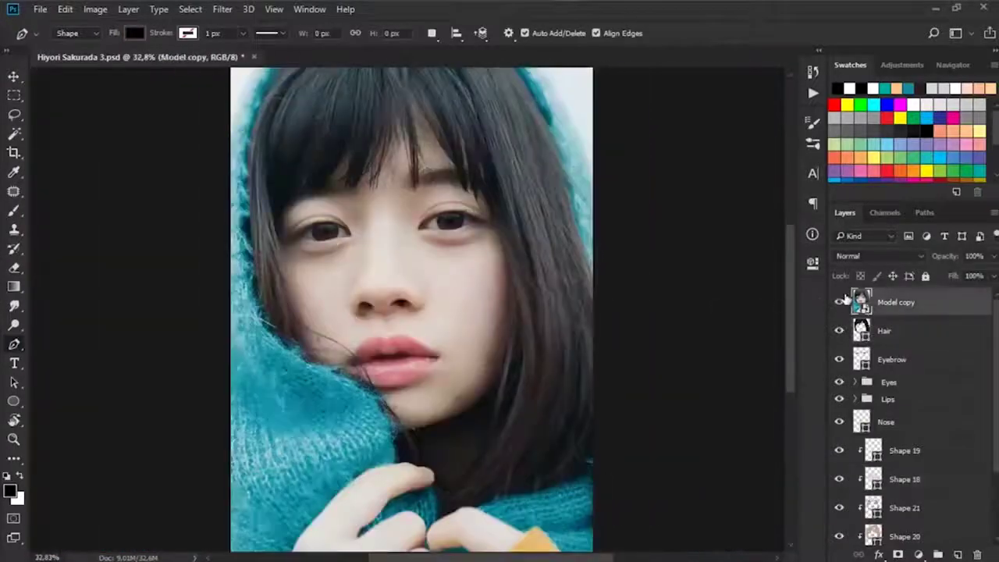
pyautogui.click(841, 303)
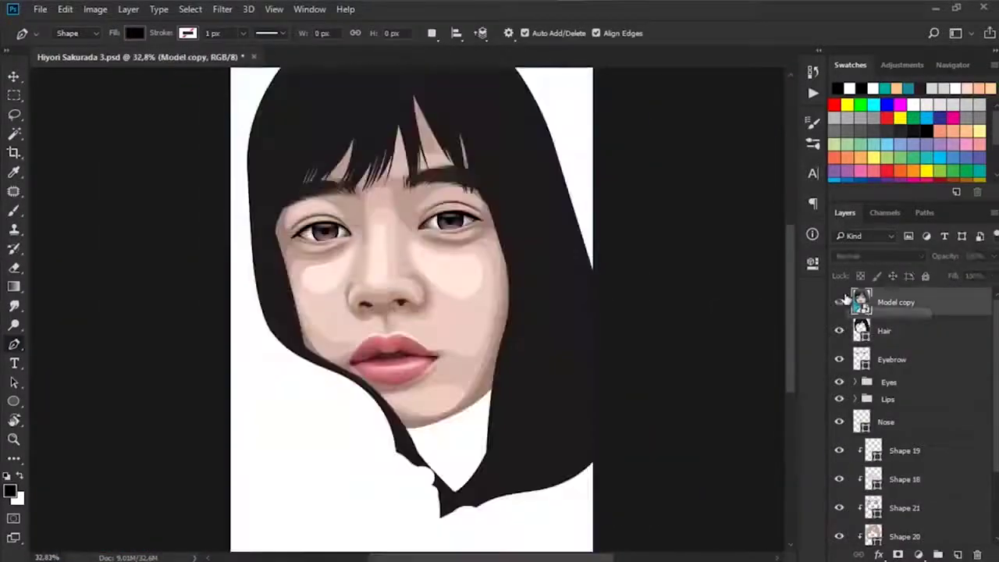
pyautogui.click(842, 303)
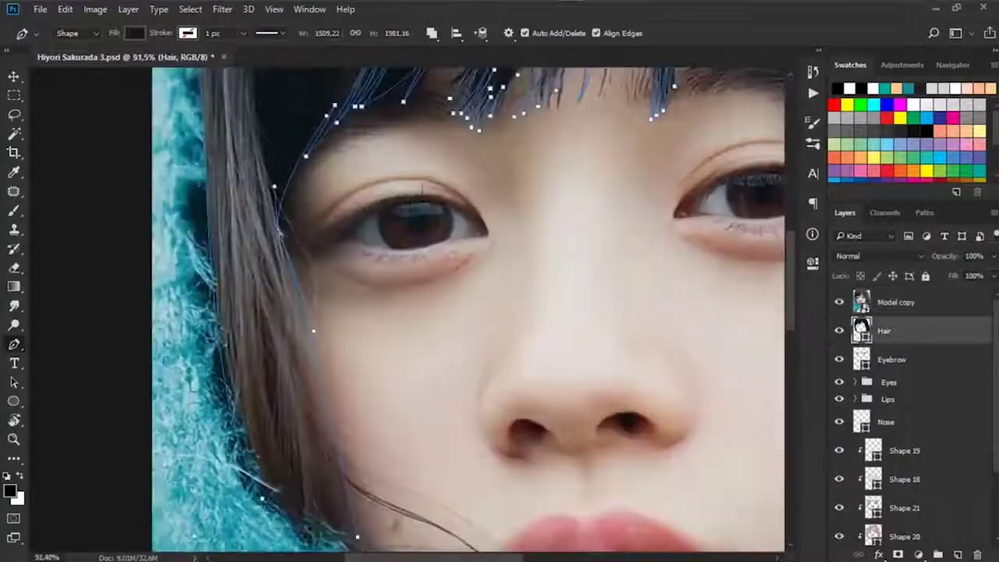
pyautogui.click(841, 303)
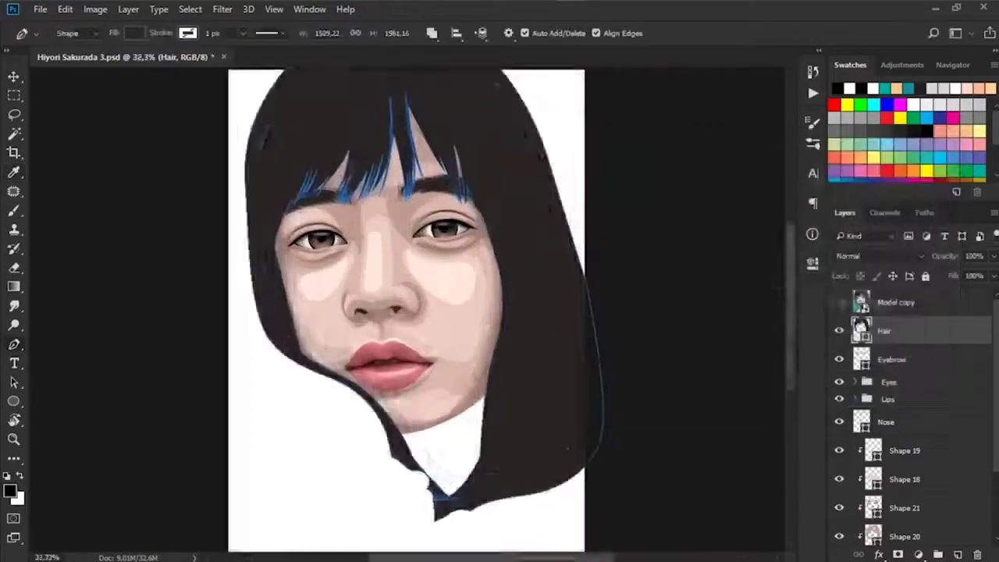
pyautogui.click(906, 170)
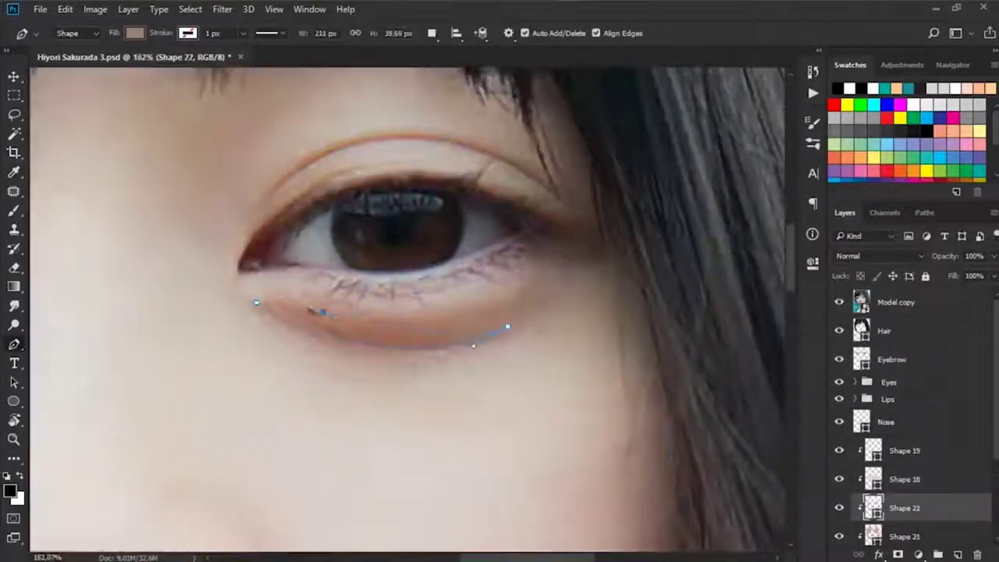
# - Add a combined contour to Shape 22 from the right eye's inner corner over the upper lid to the hair edge and back, checking it against the photo
pyautogui.click(431, 33)
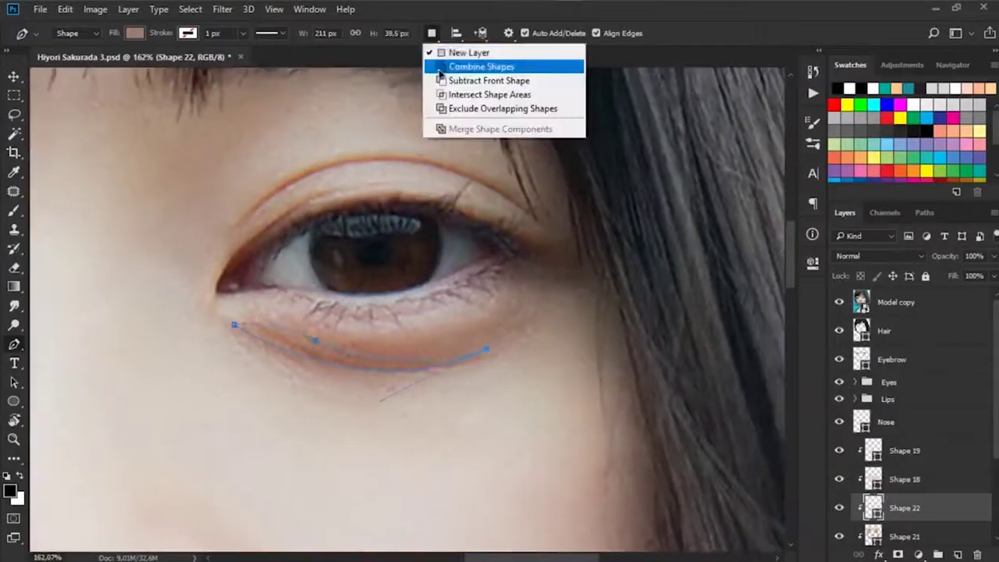
pyautogui.click(479, 65)
pyautogui.click(214, 284)
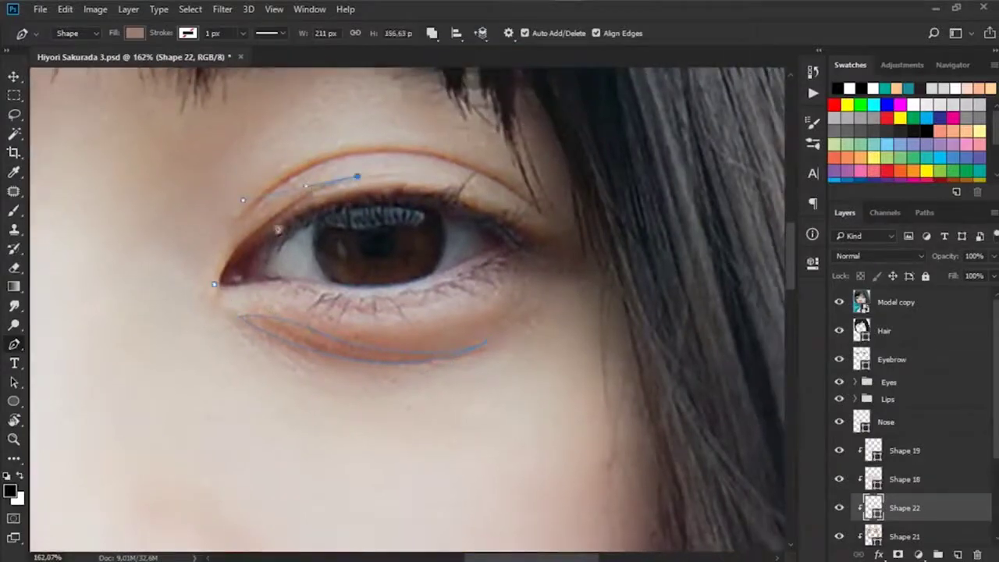
pyautogui.moveTo(568, 245); pyautogui.dragTo(572, 237)
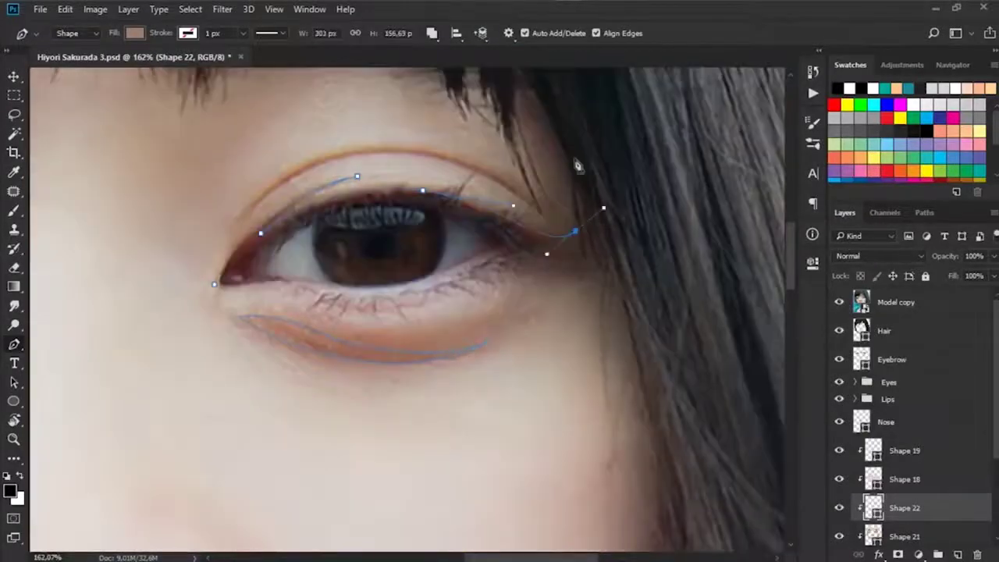
pyautogui.click(574, 158)
pyautogui.click(839, 302)
pyautogui.click(839, 302)
pyautogui.moveTo(578, 277); pyautogui.dragTo(529, 277)
pyautogui.click(839, 302)
pyautogui.click(840, 302)
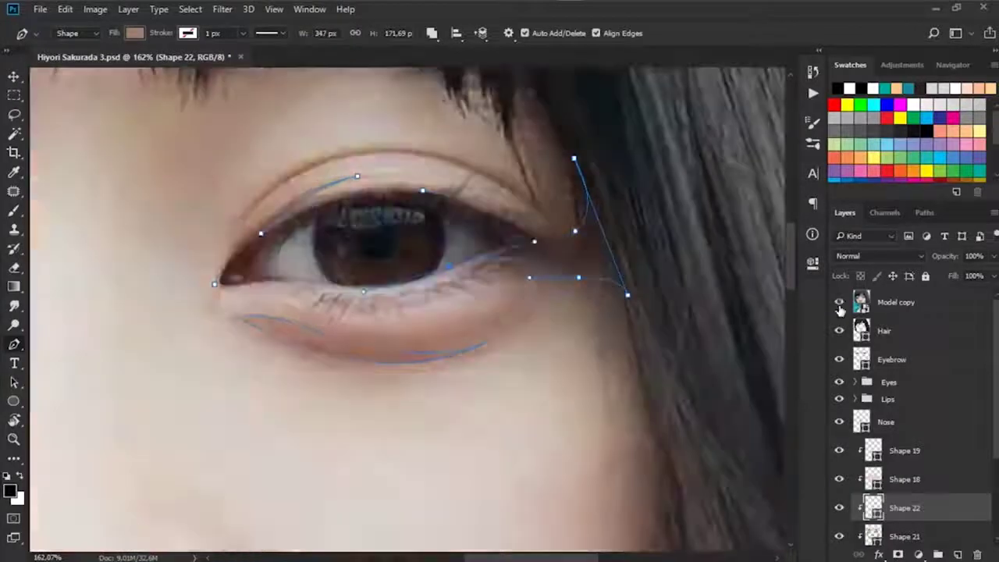
pyautogui.click(839, 303)
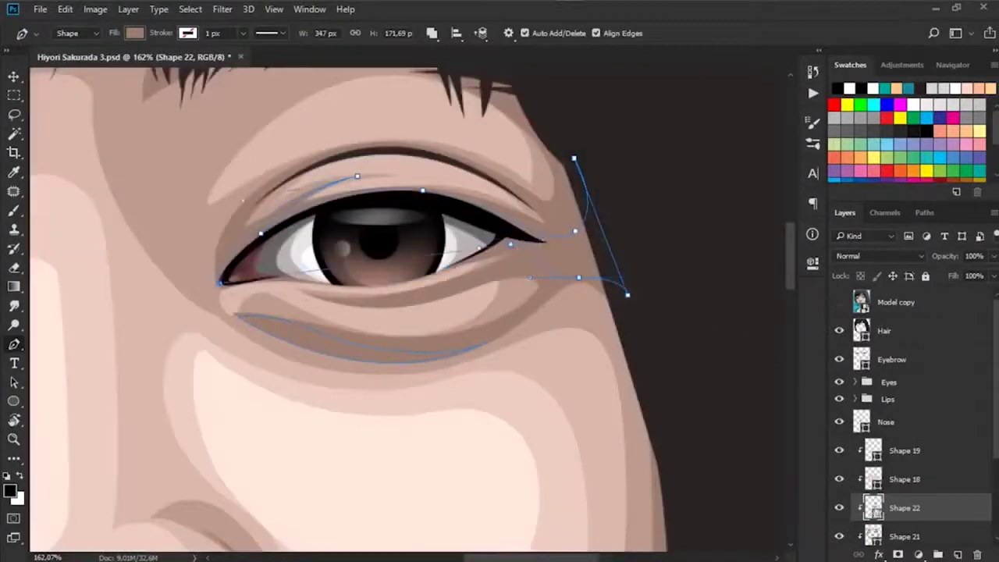
# - Darken Shape 22's fill to a greyish brown and extend it with a shadow contour along the left eye's lid crease and outer corner
pyautogui.doubleClick(873, 507)
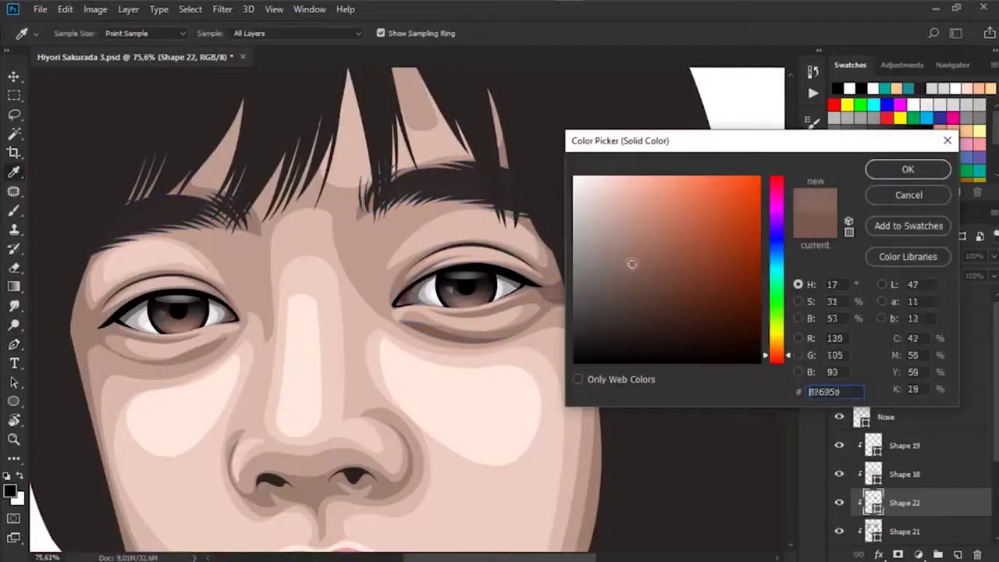
pyautogui.press('Return')
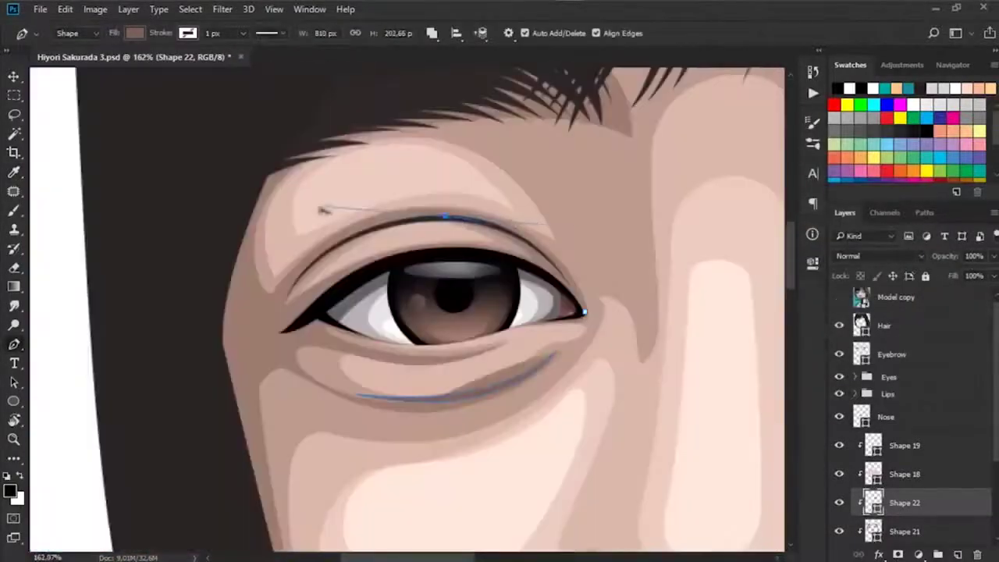
pyautogui.moveTo(272, 317); pyautogui.dragTo(258, 317)
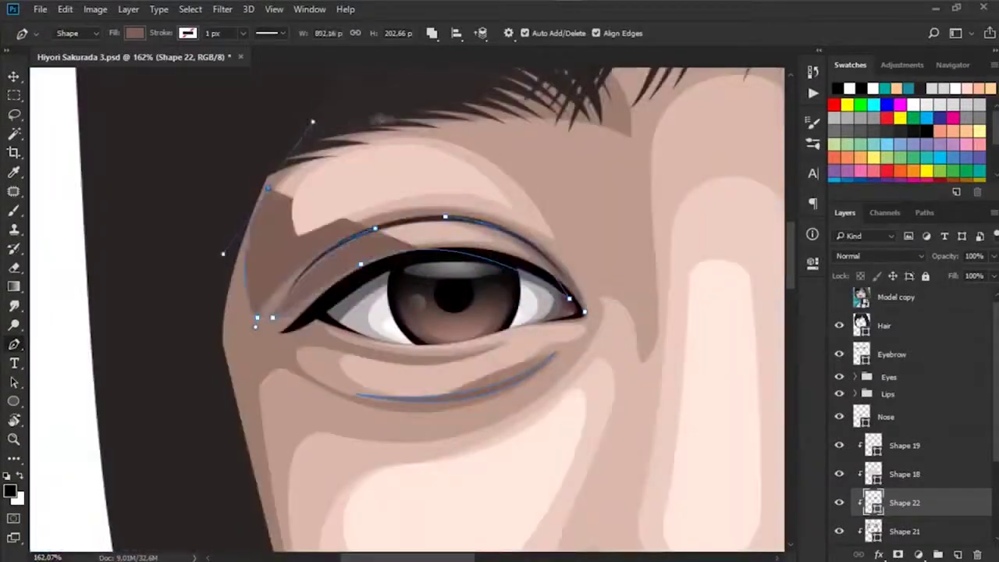
pyautogui.moveTo(451, 103); pyautogui.dragTo(143, 270)
pyautogui.moveTo(263, 356); pyautogui.dragTo(307, 349)
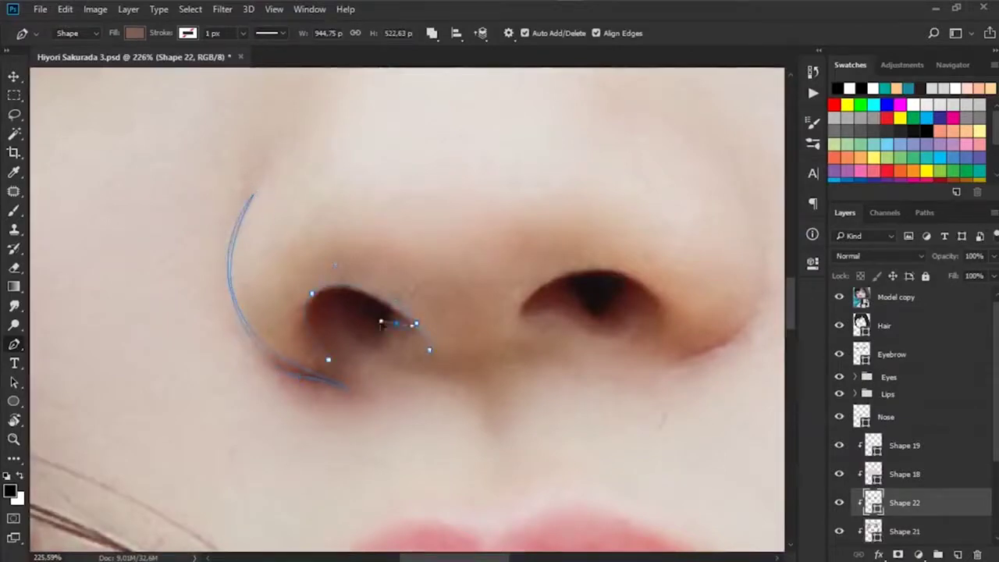
# - Trace a Shape 22 shadow contour around the right nostril over the photo
pyautogui.hscroll(3, 406, 337)
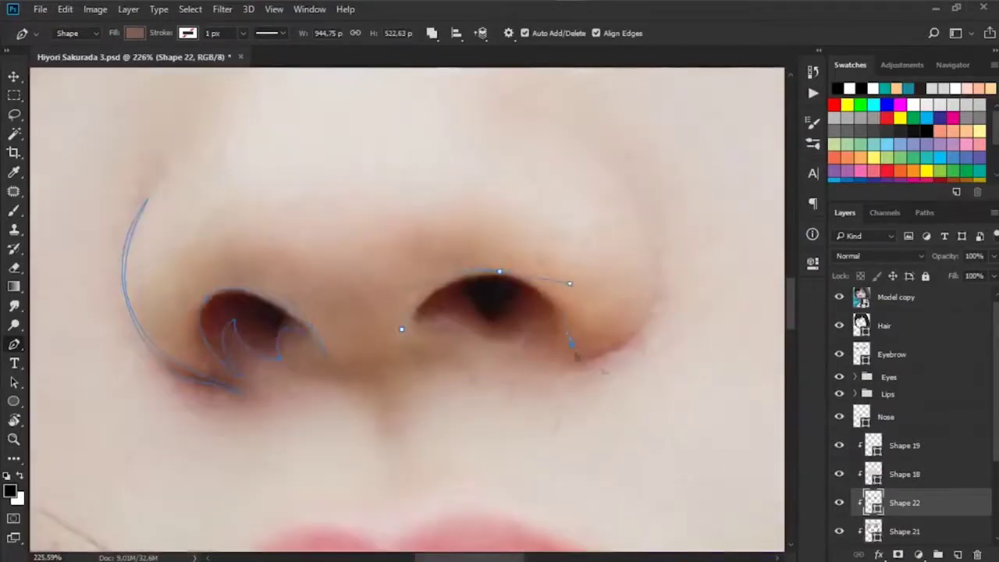
pyautogui.click(577, 356)
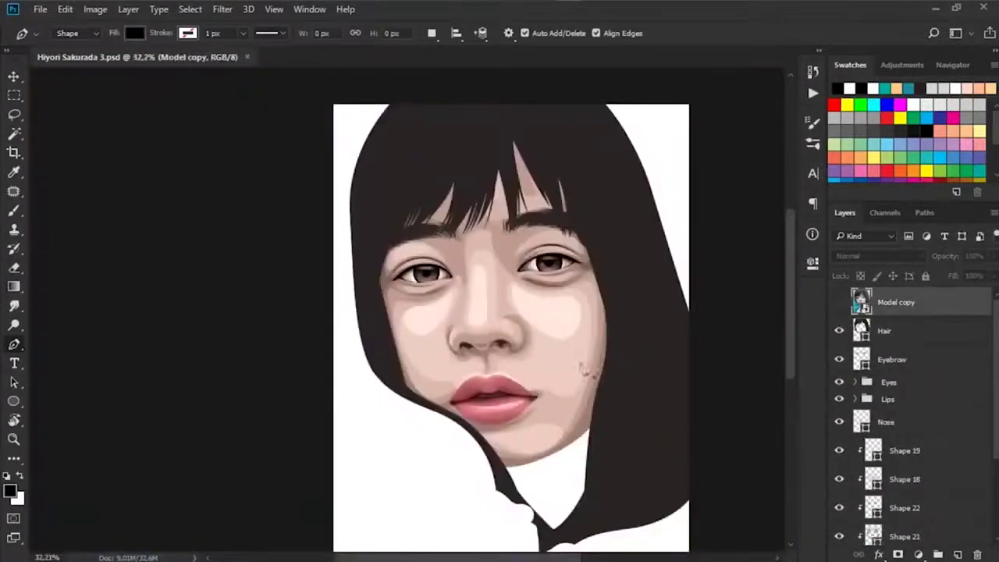
# - Refine the edge of Shape 18 beside the right mouth corner and up the outer cheek
pyautogui.click(839, 302)
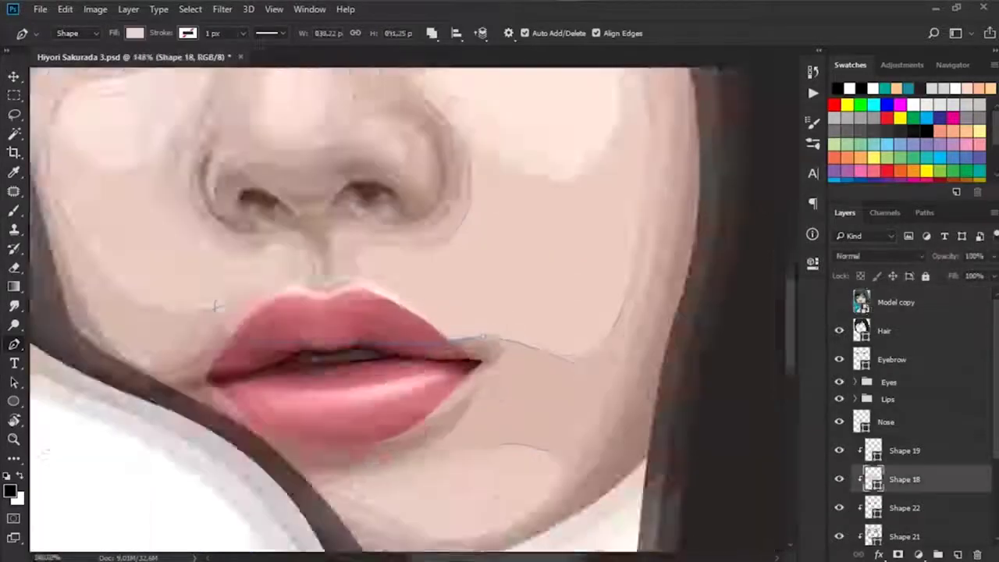
pyautogui.scroll(-3, 704, 344)
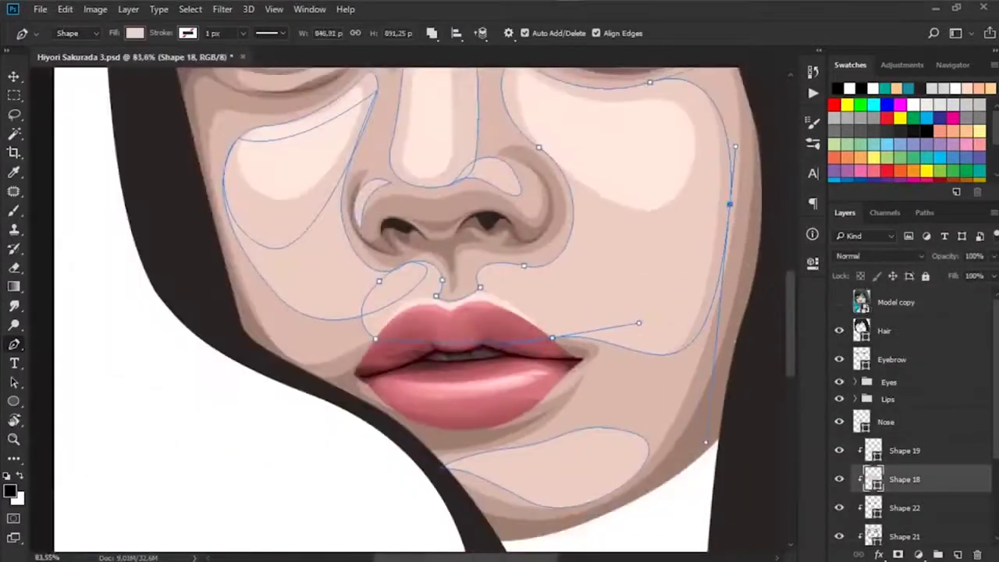
pyautogui.scroll(-2, 731, 217)
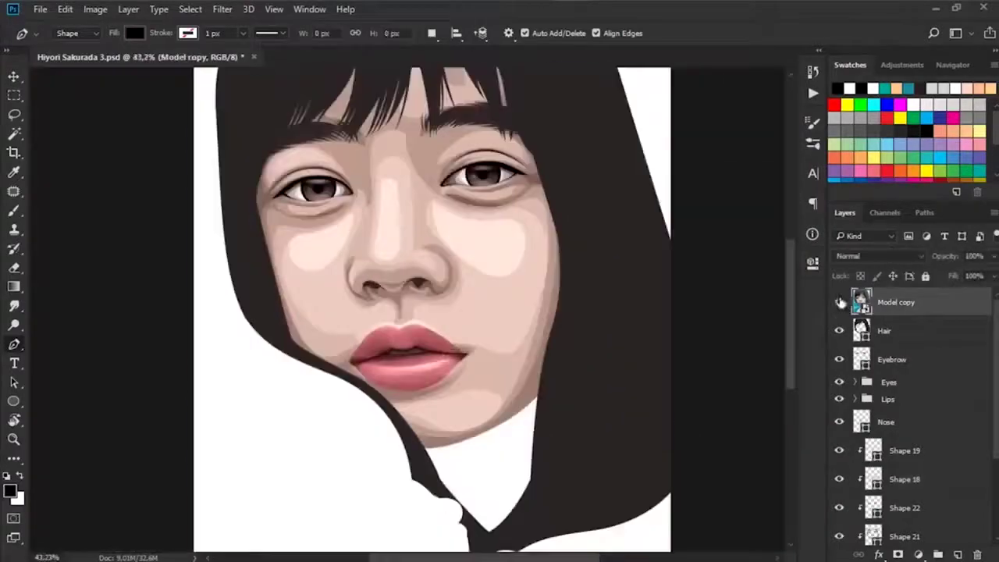
# - Compare the whole shaded portrait with the reference photo by toggling the Model copy layer's visibility
pyautogui.click(840, 302)
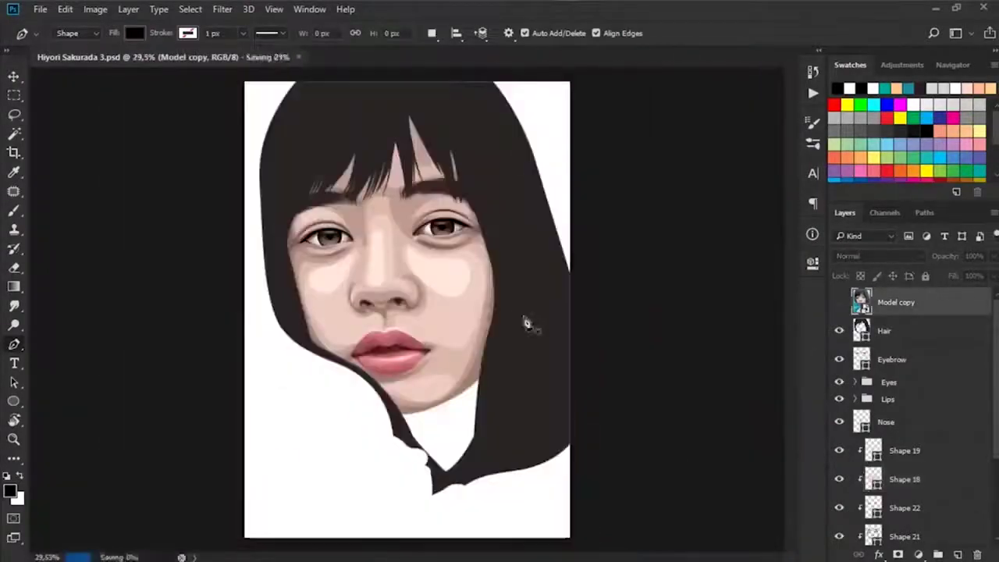
pyautogui.click(840, 302)
pyautogui.click(839, 301)
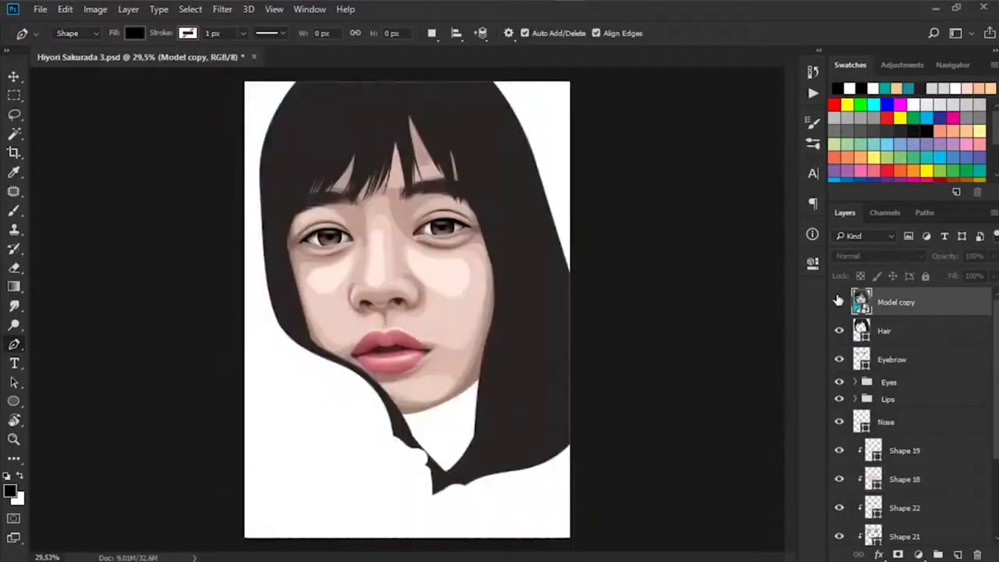
pyautogui.click(839, 301)
pyautogui.click(839, 301)
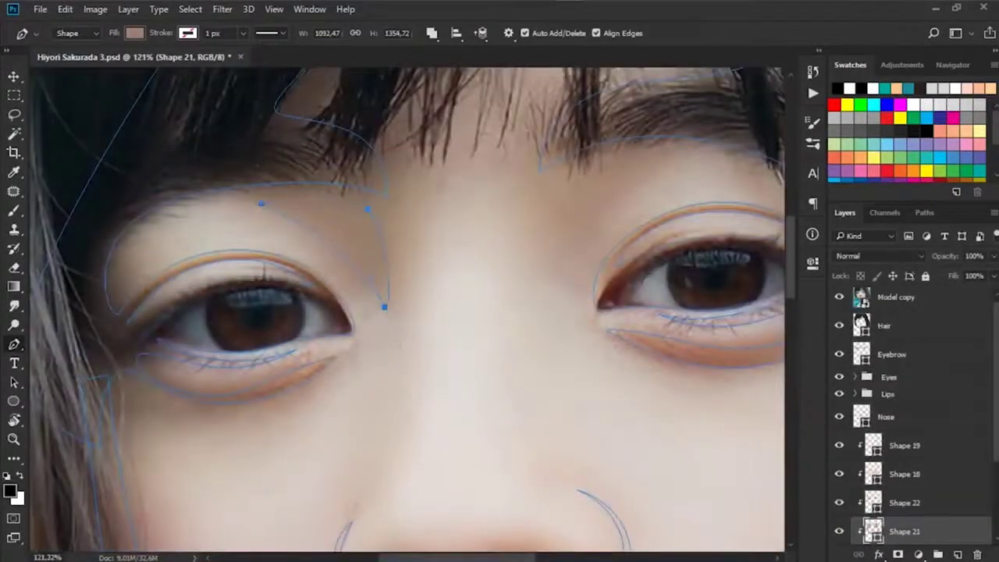
# - Extend Shape 20 with a contour down the left side of the nose to the nose wing and compare it with the photo
pyautogui.hscroll(5, 319, 301)
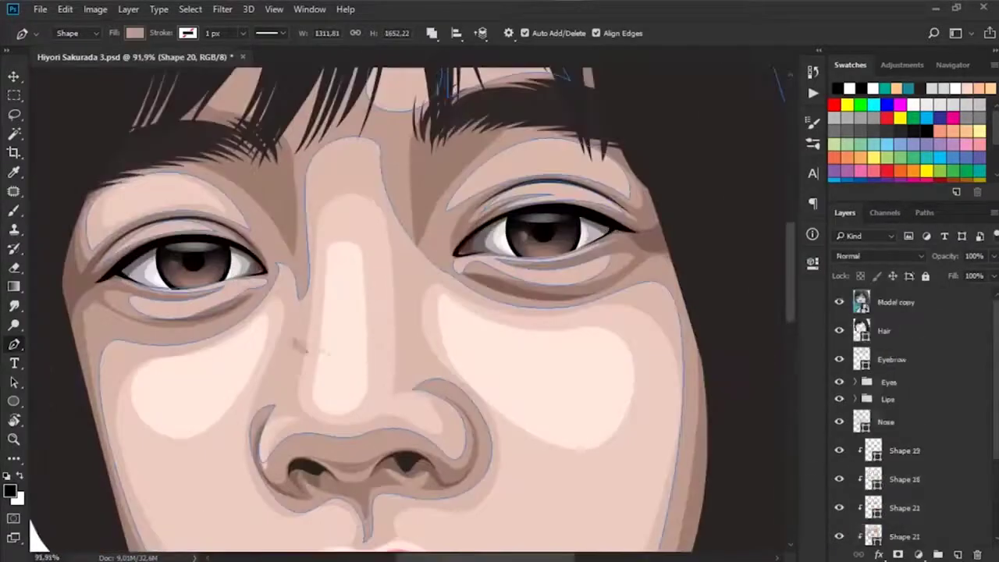
pyautogui.moveTo(304, 291); pyautogui.dragTo(268, 370)
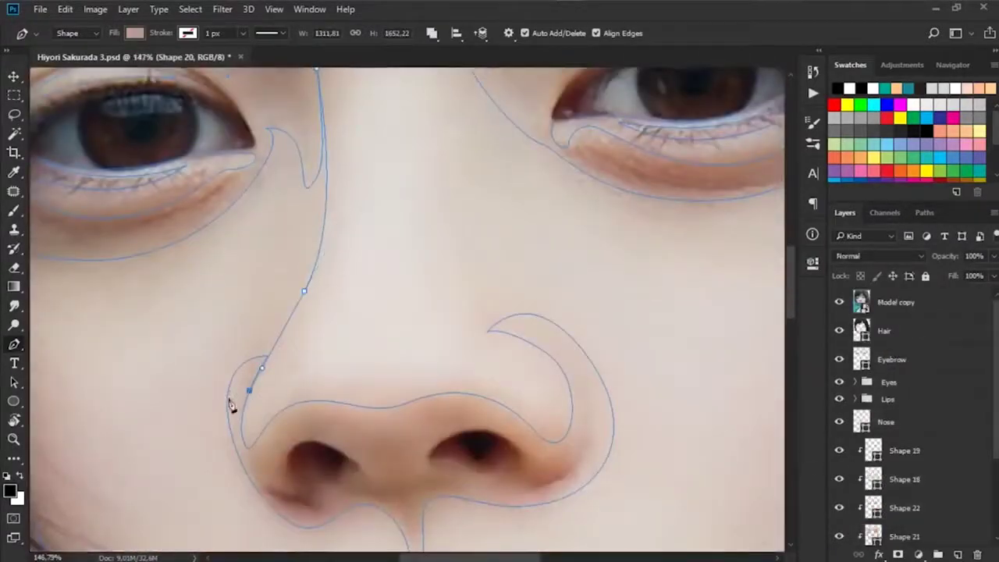
pyautogui.scroll(3, 406, 312)
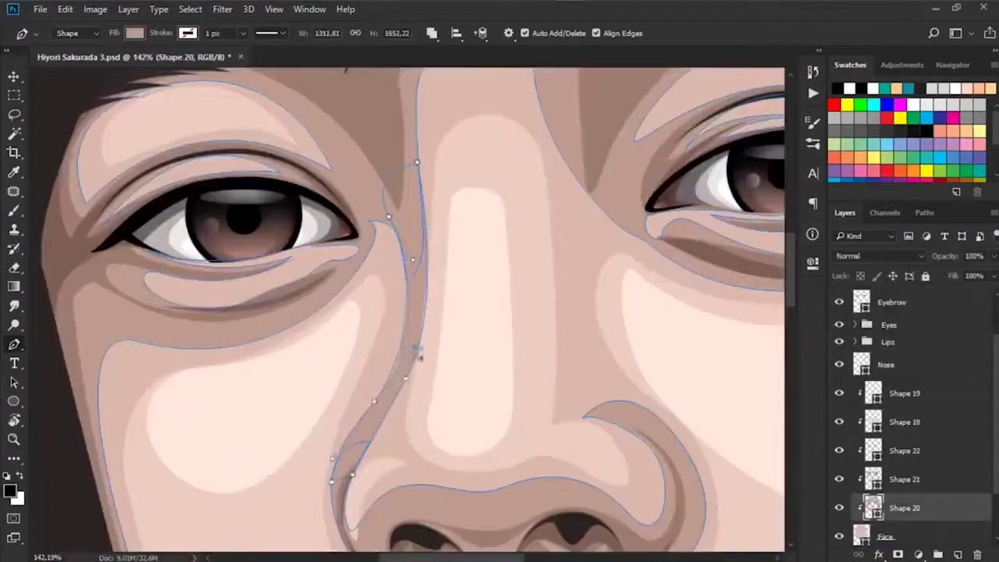
pyautogui.moveTo(398, 378); pyautogui.dragTo(340, 456)
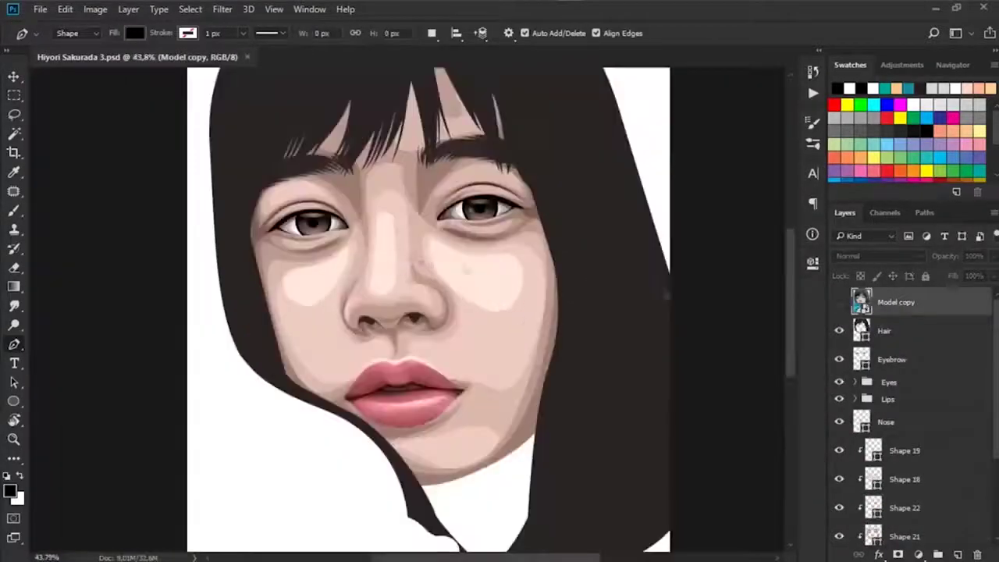
pyautogui.click(839, 302)
pyautogui.click(839, 302)
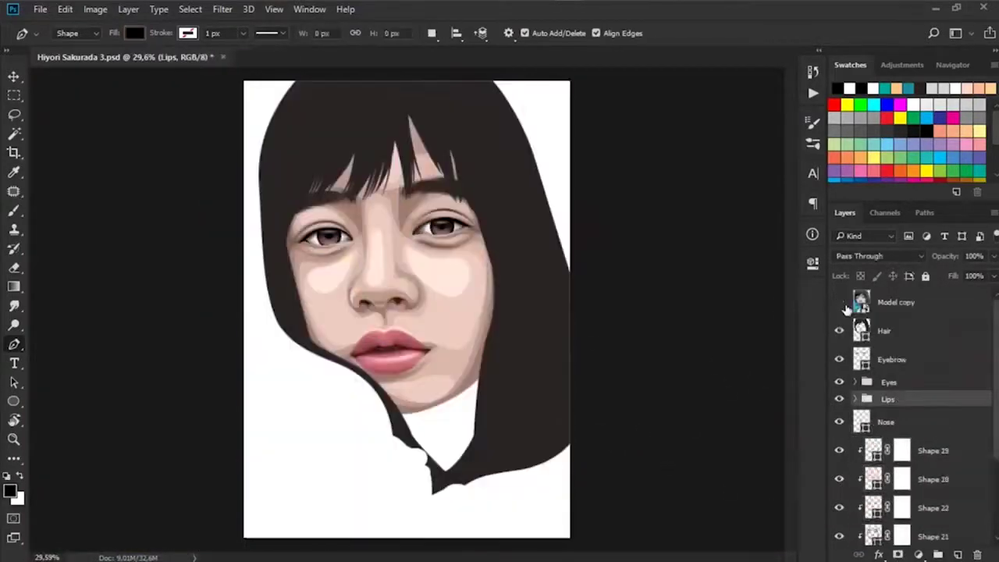
# - Extend Shape 22 with shadow contours along the jaw under the chin and beneath the lower lip
pyautogui.scroll(3, 447, 368)
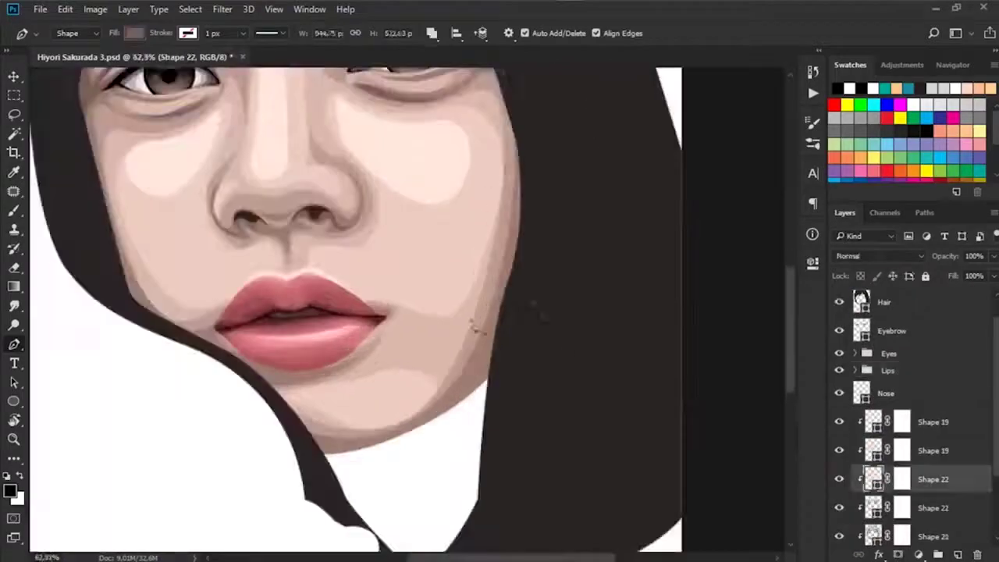
pyautogui.scroll(2, 475, 328)
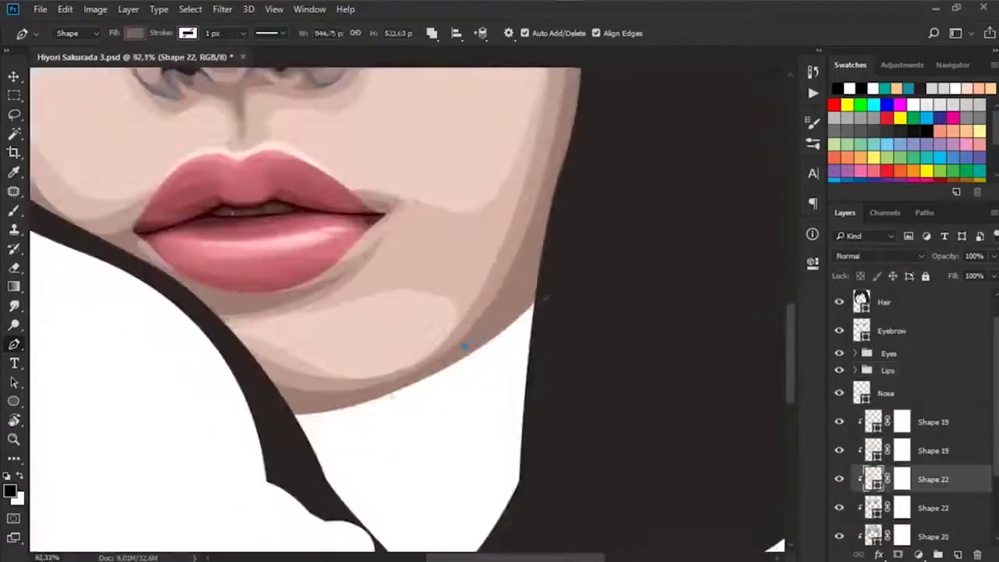
pyautogui.scroll(2, 405, 312)
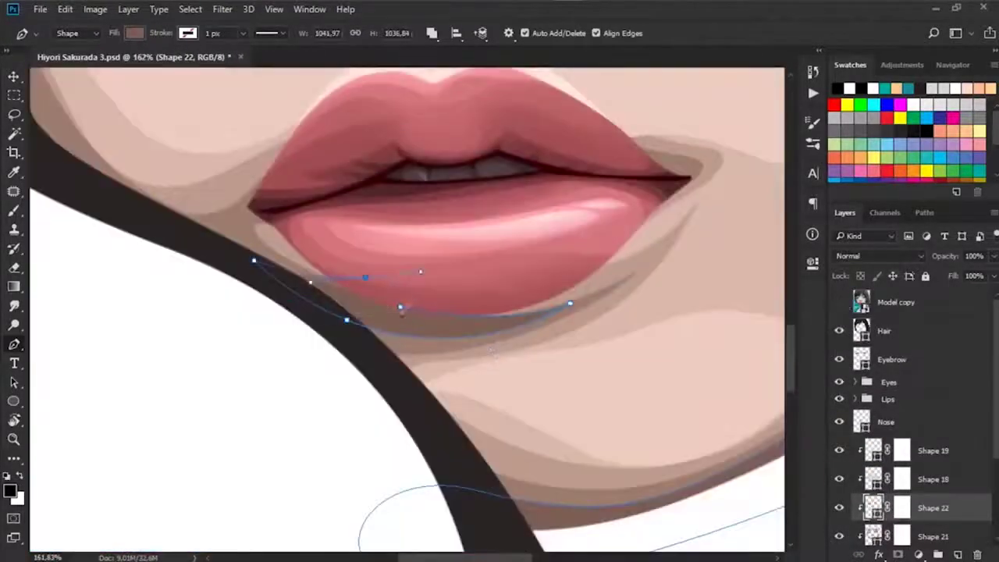
pyautogui.moveTo(247, 228); pyautogui.dragTo(309, 314)
pyautogui.scroll(-3, 394, 205)
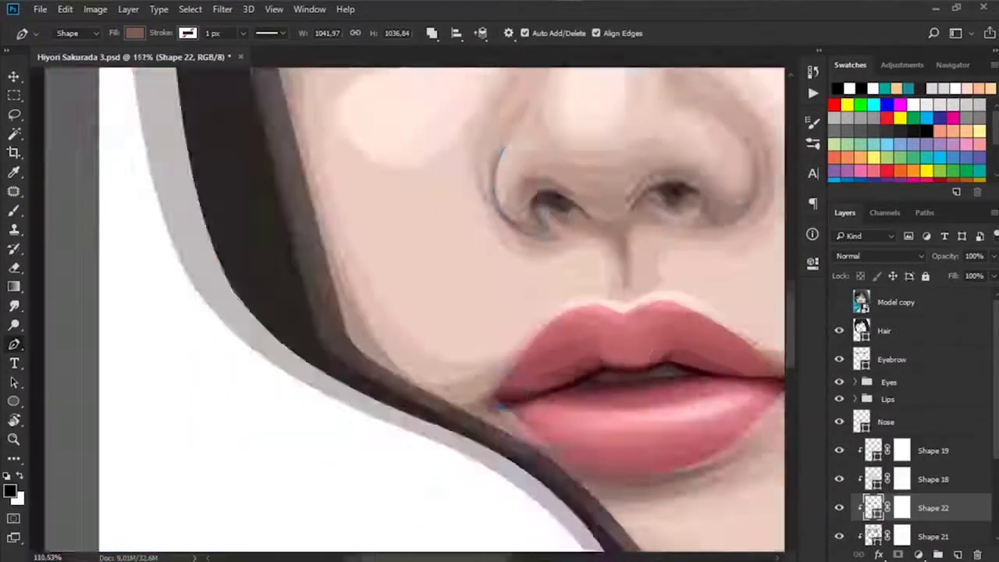
pyautogui.scroll(3, 394, 205)
pyautogui.hotkey('alt', '.')
pyautogui.scroll(-5, 294, 424)
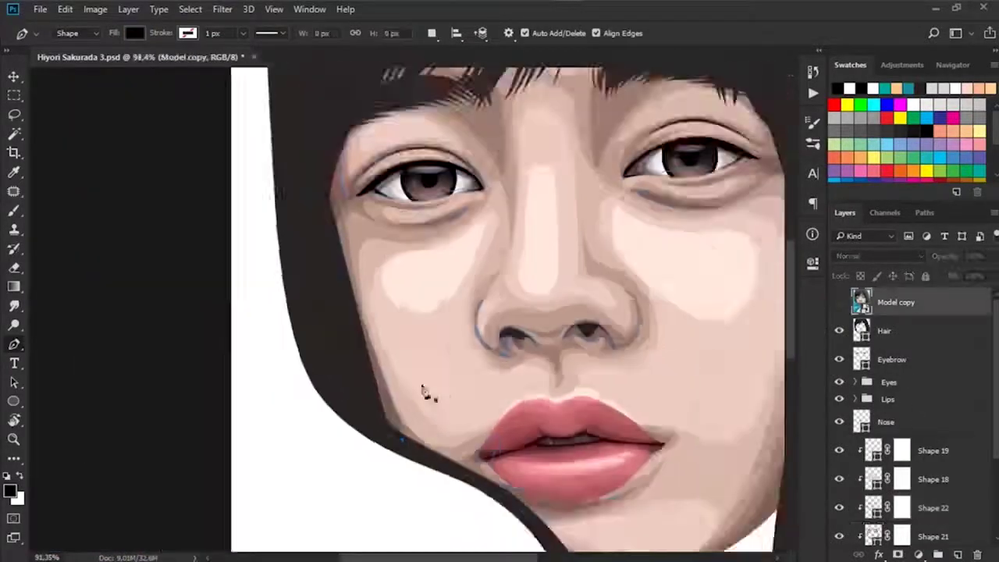
pyautogui.scroll(3, 499, 401)
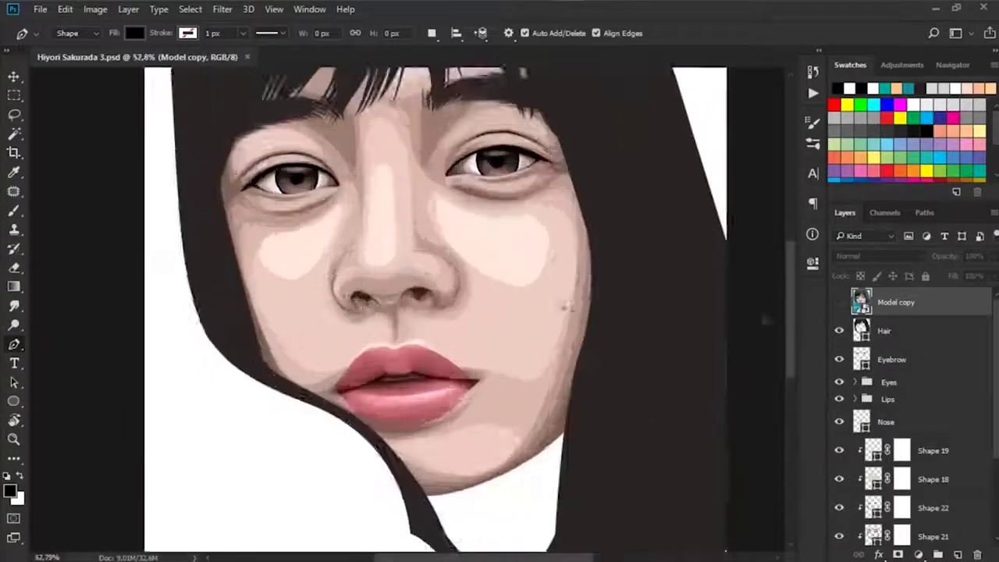
# - Refine Shape 20's upper edge across the nose tip and check the nose shading against the photo
pyautogui.keyDown('ctrl'); pyautogui.click(380, 319); pyautogui.keyUp('ctrl')
pyautogui.scroll(4, 381, 319)
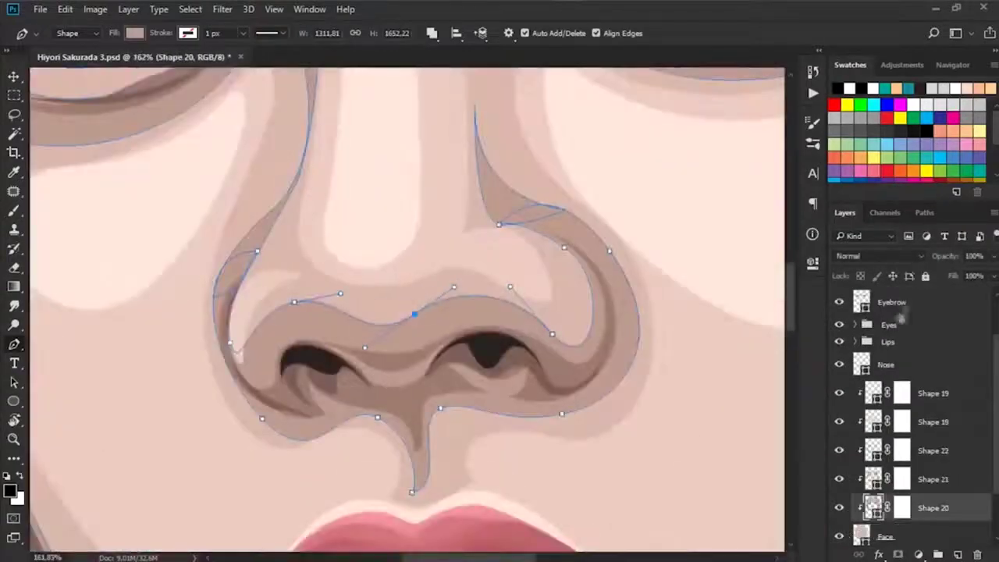
pyautogui.scroll(-5, 414, 313)
pyautogui.scroll(2, 913, 352)
pyautogui.click(839, 302)
pyautogui.click(839, 302)
# - Add a contour to Shape 18 that reshapes the highlight on the left nose wing
pyautogui.scroll(4, 386, 327)
pyautogui.keyDown('ctrl'); pyautogui.click(385, 326); pyautogui.keyUp('ctrl')
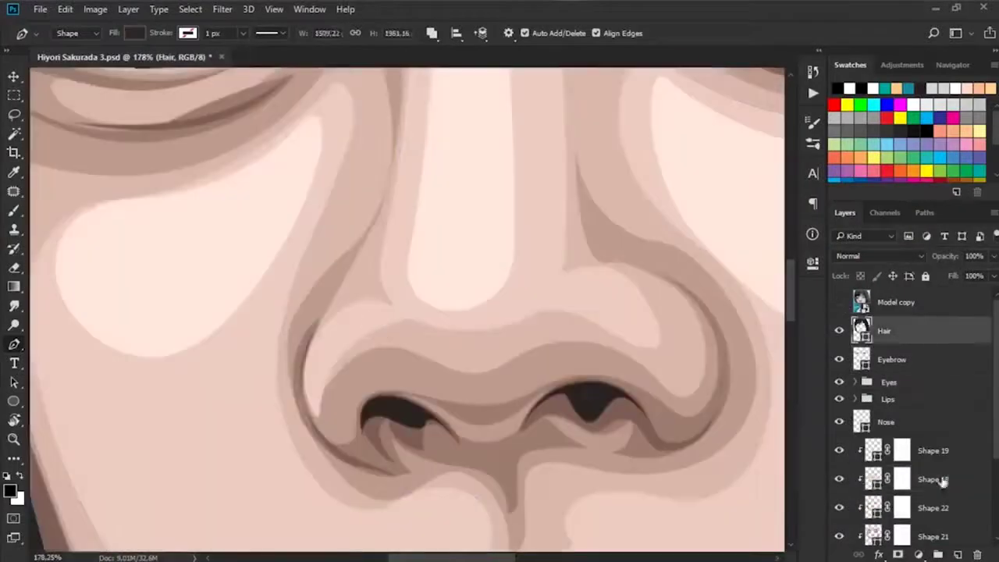
pyautogui.keyDown('ctrl'); pyautogui.click(356, 357); pyautogui.keyUp('ctrl')
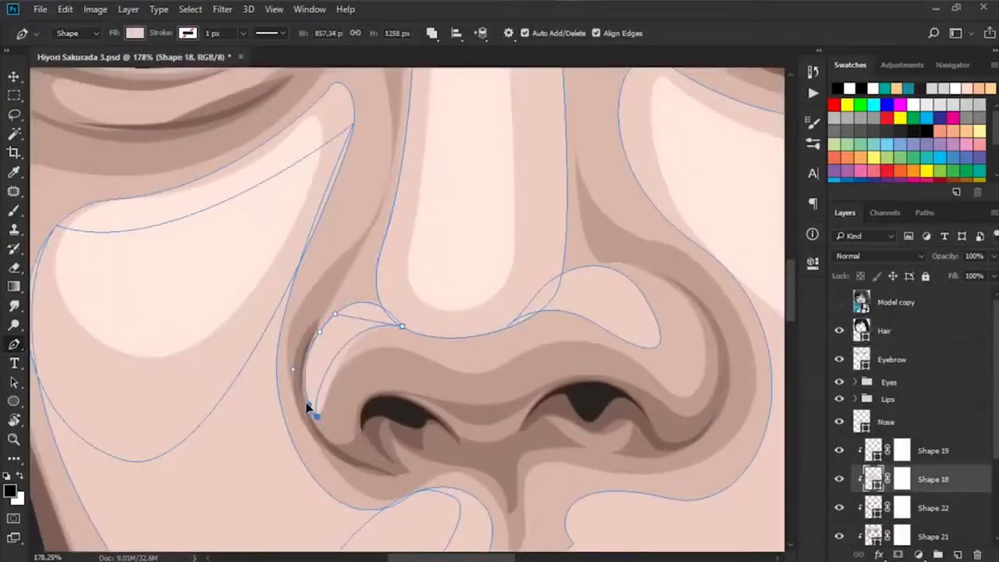
pyautogui.scroll(-5, 414, 313)
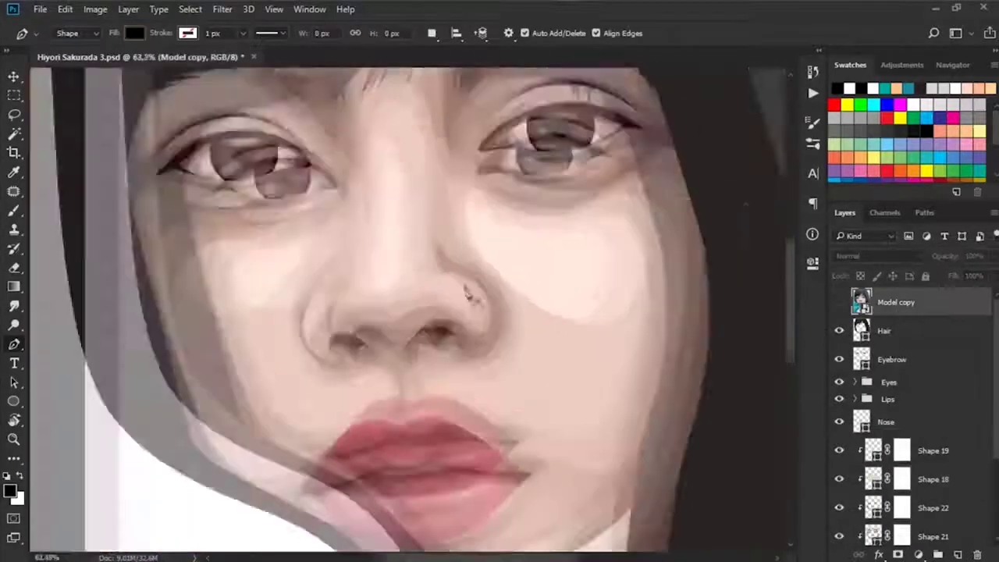
# - Compare the refined nose and cheek shading with the reference photo using the Model copy layer's visibility
pyautogui.click(839, 302)
pyautogui.scroll(5, 386, 289)
pyautogui.click(840, 302)
pyautogui.click(896, 302)
pyautogui.scroll(-5, 526, 334)
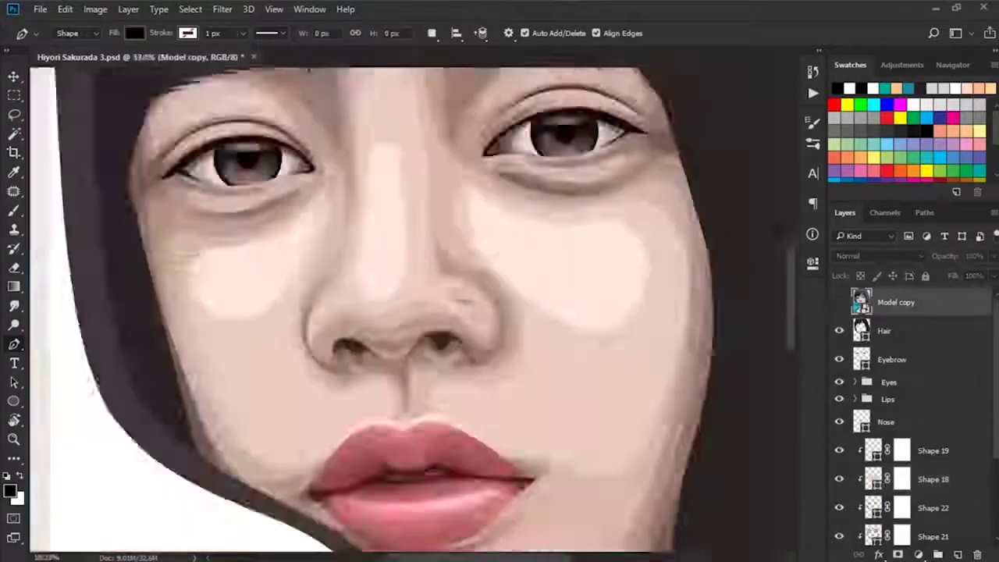
# - Soften the cheek and nose highlights of Shape 19 by brushing black at 40% opacity on its layer mask
pyautogui.click(902, 450)
pyautogui.press('b')
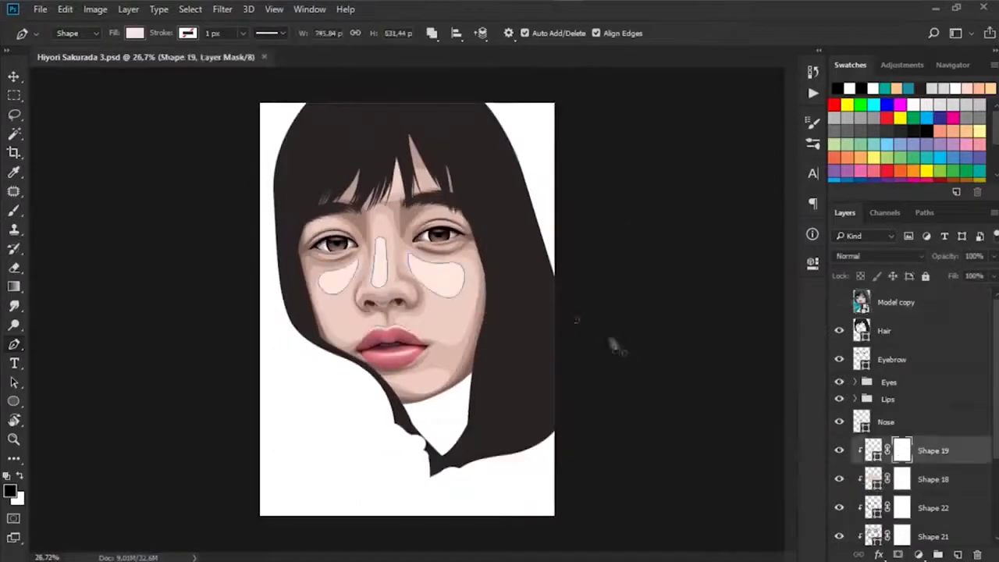
pyautogui.scroll(4, 446, 325)
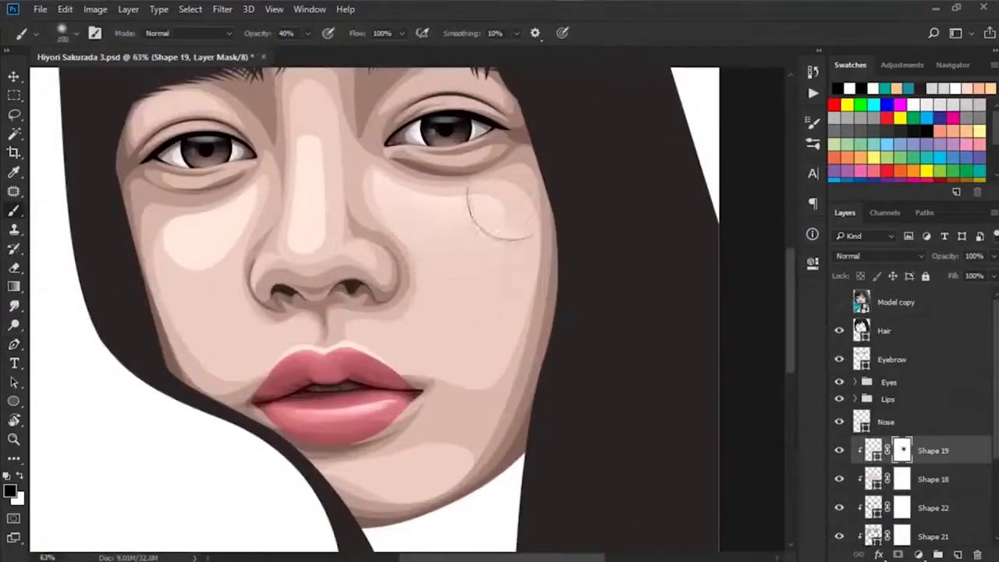
pyautogui.scroll(-3, 413, 234)
pyautogui.scroll(3, 355, 184)
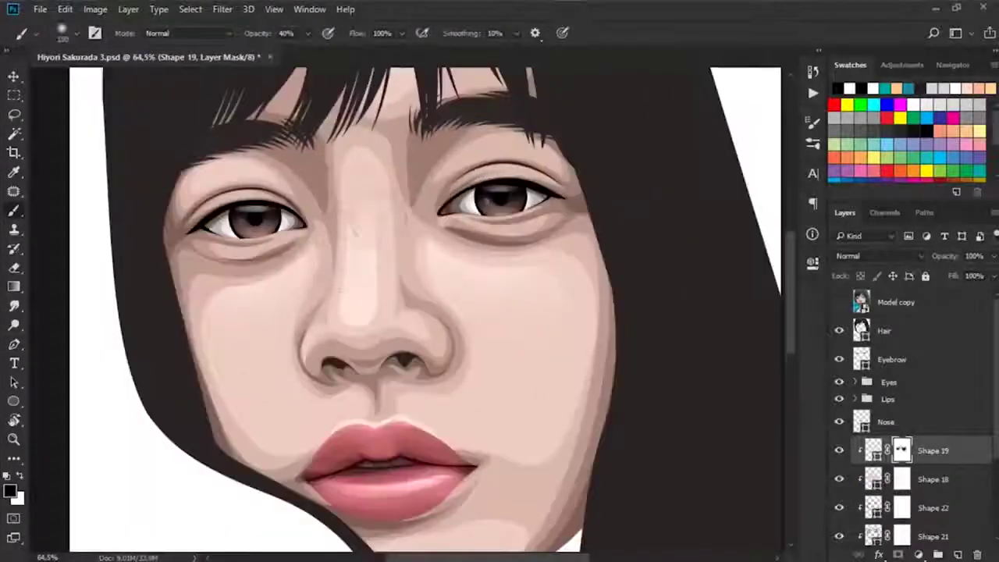
# - Soften Shape 18's highlight edges around the cheeks, nose and jaw on its layer mask with a 150 px brush
pyautogui.scroll(-1, 457, 289)
pyautogui.hotkey('alt', '[')
pyautogui.press(']')
pyautogui.press(']')
pyautogui.scroll(1, 468, 367)
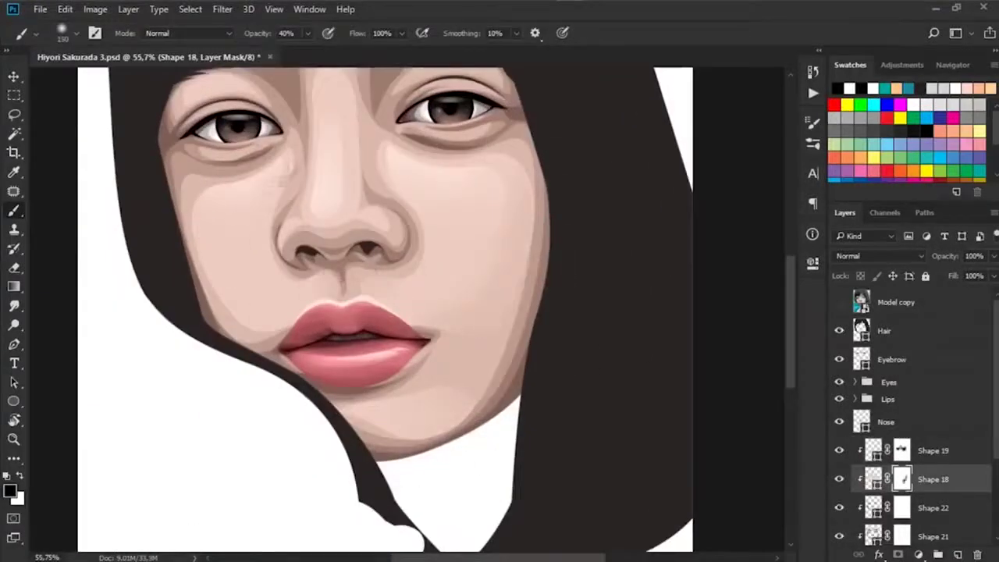
pyautogui.scroll(2, 461, 336)
pyautogui.scroll(-2, 460, 336)
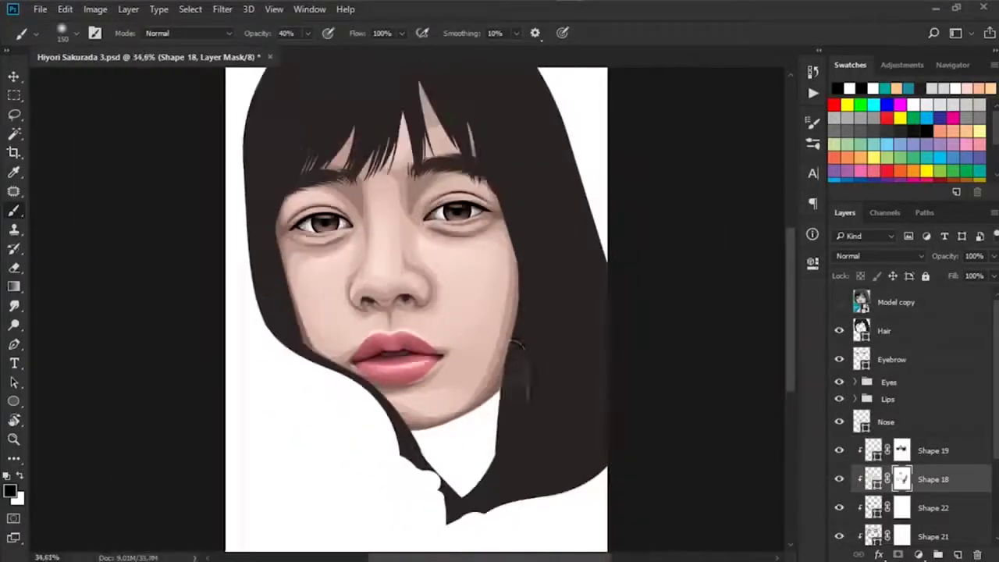
pyautogui.scroll(2, 461, 335)
pyautogui.scroll(2, 528, 335)
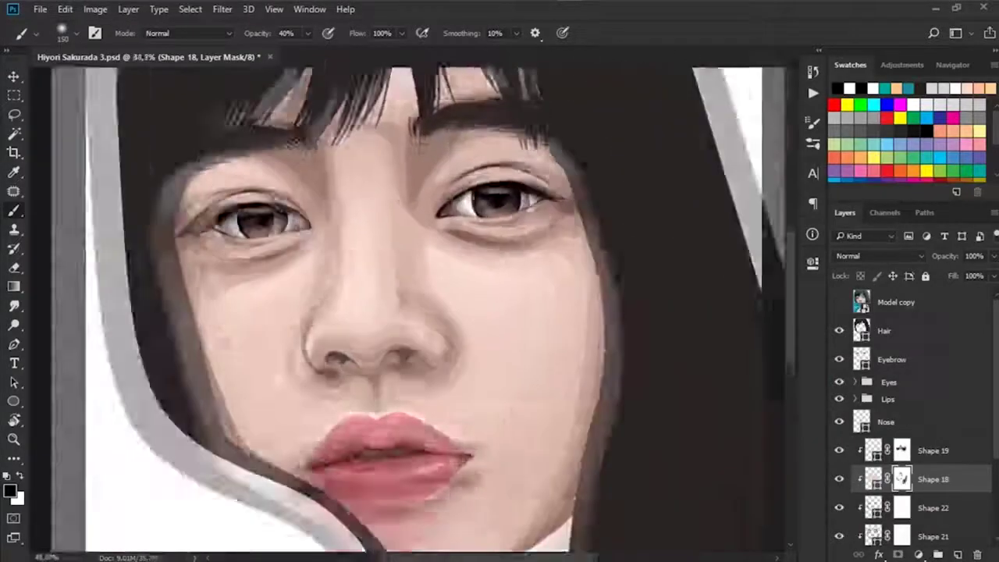
# - Refine Shape 18's highlight contour on the eyelid below the right-hand eyebrow and soften it on the layer mask
pyautogui.press('p')
pyautogui.scroll(3, 527, 203)
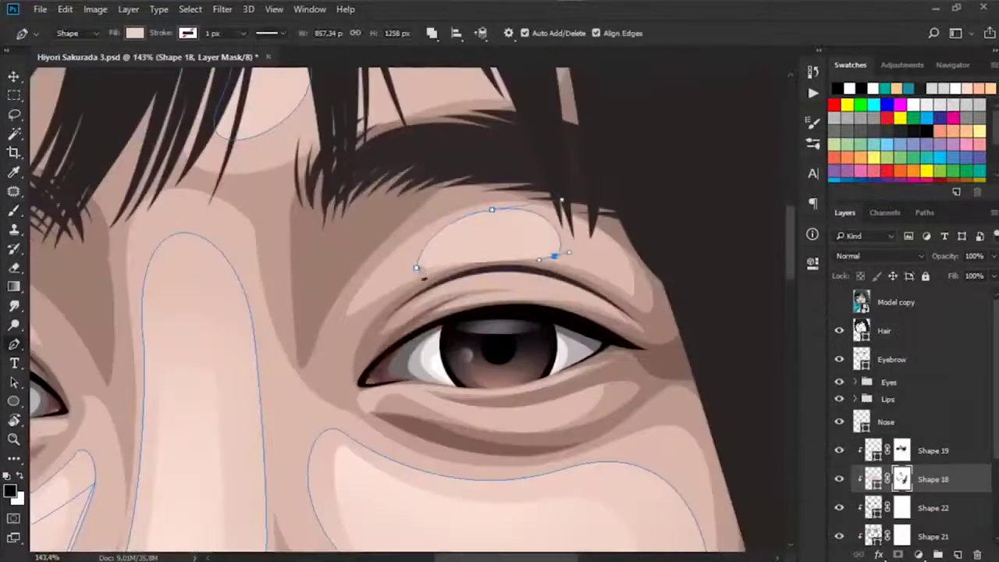
pyautogui.press('b')
pyautogui.scroll(-3, 406, 312)
pyautogui.scroll(1, 406, 312)
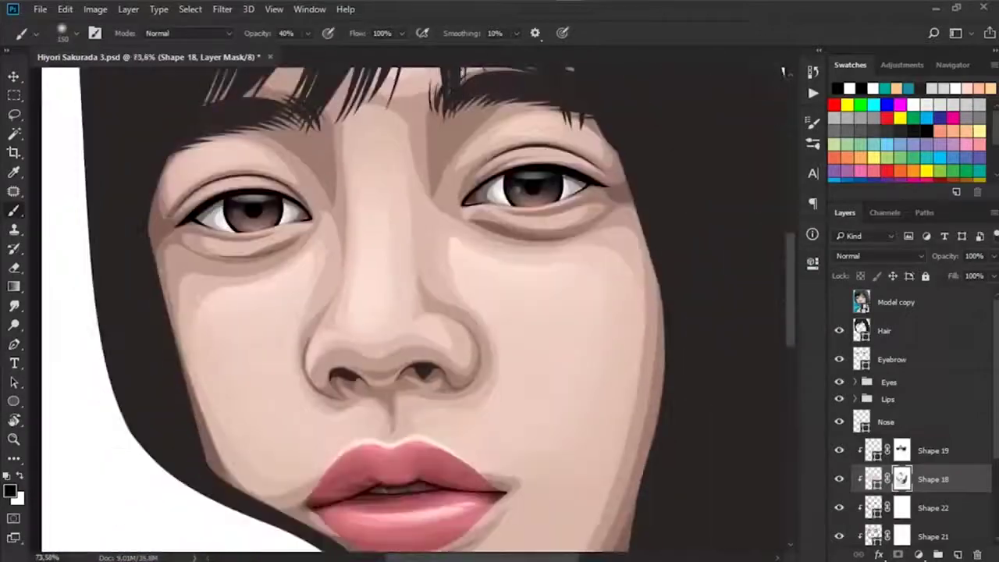
# - Refine Shape 22's shadow contour beneath the left-hand eye and soften its ends on the layer mask
pyautogui.click(902, 507)
pyautogui.scroll(4, 180, 230)
pyautogui.press('p')
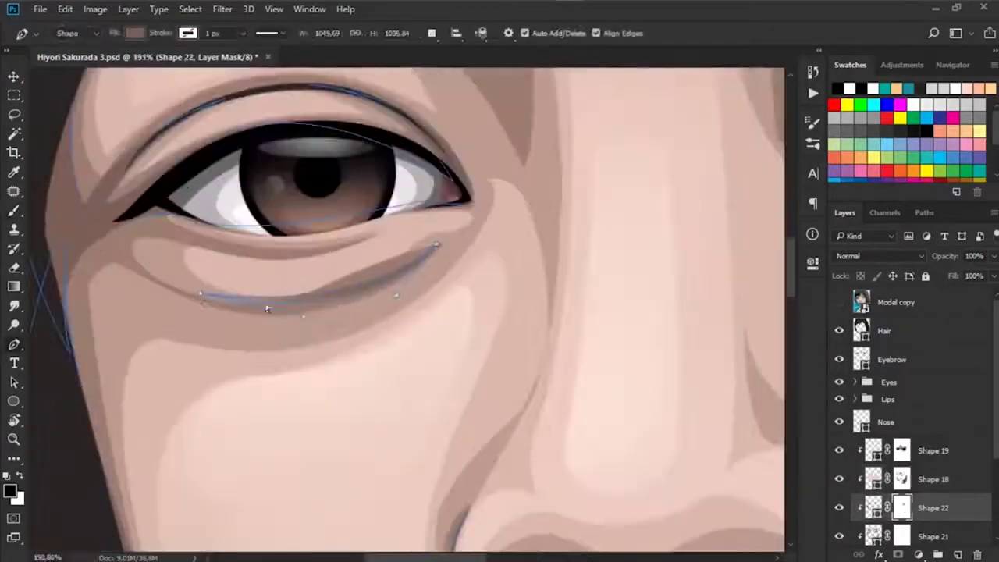
pyautogui.scroll(-4, 379, 330)
pyautogui.scroll(2, 401, 323)
pyautogui.press('b')
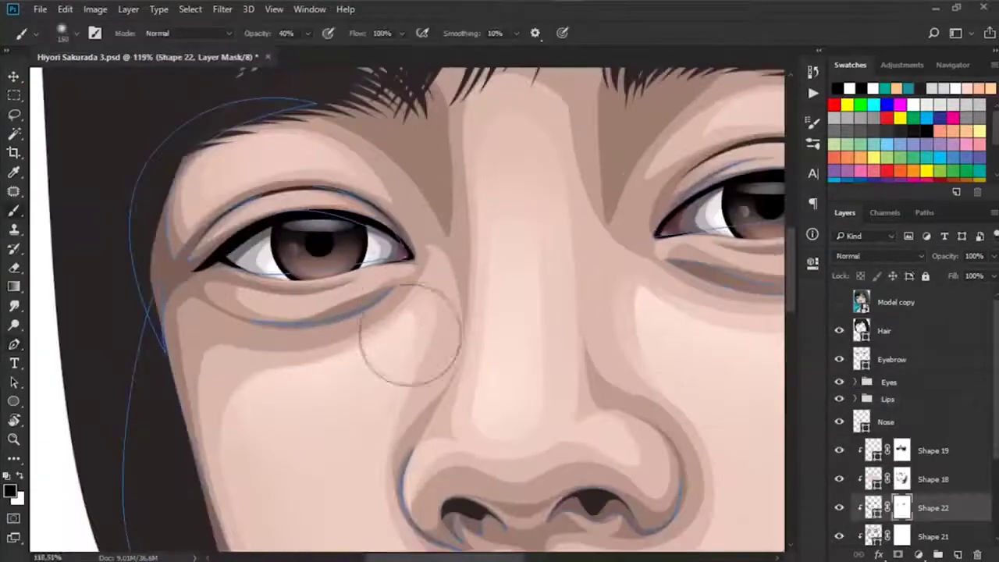
# - Fade Shape 22's shadows around the nostrils and nose wings on its layer mask with a 90 px brush
pyautogui.scroll(-3, 242, 72)
pyautogui.scroll(3, 273, 312)
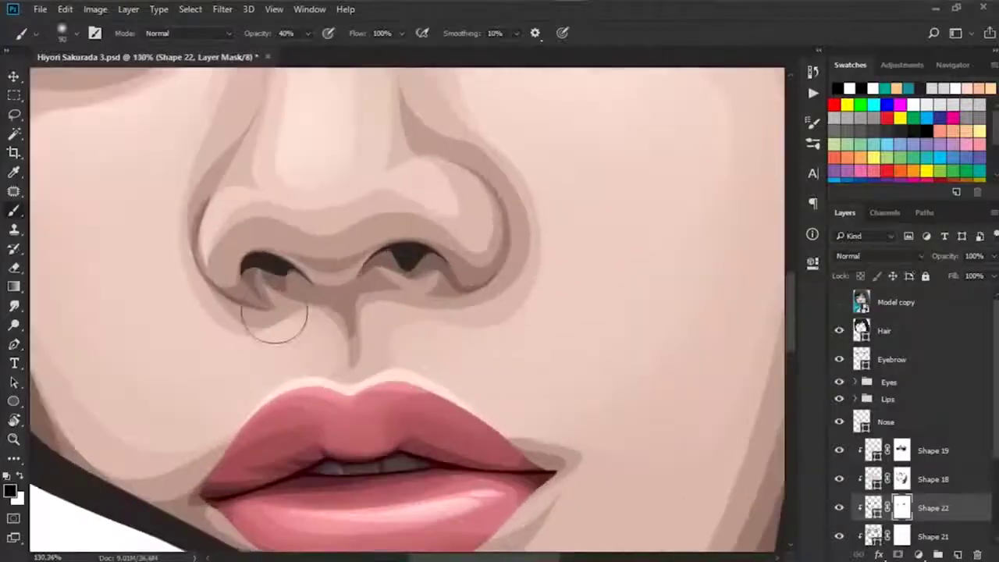
pyautogui.scroll(-1, 382, 308)
# - Soften Shape 21's shadows on its layer mask along the nose bridge, the inner eye corners and the philtrum
pyautogui.scroll(-3, 382, 308)
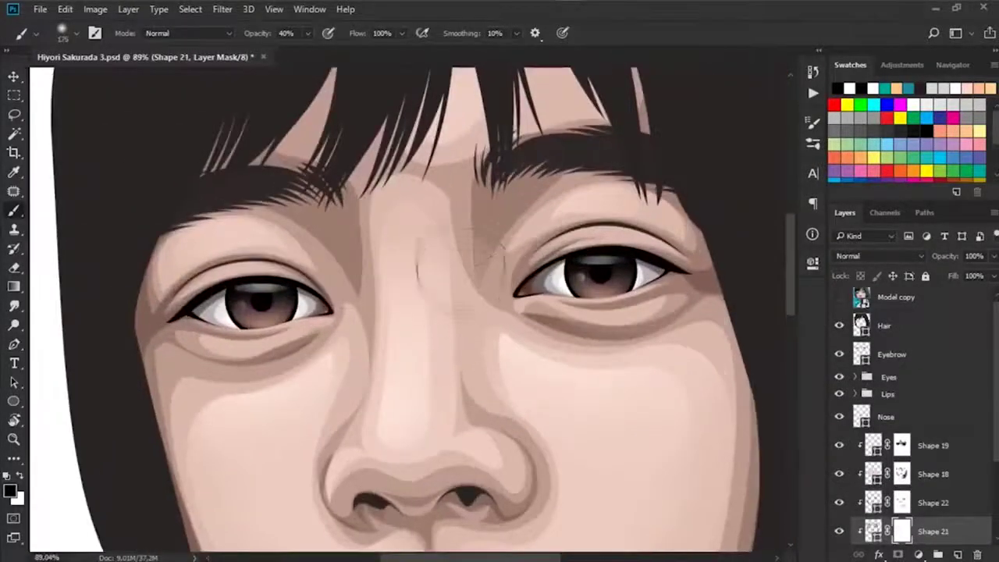
pyautogui.moveTo(485, 234)
pyautogui.mouseDown()
pyautogui.moveTo(391, 286)
pyautogui.moveTo(376, 243)
pyautogui.mouseUp()
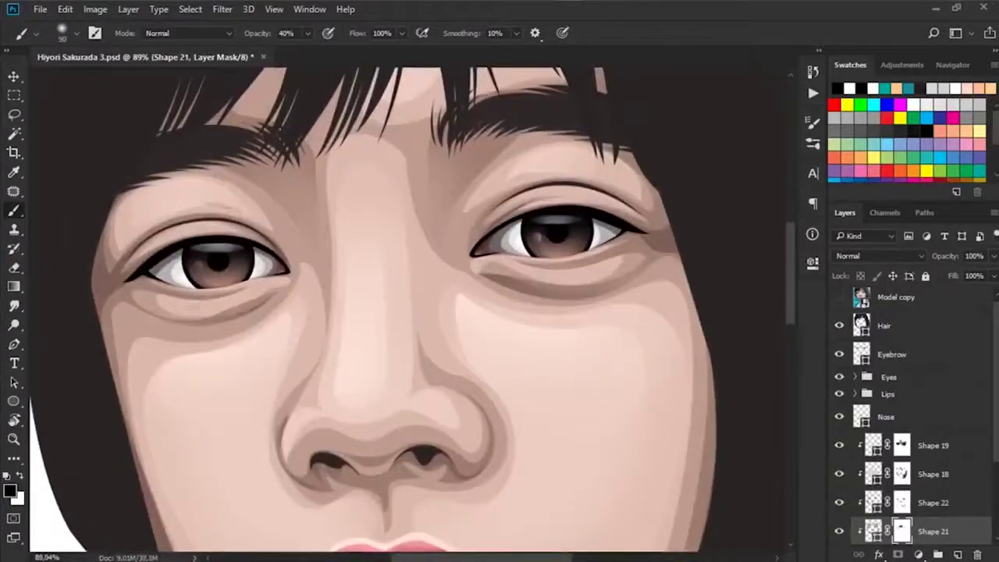
pyautogui.scroll(-3, 523, 226)
pyautogui.scroll(2, 442, 223)
pyautogui.scroll(2, 395, 414)
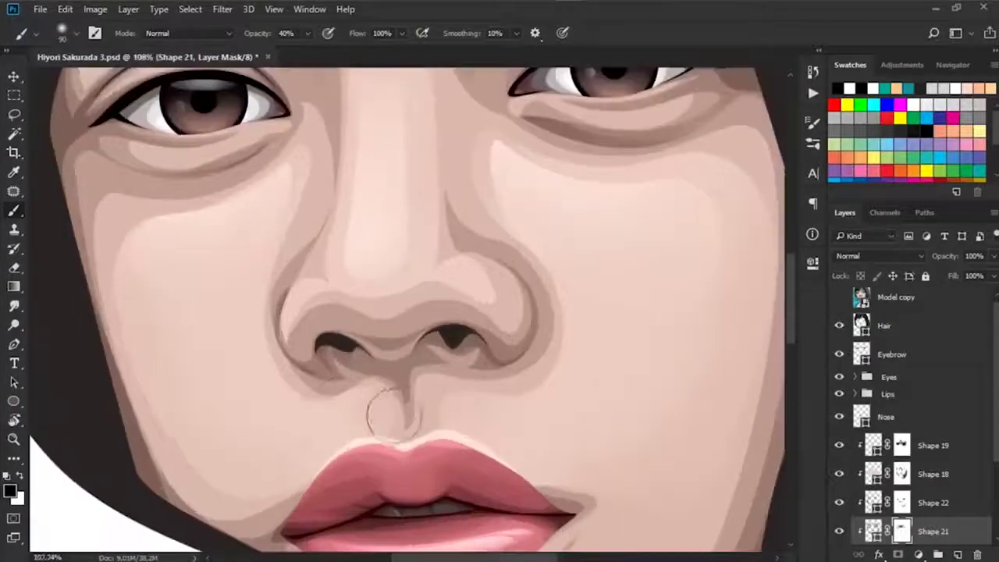
pyautogui.scroll(-2, 541, 382)
pyautogui.scroll(2, 492, 469)
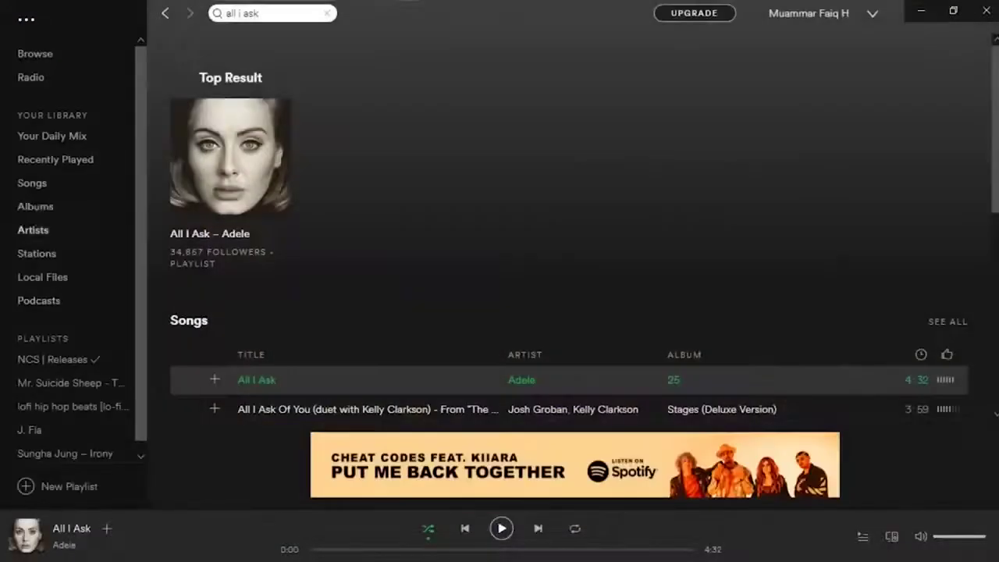
pyautogui.click(37, 231)
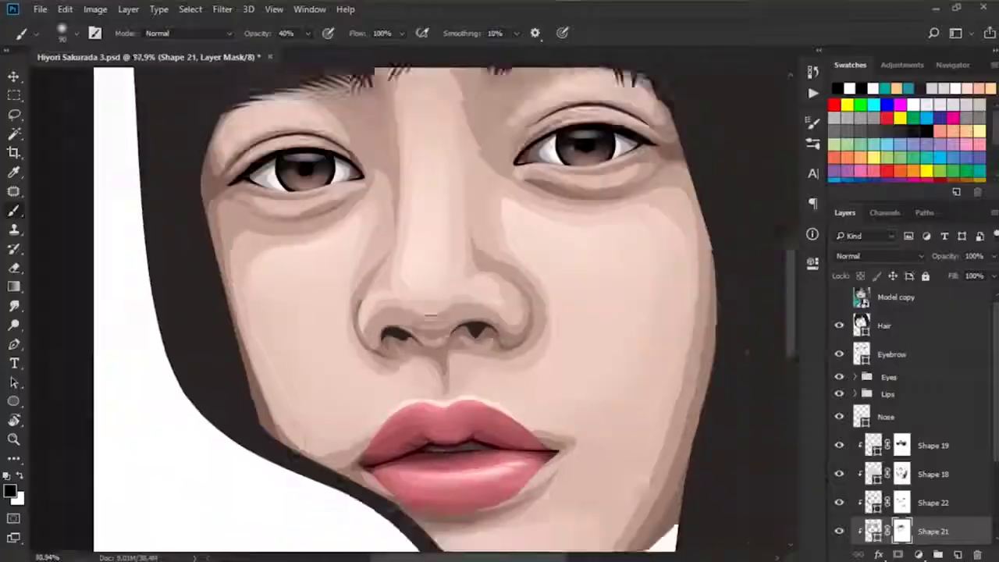
# - Touch up the layer masks of Shape 22 and Shape 21 to blend the shading around the eyes and nose
pyautogui.hotkey('alt', ']')
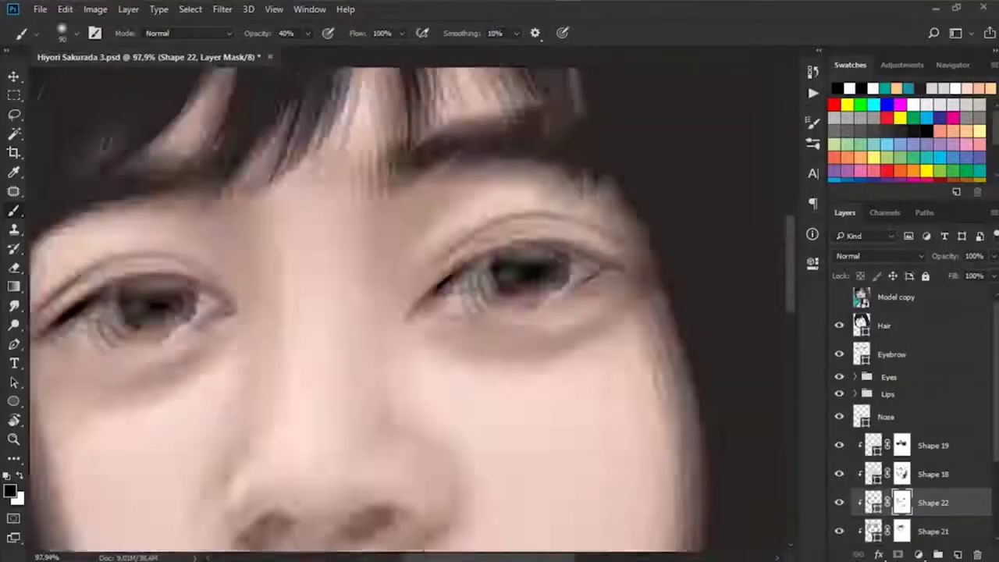
pyautogui.scroll(-5, 596, 270)
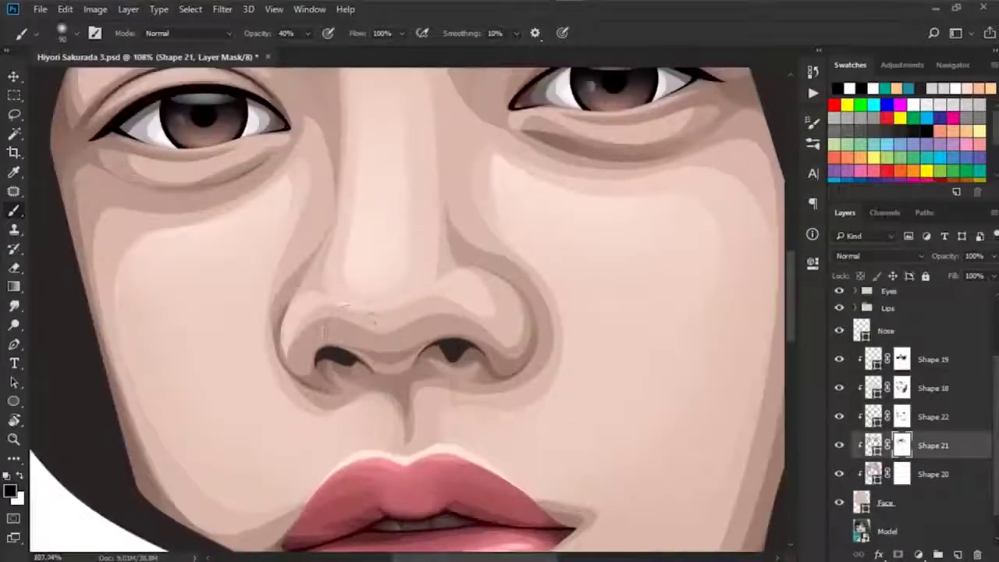
pyautogui.scroll(-4, 457, 339)
# - Soften Shape 20's shadow edges on its layer mask with a 125 px brush and compare the face with the Model copy photo
pyautogui.hotkey('alt', '[')
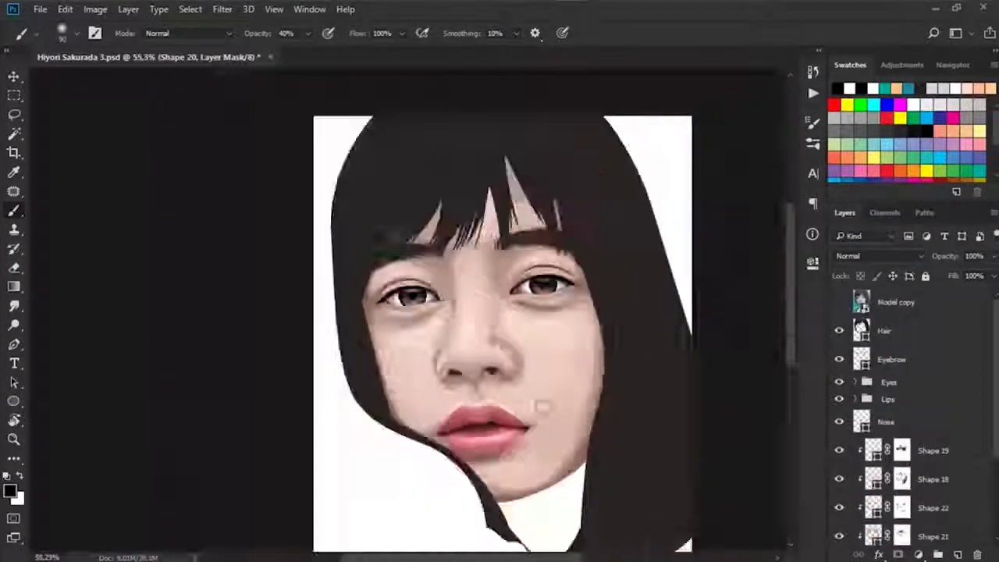
pyautogui.scroll(3, 505, 351)
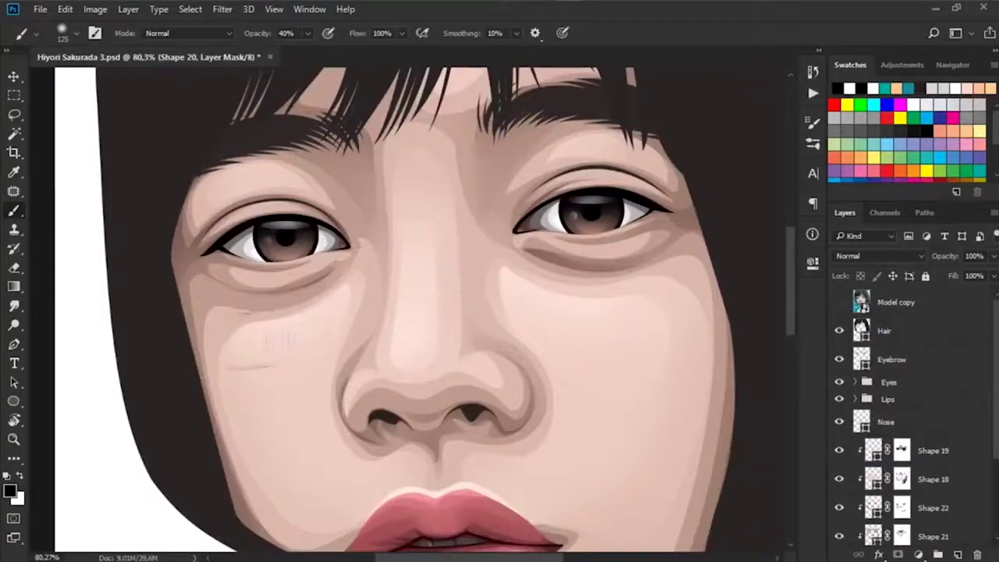
pyautogui.hscroll(2, 484, 328)
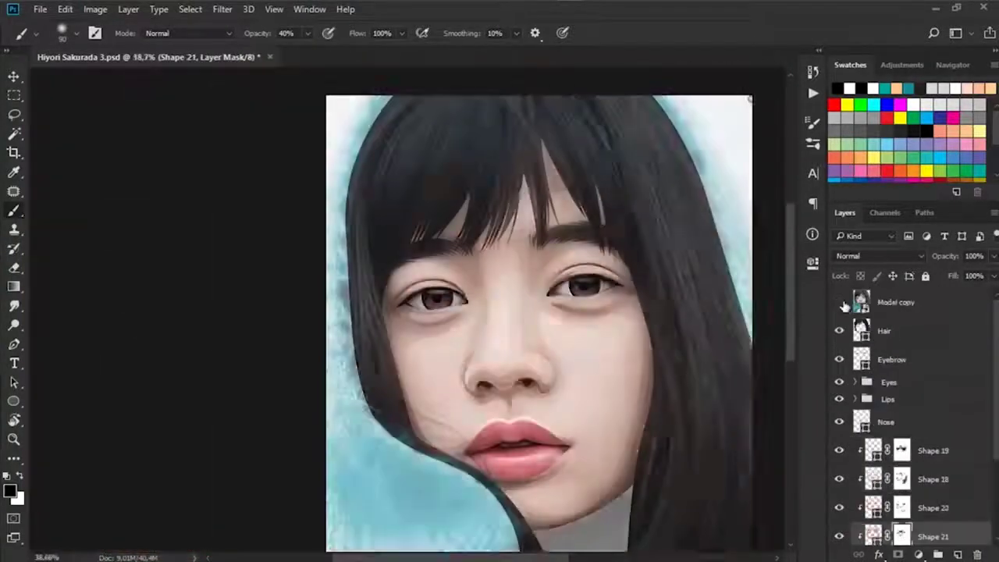
pyautogui.click(839, 302)
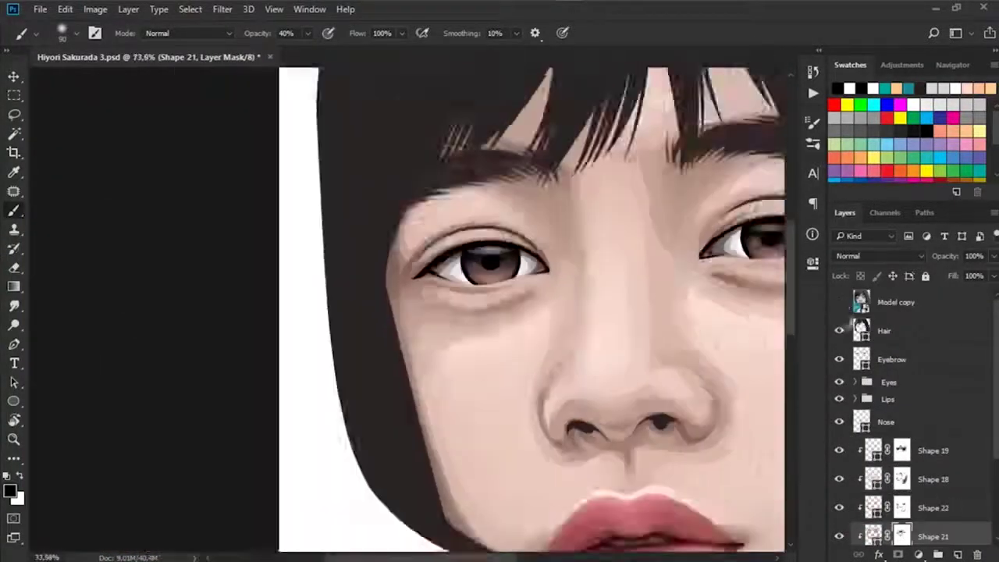
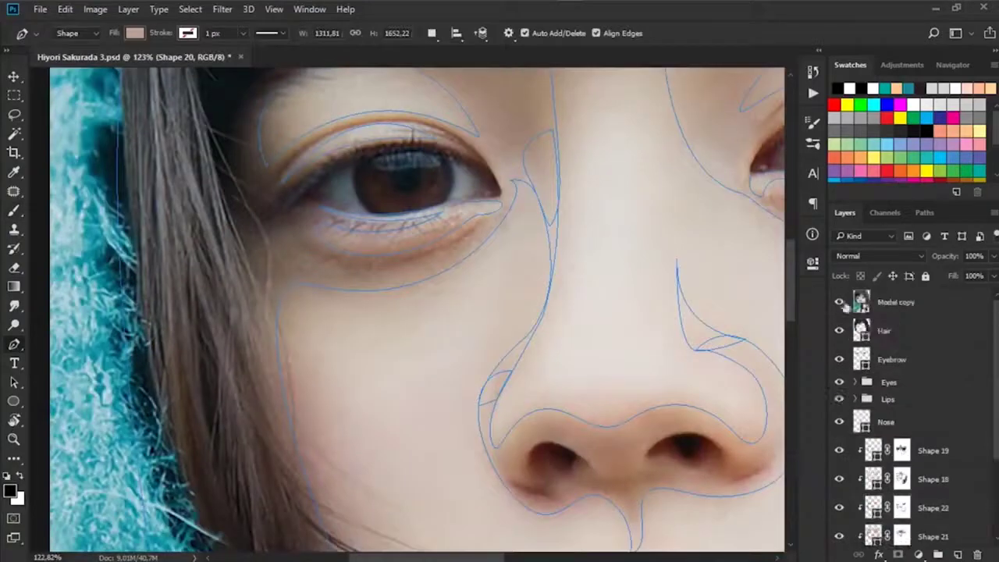
# - Hide the Model copy photo and reshape Shape 20's curve along the upper cheek below the left-hand eye
pyautogui.click(840, 304)
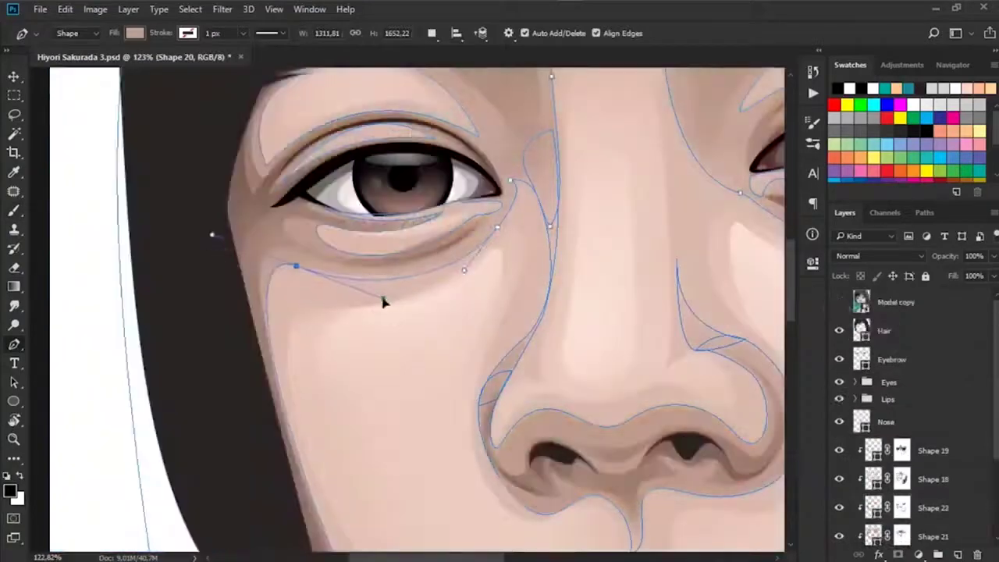
pyautogui.keyDown('ctrl'); pyautogui.click(405, 308); pyautogui.keyUp('ctrl')
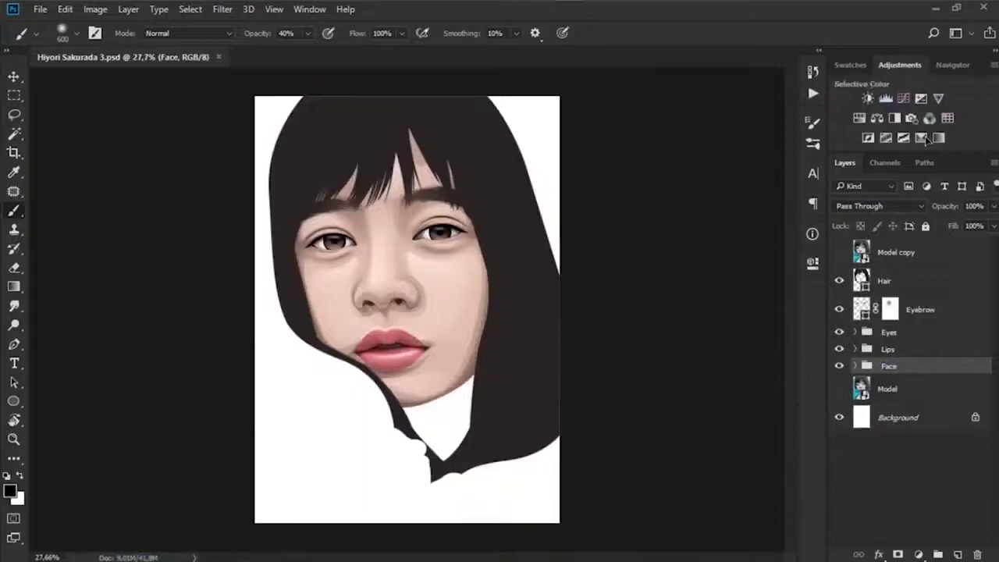
# - Add a Selective Color adjustment clipped to the Face group and compare the skin tone with and without it
pyautogui.click(921, 137)
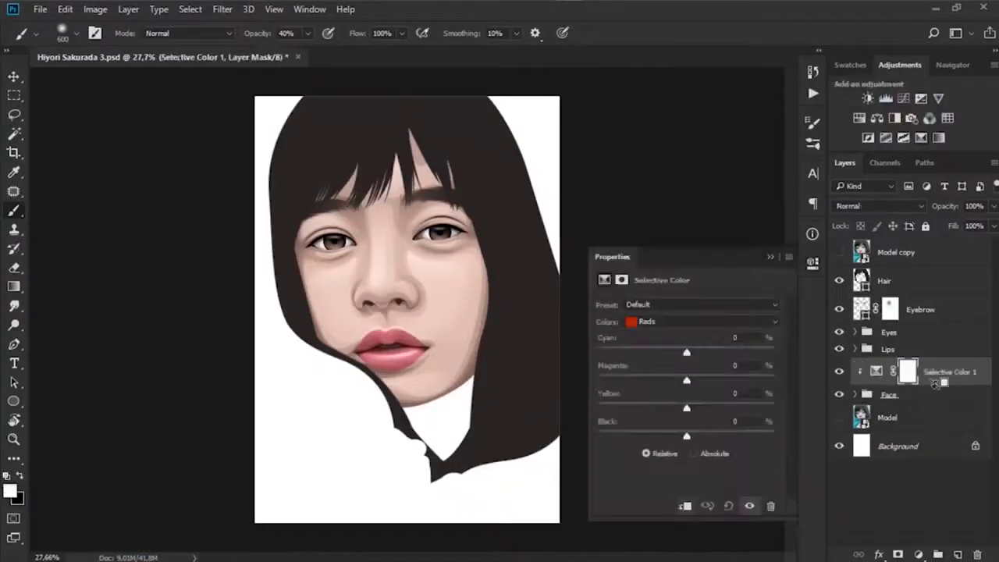
pyautogui.press('v')
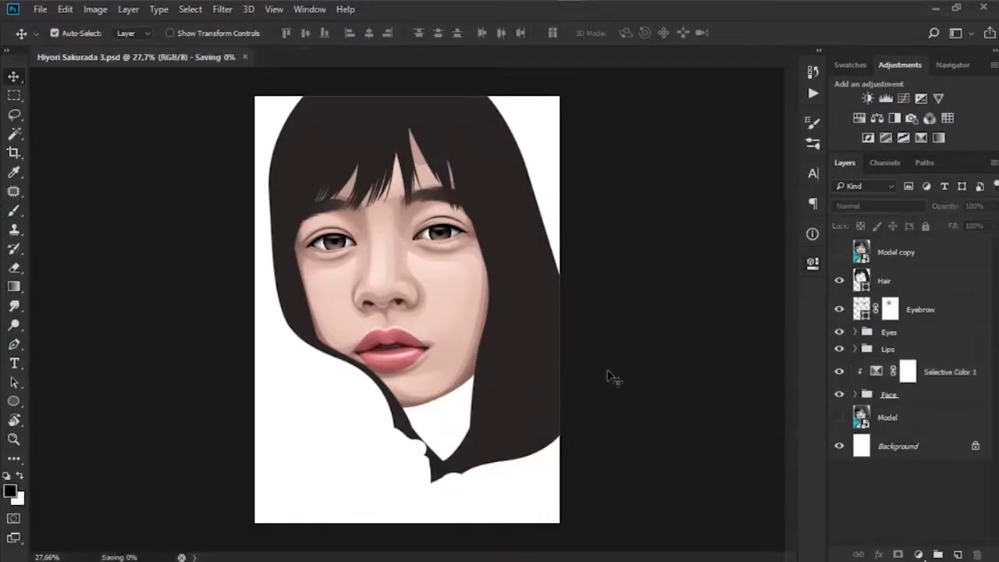
pyautogui.click(839, 372)
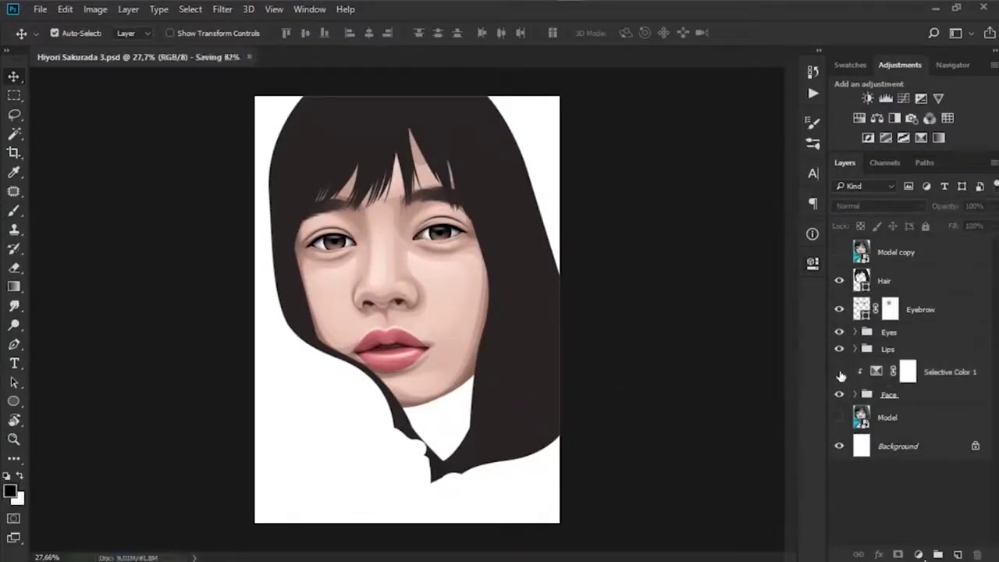
# - Draw a closed neck shape above the Model layer, running under the chin and behind the hair, with the photo as reference
pyautogui.click(888, 418)
pyautogui.press('p')
pyautogui.click(839, 251)
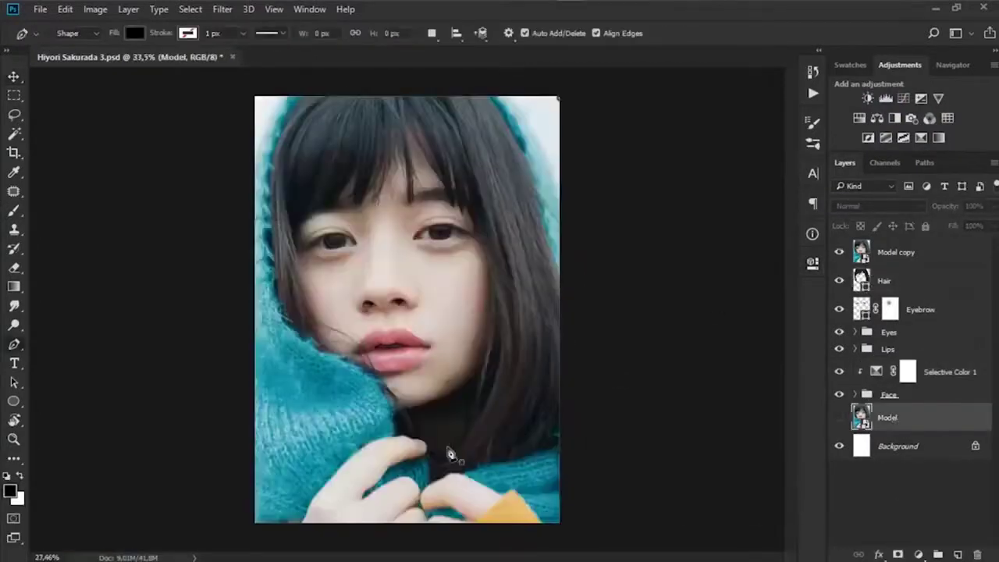
pyautogui.keyDown('alt'); pyautogui.scroll(2, 493, 464); pyautogui.keyUp('alt')
pyautogui.keyDown('alt'); pyautogui.scroll(3, 494, 464); pyautogui.keyUp('alt')
pyautogui.click(839, 252)
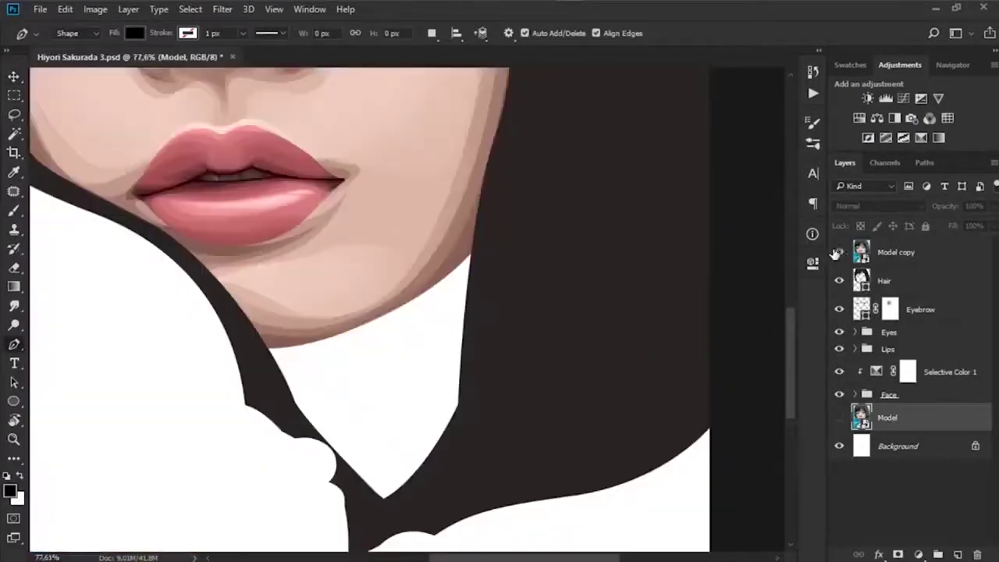
pyautogui.click(839, 251)
pyautogui.click(839, 252)
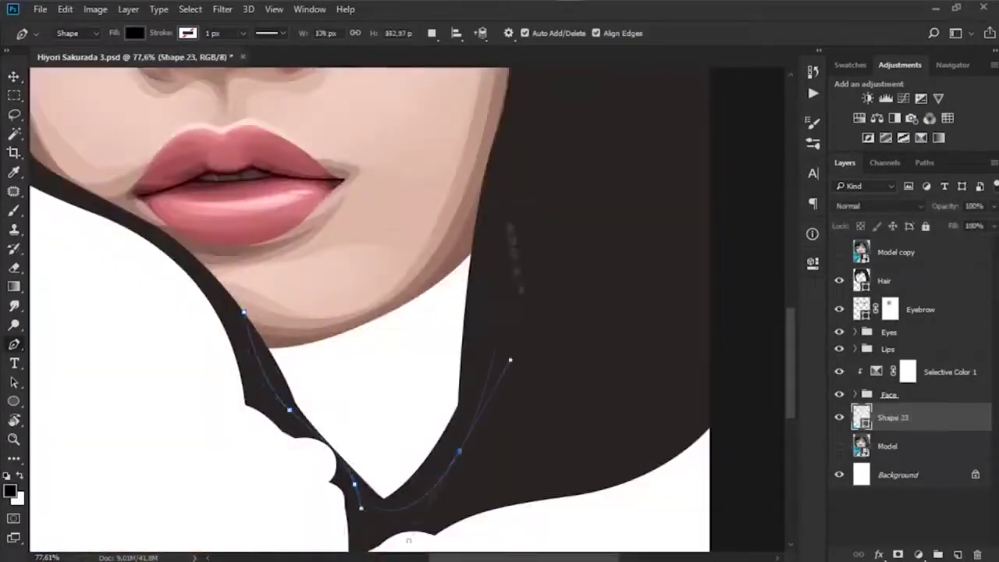
pyautogui.click(499, 191)
pyautogui.click(244, 312)
# - Set the neck shape's fill colour to #875f54
pyautogui.doubleClick(861, 418)
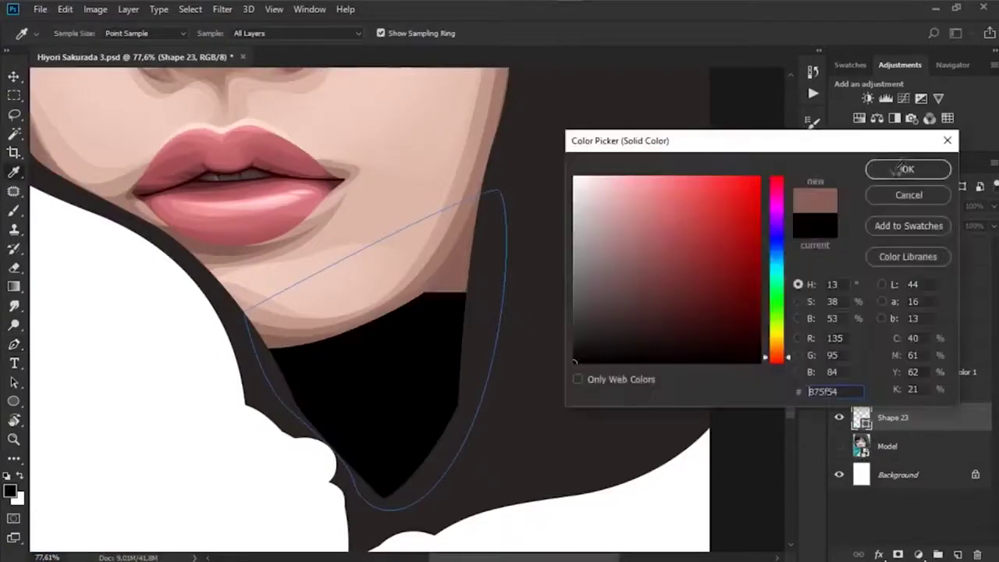
pyautogui.click(905, 169)
pyautogui.keyDown('alt'); pyautogui.scroll(-2, 462, 359); pyautogui.keyUp('alt')
# - Rename the neck shape's layer to Neck and save the document
pyautogui.doubleClick(892, 418)
pyautogui.write('Neck')
pyautogui.press('Return')
pyautogui.hotkey('ctrl', 's')
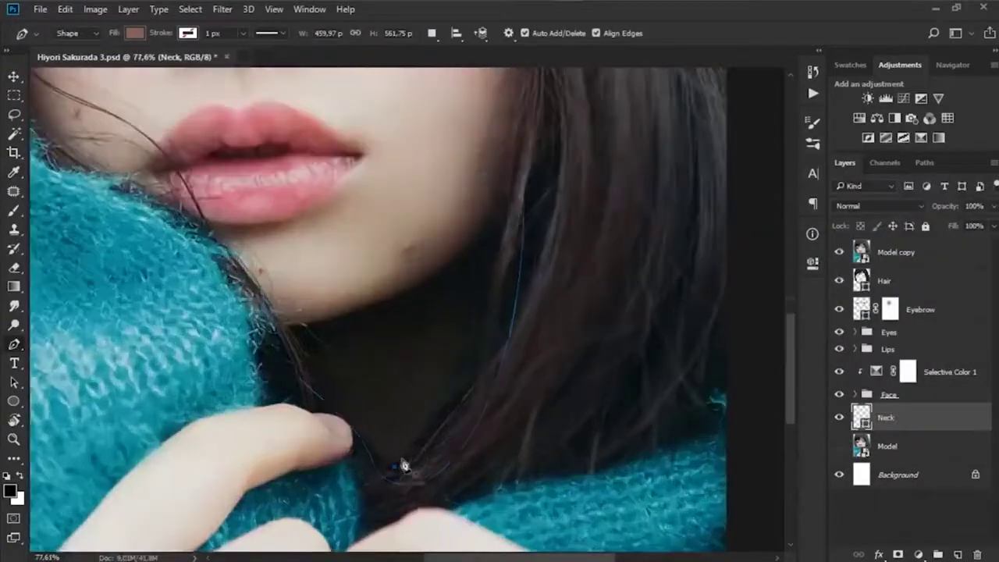
# - Draw a closed shading shape above the Neck layer, covering the neck's edges and leaving a rounded lit area open in the middle
pyautogui.click(394, 466)
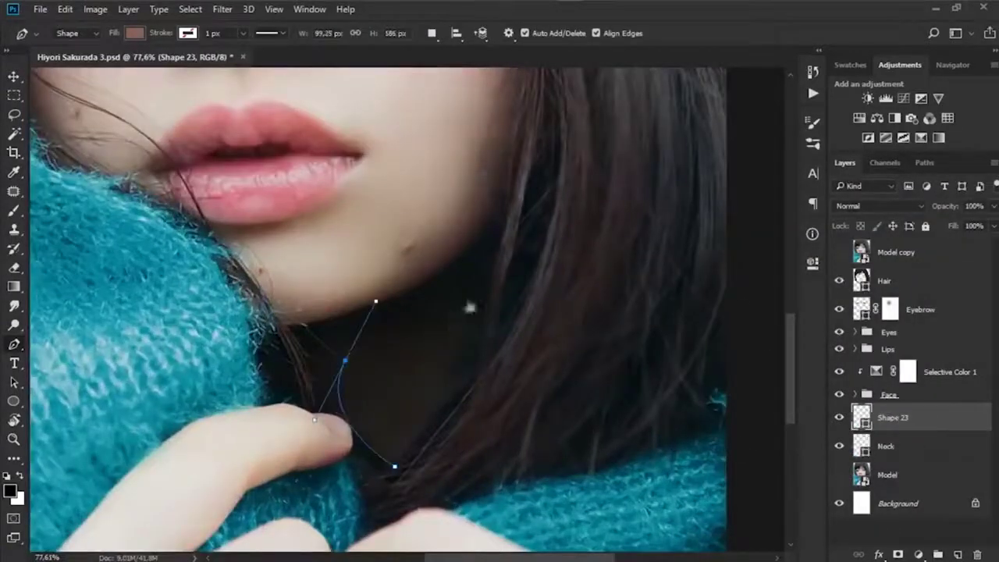
pyautogui.moveTo(467, 291); pyautogui.dragTo(484, 296)
pyautogui.moveTo(496, 150); pyautogui.dragTo(455, 160)
pyautogui.click(525, 360)
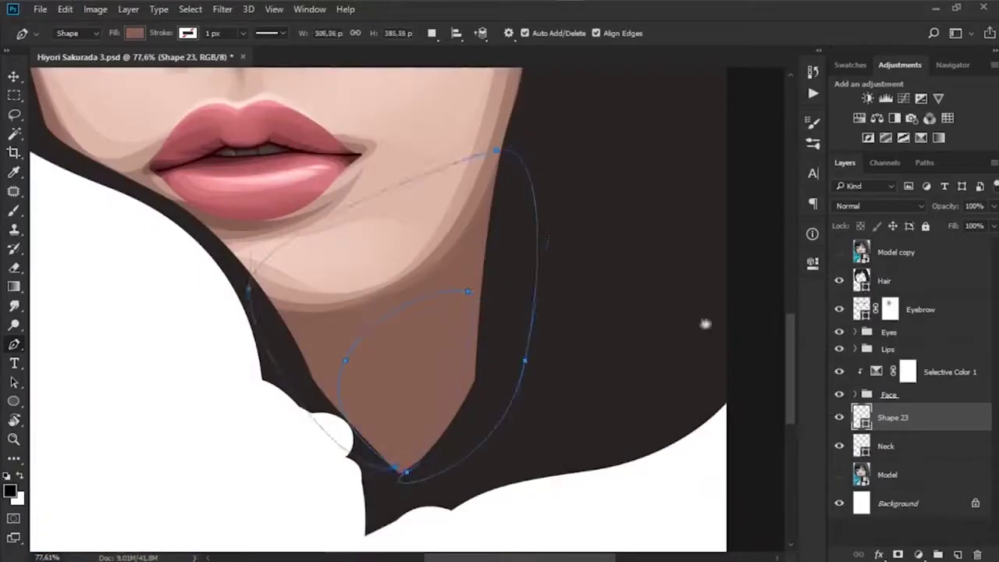
# - Clip the neck shading shape to the Neck layer and set its fill colour to #634942
pyautogui.doubleClick(861, 418)
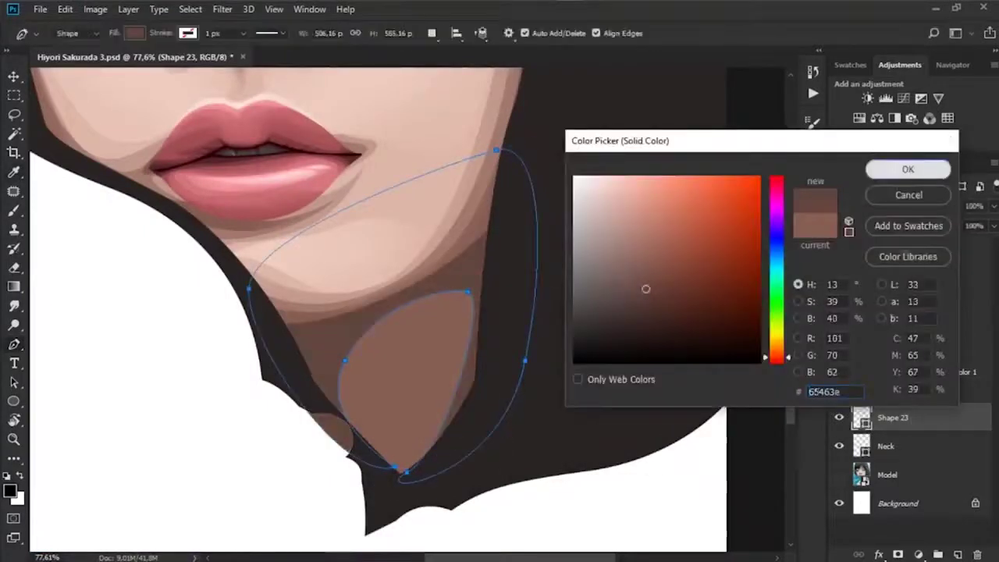
pyautogui.click(908, 169)
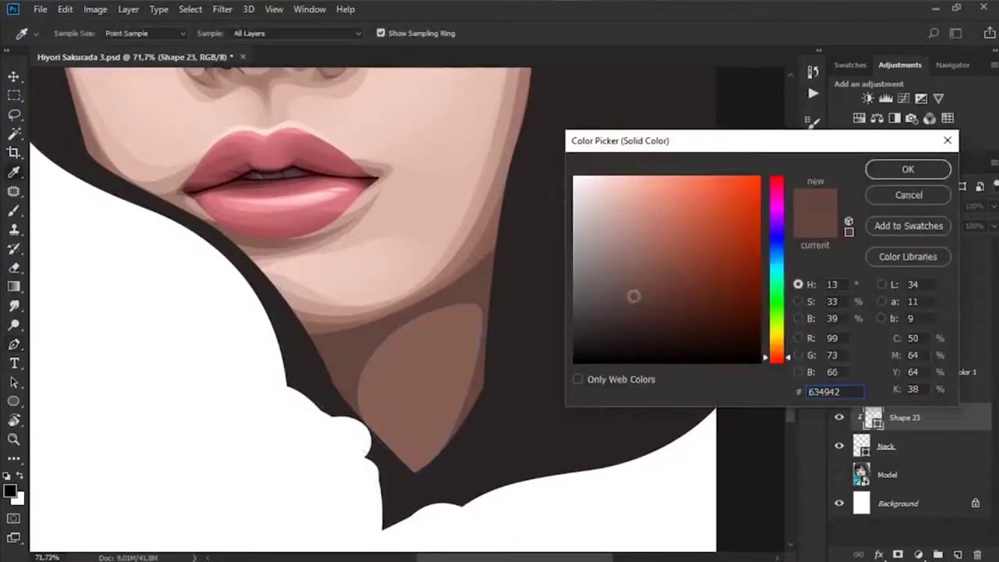
pyautogui.click(907, 170)
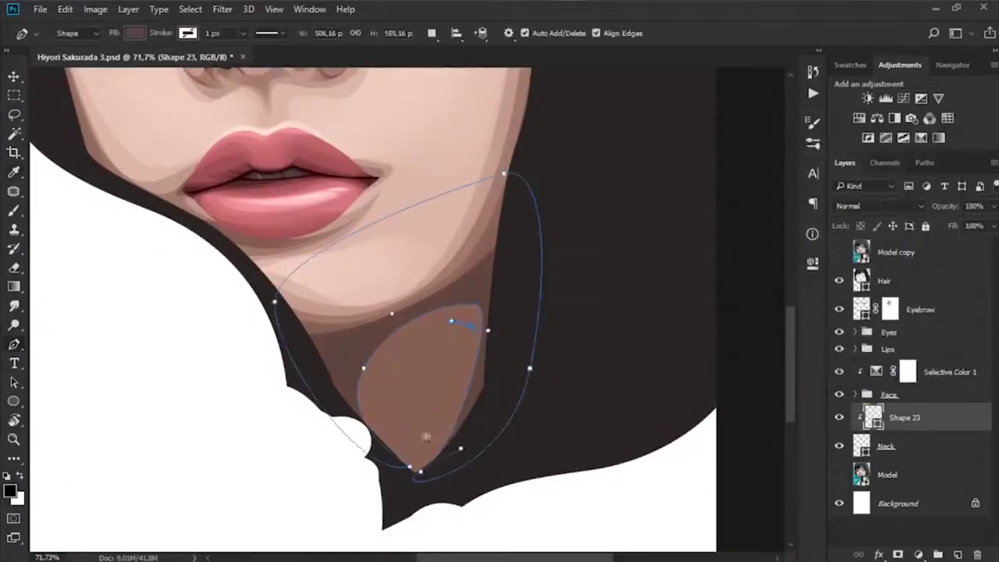
# - Draw a second, darker shading shape beneath the chin, clip it to the Neck layer and set its fill colour to #473935
pyautogui.click(476, 324)
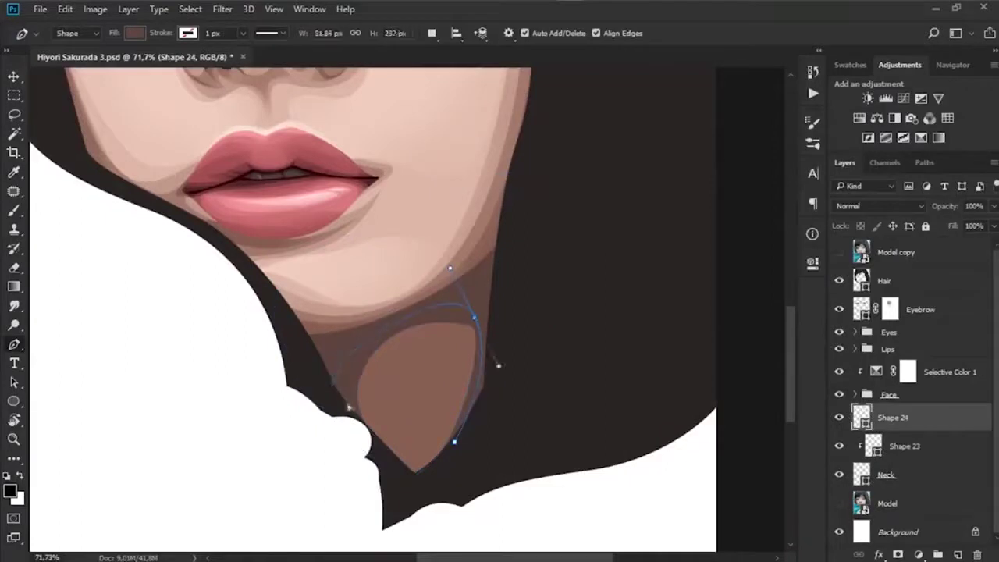
pyautogui.moveTo(329, 383); pyautogui.dragTo(290, 318)
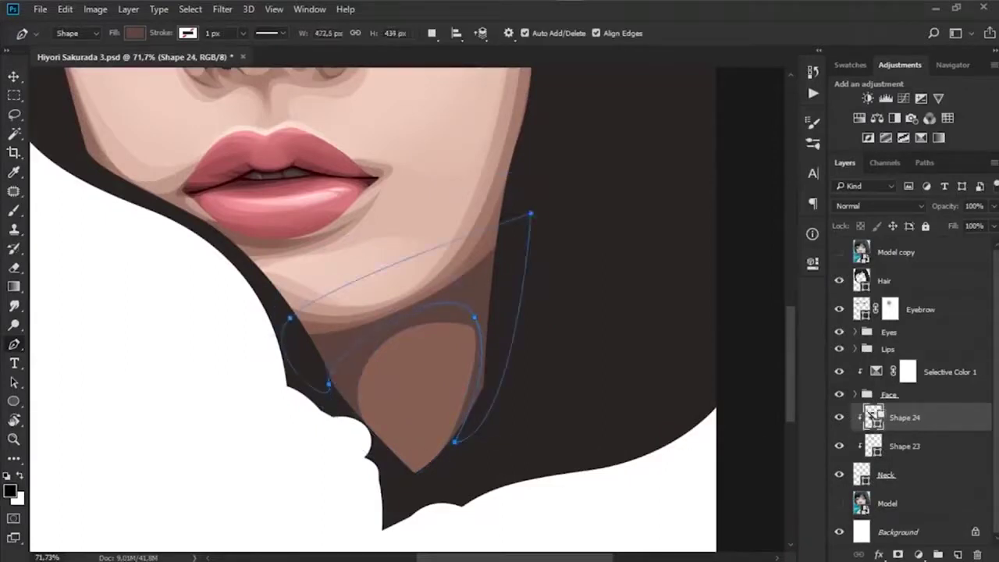
pyautogui.doubleClick(873, 418)
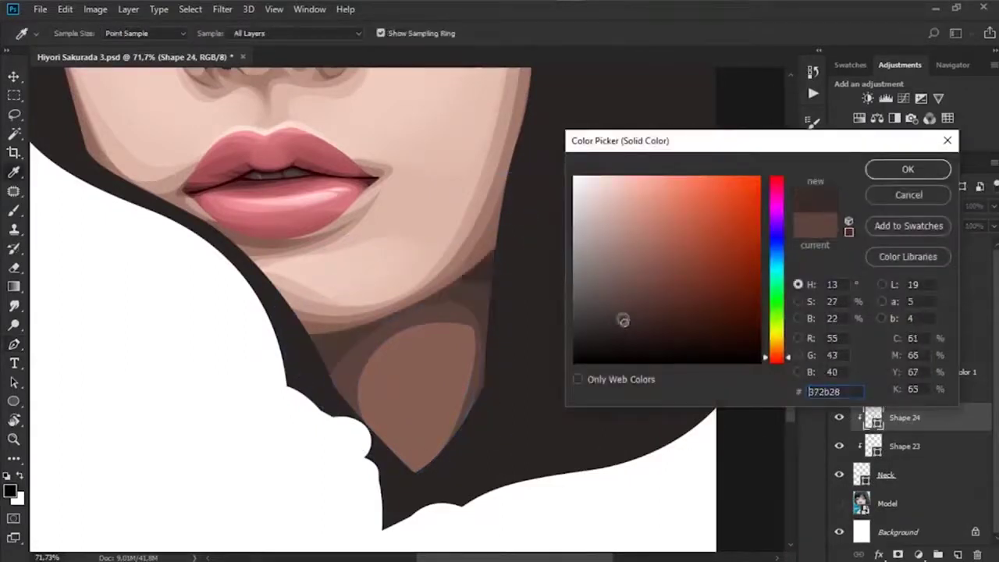
pyautogui.click(627, 306)
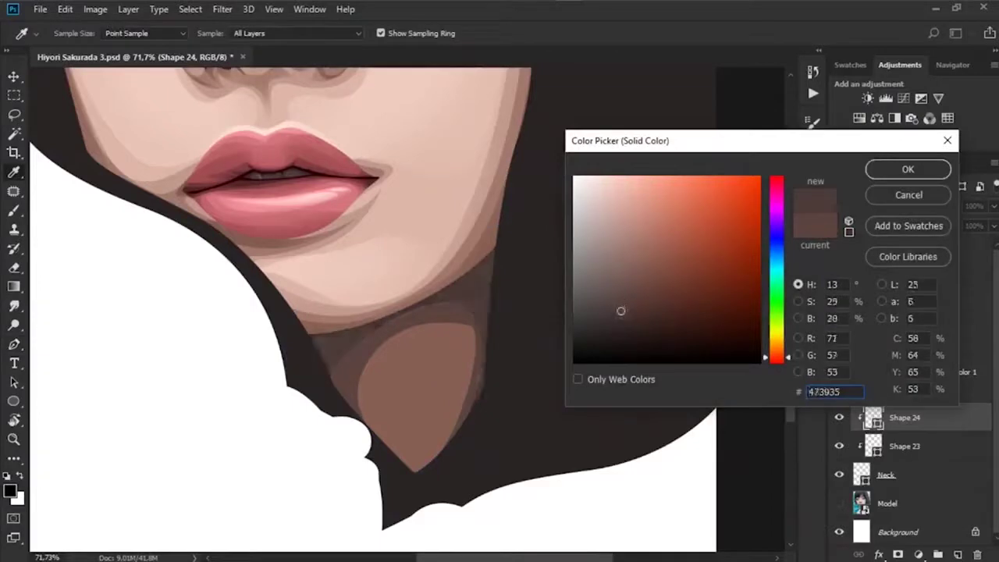
pyautogui.click(908, 169)
# - Set the base Neck shape's fill colour to #825f56
pyautogui.click(886, 475)
pyautogui.doubleClick(861, 474)
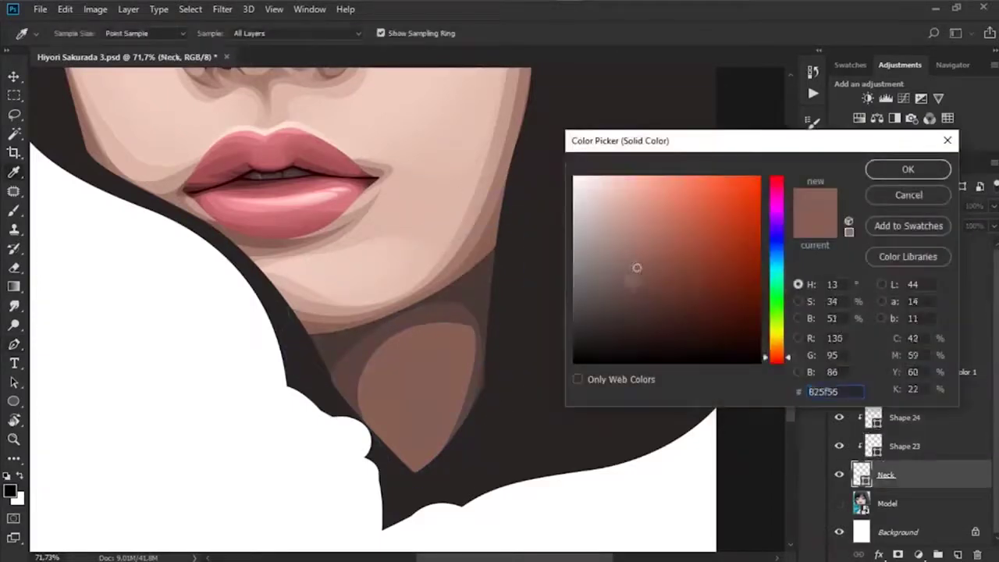
pyautogui.click(908, 169)
# - Compare the neck with the photo and reshape the inner edge of Shape 23 so its shading covers more of the neck
pyautogui.click(904, 445)
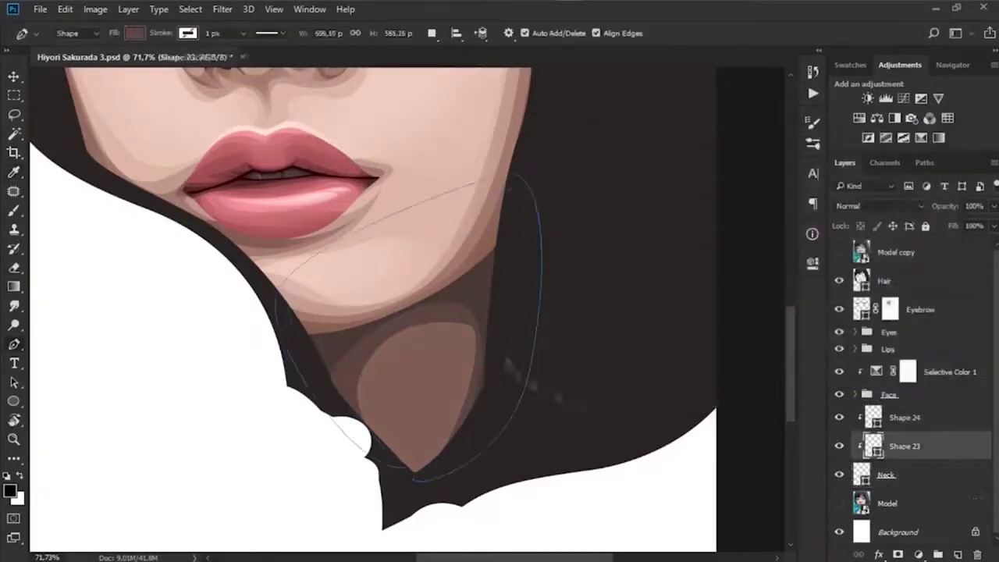
pyautogui.scroll(-4, 373, 312)
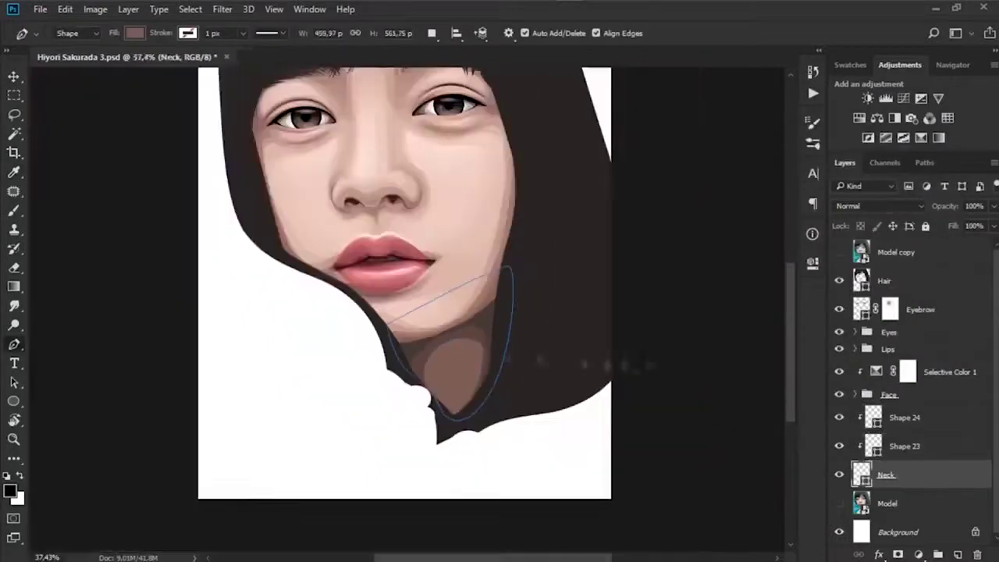
pyautogui.click(839, 252)
pyautogui.click(840, 252)
pyautogui.scroll(4, 430, 385)
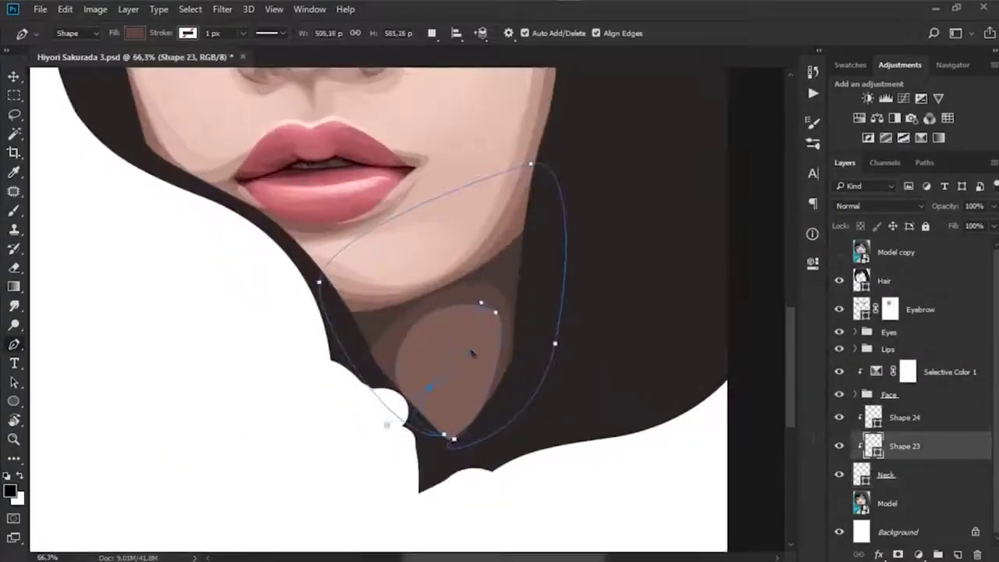
pyautogui.hotkey('alt', ']')
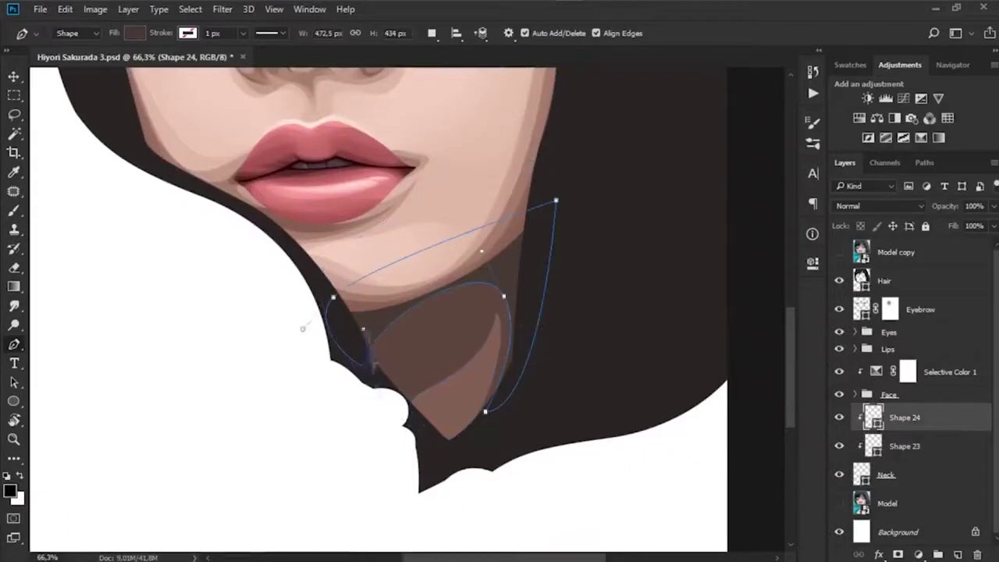
# - Draw a third shading shape running from the neck's edge up under the chin, clip it to Neck and confirm its fill colour
pyautogui.click(394, 394)
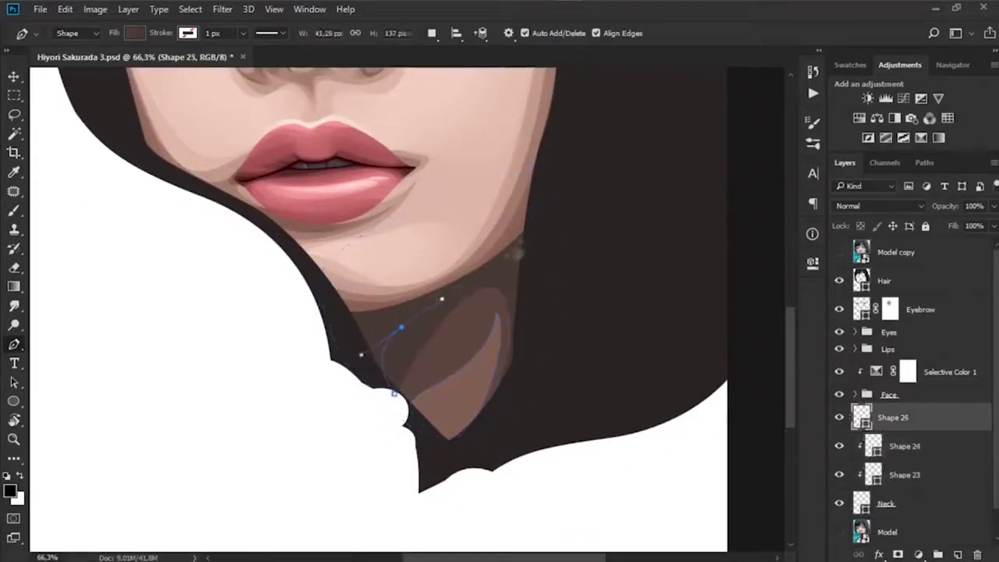
pyautogui.click(544, 187)
pyautogui.click(305, 337)
pyautogui.click(394, 394)
pyautogui.doubleClick(875, 422)
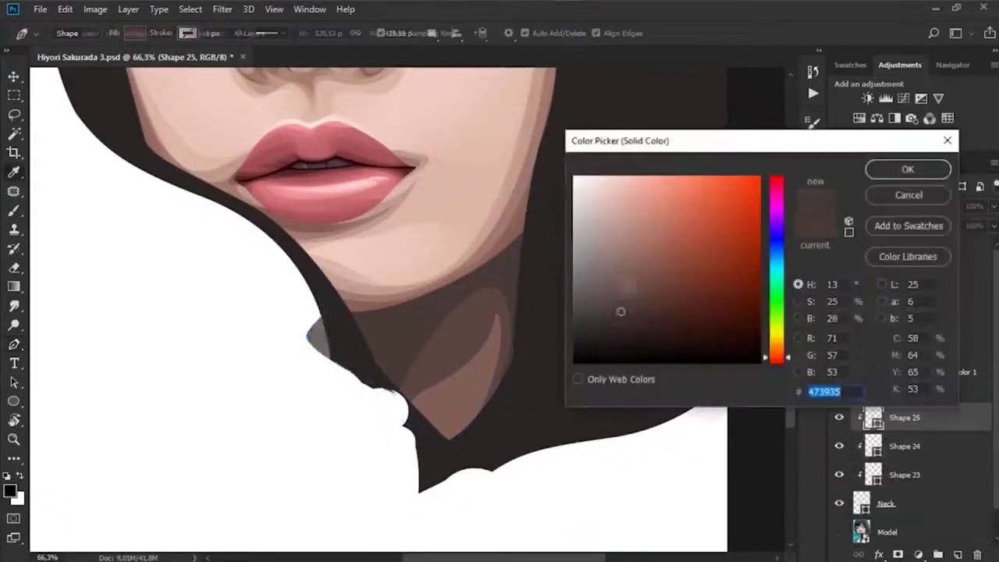
pyautogui.click(460, 366)
pyautogui.click(919, 167)
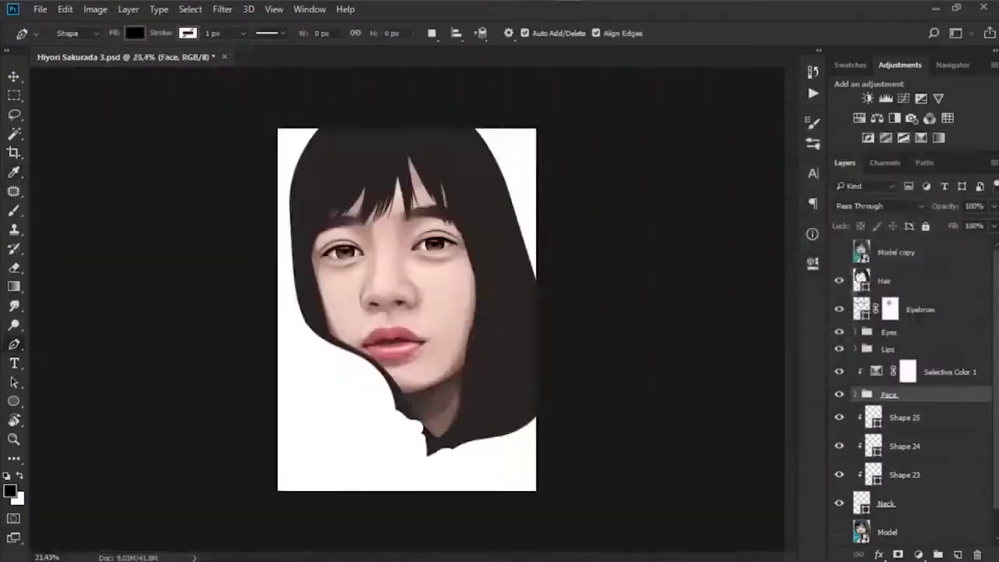
# - Refine the inner edge of Shape 23, draw a small highlight shape above it at the neck's base and fill it with #ad9088
pyautogui.scroll(5, 435, 297)
pyautogui.click(904, 474)
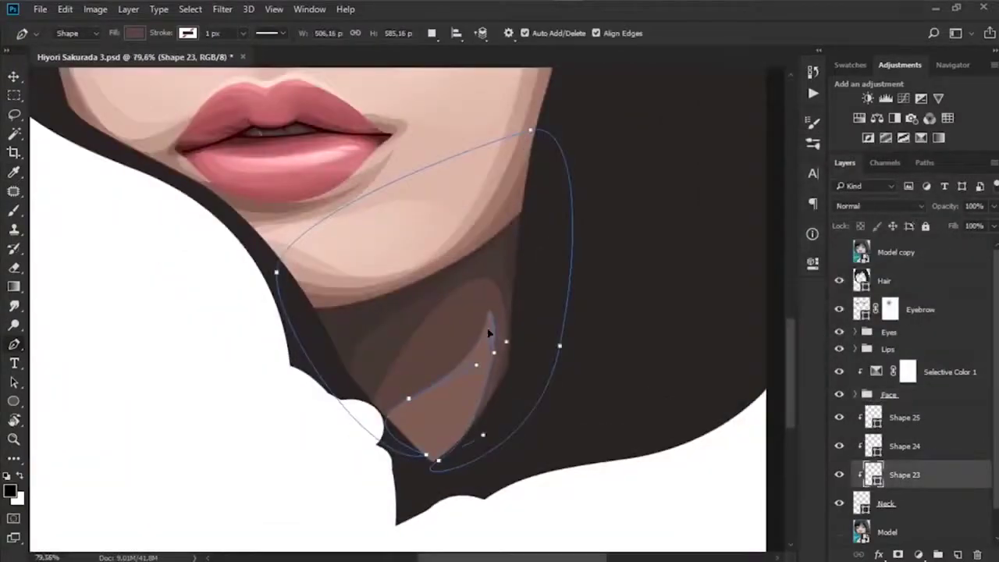
pyautogui.moveTo(399, 401); pyautogui.dragTo(390, 424)
pyautogui.click(486, 375)
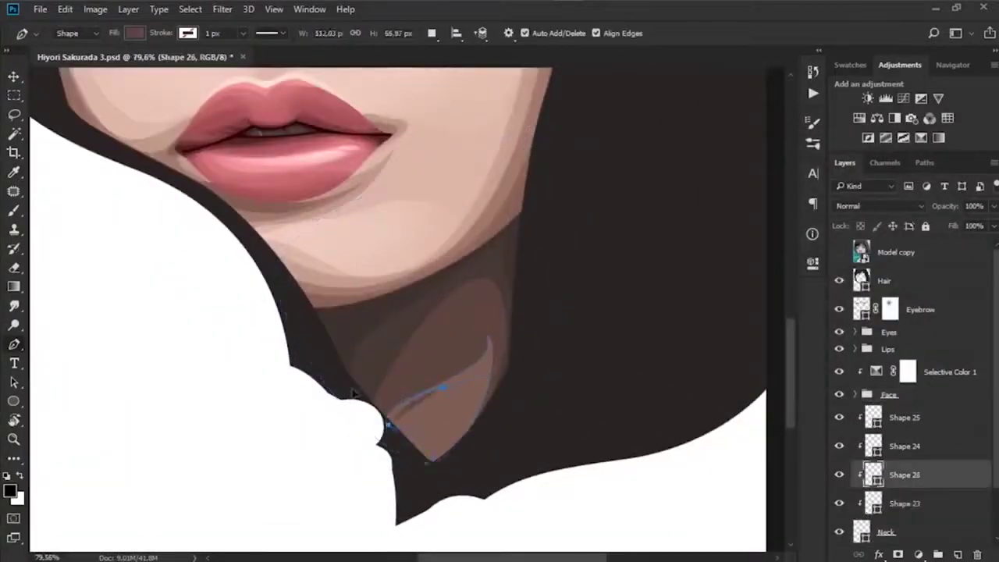
pyautogui.doubleClick(872, 474)
pyautogui.click(468, 343)
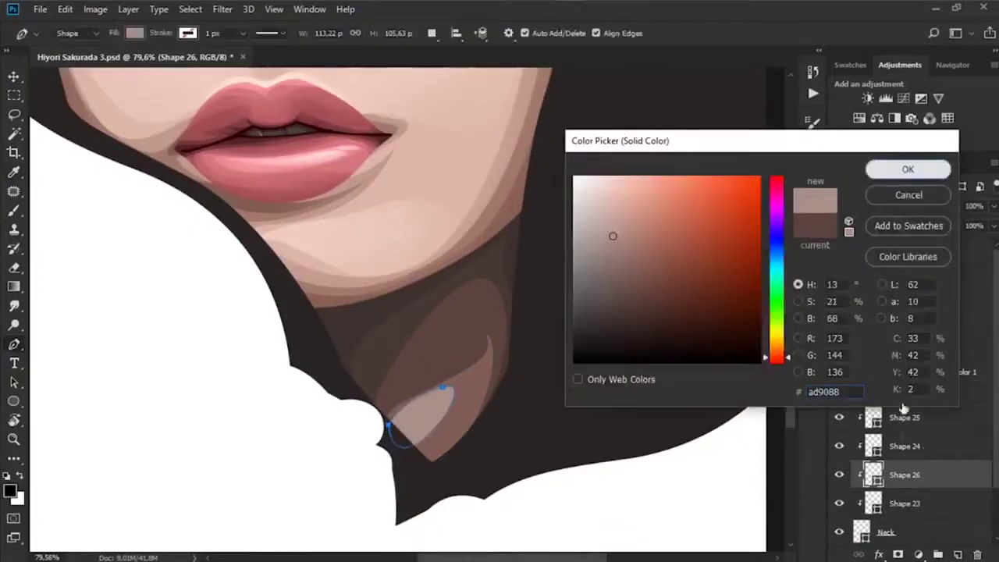
pyautogui.click(908, 167)
# - Add a layer mask to each of the four clipped neck shapes, Shape 23 to Shape 26
pyautogui.hotkey('ctrl', '0')
pyautogui.click(905, 417)
pyautogui.keyDown('shift'); pyautogui.click(912, 495); pyautogui.keyUp('shift')
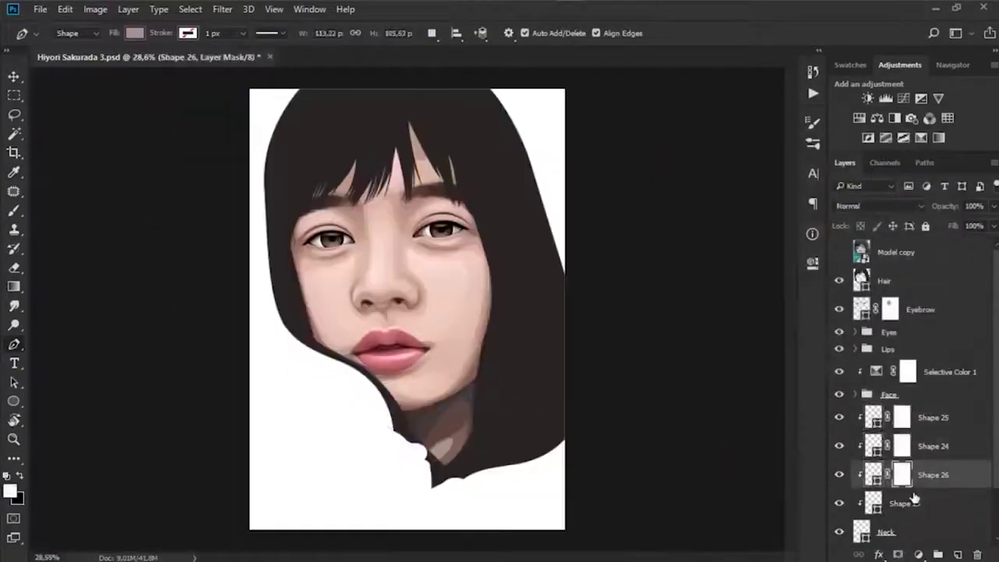
pyautogui.click(898, 555)
# - Soften the neck shapes' edges by painting black on their layer masks with a soft brush at 40% opacity and size 250
pyautogui.press('b')
pyautogui.scroll(3, 457, 445)
pyautogui.hotkey('alt', '[')
pyautogui.press('z')
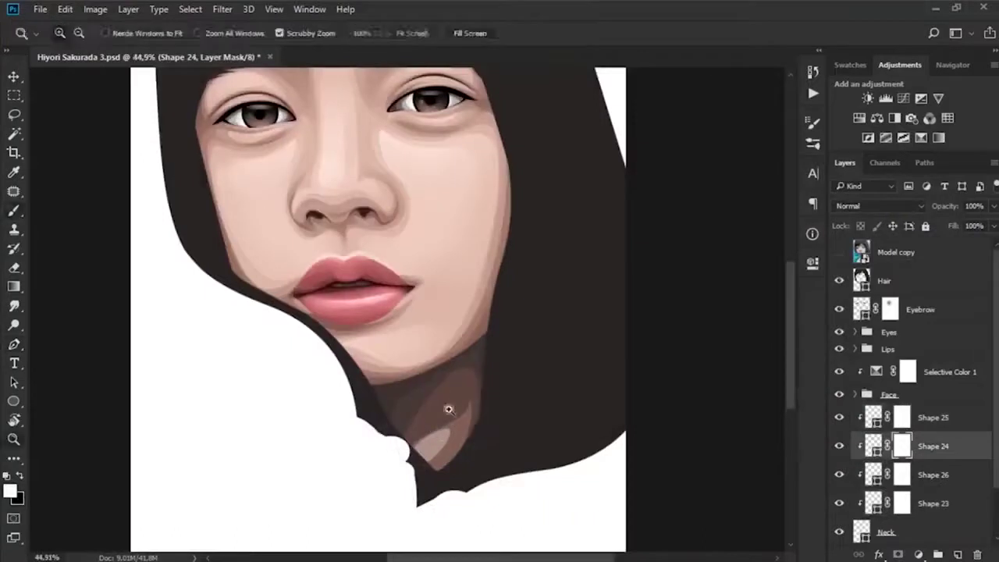
pyautogui.hotkey('alt', ']')
pyautogui.press('x')
pyautogui.press('b')
pyautogui.moveTo(359, 437); pyautogui.dragTo(402, 457)
pyautogui.hotkey('alt', '[')
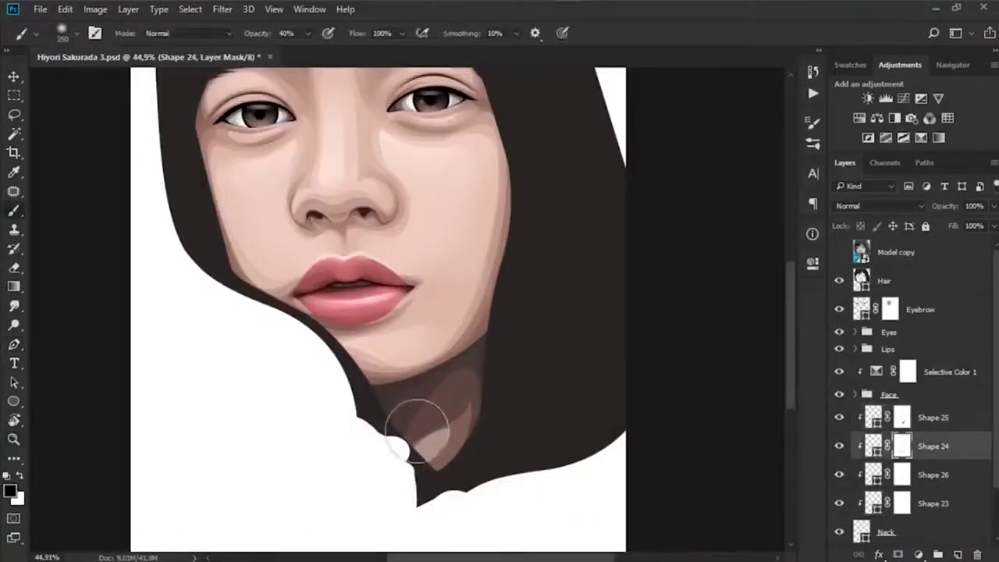
pyautogui.hotkey('alt', '[')
pyautogui.hotkey('alt', '[')
pyautogui.scroll(1, 445, 441)
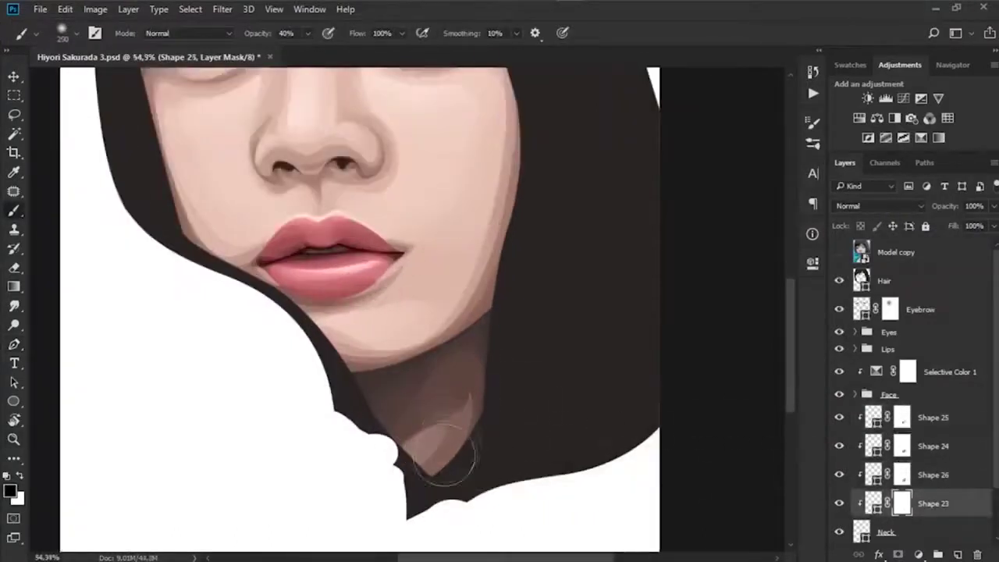
# - Fade the highlight's mask with a size 200 brush, move the highlight above the other neck shapes and soften the shading masks below
pyautogui.hotkey('alt', ']')
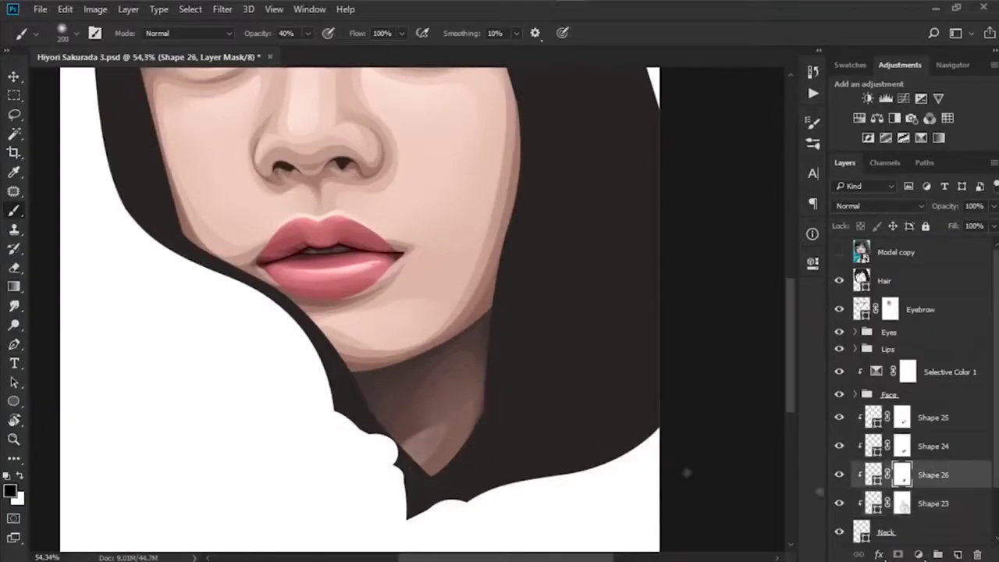
pyautogui.hotkey('ctrl', ']')
pyautogui.hotkey('alt', '[')
pyautogui.scroll(-3, 422, 400)
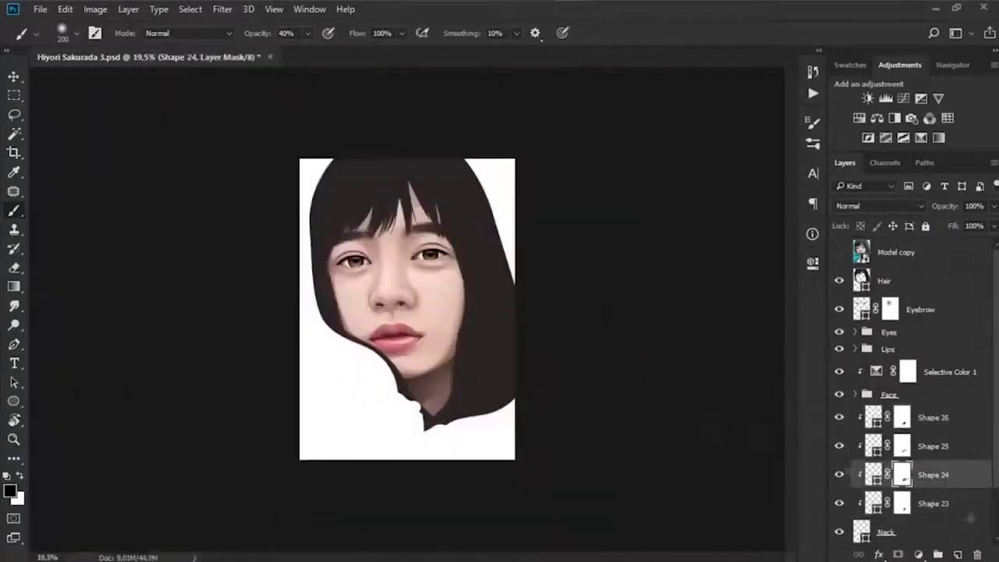
pyautogui.hotkey('alt', '[')
# - Fade the masks of the highlight and the under-chin shading further, comparing the neck with the original photo
pyautogui.scroll(1, 422, 400)
pyautogui.scroll(-1, 551, 463)
pyautogui.click(840, 252)
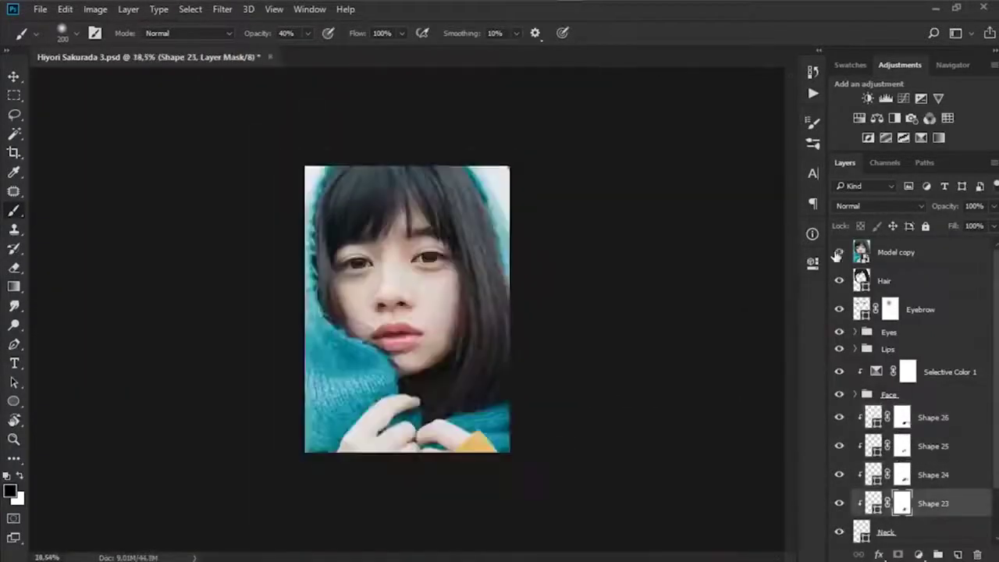
pyautogui.click(839, 252)
pyautogui.scroll(3, 421, 396)
pyautogui.hotkey('alt', ']')
pyautogui.click(902, 422)
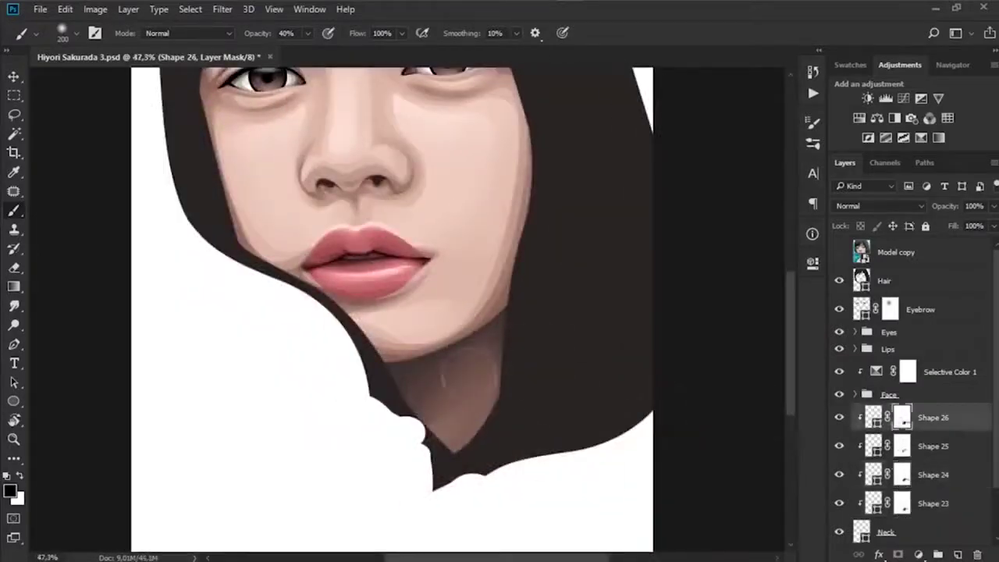
pyautogui.hotkey('alt', '[')
pyautogui.scroll(-2, 511, 352)
pyautogui.click(839, 252)
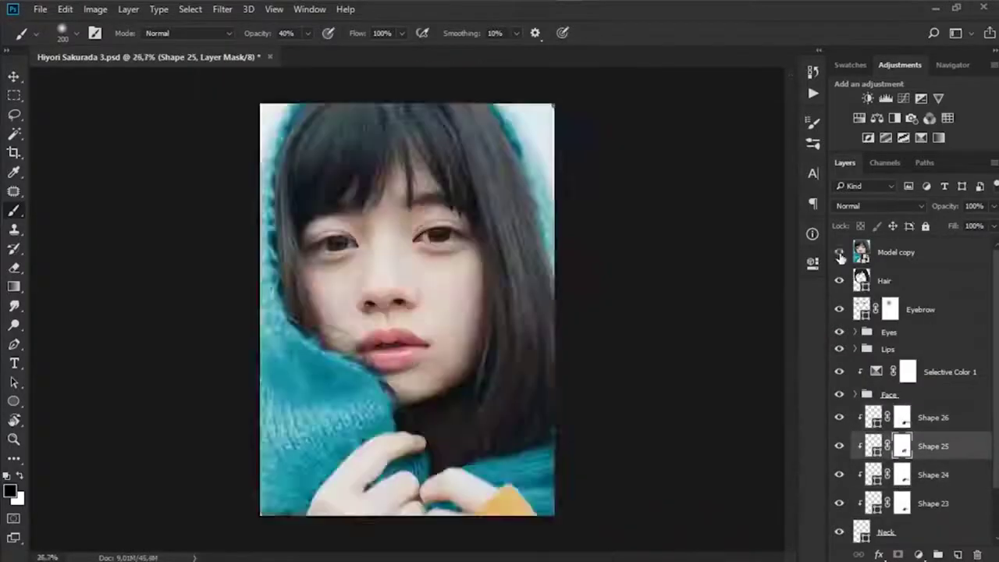
pyautogui.click(839, 252)
# - Group the base neck shape with its clipped shading shapes into a group called Neck
pyautogui.scroll(3, 422, 312)
pyautogui.press('p')
pyautogui.click(942, 422)
pyautogui.click(854, 393)
pyautogui.click(890, 417)
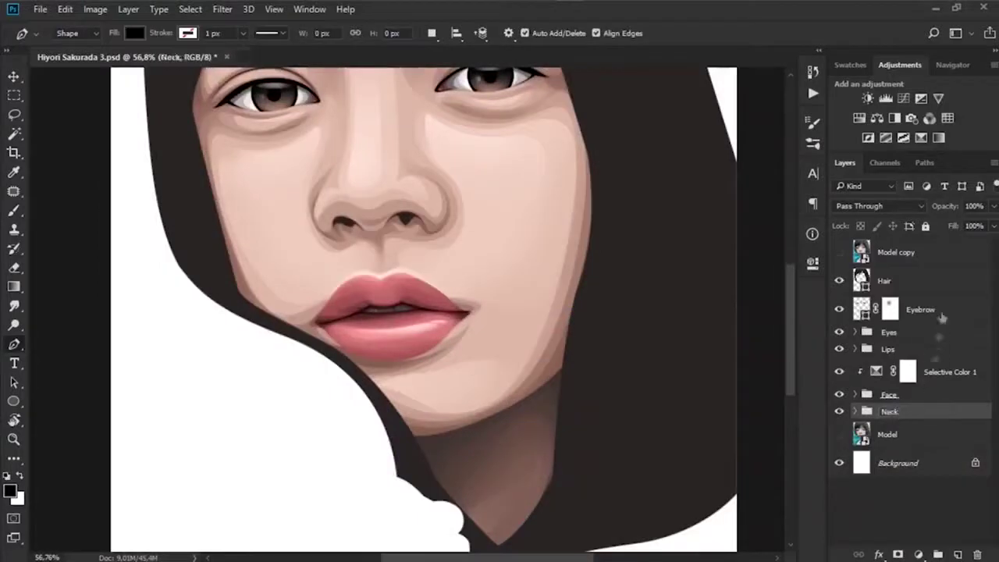
# - Add a Selective Color adjustment clipped to the Neck group with Reds Black at +100% and compare the neck with and without it
pyautogui.click(938, 138)
pyautogui.click(685, 505)
pyautogui.moveTo(636, 437); pyautogui.dragTo(820, 442)
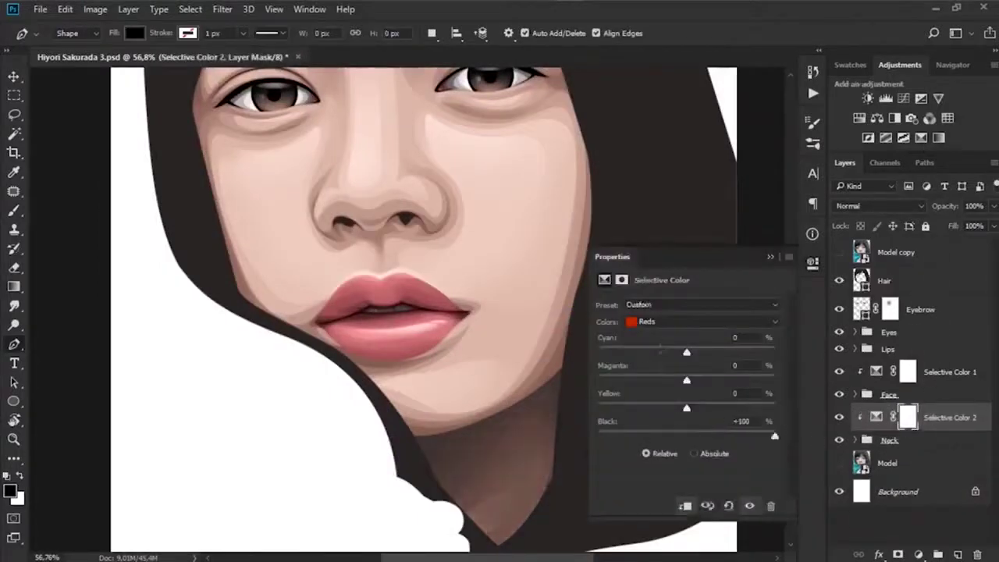
pyautogui.moveTo(645, 435); pyautogui.dragTo(775, 436)
pyautogui.scroll(-5, 602, 408)
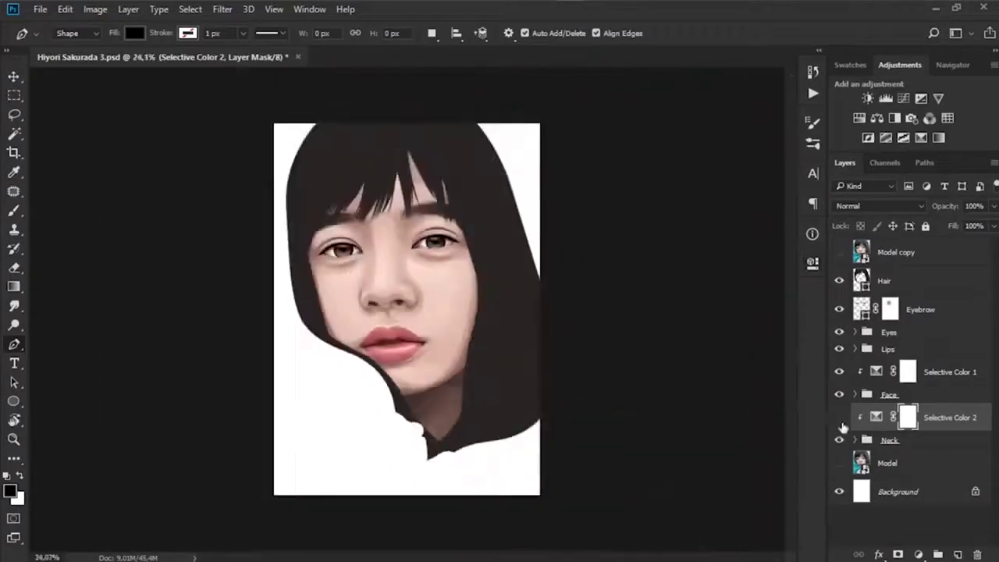
# - Open the Neck group and retouch the highlight shape's layer mask with the soft black brush
pyautogui.click(855, 439)
pyautogui.click(944, 463)
pyautogui.press('b')
pyautogui.scroll(2, 594, 426)
pyautogui.scroll(-2, 593, 425)
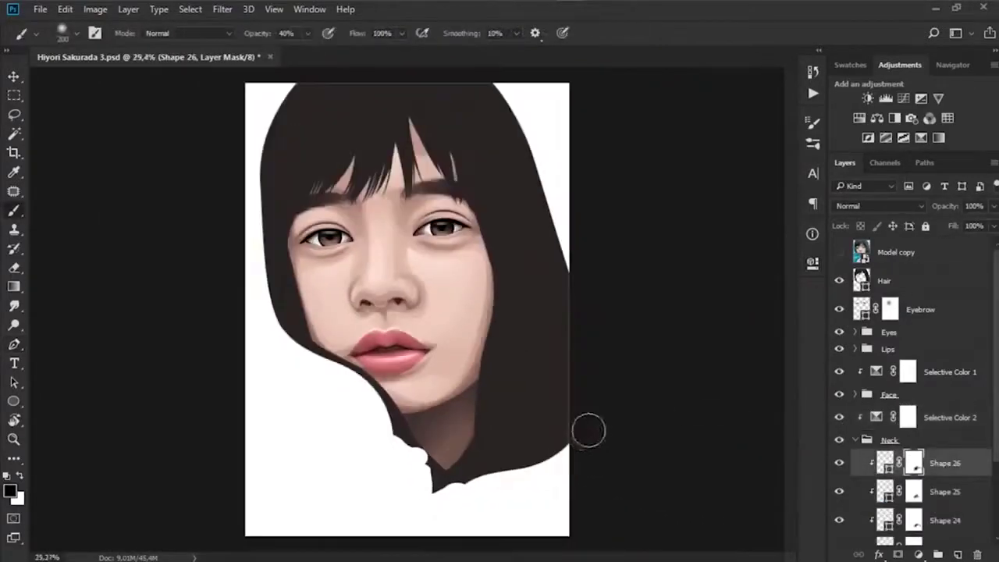
# - Delete the topmost shape layer in the Neck group and collapse the group
pyautogui.press('Delete')
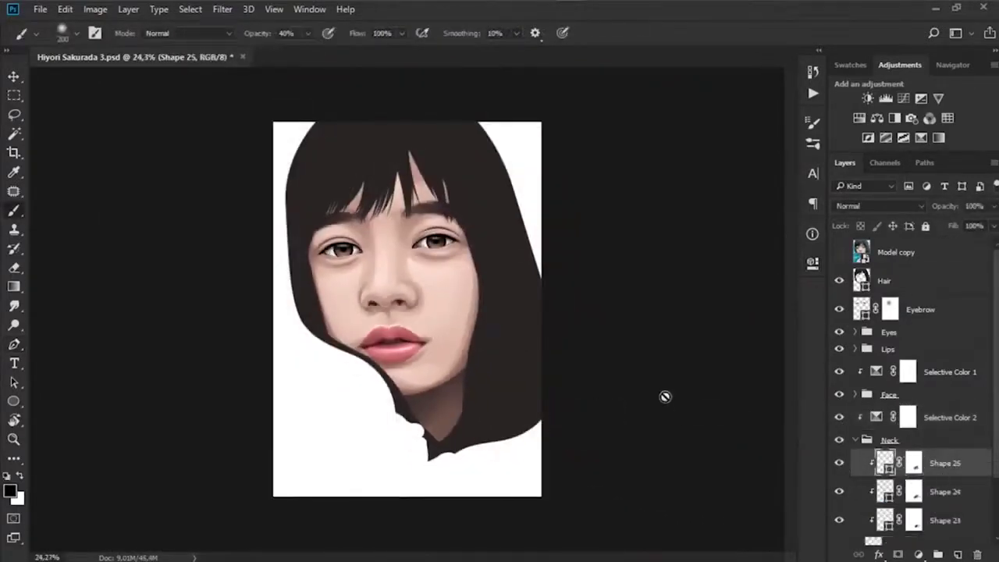
pyautogui.click(856, 439)
pyautogui.scroll(5, 350, 257)
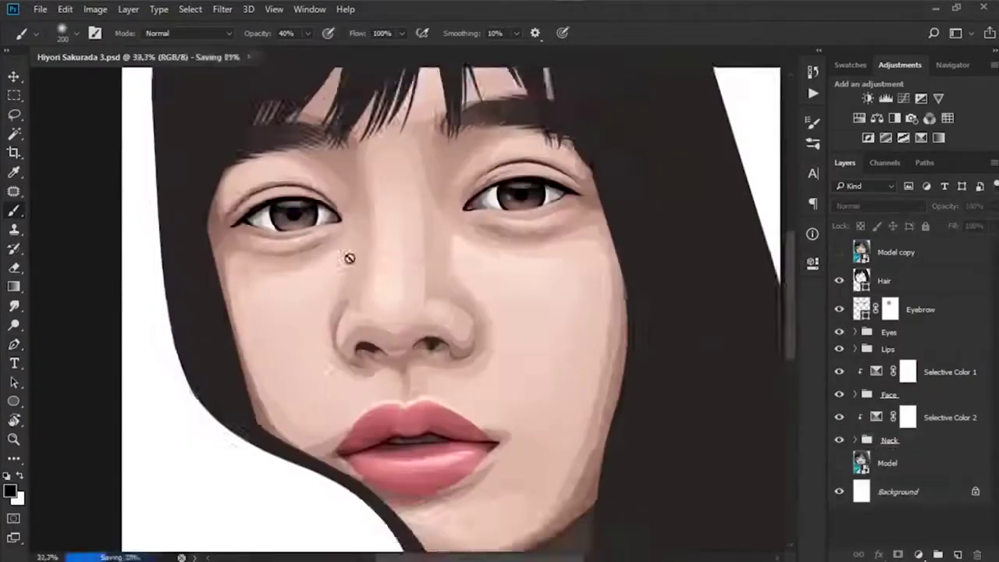
# - Add a new empty layer directly above Ellipse 1 copy 2 in the Eyes group
pyautogui.click(856, 334)
pyautogui.click(855, 332)
pyautogui.click(925, 443)
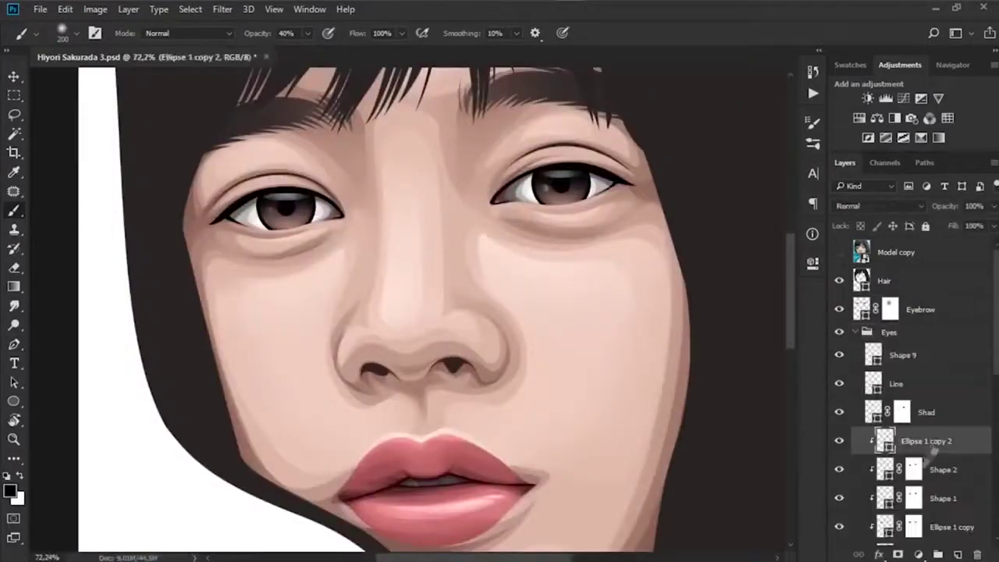
pyautogui.scroll(3, 551, 169)
pyautogui.hotkey('ctrl', 'shift', 'alt', 'n')
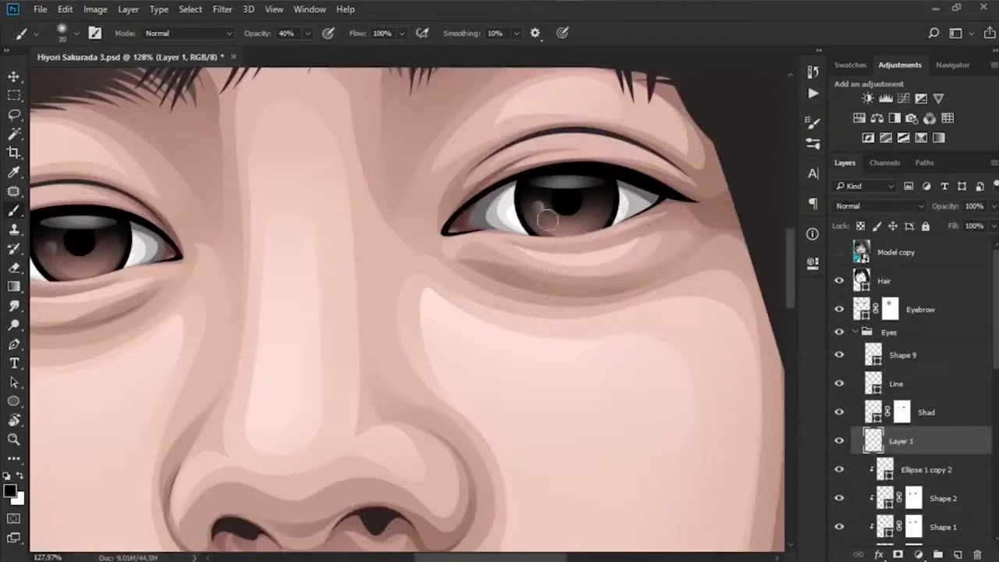
# - Choose a pink foreground colour for tinting the eyes and set the new layer's blend mode to Overlay
pyautogui.click(11, 490)
pyautogui.click(651, 200)
pyautogui.click(907, 168)
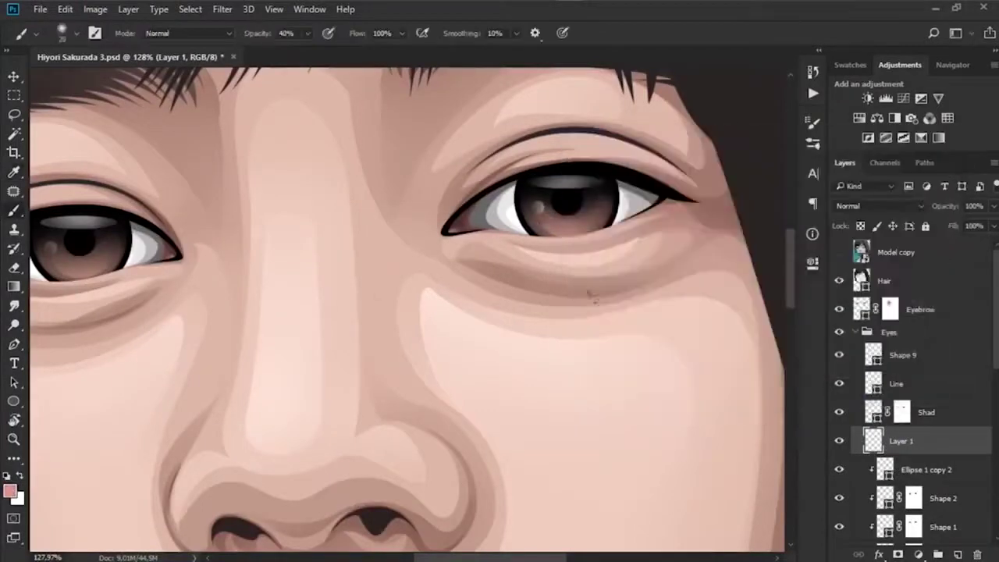
pyautogui.moveTo(591, 295); pyautogui.dragTo(700, 301)
pyautogui.click(878, 206)
pyautogui.click(851, 343)
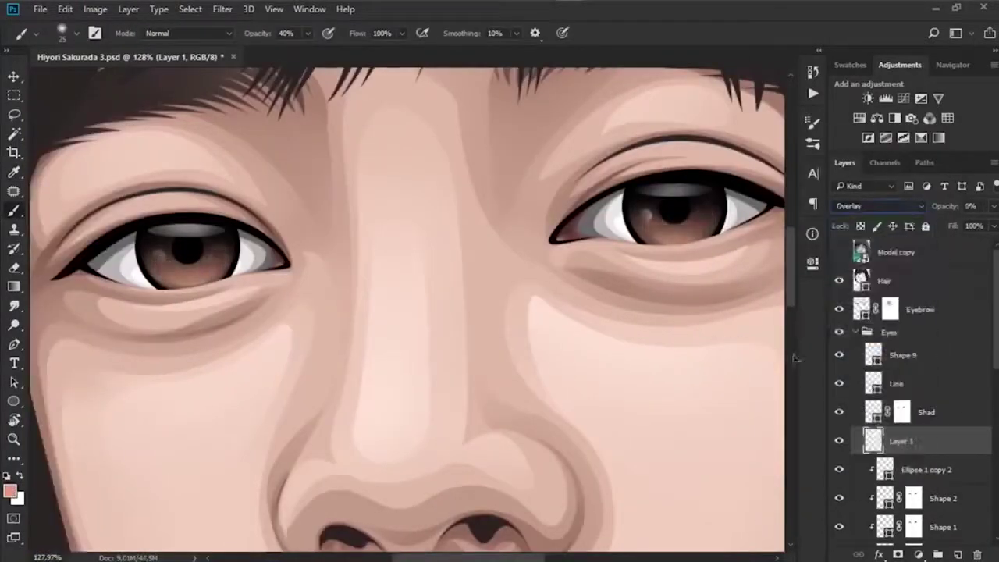
# - Undo the last edit and use the lighter pink #f3cabf to brush a glow into the irises on the Overlay layer
pyautogui.hotkey('ctrl', 'z')
pyautogui.click(11, 490)
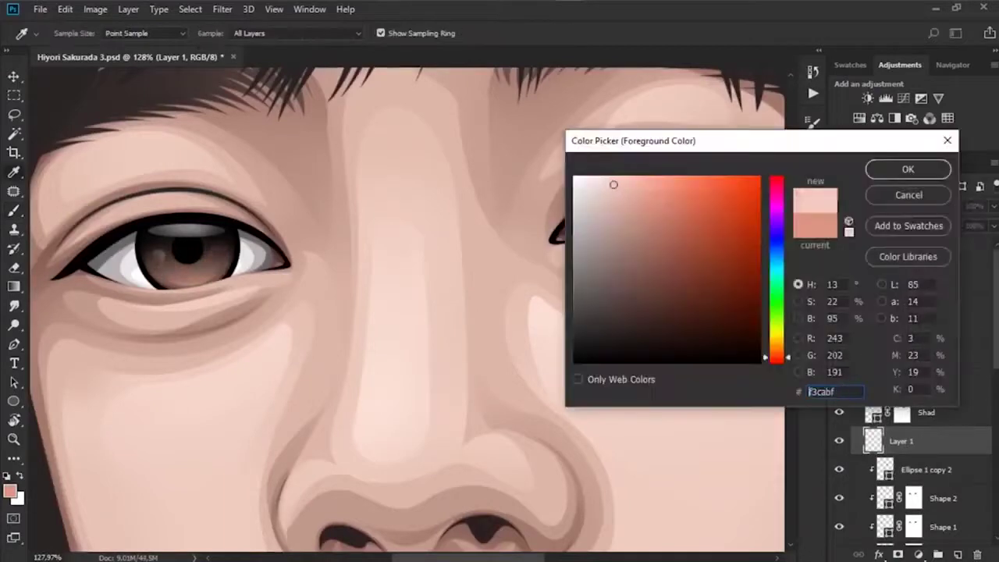
pyautogui.click(613, 185)
pyautogui.click(907, 167)
pyautogui.click(878, 206)
pyautogui.click(856, 354)
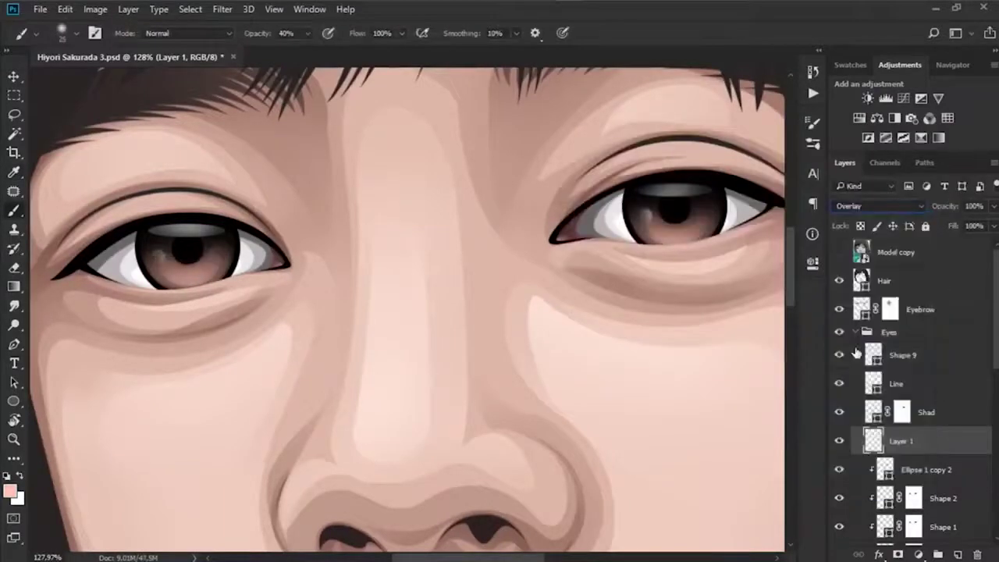
pyautogui.scroll(-5, 714, 312)
pyautogui.scroll(5, 713, 312)
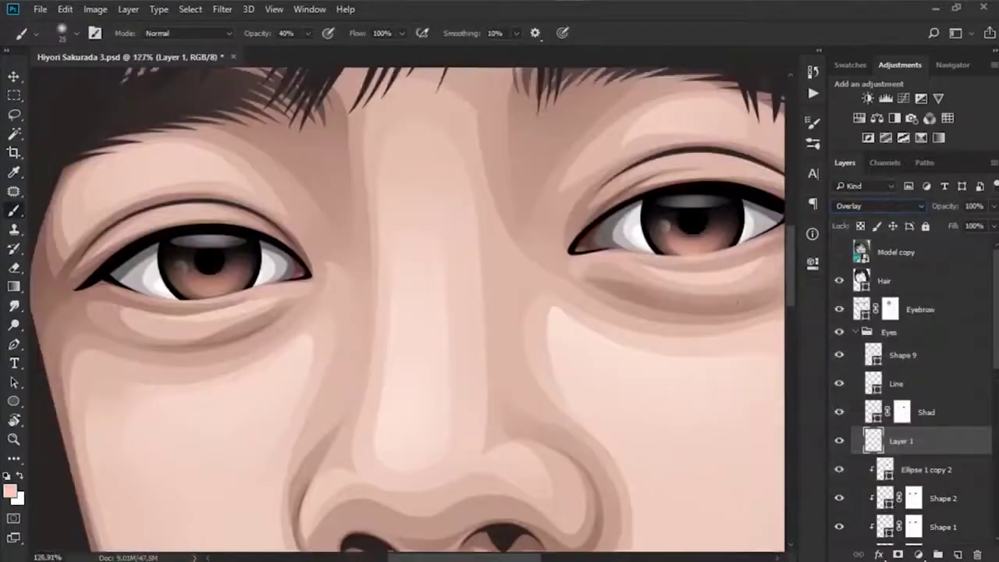
# - Refine the iris shading by brushing on the Shape 1 and Shape 2 layer masks at 40% opacity, and save the document
pyautogui.scroll(-5, 714, 312)
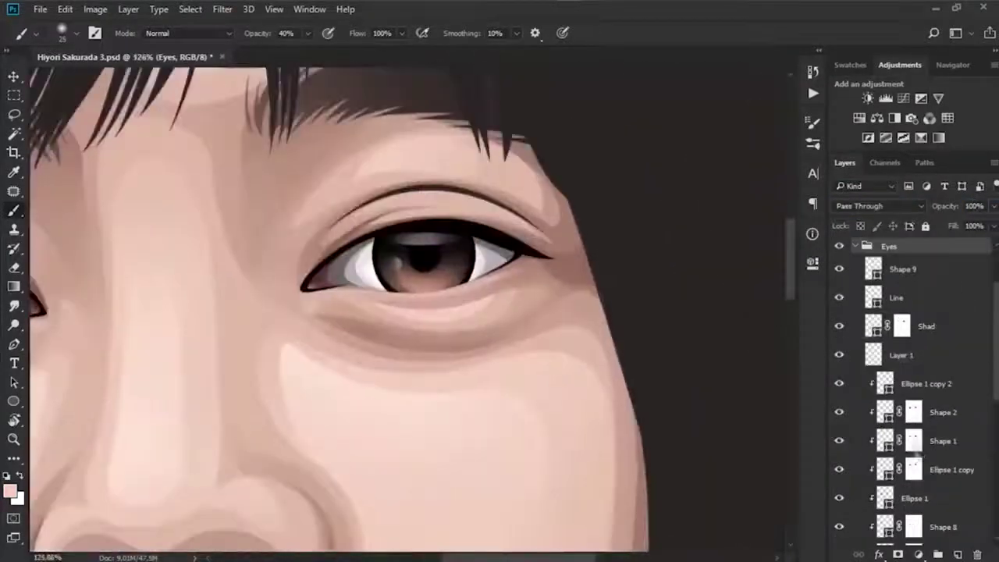
pyautogui.click(913, 441)
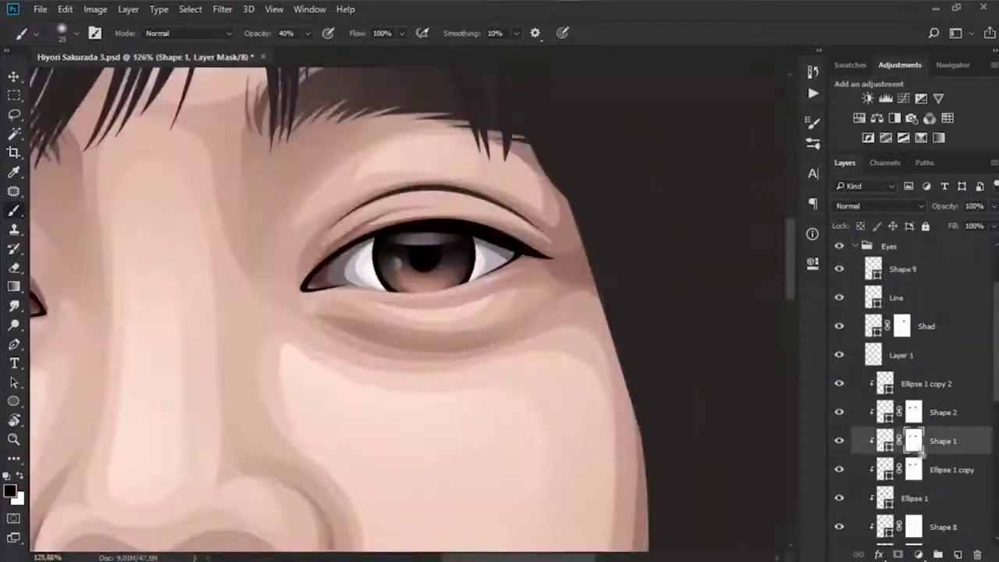
pyautogui.click(913, 412)
pyautogui.click(914, 440)
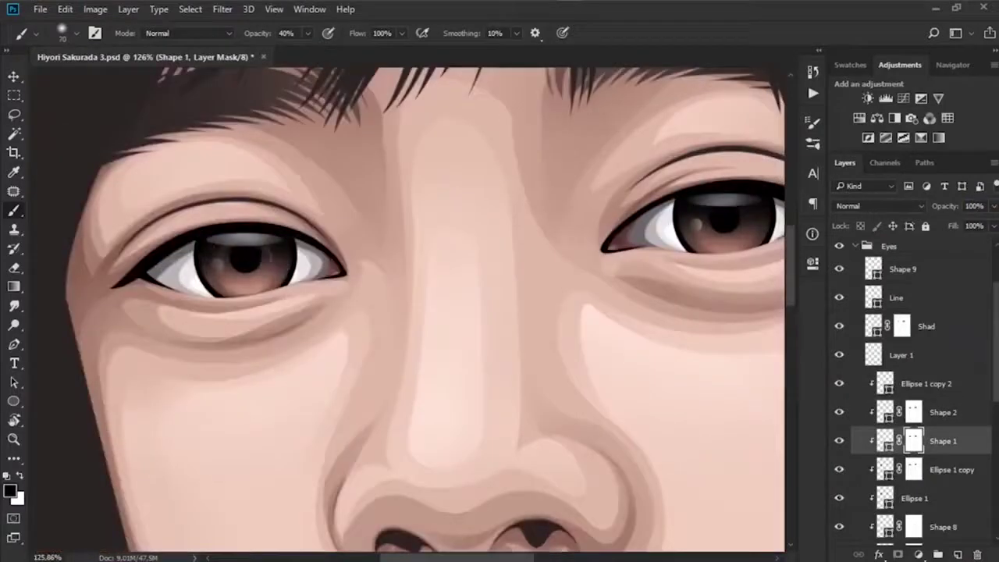
pyautogui.hotkey('alt', ']')
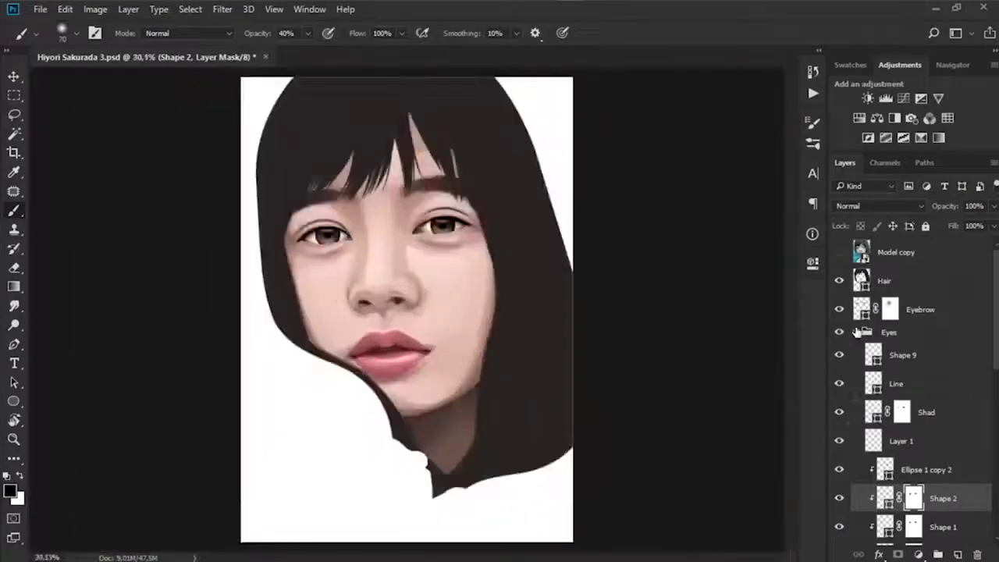
pyautogui.hotkey('ctrl', 's')
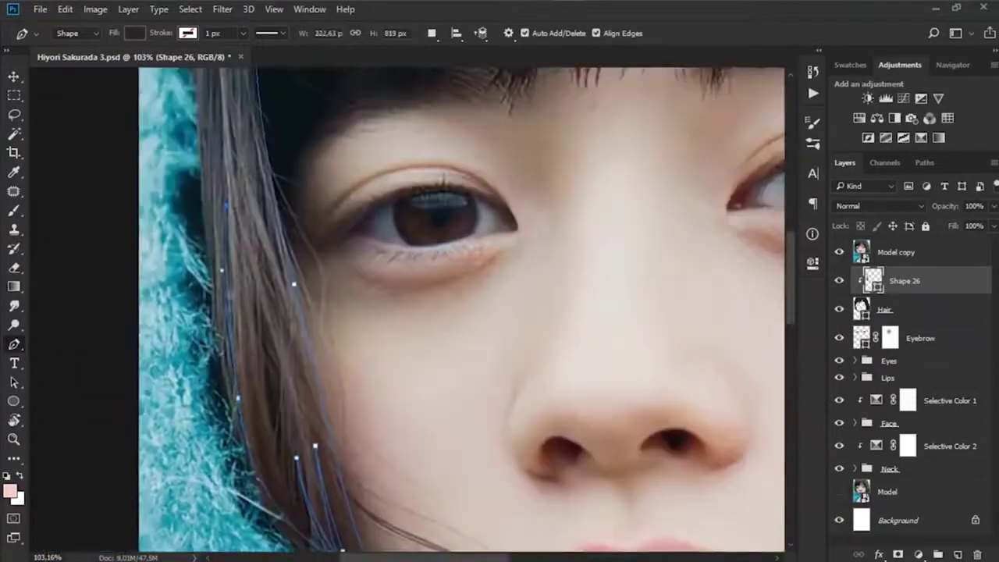
# - Trace tapered strands around the lower hair ends with the Pen tool on the shape clipped to the Hair layer
pyautogui.click(253, 225)
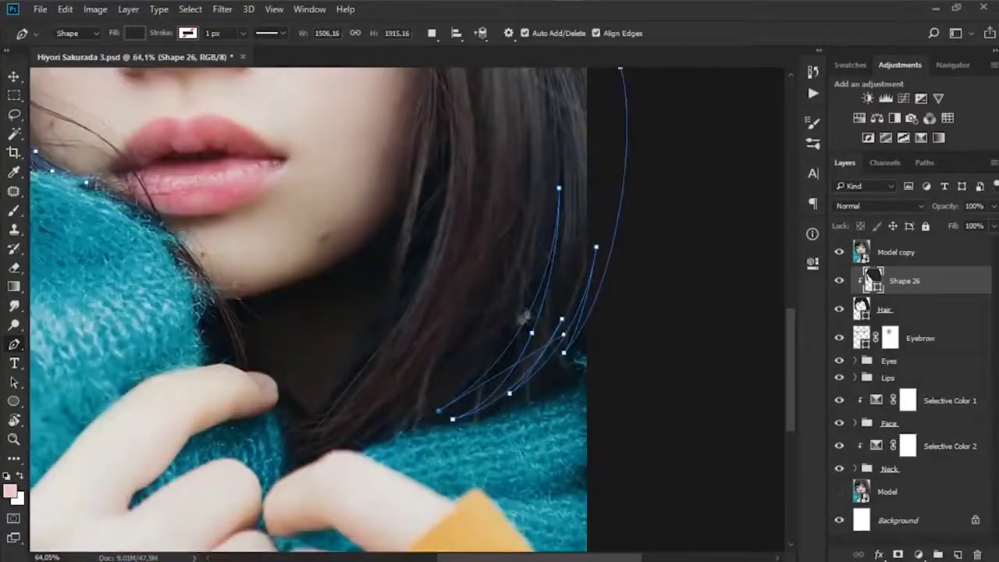
pyautogui.click(512, 316)
pyautogui.click(484, 390)
pyautogui.click(392, 429)
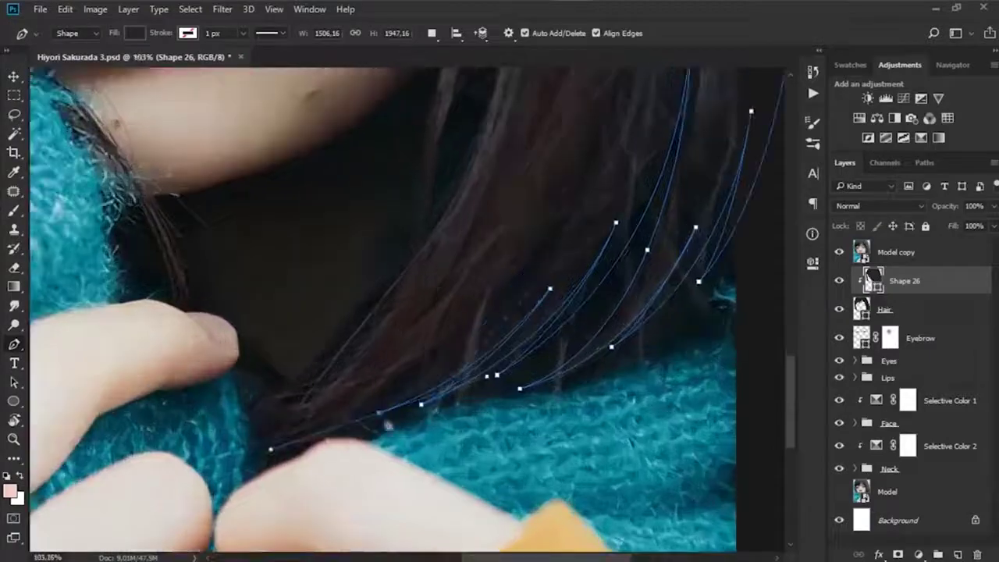
pyautogui.click(320, 428)
pyautogui.moveTo(580, 212); pyautogui.dragTo(493, 315)
pyautogui.click(261, 428)
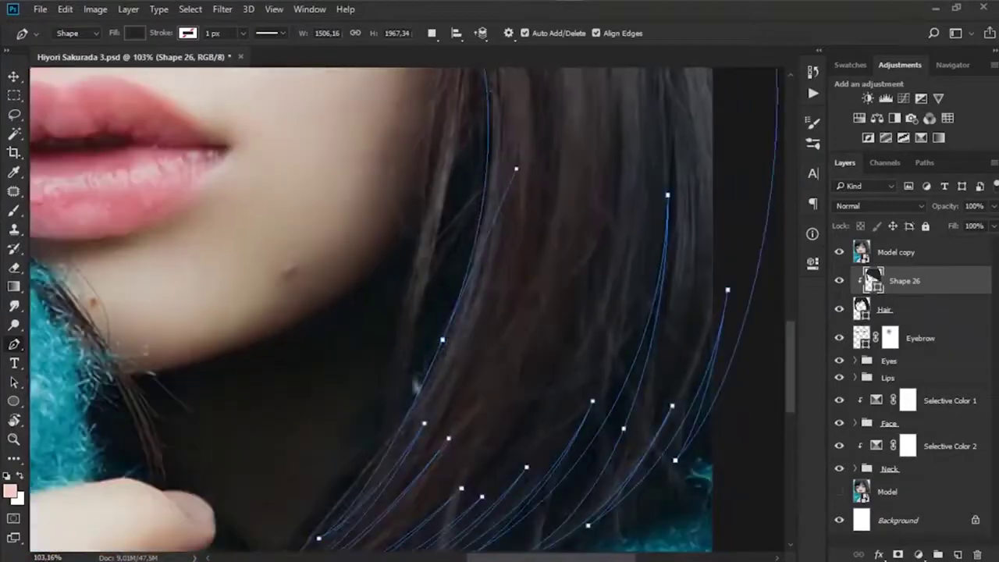
# - Continue the clipped hair shape's outline with thin strands up the right side of the face to the fringe
pyautogui.click(446, 122)
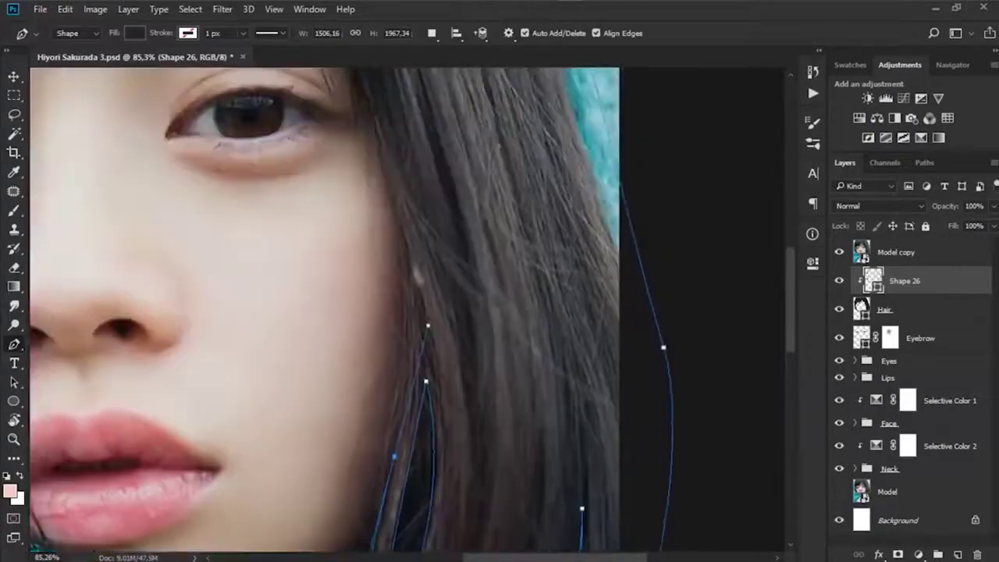
pyautogui.click(429, 375)
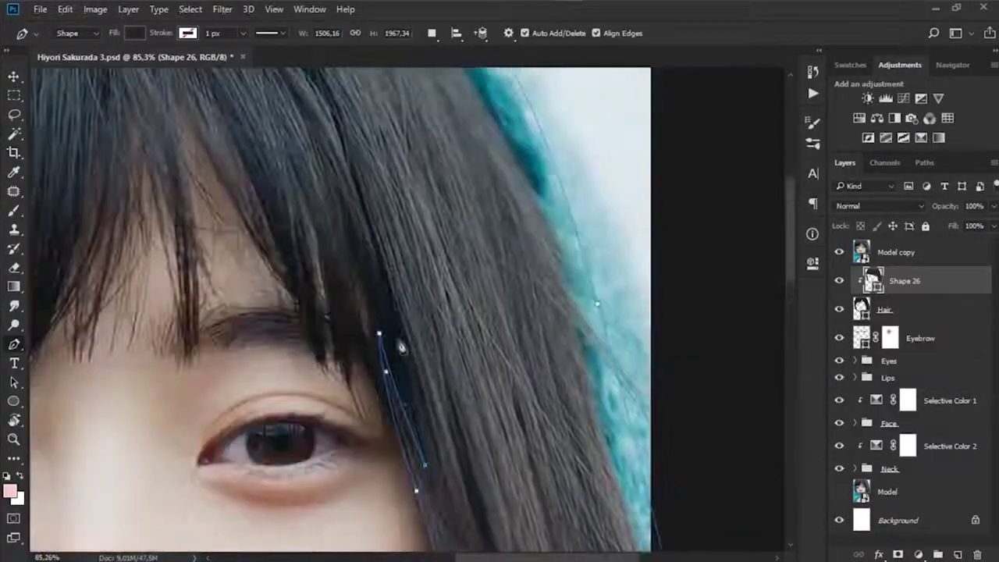
pyautogui.click(388, 276)
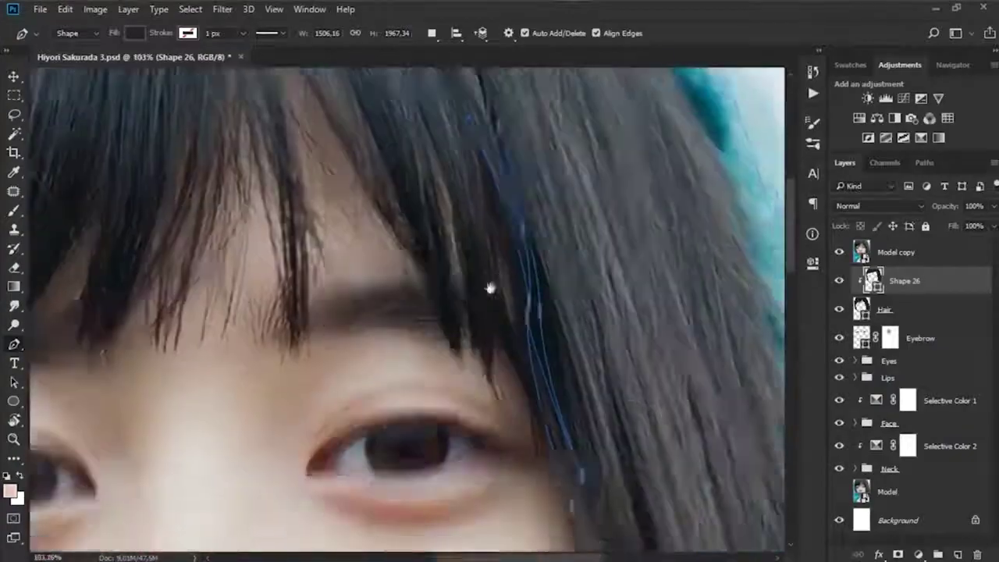
pyautogui.click(527, 372)
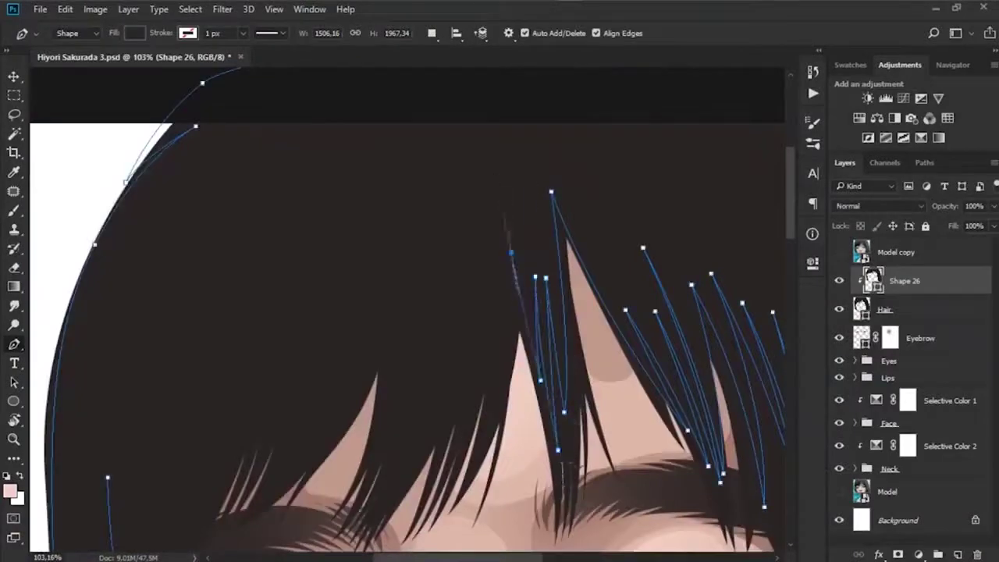
# - Trace the fringe strands across the forehead and complete the clipped hair shape's outline around the left side of the head
pyautogui.scroll(-2, 504, 348)
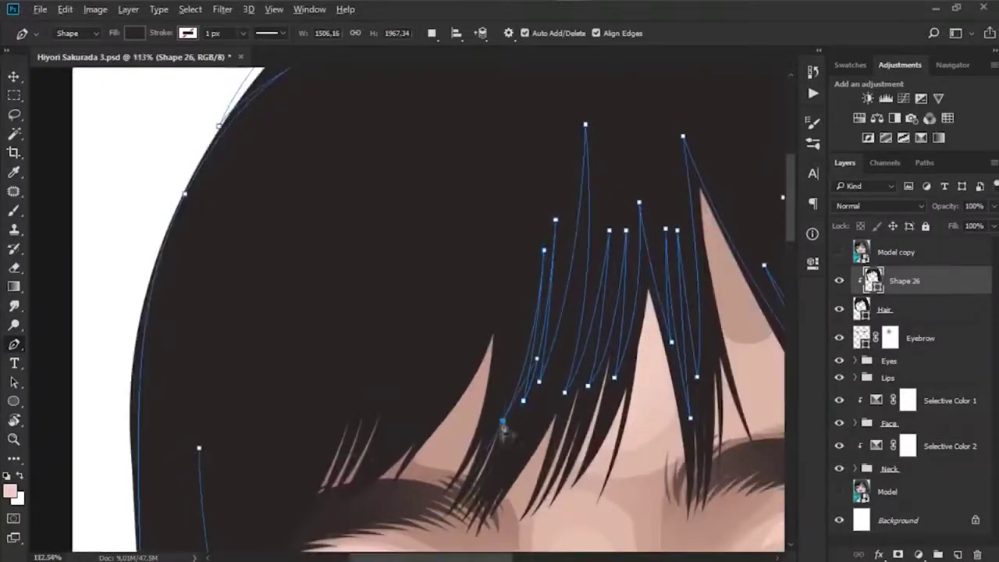
pyautogui.moveTo(530, 222); pyautogui.dragTo(530, 72)
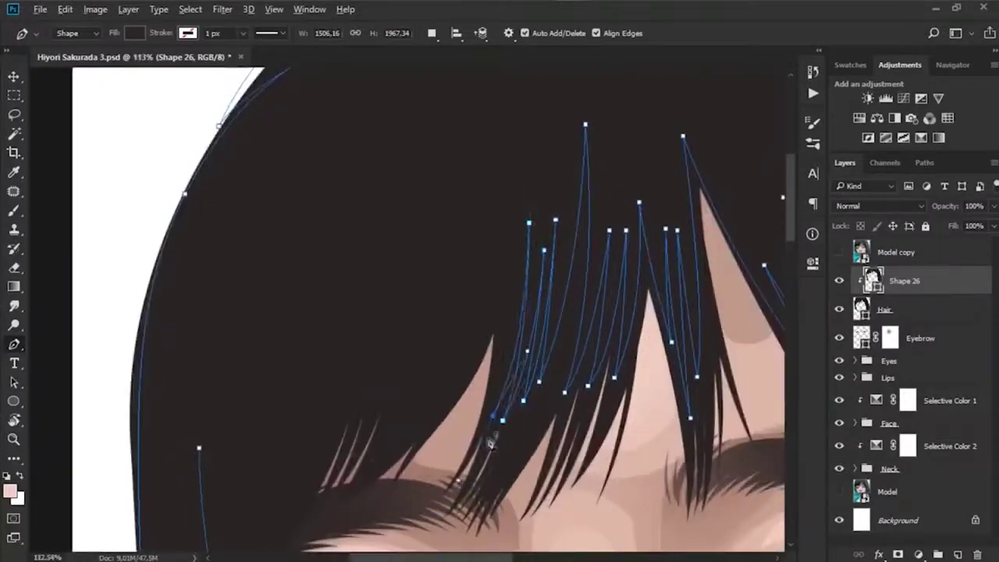
pyautogui.scroll(2, 505, 380)
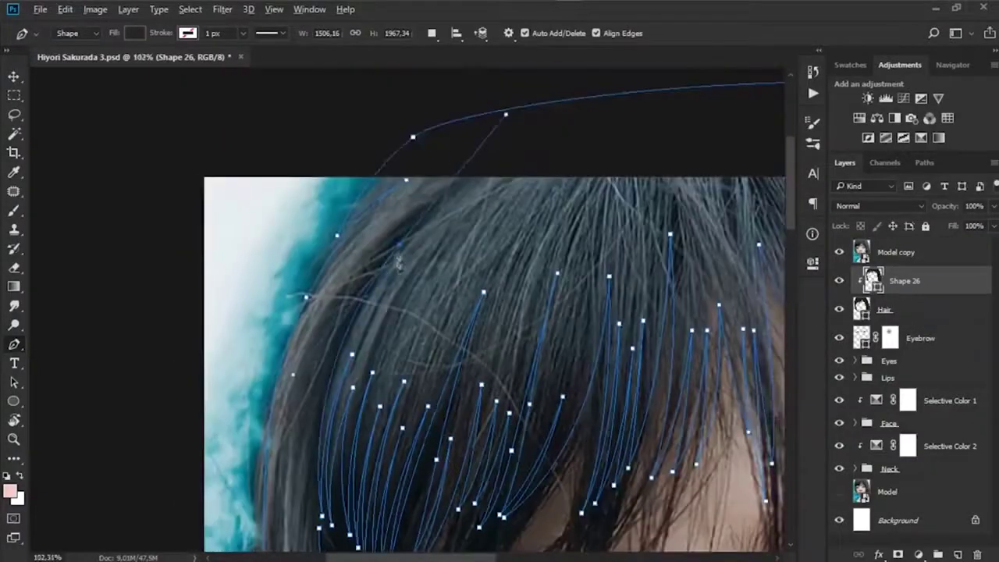
pyautogui.scroll(-6, 399, 263)
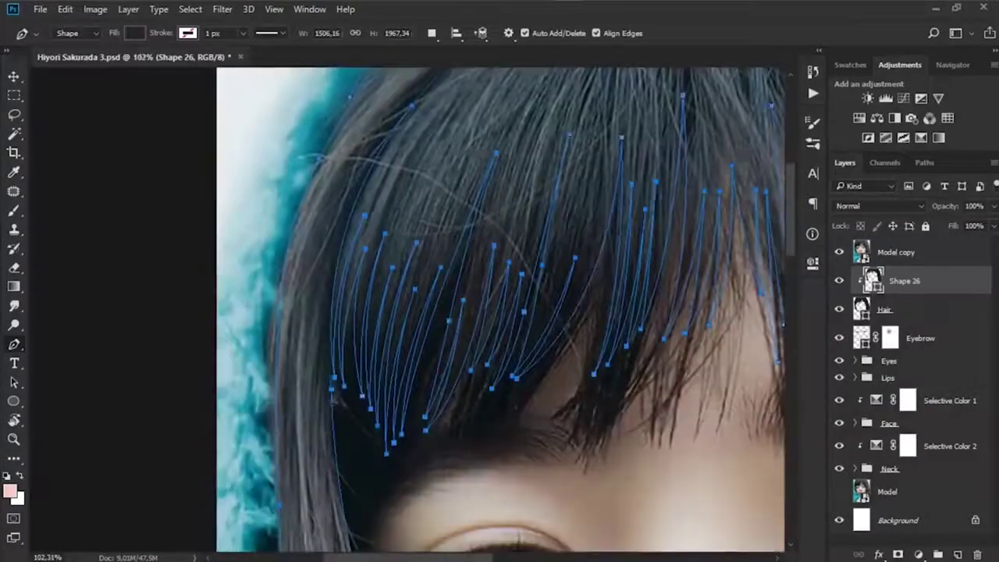
# - Hide the Model copy reference photo, recolour the Shape 26 hair shape to a slightly lighter dark brown, and save the document
pyautogui.click(839, 253)
pyautogui.doubleClick(873, 282)
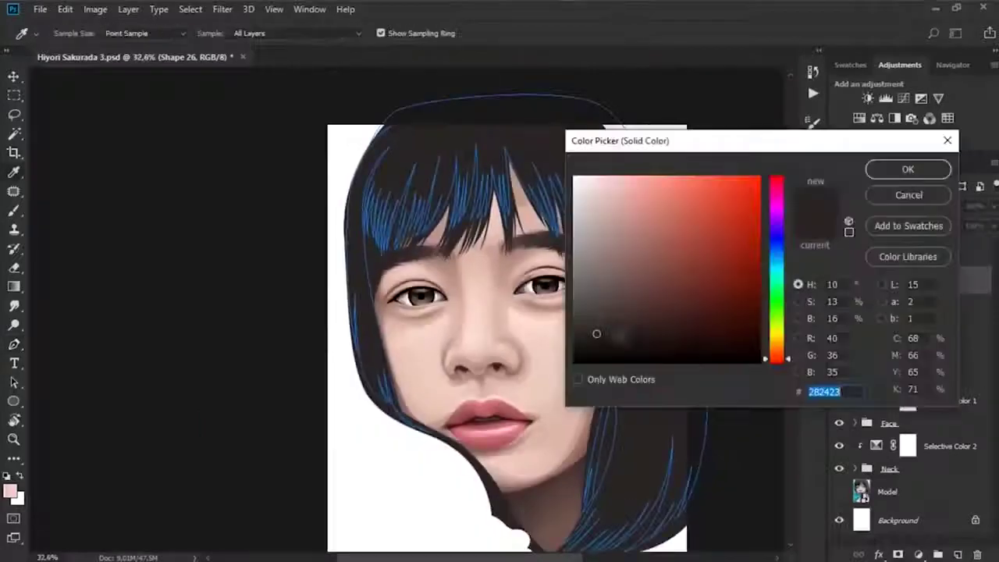
pyautogui.moveTo(595, 332)
pyautogui.mouseDown()
pyautogui.moveTo(580, 352)
pyautogui.moveTo(591, 312)
pyautogui.moveTo(596, 332)
pyautogui.moveTo(601, 321)
pyautogui.mouseUp()
pyautogui.press('Return')
pyautogui.click(882, 547)
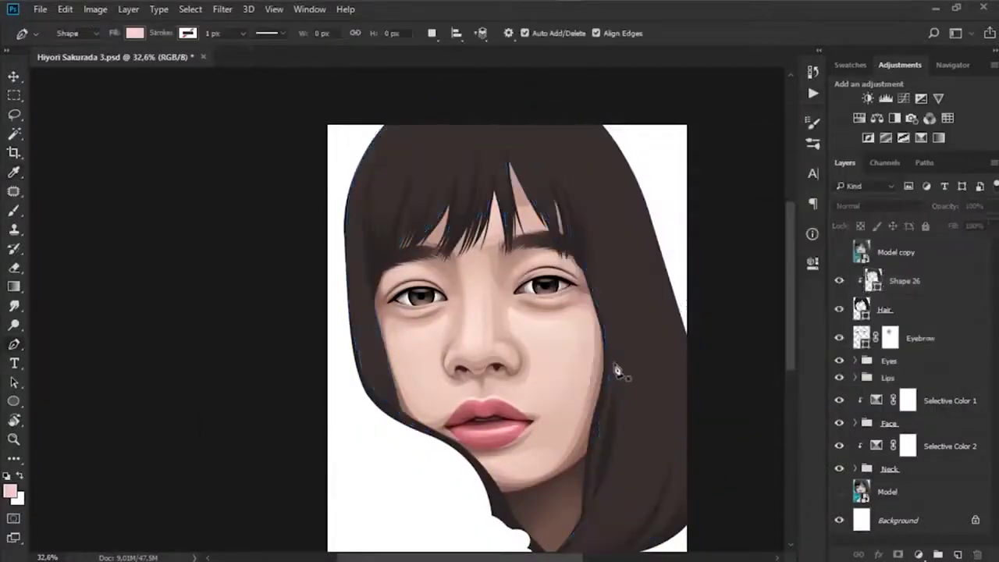
pyautogui.moveTo(616, 367); pyautogui.dragTo(437, 322)
pyautogui.hotkey('ctrl', 's')
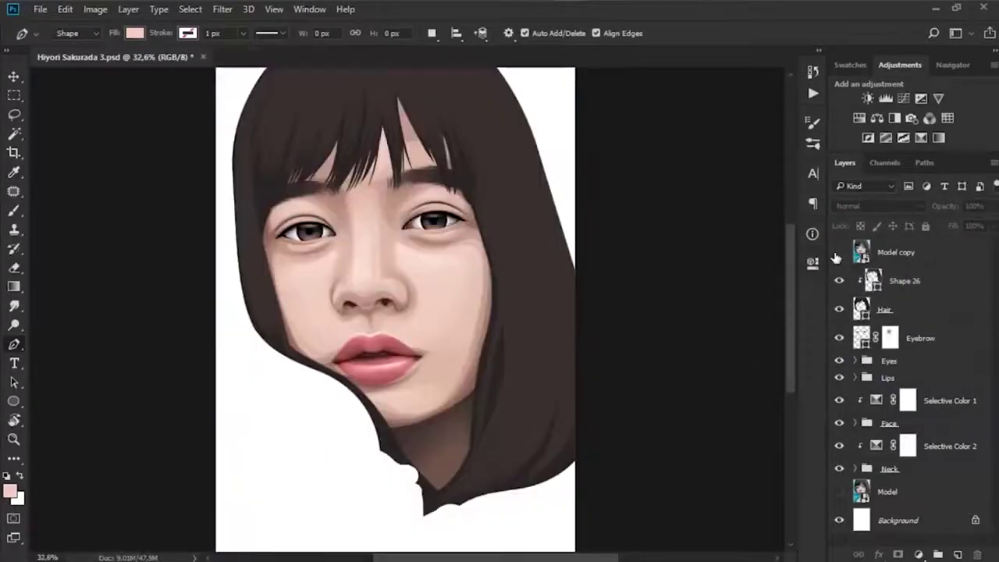
# - Trace the first thin strands of a new hair shape on the upper left of the fringe, following the reference photo
pyautogui.click(842, 260)
pyautogui.click(842, 260)
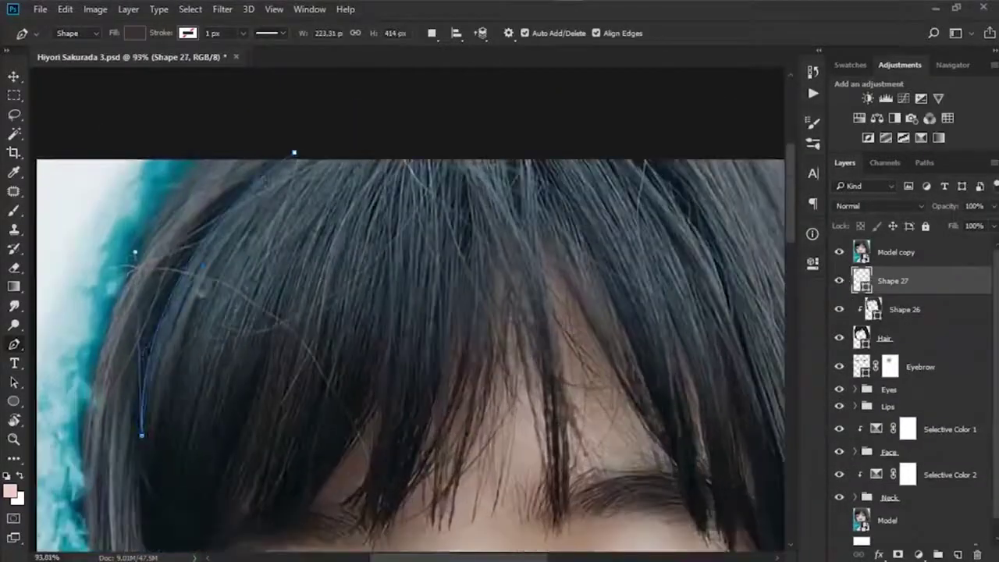
pyautogui.click(208, 272)
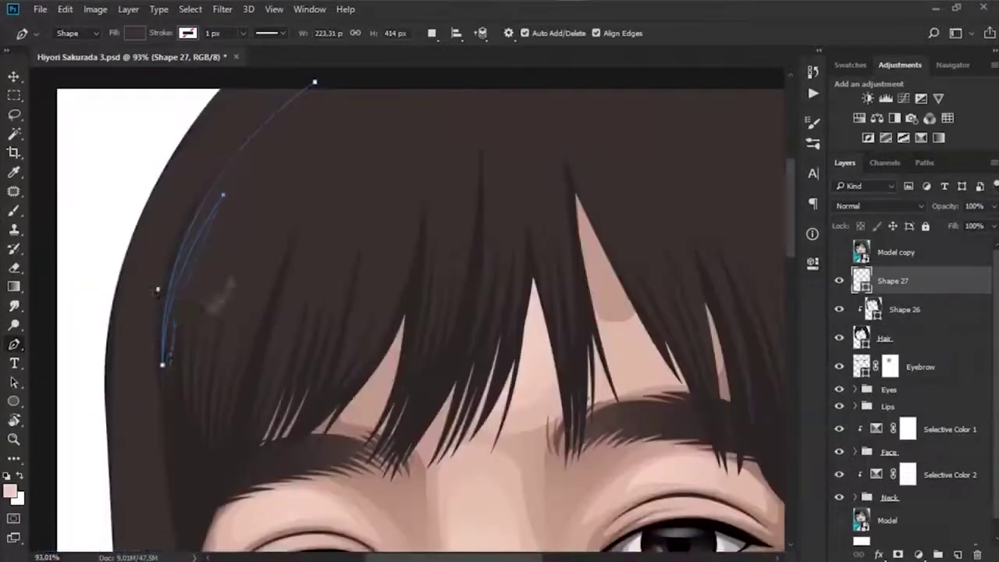
pyautogui.click(234, 196)
pyautogui.click(188, 332)
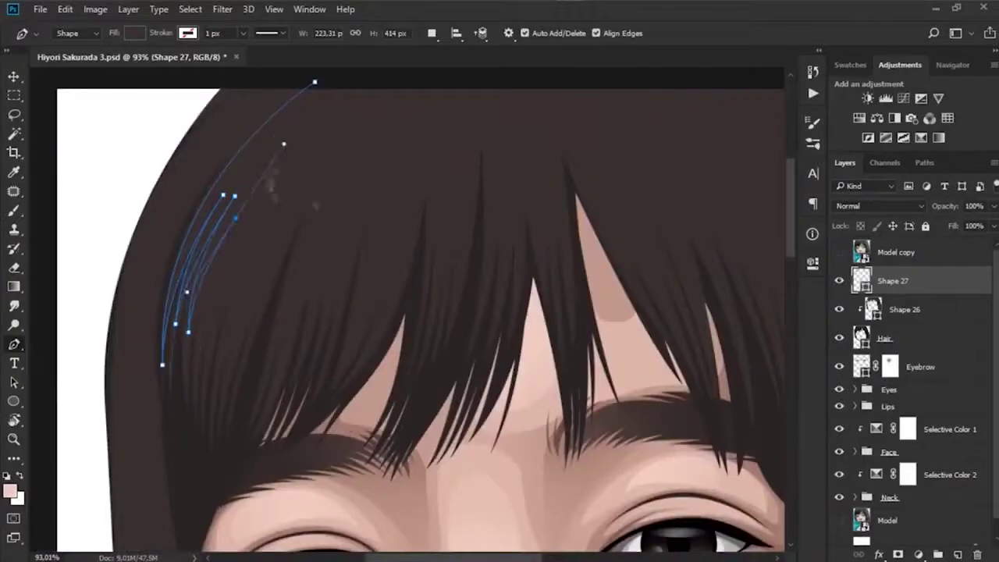
# - Set the Shape 27 layer's opacity to 0% and extend its outline with another curved strand toward the crown
pyautogui.click(994, 206)
pyautogui.moveTo(993, 224); pyautogui.dragTo(925, 225)
pyautogui.click(197, 336)
pyautogui.moveTo(262, 205); pyautogui.dragTo(320, 121)
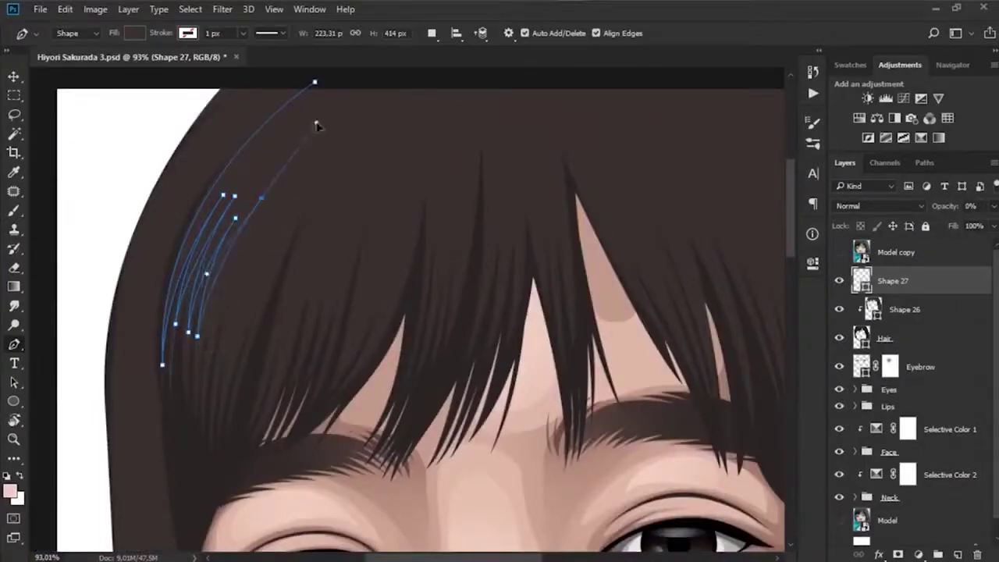
# - Extend the Shape 27 outline with thin curved strands up to the crown on the head's left side, checking the reference photo
pyautogui.click(839, 253)
pyautogui.click(839, 252)
pyautogui.scroll(1, 301, 131)
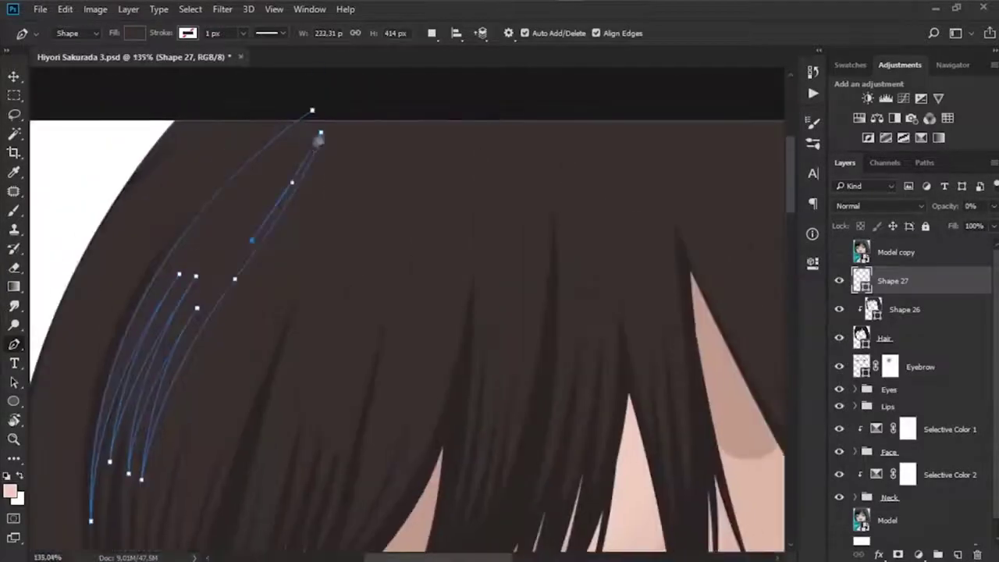
pyautogui.scroll(3, 254, 312)
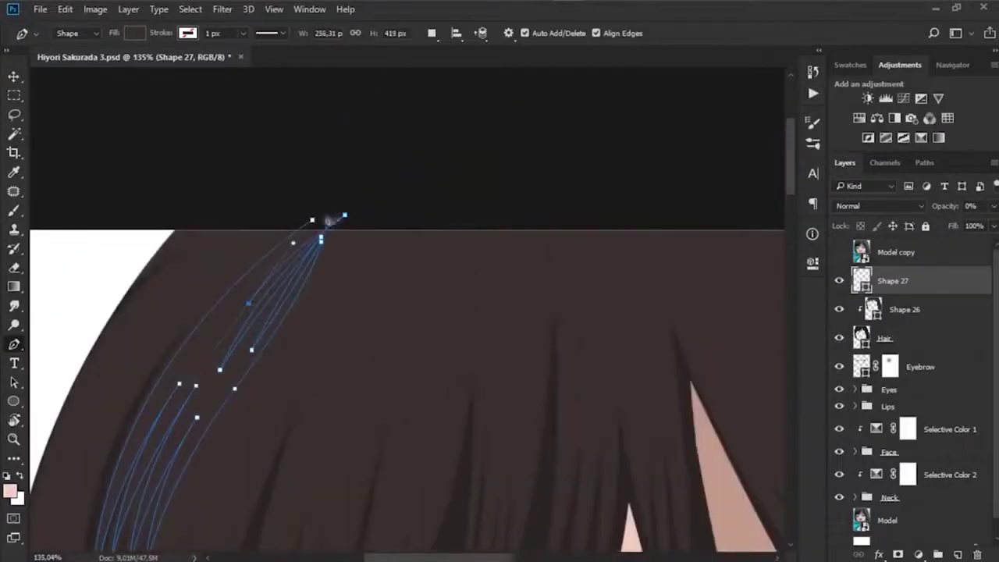
pyautogui.scroll(-2, 329, 221)
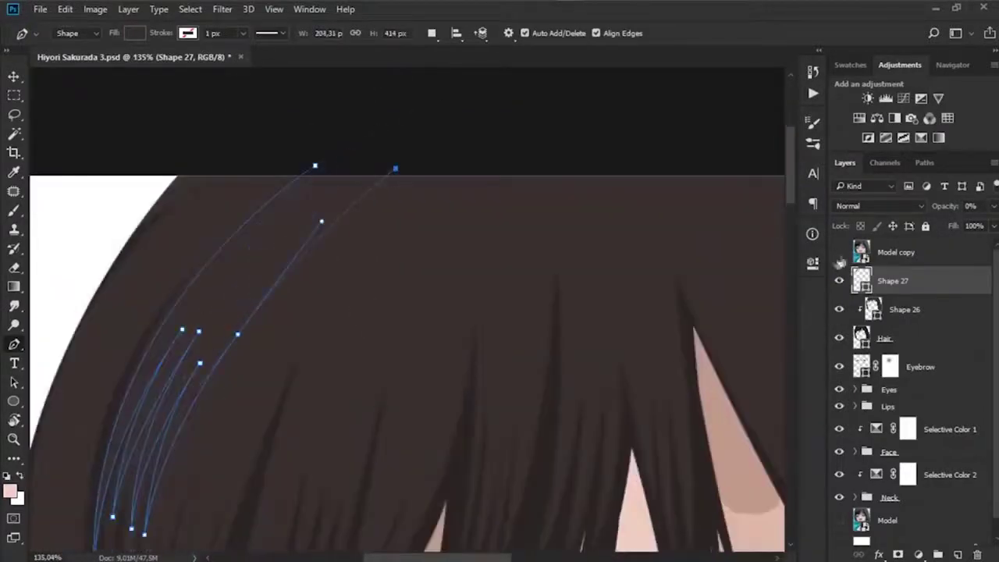
pyautogui.click(840, 252)
pyautogui.click(840, 252)
pyautogui.scroll(-3, 372, 138)
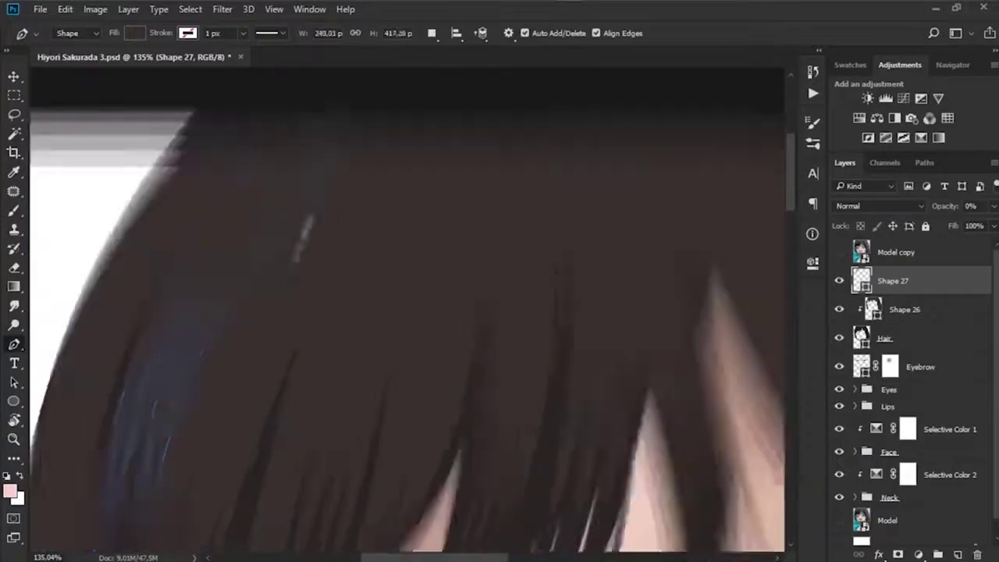
# - Clip the Shape 27 layer to the hair and trace more thin, pointed strands along the left part of the fringe
pyautogui.hotkey('ctrl', 'alt', 'g')
pyautogui.moveTo(206, 390); pyautogui.dragTo(222, 518)
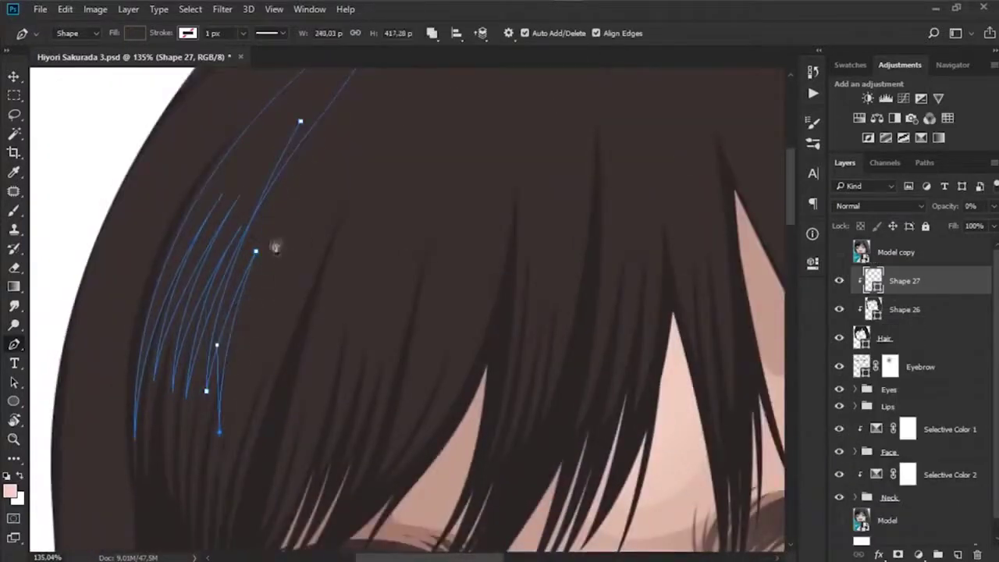
pyautogui.press('Return')
pyautogui.click(839, 252)
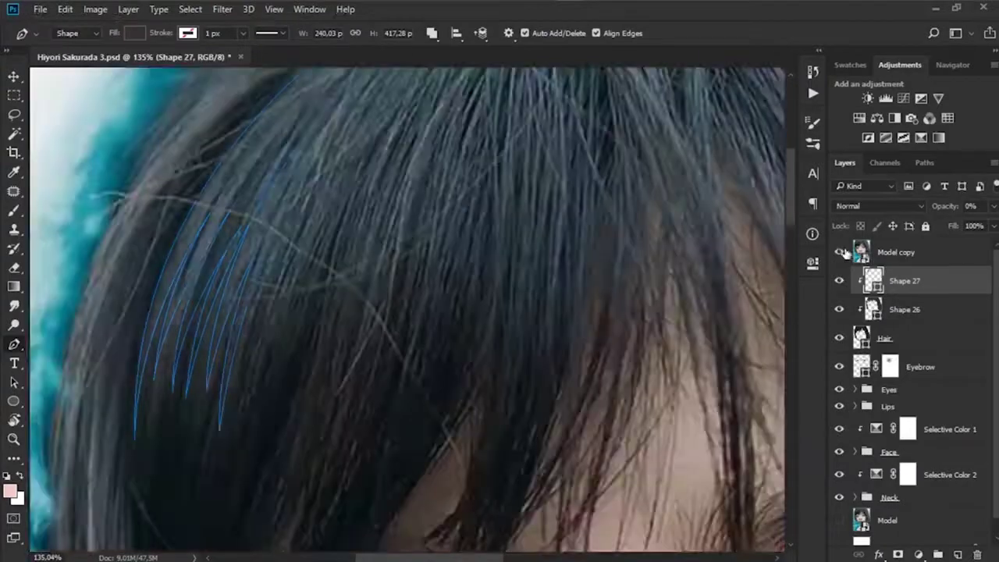
pyautogui.click(839, 252)
pyautogui.click(270, 240)
pyautogui.moveTo(232, 431); pyautogui.dragTo(232, 519)
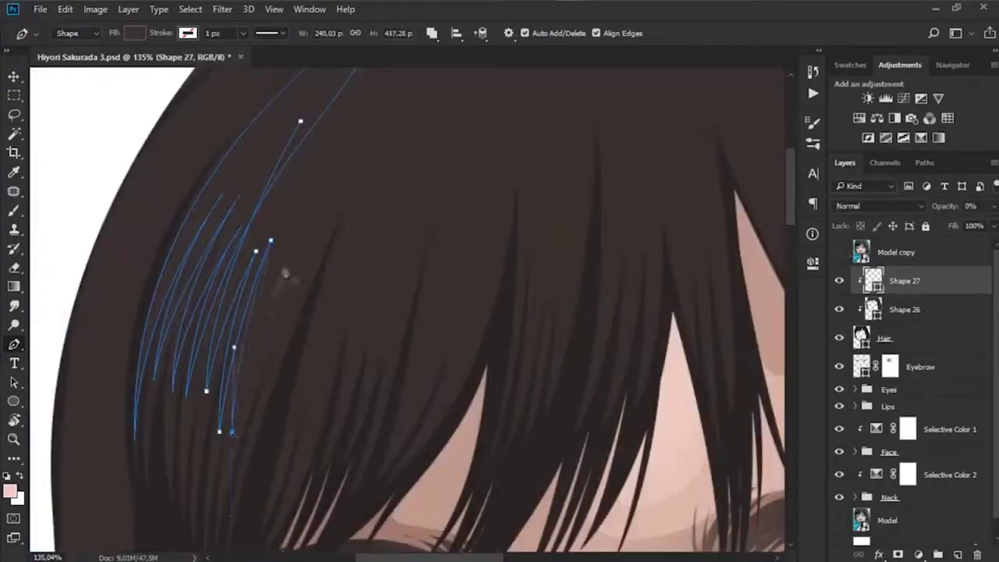
# - Finish this group of left fringe strands up to the crown against the reference photo, and save the document
pyautogui.moveTo(286, 244); pyautogui.dragTo(325, 157)
pyautogui.moveTo(246, 404); pyautogui.dragTo(236, 476)
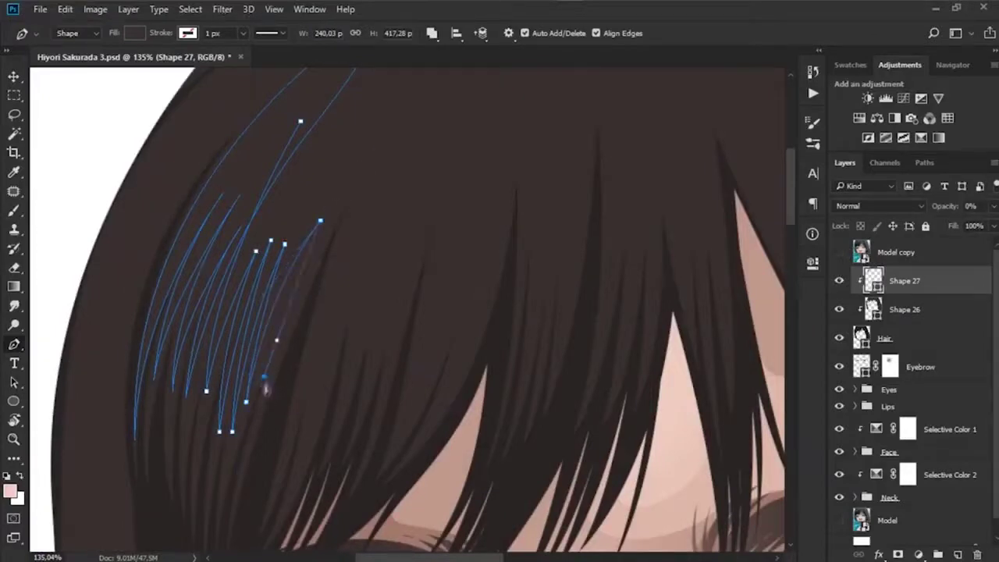
pyautogui.moveTo(364, 152); pyautogui.dragTo(307, 270)
pyautogui.click(839, 252)
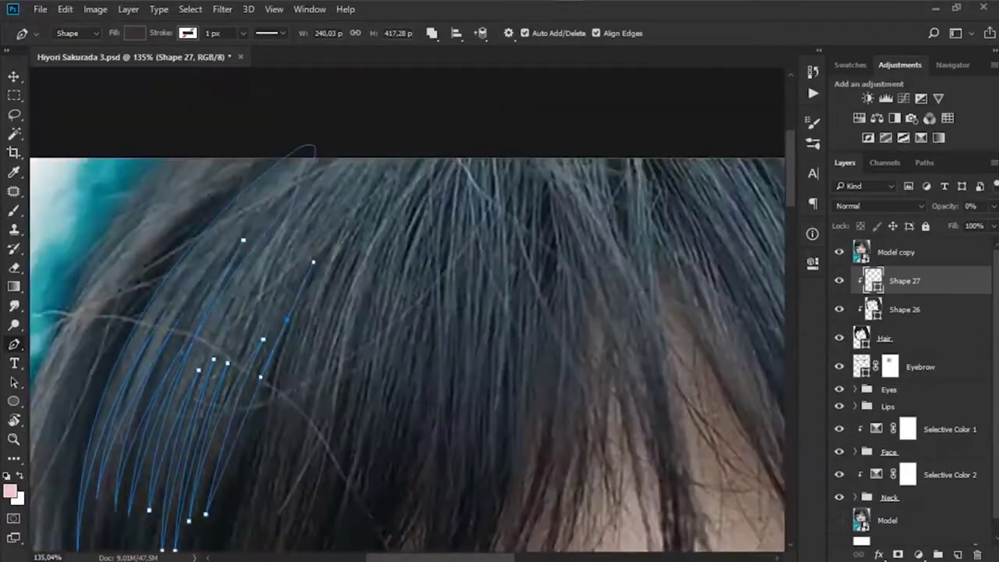
pyautogui.click(839, 253)
pyautogui.scroll(-3, 246, 247)
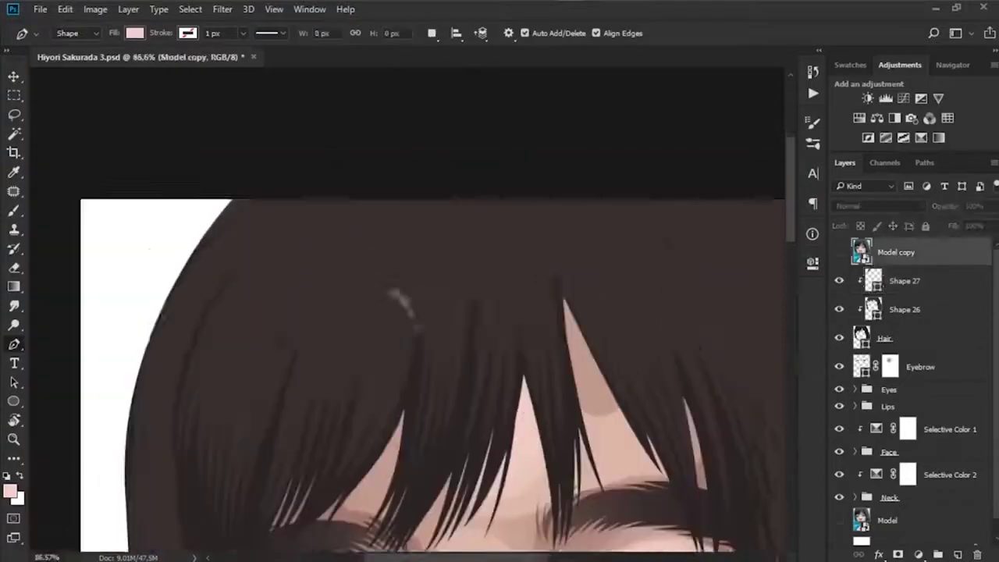
pyautogui.hotkey('ctrl', 's')
# - Trace the next group of highlight strands between the left side and centre of the fringe, closing its outline above the canvas
pyautogui.click(839, 252)
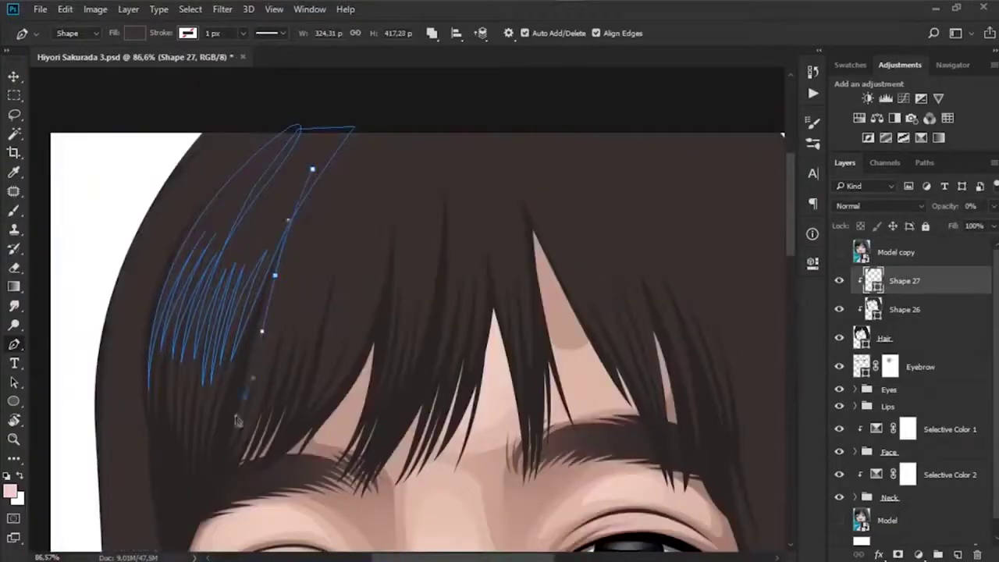
pyautogui.moveTo(274, 322); pyautogui.dragTo(278, 320)
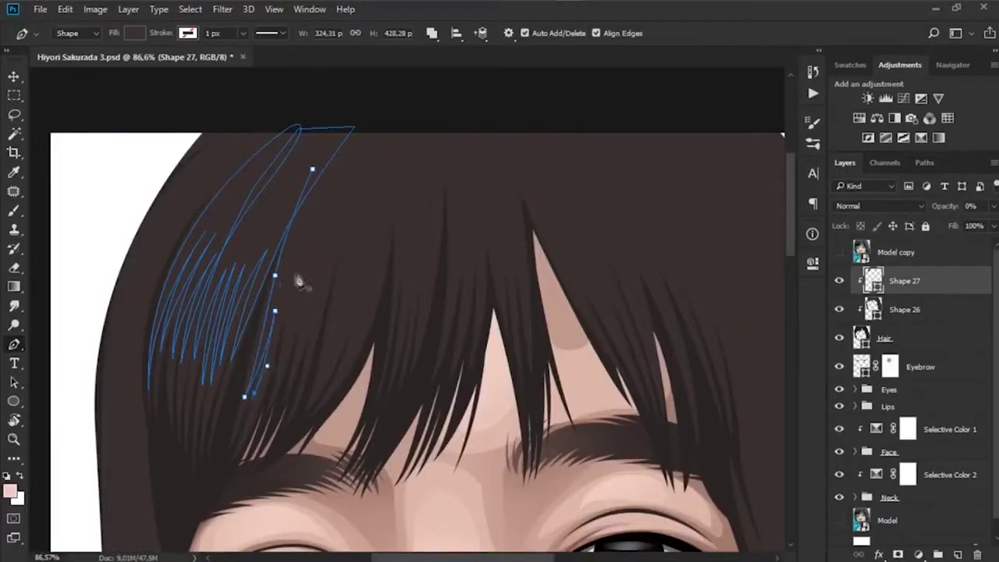
pyautogui.scroll(-1, 306, 288)
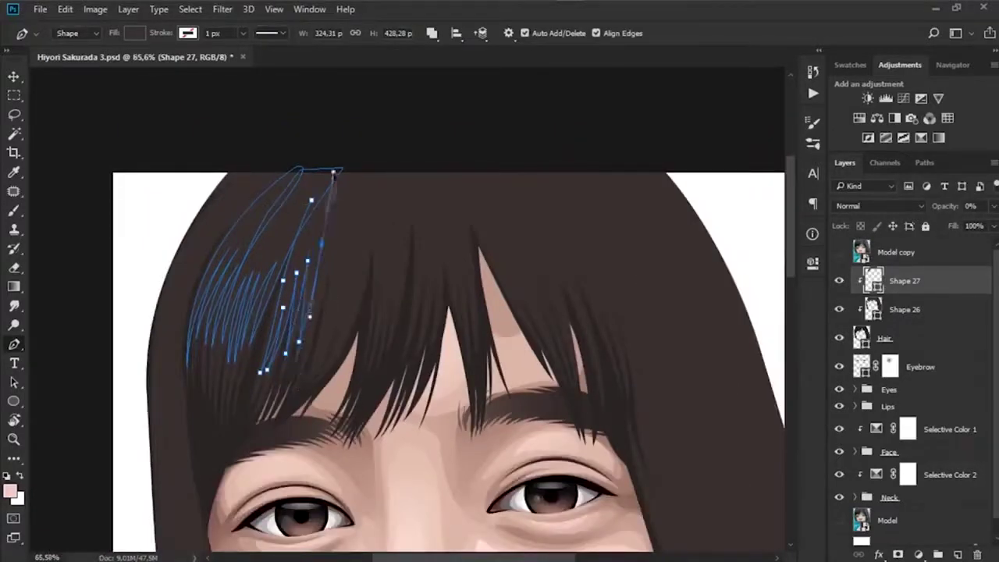
pyautogui.moveTo(323, 168); pyautogui.dragTo(309, 317)
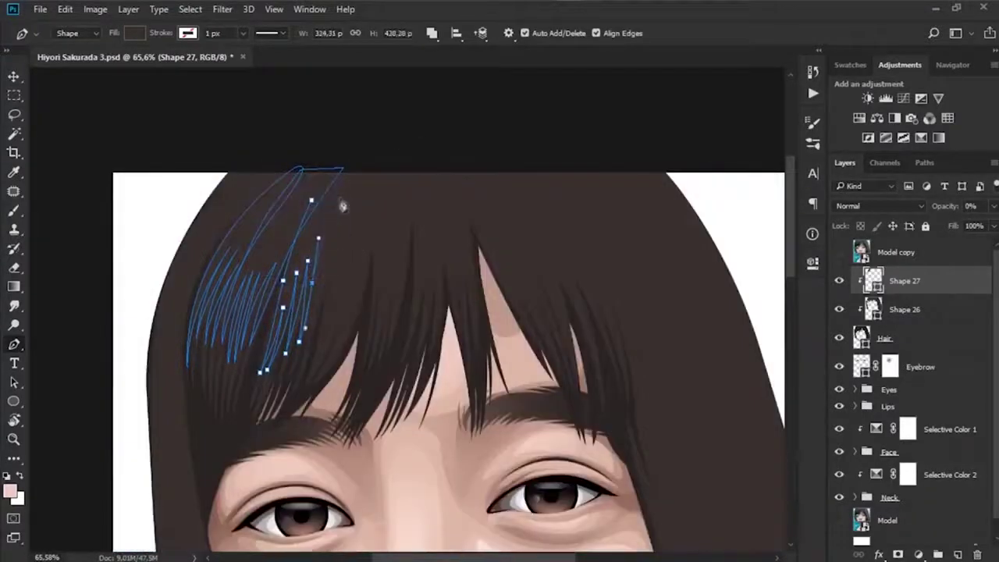
pyautogui.moveTo(339, 199); pyautogui.dragTo(303, 405)
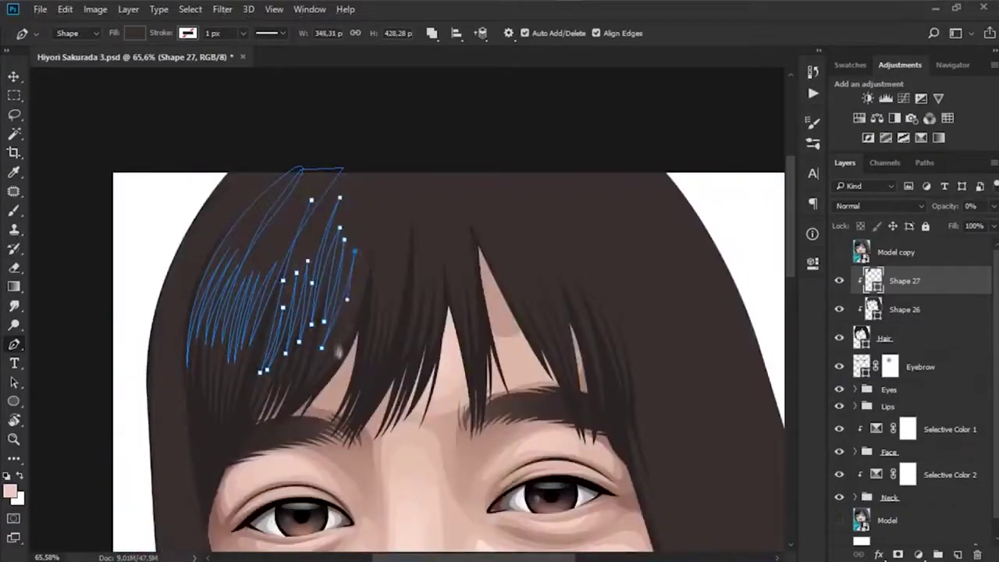
pyautogui.click(375, 109)
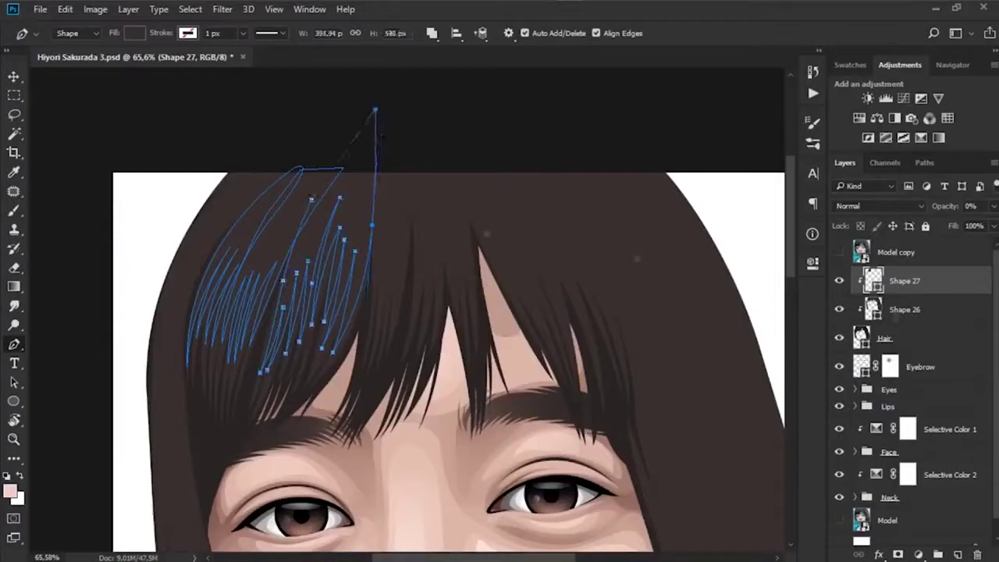
pyautogui.press('Return')
# - Add a narrow group of strands at the centre of the fringe to Shape 27 and compare it with the reference photo
pyautogui.click(911, 295)
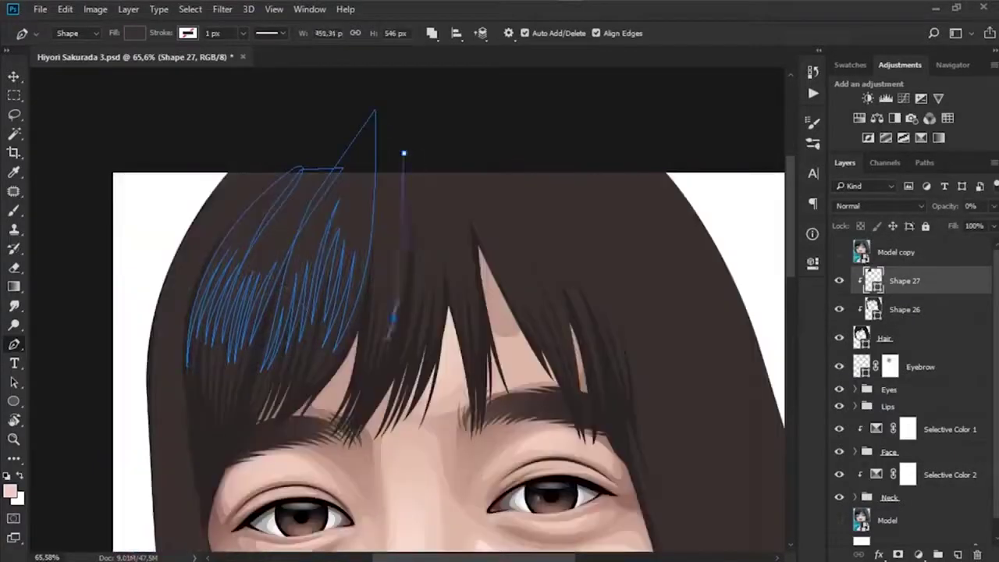
pyautogui.moveTo(394, 318); pyautogui.dragTo(391, 155)
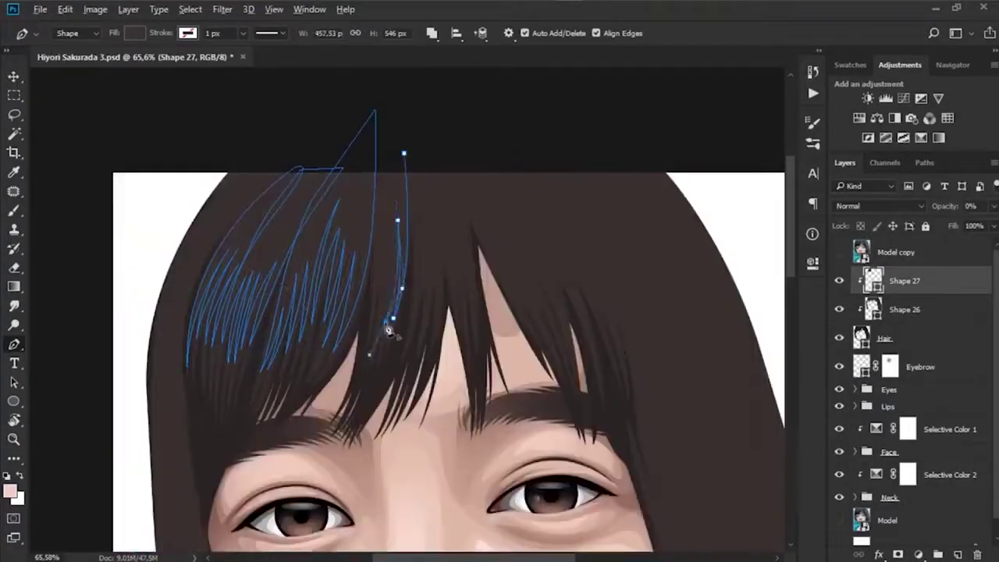
pyautogui.moveTo(389, 252); pyautogui.dragTo(386, 245)
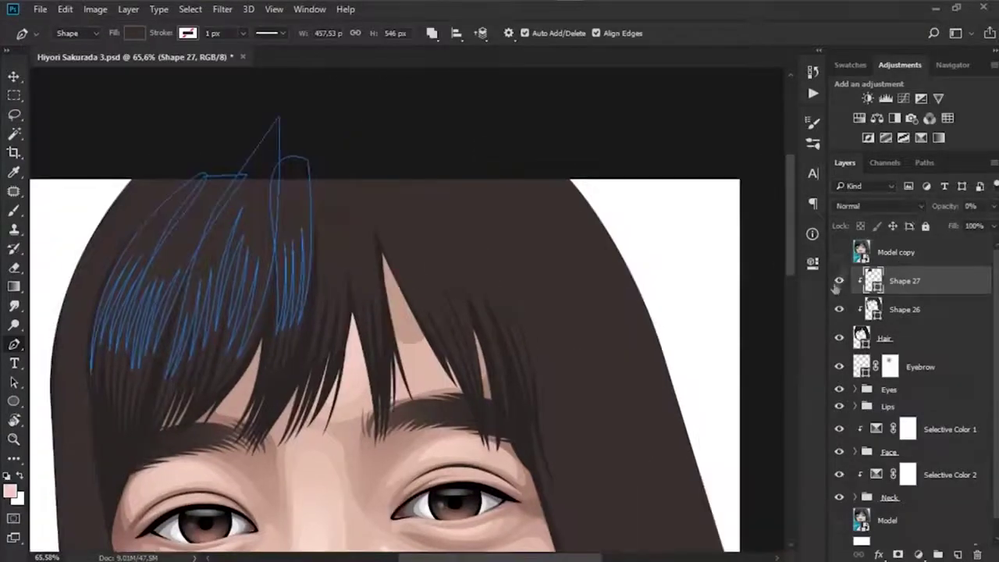
pyautogui.click(839, 252)
pyautogui.click(840, 253)
# - Trace another small group of strands just right of the central group, comparing its placement with the Shape 26 strands
pyautogui.click(318, 325)
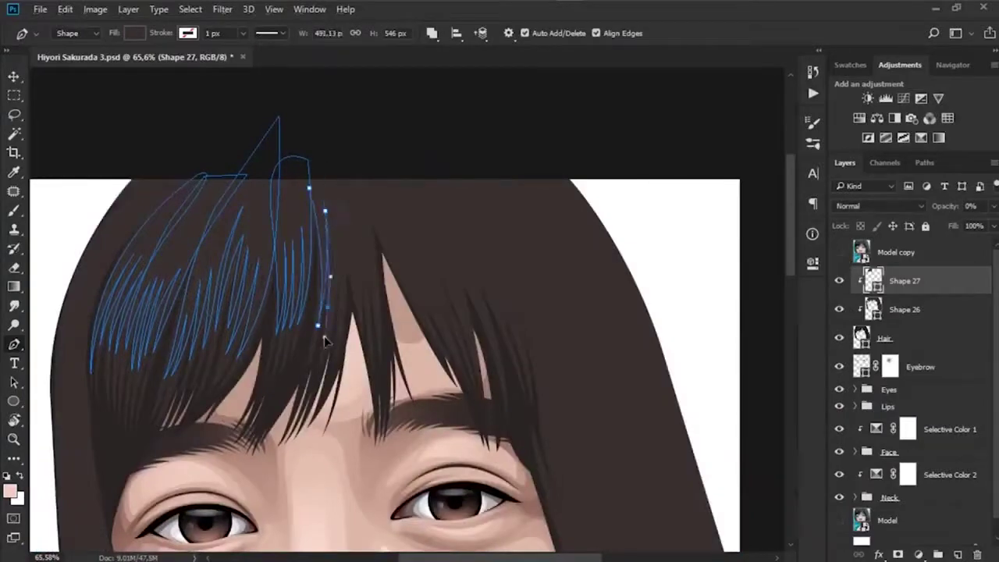
pyautogui.moveTo(339, 216); pyautogui.dragTo(340, 216)
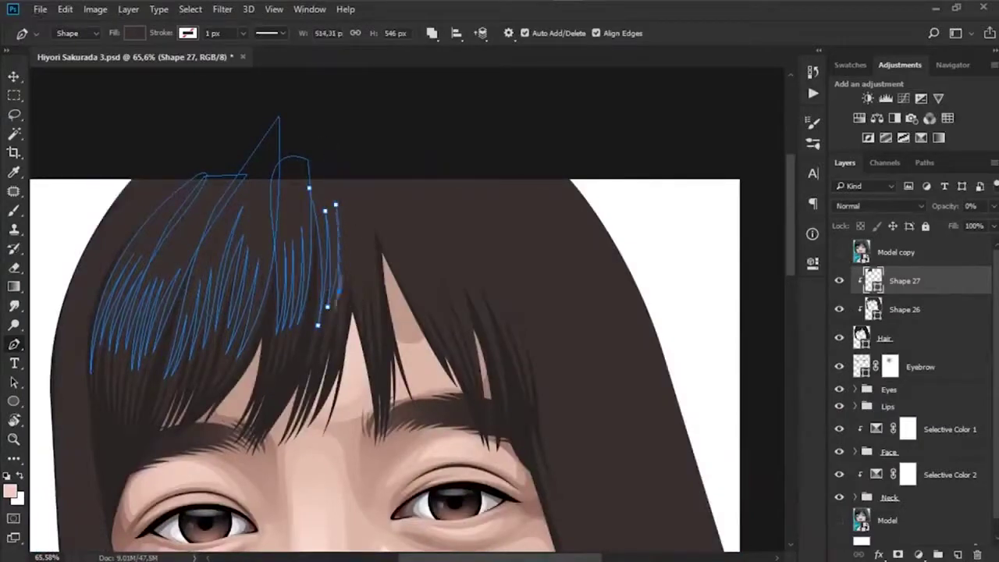
pyautogui.scroll(2, 344, 203)
pyautogui.click(904, 304)
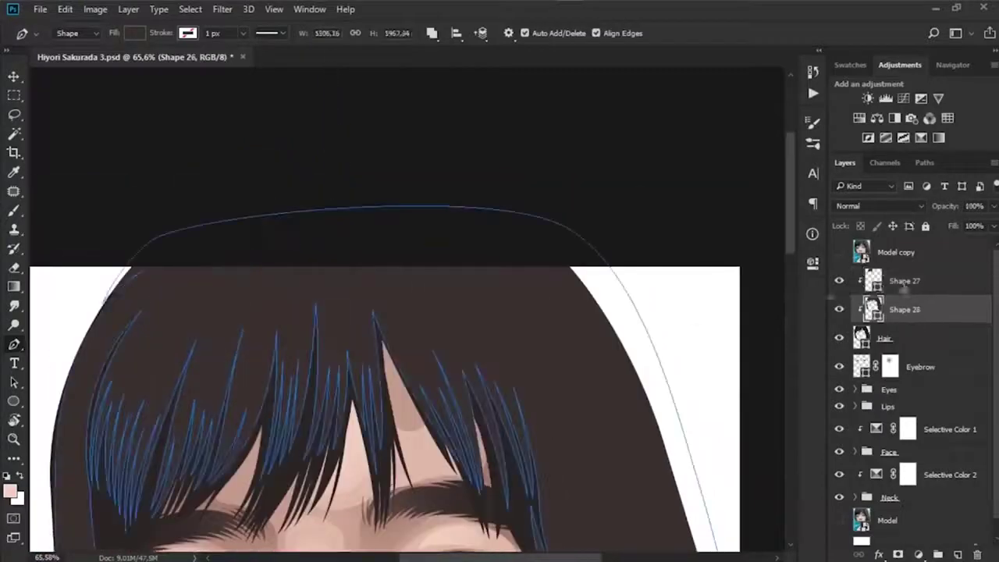
pyautogui.click(904, 283)
# - Trace thin strands down the lock just left of the large forehead gap and close them above the head
pyautogui.scroll(-1, 383, 312)
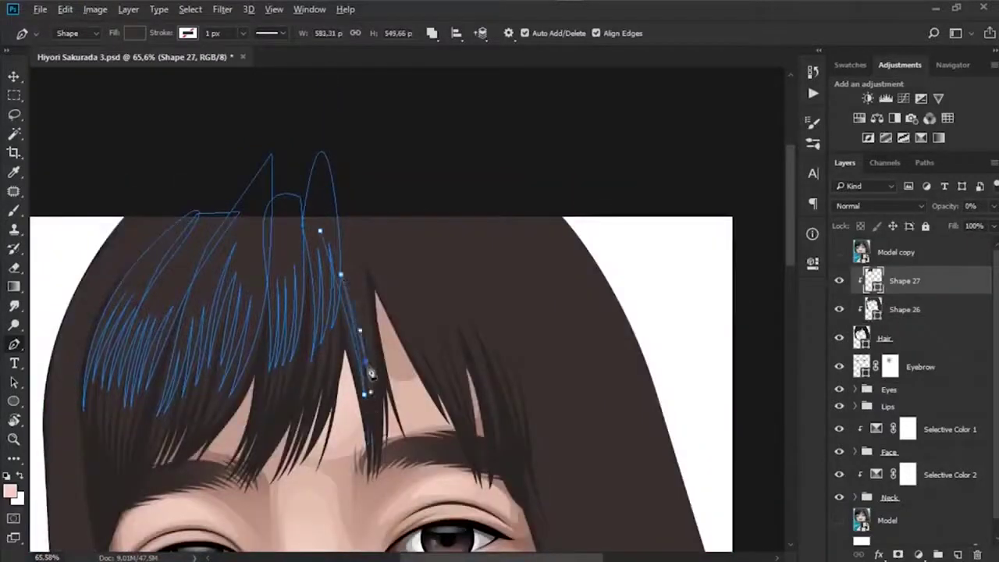
pyautogui.moveTo(372, 374); pyautogui.dragTo(351, 268)
pyautogui.moveTo(380, 377); pyautogui.dragTo(359, 241)
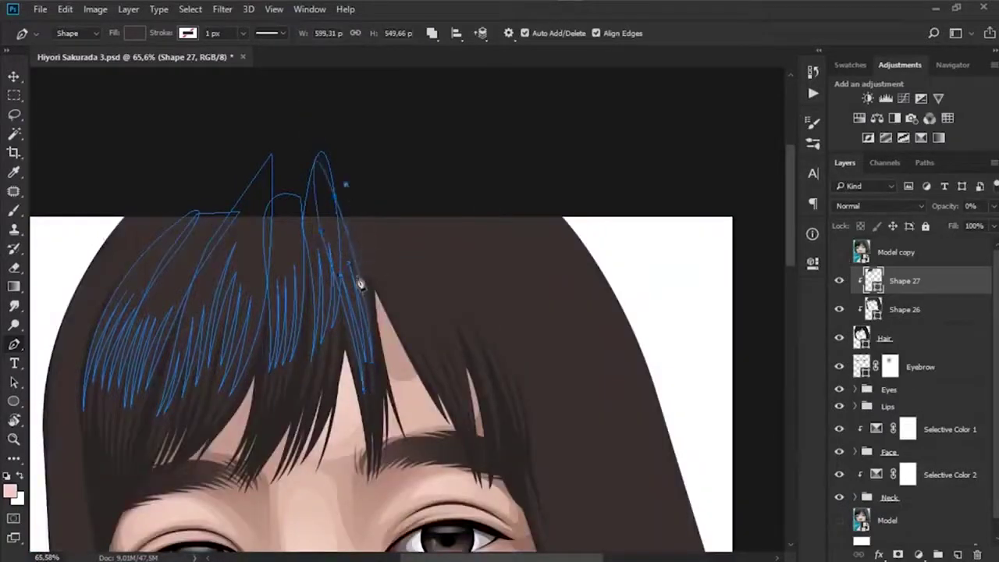
# - Trace a group of slanted strands on the lock just right of the large forehead gap
pyautogui.click(408, 344)
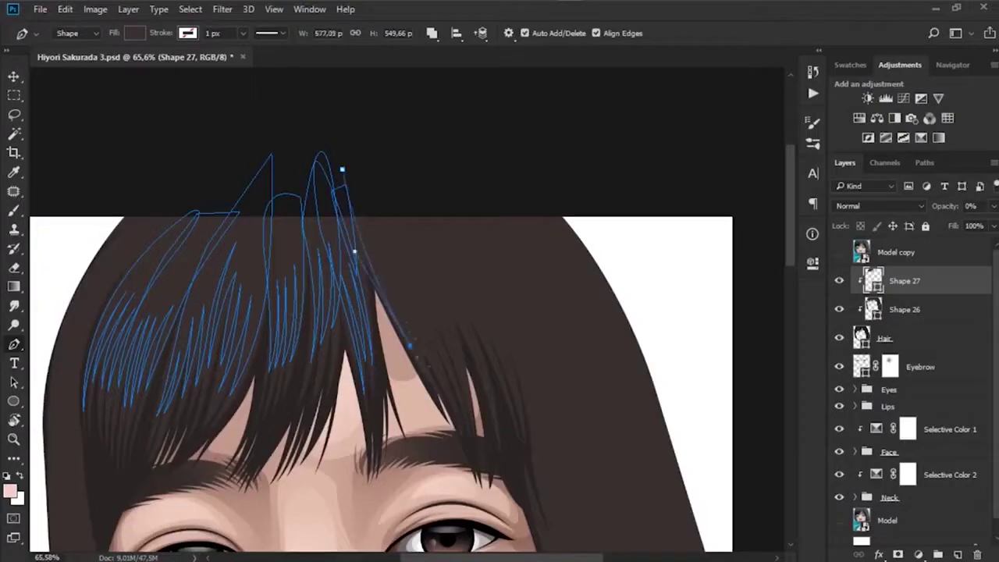
pyautogui.click(839, 253)
pyautogui.click(446, 394)
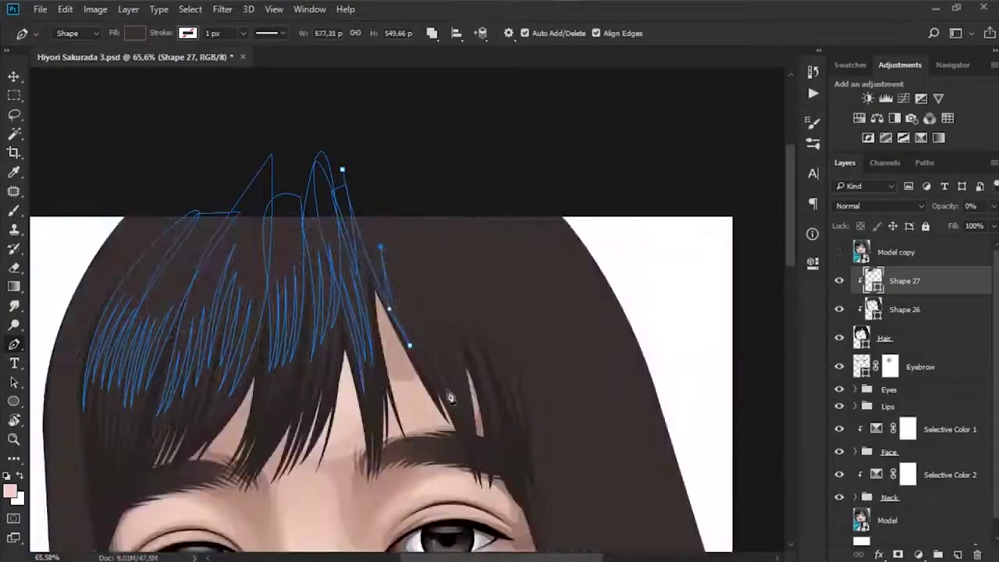
pyautogui.scroll(-1, 407, 273)
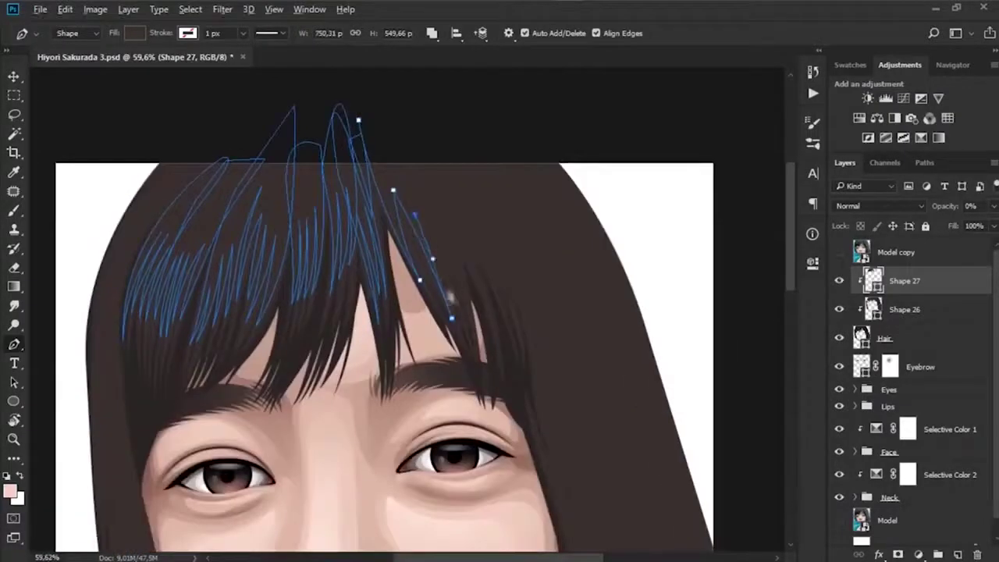
pyautogui.scroll(2, 449, 211)
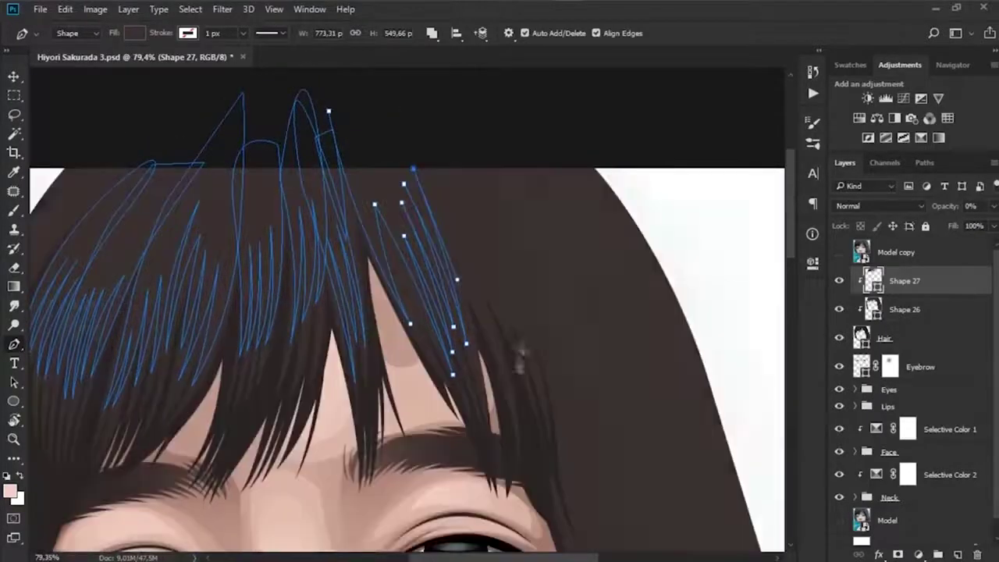
# - Check the reference photo and trace the outermost group of curved strands on the fringe's right side, closing it at the crown
pyautogui.click(839, 252)
pyautogui.click(840, 252)
pyautogui.click(441, 160)
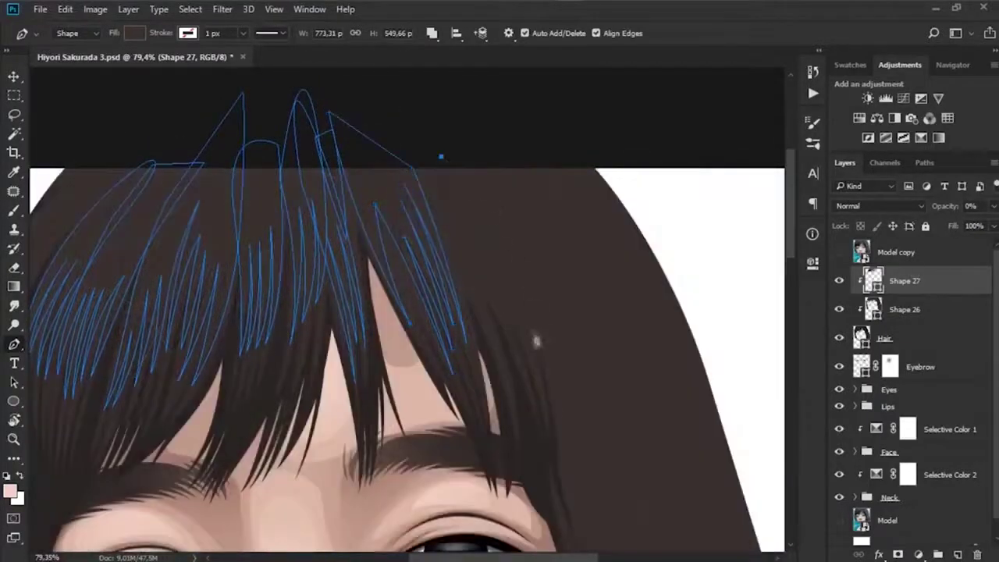
pyautogui.moveTo(536, 342); pyautogui.dragTo(528, 306)
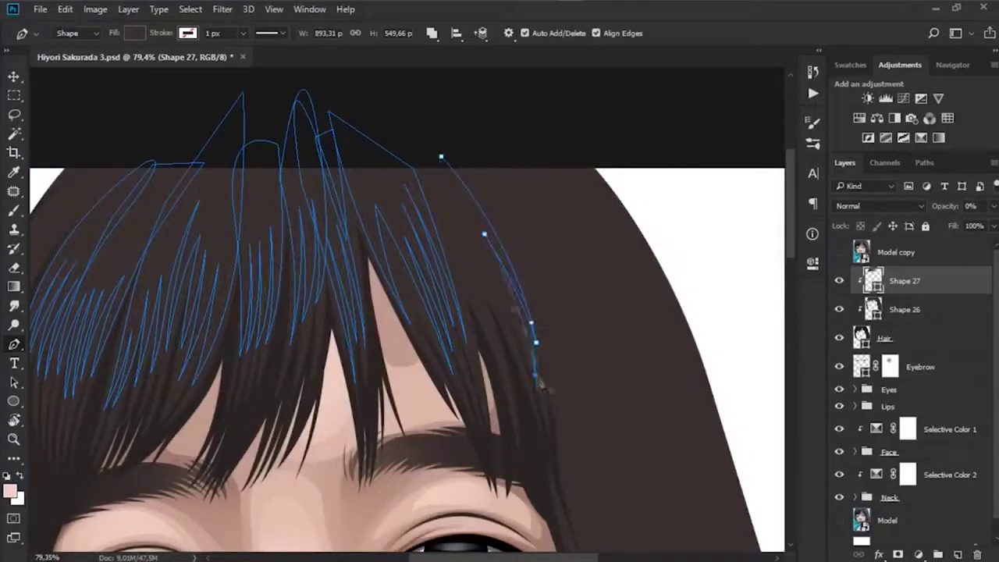
pyautogui.moveTo(539, 385)
pyautogui.mouseDown()
pyautogui.moveTo(488, 266)
pyautogui.moveTo(535, 374)
pyautogui.mouseUp()
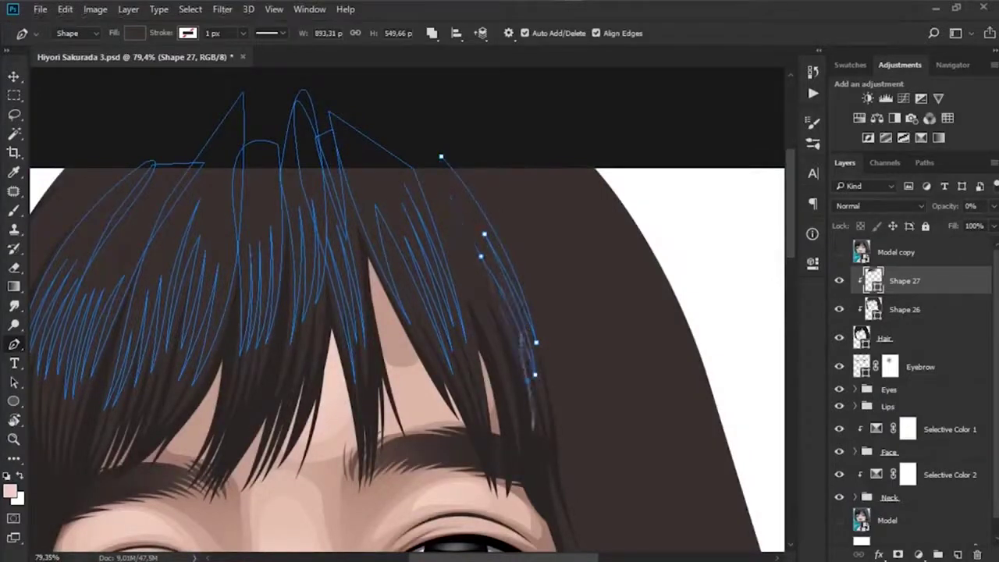
pyautogui.moveTo(457, 236); pyautogui.dragTo(399, 128)
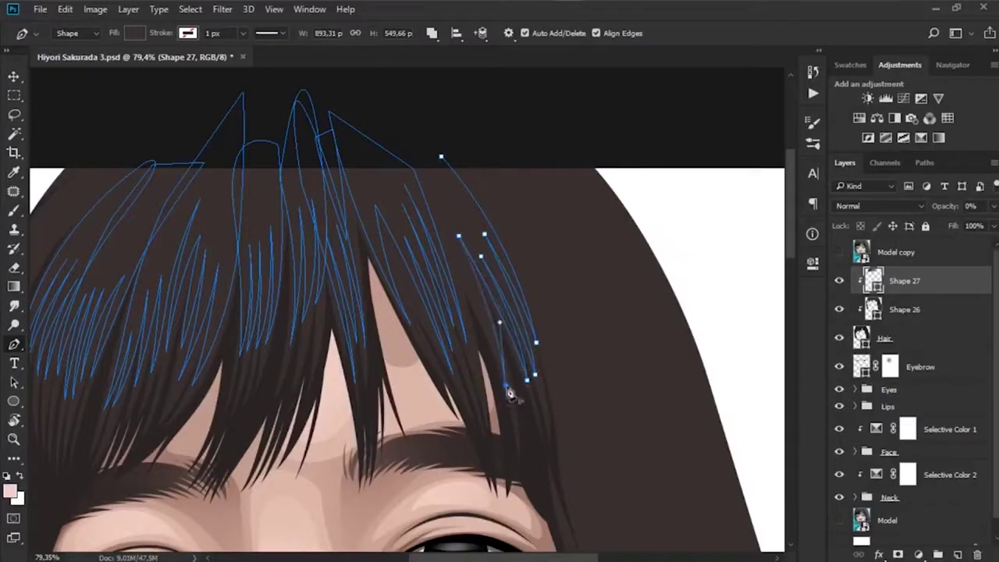
pyautogui.moveTo(505, 384); pyautogui.dragTo(422, 167)
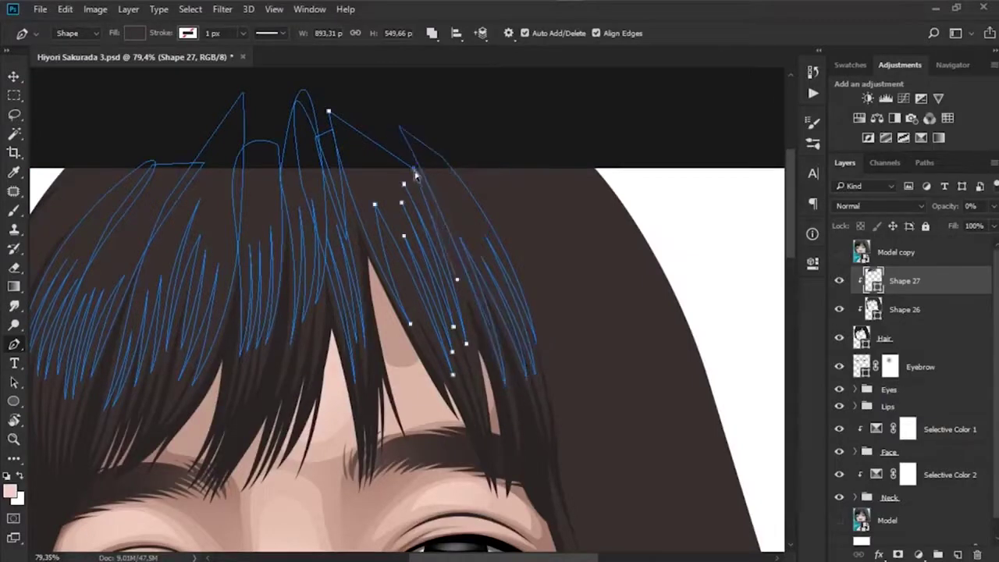
# - Recolour the Shape 27 strands to a lighter, muted reddish brown
pyautogui.scroll(-2, 406, 312)
pyautogui.doubleClick(873, 280)
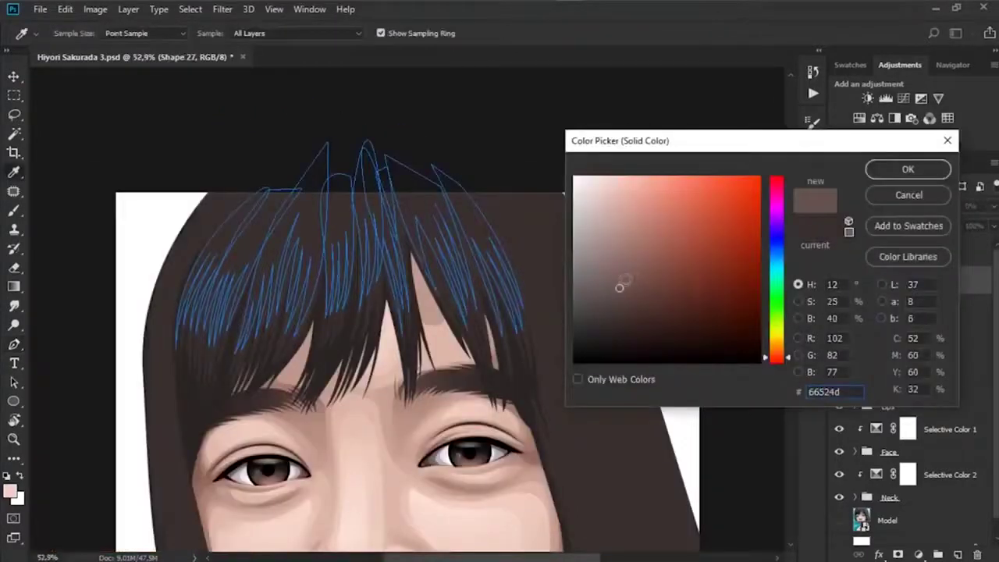
pyautogui.click(627, 283)
pyautogui.click(906, 169)
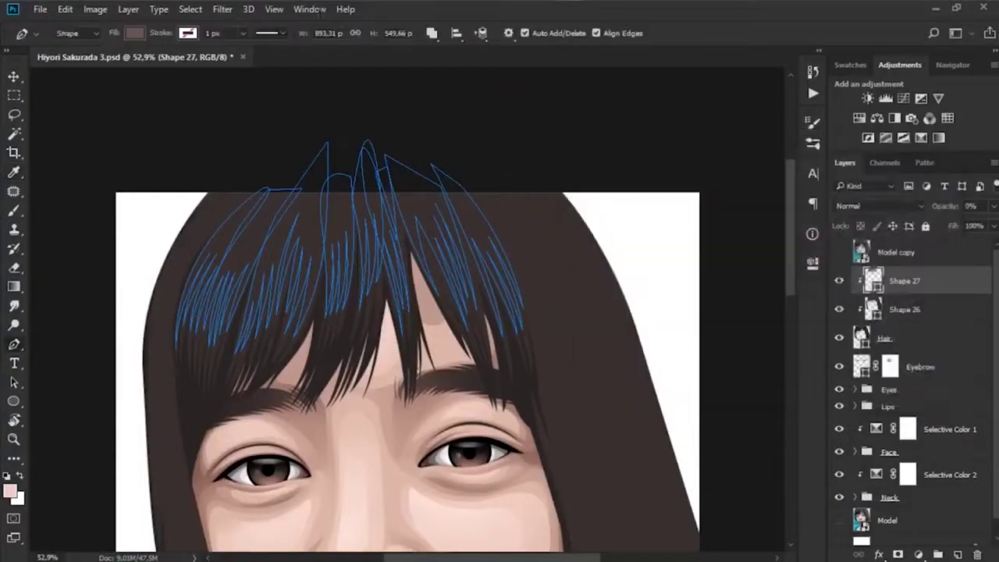
# - Set the Shape 27 strands' fill colour to brown #665047
pyautogui.scroll(-1, 664, 263)
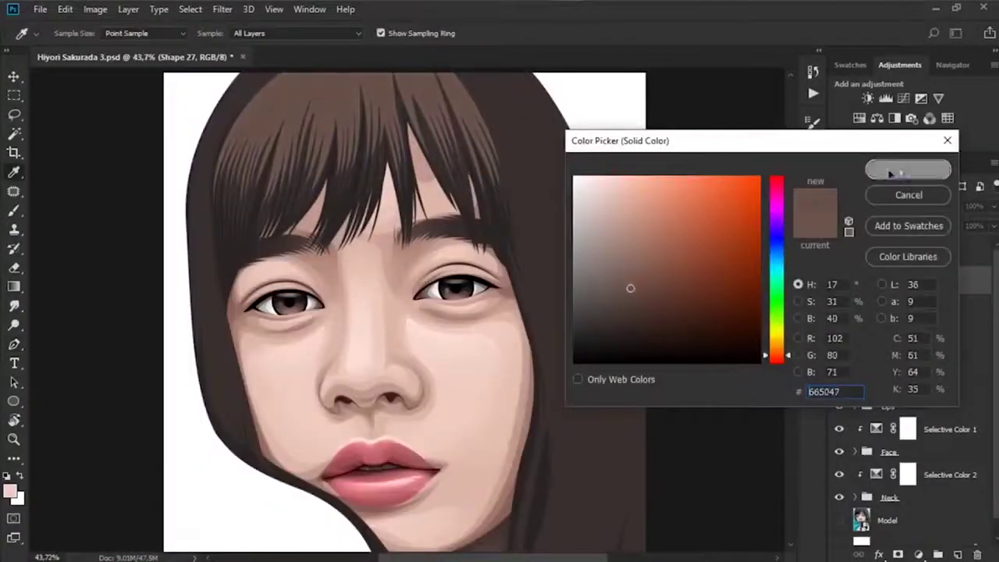
pyautogui.click(889, 169)
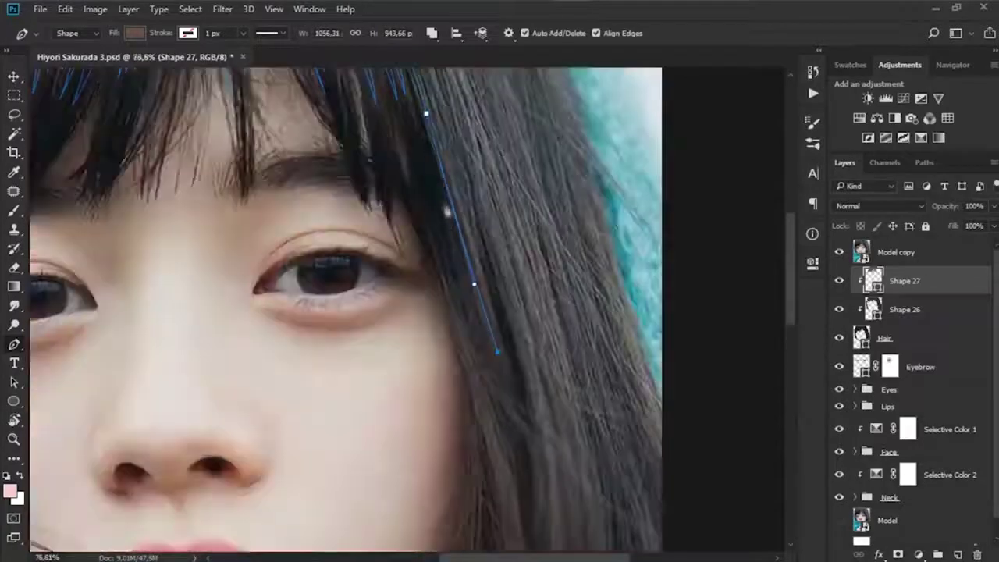
# - Over the reference photo, continue Shape 27 with a long curved strand beside the face, ending in fine tips at the collar
pyautogui.scroll(-5, 419, 208)
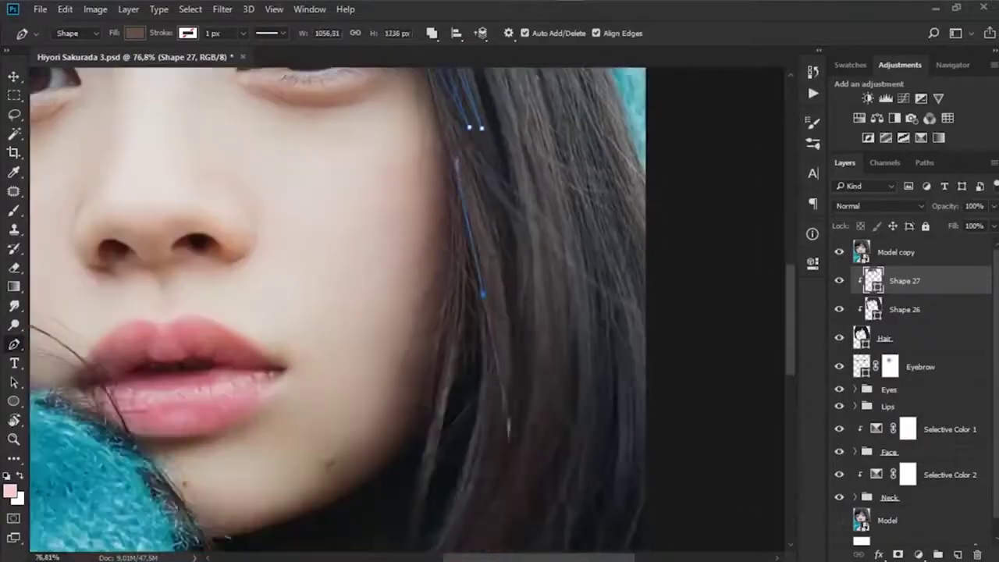
pyautogui.click(513, 263)
pyautogui.moveTo(426, 439); pyautogui.dragTo(419, 425)
pyautogui.moveTo(513, 263); pyautogui.dragTo(480, 268)
pyautogui.click(361, 506)
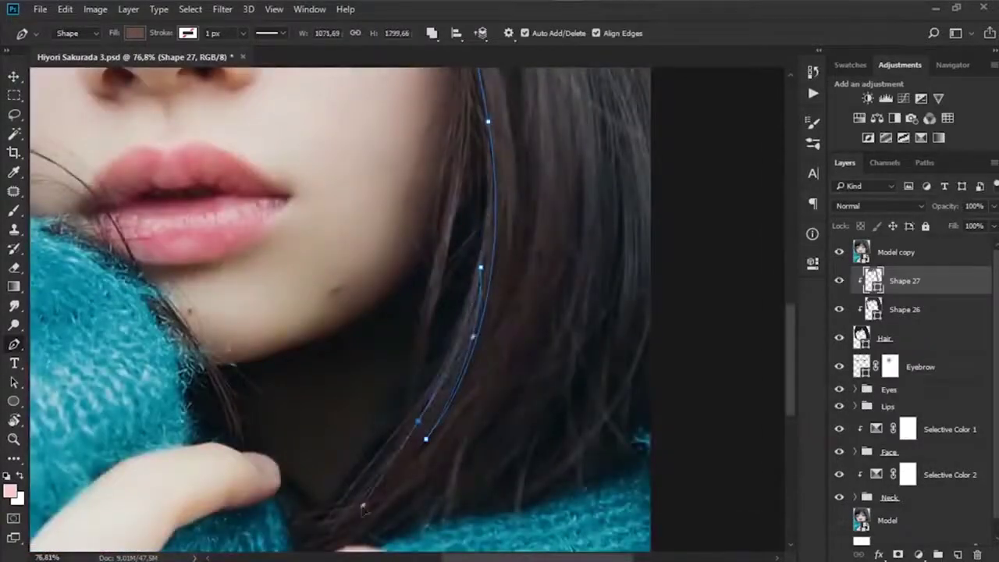
pyautogui.click(341, 516)
pyautogui.click(336, 526)
# - Trace the strand's return edge from the collar up past the cheek to the crown, undoing the misplaced anchor point
pyautogui.click(490, 395)
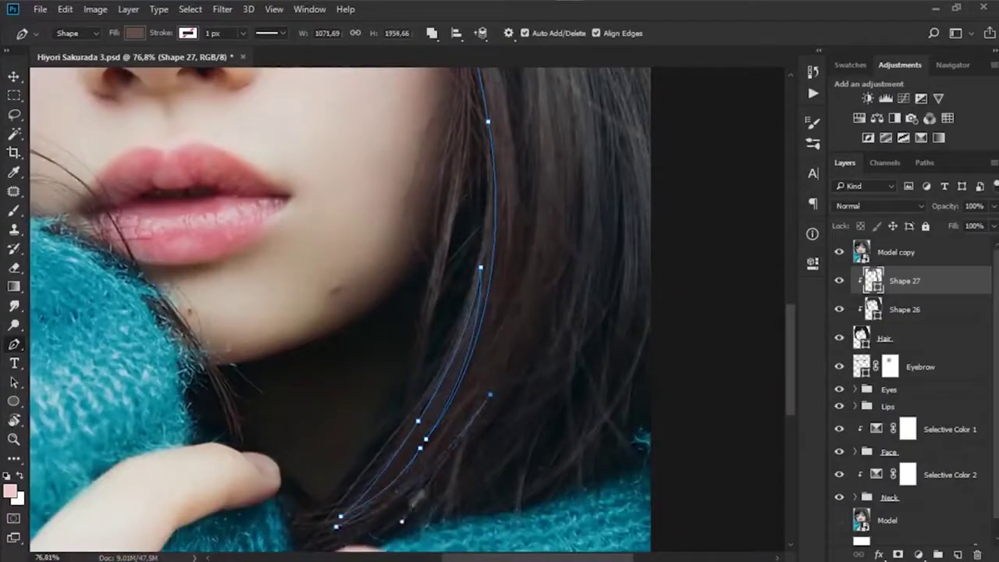
pyautogui.scroll(-1, 416, 490)
pyautogui.click(591, 237)
pyautogui.scroll(-2, 553, 214)
pyautogui.scroll(5, 553, 214)
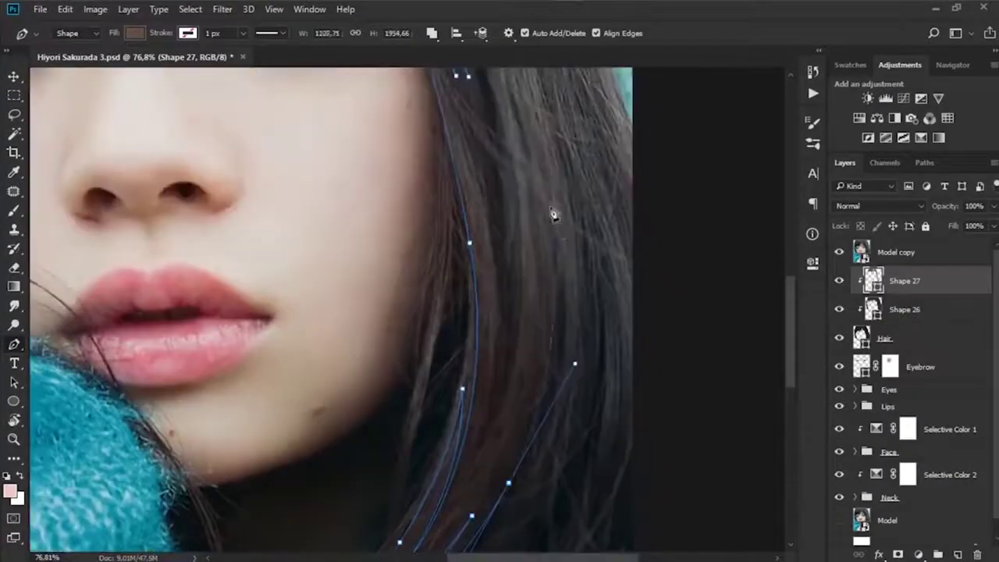
pyautogui.scroll(-5, 539, 312)
pyautogui.hotkey('ctrl', 'z')
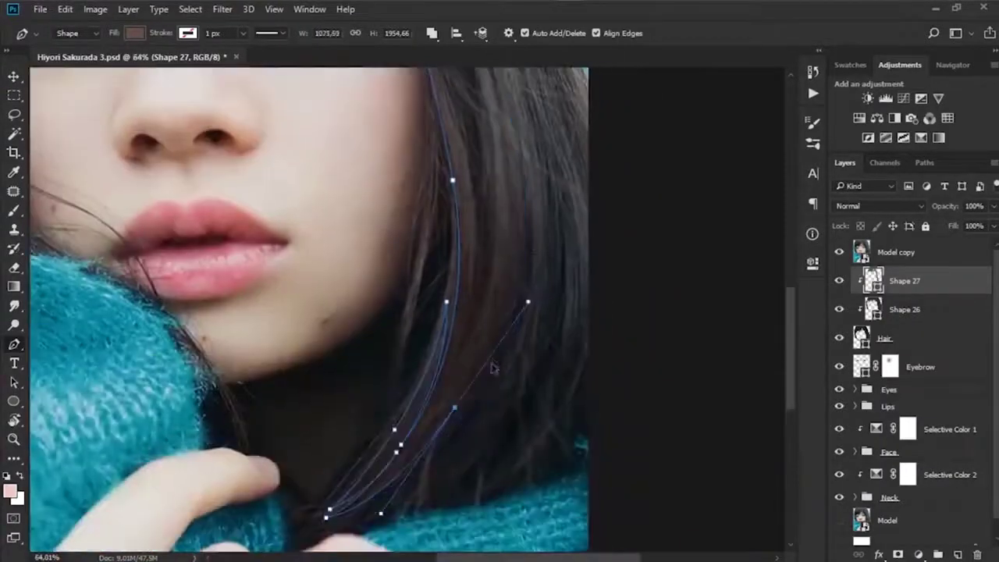
pyautogui.scroll(5, 459, 260)
pyautogui.scroll(2, 459, 260)
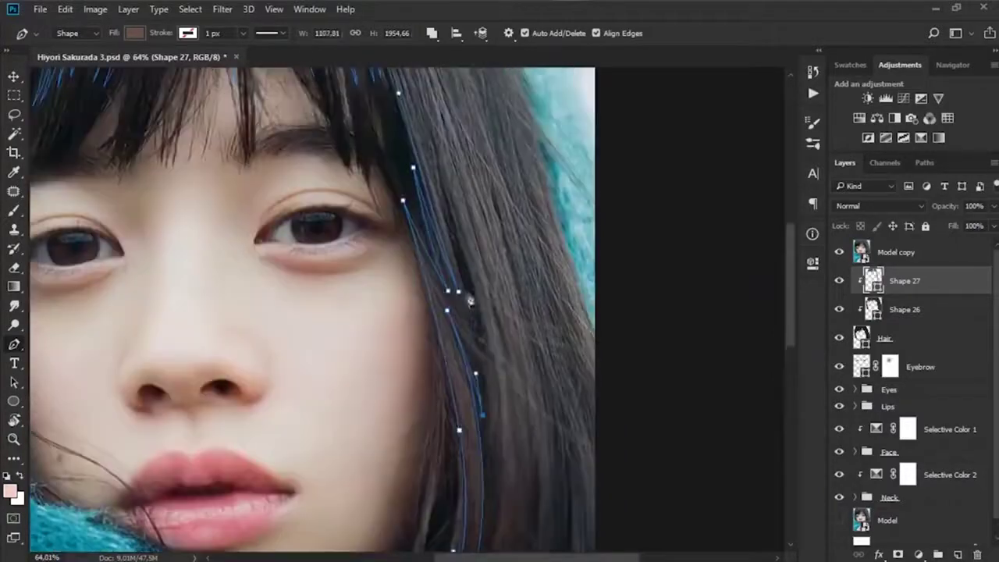
pyautogui.moveTo(458, 292); pyautogui.dragTo(459, 260)
pyautogui.scroll(3, 459, 260)
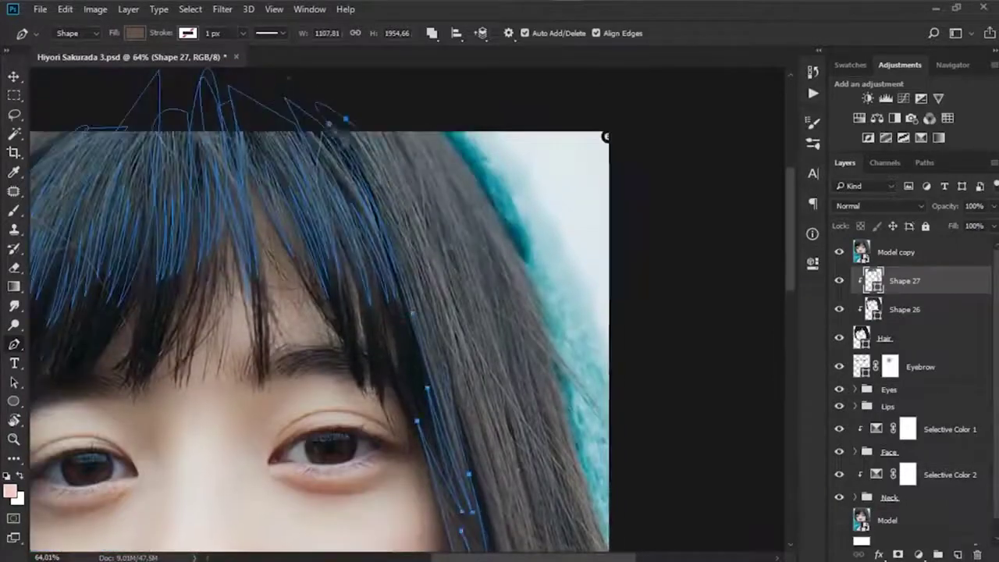
# - Trace a second long strand from the crown down to the collar, with a pointed gap curving back up below the mouth
pyautogui.scroll(-4, 459, 304)
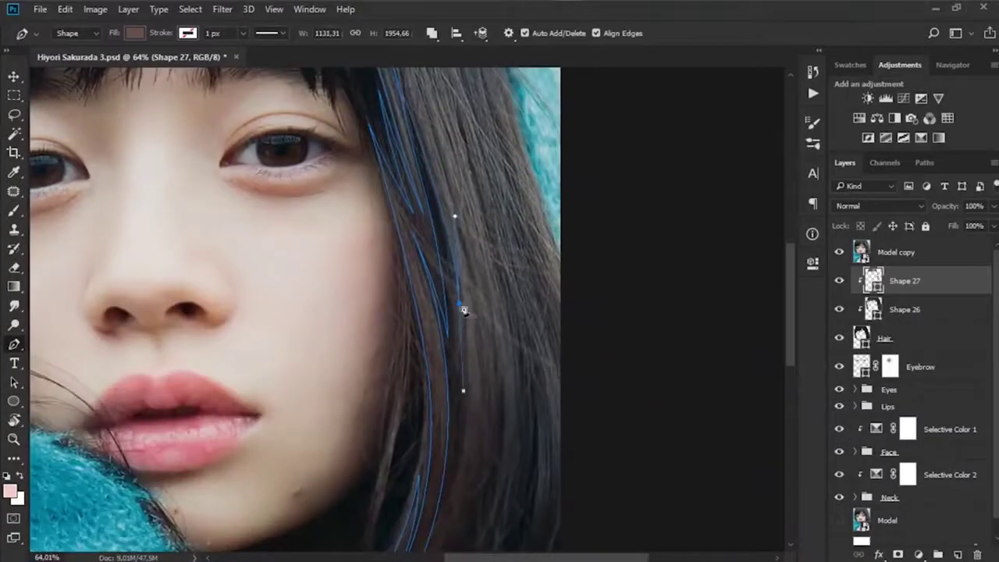
pyautogui.scroll(-2, 458, 304)
pyautogui.scroll(-3, 449, 470)
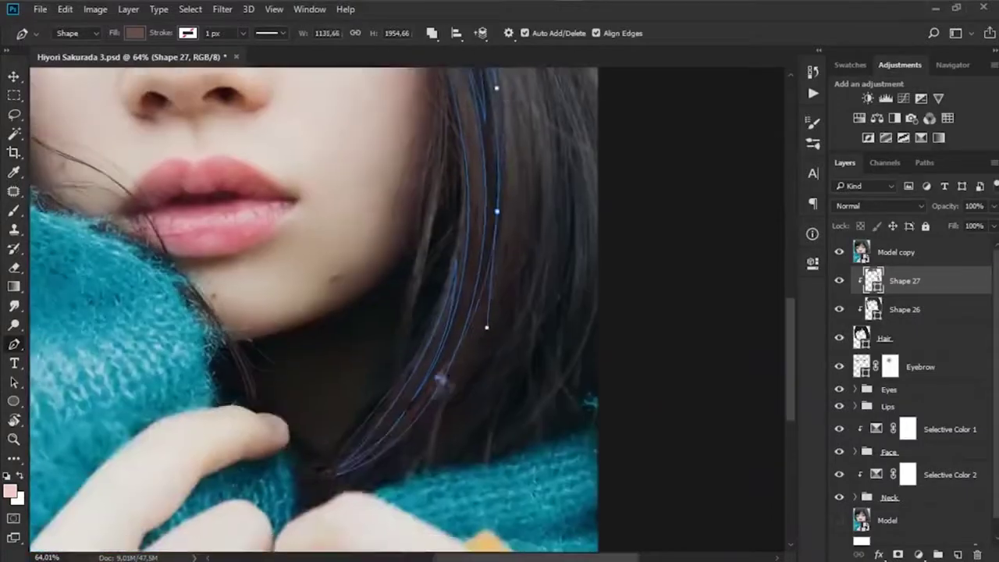
pyautogui.moveTo(535, 189); pyautogui.dragTo(532, 261)
pyautogui.scroll(2, 500, 312)
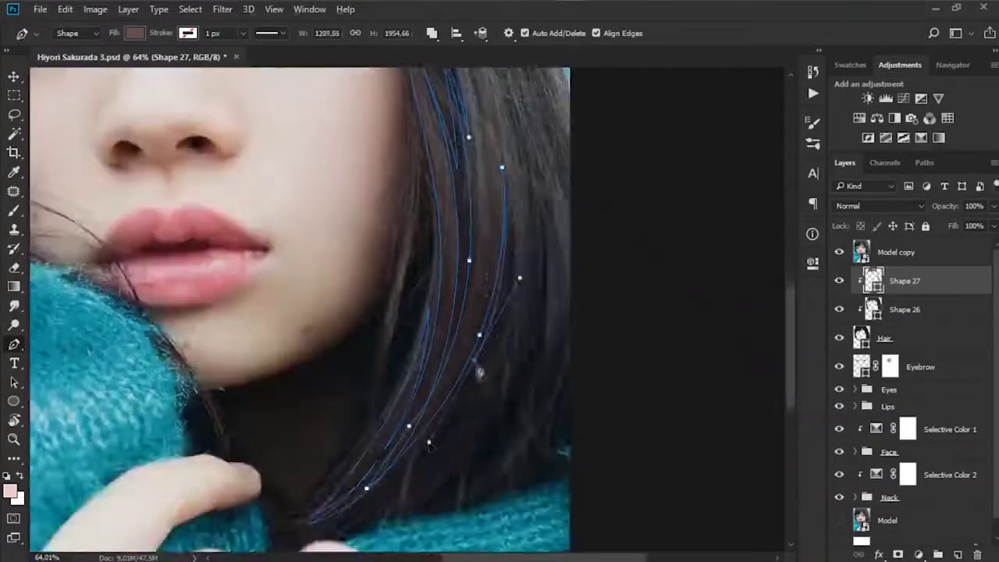
pyautogui.moveTo(477, 361); pyautogui.dragTo(518, 242)
# - Trace the next narrow, curved strand tips farther from the cheek, between mouth and collar level
pyautogui.scroll(2, 484, 341)
pyautogui.hscroll(2, 484, 341)
pyautogui.click(469, 301)
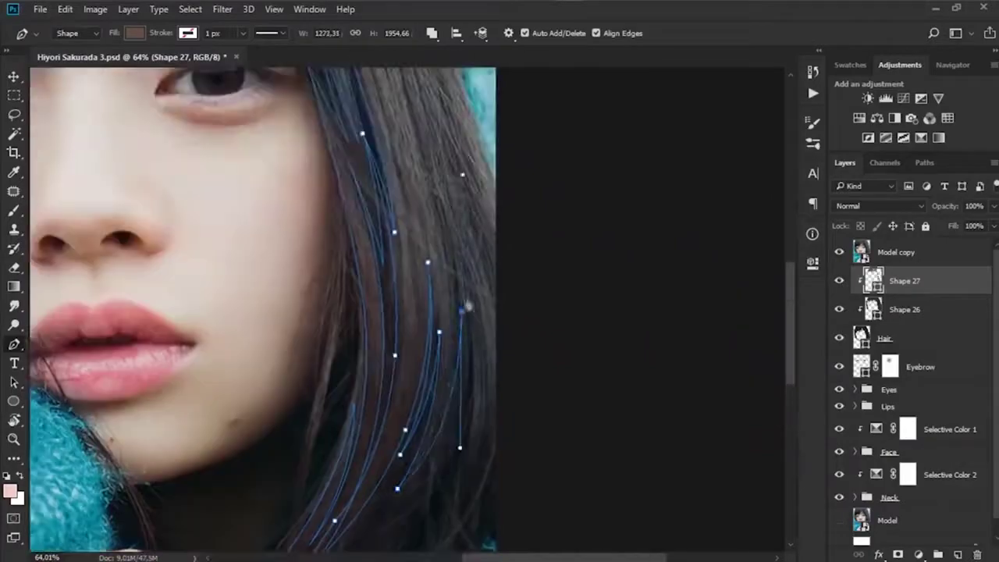
pyautogui.scroll(-2, 468, 301)
pyautogui.scroll(2, 265, 312)
pyautogui.click(455, 283)
pyautogui.hscroll(1, 265, 312)
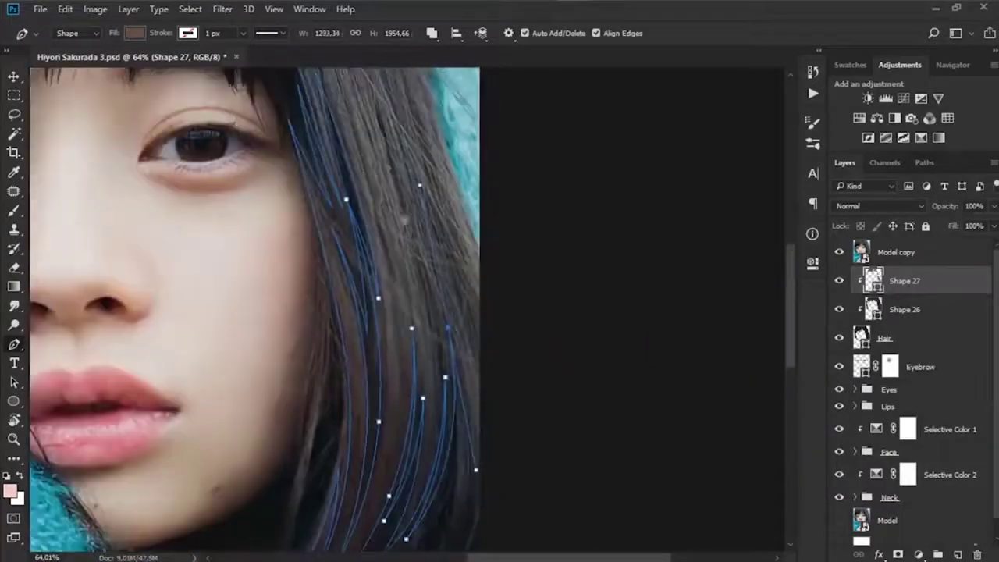
# - Trace the pointed strand ends of the outermost hair section near the reference photo's edge
pyautogui.scroll(1, 265, 312)
pyautogui.scroll(-2, 451, 509)
pyautogui.hscroll(1, 437, 437)
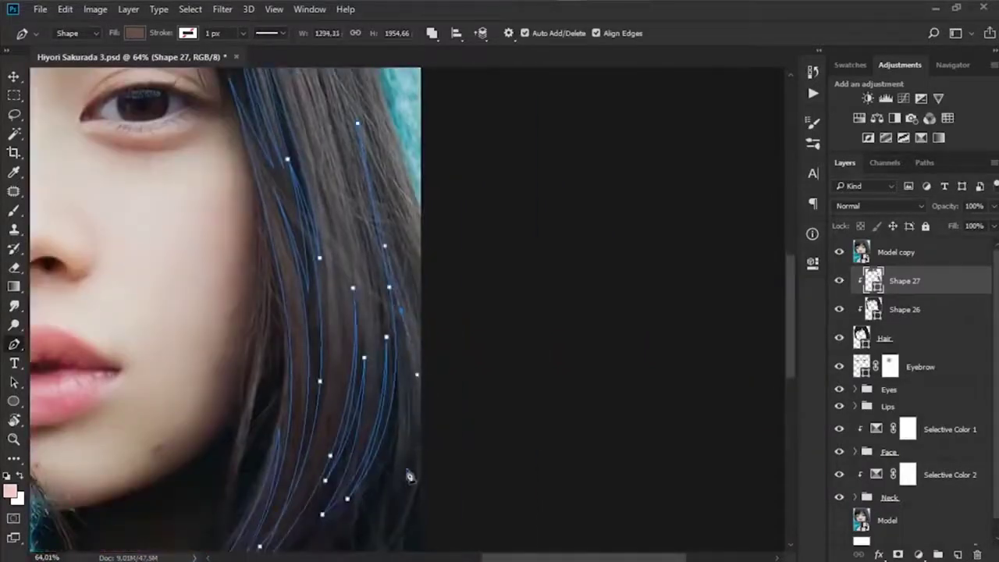
pyautogui.click(416, 437)
pyautogui.click(406, 469)
pyautogui.scroll(-2, 389, 413)
pyautogui.hscroll(-1, 389, 414)
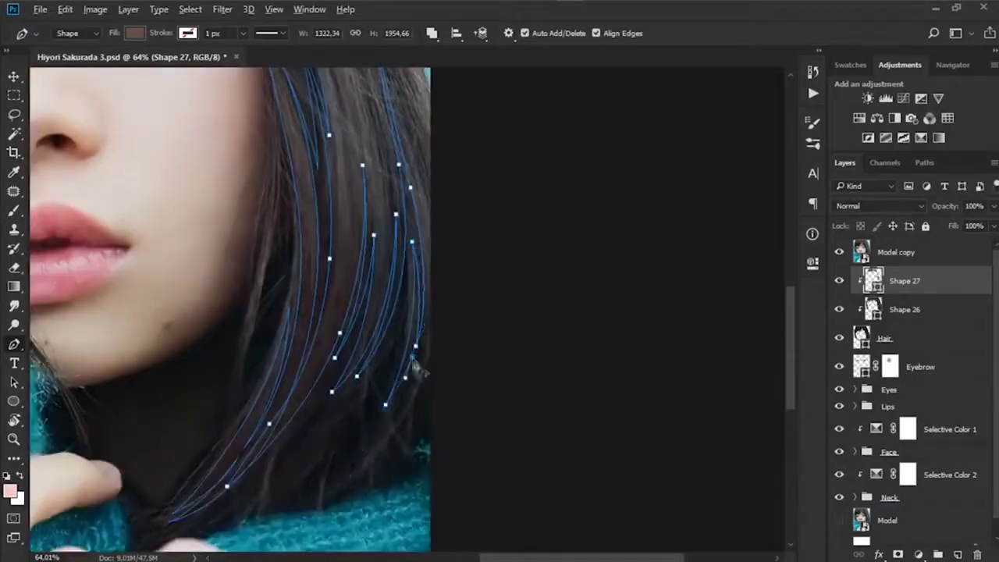
# - Run the Shape 27 outline up outside the hair's outer edge and close it above the crown
pyautogui.scroll(-3, 371, 432)
pyautogui.scroll(5, 371, 431)
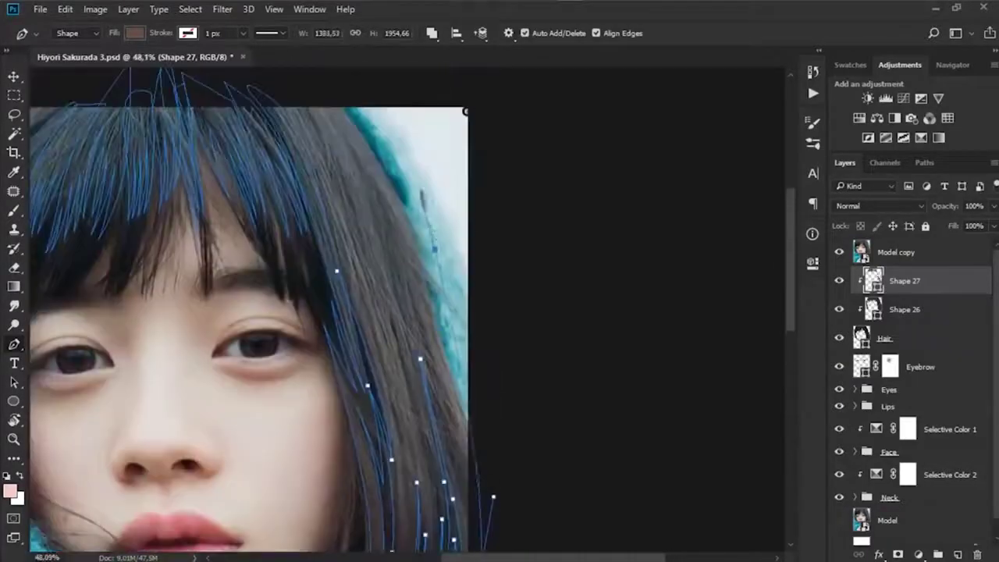
pyautogui.click(310, 187)
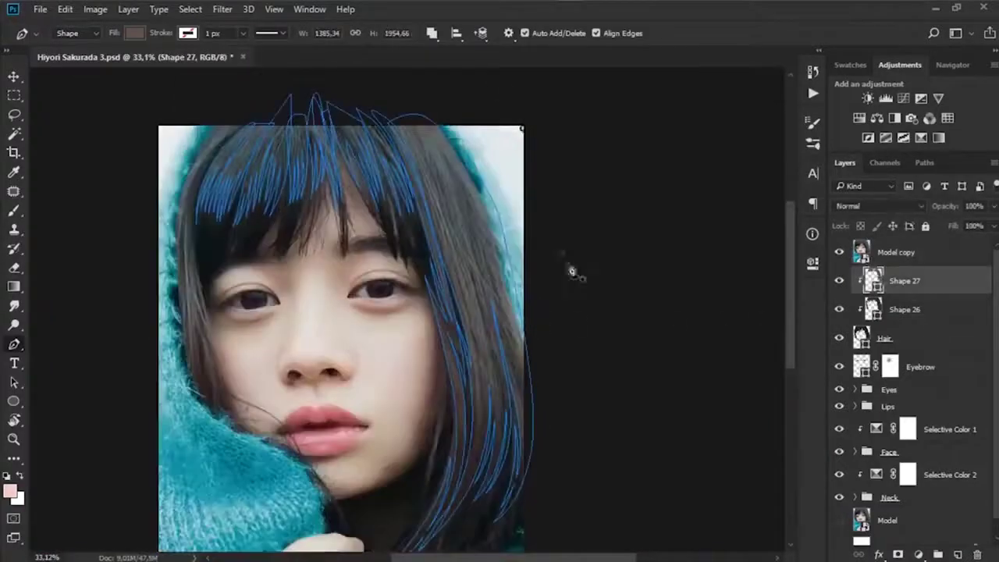
# - Trace slim gaps in the long hair right of the face and add a curved strand to Shape 26 along the opposite hair edge
pyautogui.scroll(2, 572, 271)
pyautogui.scroll(1, 486, 261)
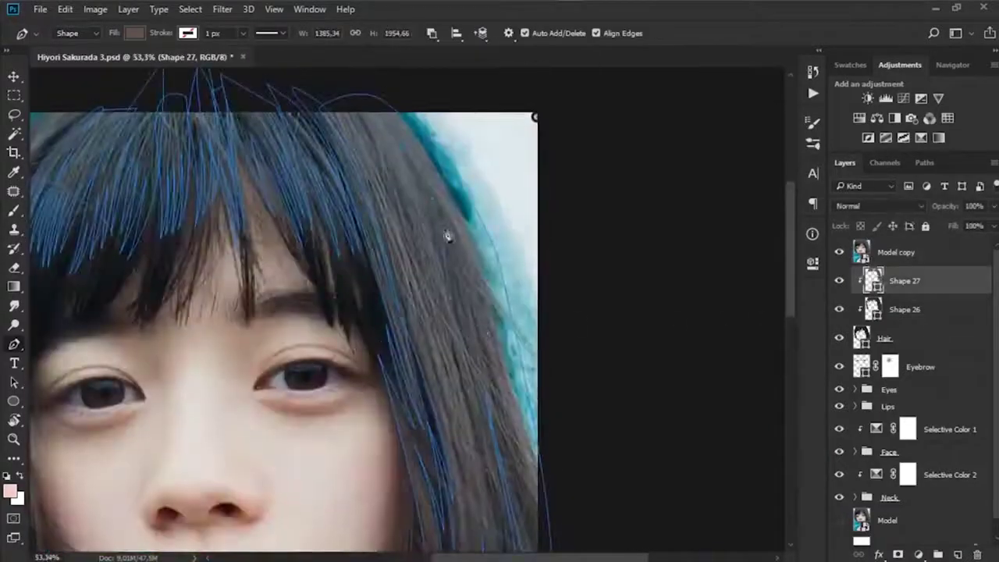
pyautogui.scroll(1, 483, 370)
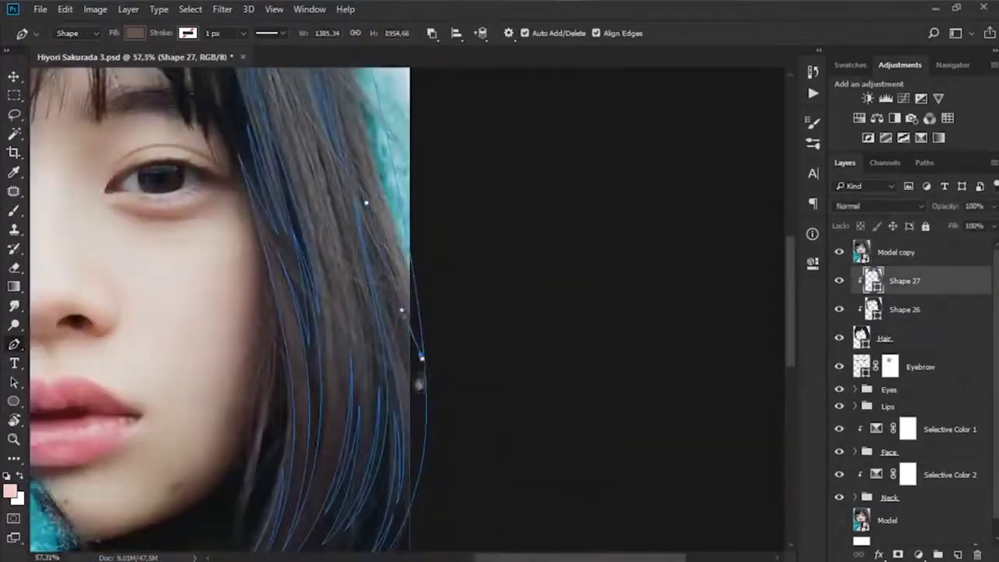
pyautogui.scroll(1, 419, 384)
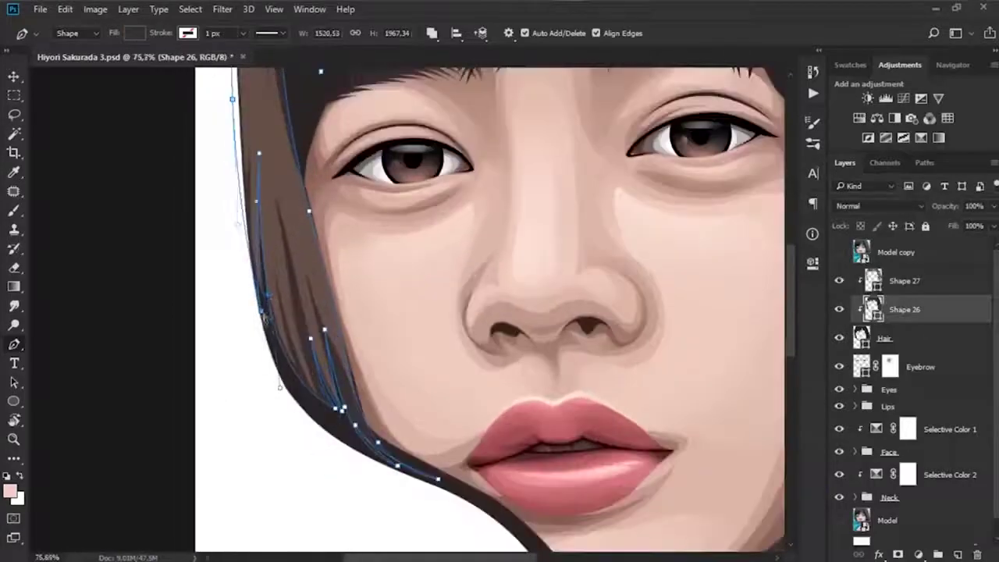
pyautogui.moveTo(269, 299); pyautogui.dragTo(291, 420)
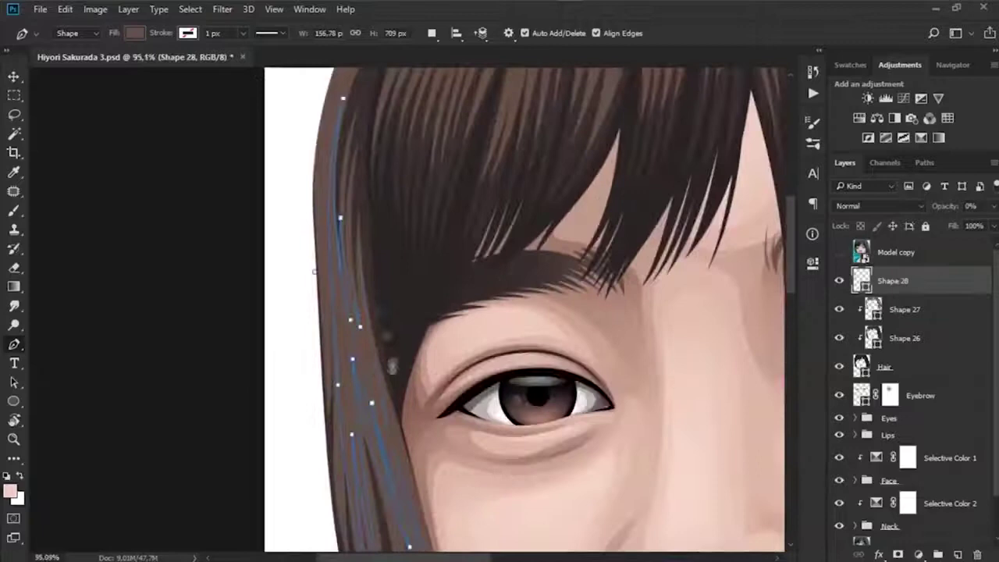
# - Trace thin Shape 28 highlight strands along the outer curve of the head, from beside the fringe up to the crown
pyautogui.scroll(-3, 314, 270)
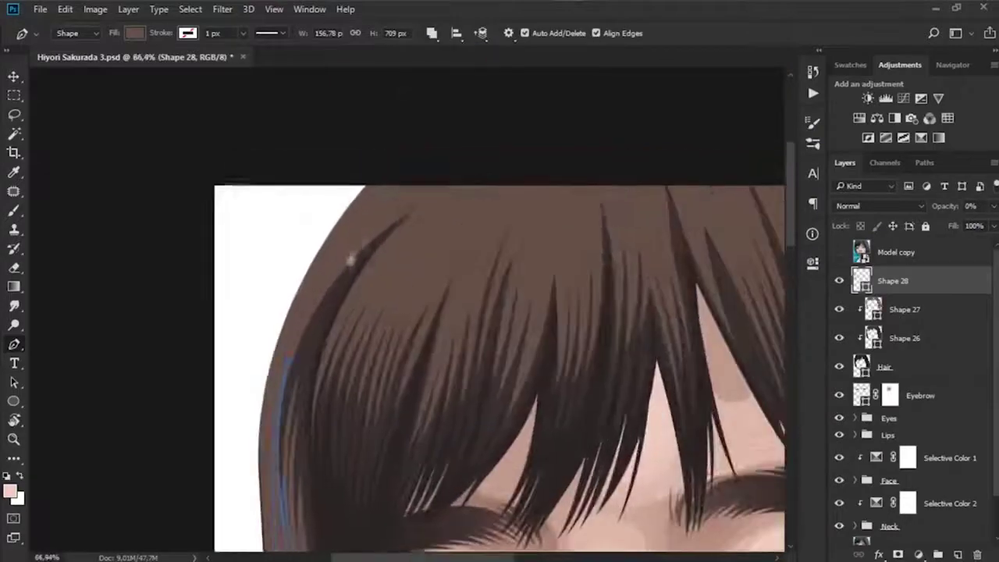
pyautogui.moveTo(460, 182); pyautogui.dragTo(598, 138)
pyautogui.moveTo(513, 167); pyautogui.dragTo(470, 176)
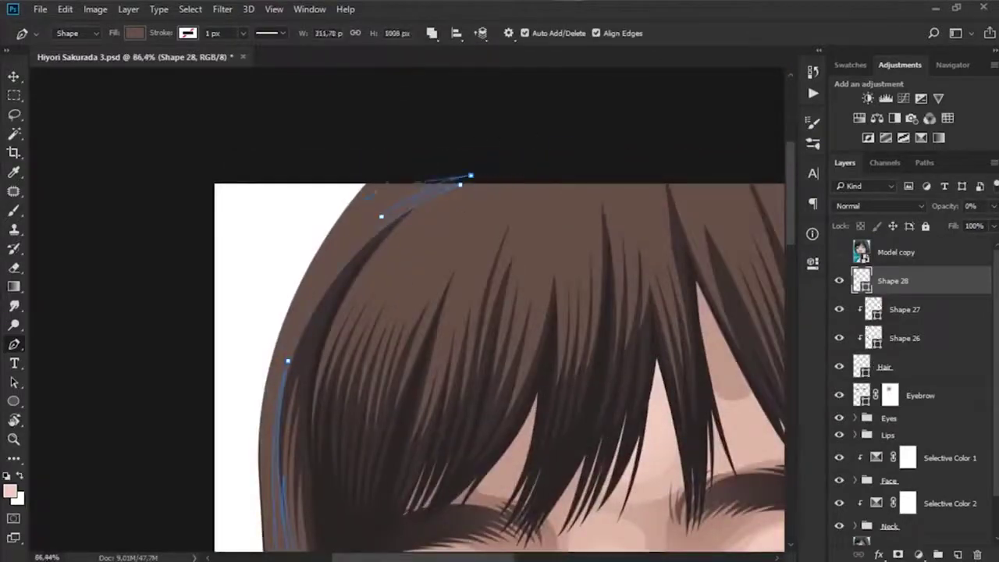
pyautogui.moveTo(318, 264); pyautogui.dragTo(261, 366)
pyautogui.scroll(1, 324, 271)
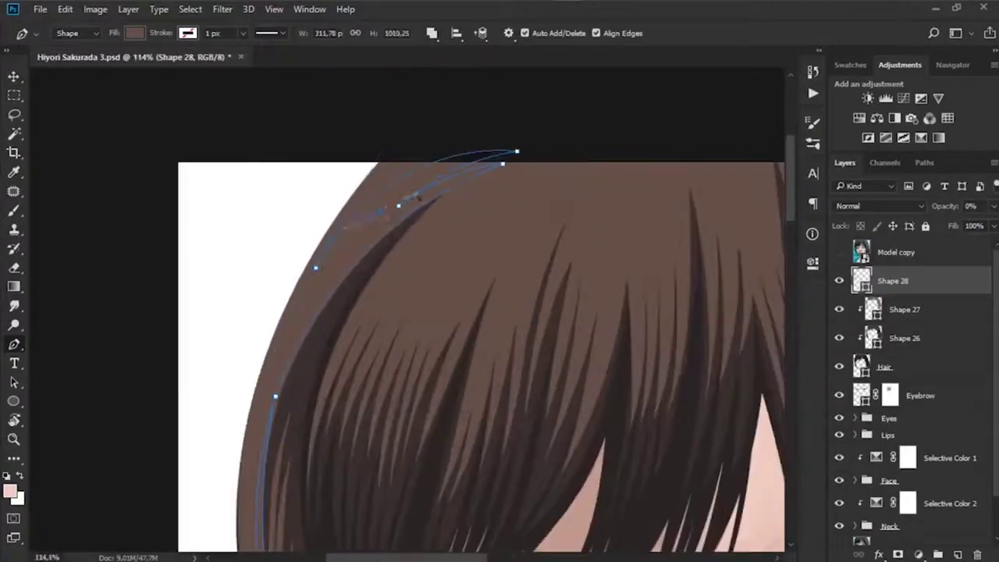
pyautogui.scroll(-2, 273, 328)
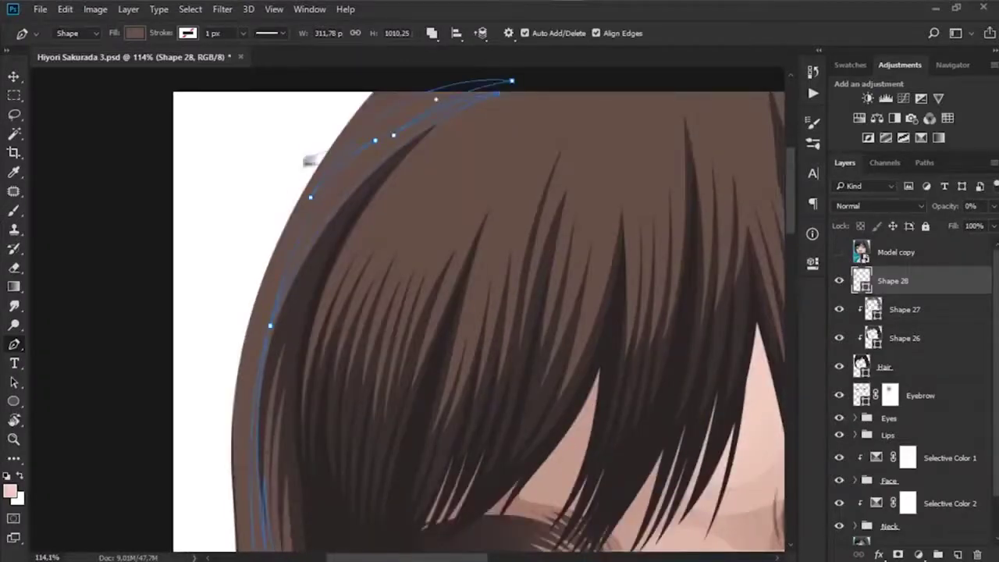
# - Show the Model copy reference photo and trace curved highlight strands from the crown down the fringe's outer left section
pyautogui.scroll(-2, 395, 139)
pyautogui.click(839, 252)
pyautogui.scroll(2, 429, 118)
pyautogui.click(839, 252)
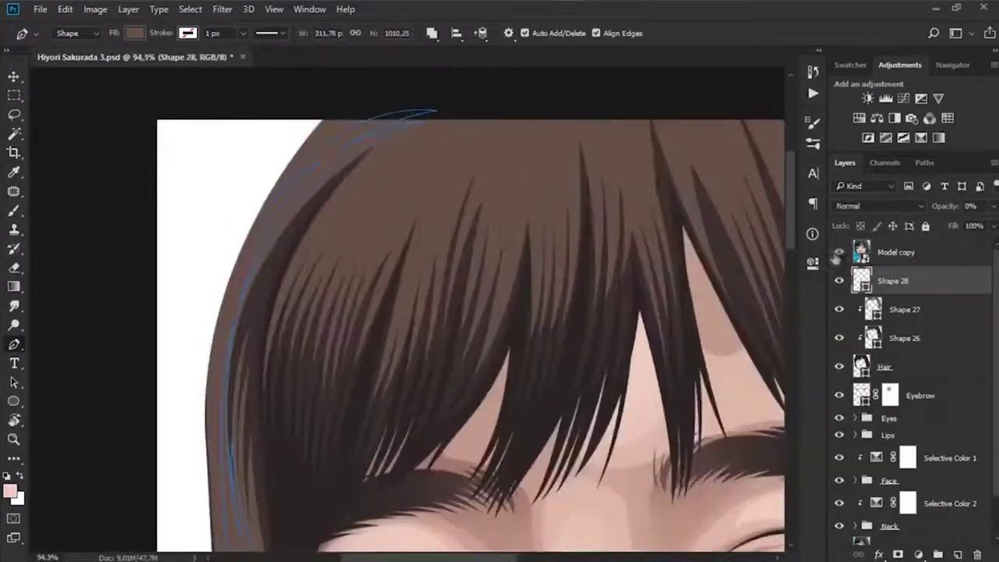
pyautogui.click(839, 252)
pyautogui.click(426, 111)
pyautogui.moveTo(273, 319); pyautogui.dragTo(234, 414)
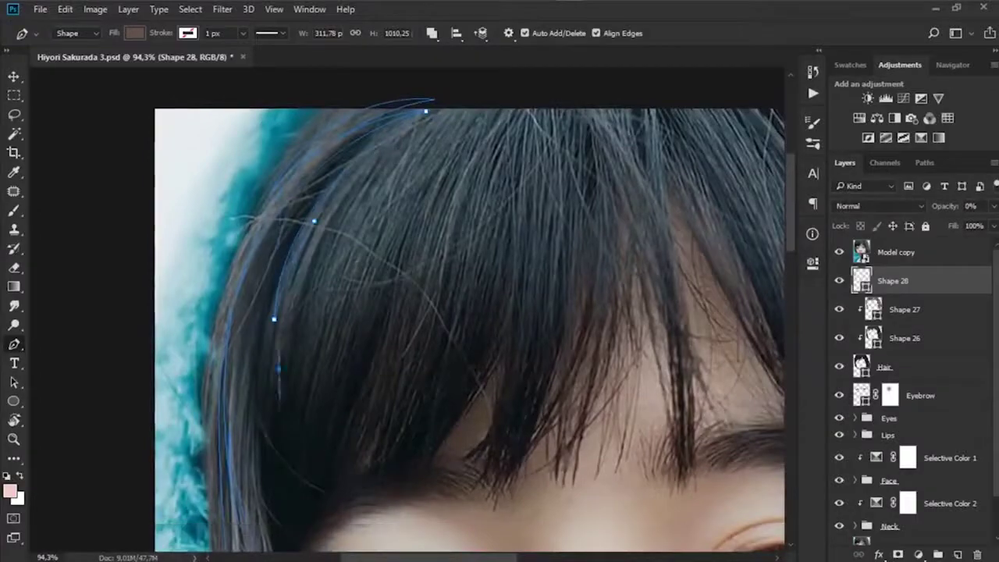
pyautogui.click(462, 92)
pyautogui.scroll(-1, 315, 331)
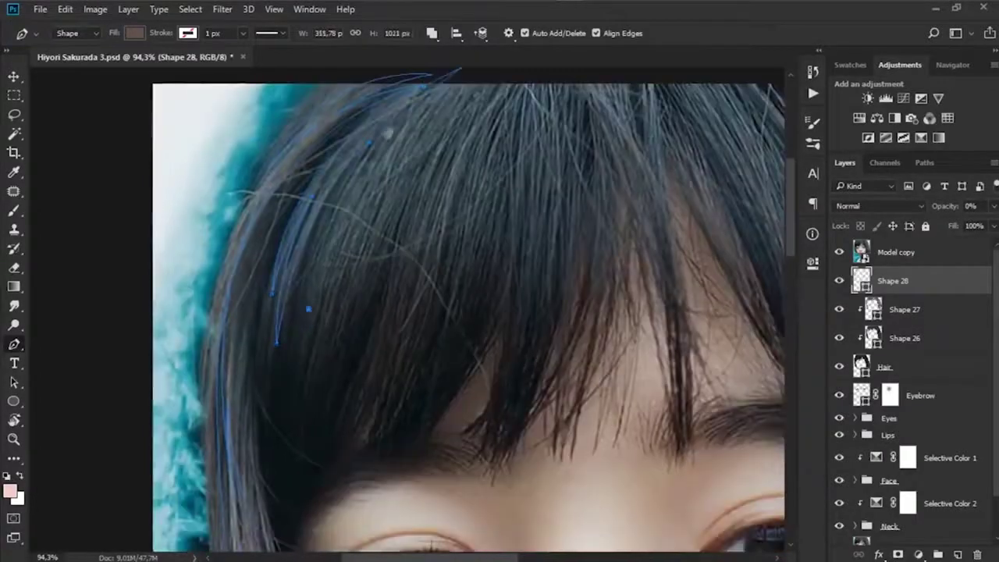
# - Trace a group of short slanted highlight strands on the upper left fringe and hide the reference photo
pyautogui.scroll(3, 468, 312)
pyautogui.scroll(2, 328, 328)
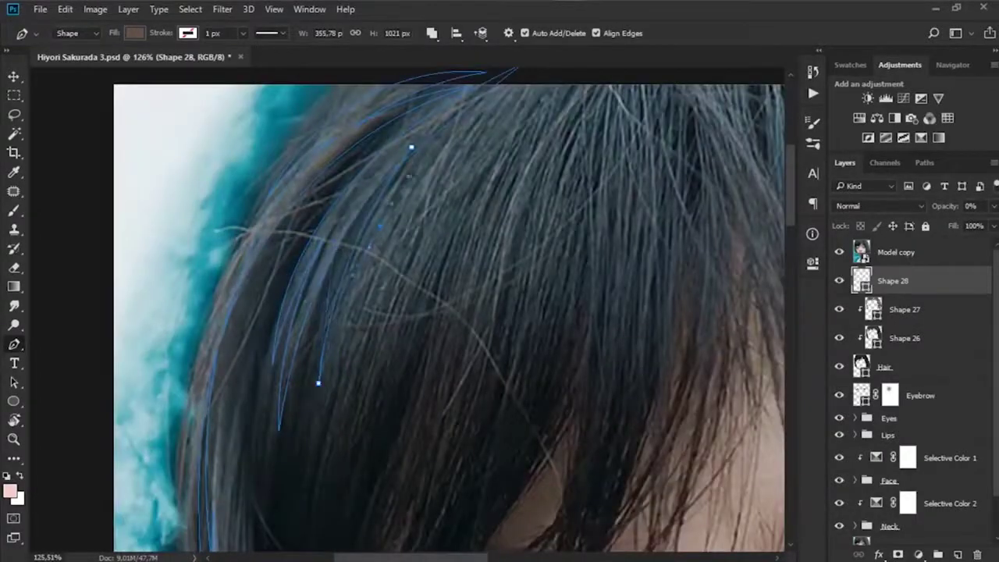
pyautogui.click(839, 253)
pyautogui.moveTo(423, 187); pyautogui.dragTo(353, 242)
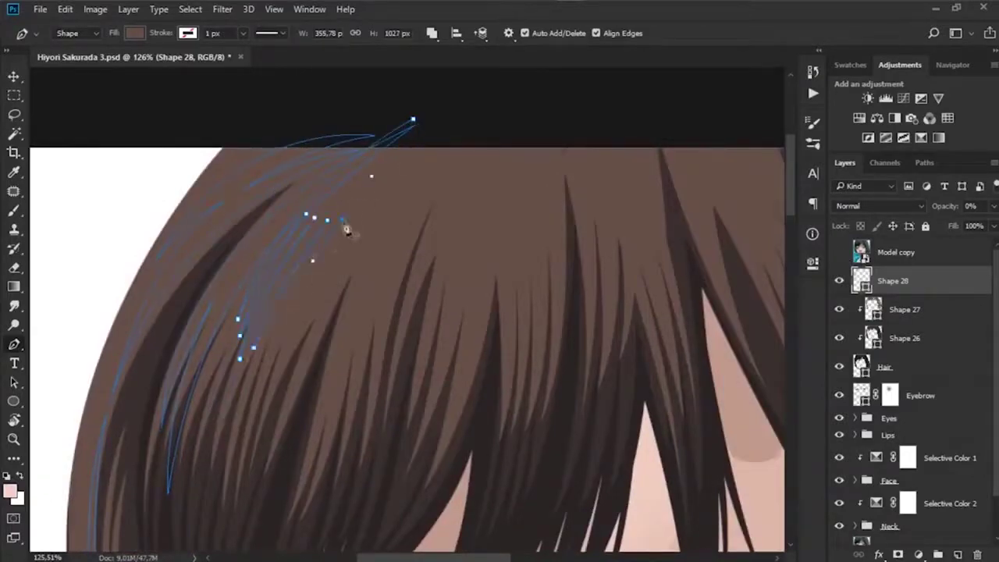
# - Undo the last anchor point, extend the Shape 28 strands toward the middle of the fringe, and clip the layer to the hair
pyautogui.hotkey('ctrl', 'z')
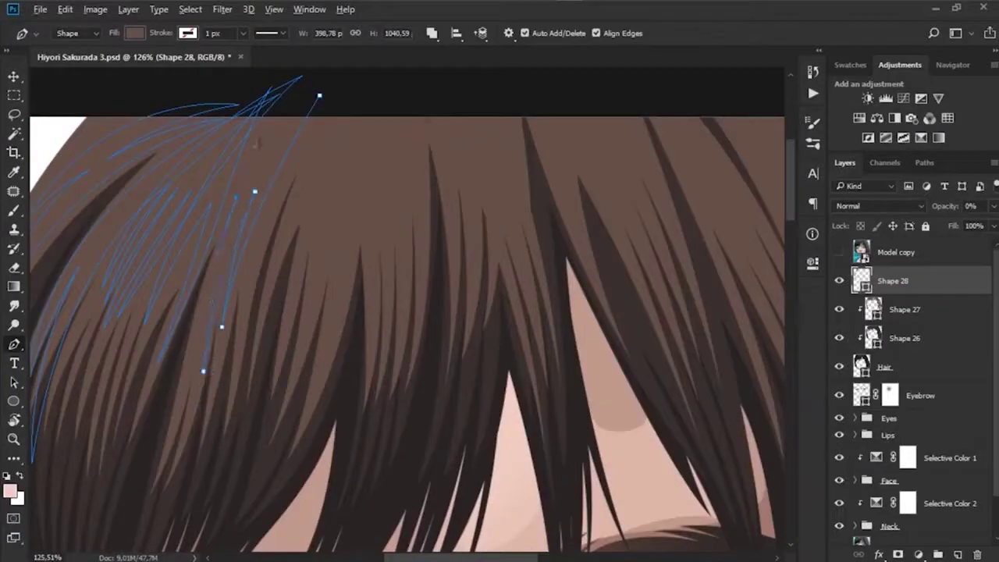
pyautogui.scroll(2, 199, 341)
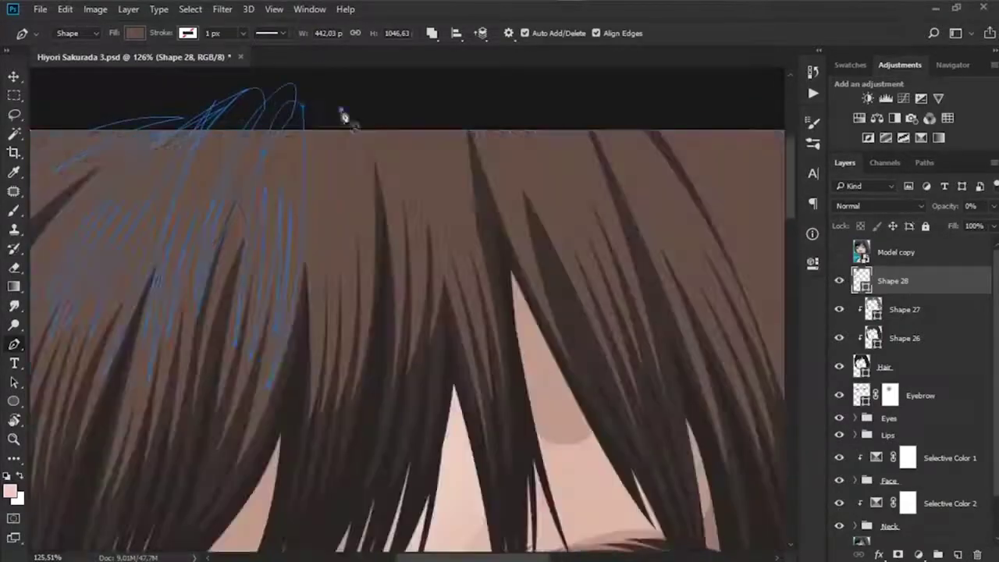
pyautogui.click(339, 169)
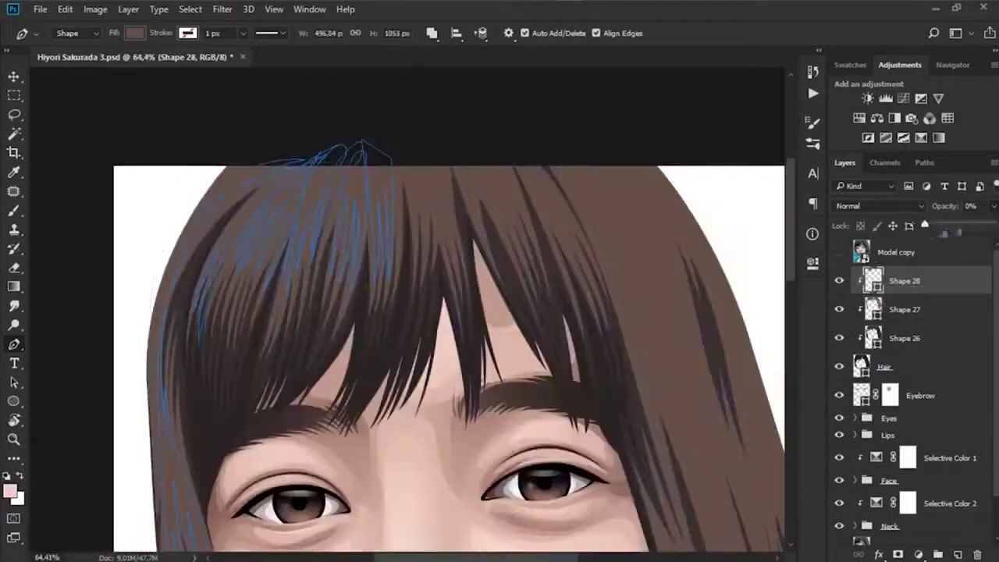
# - Recolour the Shape 28 highlight strands to a lighter reddish brown
pyautogui.doubleClick(861, 280)
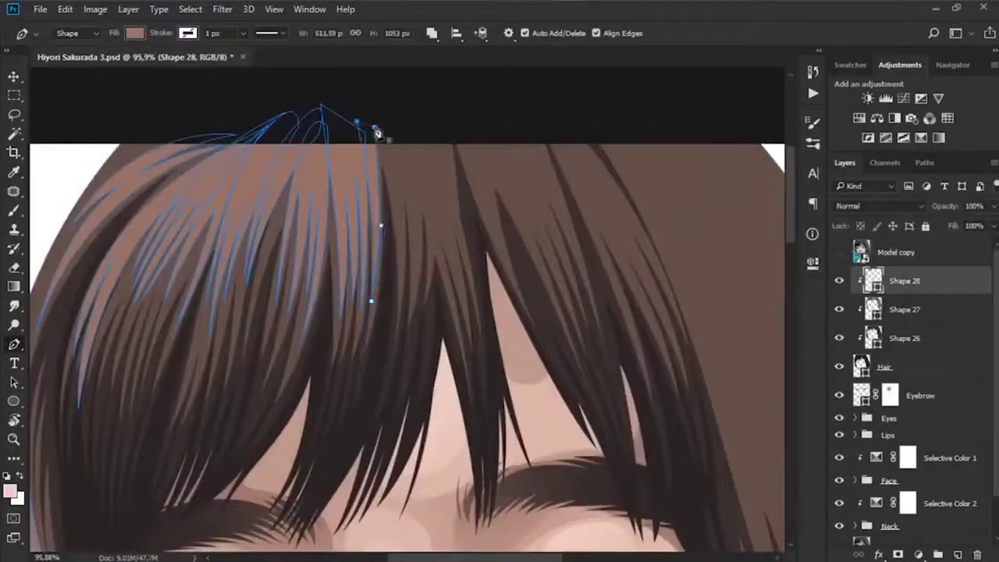
# - Extend the Shape 28 highlights with slim tapered strands across the middle of the fringe, starting above the crown
pyautogui.moveTo(394, 160); pyautogui.dragTo(383, 138)
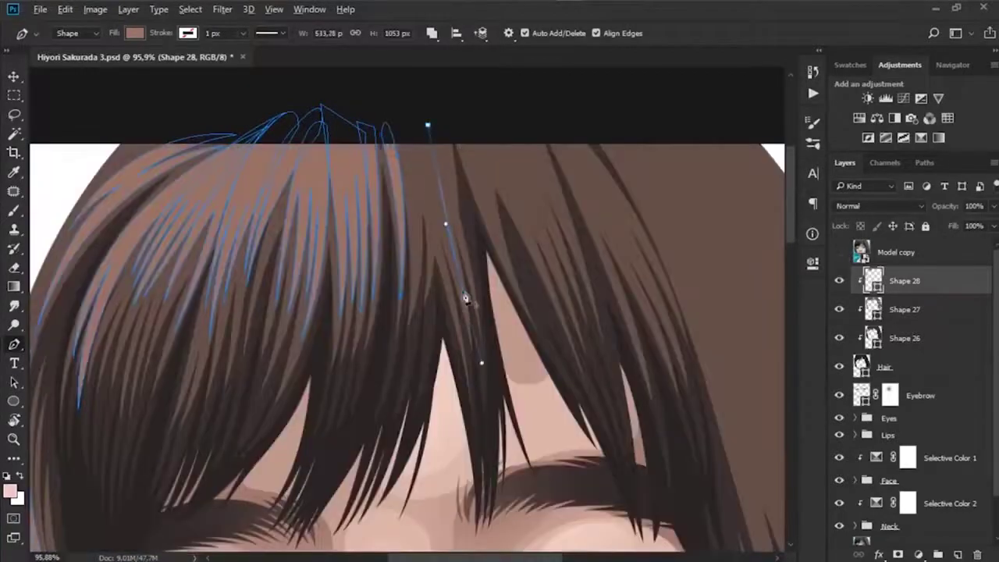
pyautogui.moveTo(465, 297); pyautogui.dragTo(429, 166)
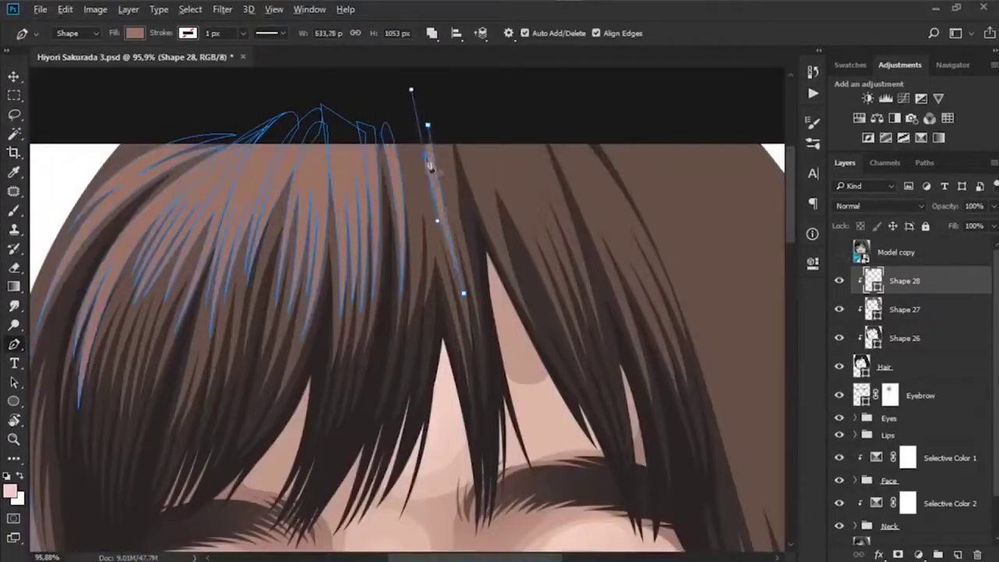
pyautogui.moveTo(427, 125); pyautogui.dragTo(412, 76)
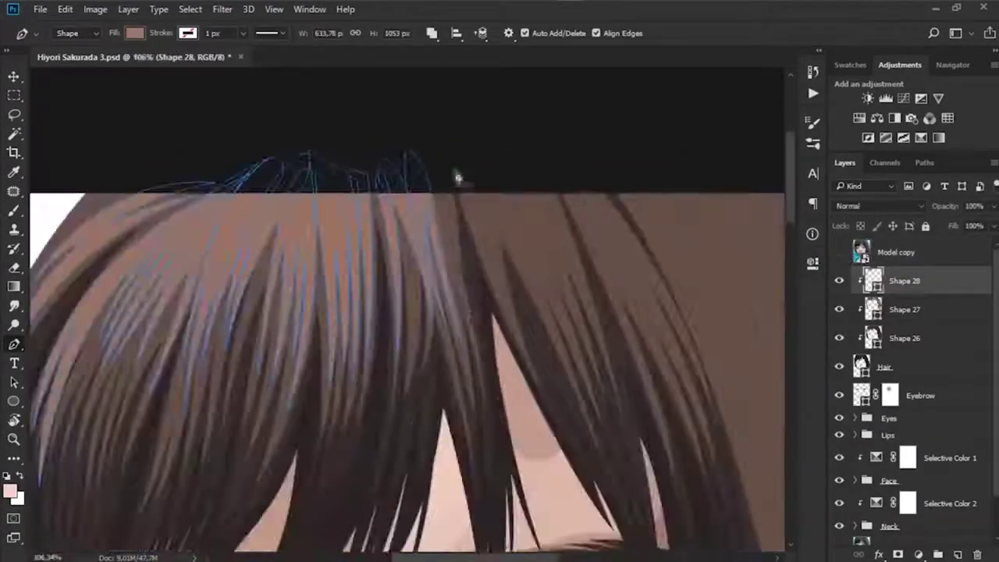
pyautogui.click(457, 173)
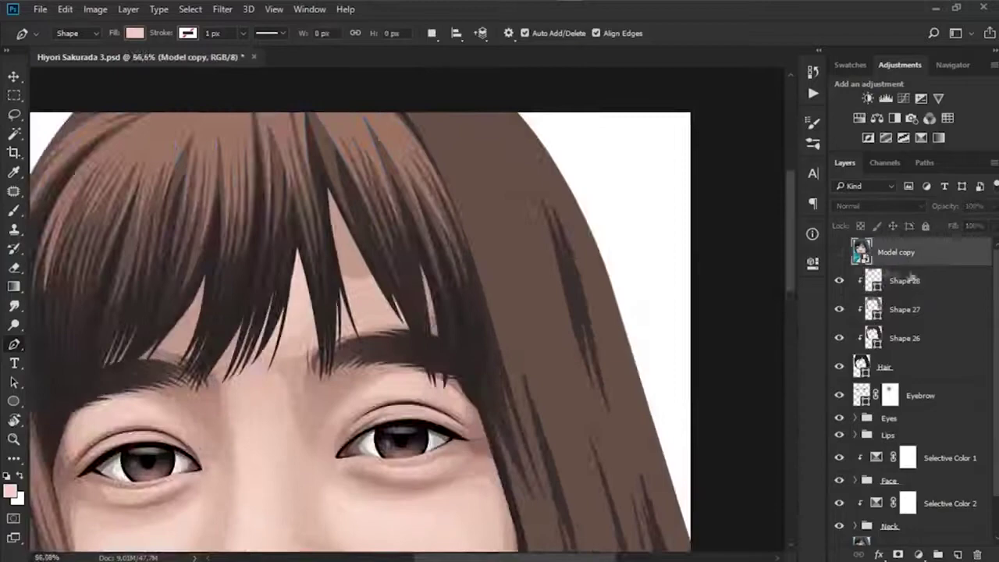
# - Check the Model copy reference and trace long Shape 28 highlight strands down the hair on the face's right side
pyautogui.click(839, 253)
pyautogui.click(906, 281)
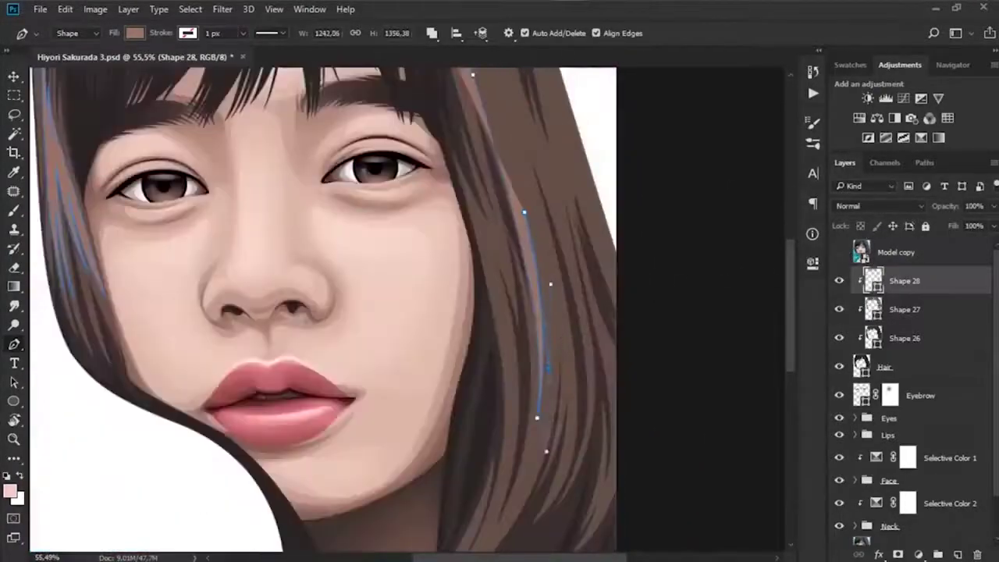
pyautogui.scroll(5, 326, 312)
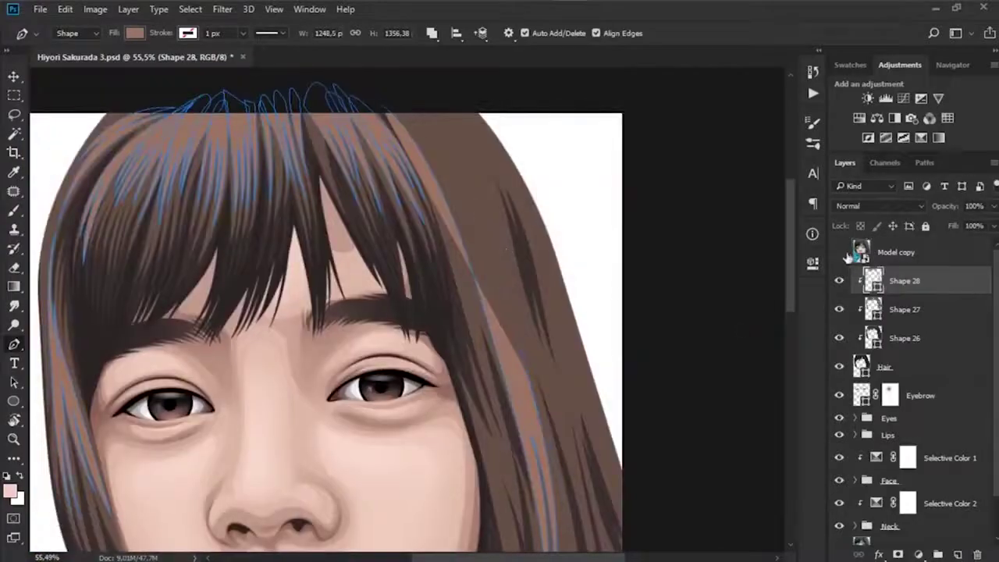
pyautogui.click(531, 381)
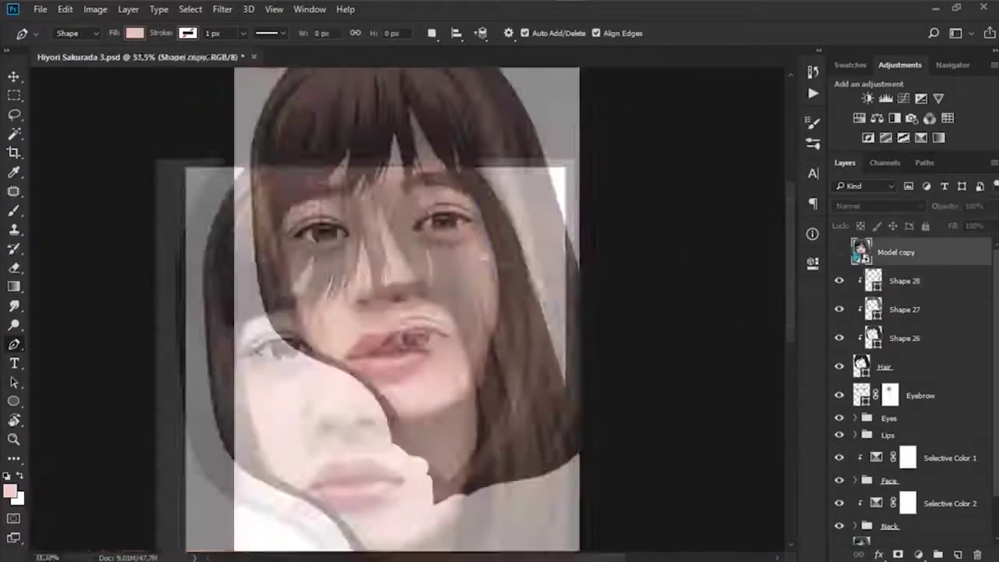
pyautogui.scroll(1, 442, 276)
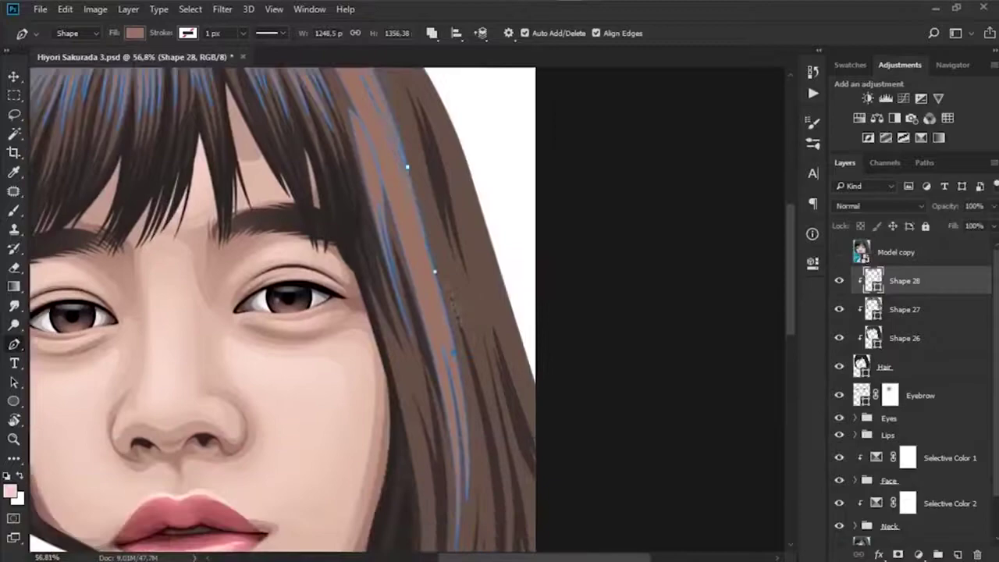
# - Compare with the reference photo and widen the long right-side highlight with adjoining Shape 28 strands from the crown to cheek level
pyautogui.click(839, 252)
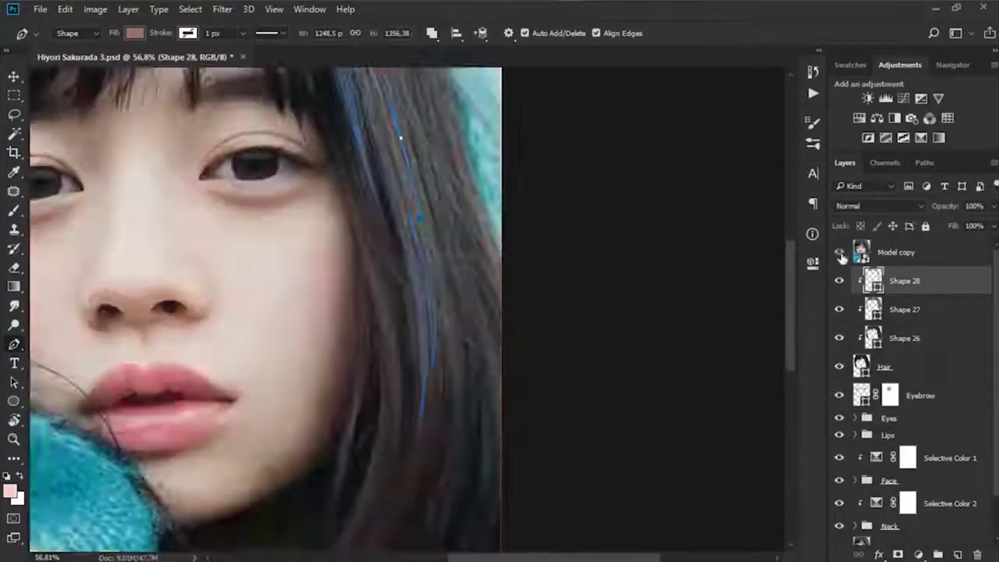
pyautogui.click(839, 252)
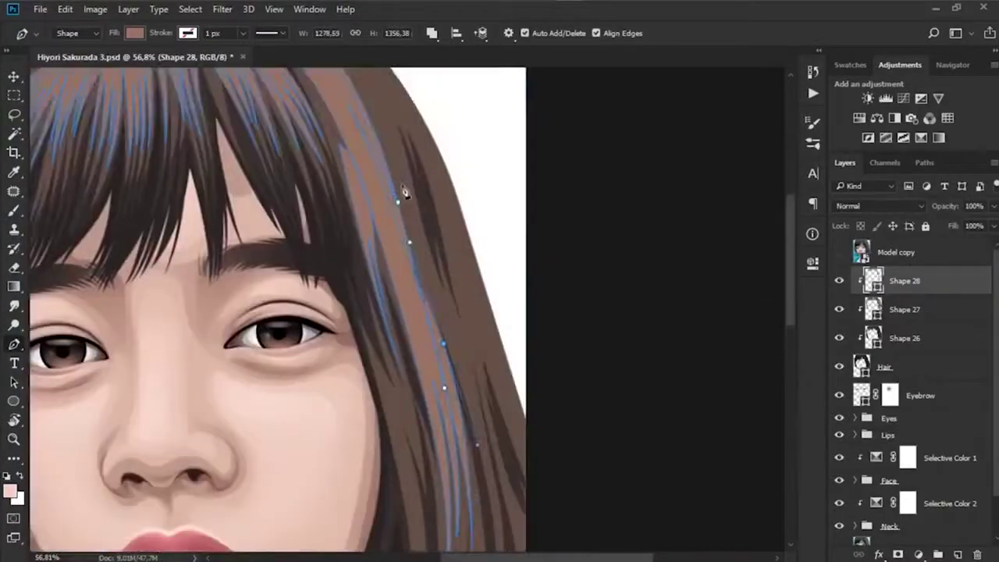
pyautogui.scroll(3, 401, 196)
pyautogui.scroll(1, 406, 191)
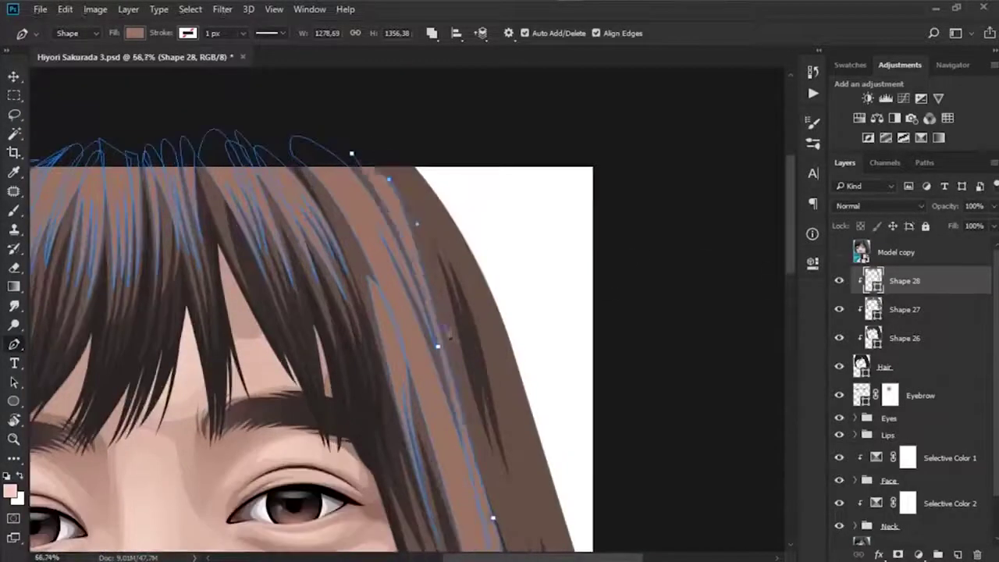
pyautogui.scroll(-5, 488, 289)
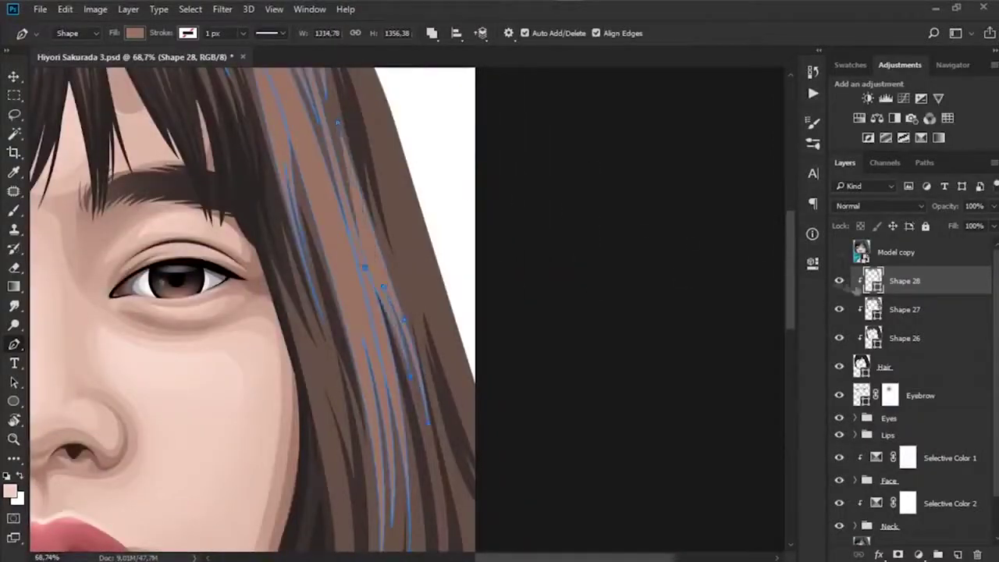
pyautogui.scroll(-3, 312, 313)
pyautogui.scroll(5, 313, 313)
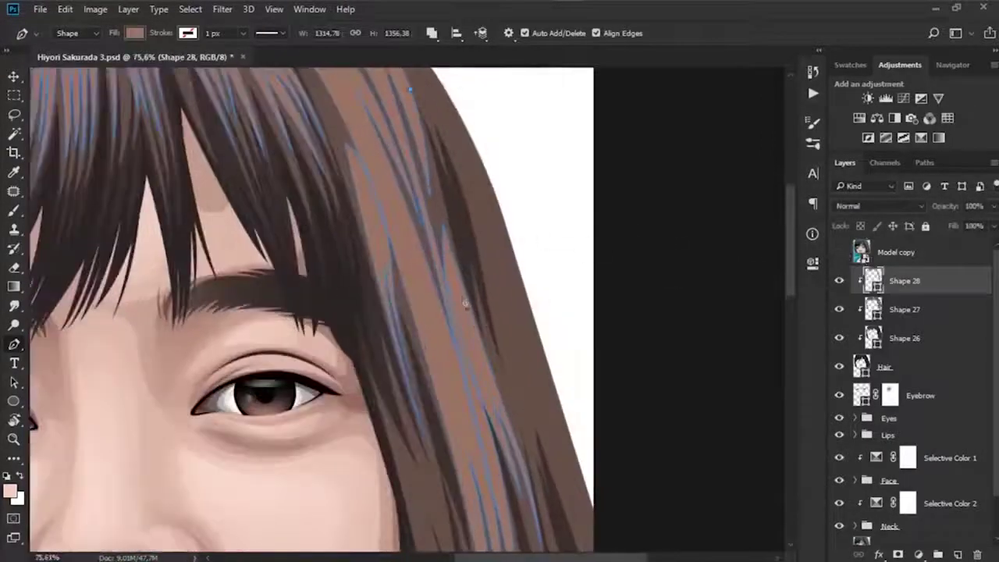
# - Trace further Shape 28 highlight strands along the outer edge of the right-side hair
pyautogui.scroll(-2, 466, 304)
pyautogui.click(896, 252)
pyautogui.scroll(4, 313, 313)
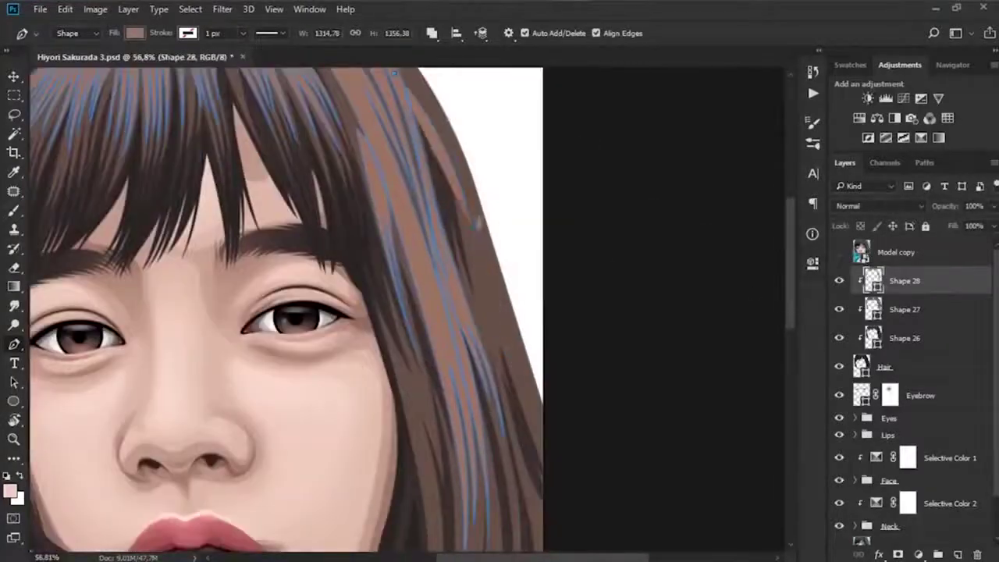
pyautogui.scroll(3, 478, 224)
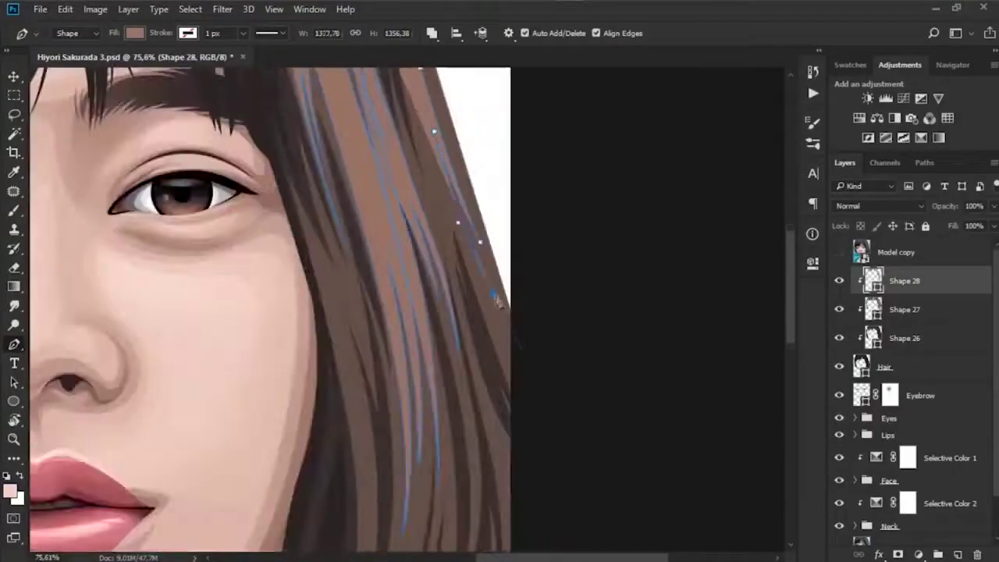
pyautogui.scroll(3, 569, 438)
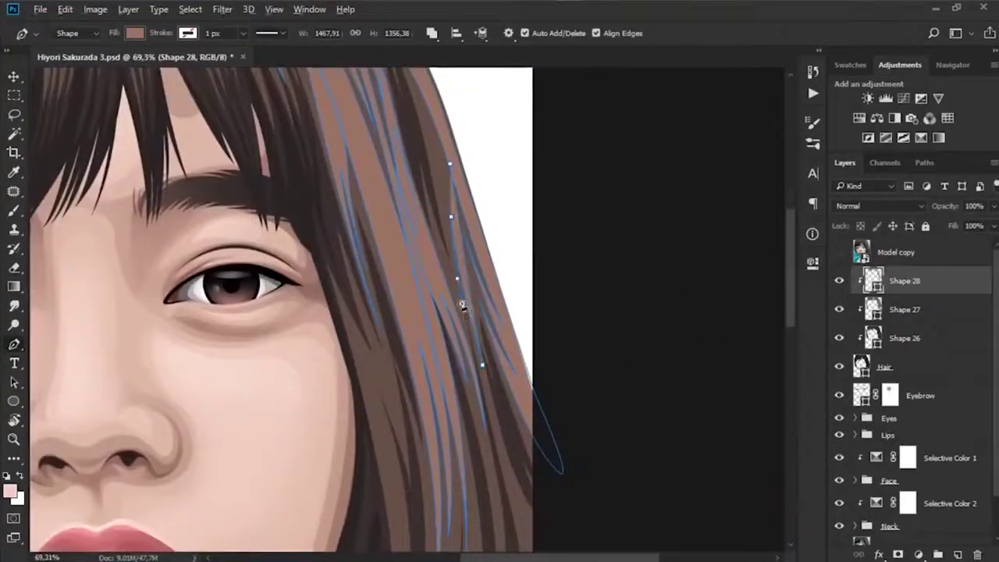
# - Draw a long tapered Shape 28 strand along the inner right-side hair, from eye level down past the mouth
pyautogui.scroll(3, 462, 306)
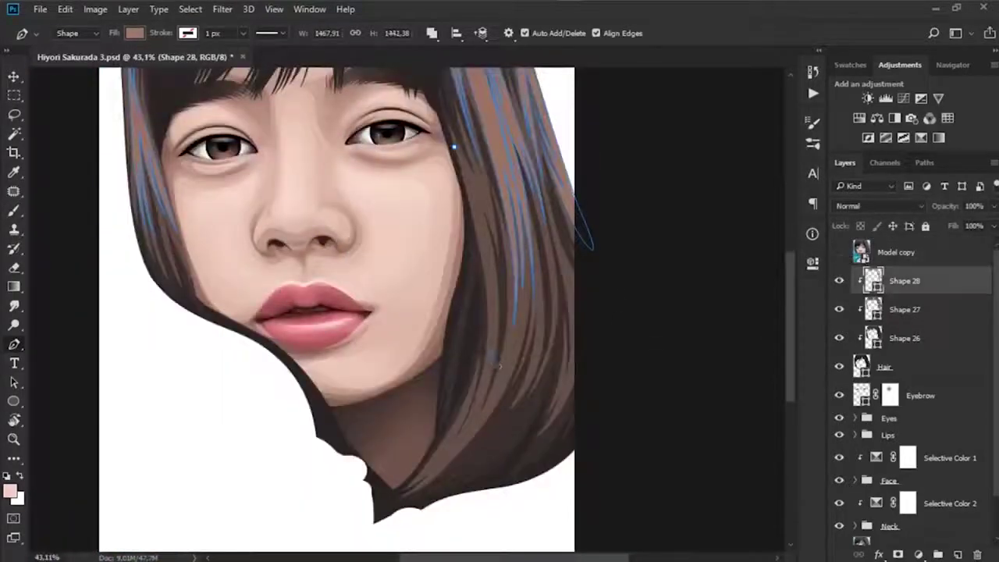
pyautogui.scroll(2, 454, 149)
pyautogui.click(475, 221)
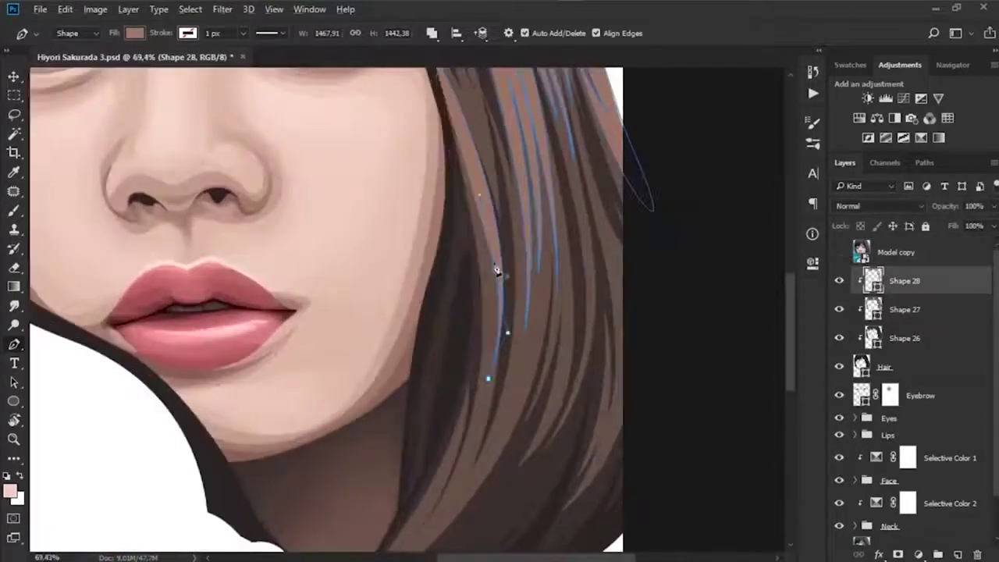
pyautogui.click(494, 285)
pyautogui.scroll(1, 489, 356)
pyautogui.click(490, 355)
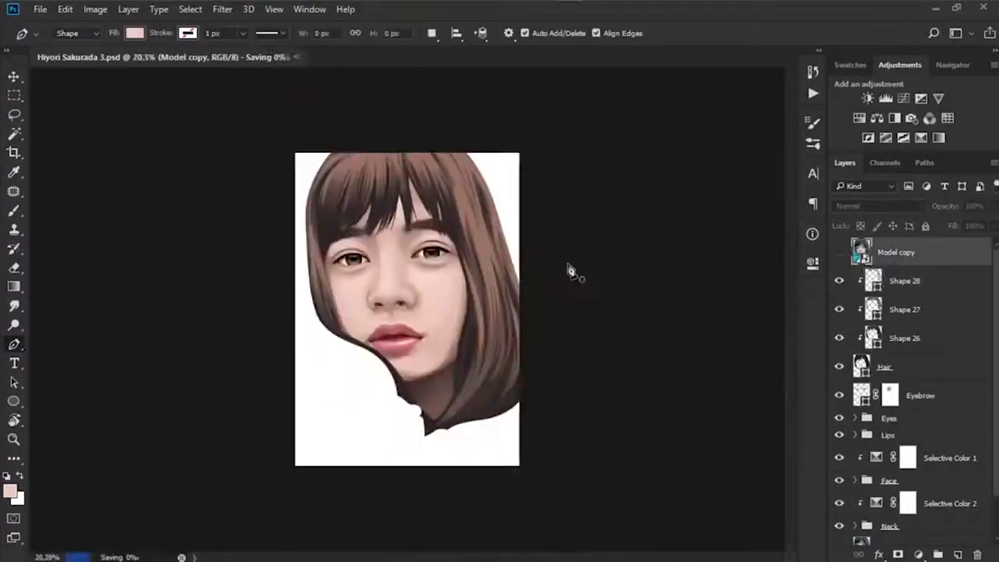
# - Compare the finished hair highlights with the Model copy reference photo and save the document
pyautogui.click(839, 252)
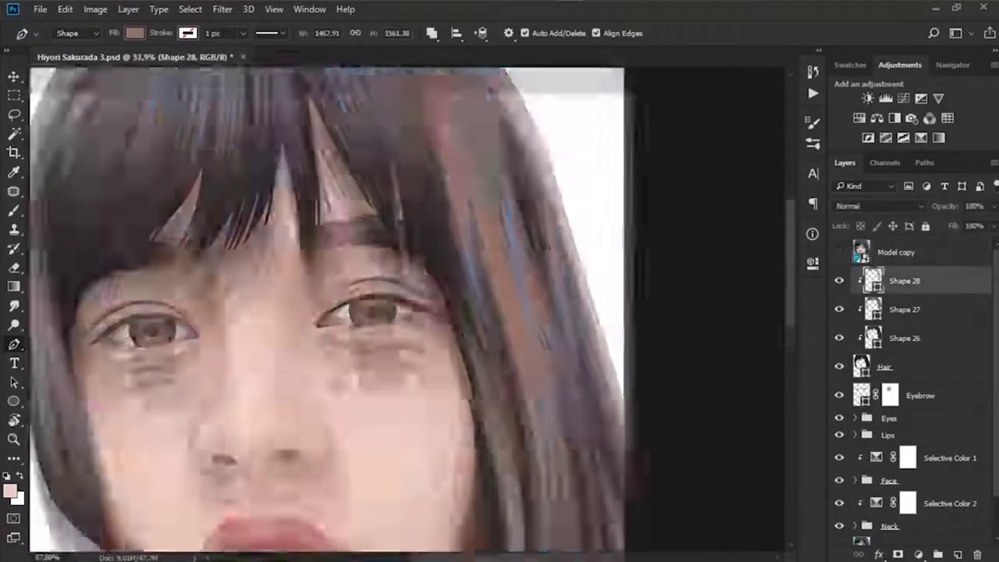
pyautogui.scroll(2, 472, 274)
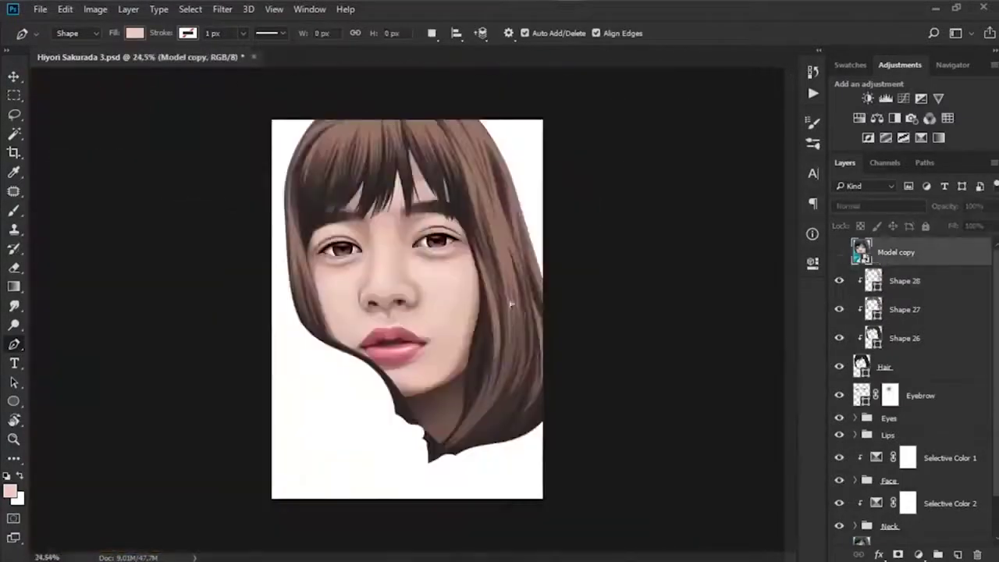
pyautogui.hotkey('ctrl', 's')
pyautogui.click(840, 254)
pyautogui.click(840, 254)
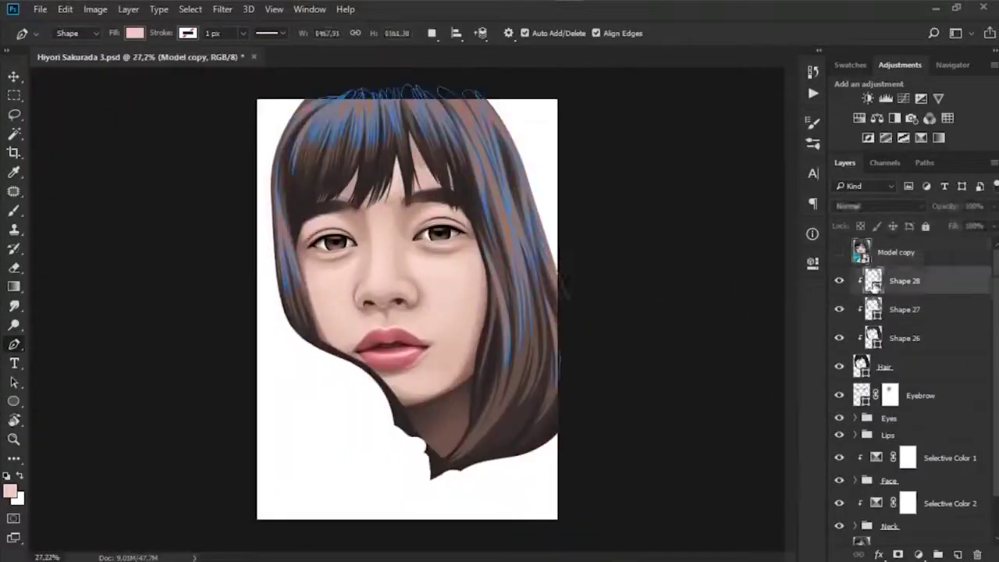
# - Recolour the Shape 28 highlight strands to a lighter, softer reddish brown
pyautogui.doubleClick(873, 280)
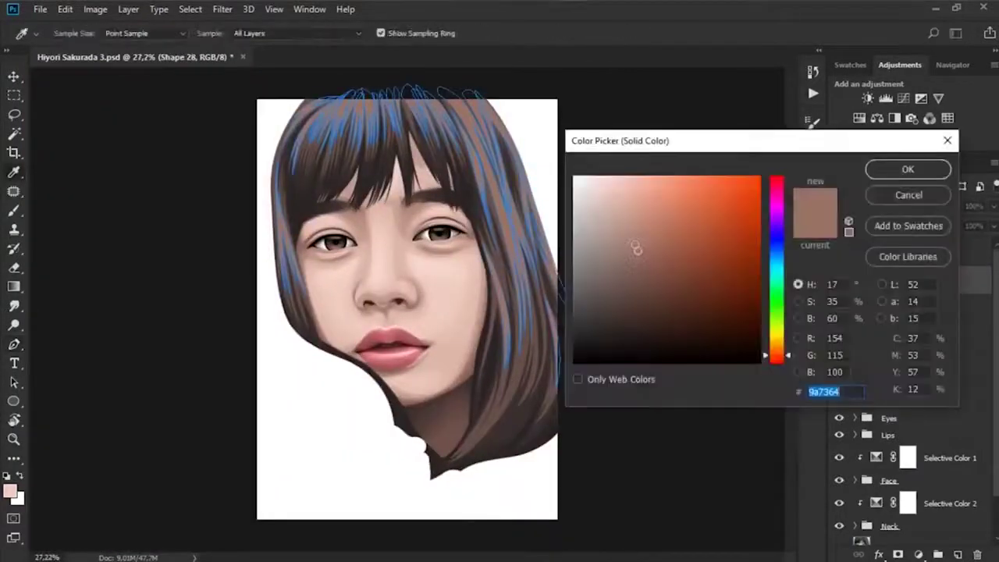
pyautogui.press('Return')
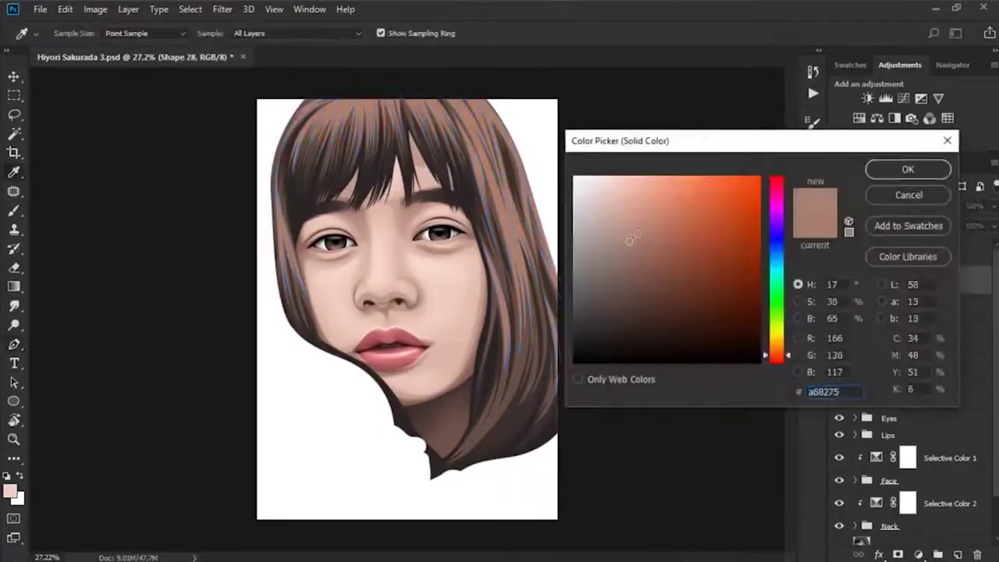
pyautogui.click(642, 236)
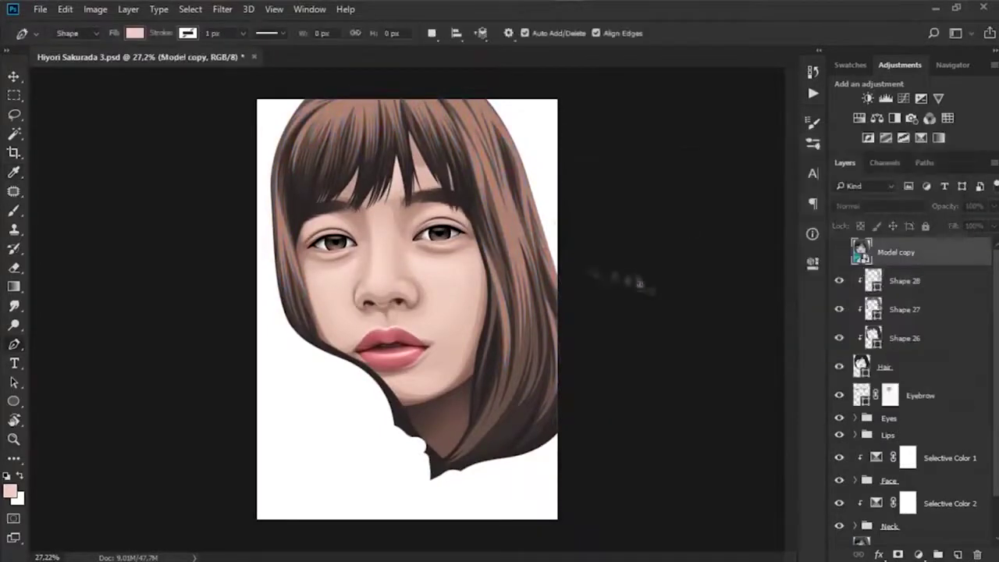
# - Group the hair base and its clipped strand layers as Hair, and add layer masks to Shape 26, Shape 27 and Shape 28
pyautogui.scroll(-3, 406, 319)
pyautogui.scroll(4, 407, 319)
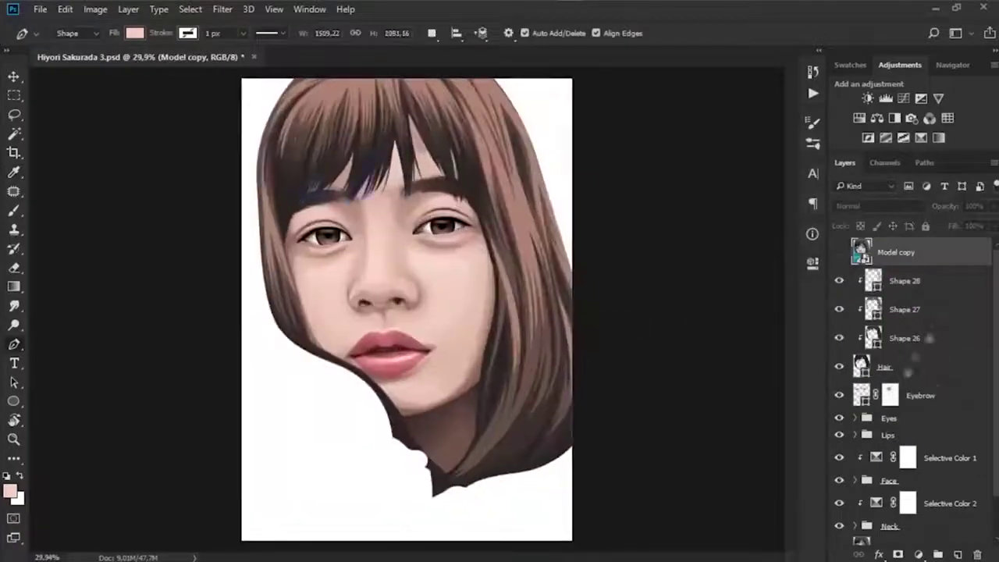
pyautogui.hotkey('ctrl', 'g')
pyautogui.click(856, 274)
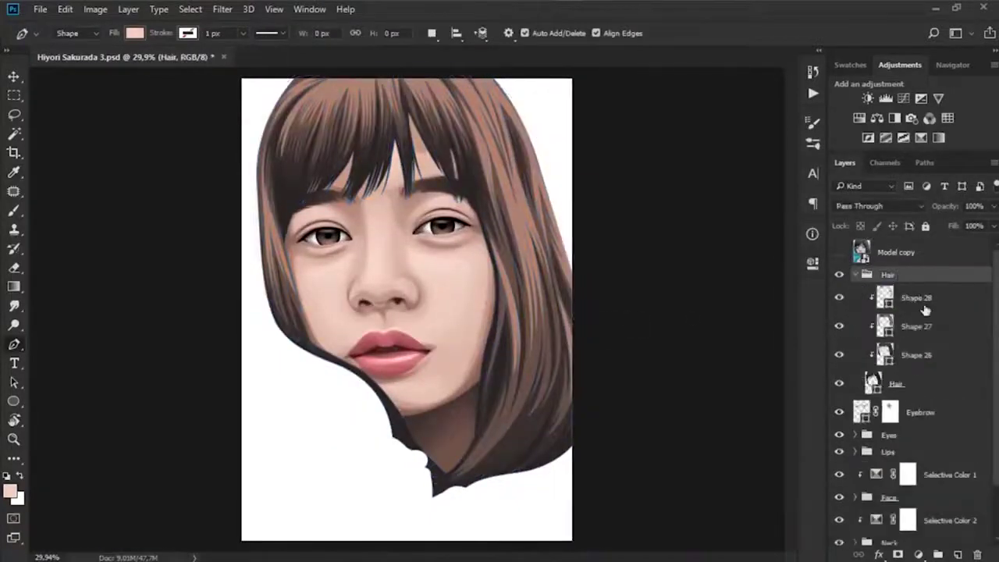
pyautogui.click(914, 355)
pyautogui.press('b')
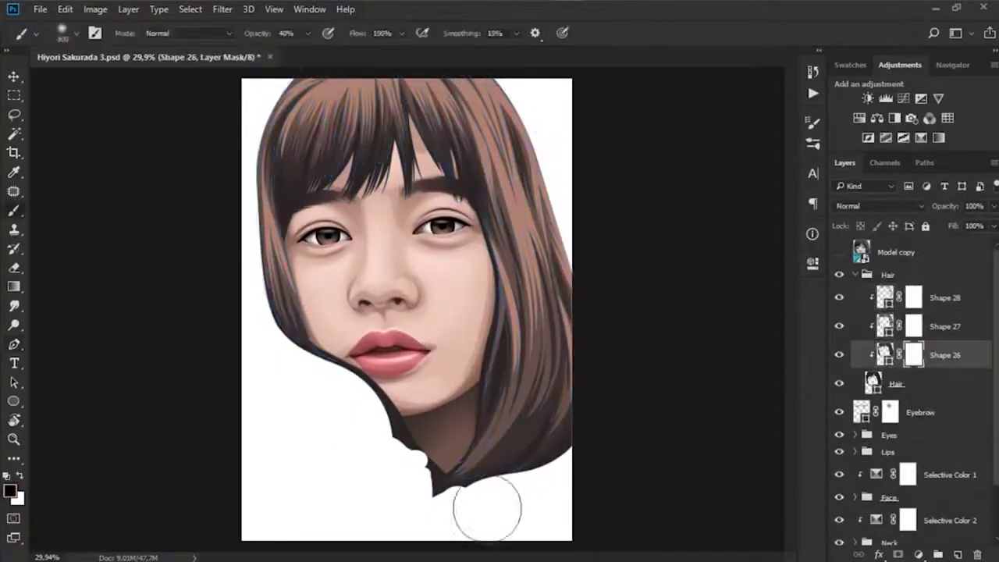
# - Fade the Shape 26 strands at the hair tips and lower fringe by masking with a soft 700 px black brush at 40% opacity
pyautogui.scroll(-1, 478, 512)
pyautogui.press('[')
pyautogui.scroll(2, 320, 195)
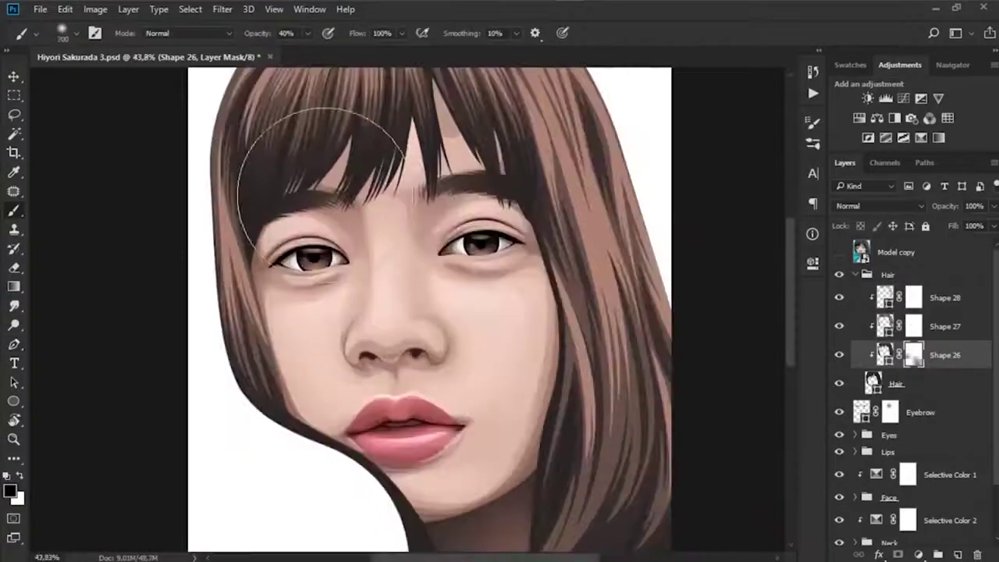
pyautogui.scroll(1, 320, 195)
# - Soften the Shape 27 strands on the fringe and side hair by painting its mask black at 40% opacity, reducing the brush to 500 px
pyautogui.hotkey('alt', ']')
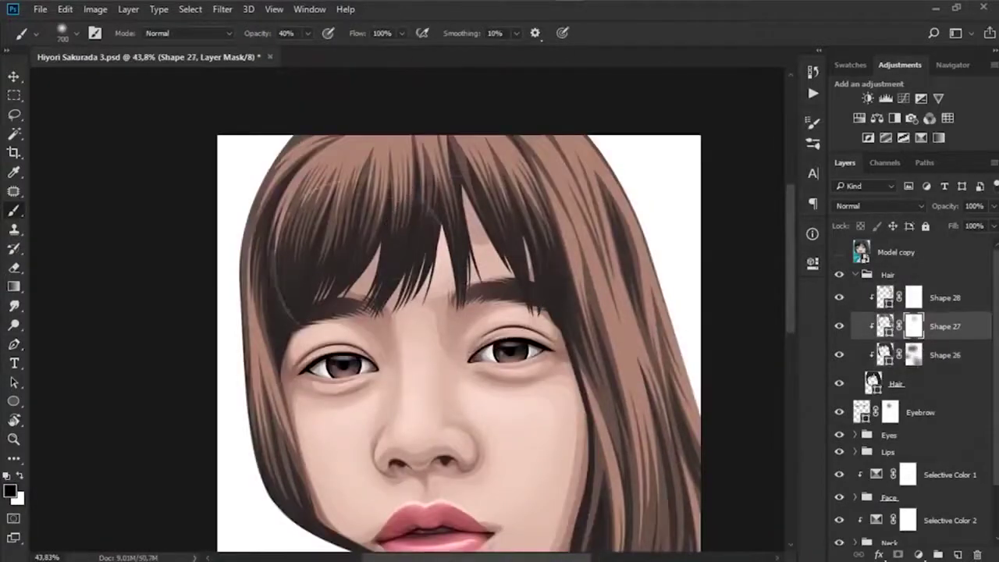
pyautogui.scroll(-3, 447, 294)
pyautogui.press('[')
pyautogui.press('[')
pyautogui.scroll(2, 399, 293)
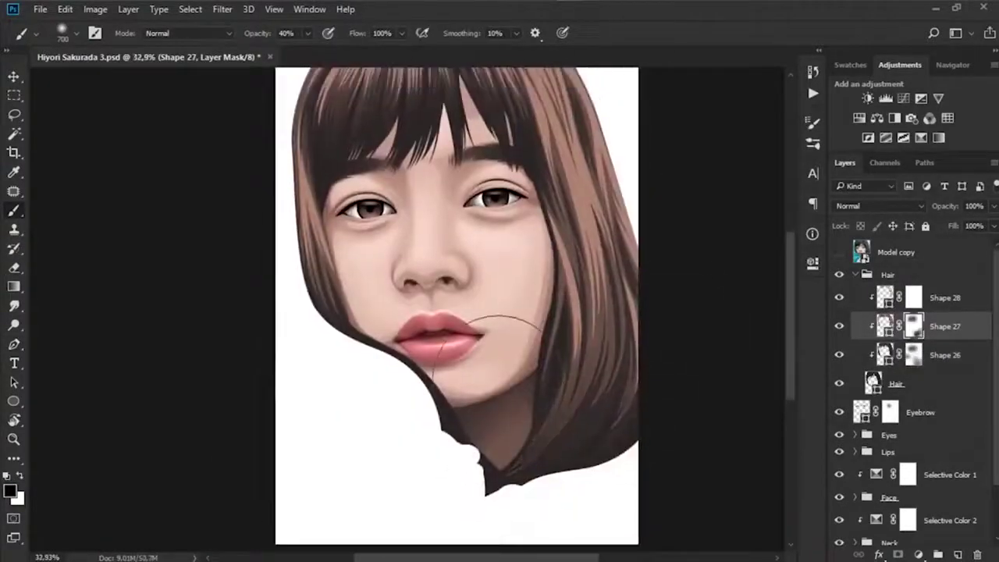
pyautogui.scroll(3, 597, 410)
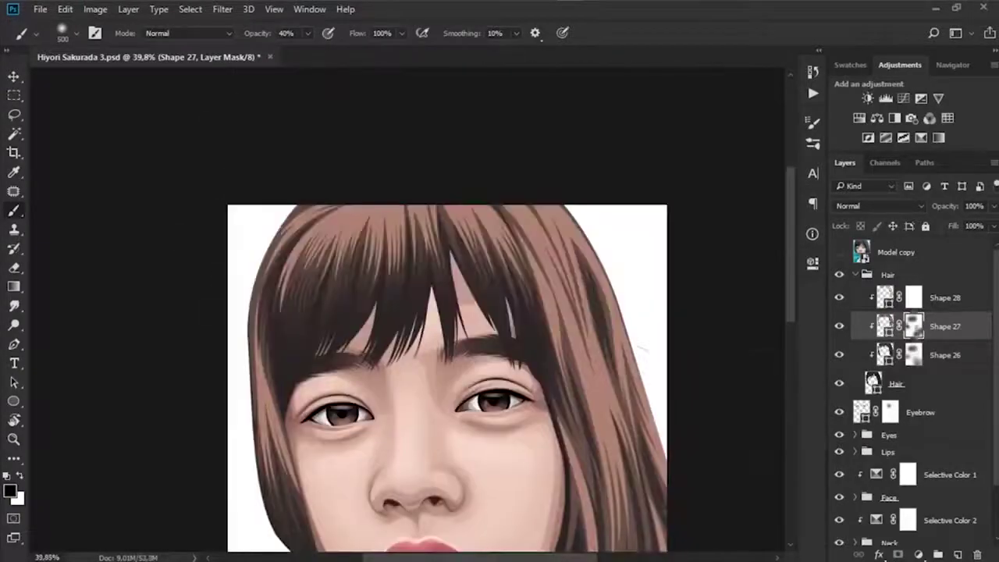
# - Fade the ends of the Shape 28 highlights by painting its mask with a soft black brush reduced to 400 px, and save the document
pyautogui.hotkey('alt', ']')
pyautogui.scroll(-3, 597, 410)
pyautogui.press('[')
pyautogui.scroll(3, 595, 410)
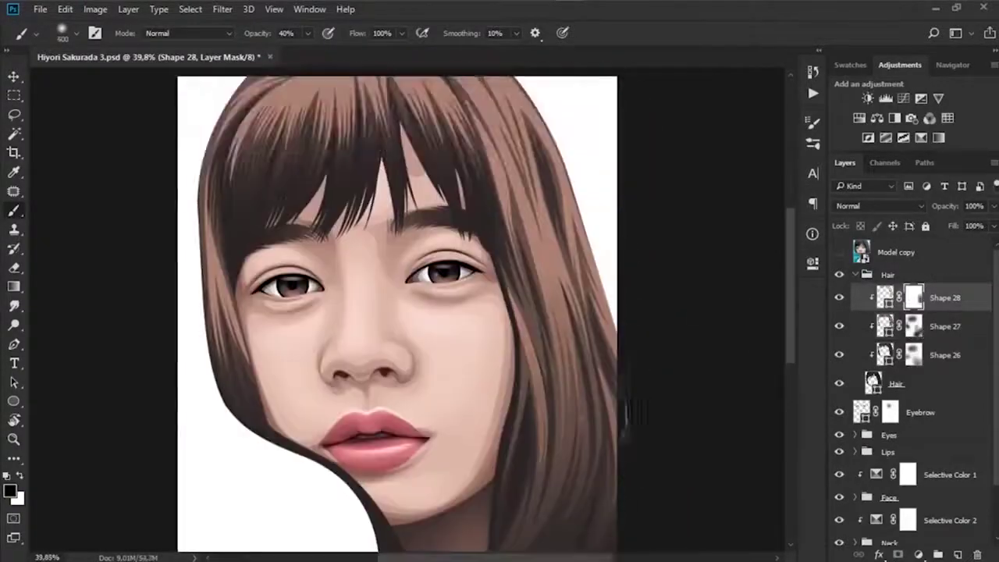
pyautogui.hscroll(-2, 523, 312)
pyautogui.scroll(-1, 437, 312)
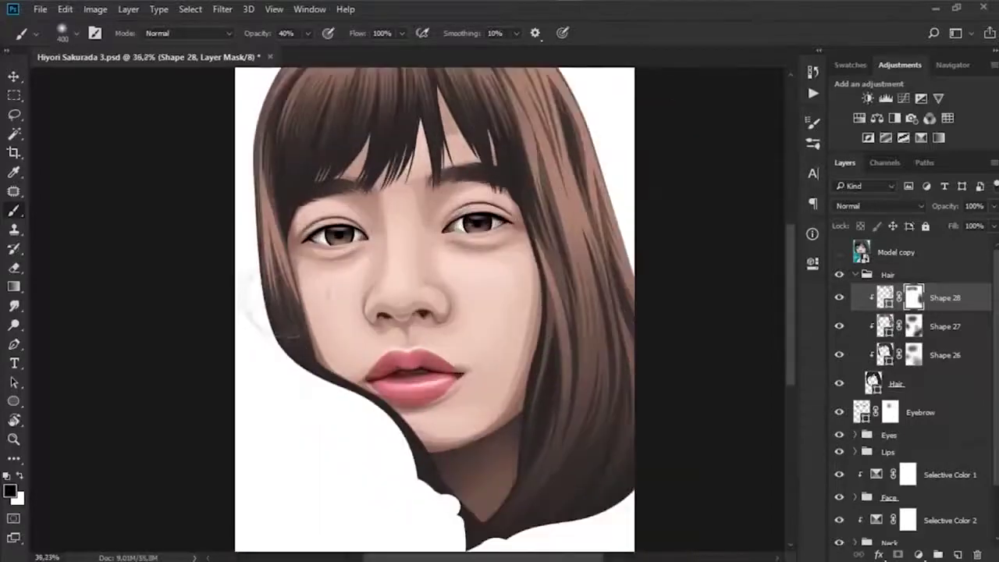
pyautogui.scroll(-7, 586, 383)
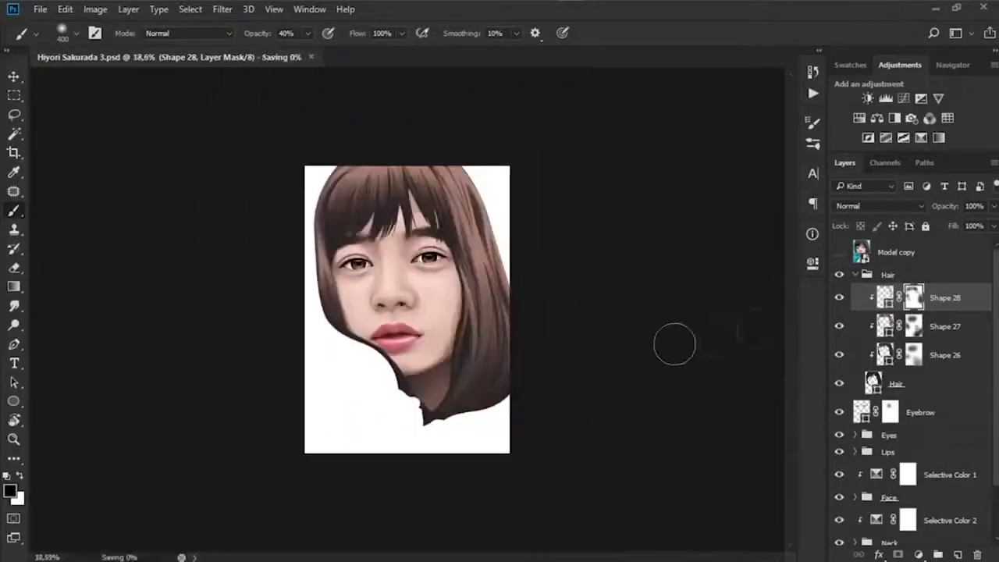
# - Compare the painted hair with the reference photo by showing and hiding the Model copy layer
pyautogui.click(839, 253)
pyautogui.click(839, 255)
pyautogui.scroll(4, 560, 279)
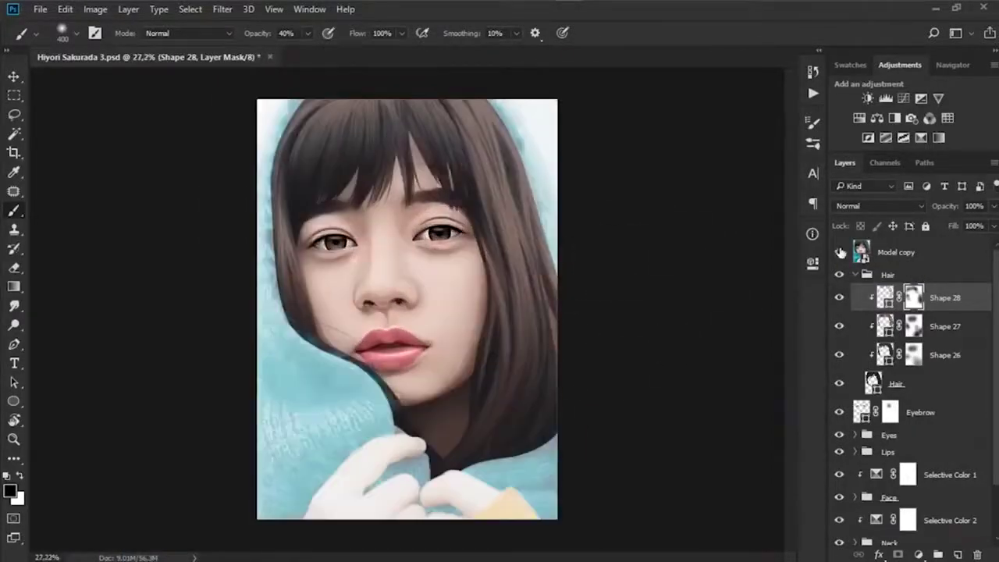
pyautogui.scroll(-1, 468, 312)
pyautogui.scroll(2, 501, 334)
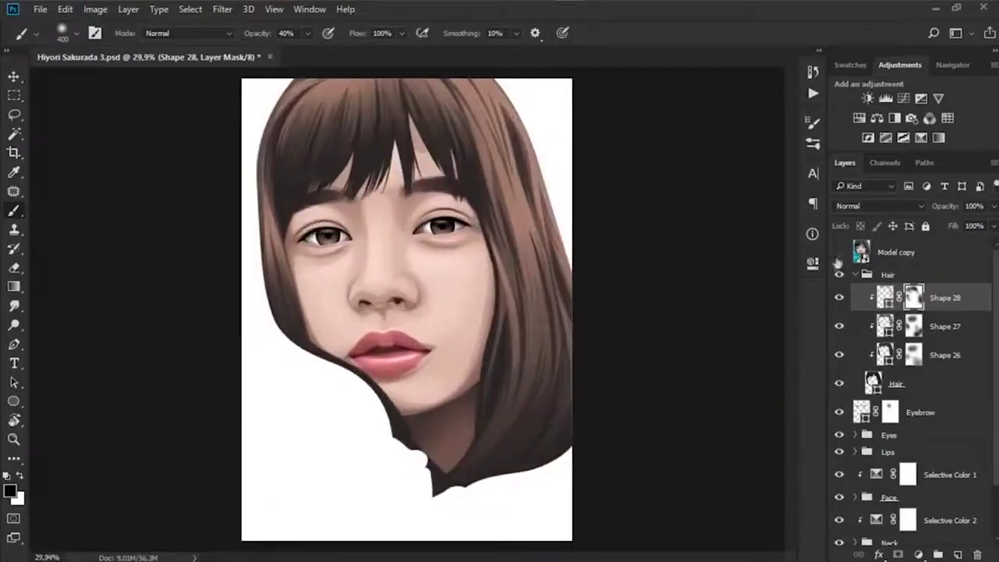
# - Reduce the soft brush to 200 px, collapse the Hair group and save the document
pyautogui.press('x')
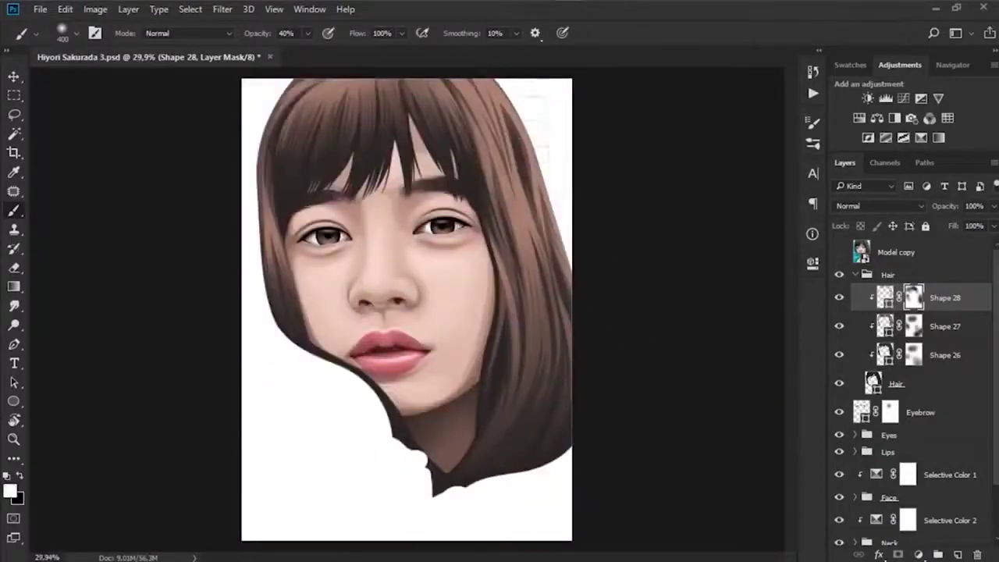
pyautogui.press('x')
pyautogui.press('[')
pyautogui.press('[')
pyautogui.scroll(-1, 437, 341)
pyautogui.scroll(1, 437, 341)
pyautogui.scroll(-1, 437, 341)
pyautogui.scroll(1, 432, 330)
pyautogui.hotkey('ctrl', 's')
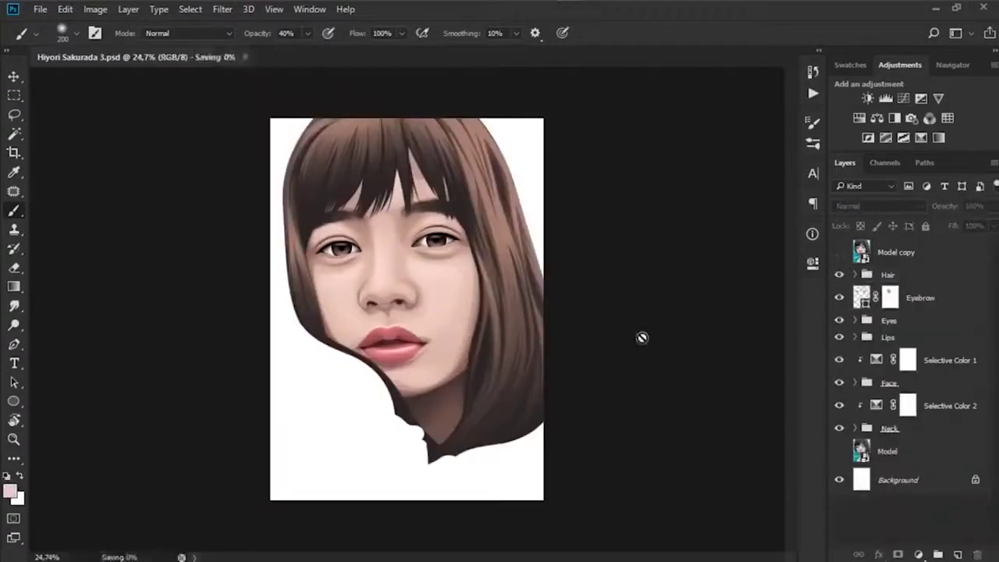
# - Above the Model layer, start a pink Pen shape tracing the left hand's outer edge from the wrist to the index fingertip, using the visible reference
pyautogui.click(921, 383)
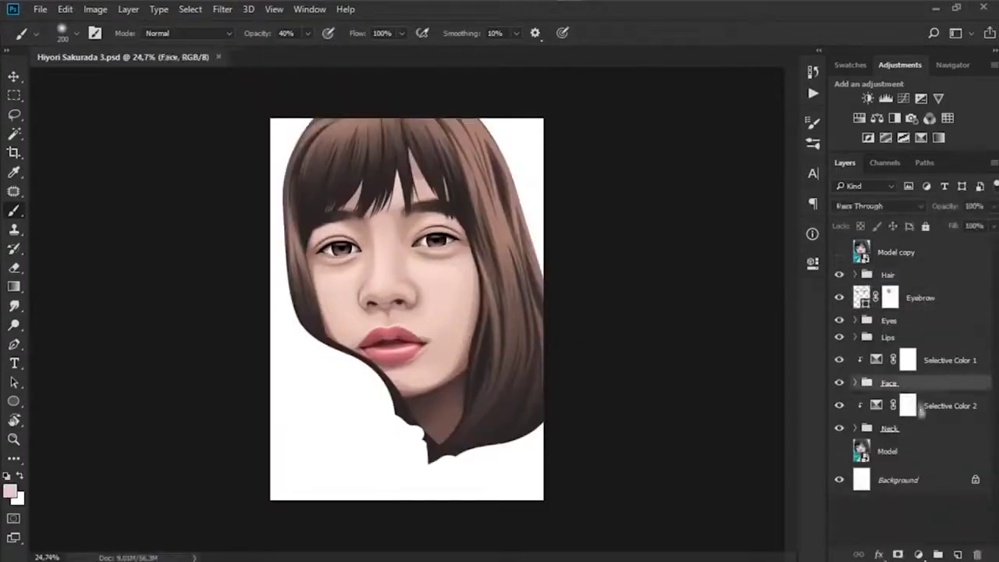
pyautogui.click(889, 428)
pyautogui.click(887, 451)
pyautogui.press('p')
pyautogui.click(839, 252)
pyautogui.scroll(5, 312, 499)
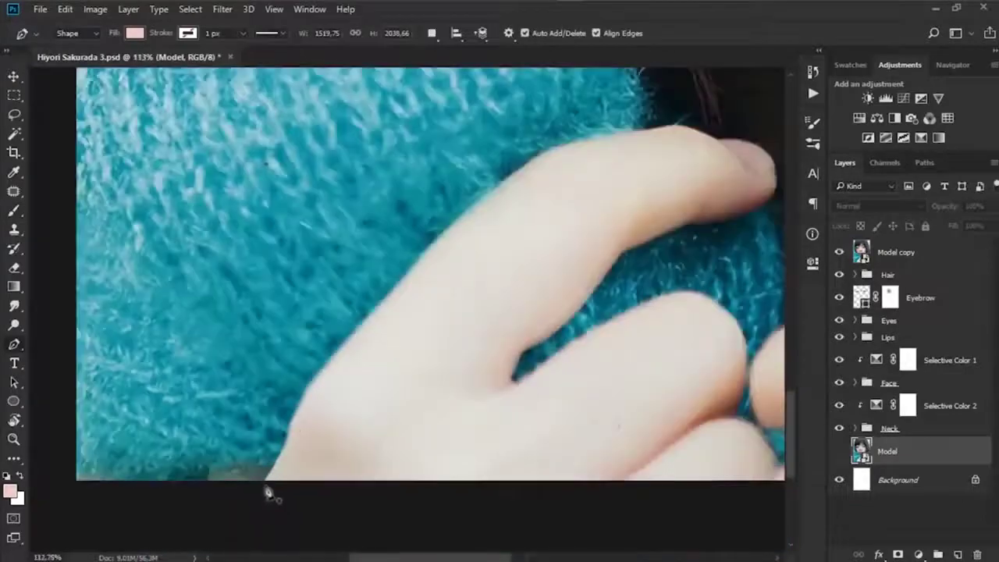
pyautogui.click(298, 417)
pyautogui.click(266, 492)
pyautogui.scroll(2, 257, 500)
pyautogui.scroll(3, 308, 349)
pyautogui.hscroll(4, 311, 342)
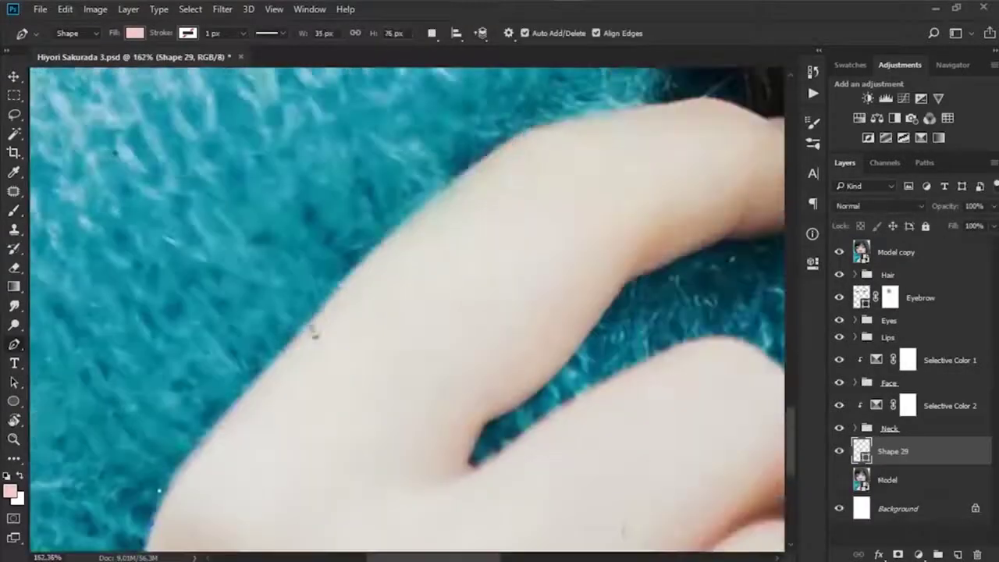
pyautogui.click(422, 199)
pyautogui.scroll(2, 300, 285)
pyautogui.hscroll(5, 300, 284)
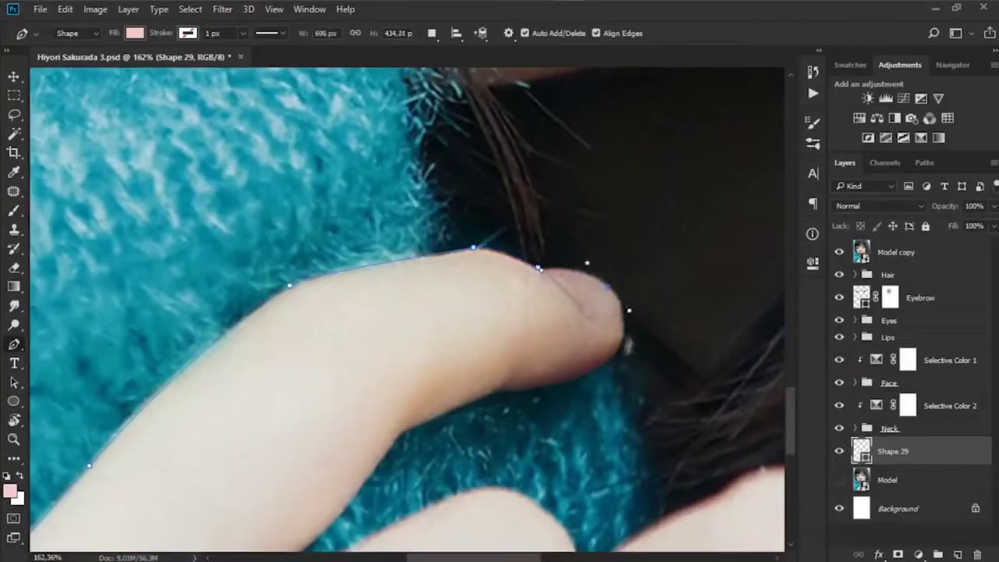
# - Continue the hand outline around the index fingertip and along its underside into the gap beside the middle finger
pyautogui.click(573, 384)
pyautogui.scroll(-2, 630, 343)
pyautogui.hscroll(-2, 631, 343)
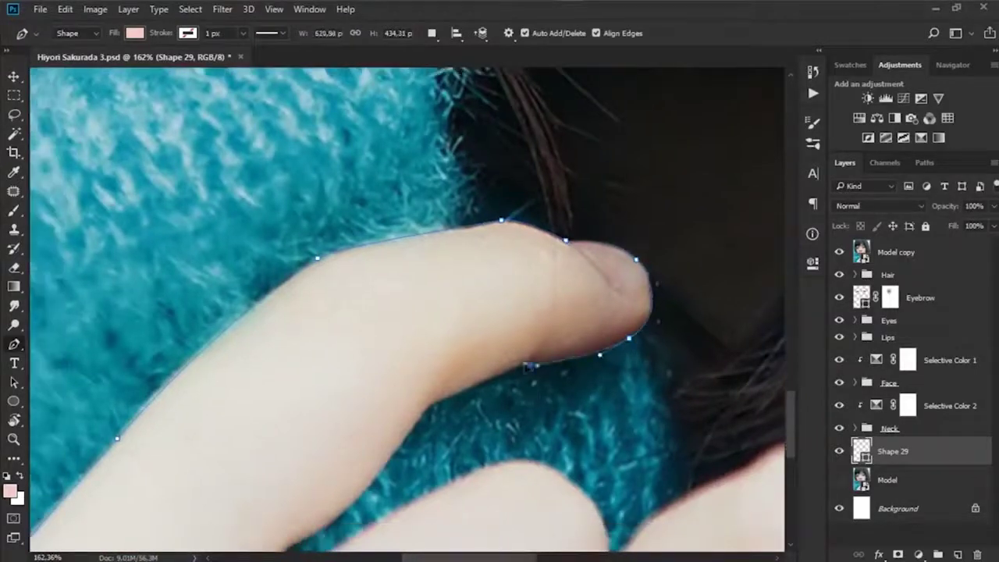
pyautogui.scroll(-1, 501, 398)
pyautogui.hscroll(-1, 502, 398)
pyautogui.click(477, 365)
pyautogui.scroll(-2, 436, 383)
pyautogui.hscroll(-2, 436, 383)
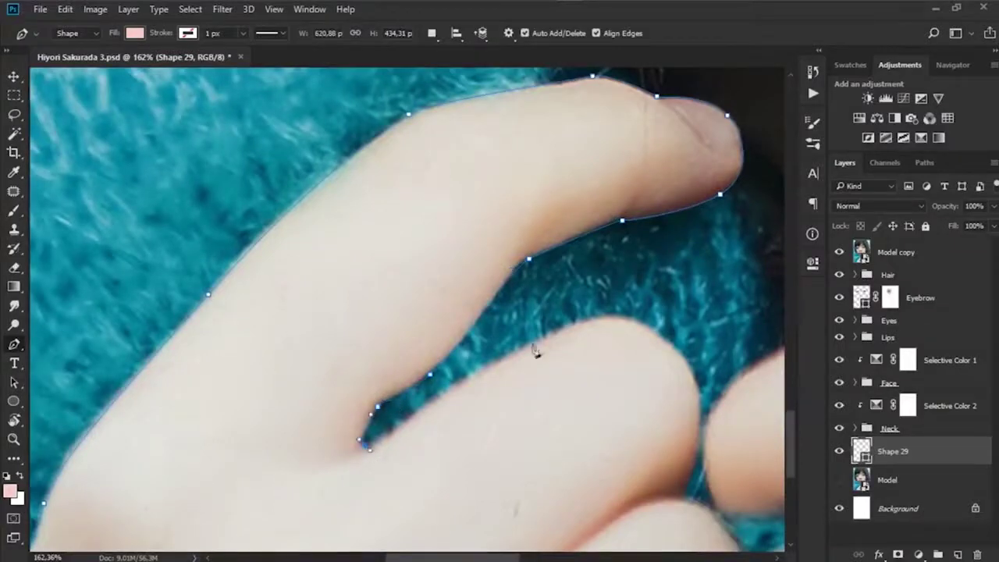
# - Extend the hand outline around the left hand's middle finger, the lower fingers and the end of the right hand's finger
pyautogui.hscroll(5, 308, 305)
pyautogui.scroll(-1, 308, 305)
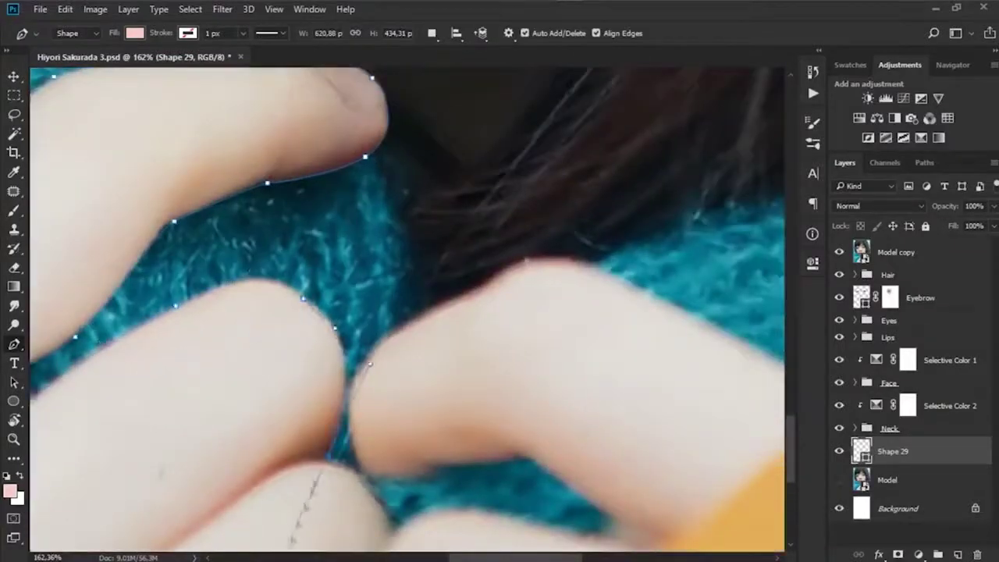
pyautogui.moveTo(331, 465); pyautogui.dragTo(369, 483)
pyautogui.scroll(-3, 375, 469)
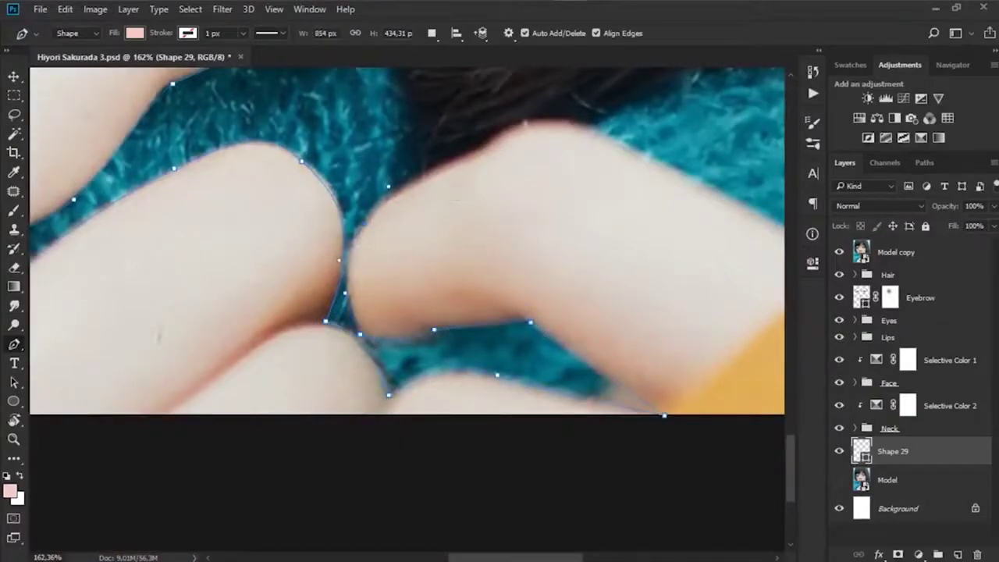
pyautogui.scroll(3, 404, 310)
pyautogui.hscroll(2, 404, 310)
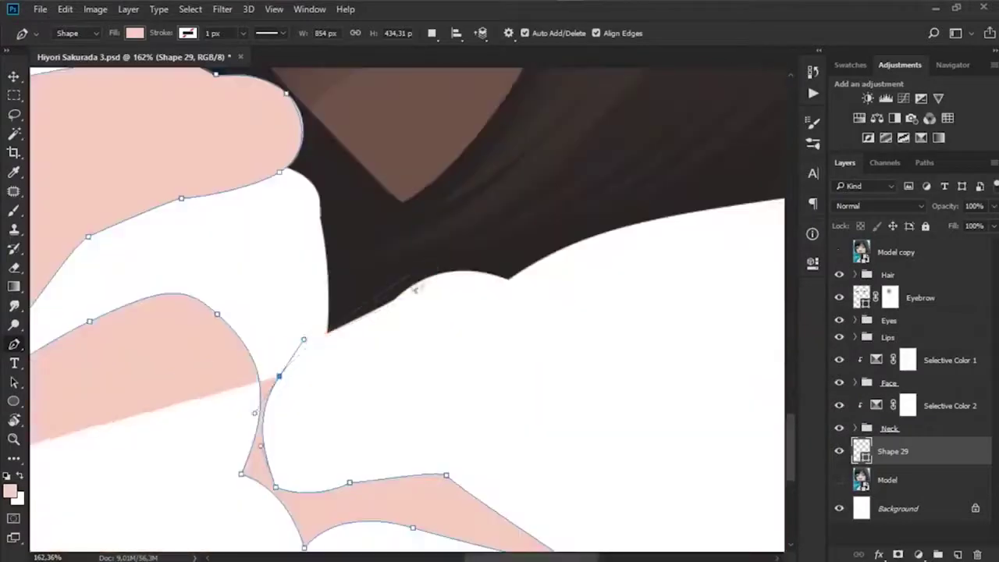
# - Trace the right hand's upper edge over the knuckle to the yellow sleeve and finish the outline below the canvas
pyautogui.moveTo(438, 267); pyautogui.dragTo(447, 258)
pyautogui.moveTo(510, 280); pyautogui.dragTo(523, 295)
pyautogui.hscroll(3, 400, 326)
pyautogui.scroll(1, 400, 327)
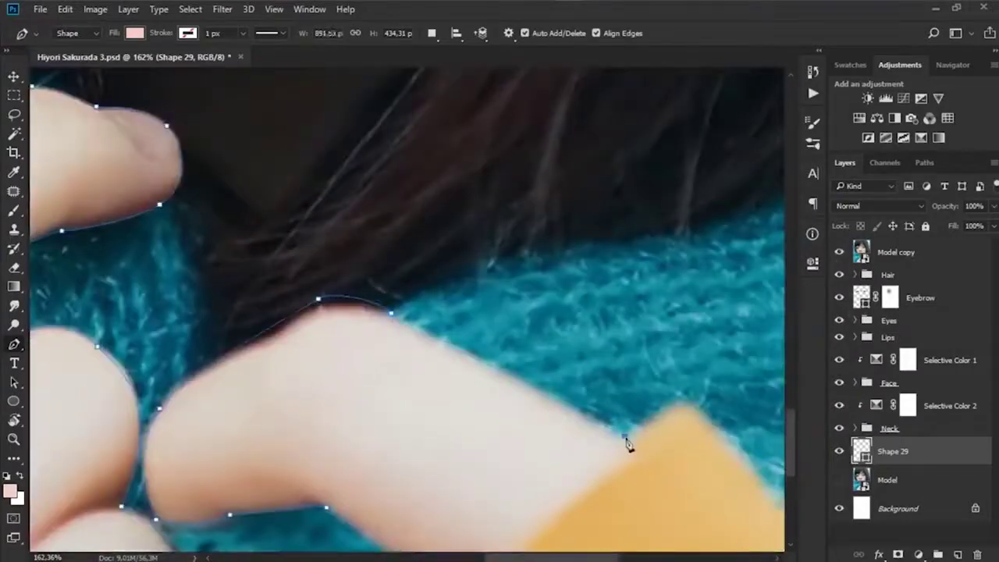
pyautogui.scroll(-3, 628, 445)
pyautogui.hscroll(3, 628, 445)
pyautogui.moveTo(513, 440); pyautogui.dragTo(446, 522)
pyautogui.scroll(-5, 406, 265)
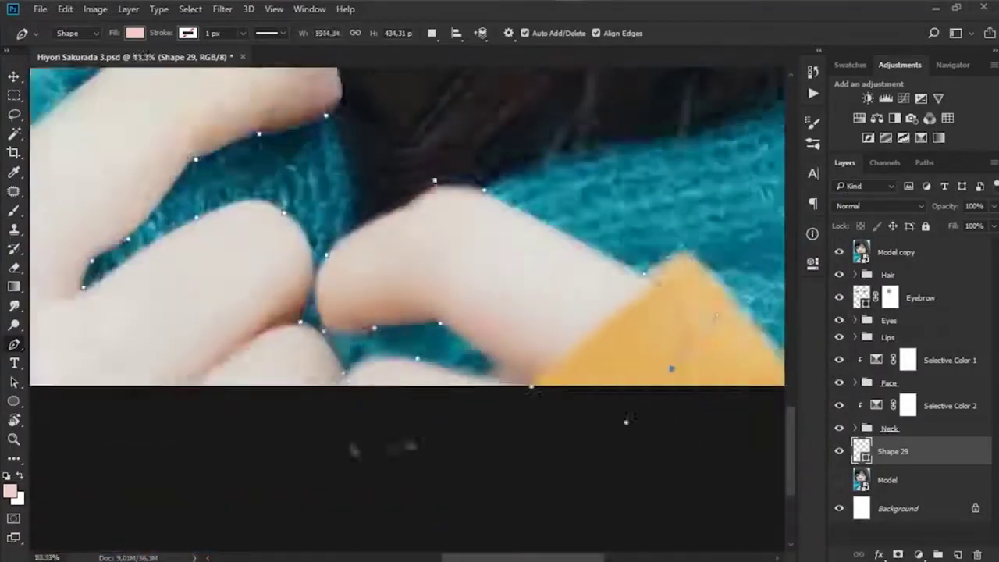
# - Hide the reference photo and rename the hand base shape layer as Hands
pyautogui.click(889, 480)
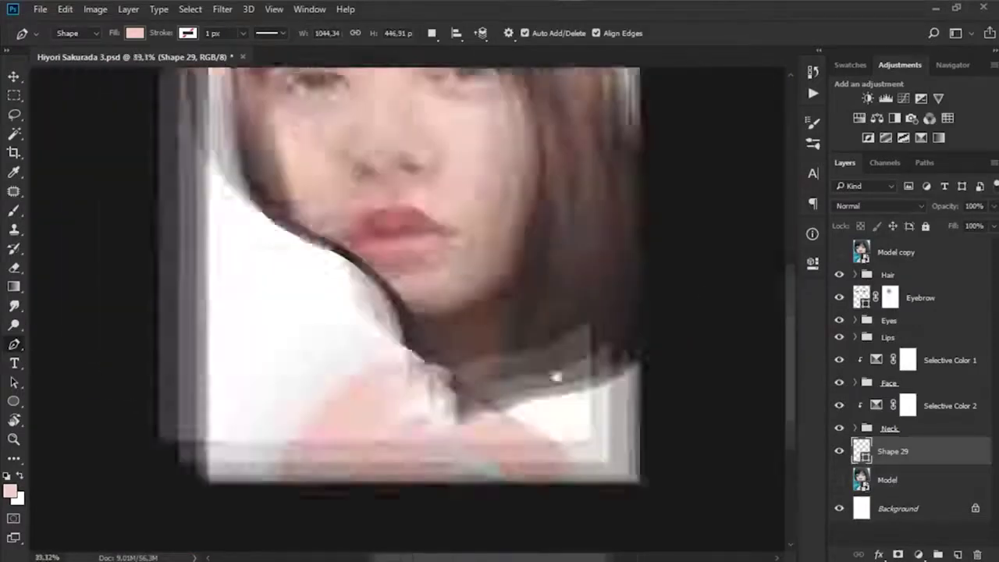
pyautogui.write('nds')
pyautogui.press('Return')
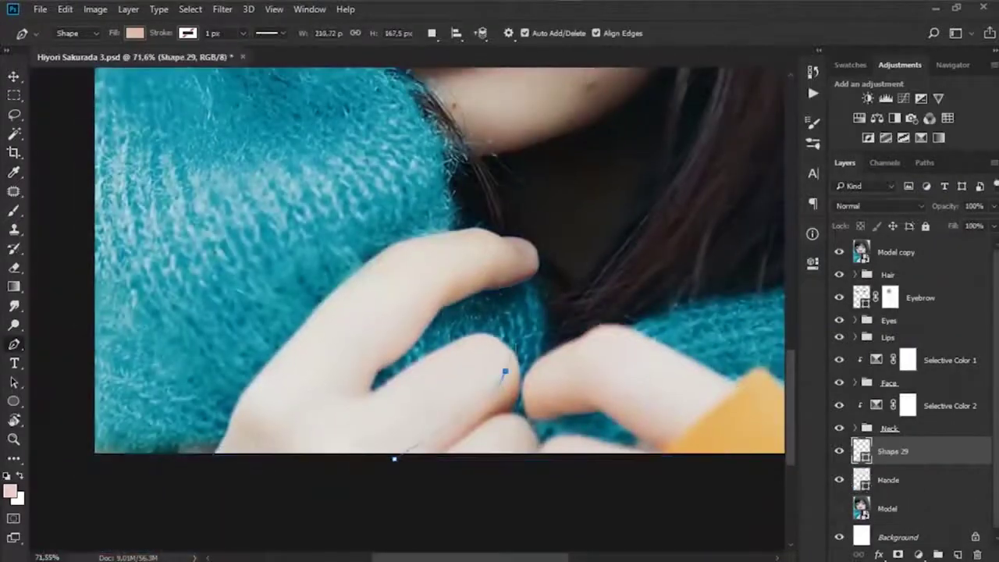
# - Draw the lit areas of both hands' fingers as Shape 29 with combined Pen paths, clipped to the Hands layer
pyautogui.click(426, 360)
pyautogui.click(391, 389)
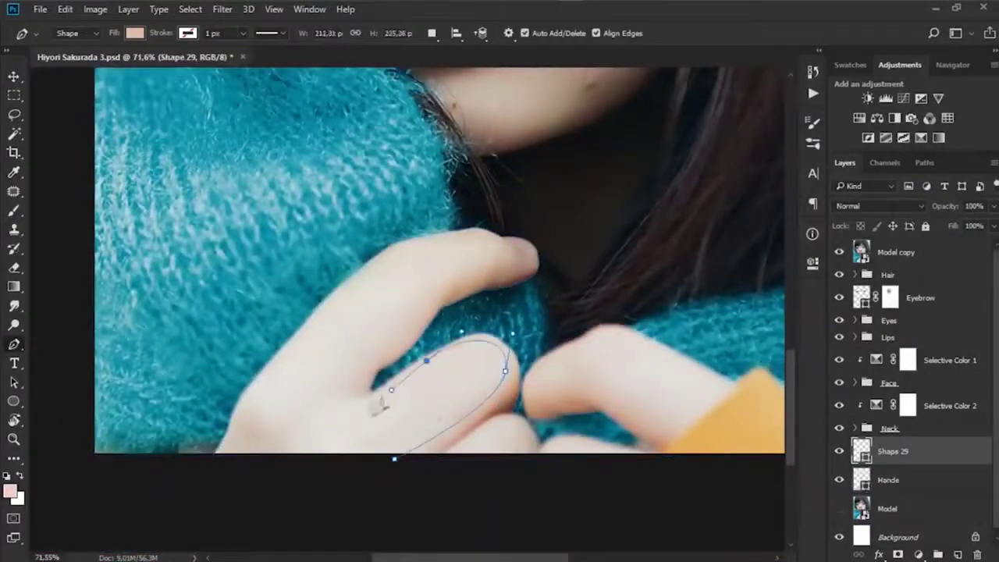
pyautogui.moveTo(326, 405); pyautogui.dragTo(359, 365)
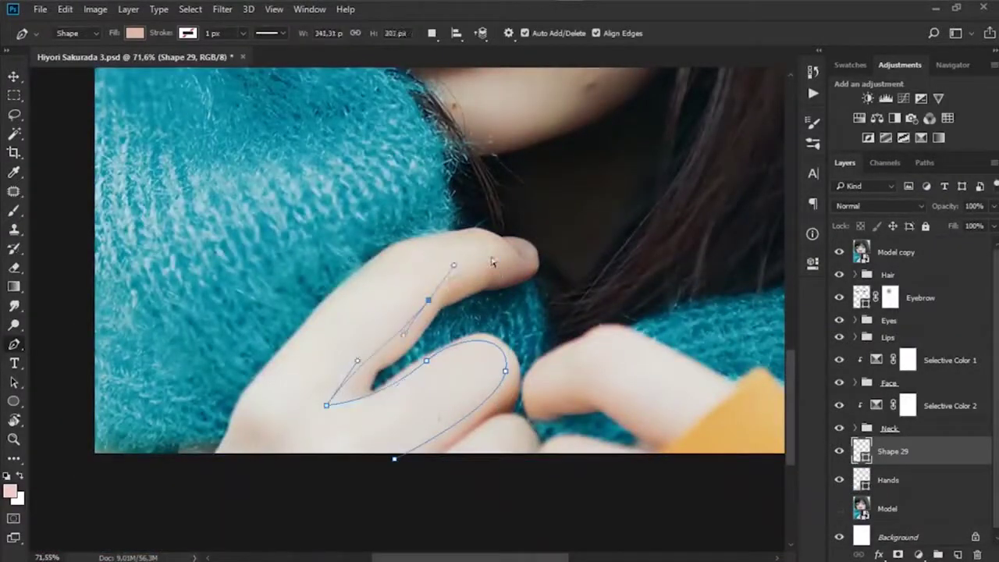
pyautogui.click(197, 454)
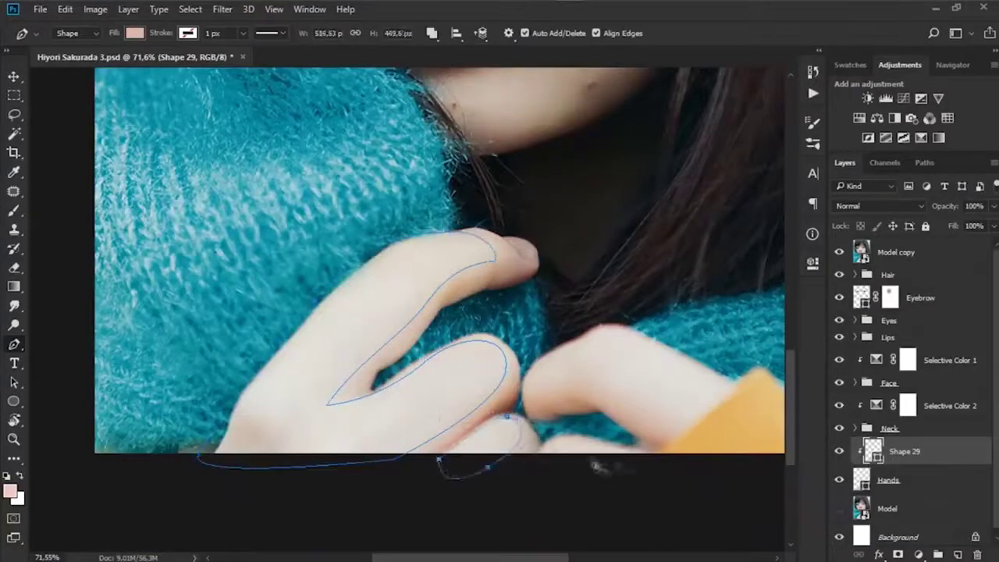
pyautogui.moveTo(708, 392); pyautogui.dragTo(557, 439)
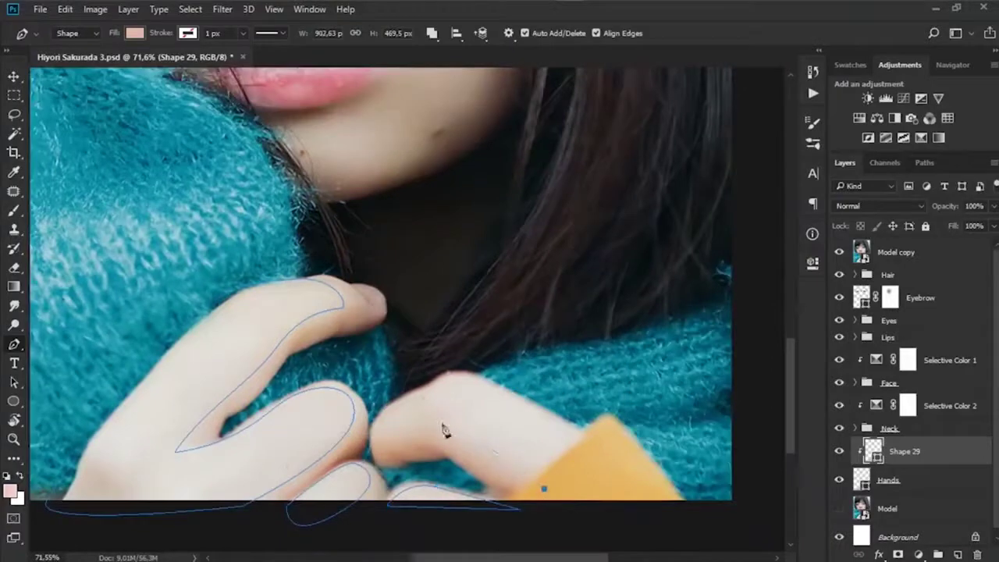
# - Hide the reference photo and change the Shape 29 fill to a lighter skin tone
pyautogui.click(839, 252)
pyautogui.scroll(-3, 499, 257)
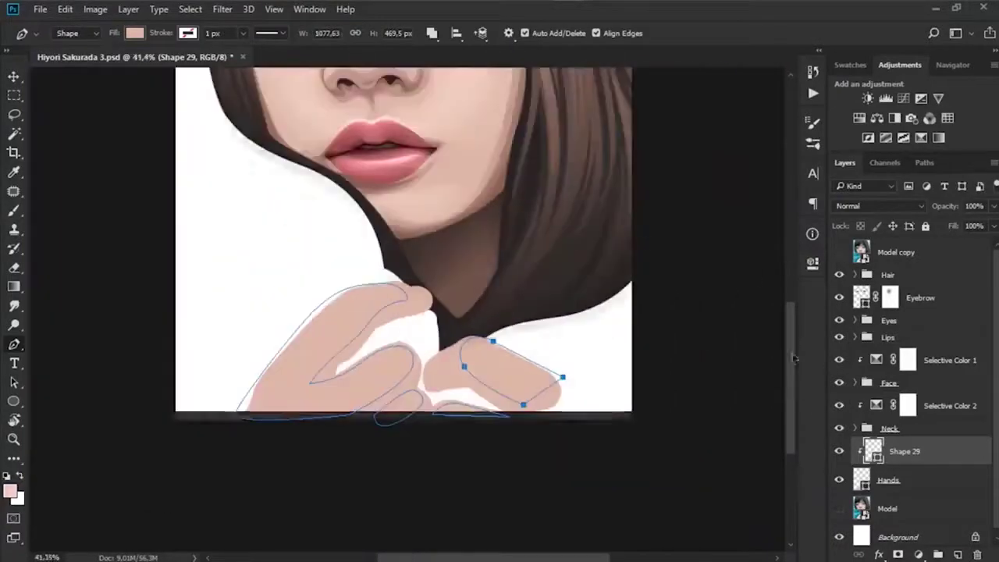
pyautogui.doubleClick(872, 450)
pyautogui.click(908, 169)
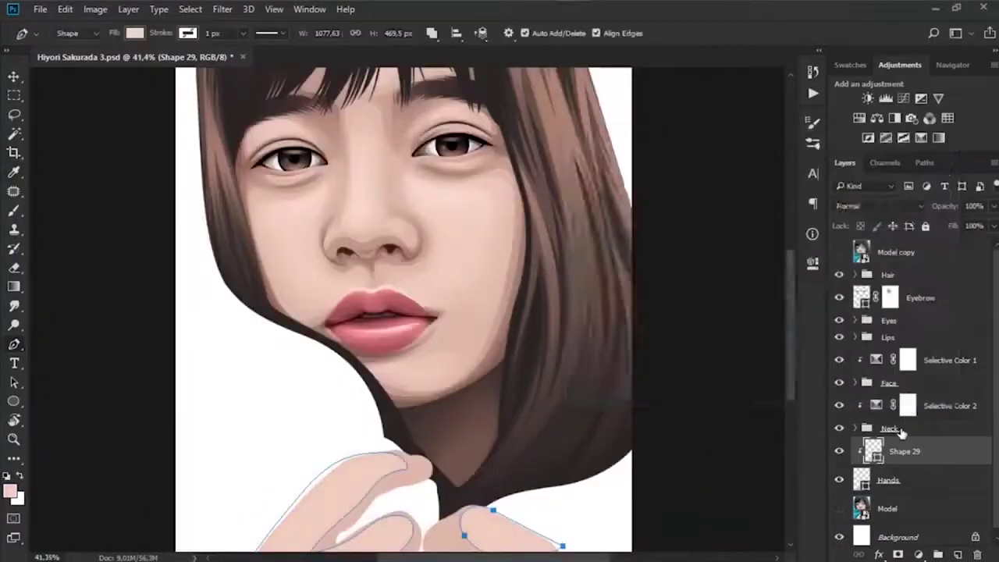
# - Draw a highlight along the left index finger as Shape 30, clip it above Shape 29, and set its path operation to Combine Shapes
pyautogui.click(839, 252)
pyautogui.scroll(3, 390, 312)
pyautogui.moveTo(312, 390); pyautogui.dragTo(402, 168)
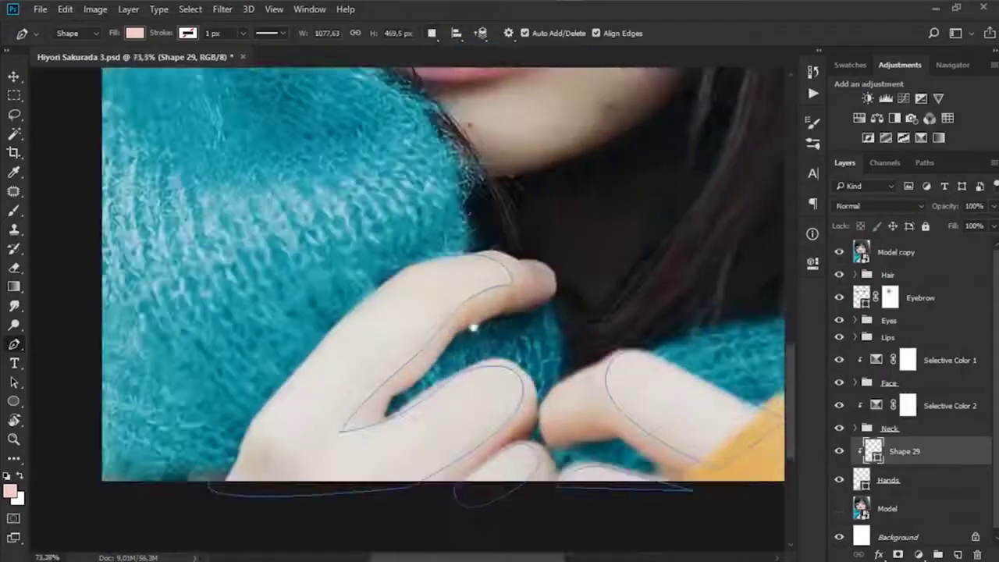
pyautogui.moveTo(271, 447); pyautogui.dragTo(289, 457)
pyautogui.moveTo(403, 336); pyautogui.dragTo(440, 307)
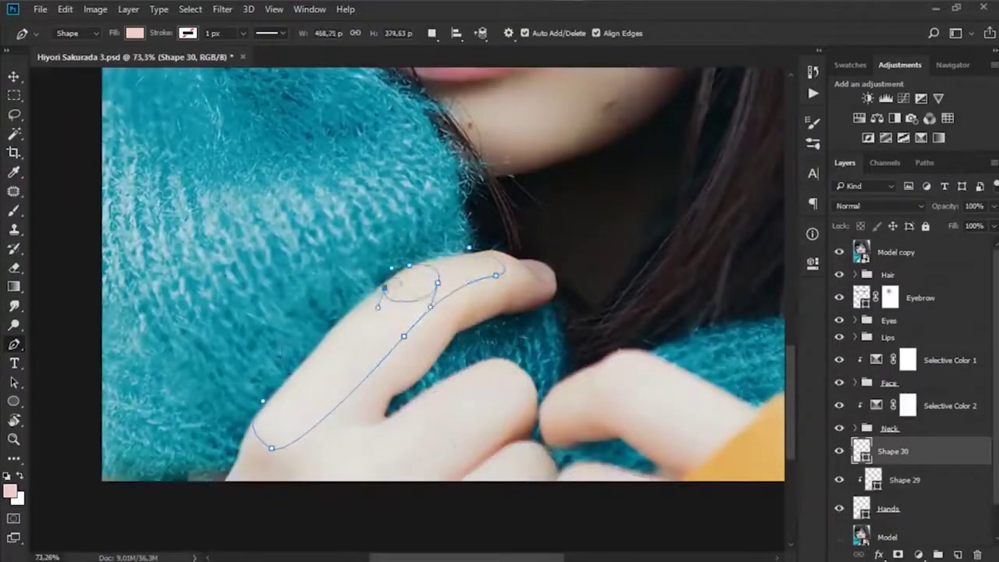
pyautogui.keyDown('alt'); pyautogui.click(913, 477); pyautogui.keyUp('alt')
pyautogui.click(431, 33)
pyautogui.click(468, 59)
pyautogui.scroll(-2, 432, 331)
# - Add highlight paths to Shape 30 over the left hand's middle and ring fingers and the right hand's finger
pyautogui.click(287, 412)
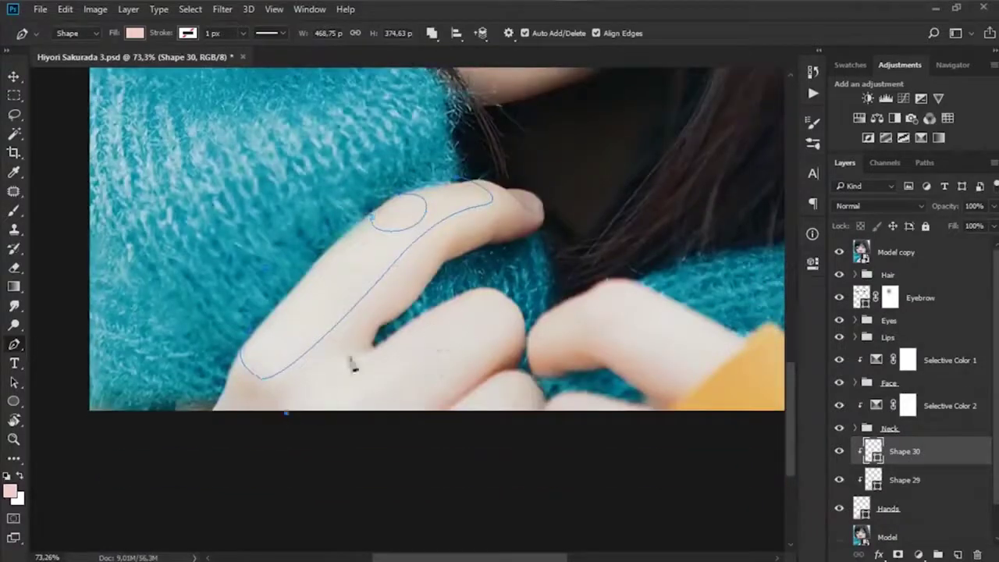
pyautogui.moveTo(353, 356); pyautogui.dragTo(415, 346)
pyautogui.moveTo(484, 297); pyautogui.dragTo(514, 305)
pyautogui.moveTo(476, 358); pyautogui.dragTo(428, 406)
pyautogui.hscroll(5, 474, 390)
pyautogui.click(471, 381)
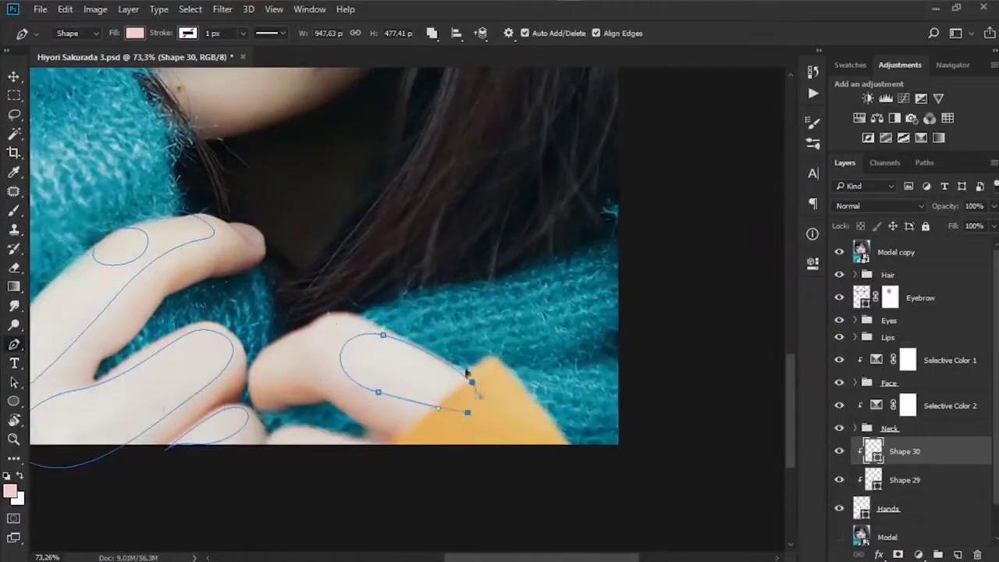
# - Change the Shape 30 fill to a lighter, less saturated skin tone
pyautogui.scroll(-4, 419, 319)
pyautogui.doubleClick(873, 451)
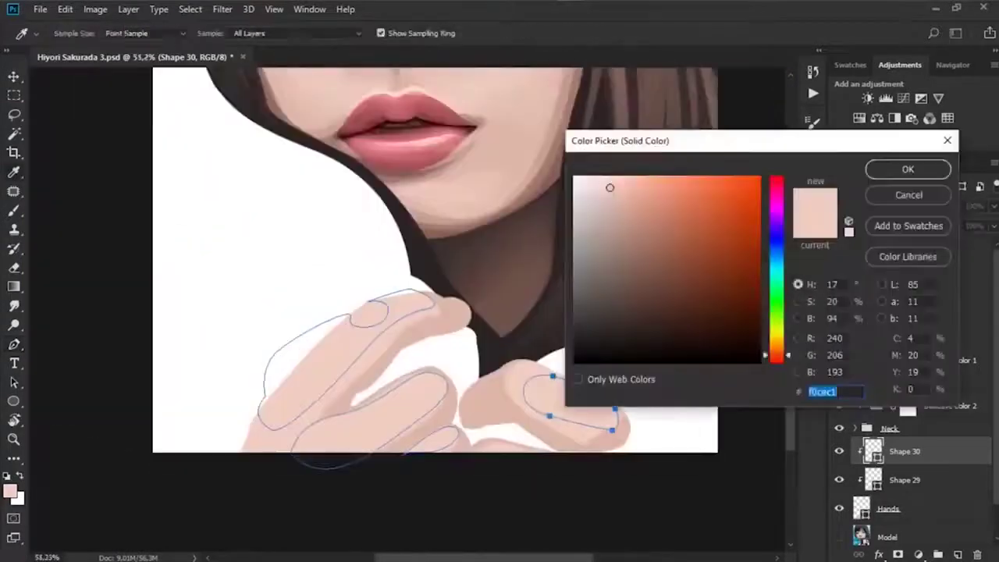
pyautogui.moveTo(609, 187); pyautogui.dragTo(601, 170)
pyautogui.click(908, 169)
# - Select the Hands layer, set the Pen path operation to New Layer and save the document
pyautogui.scroll(-2, 549, 440)
pyautogui.hotkey('alt', '[')
pyautogui.hotkey('alt', '[')
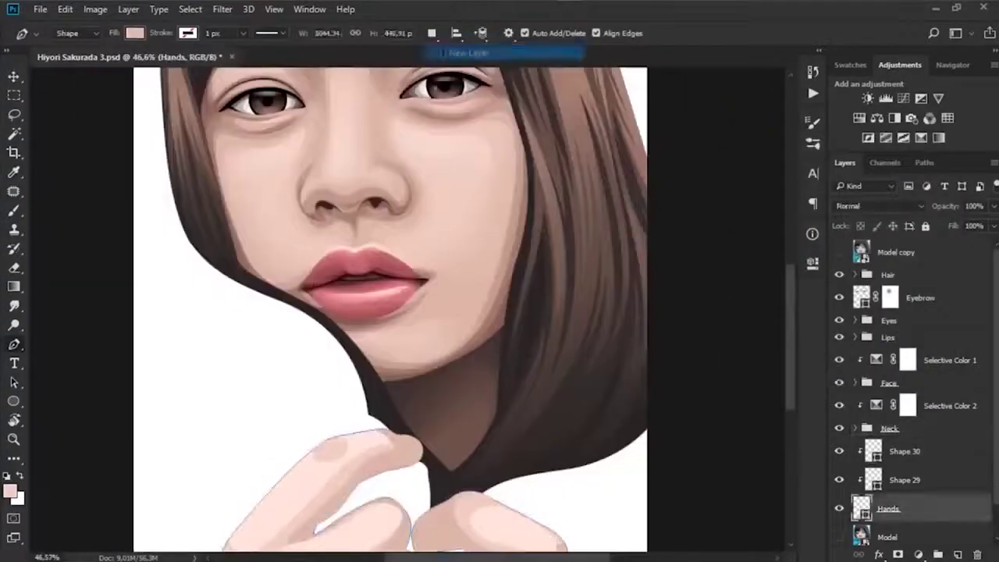
pyautogui.hotkey('ctrl', 's')
# - Soften the Shape 27 hair strands by painting its mask with a large soft black brush at 40% opacity, and save the document
pyautogui.scroll(-3, 548, 439)
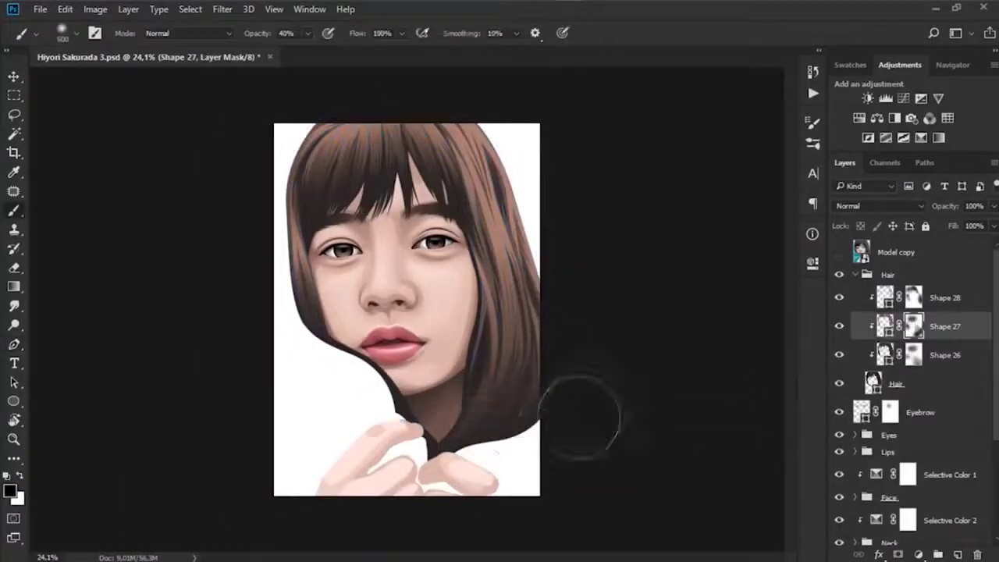
pyautogui.scroll(-1, 580, 418)
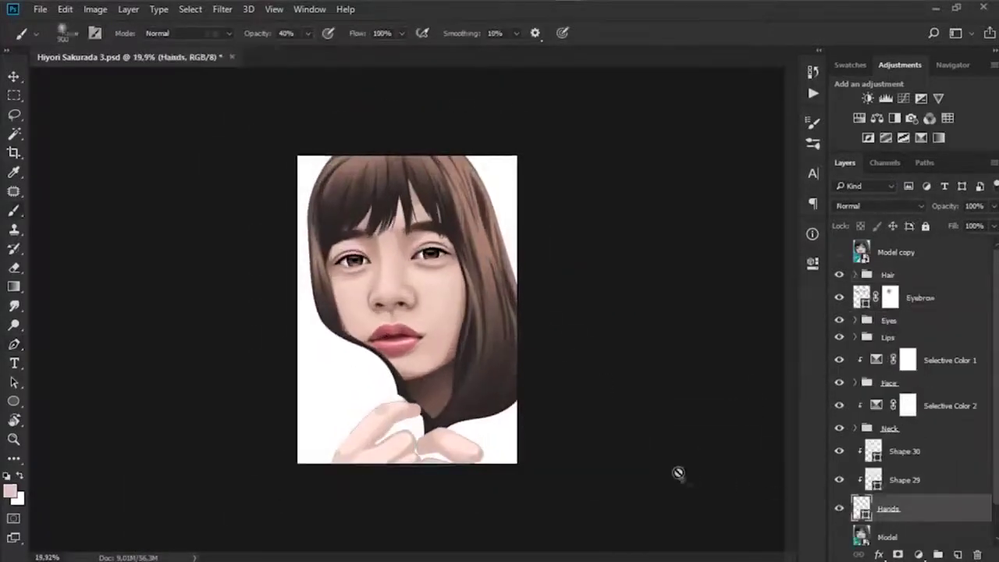
pyautogui.press('p')
pyautogui.hotkey('ctrl', 's')
# - Draw a clipped mid-shadow Pen shape above the Hands layer, covering the undersides of the right hand's finger and the left hand's lower fingers
pyautogui.scroll(5, 463, 462)
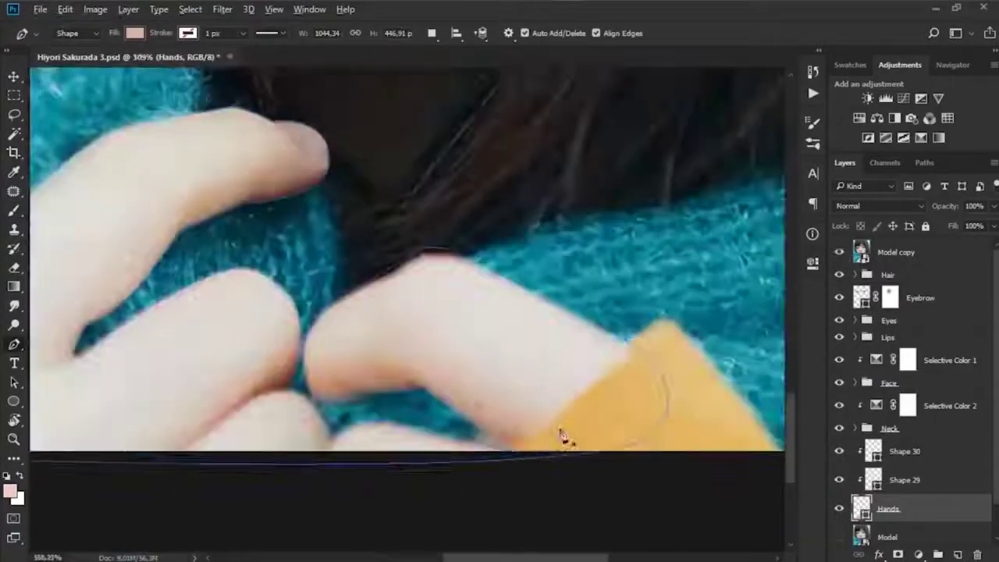
pyautogui.click(560, 428)
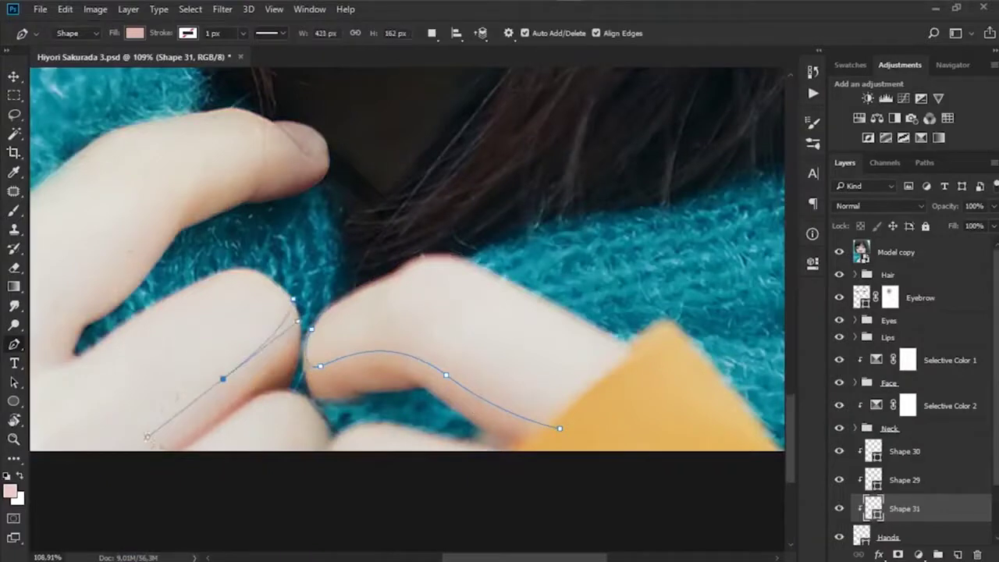
pyautogui.moveTo(163, 412); pyautogui.dragTo(225, 385)
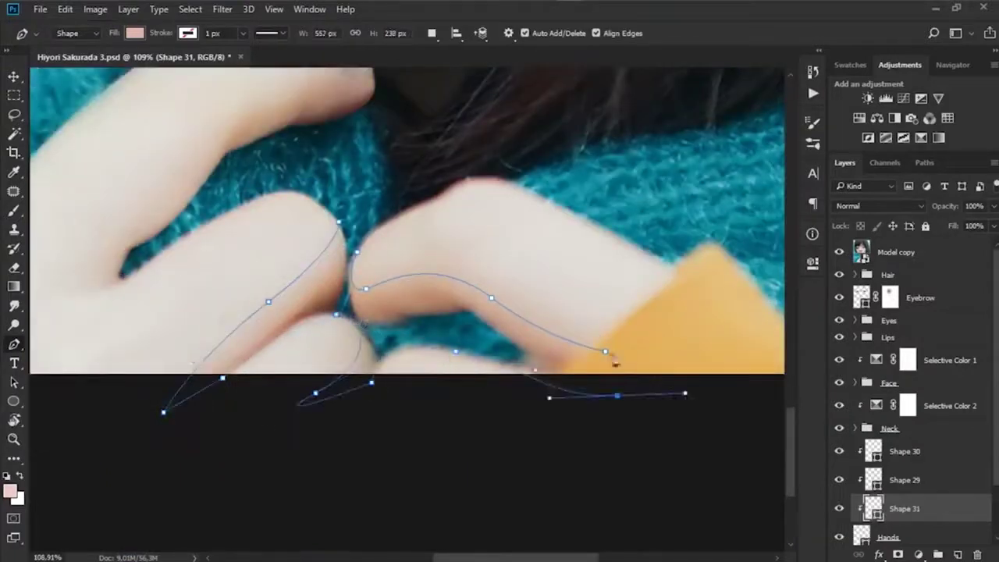
pyautogui.moveTo(330, 190); pyautogui.dragTo(541, 312)
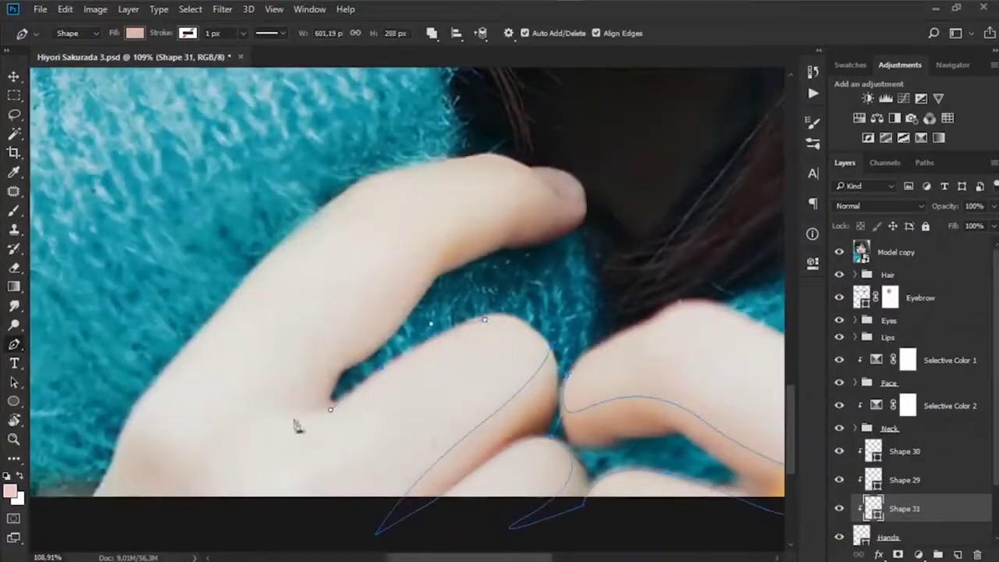
# - Extend the Shape 31 shadow with a path along the underside of the left hand's upper finger and around its nail
pyautogui.moveTo(297, 426); pyautogui.dragTo(304, 425)
pyautogui.moveTo(367, 326); pyautogui.dragTo(432, 288)
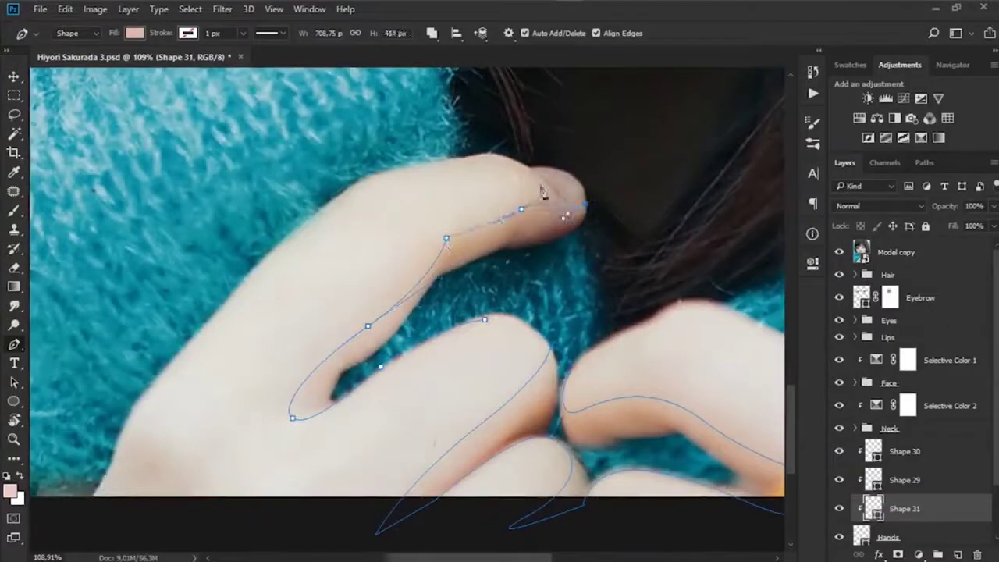
pyautogui.click(455, 160)
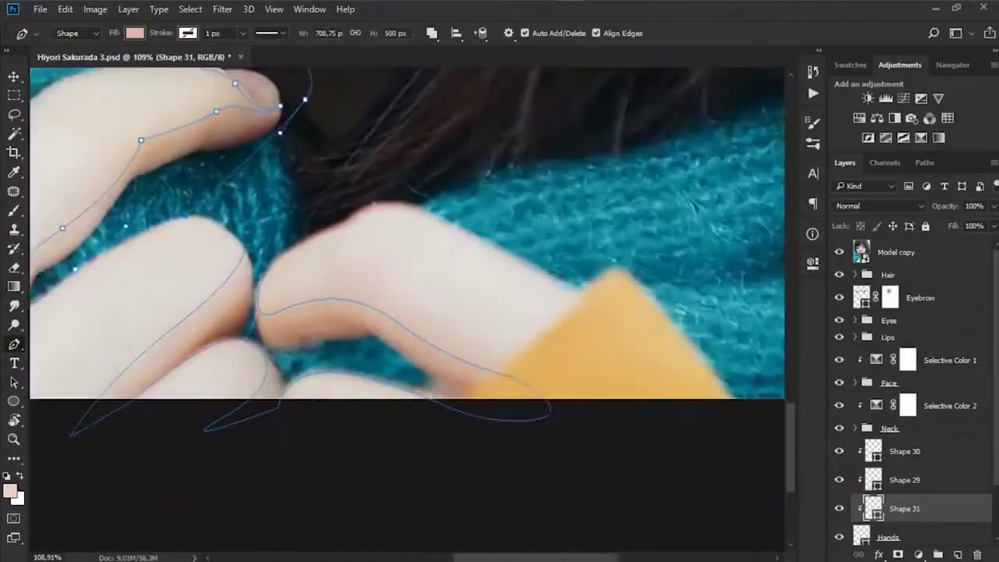
pyautogui.click(839, 252)
pyautogui.scroll(-3, 406, 297)
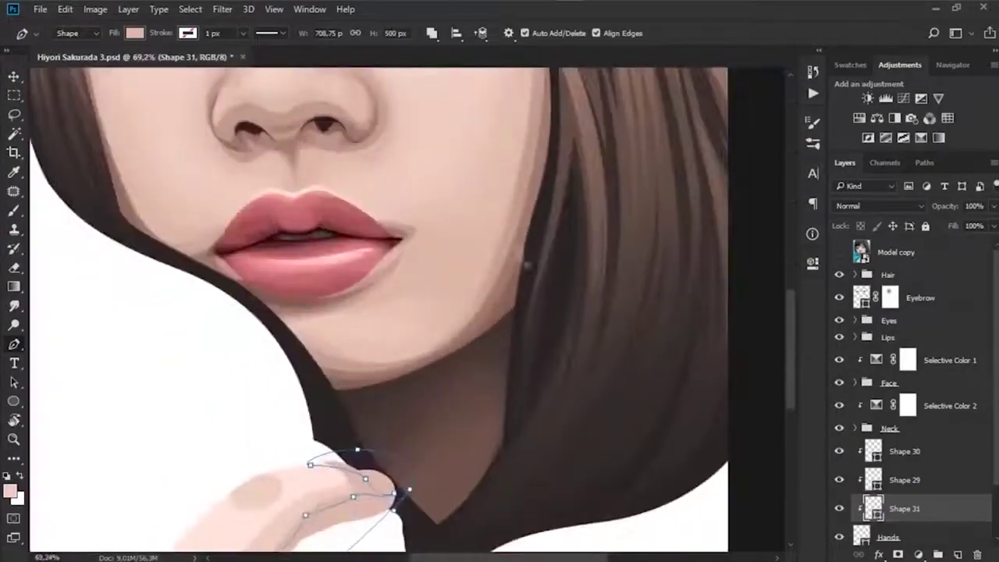
pyautogui.press('Escape')
pyautogui.scroll(-3, 424, 508)
pyautogui.scroll(5, 424, 508)
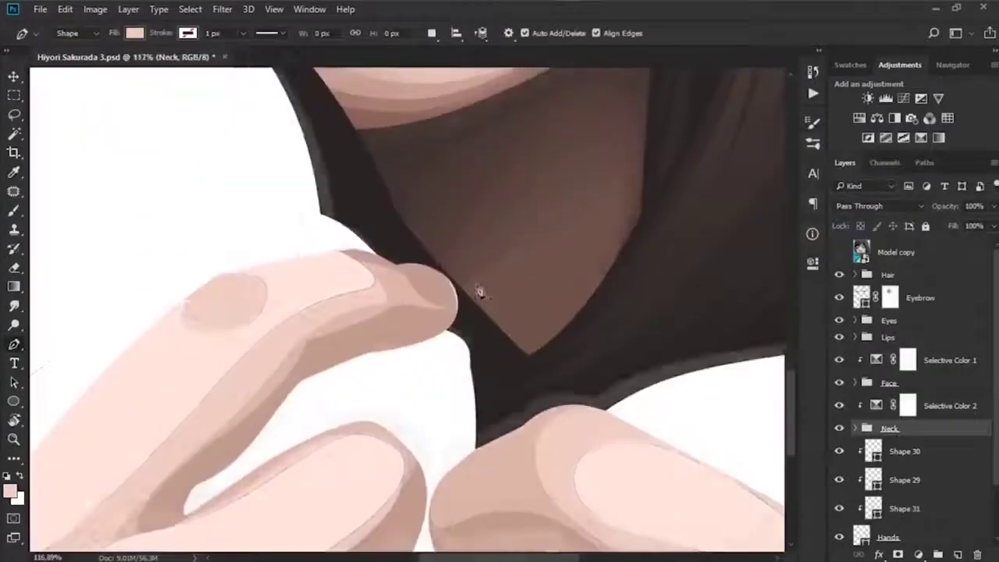
# - Add a fingernail path to Shape 29 and a smaller nail highlight path to Shape 30 on the left hand's upper finger
pyautogui.hotkey('alt', '[')
pyautogui.hotkey('alt', '[')
pyautogui.scroll(3, 479, 292)
pyautogui.click(839, 252)
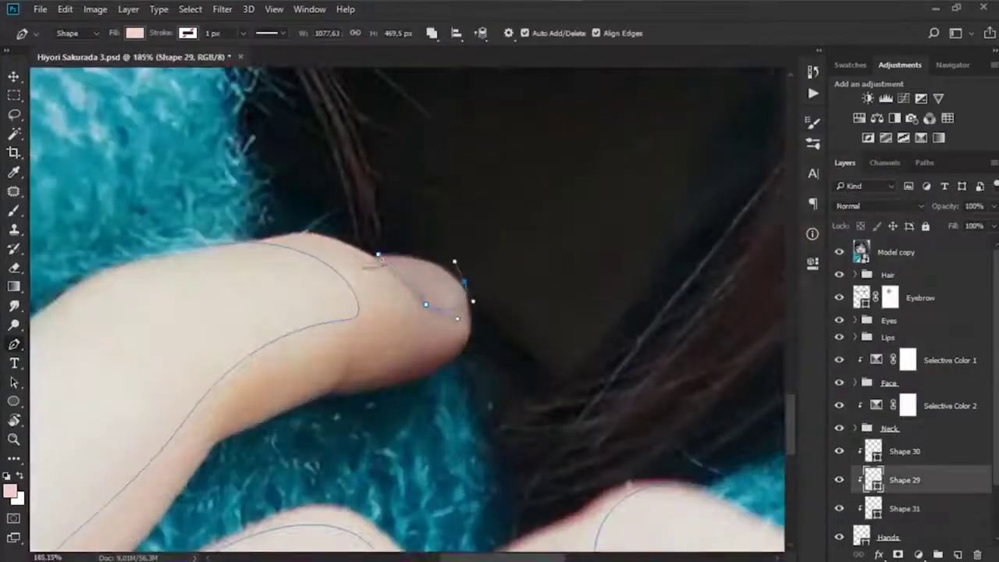
pyautogui.click(839, 253)
pyautogui.click(839, 252)
pyautogui.hotkey('alt', ']')
pyautogui.click(839, 252)
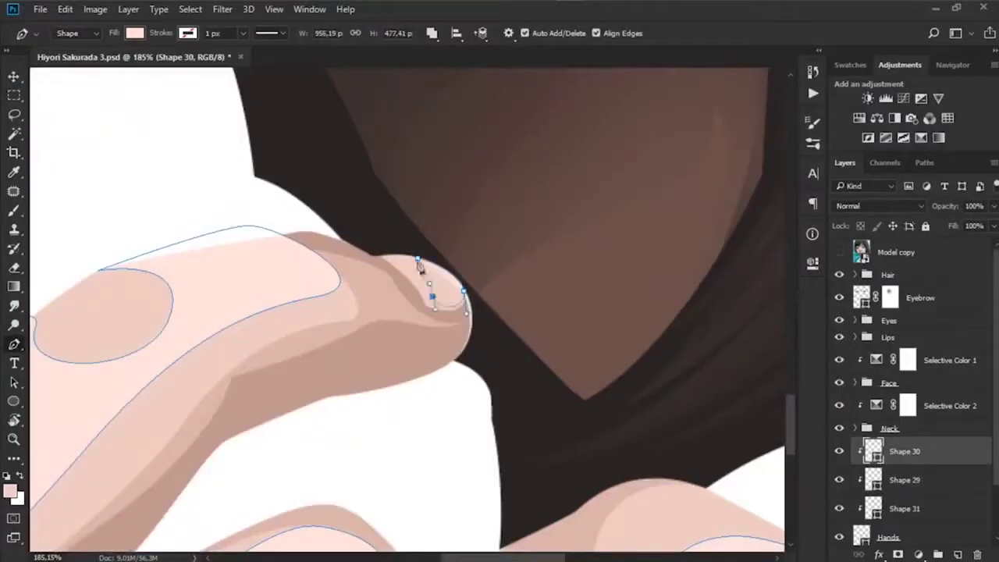
# - Set the Pen path operation to New Layer and adjust the Shape 31 fill to a pinkish skin-shadow tone
pyautogui.hotkey('alt', '[')
pyautogui.hotkey('alt', '[')
pyautogui.hotkey('alt', '[')
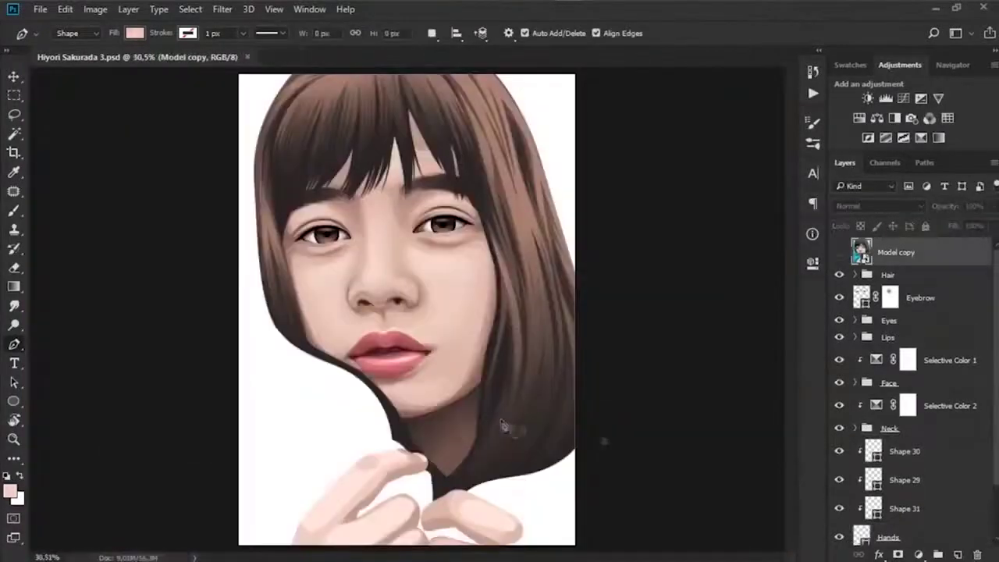
pyautogui.click(431, 33)
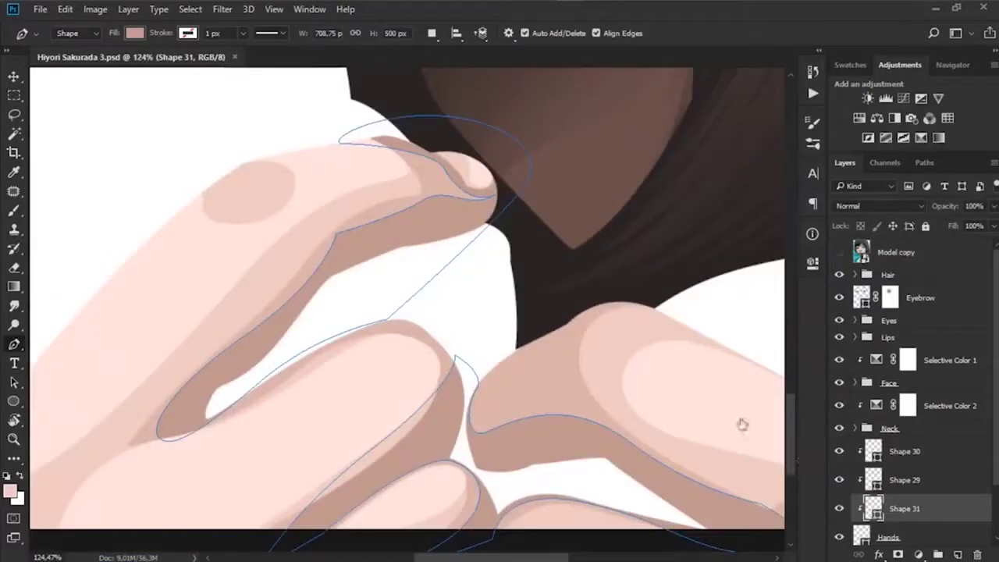
pyautogui.doubleClick(874, 508)
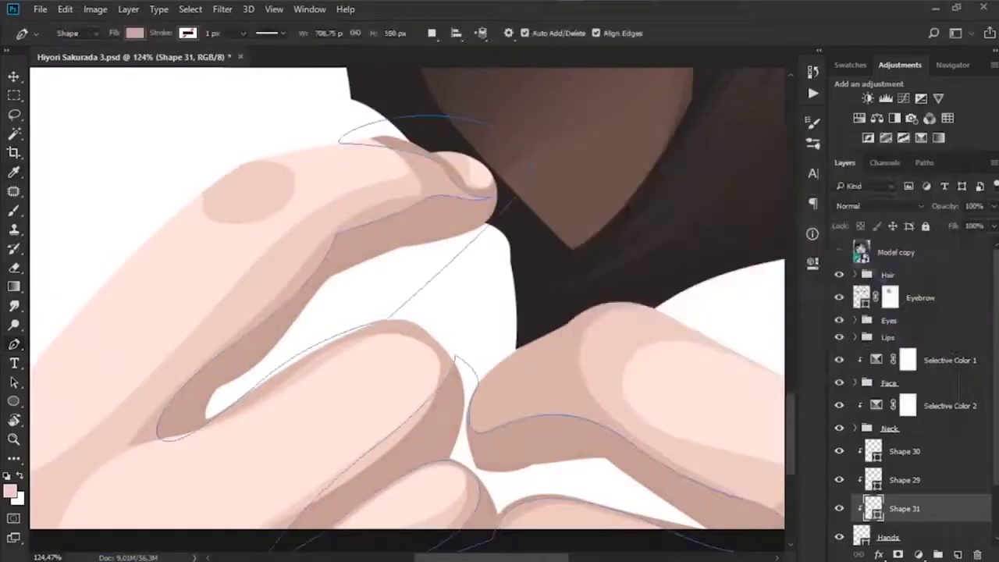
# - Draw a deeper clipped shadow shape along the underside of the left hand's upper finger and give it a darker brownish skin fill
pyautogui.click(839, 253)
pyautogui.click(840, 252)
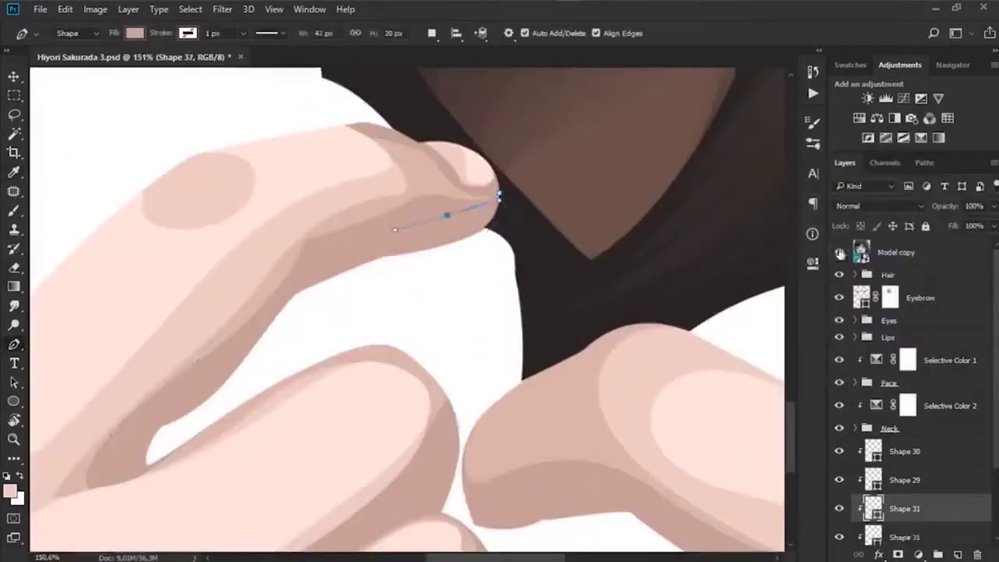
pyautogui.click(839, 252)
pyautogui.click(391, 249)
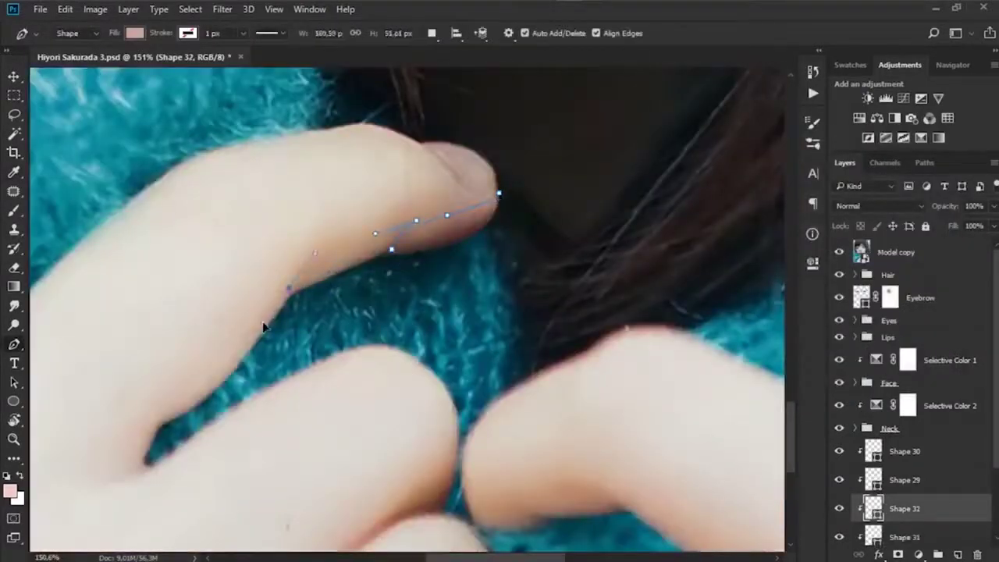
pyautogui.moveTo(263, 328); pyautogui.dragTo(303, 368)
pyautogui.click(839, 252)
pyautogui.click(219, 331)
pyautogui.doubleClick(872, 508)
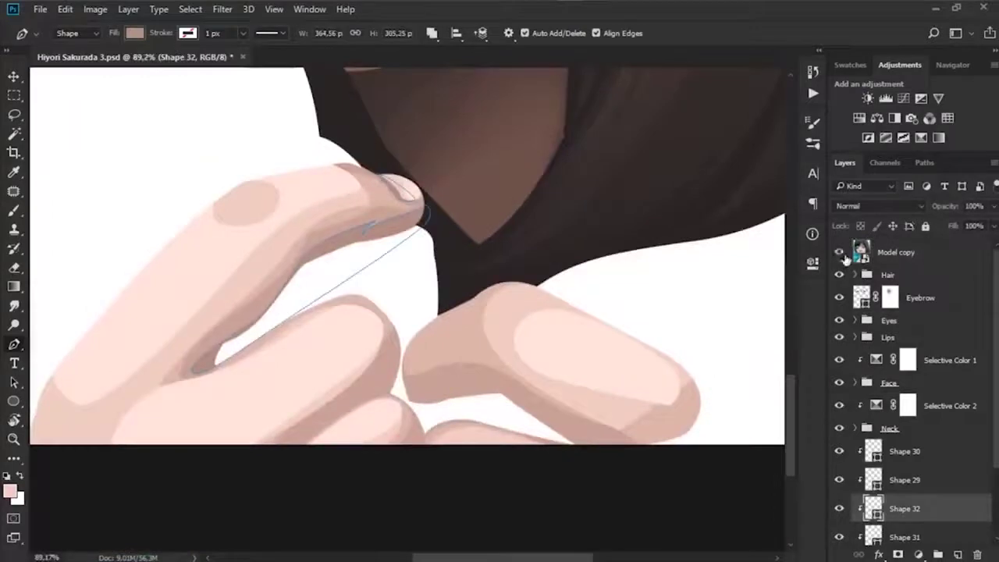
# - Add a deep shadow path to Shape 32 in the crease between the left hand's two lower fingers
pyautogui.click(840, 253)
pyautogui.scroll(3, 419, 329)
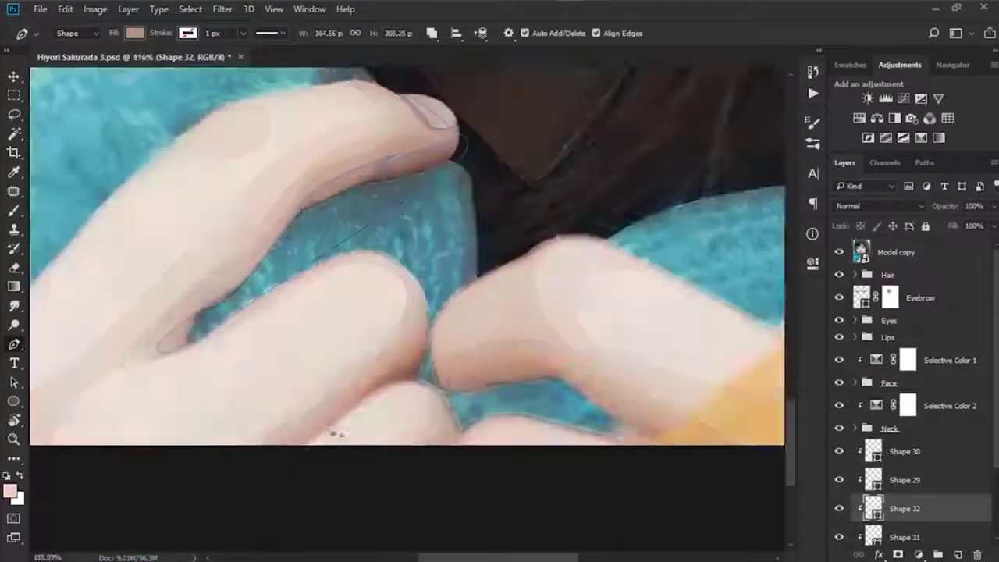
pyautogui.click(840, 252)
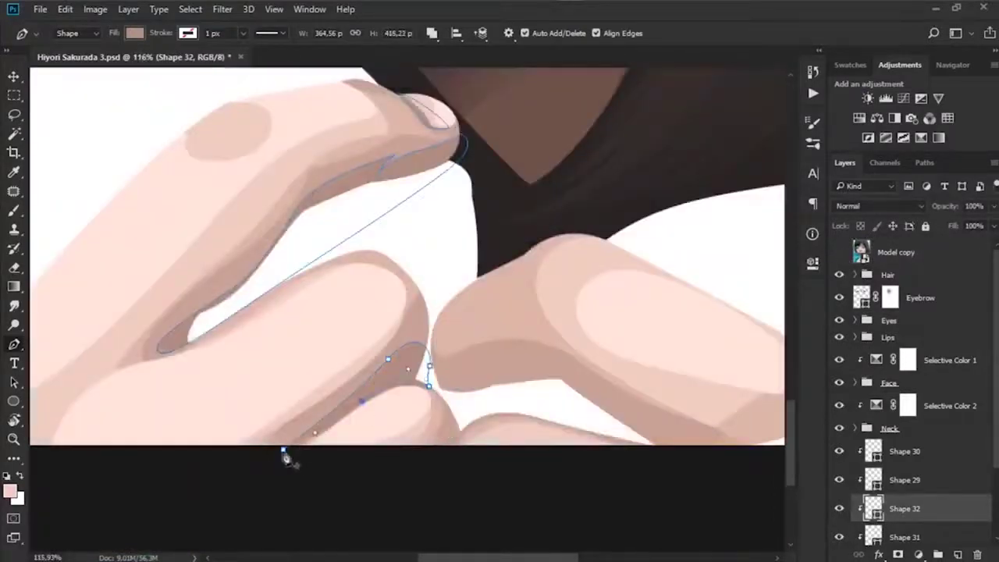
pyautogui.scroll(-3, 417, 383)
# - Add a deep shadow path to Shape 32 along the underside of the right hand's finger and save the document
pyautogui.click(840, 253)
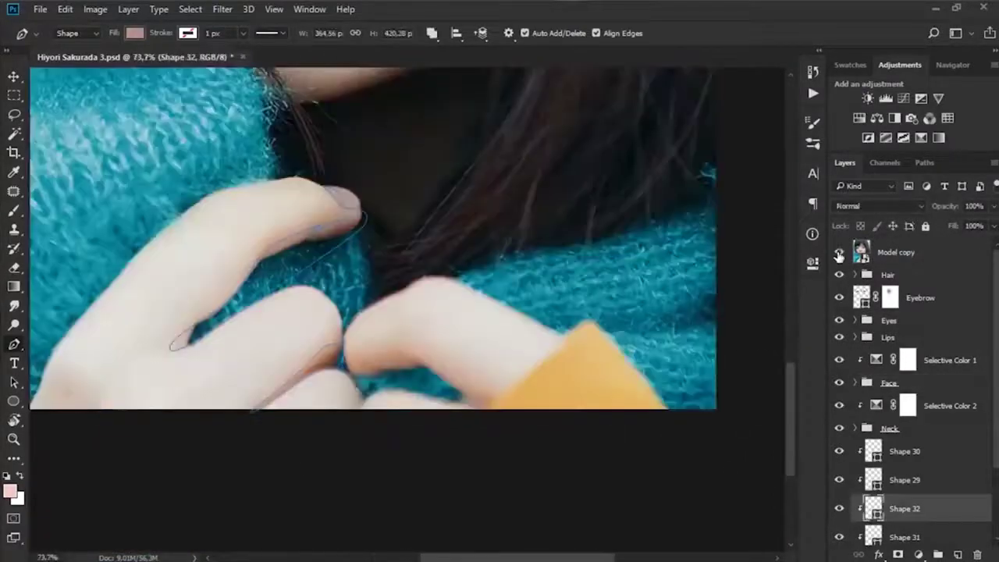
pyautogui.scroll(3, 480, 383)
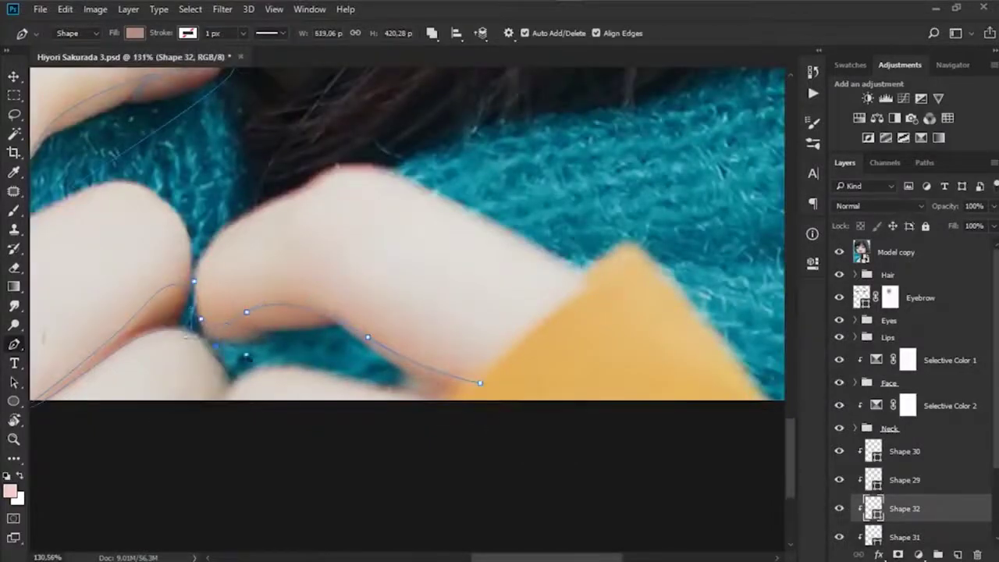
pyautogui.click(840, 252)
pyautogui.click(898, 252)
pyautogui.scroll(-5, 500, 396)
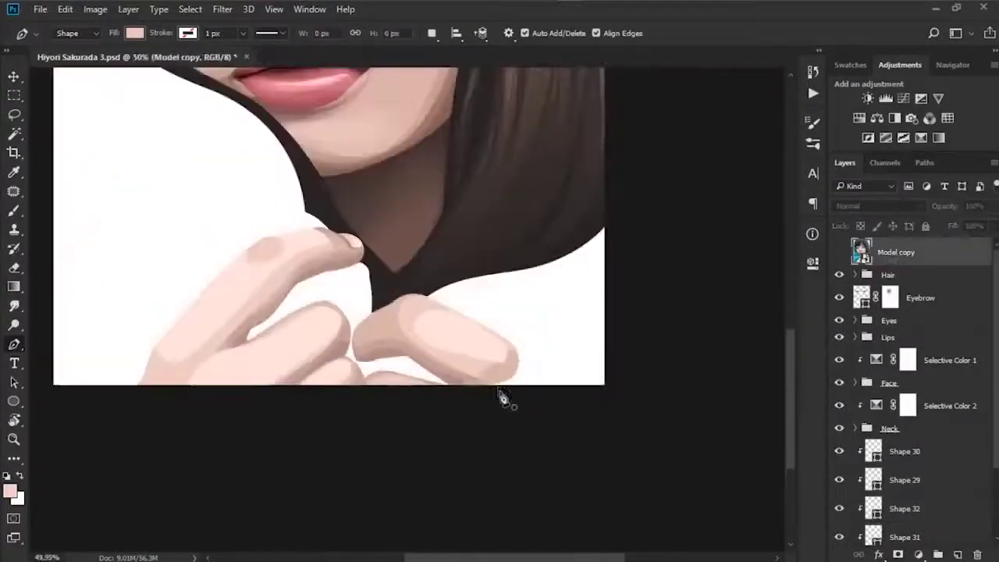
pyautogui.hotkey('ctrl', 's')
# - Add a layer mask to Shape 30 and copy it to Shape 29, Shape 32 and Shape 31
pyautogui.scroll(-2, 914, 351)
pyautogui.click(905, 394)
pyautogui.click(897, 555)
pyautogui.moveTo(901, 394); pyautogui.dragTo(902, 451)
pyautogui.moveTo(901, 394); pyautogui.dragTo(902, 481)
# - Soften the edges of Shape 30 and Shape 29 by painting their masks with a soft black brush at 40% opacity
pyautogui.press('b')
pyautogui.scroll(2, 480, 391)
pyautogui.scroll(-3, 479, 390)
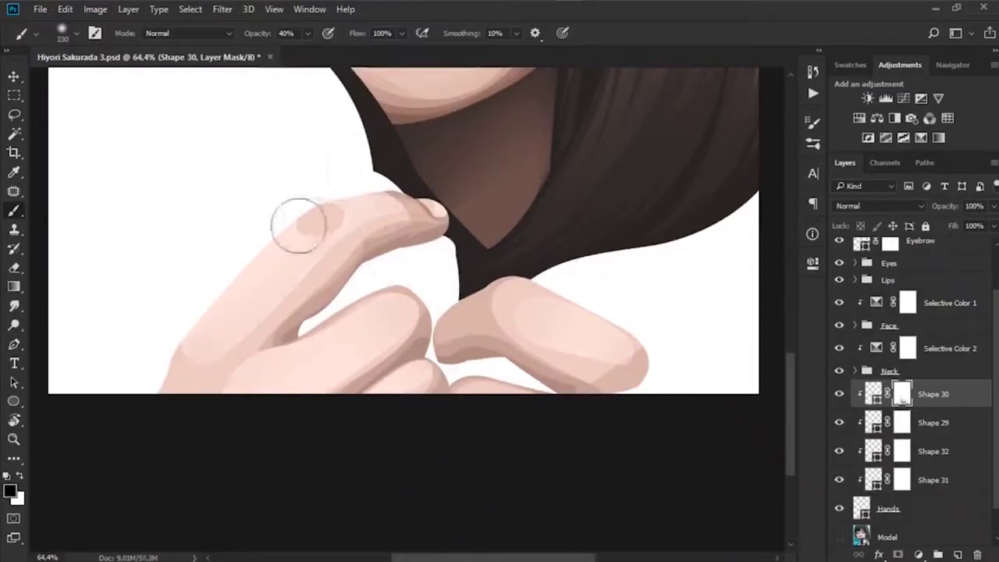
pyautogui.scroll(-1, 423, 309)
pyautogui.hotkey('alt', '[')
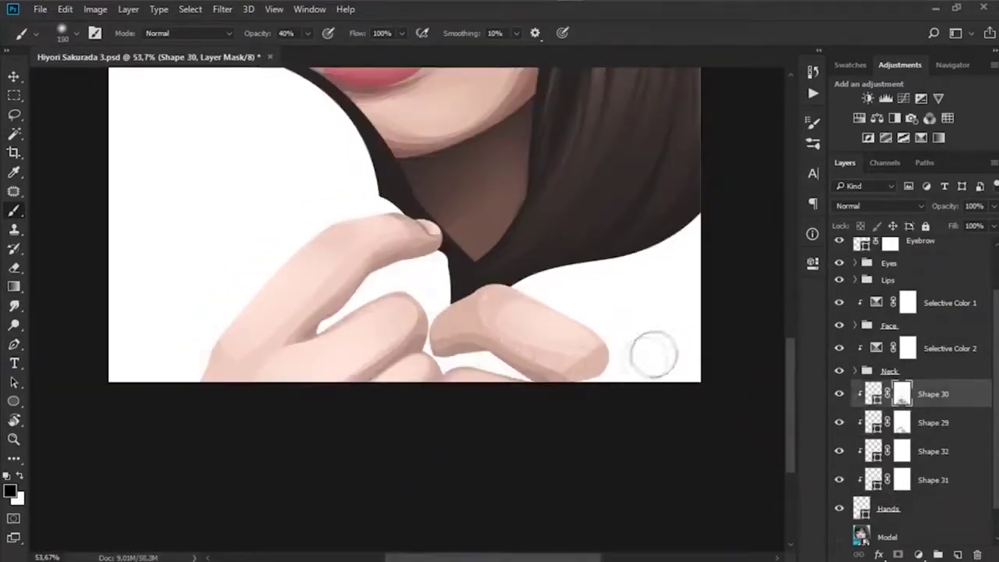
pyautogui.scroll(-1, 651, 352)
pyautogui.scroll(3, 510, 306)
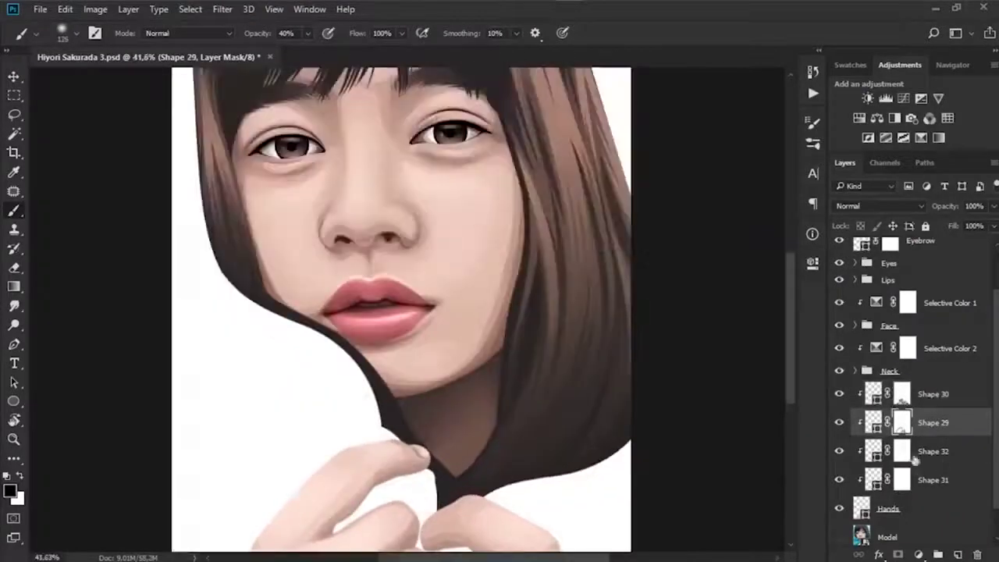
# - Blend the Shape 32 and Shape 31 shadows by painting their masks with a soft black 125 px brush at 40% opacity
pyautogui.hotkey('alt', '[')
pyautogui.scroll(2, 510, 306)
pyautogui.scroll(-3, 511, 306)
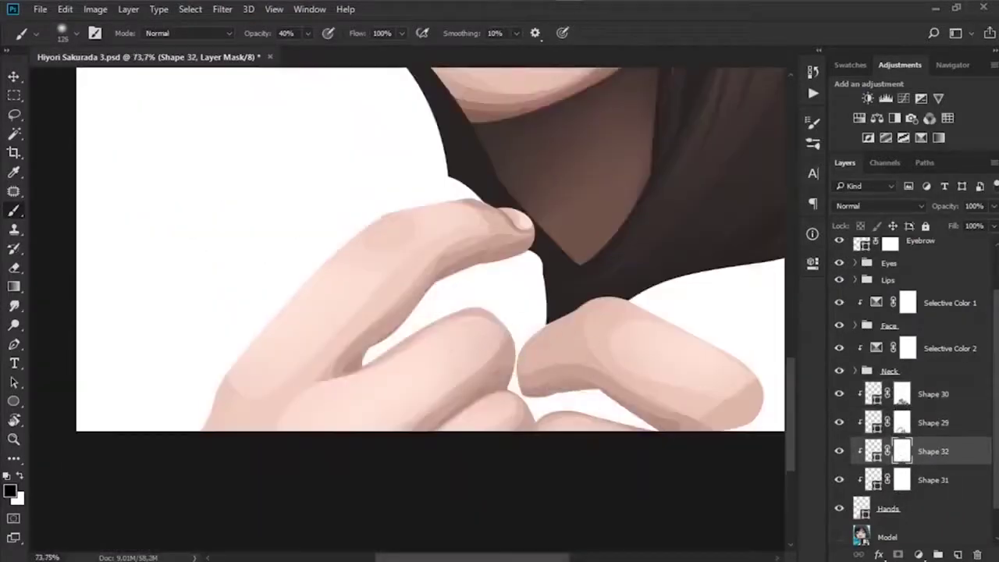
pyautogui.hotkey('alt', '[')
pyautogui.hotkey('alt', ']')
pyautogui.hotkey('alt', ']')
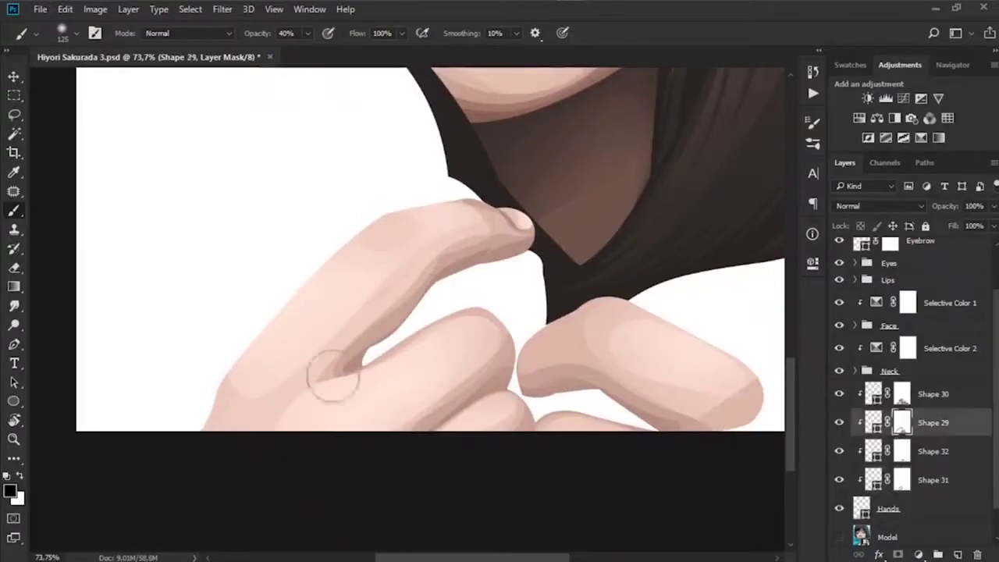
pyautogui.click(902, 480)
pyautogui.hotkey('ctrl', '0')
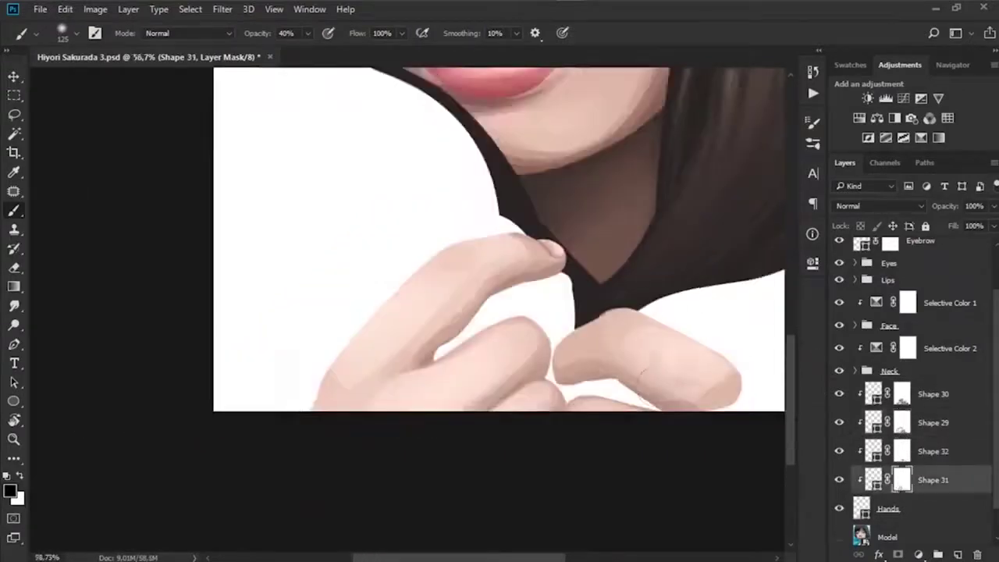
# - Group all the hand layers as Hands and place a copy of Selective Color 1 directly above the group
pyautogui.keyDown('shift'); pyautogui.click(937, 396); pyautogui.keyUp('shift')
pyautogui.hotkey('ctrl', 'g')
pyautogui.doubleClick(895, 445)
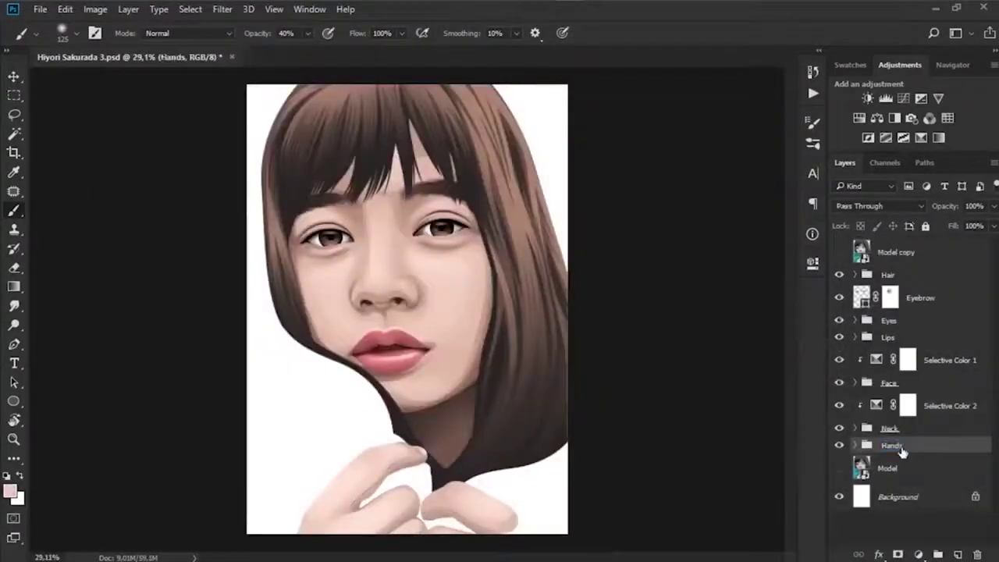
pyautogui.moveTo(929, 360); pyautogui.dragTo(890, 441)
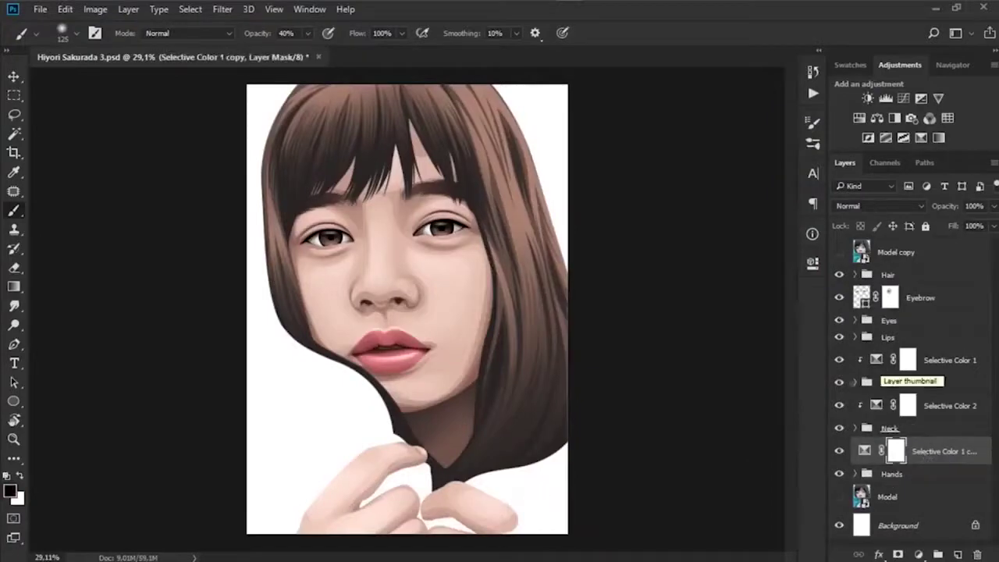
pyautogui.hotkey('ctrl', 's')
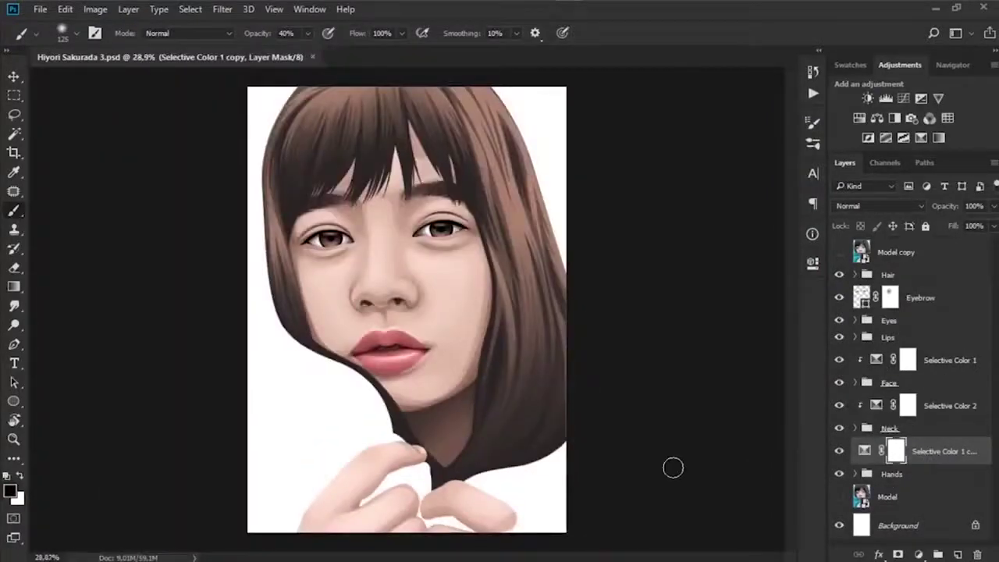
# - Reshape the Shape 31 shadow path under the left hand's middle finger by moving its anchor point, and save the document
pyautogui.scroll(3, 673, 467)
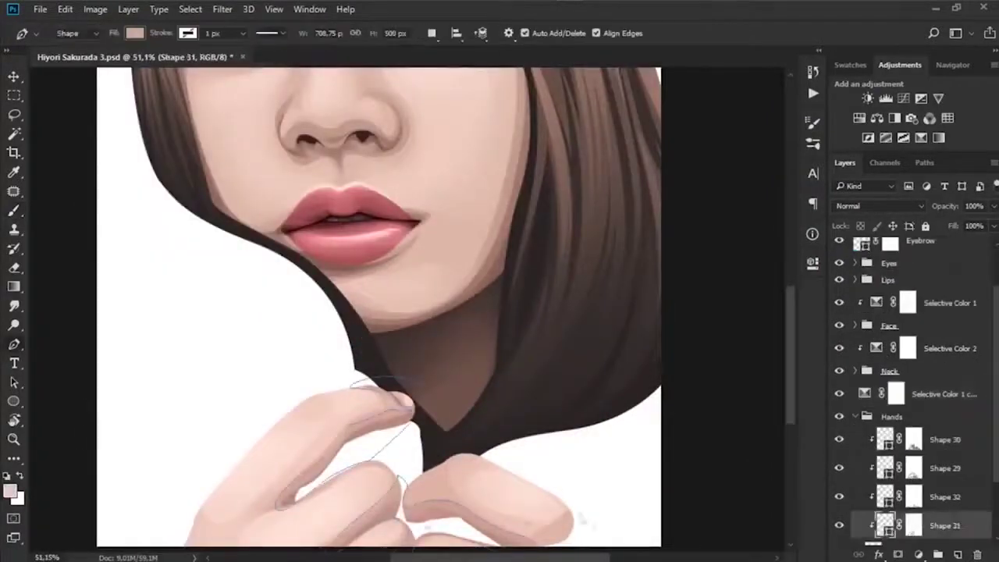
pyautogui.scroll(3, 411, 315)
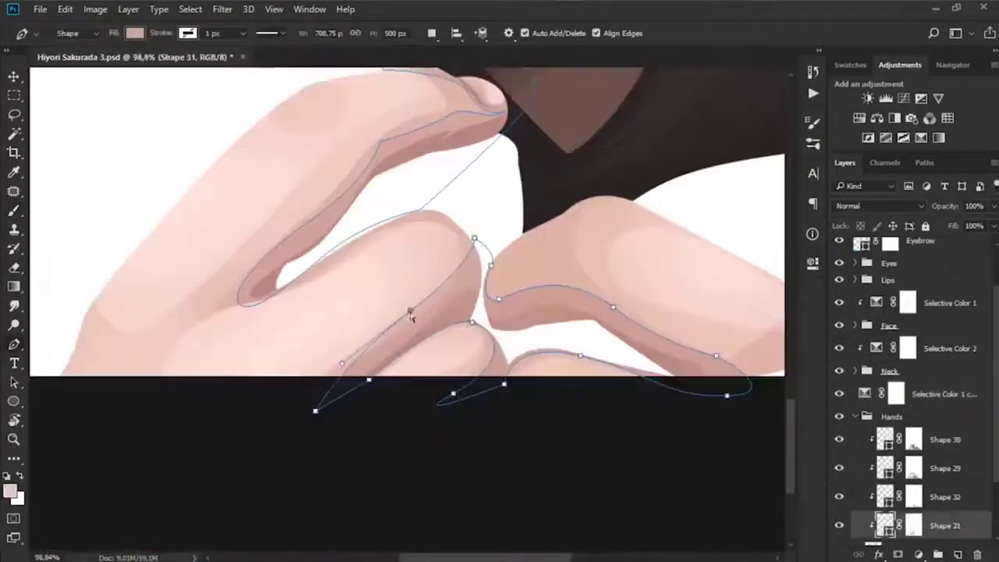
pyautogui.moveTo(411, 315); pyautogui.dragTo(416, 326)
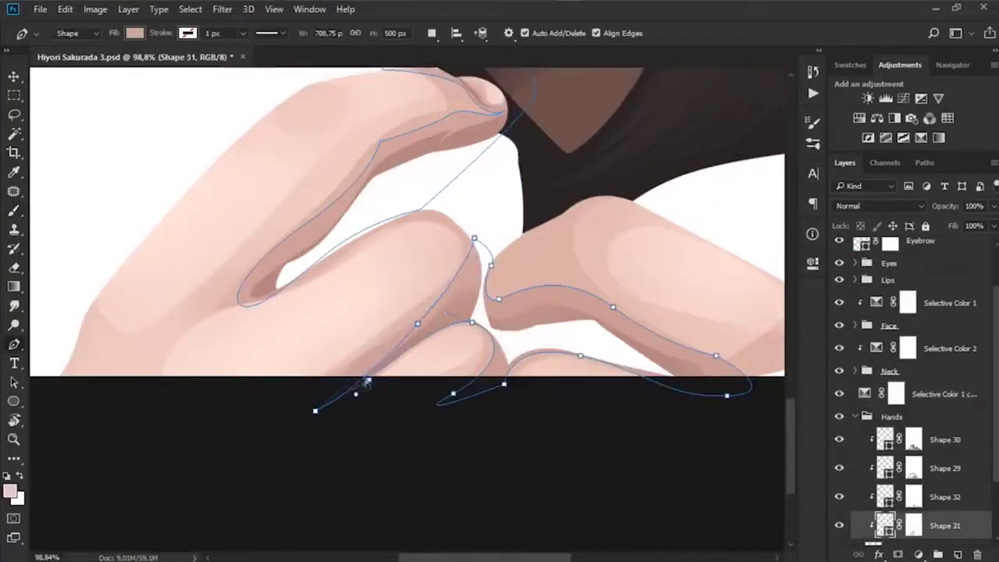
pyautogui.click(887, 279)
pyautogui.scroll(-5, 486, 319)
pyautogui.hotkey('ctrl', 's')
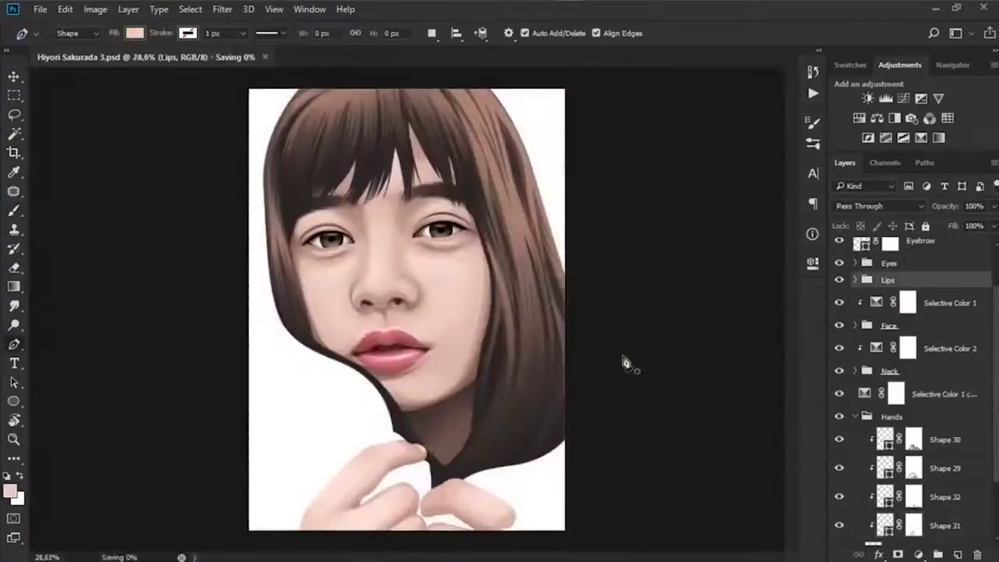
# - Trace the yellow sleeve at the photo's lower edge as a closed Pen shape on a new layer between Hands and Selective Color 1 copy
pyautogui.click(856, 416)
pyautogui.click(888, 496)
pyautogui.click(840, 252)
pyautogui.scroll(1, 555, 530)
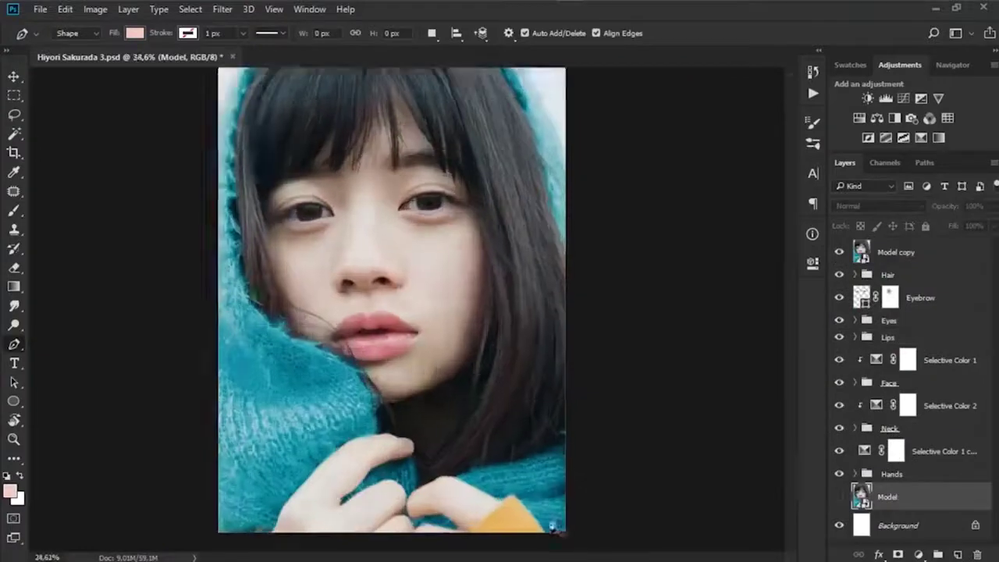
pyautogui.click(552, 527)
pyautogui.scroll(5, 553, 527)
pyautogui.click(488, 345)
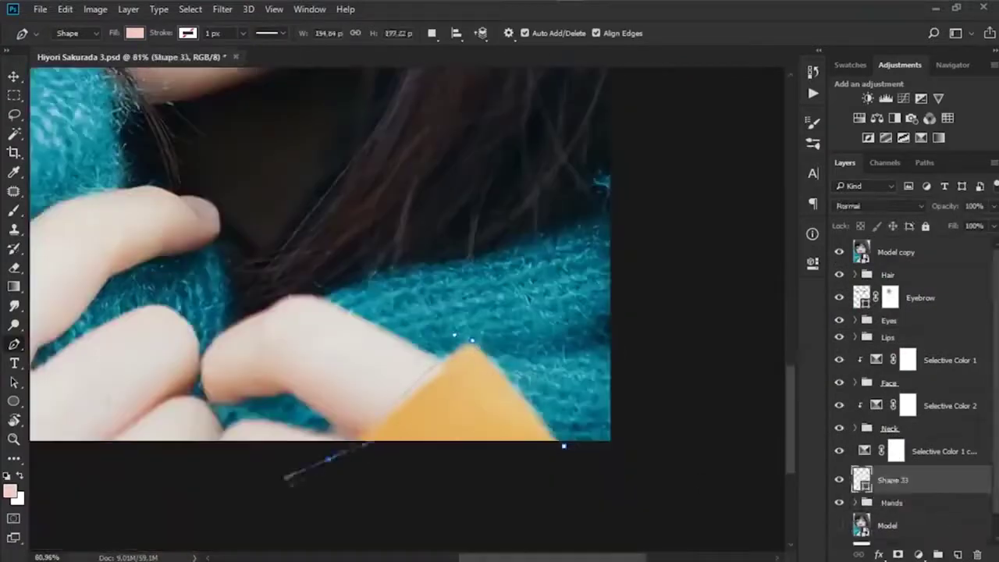
pyautogui.click(839, 252)
pyautogui.click(839, 252)
# - Fill the yellow sleeve shape with solid colour e3bd74 and compare it with the reference photo
pyautogui.doubleClick(862, 479)
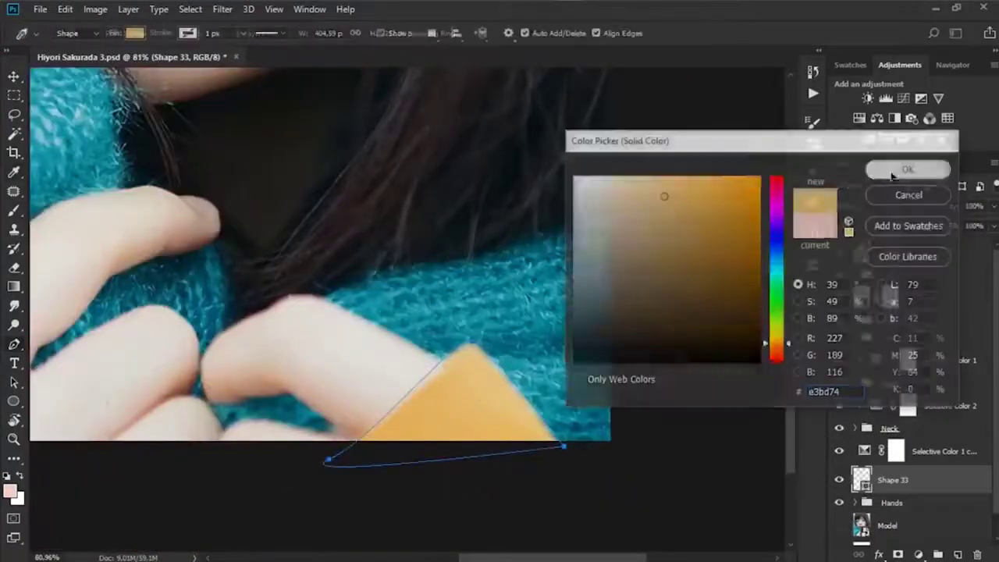
pyautogui.click(908, 167)
pyautogui.click(839, 252)
pyautogui.press('Return')
pyautogui.click(839, 252)
pyautogui.click(839, 252)
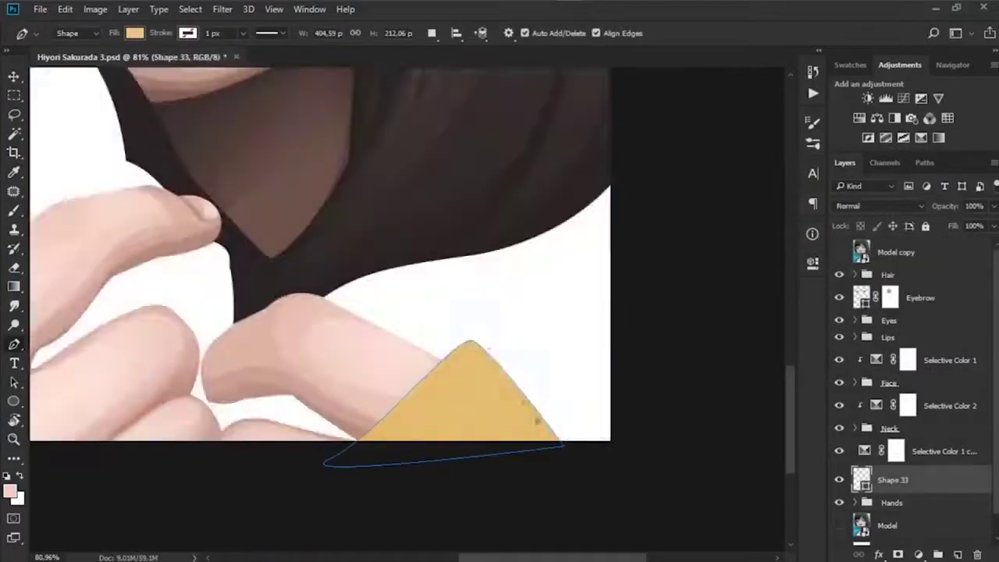
# - Draw a curved shadow shape over the yellow sleeve, clip it to the sleeve base, and fill it with d0aa60
pyautogui.click(505, 358)
pyautogui.moveTo(458, 356); pyautogui.dragTo(473, 281)
pyautogui.keyDown('alt'); pyautogui.click(858, 494); pyautogui.keyUp('alt')
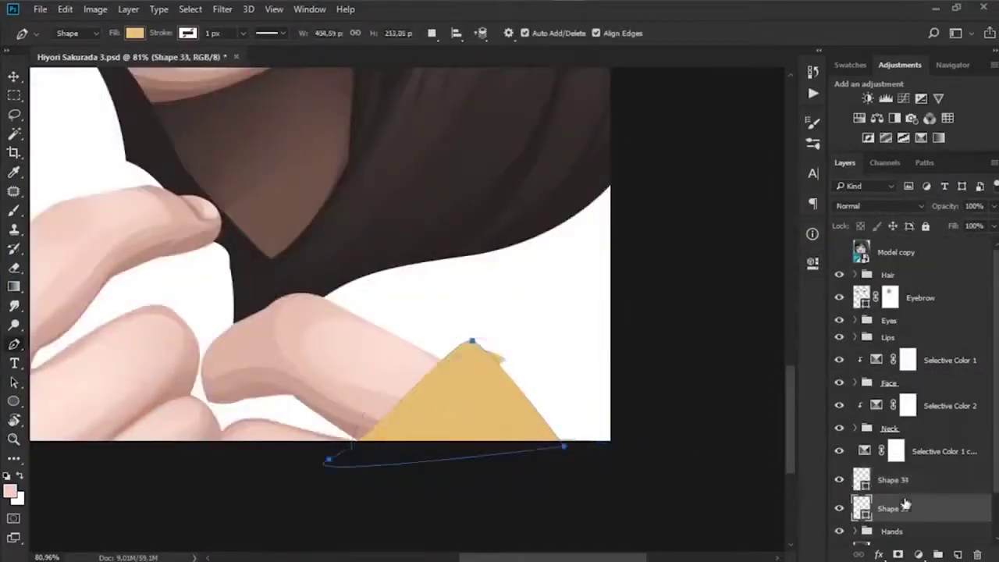
pyautogui.click(893, 508)
pyautogui.click(905, 479)
pyautogui.doubleClick(872, 479)
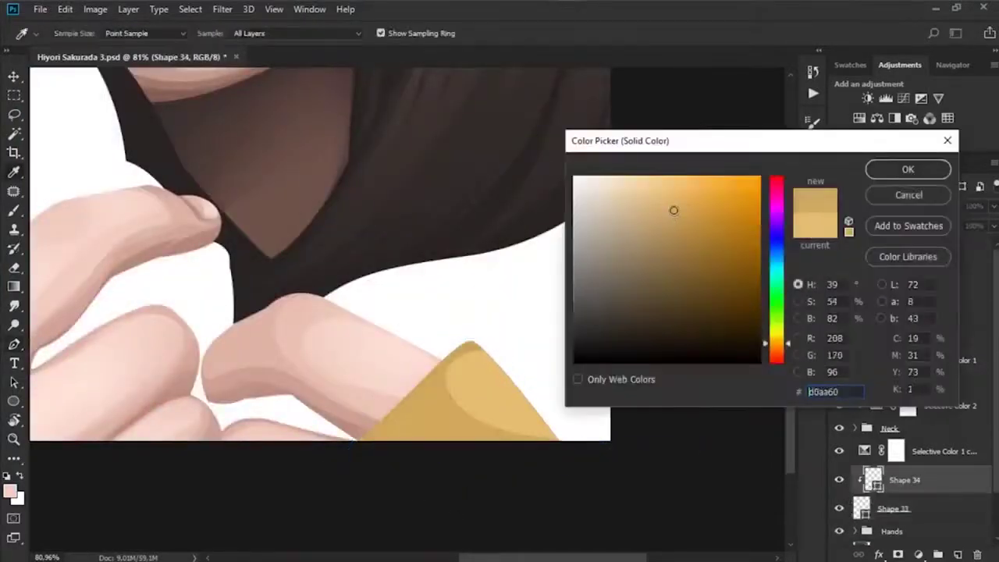
pyautogui.press('Return')
# - Draw a second, deeper shadow shape along the hand side of the yellow sleeve, clip it, and fill it with a darker gold
pyautogui.click(486, 351)
pyautogui.click(416, 430)
pyautogui.click(565, 442)
pyautogui.moveTo(344, 468); pyautogui.dragTo(285, 461)
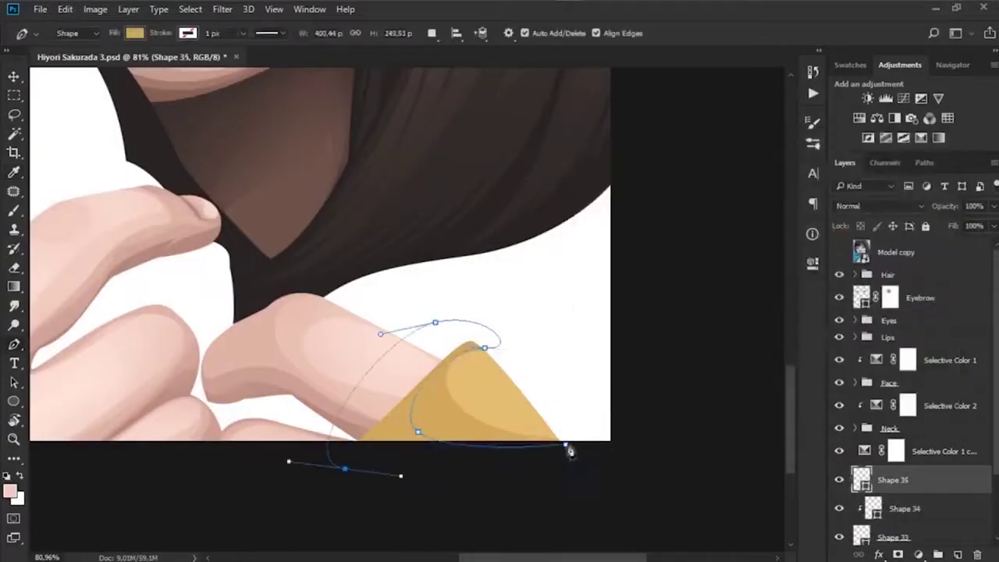
pyautogui.moveTo(435, 322); pyautogui.dragTo(469, 320)
pyautogui.click(485, 347)
pyautogui.doubleClick(873, 479)
pyautogui.press('Return')
# - Draw a highlight shape along the outer edge of the yellow sleeve, clip it, and fill it with ffd994
pyautogui.click(554, 434)
pyautogui.click(486, 396)
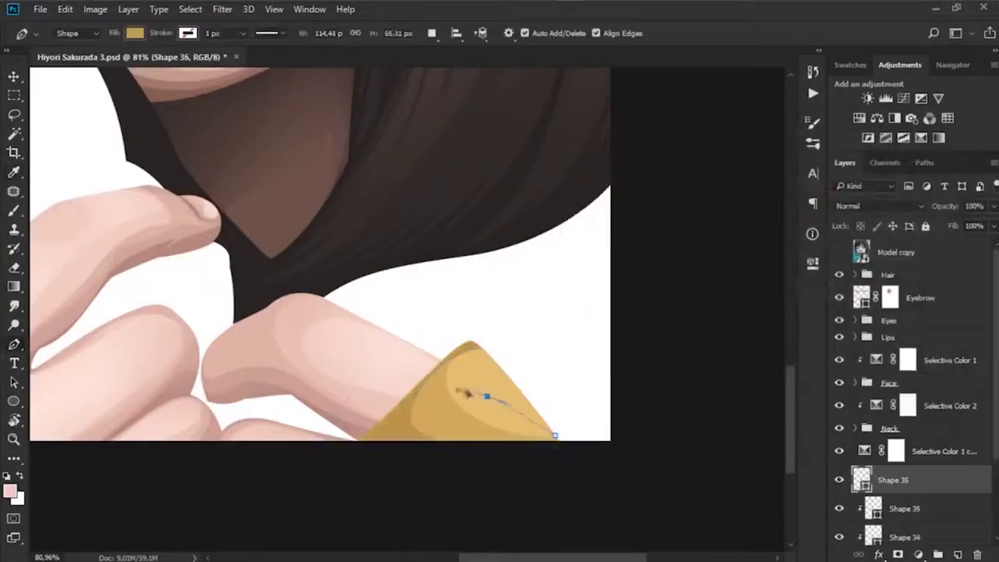
pyautogui.click(555, 437)
pyautogui.doubleClick(873, 479)
pyautogui.click(651, 167)
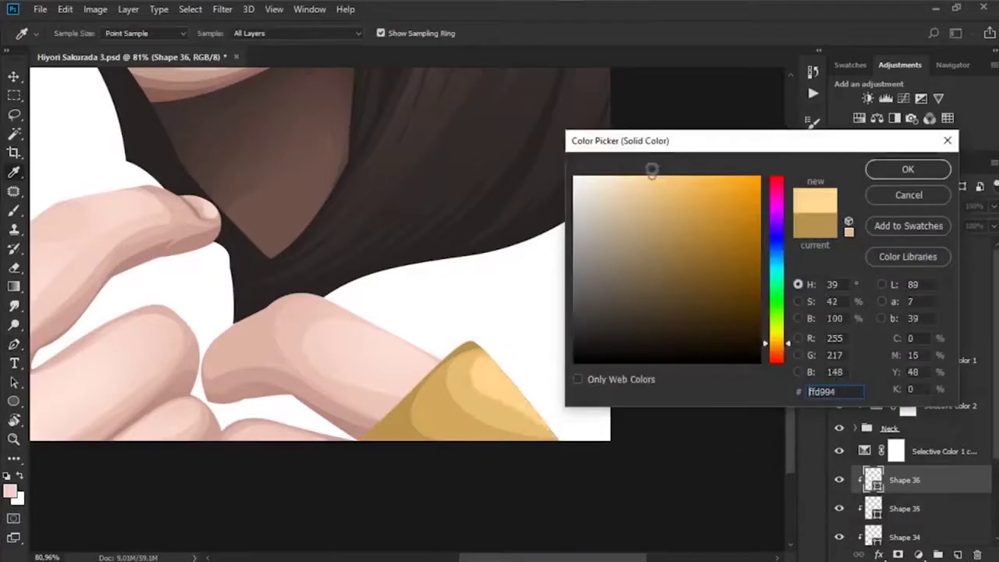
pyautogui.press('Return')
pyautogui.click(839, 253)
pyautogui.click(840, 252)
# - Add layer masks to Shape 36, Shape 35 and Shape 34 and blend them with a soft black 125 px brush at 40% opacity
pyautogui.click(898, 554)
pyautogui.press('b')
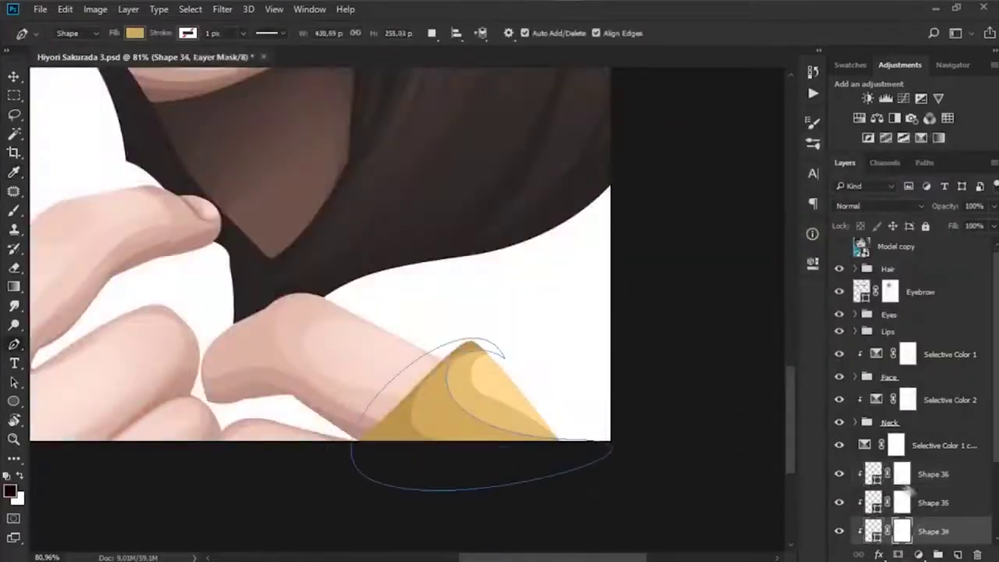
pyautogui.click(902, 502)
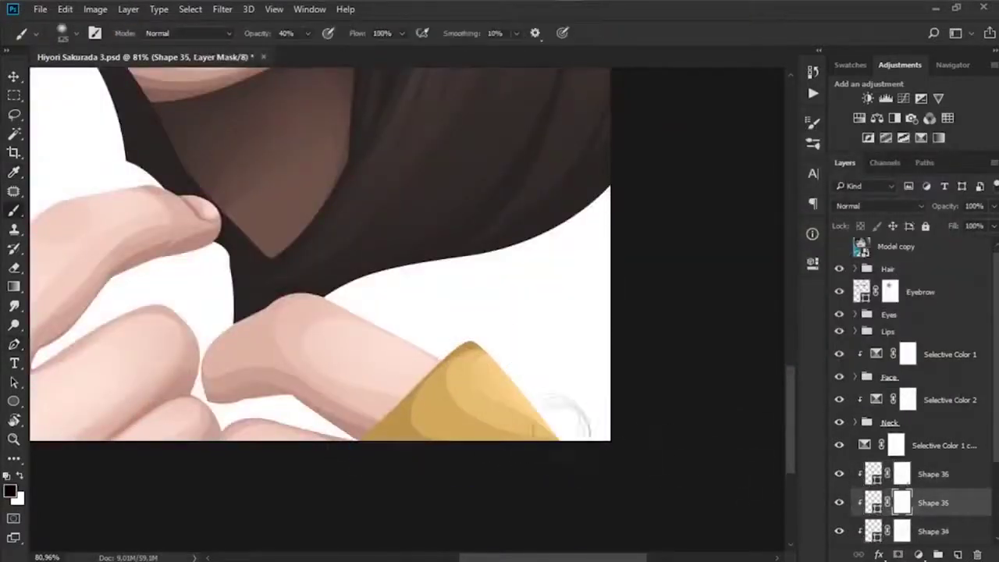
pyautogui.click(902, 531)
pyautogui.click(901, 502)
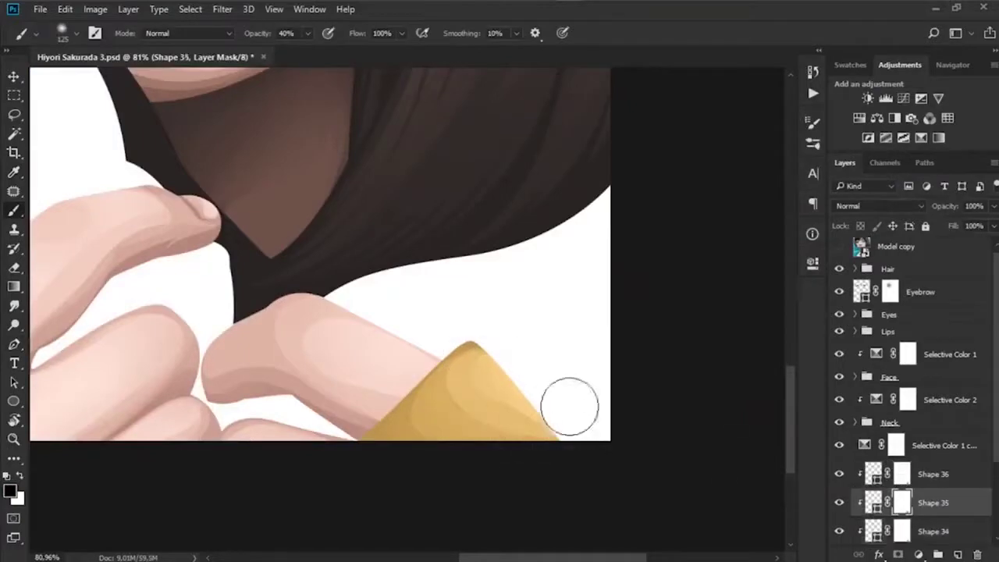
pyautogui.scroll(-5, 575, 408)
pyautogui.scroll(5, 483, 495)
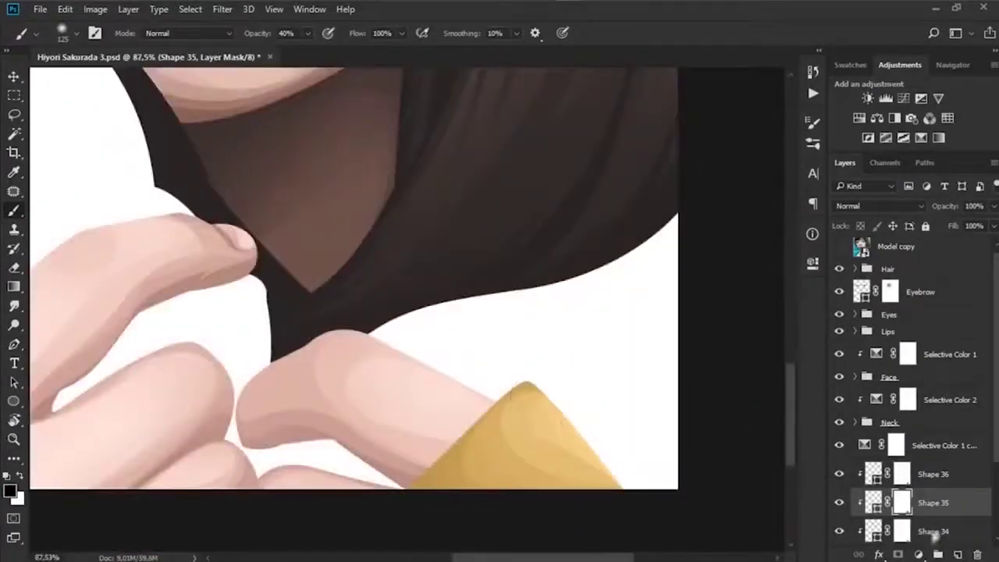
# - Draw a clipped dark gold fold along the sleeve edge beside the hand, above Shape 35, and add a layer mask to blend it
pyautogui.press('p')
pyautogui.click(490, 411)
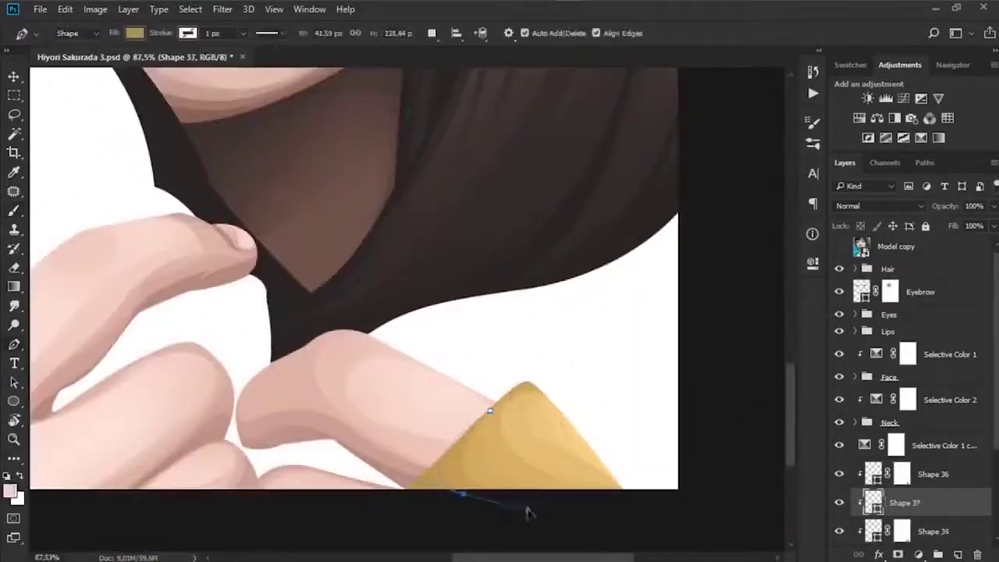
pyautogui.doubleClick(872, 502)
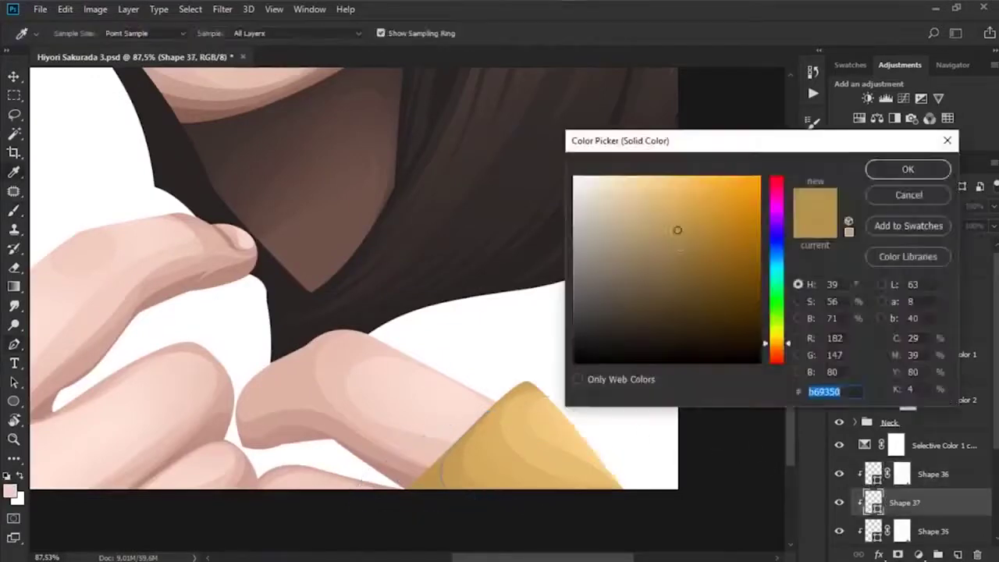
pyautogui.press('Return')
pyautogui.click(897, 554)
pyautogui.press('b')
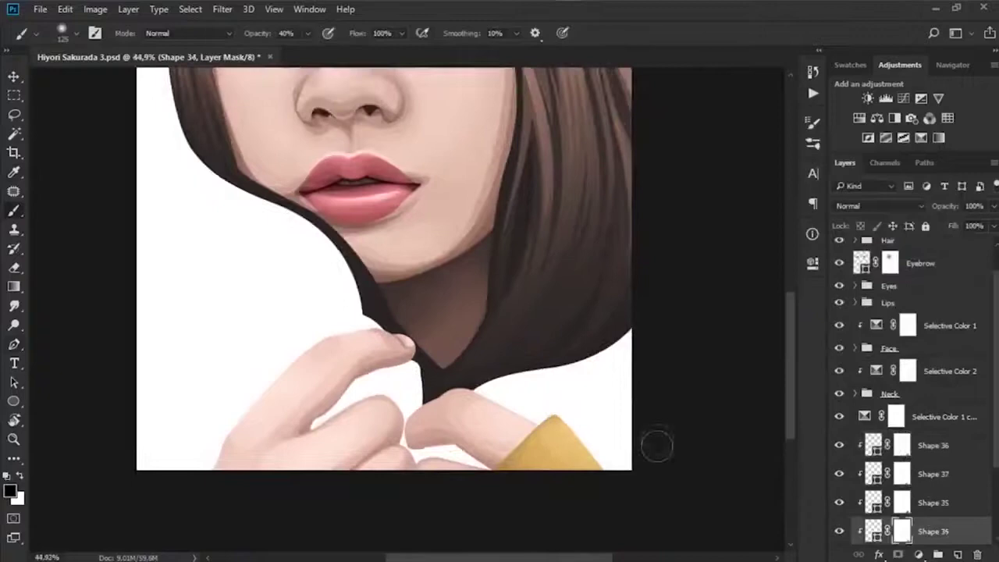
# - Save the document and group all the yellow sleeve layers
pyautogui.scroll(-3, 640, 406)
pyautogui.hotkey('ctrl', 's')
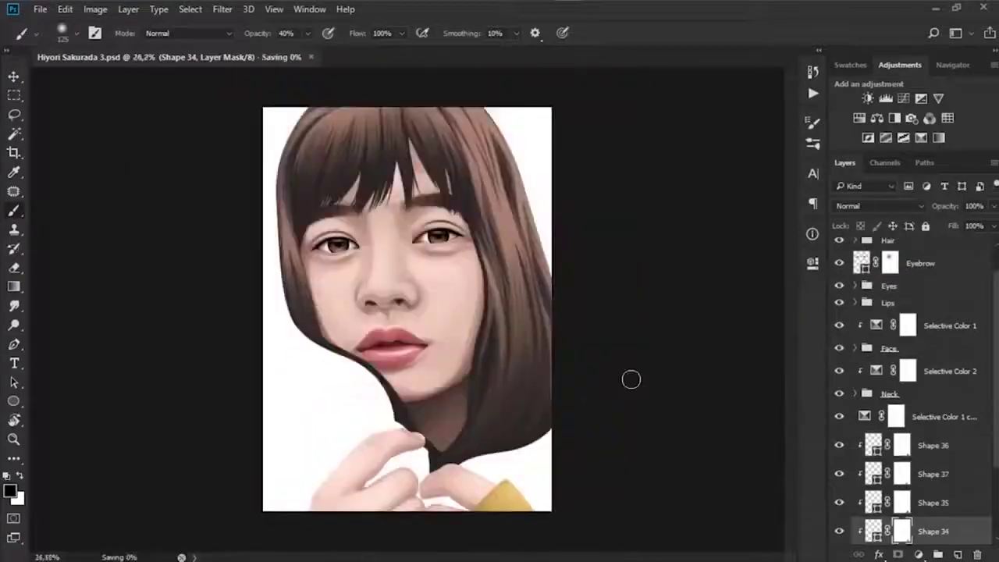
pyautogui.keyDown('shift'); pyautogui.click(934, 445); pyautogui.keyUp('shift')
pyautogui.hotkey('ctrl', 'g')
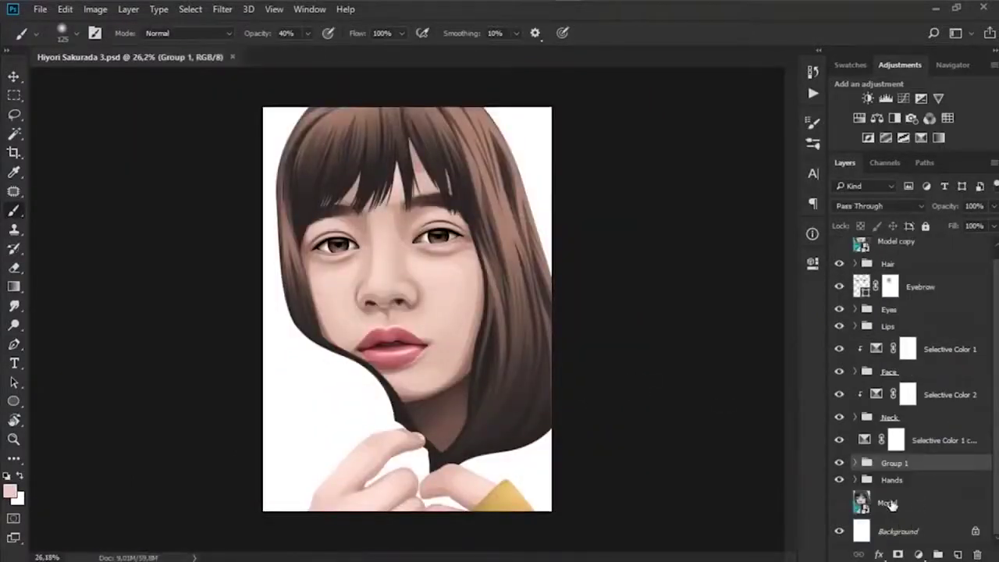
# - Draw a large closed Pen shape around the whole teal scarf, directly above the Model layer and beneath the Hands group
pyautogui.click(892, 505)
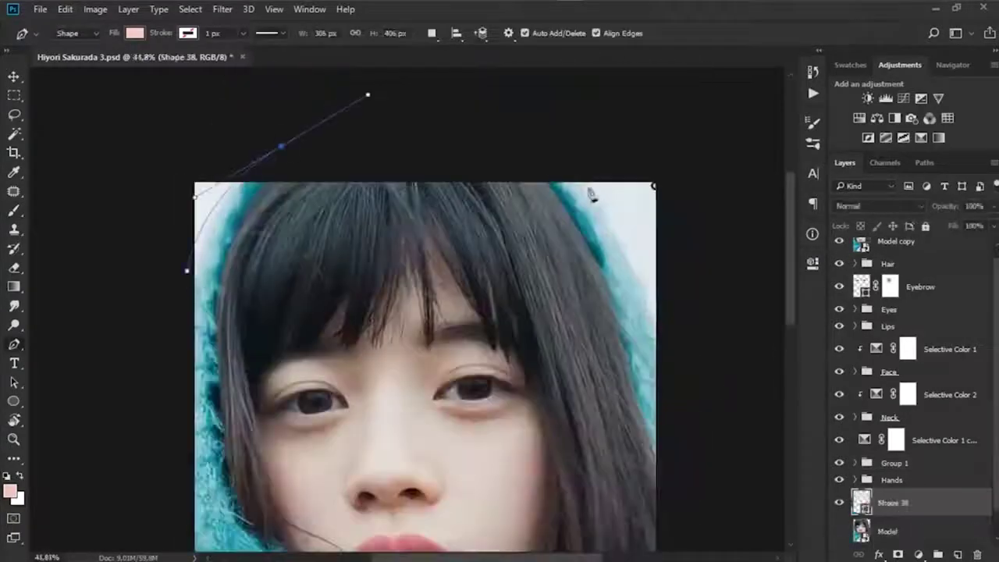
pyautogui.scroll(-3, 591, 193)
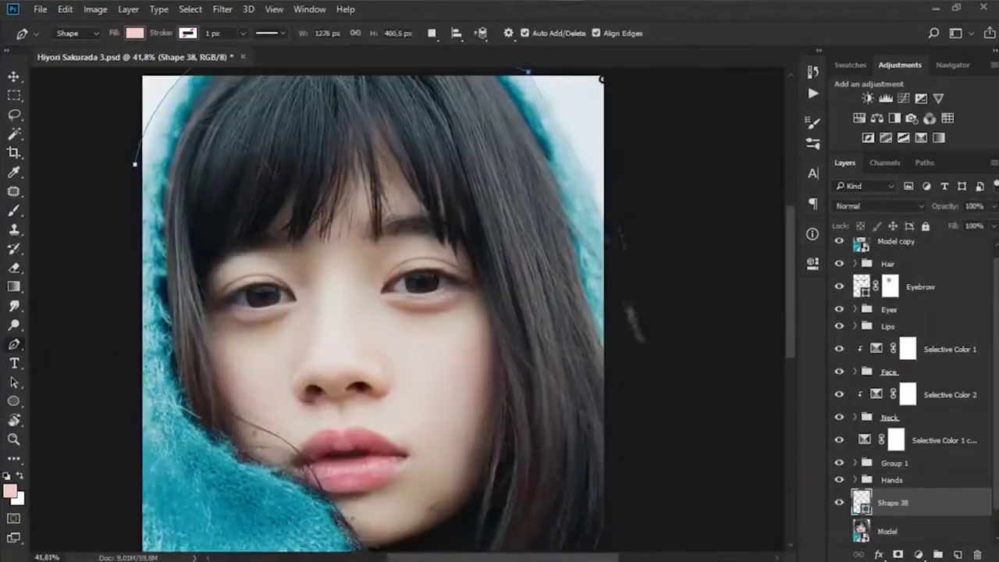
pyautogui.scroll(-8, 635, 334)
pyautogui.click(647, 490)
pyautogui.click(145, 462)
pyautogui.scroll(5, 399, 258)
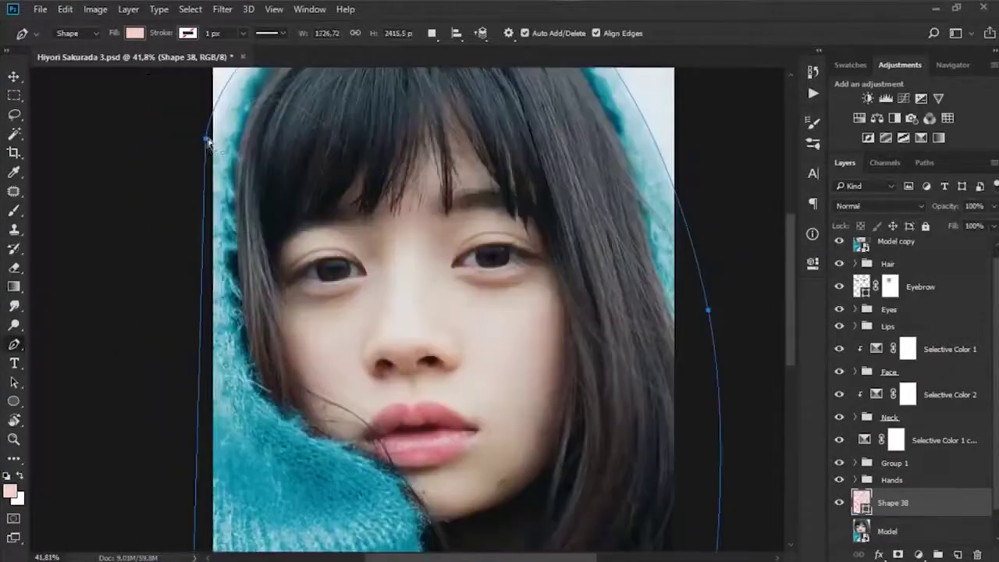
pyautogui.scroll(-3, 405, 313)
# - Fill the scarf shape with the teal 4cb1bf sampled from the photo and save the document
pyautogui.doubleClick(862, 503)
pyautogui.click(301, 379)
pyautogui.click(908, 168)
pyautogui.hotkey('ctrl', 's')
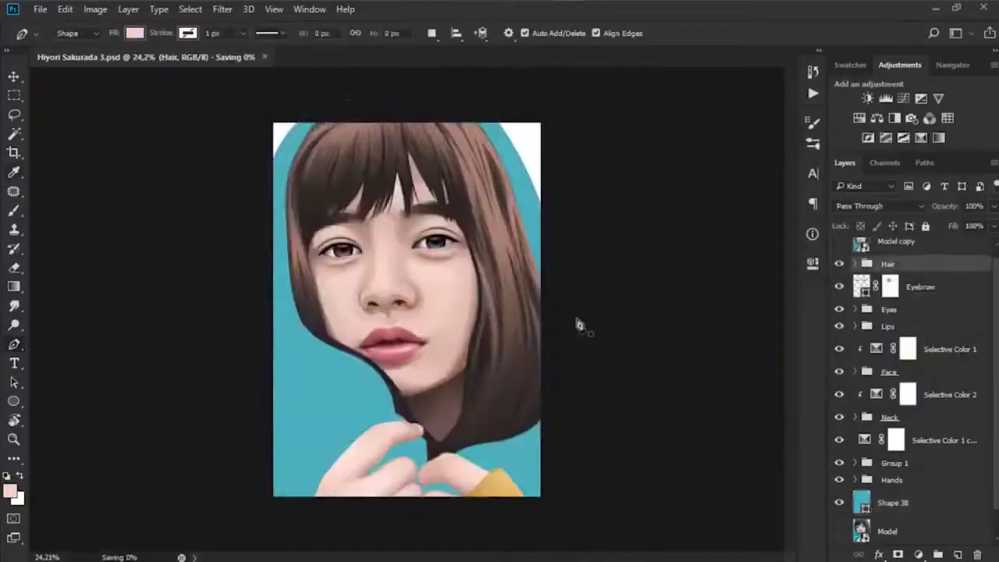
# - Rename the teal scarf layer as Thing and the sleeve group as Other
pyautogui.click(861, 503)
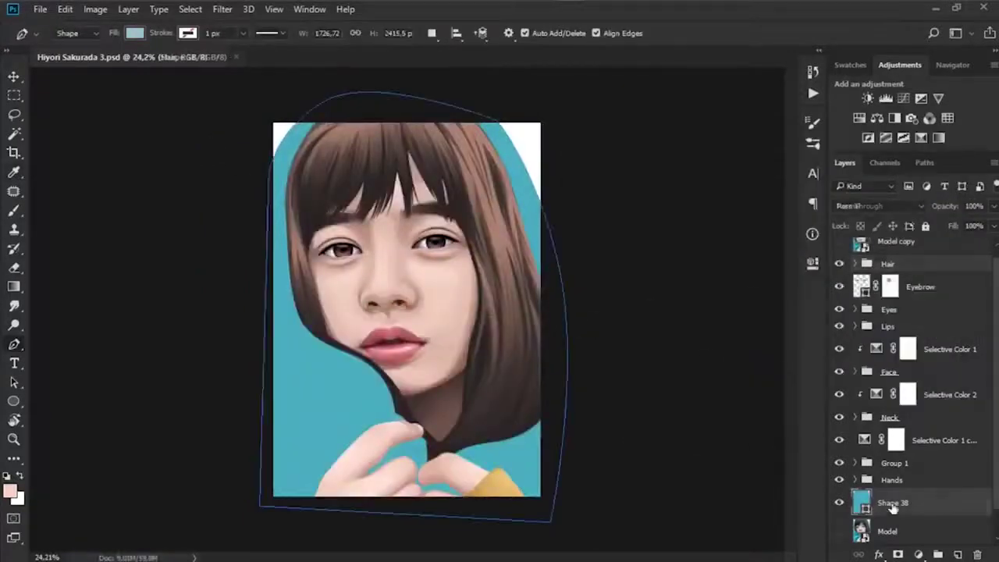
pyautogui.doubleClick(889, 503)
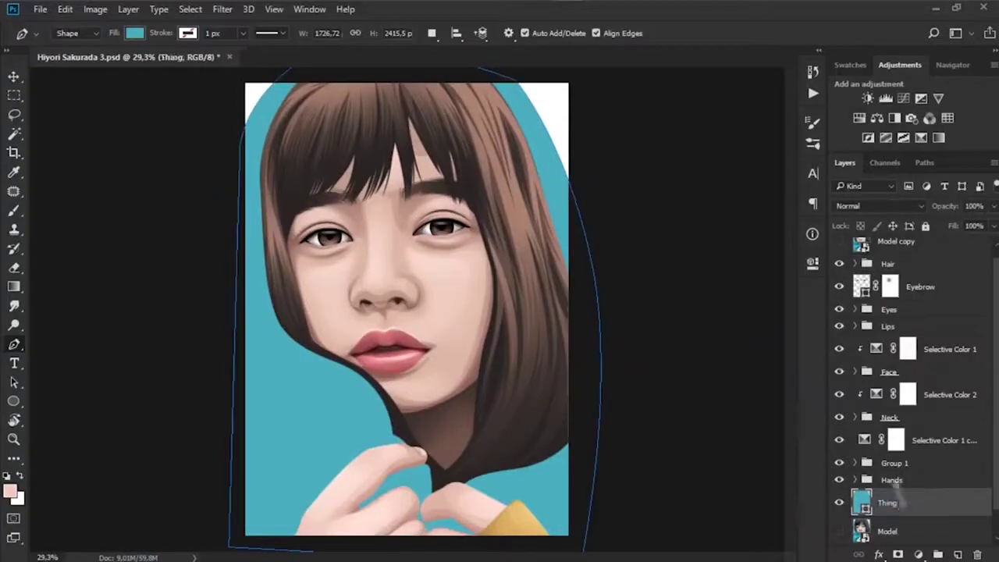
pyautogui.doubleClick(895, 462)
# - Trace the lighter folds of the scarf on both sides as one shape clipped to Thing, and fill it with a lighter teal
pyautogui.hotkey('ctrl', 'alt', 'z')
pyautogui.hotkey('ctrl', 'alt', 'z')
pyautogui.hotkey('ctrl', 'alt', 'z')
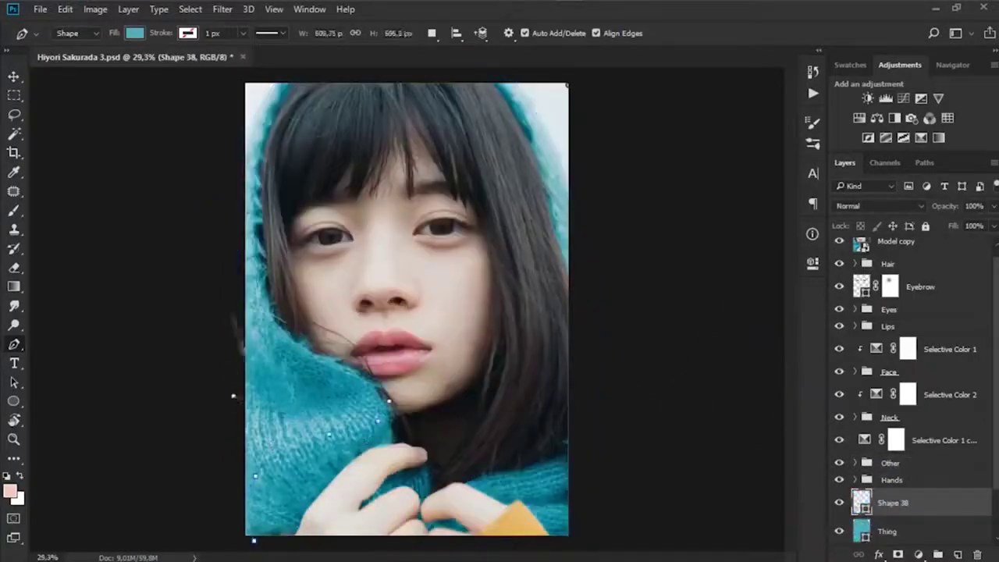
pyautogui.scroll(2, 301, 403)
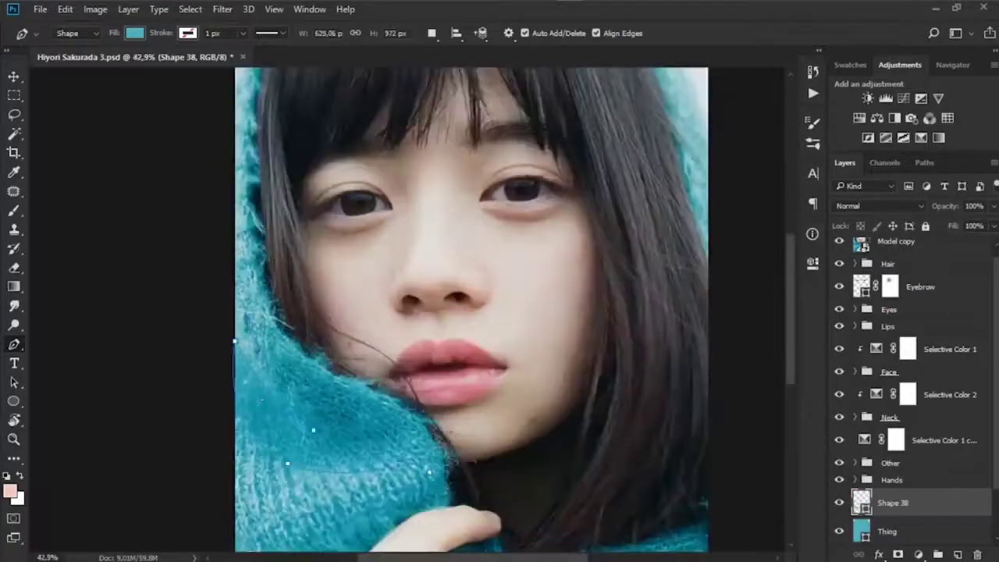
pyautogui.scroll(3, 683, 115)
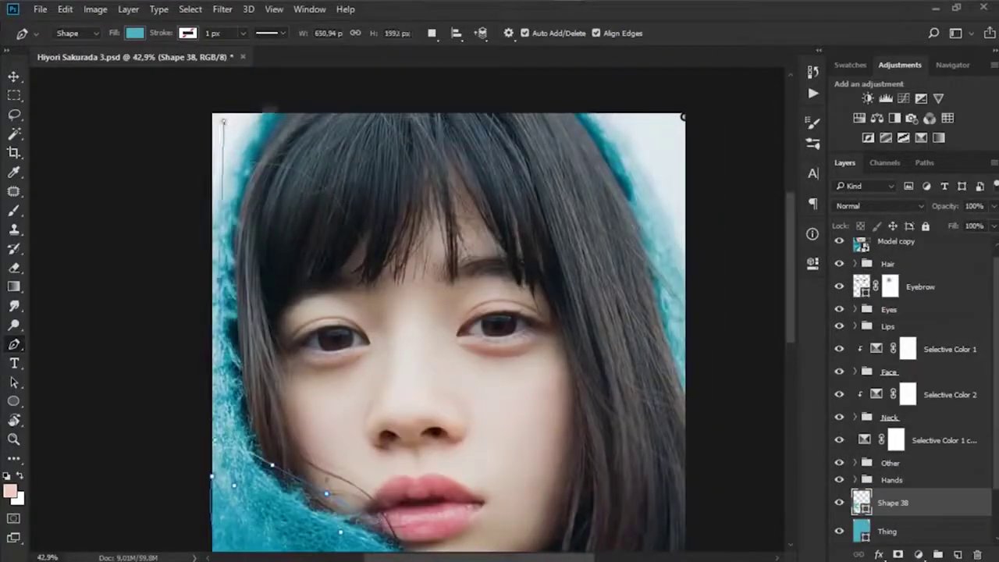
pyautogui.scroll(-6, 231, 527)
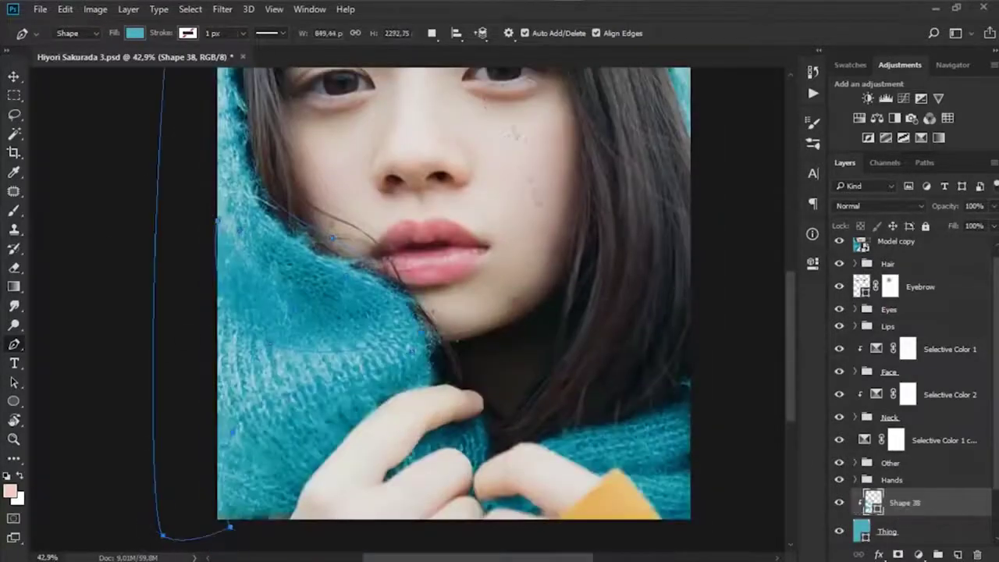
pyautogui.hscroll(3, 453, 293)
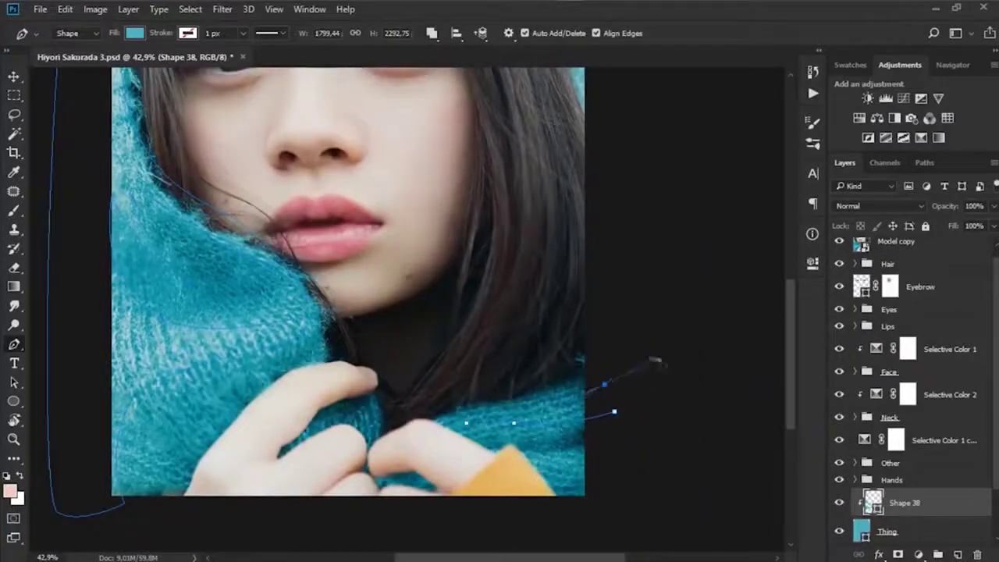
pyautogui.scroll(7, 425, 140)
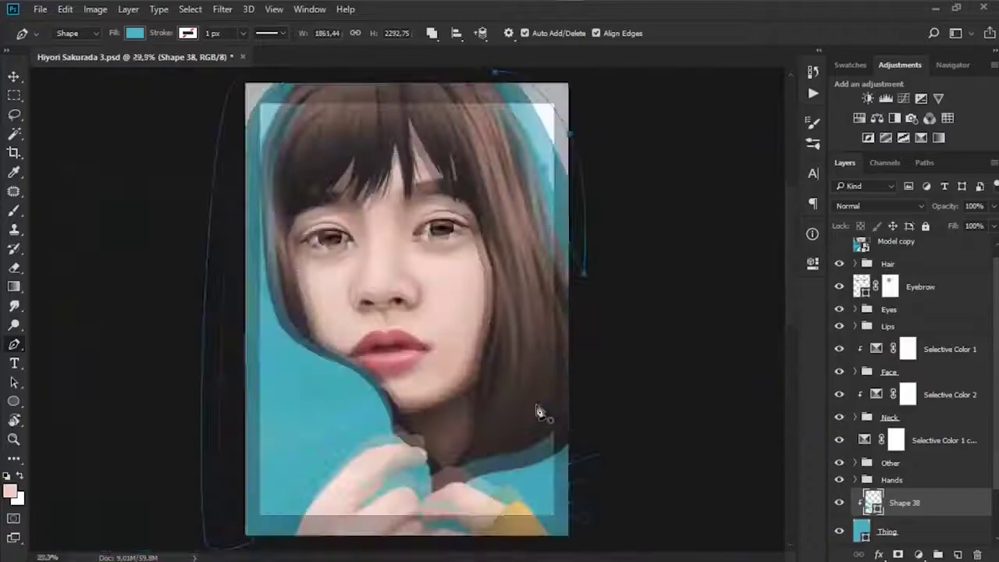
pyautogui.doubleClick(873, 503)
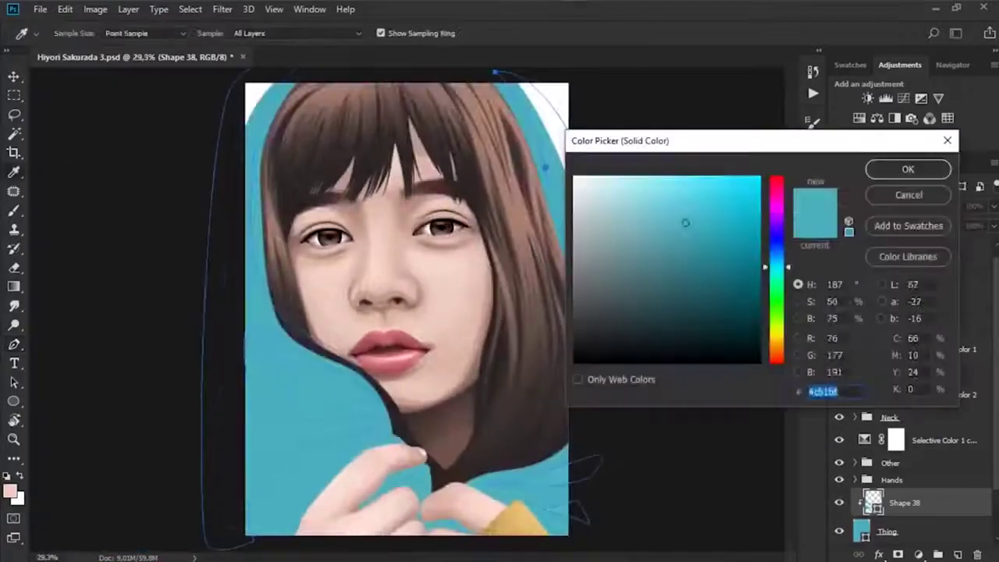
pyautogui.click(668, 194)
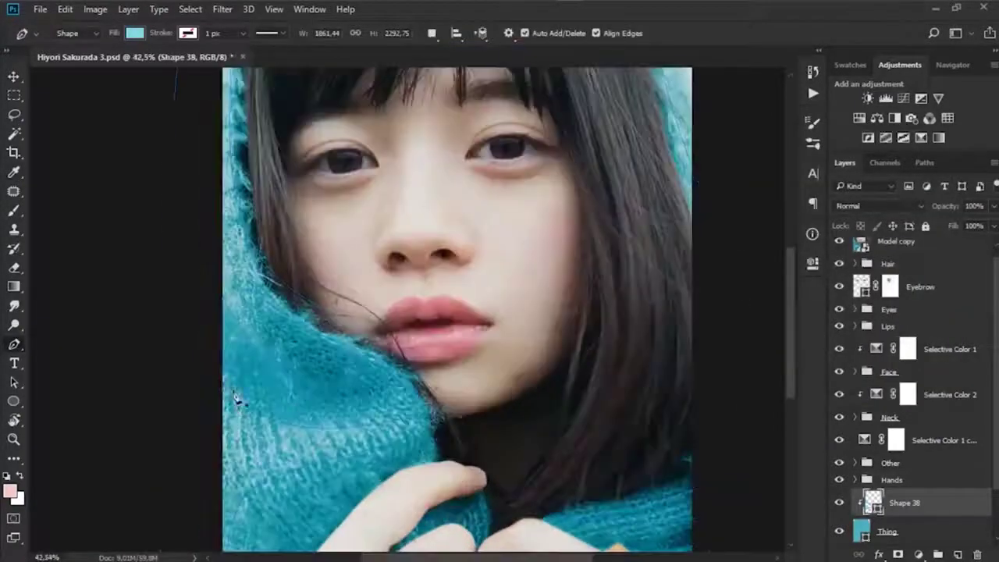
# - Draw the scarf's highlight areas along the folds and hood edges, clip them above Shape 38, and fill them with a paler cyan
pyautogui.click(232, 388)
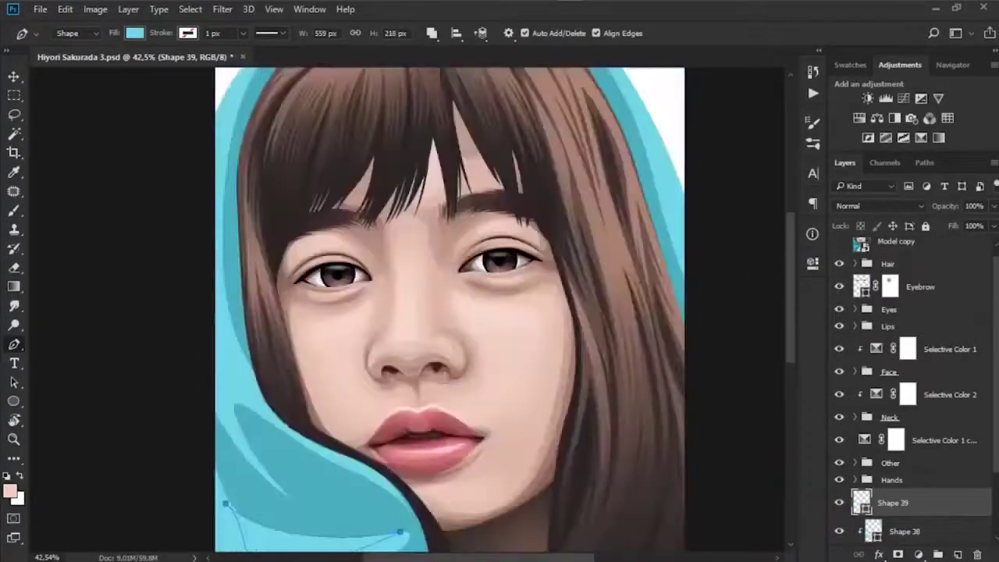
pyautogui.scroll(2, 222, 332)
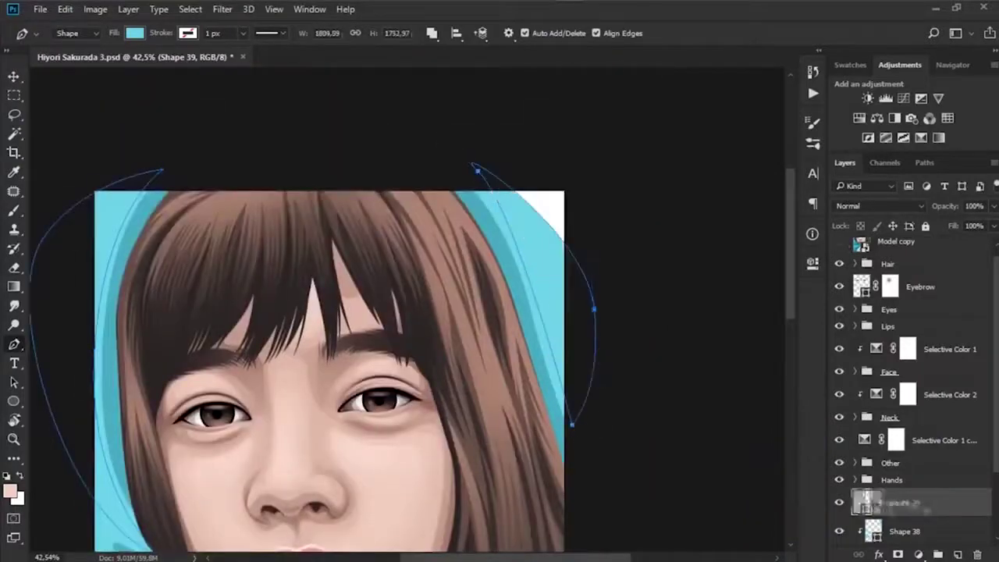
pyautogui.doubleClick(862, 503)
pyautogui.click(908, 169)
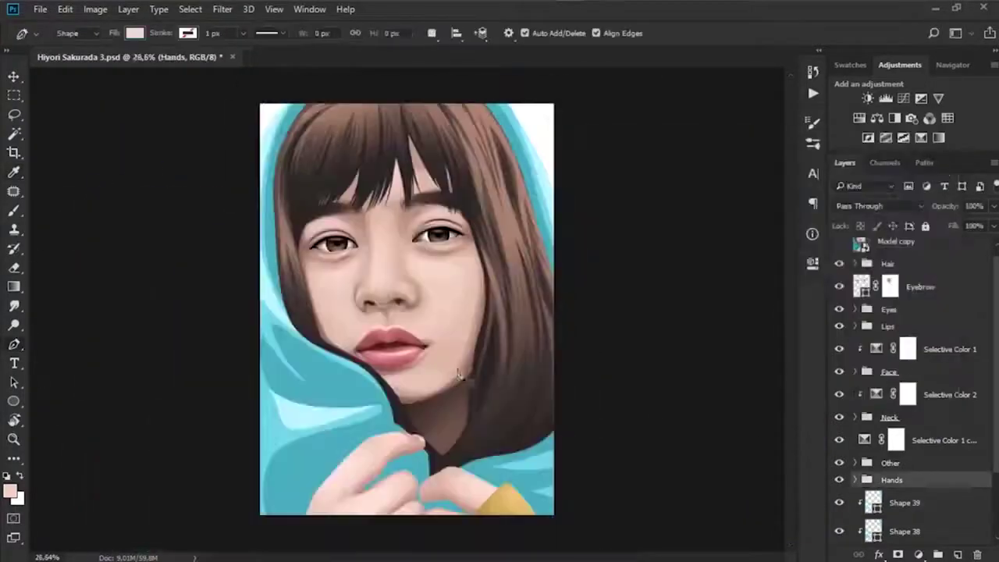
# - Trace the shadowed folds on the scarf's left side and inside the hood as a new combined shape clipped to Thing
pyautogui.click(431, 33)
pyautogui.click(442, 53)
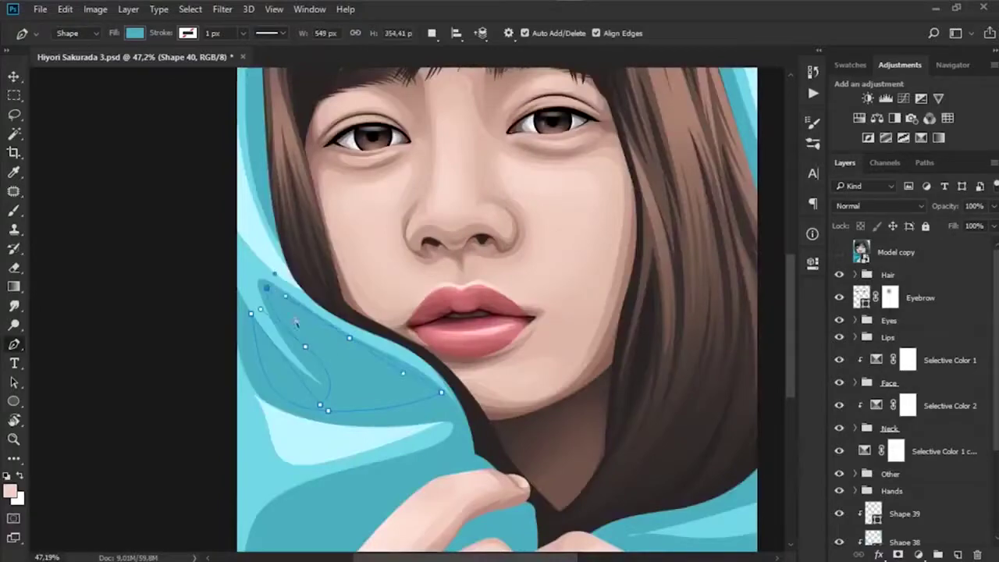
pyautogui.scroll(2, 266, 295)
pyautogui.scroll(-1, 508, 312)
pyautogui.scroll(5, 507, 312)
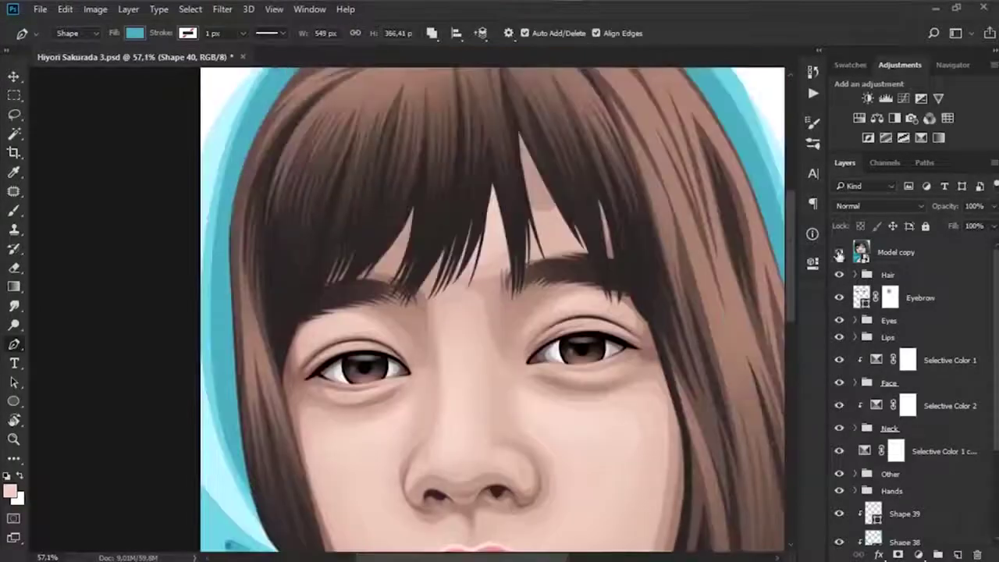
pyautogui.scroll(-1, 507, 312)
pyautogui.hscroll(3, 459, 158)
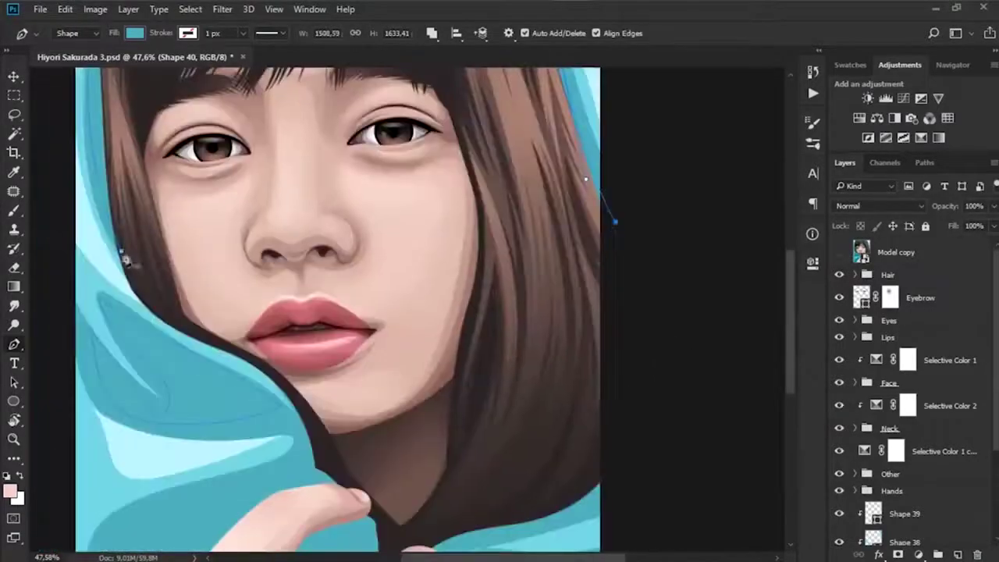
# - Fill the fold shadow shape with the darker teal 378590 and save the document
pyautogui.doubleClick(874, 486)
pyautogui.moveTo(687, 224); pyautogui.dragTo(689, 258)
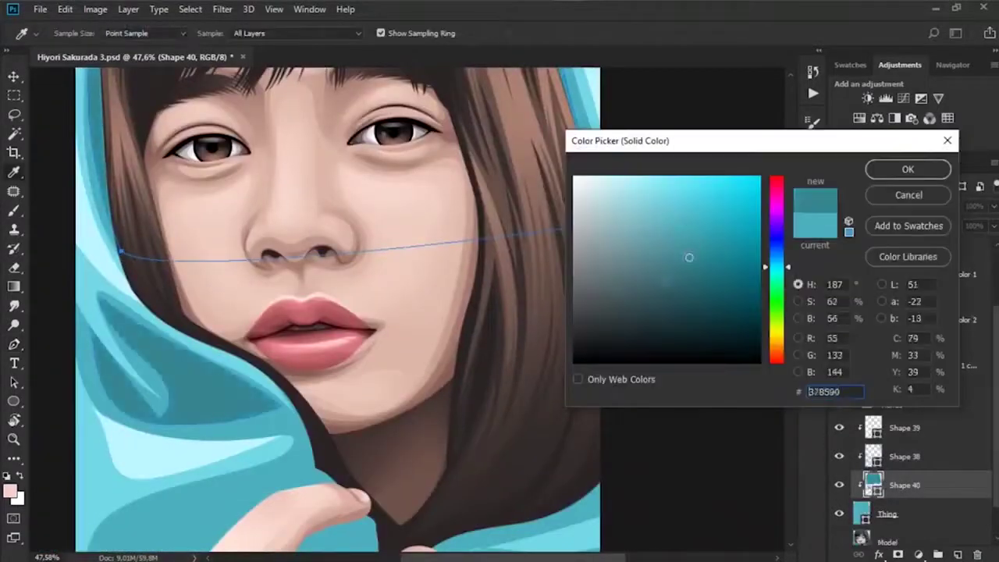
pyautogui.click(908, 170)
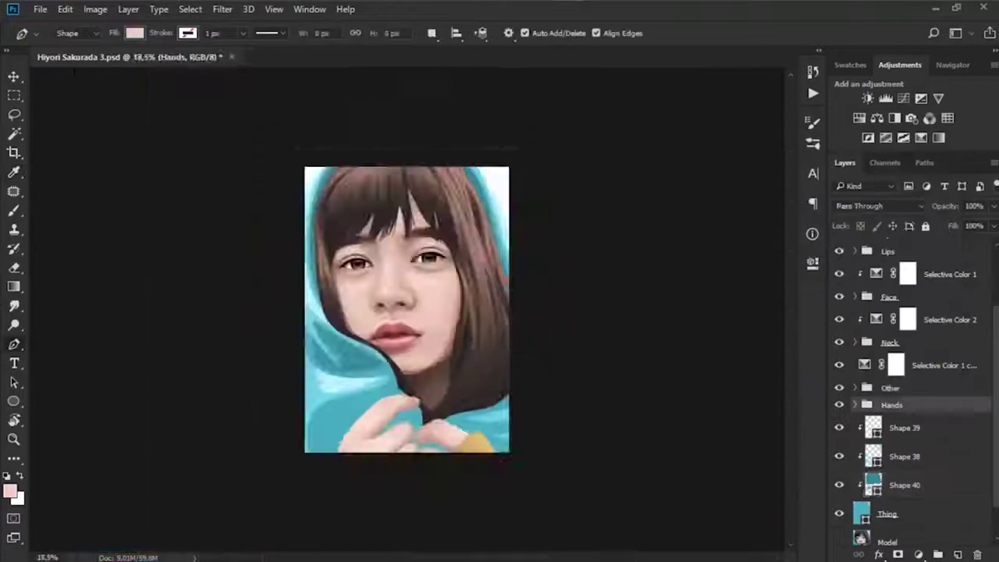
pyautogui.scroll(3, 473, 263)
pyautogui.hotkey('ctrl', 's')
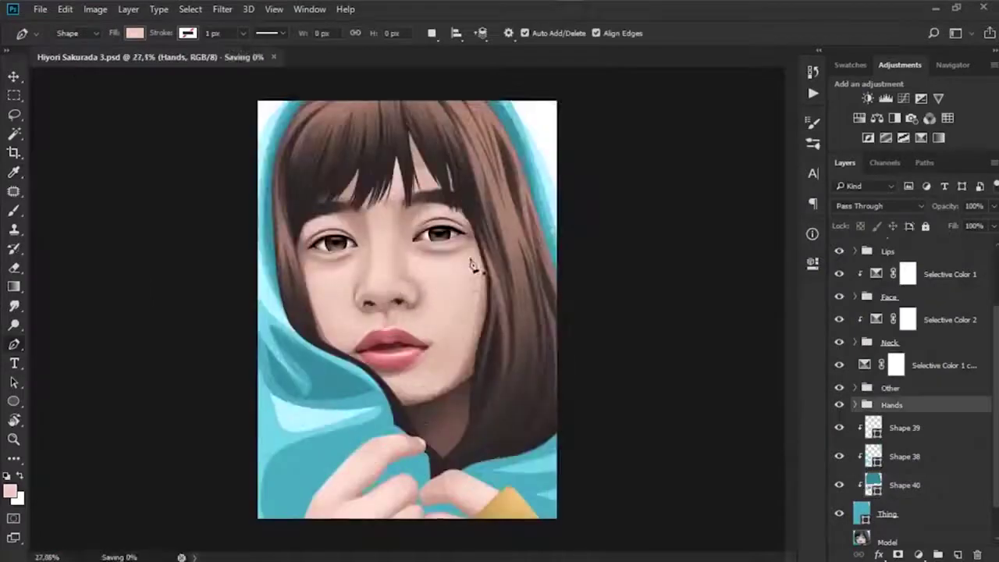
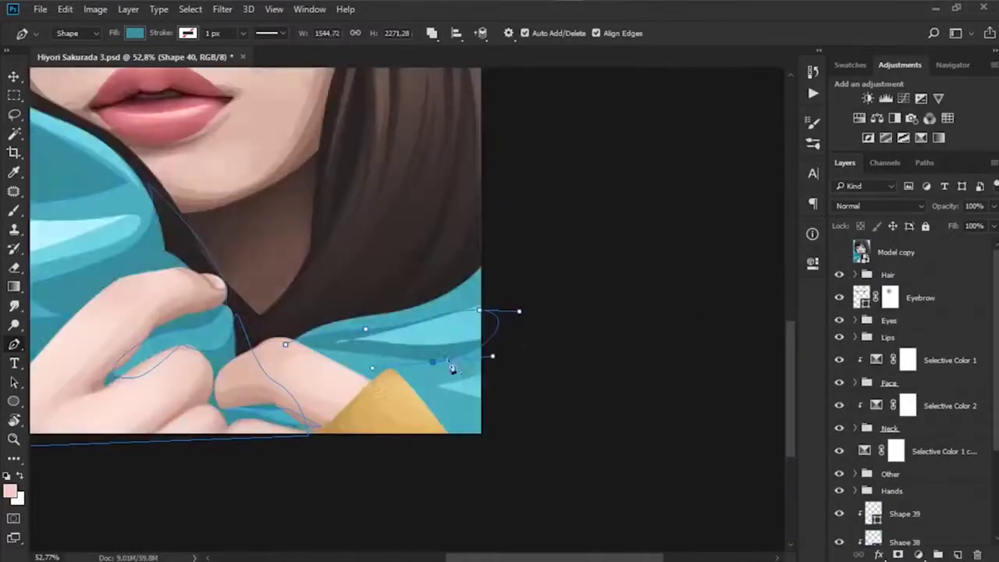
# - Extend the Shape 40 shadow into the lower scarf folds on both sides of the hands and save
pyautogui.moveTo(484, 377); pyautogui.dragTo(520, 352)
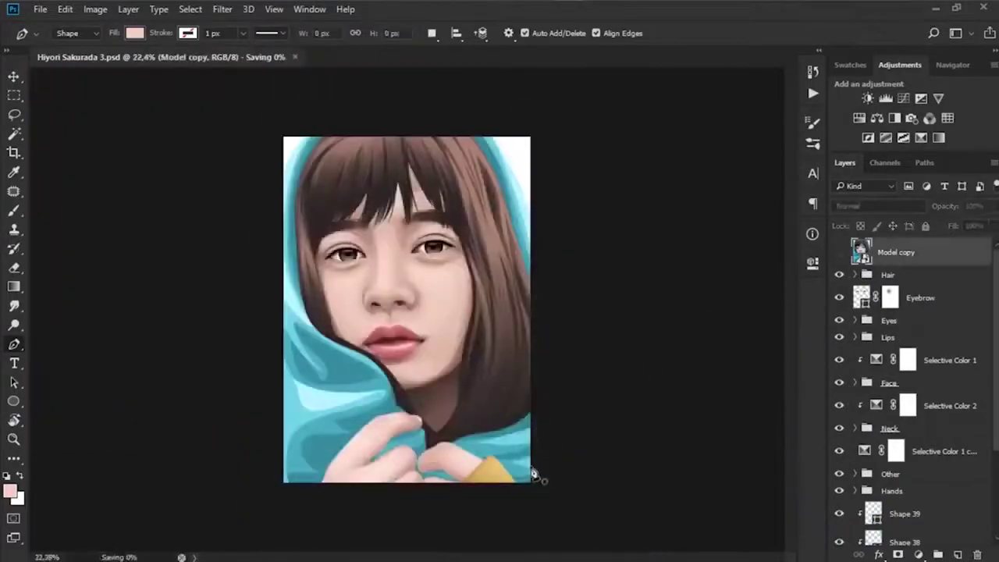
pyautogui.scroll(5, 533, 474)
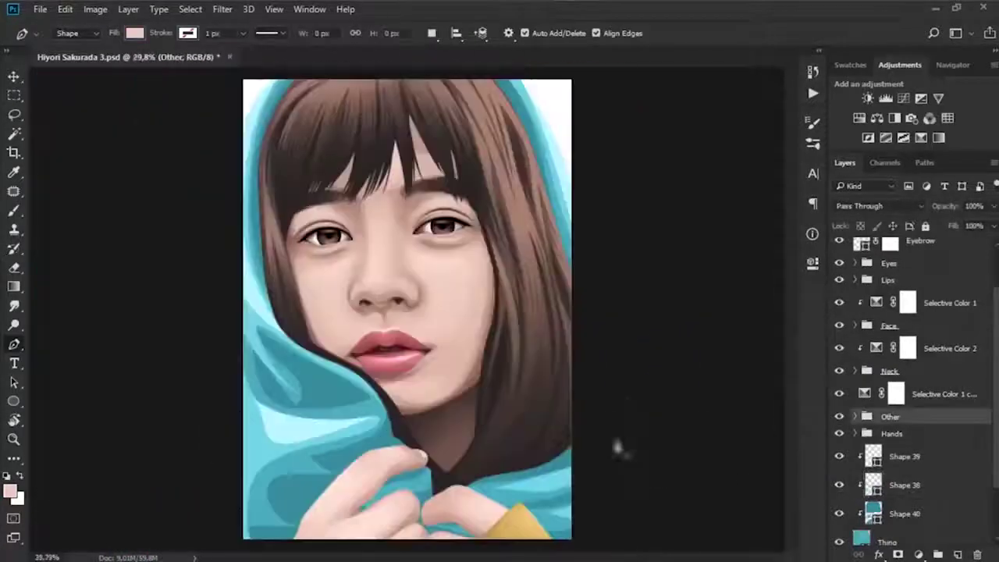
pyautogui.hotkey('ctrl', 's')
# - Start a new shape above Shape 40 for the darker shadows, tracing the lower-left scarf folds against the reference photo
pyautogui.scroll(2, 840, 313)
pyautogui.click(840, 252)
pyautogui.click(840, 252)
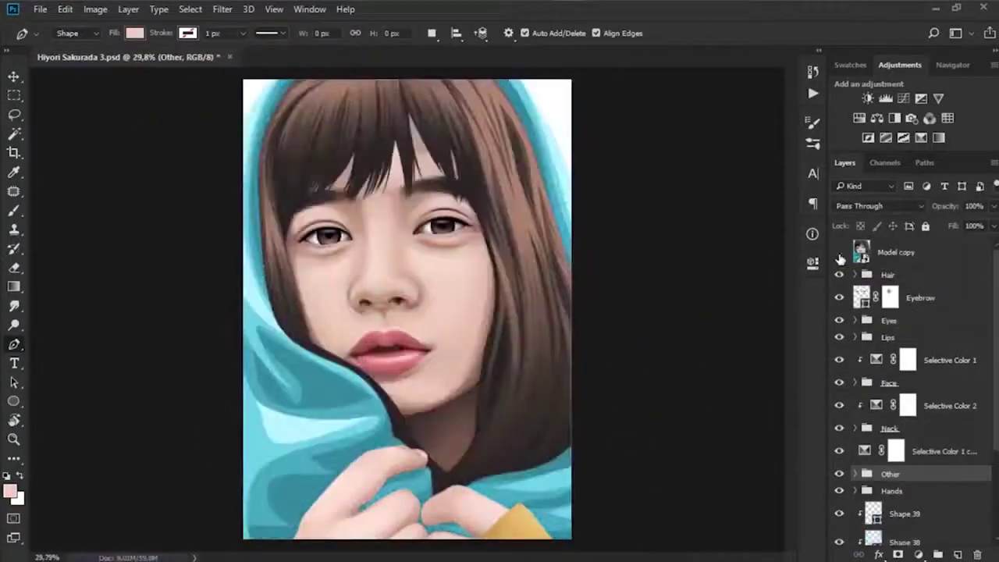
pyautogui.scroll(-2, 898, 390)
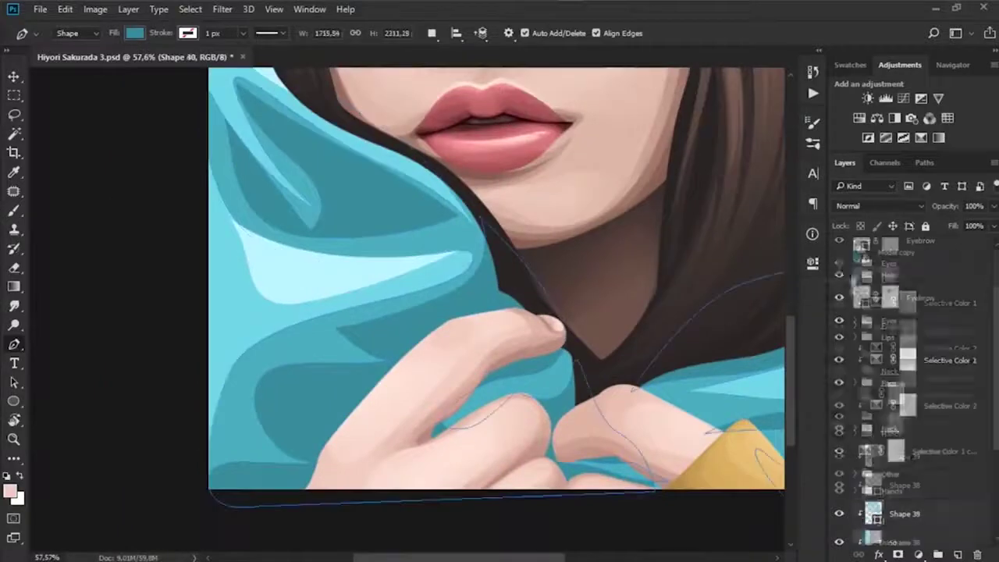
pyautogui.scroll(2, 898, 351)
pyautogui.click(839, 252)
pyautogui.click(840, 252)
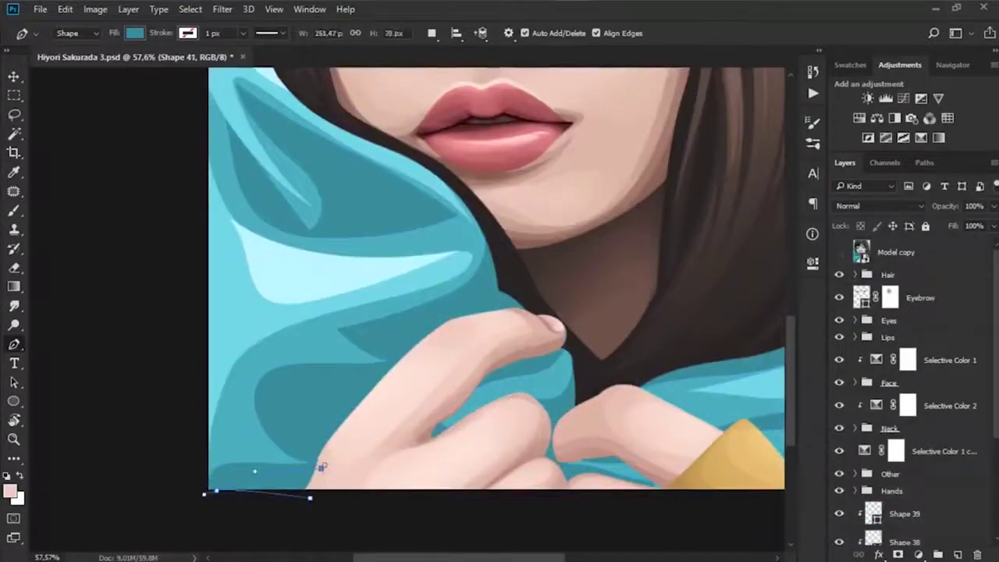
pyautogui.click(839, 250)
pyautogui.click(839, 251)
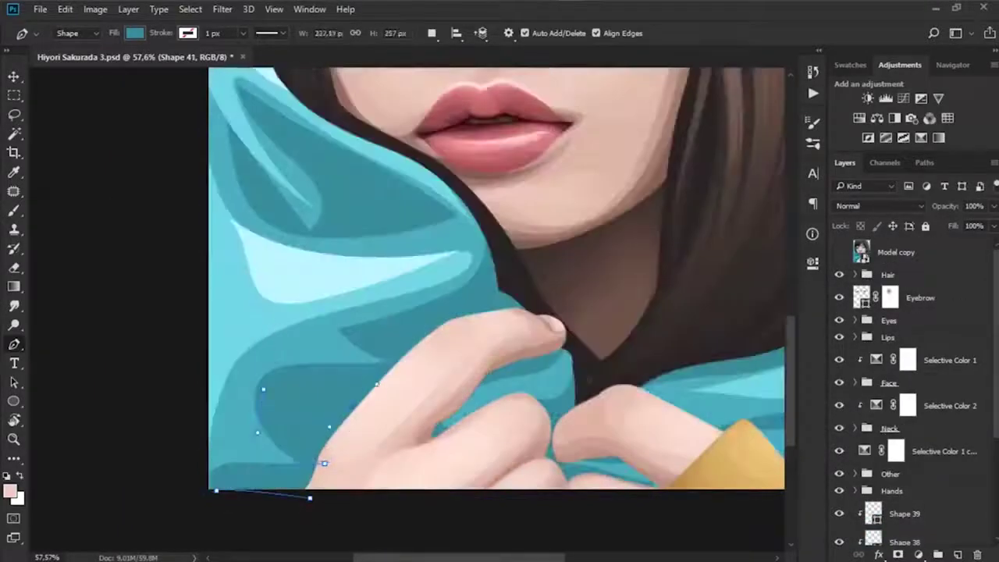
pyautogui.click(840, 253)
pyautogui.click(839, 252)
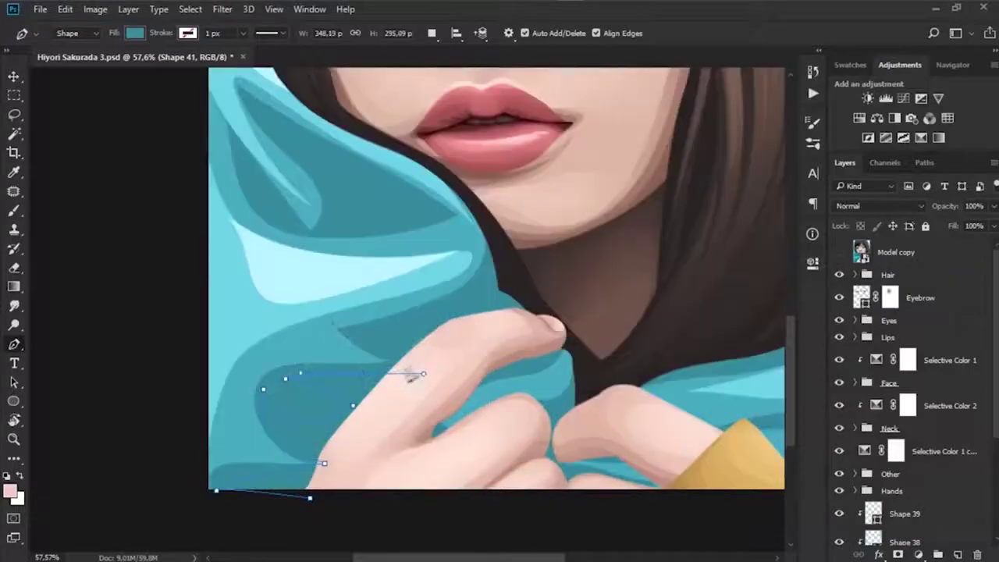
# - Continue the darker shadow outline around the fingers and knuckles, and close it below the canvas edge
pyautogui.moveTo(366, 352); pyautogui.dragTo(390, 344)
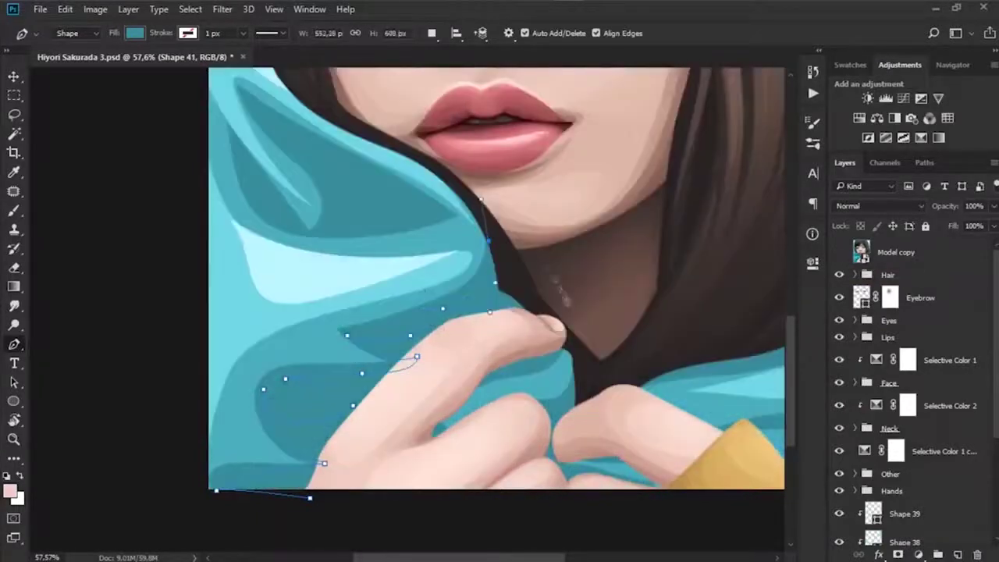
pyautogui.moveTo(543, 326); pyautogui.dragTo(555, 341)
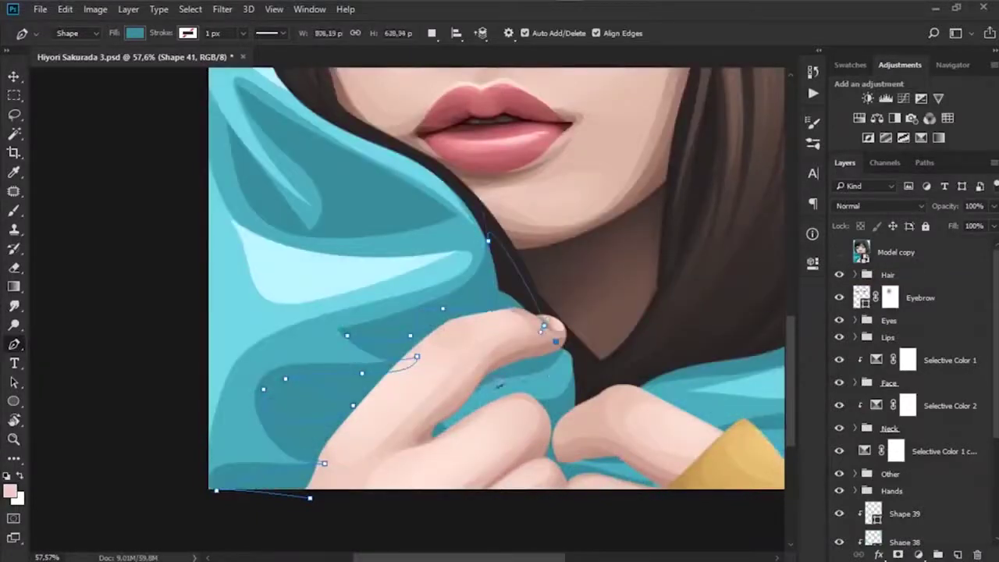
pyautogui.click(840, 254)
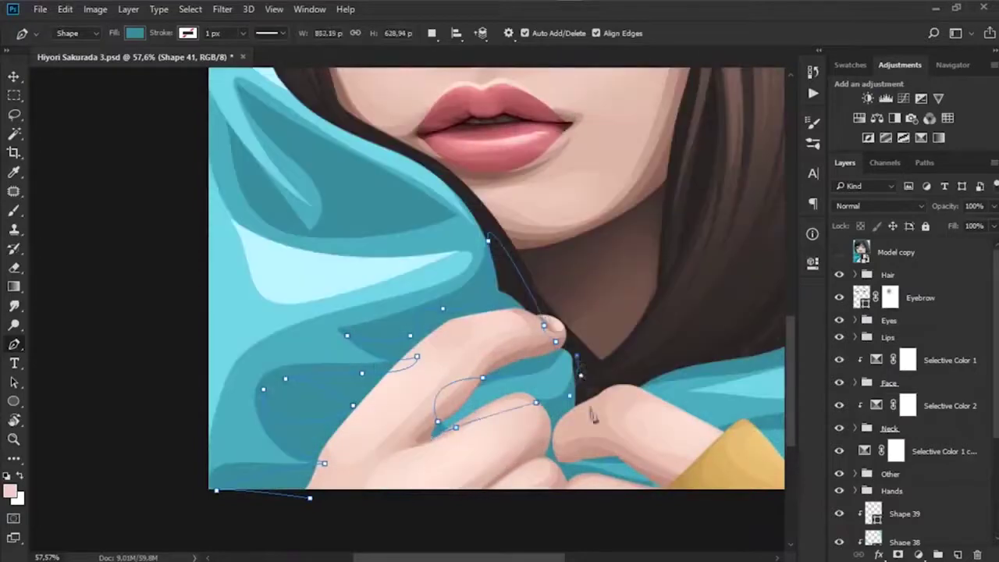
pyautogui.moveTo(590, 410); pyautogui.dragTo(563, 451)
pyautogui.click(216, 490)
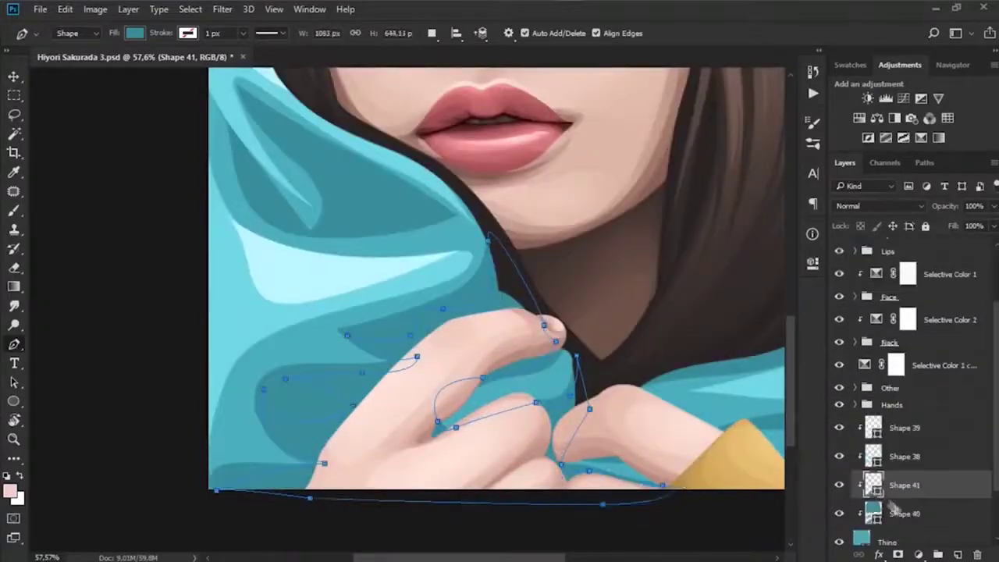
# - Fill Shape 41 with the deeper teal 2d7079 and extend it along the inner edge of the hood around the hair
pyautogui.doubleClick(873, 485)
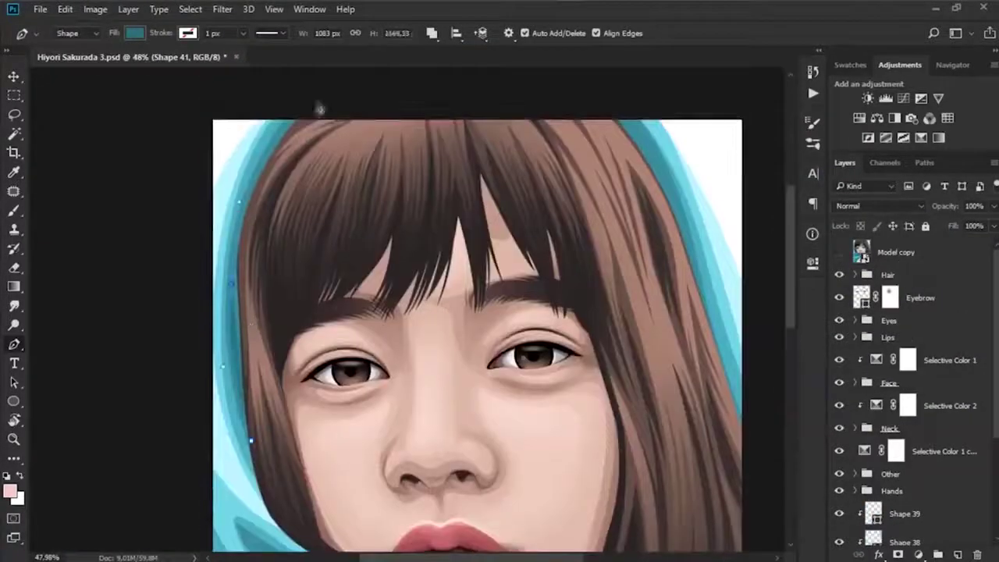
pyautogui.moveTo(317, 101); pyautogui.dragTo(357, 94)
pyautogui.click(625, 112)
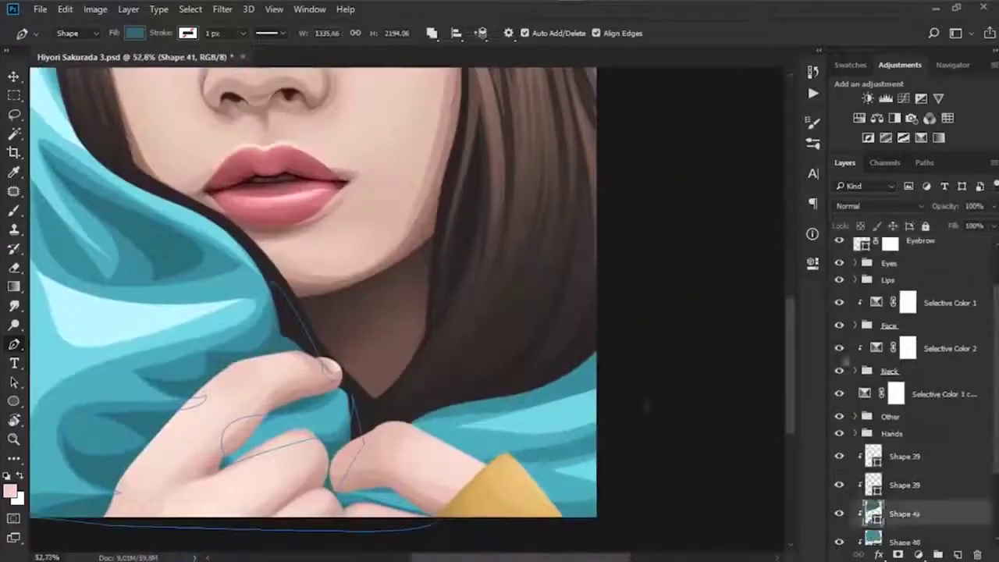
# - Add Shape 41 shadows to the right scarf folds, beside the yellow sleeve and under the right thumb, and save
pyautogui.click(623, 324)
pyautogui.click(839, 252)
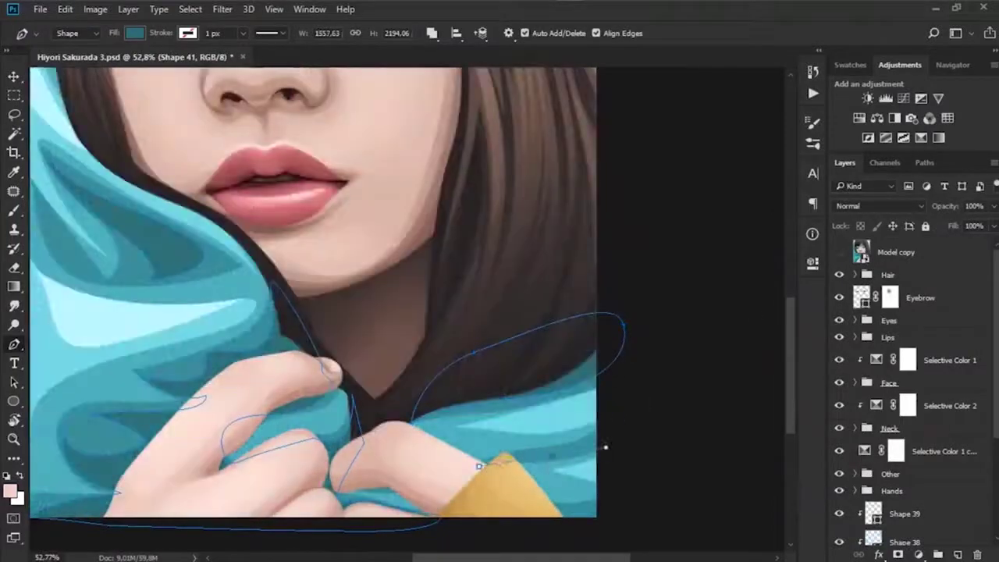
pyautogui.moveTo(606, 446); pyautogui.dragTo(618, 408)
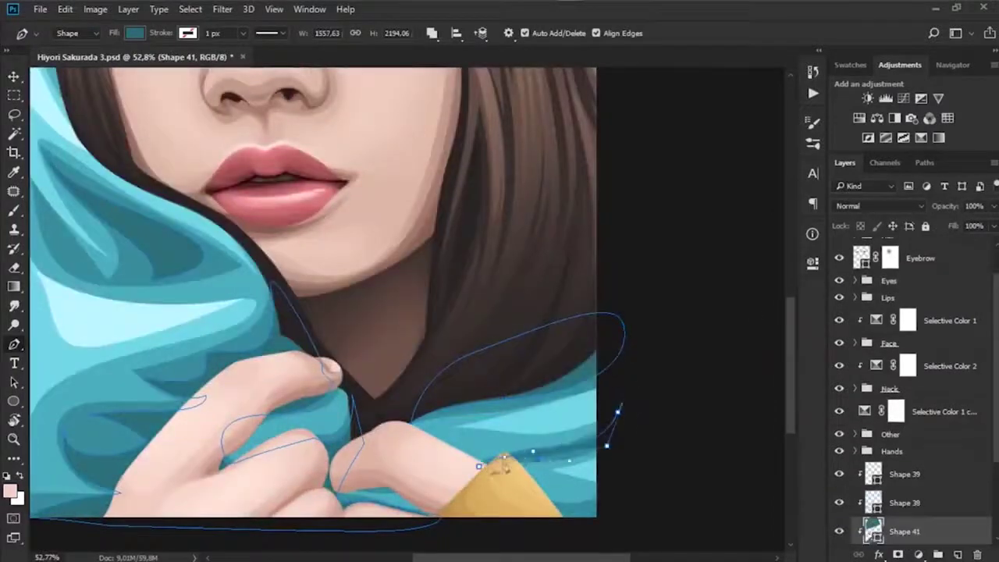
pyautogui.click(839, 253)
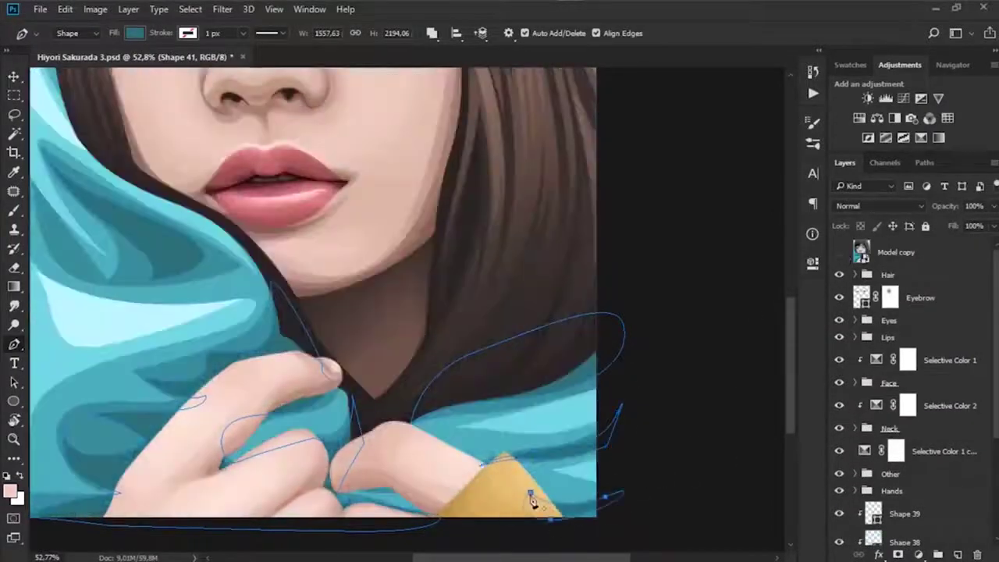
pyautogui.scroll(2, 414, 506)
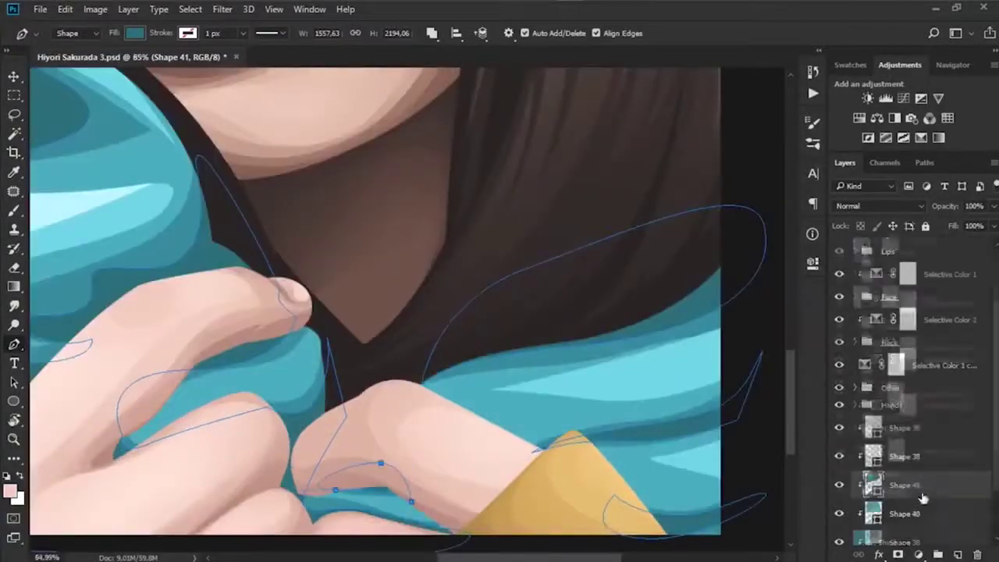
pyautogui.scroll(-4, 414, 506)
pyautogui.hotkey('ctrl', 's')
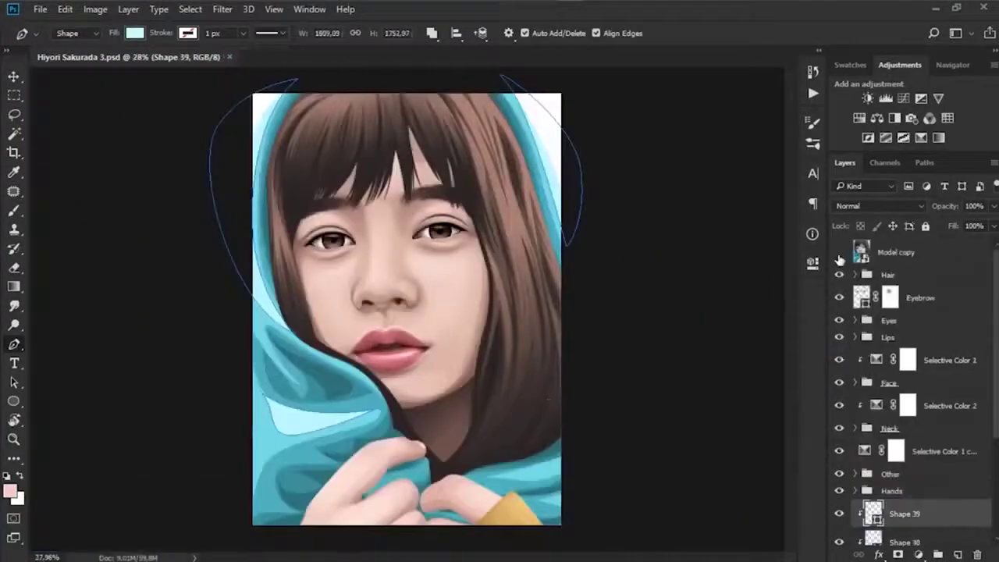
# - Draw a new clipped shape above Shape 41 for the deepest scarf shadow beneath the hair on the right side
pyautogui.click(840, 253)
pyautogui.click(840, 253)
pyautogui.click(904, 514)
pyautogui.click(432, 33)
pyautogui.scroll(6, 609, 475)
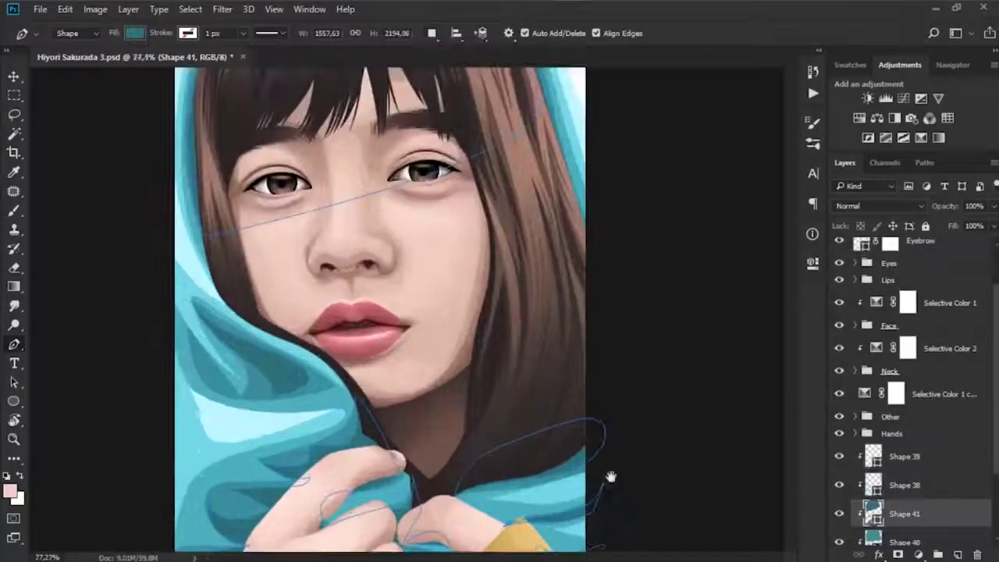
pyautogui.scroll(3, 859, 312)
pyautogui.click(840, 252)
pyautogui.click(840, 252)
pyautogui.moveTo(567, 358); pyautogui.dragTo(464, 362)
pyautogui.click(679, 281)
pyautogui.click(696, 306)
# - Fill the new deepest shadow shape with a darker teal than Shape 41
pyautogui.doubleClick(873, 427)
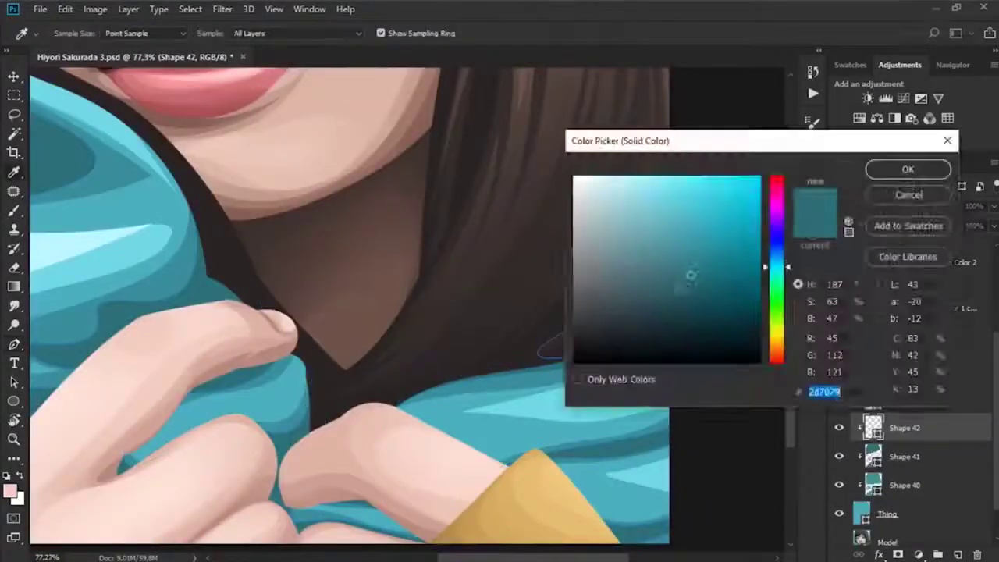
pyautogui.moveTo(669, 139); pyautogui.dragTo(719, 9)
pyautogui.click(742, 167)
pyautogui.click(954, 36)
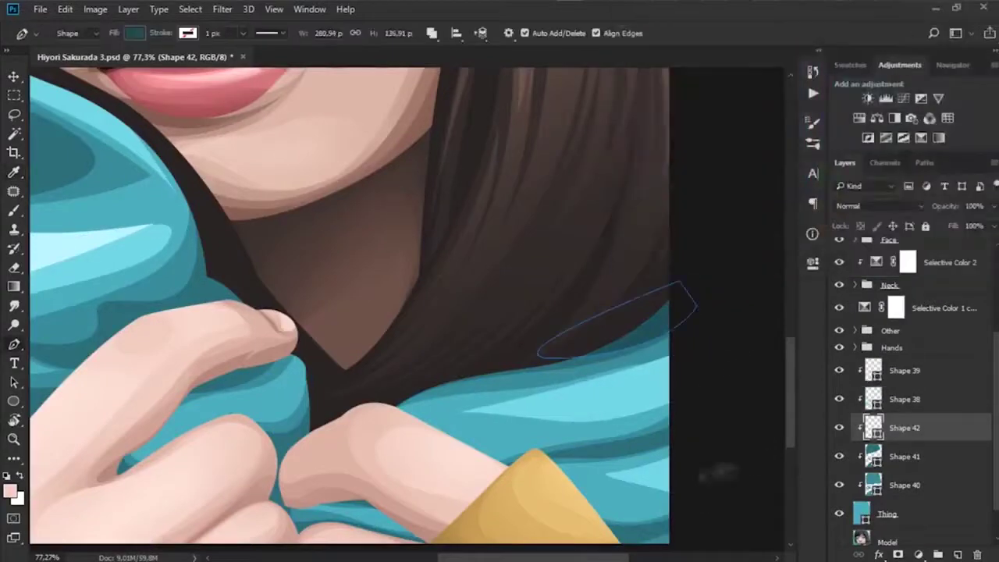
# - Add deepest-shadow patches to Shape 42 in the right scarf fold and at the lower-right corner beside the sleeve
pyautogui.scroll(3, 898, 351)
pyautogui.click(840, 252)
pyautogui.click(840, 252)
pyautogui.click(681, 418)
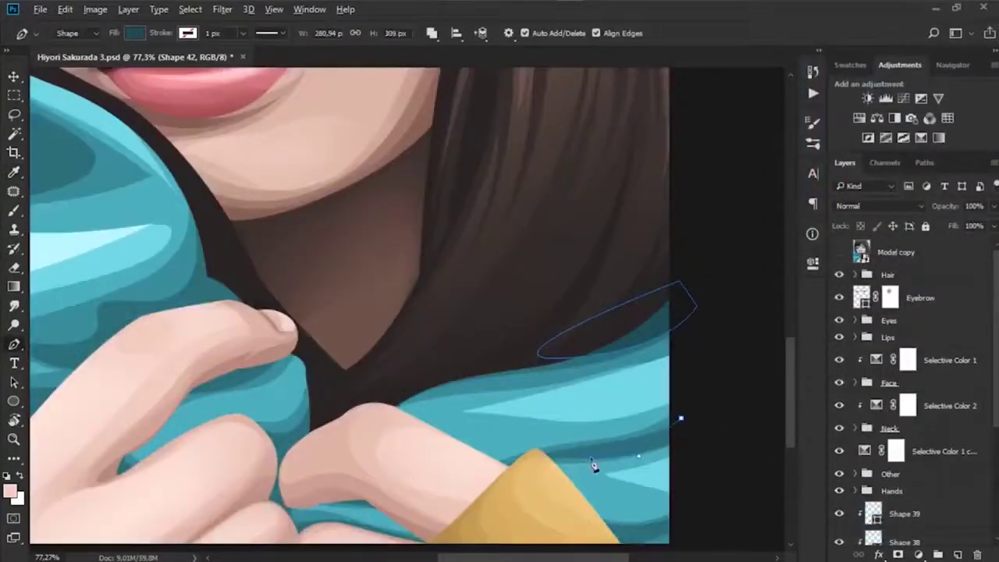
pyautogui.scroll(-5, 684, 424)
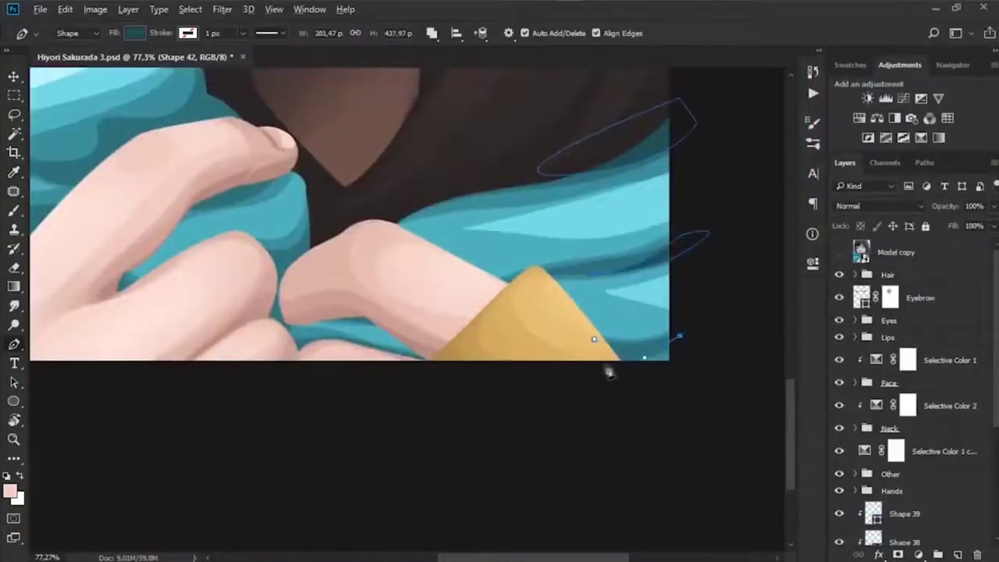
pyautogui.scroll(3, 415, 328)
# - Trace the deepest shadow in the gap between the two hands within Shape 42, checking it against the reference photo
pyautogui.scroll(2, 414, 328)
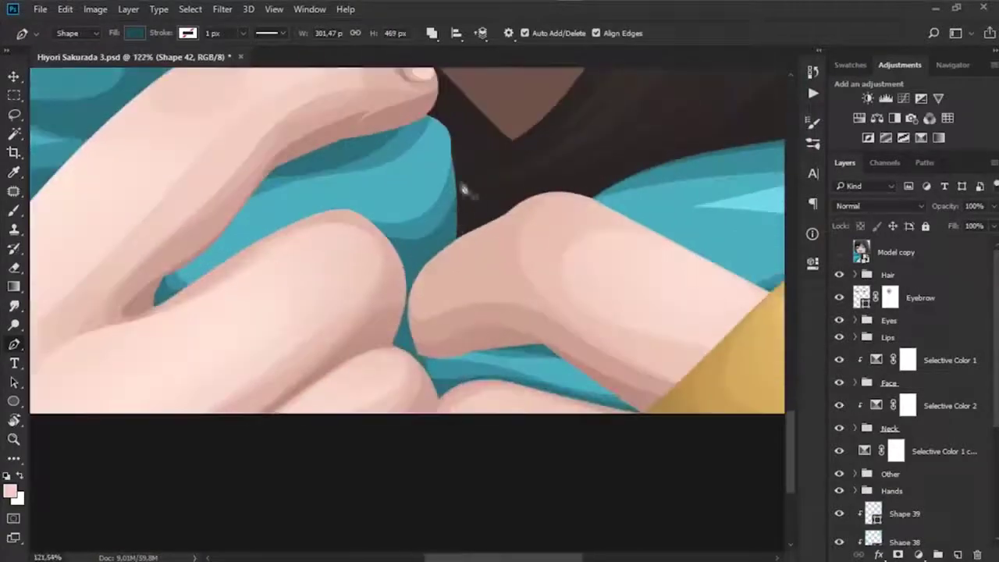
pyautogui.moveTo(377, 367); pyautogui.dragTo(388, 381)
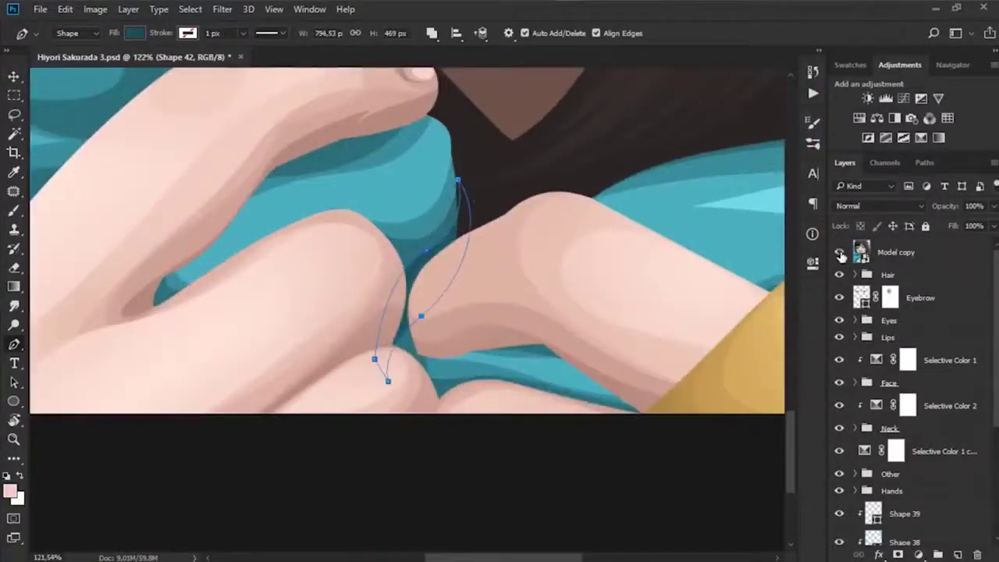
pyautogui.click(840, 252)
pyautogui.click(840, 252)
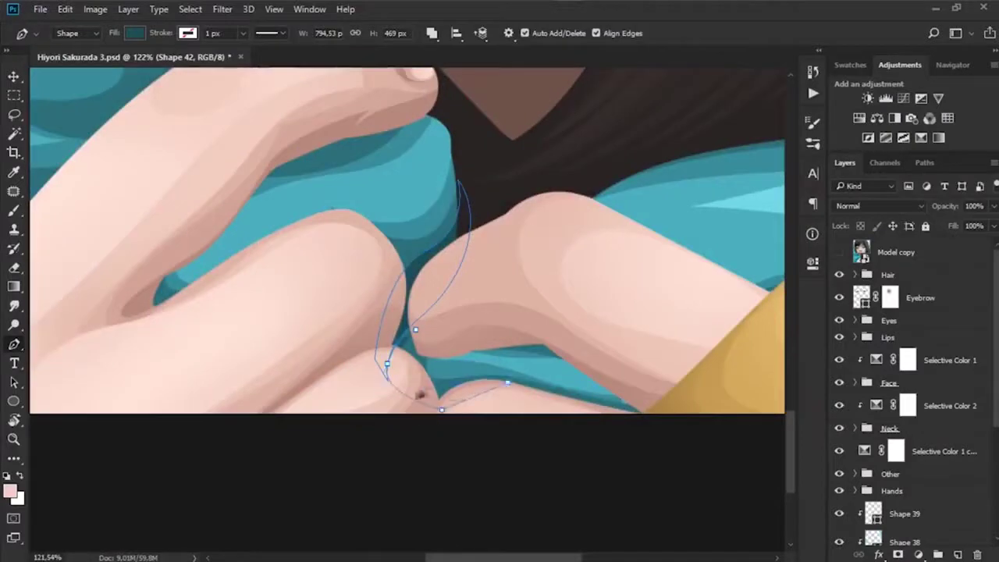
# - Refine the Shape 40 shadow edge in the scarf gap beneath the right-hand fingers
pyautogui.keyDown('ctrl'); pyautogui.click(608, 404); pyautogui.keyUp('ctrl')
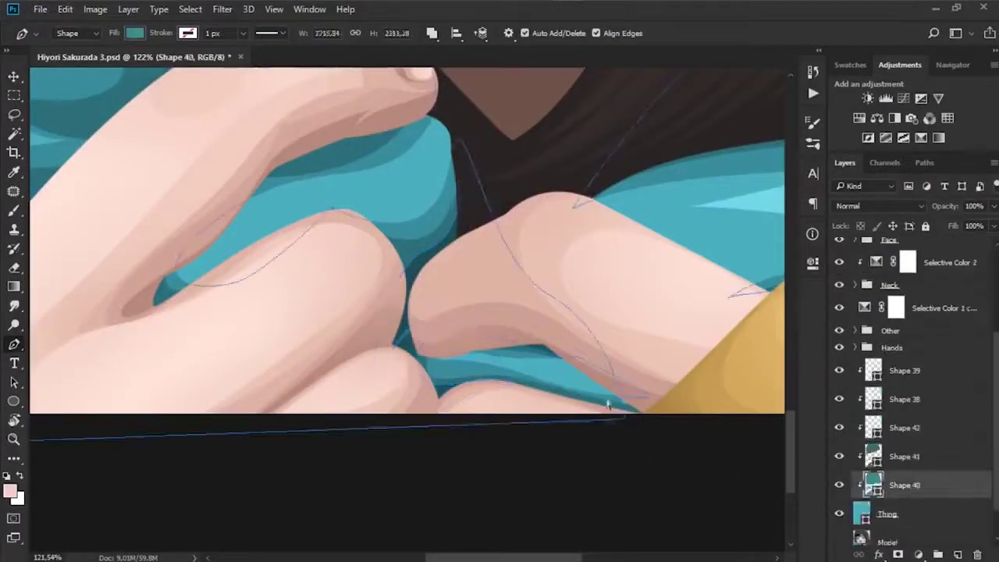
pyautogui.scroll(-1, 932, 478)
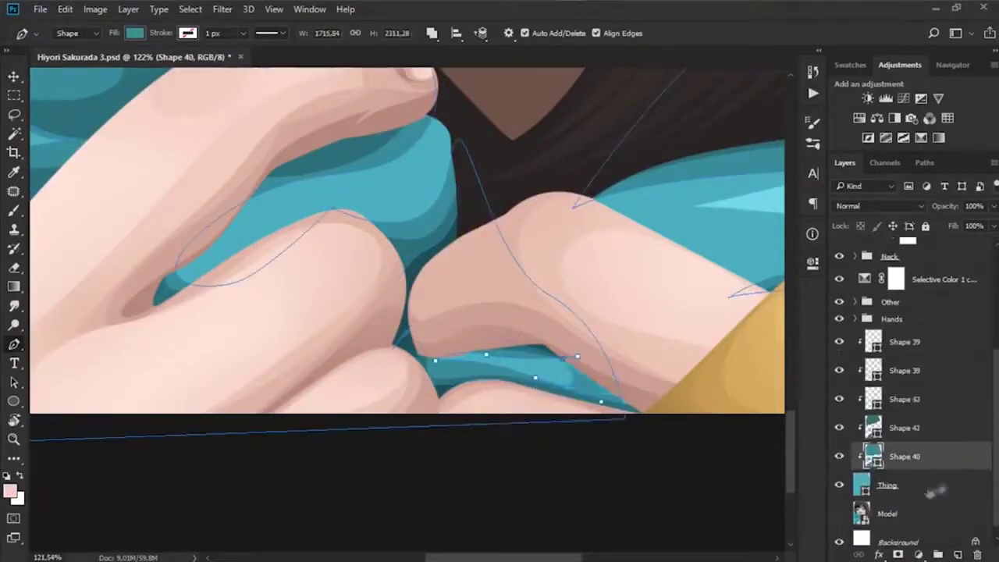
pyautogui.click(905, 427)
pyautogui.scroll(-4, 568, 363)
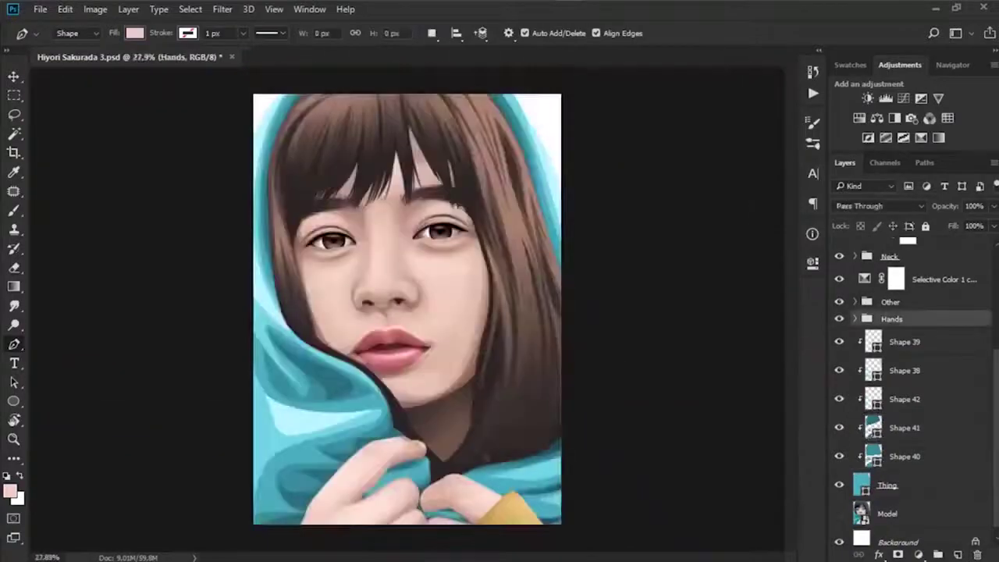
# - Add a deepest-shadow patch to Shape 42 under the raised index finger, checking it against the reference photo
pyautogui.scroll(3, 580, 346)
pyautogui.hotkey('alt', ']')
pyautogui.scroll(3, 841, 266)
pyautogui.click(839, 252)
pyautogui.click(839, 253)
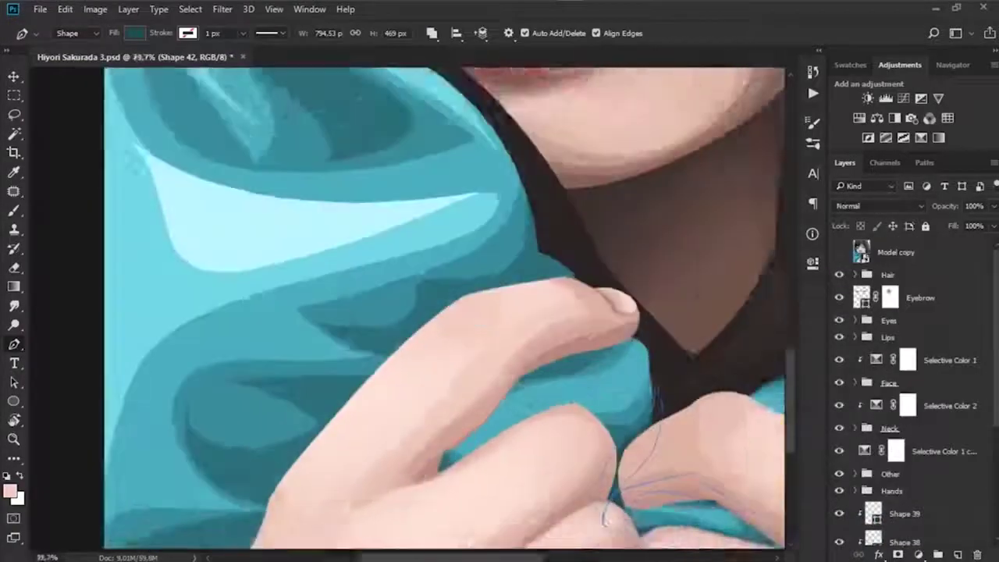
pyautogui.scroll(3, 506, 372)
pyautogui.click(839, 252)
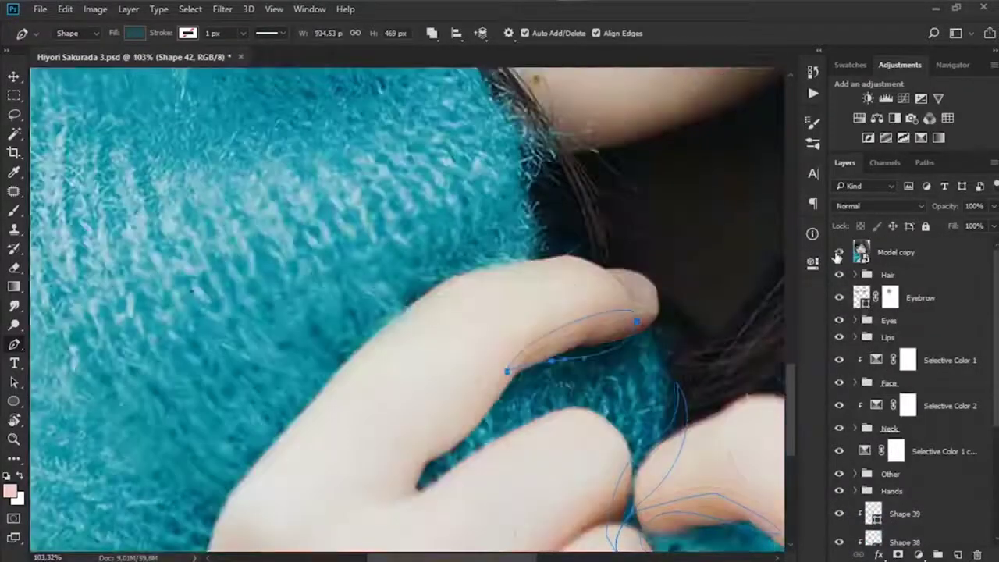
# - Trace the deepest shadow in Shape 42 along the scarf folds directly above the raised index finger
pyautogui.click(839, 252)
pyautogui.click(422, 271)
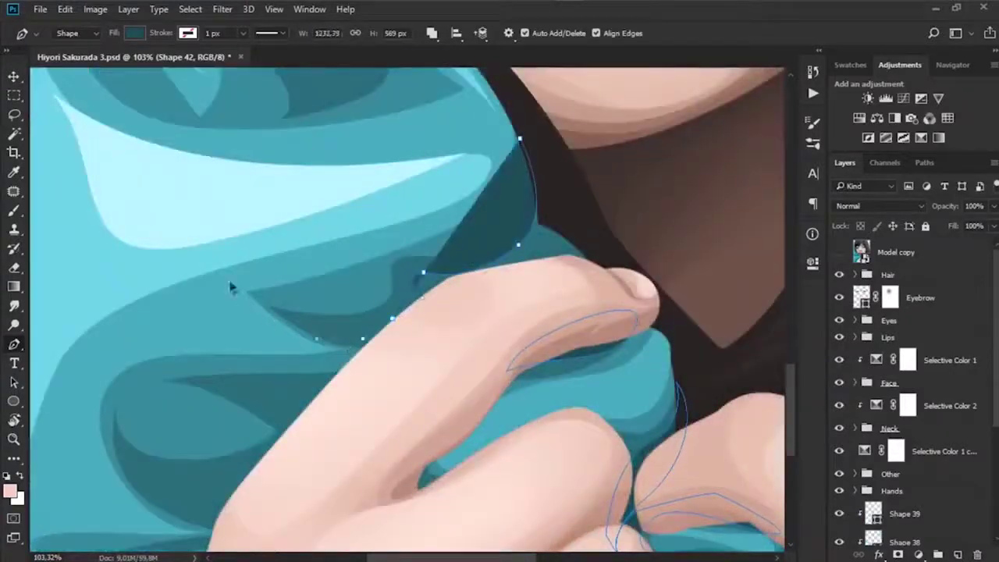
pyautogui.moveTo(379, 346); pyautogui.dragTo(631, 260)
# - Add deepest-shadow patches to Shape 42 in the lower-left scarf folds beside the hand
pyautogui.moveTo(343, 392); pyautogui.dragTo(461, 275)
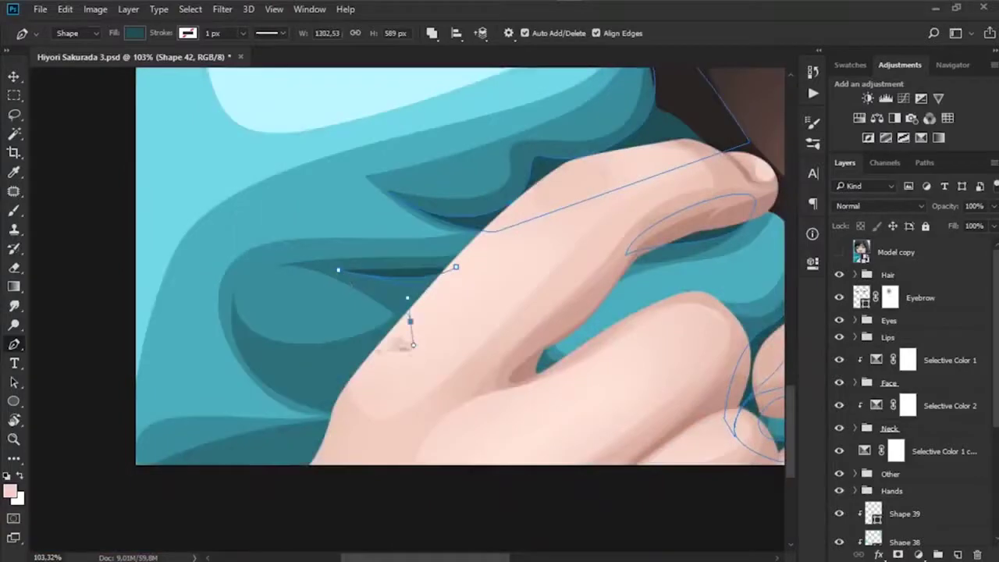
pyautogui.moveTo(365, 383); pyautogui.dragTo(305, 385)
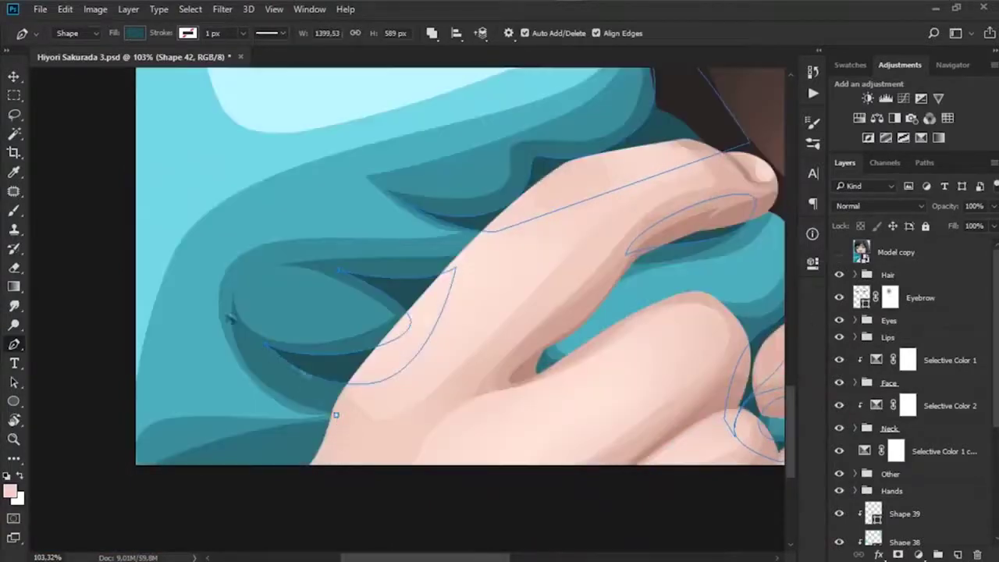
pyautogui.moveTo(335, 414); pyautogui.dragTo(328, 438)
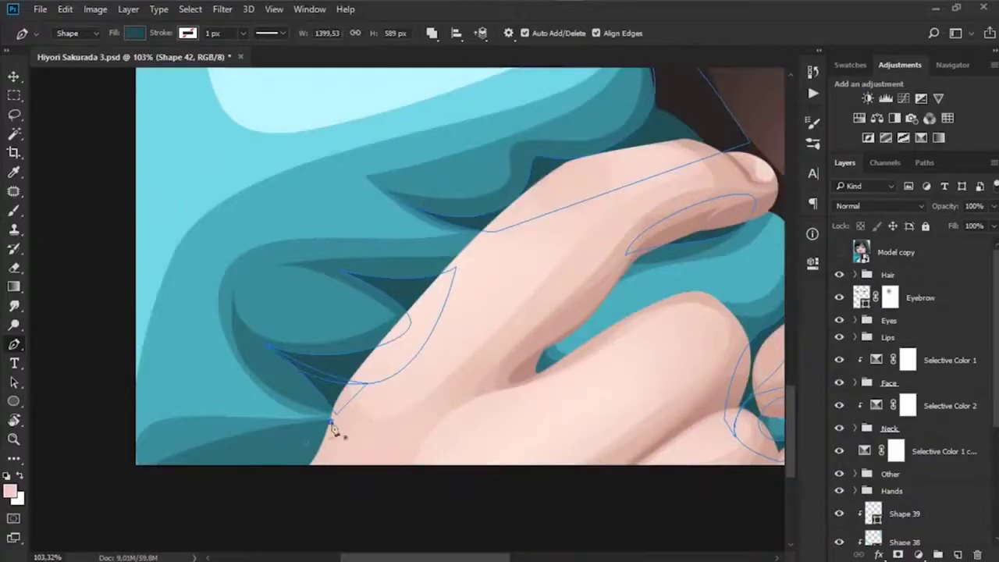
pyautogui.moveTo(227, 470); pyautogui.dragTo(312, 491)
pyautogui.click(890, 383)
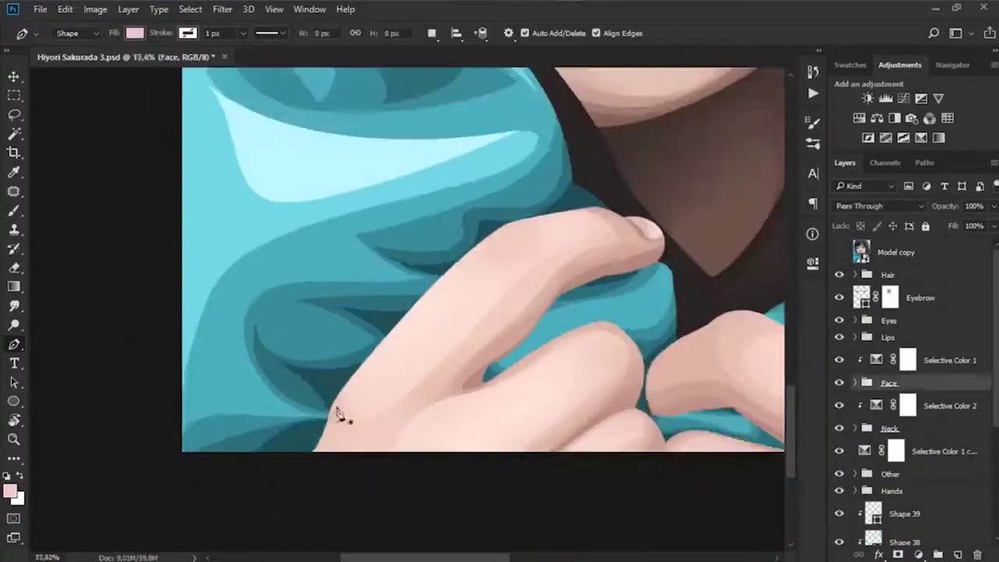
# - Reshape the Shape 40 shadow edges around the right scarf fold between the hair and the yellow sleeve
pyautogui.scroll(-2, 916, 484)
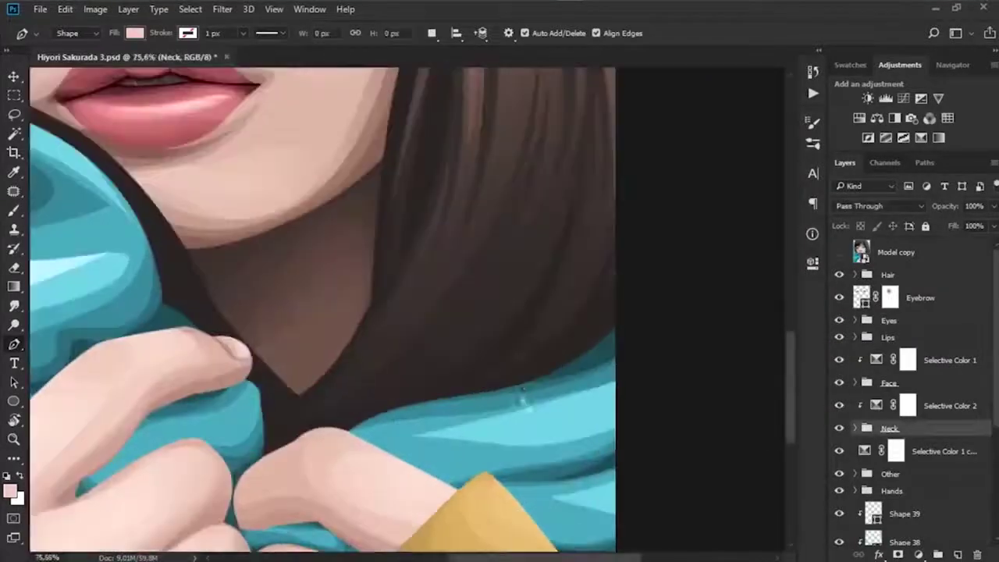
pyautogui.scroll(-3, 913, 490)
pyautogui.click(909, 486)
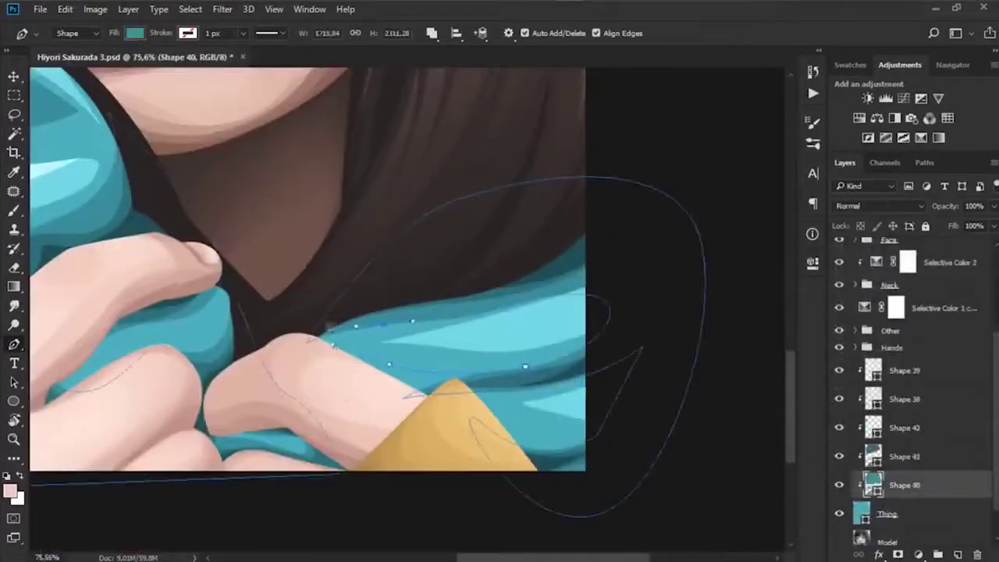
pyautogui.moveTo(369, 406); pyautogui.dragTo(419, 420)
pyautogui.moveTo(530, 399); pyautogui.dragTo(577, 396)
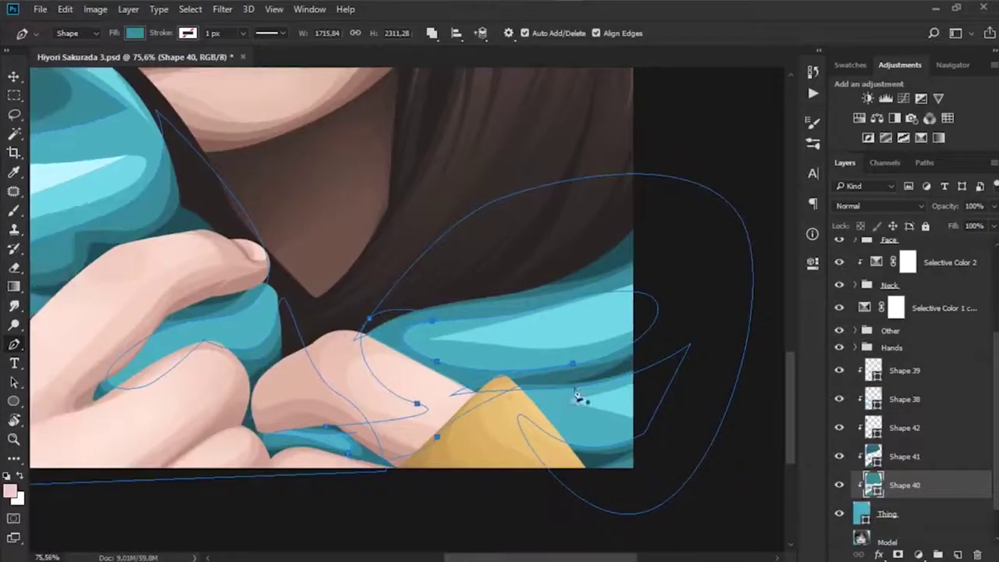
pyautogui.click(892, 348)
# - Adjust the Shape 40 curve on the scarf patch between the raised index finger and the finger below
pyautogui.hotkey('ctrl', '0')
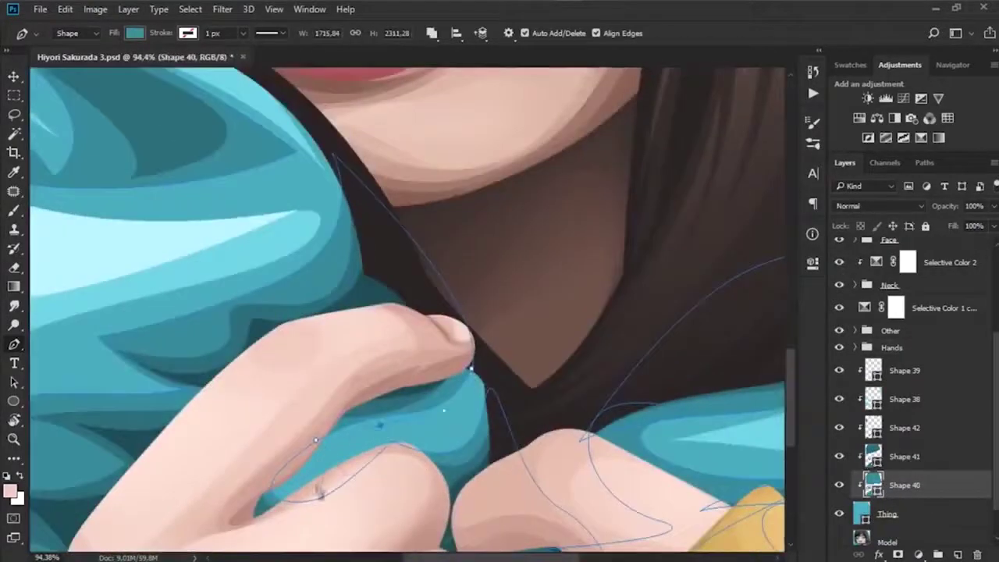
pyautogui.moveTo(315, 441); pyautogui.dragTo(411, 444)
pyautogui.moveTo(333, 466); pyautogui.dragTo(399, 451)
pyautogui.click(473, 373)
pyautogui.hotkey('ctrl', '0')
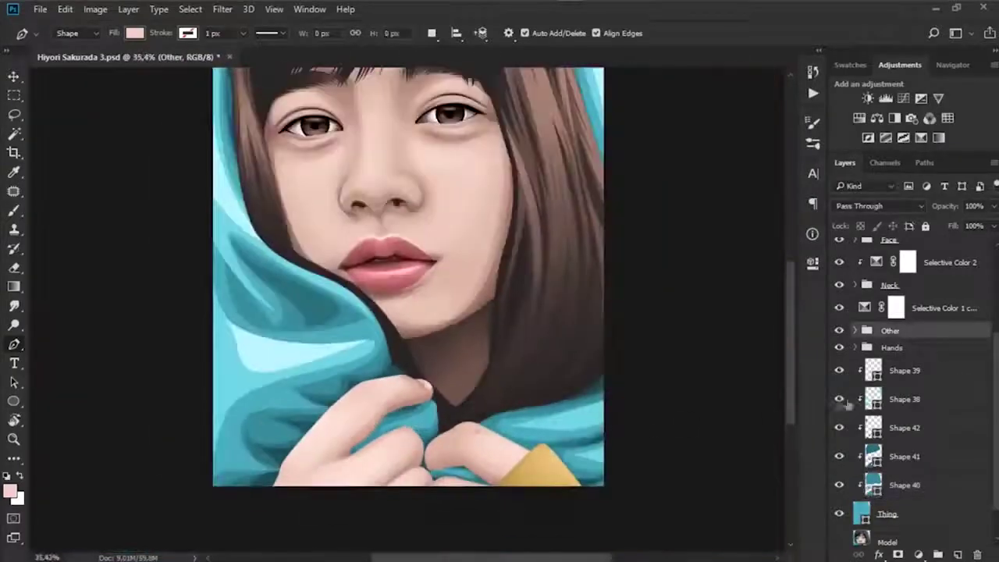
# - Save the file with masks on the scarf shape layers, and soften Shape 39's highlight edges on its mask with a 40% black brush
pyautogui.hotkey('ctrl', 's')
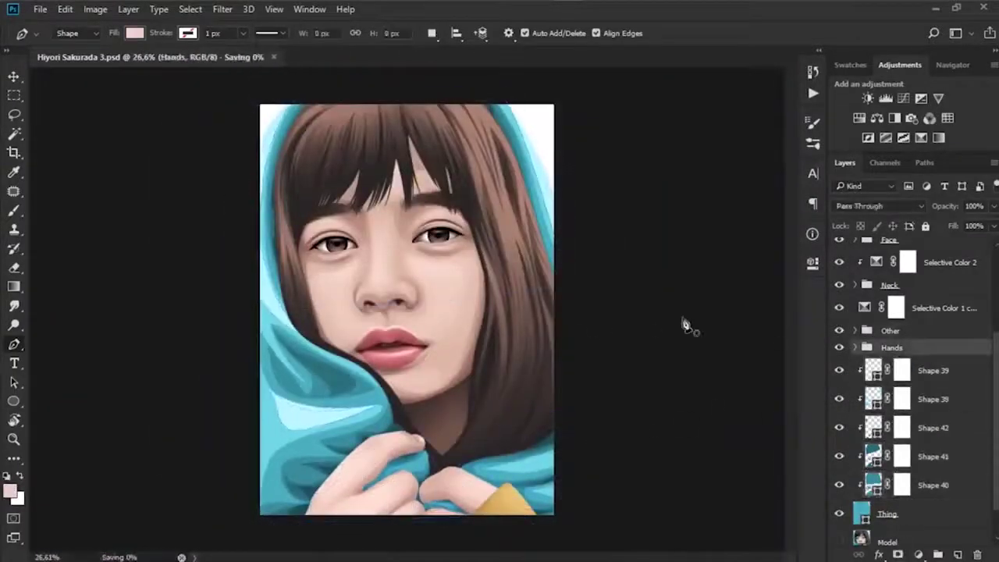
pyautogui.click(901, 370)
pyautogui.press('b')
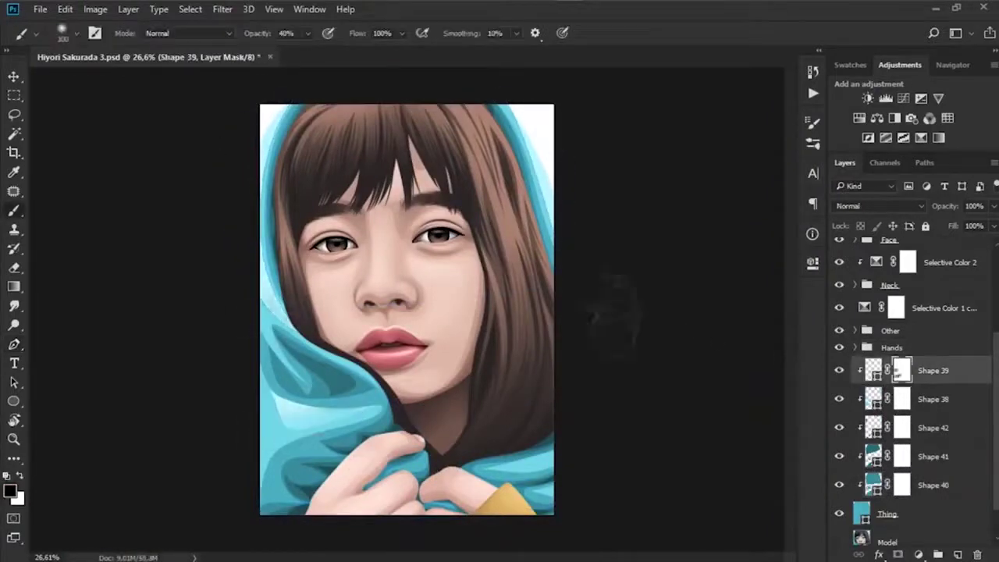
pyautogui.hotkey('ctrl', '-')
# - Soften Shape 38's light scarf areas by brushing black at 40% opacity on its layer mask
pyautogui.hotkey('alt', '[')
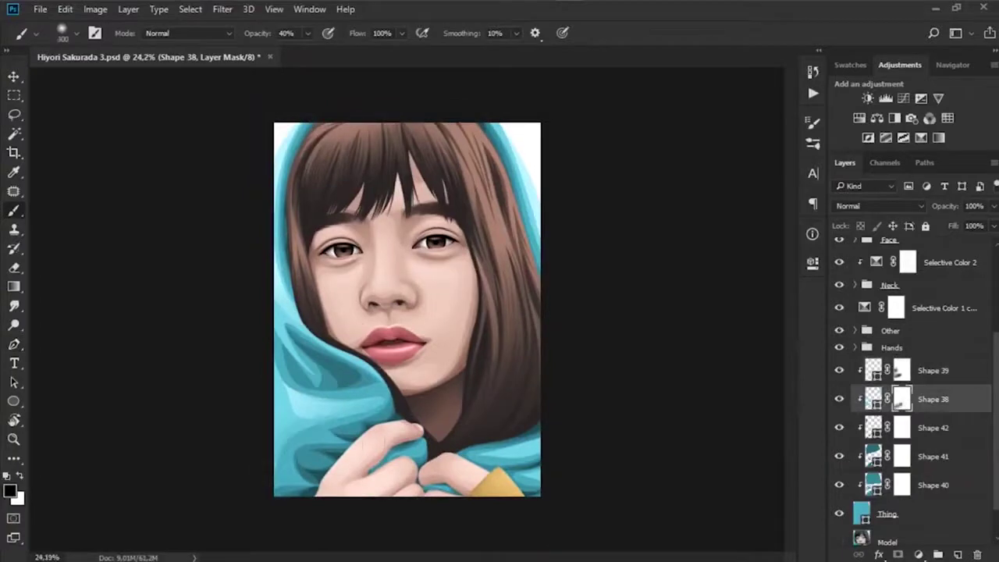
pyautogui.hotkey('ctrl', ']')
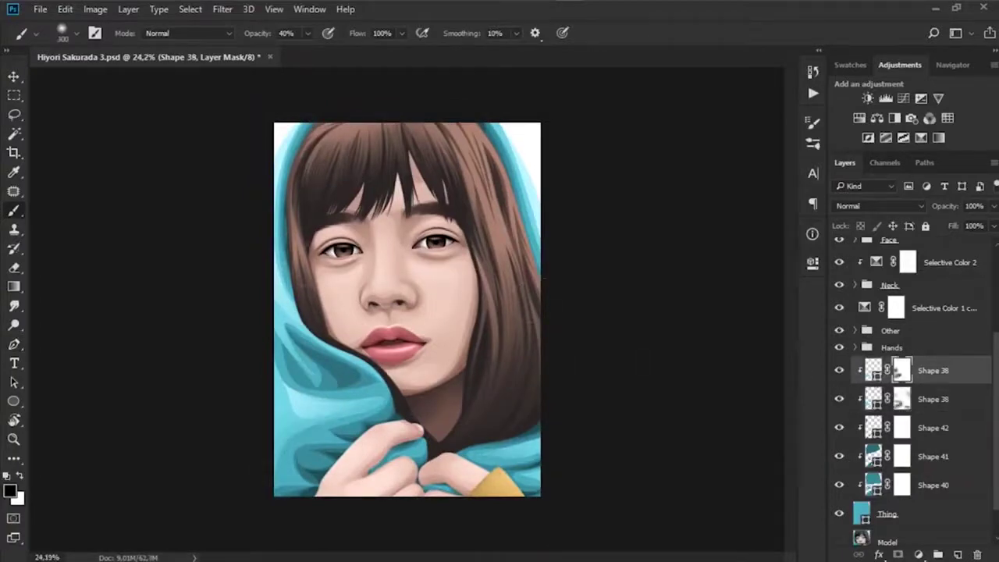
pyautogui.scroll(2, 451, 303)
# - Blend the deepest scarf shadows by painting on Shape 42's mask with a size 200 black brush
pyautogui.hotkey('alt', '[')
pyautogui.hotkey('alt', '[')
pyautogui.scroll(1, 347, 469)
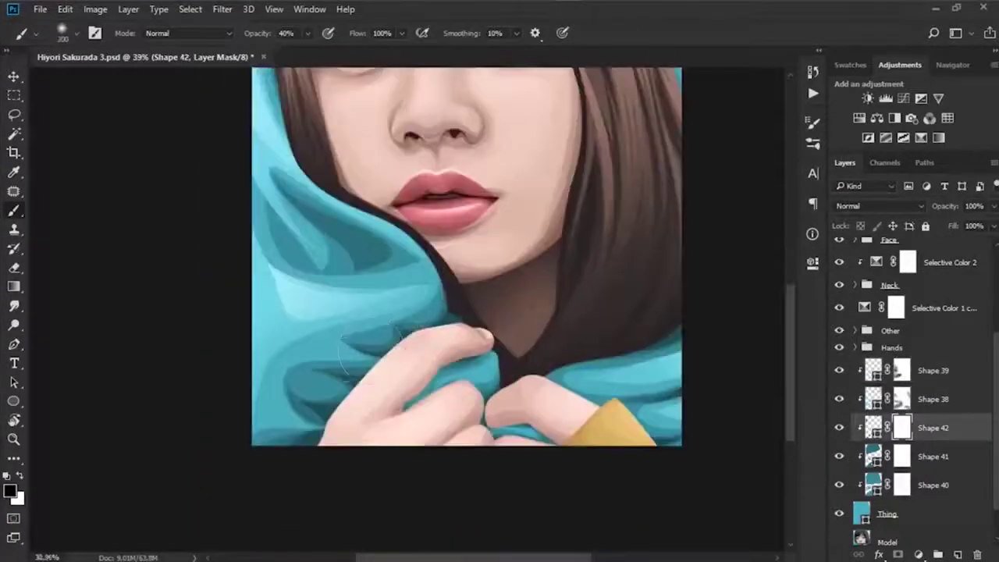
pyautogui.moveTo(543, 416); pyautogui.dragTo(364, 403)
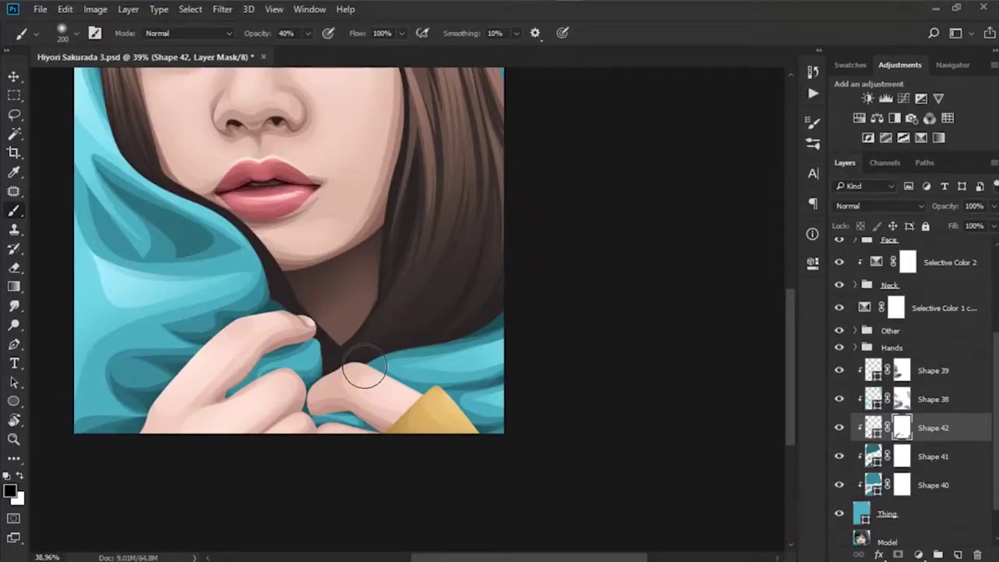
pyautogui.scroll(-3, 364, 372)
pyautogui.scroll(5, 364, 371)
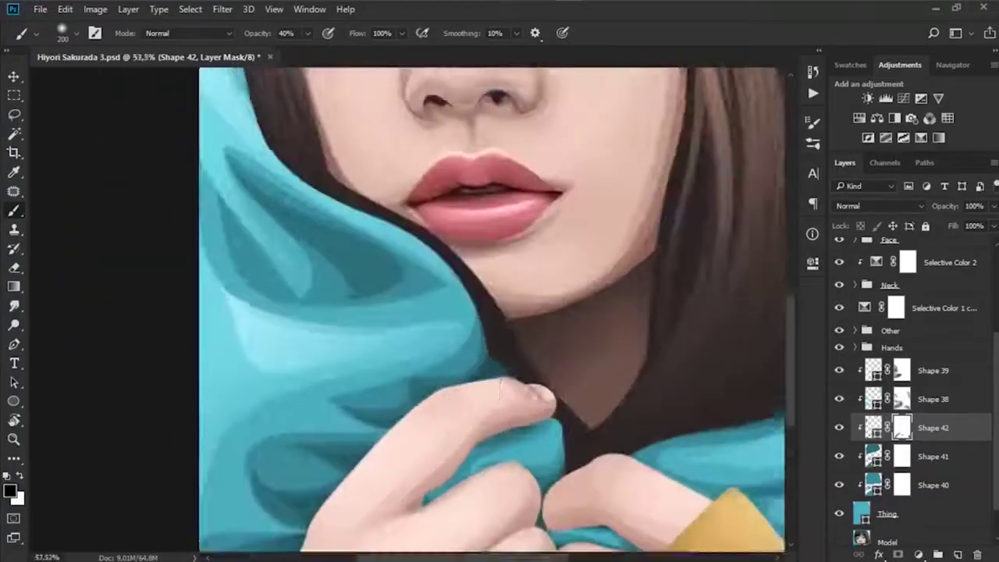
# - Soften the dark fold shadows on the left of the scarf by painting on Shape 41's mask
pyautogui.scroll(2, 398, 328)
pyautogui.hotkey('alt', '[')
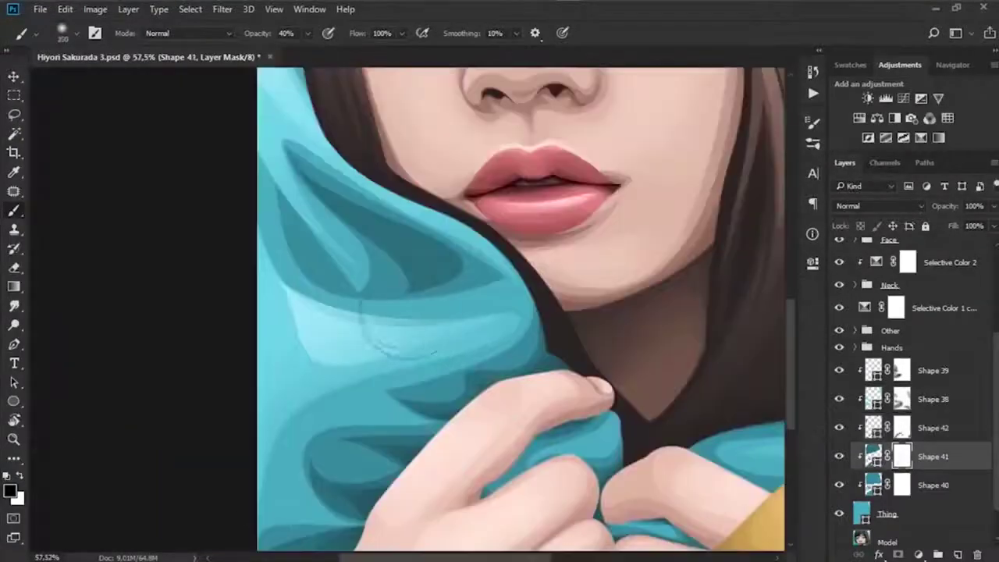
pyautogui.scroll(-4, 414, 320)
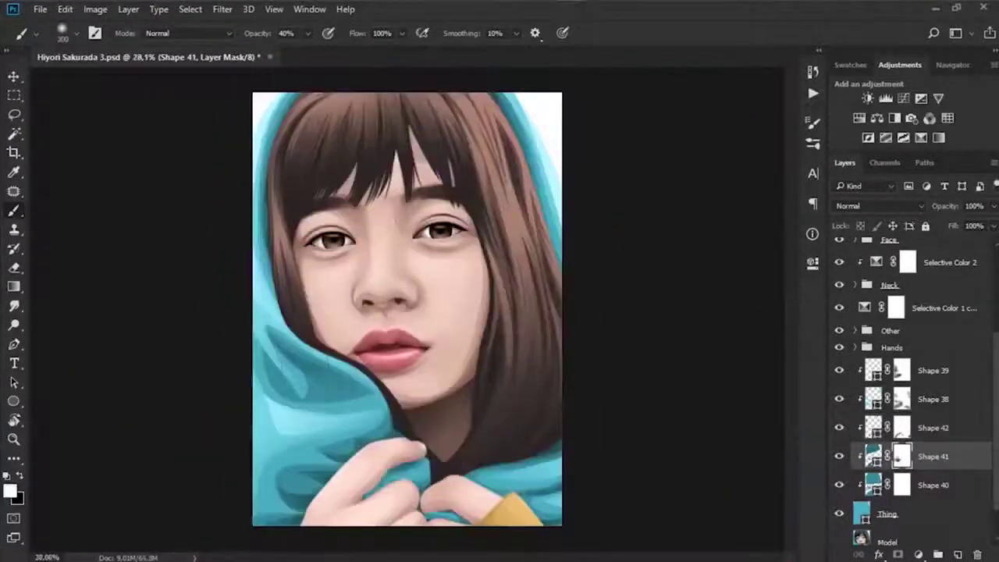
pyautogui.hotkey('alt', ']')
pyautogui.scroll(1, 473, 328)
pyautogui.hotkey('alt', '[')
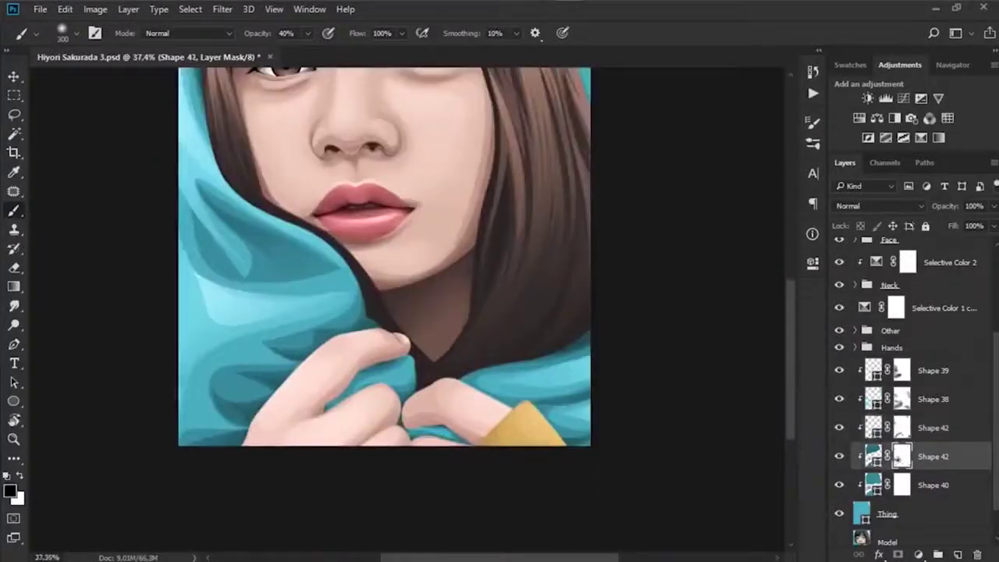
# - Blend the mid-tone scarf shadows on Shape 40's mask, touching up Shape 41's mask as well
pyautogui.hotkey('alt', '[')
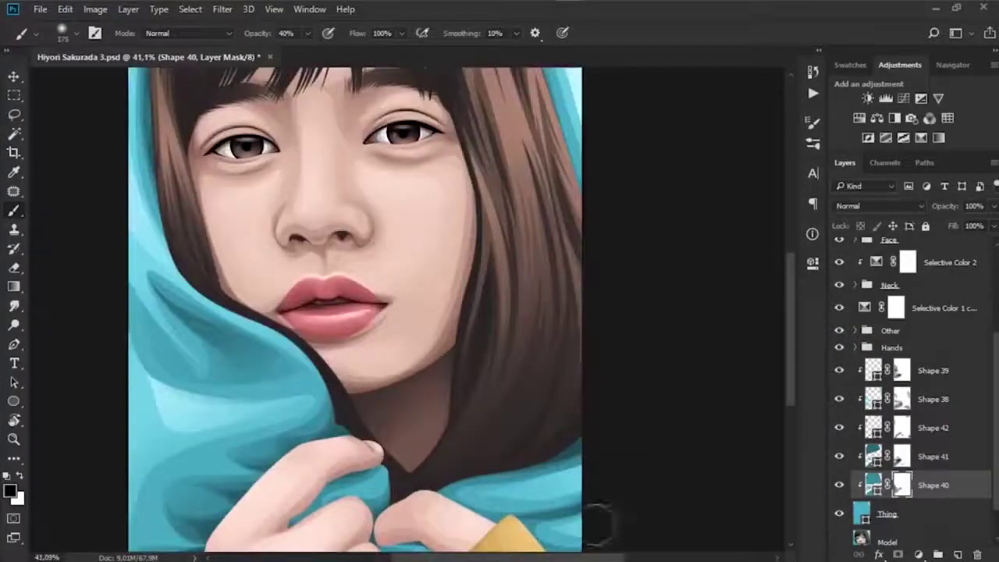
pyautogui.hotkey('alt', ']')
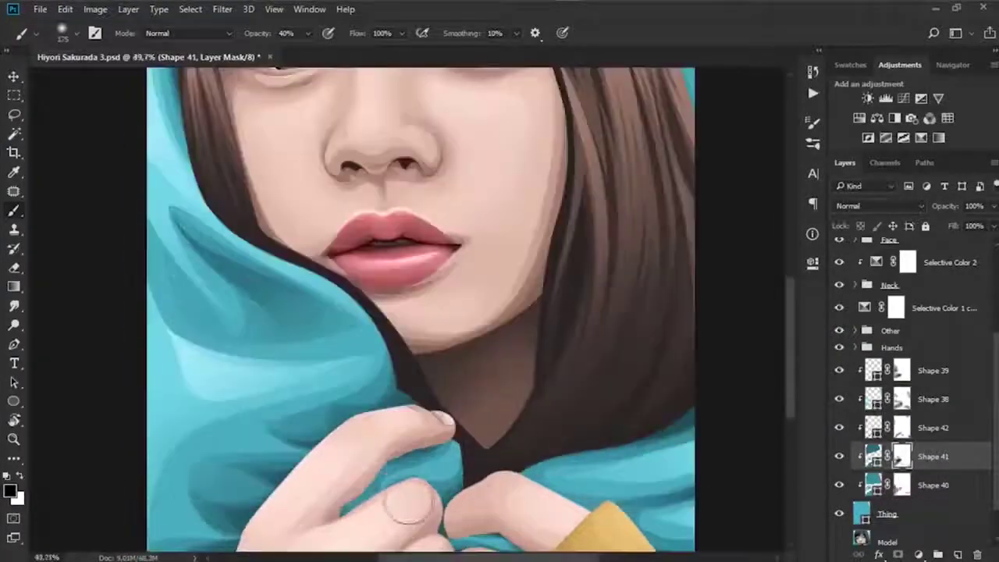
pyautogui.hotkey('alt', '[')
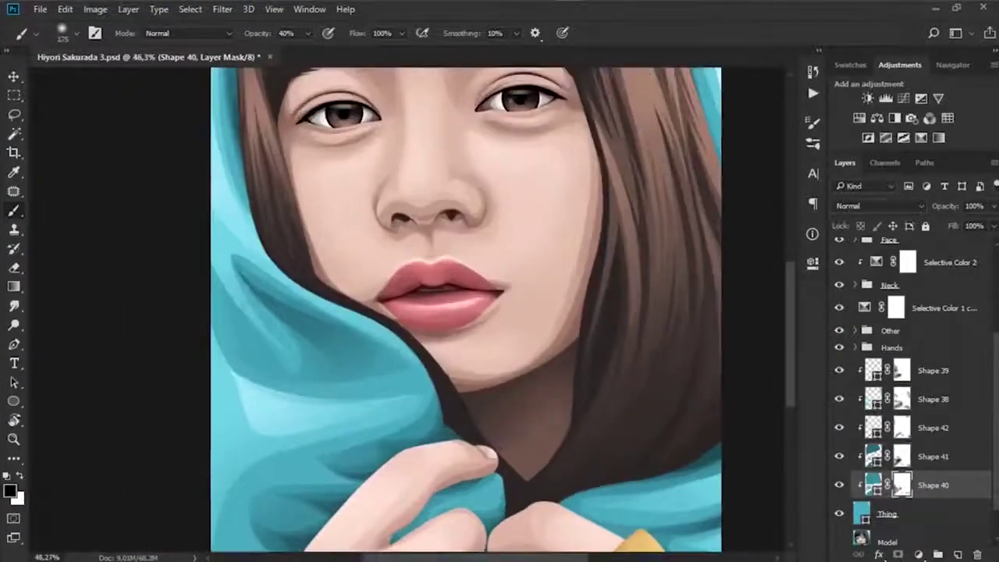
# - Touch up the masks of Shape 38 and Shape 39 to smooth the light transitions on the left scarf folds
pyautogui.hotkey('alt', ']')
pyautogui.hotkey('alt', ']')
pyautogui.hotkey('alt', ']')
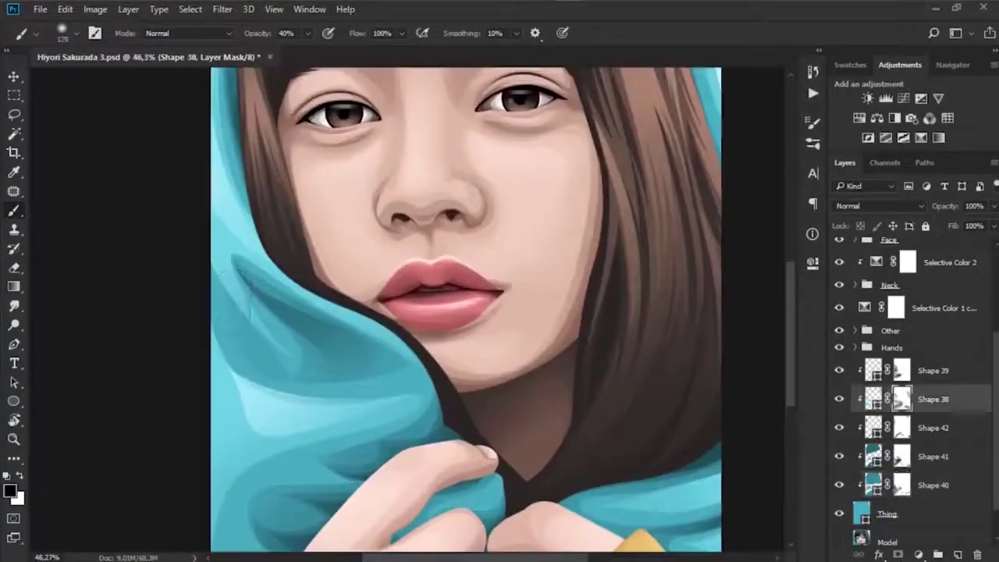
pyautogui.hotkey('alt', ']')
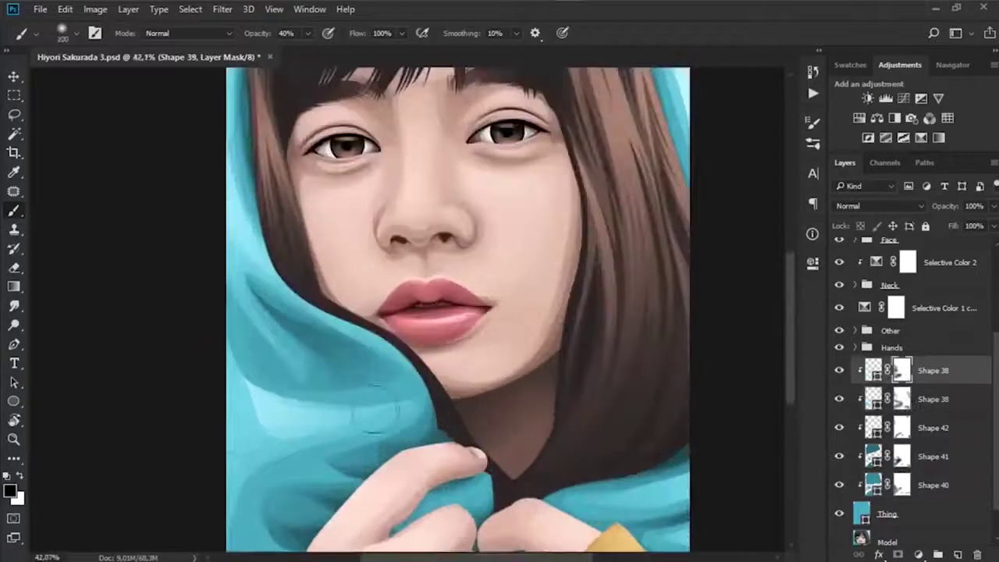
# - Refine the upper edge of the bright left scarf fold on the Shape 38 and Shape 39 paths
pyautogui.click(973, 396)
pyautogui.press('p')
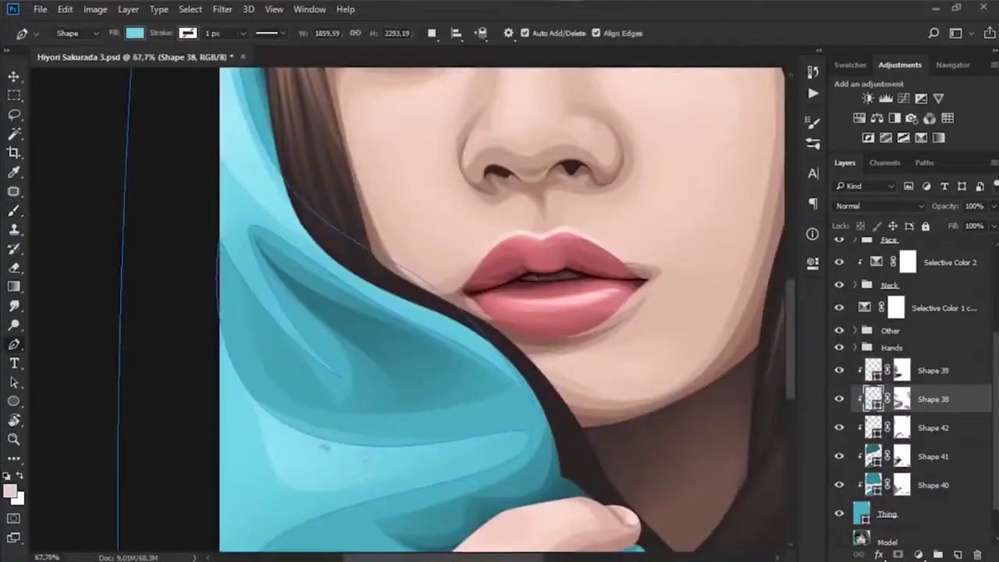
pyautogui.moveTo(313, 437); pyautogui.dragTo(295, 424)
pyautogui.click(901, 370)
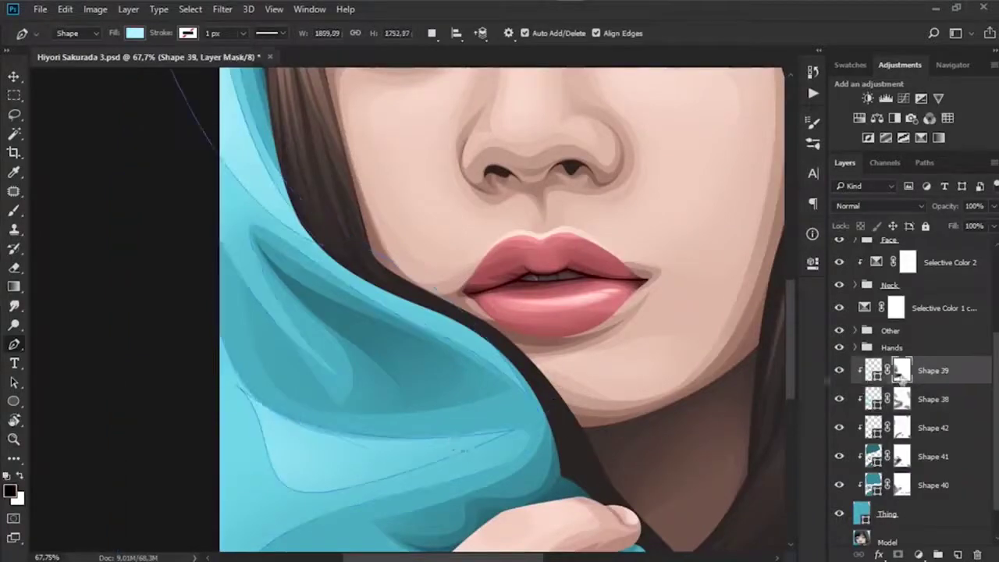
pyautogui.click(883, 336)
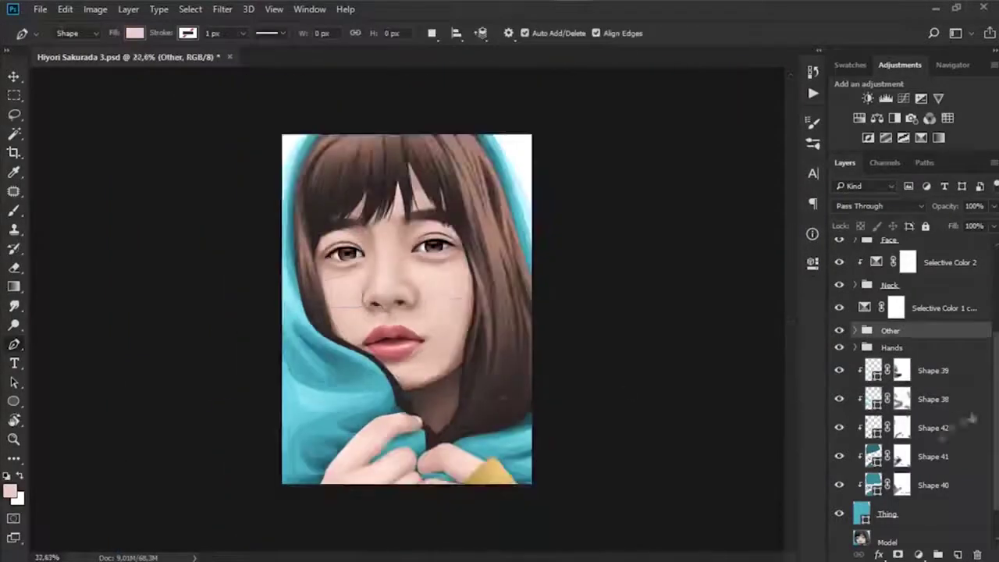
# - Group the scarf layers, name the group Thing, and save the file
pyautogui.hotkey('ctrl', 'g')
pyautogui.doubleClick(894, 476)
pyautogui.write('Thing')
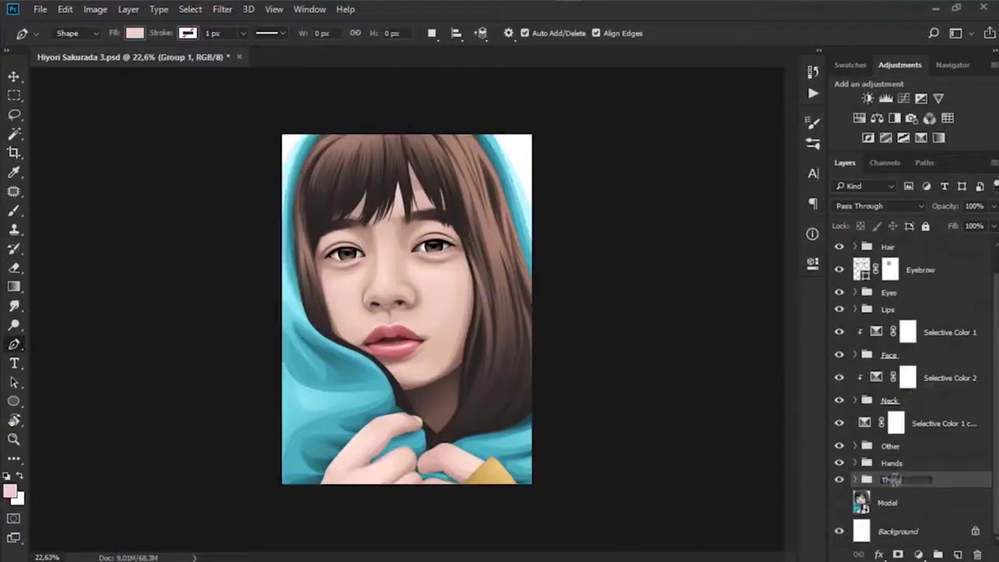
pyautogui.press('Return')
pyautogui.hotkey('ctrl', 's')
# - Compare the painted portrait with the reference photo by toggling the Model copy layer's visibility
pyautogui.keyDown('alt'); pyautogui.moveTo(888, 501); pyautogui.dragTo(890, 248); pyautogui.keyUp('alt')
pyautogui.click(840, 252)
pyautogui.click(840, 252)
pyautogui.click(840, 252)
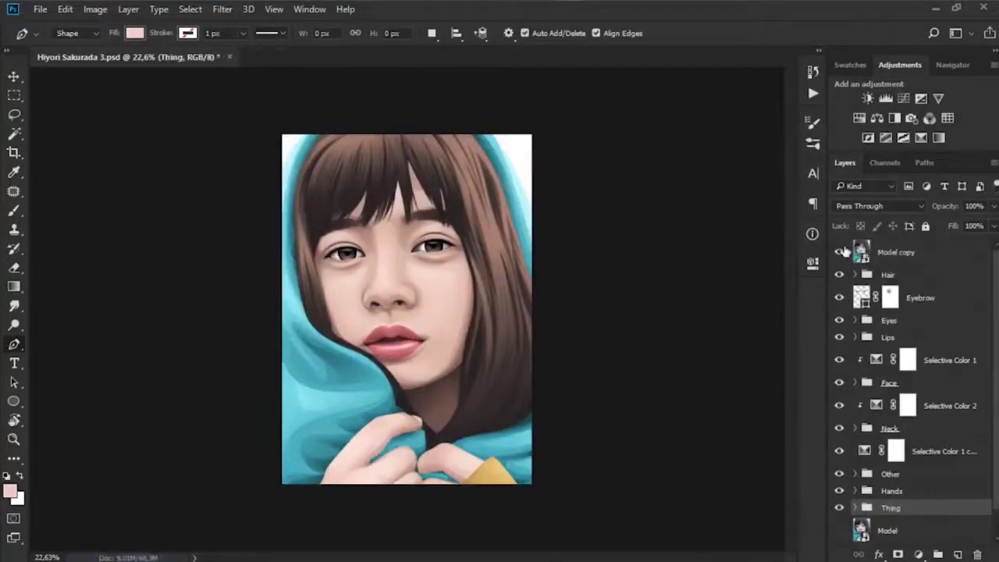
# - Check the finished scarf against the reference photo by repeatedly showing and hiding the Model copy layer, ending with it hidden
pyautogui.click(840, 252)
pyautogui.click(840, 252)
pyautogui.click(840, 253)
pyautogui.click(840, 252)
pyautogui.click(840, 251)
pyautogui.click(840, 251)
pyautogui.click(841, 251)
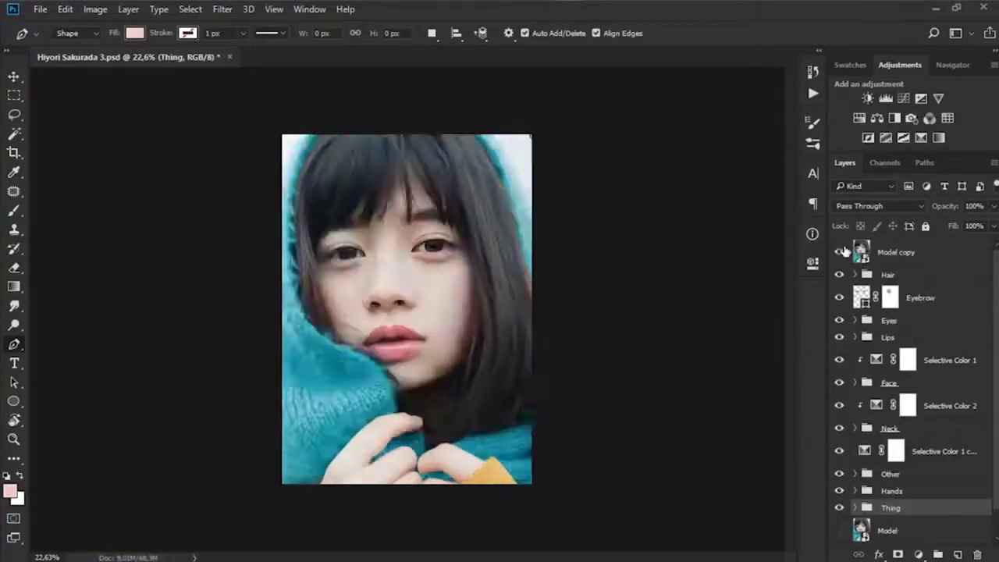
pyautogui.click(841, 252)
pyautogui.click(840, 251)
pyautogui.click(841, 251)
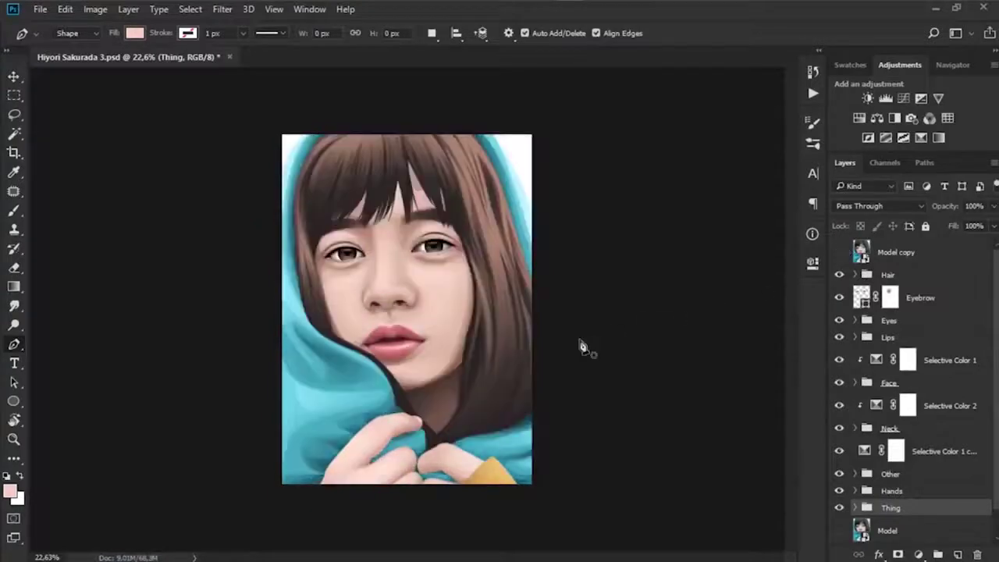
pyautogui.scroll(2, 583, 347)
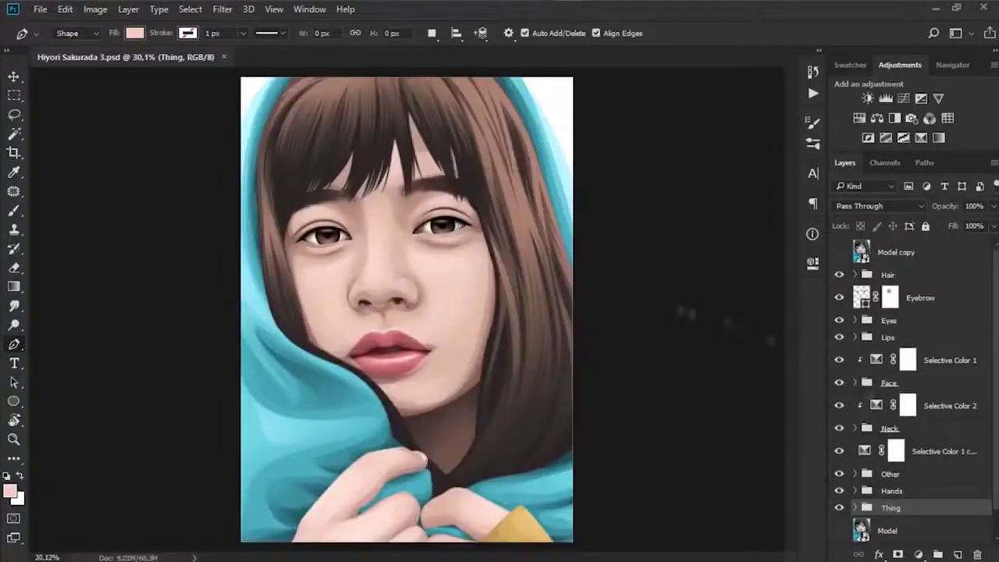
# - Group all layers above the Background and name the group Model
pyautogui.scroll(-1, 898, 500)
pyautogui.scroll(1, 914, 252)
pyautogui.hotkey('ctrl', 'alt', 'a')
pyautogui.hotkey('ctrl', 'g')
pyautogui.click(897, 247)
pyautogui.write('Mo')
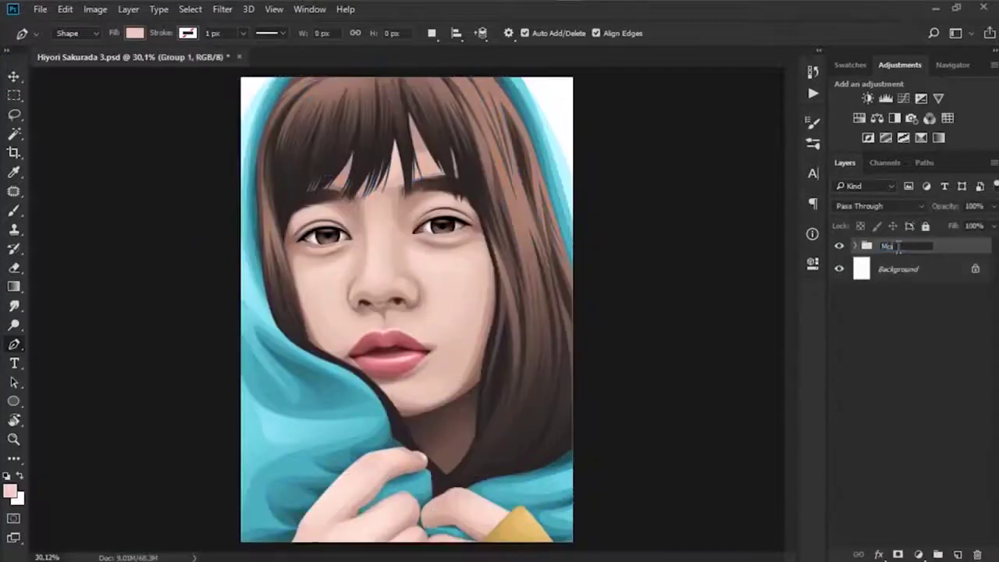
pyautogui.write('del')
pyautogui.press('Return')
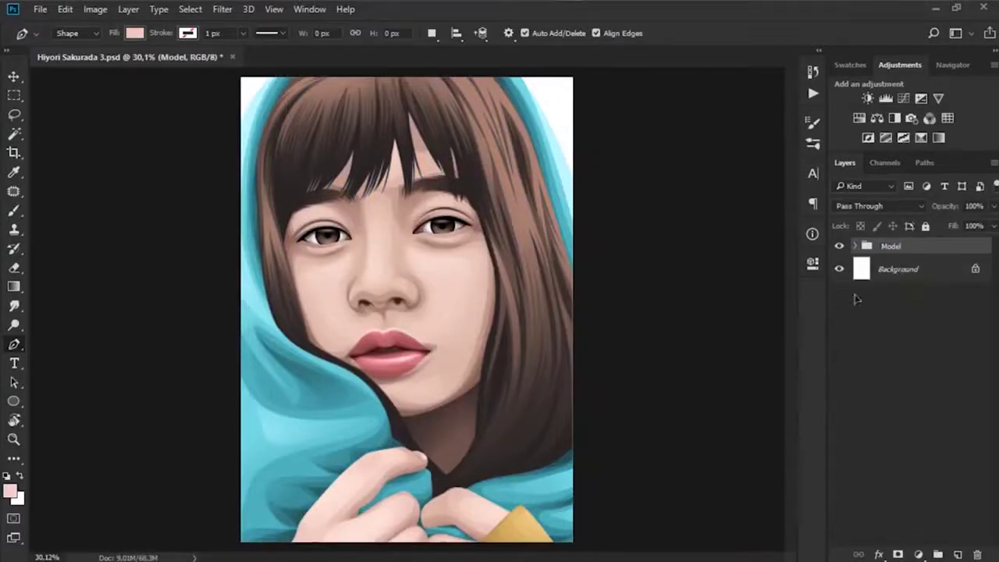
# - Stamp the visible artwork onto a new layer and apply a Lens Blur with a radius of 25
pyautogui.hotkey('ctrl', 'shift', 'alt', 'e')
pyautogui.click(223, 9)
pyautogui.moveTo(223, 165)
pyautogui.click(454, 241)
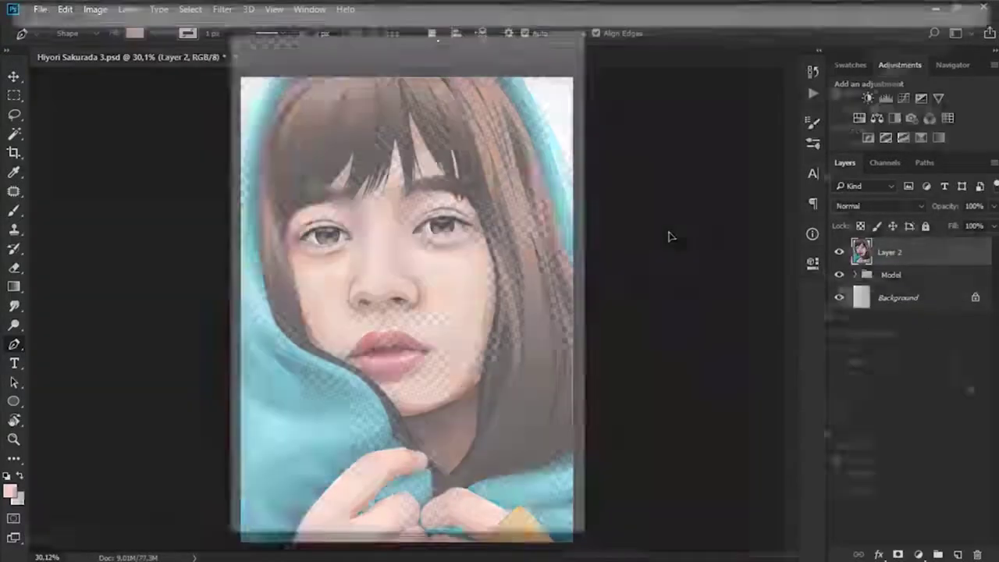
pyautogui.press('Up')
pyautogui.press('Up')
pyautogui.press('Up')
pyautogui.press('Up')
pyautogui.press('Up')
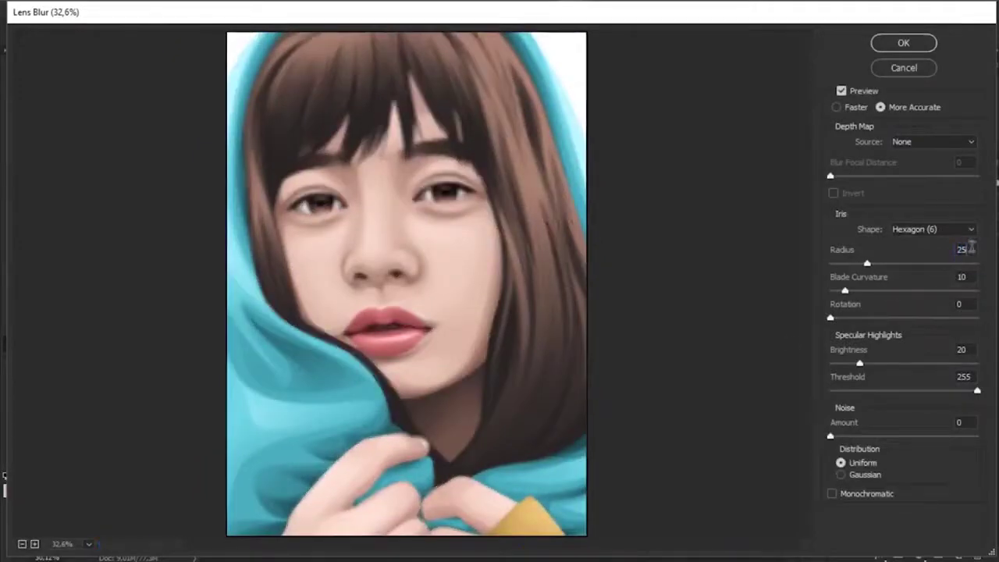
pyautogui.press('Return')
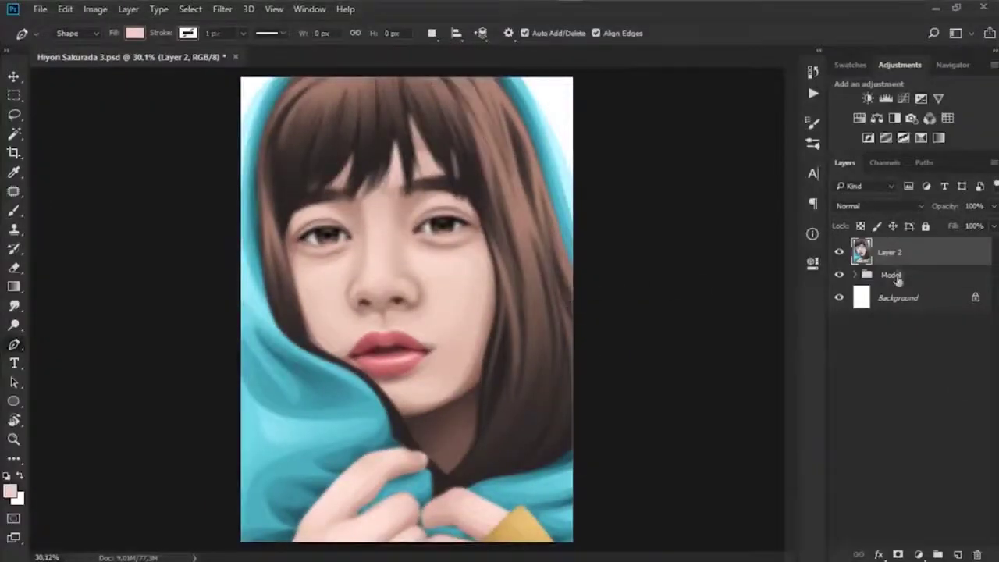
# - Add a layer mask to the blurred layer, named Blur, and paint black over the face to bring back its sharp detail
pyautogui.click(898, 554)
pyautogui.press('b')
pyautogui.press('d')
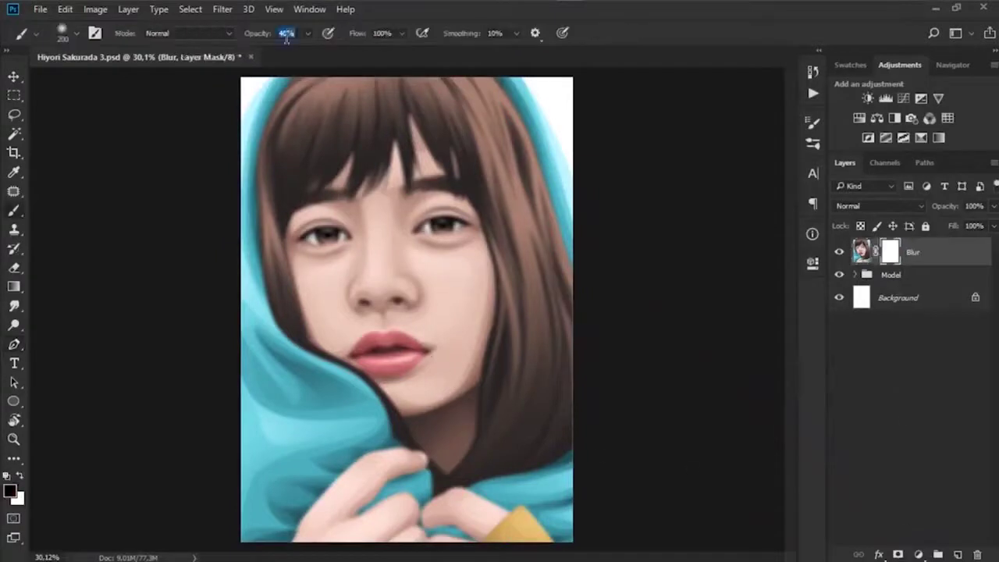
pyautogui.moveTo(388, 254)
pyautogui.mouseDown()
pyautogui.moveTo(351, 234)
pyautogui.moveTo(434, 260)
pyautogui.moveTo(669, 424)
pyautogui.mouseUp()
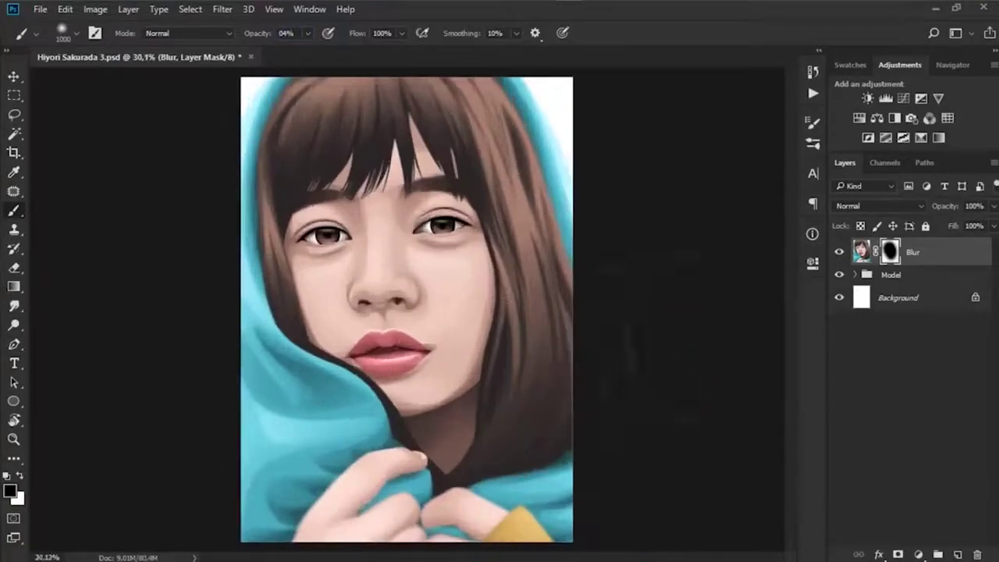
# - Create a new layer named Shade and set up a very large soft brush with white as the foreground color
pyautogui.hotkey('ctrl', 'shift', 'alt', 'n')
pyautogui.write('Shade')
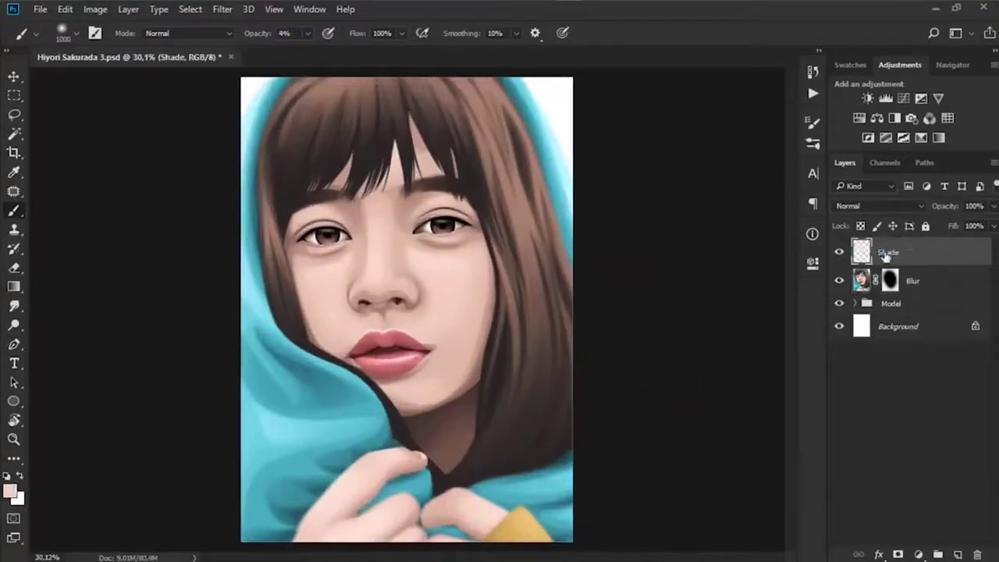
pyautogui.press('Return')
pyautogui.press('d')
pyautogui.press('x')
pyautogui.scroll(-3, 323, 190)
pyautogui.press(']')
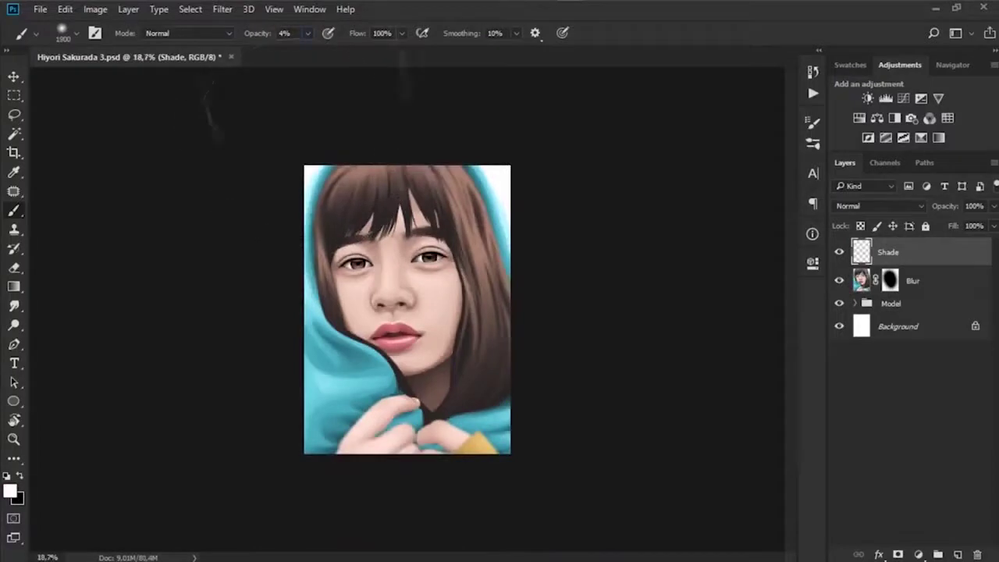
# - Touch up the Blur layer's mask with a black brush at 40% opacity
pyautogui.hotkey('alt', '[')
pyautogui.press('x')
pyautogui.press('Return')
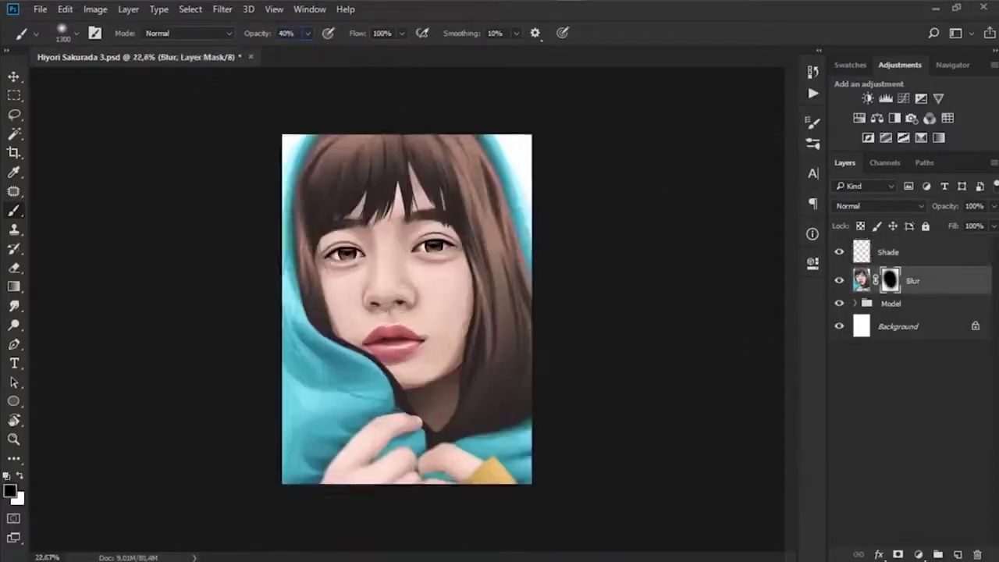
pyautogui.press('[')
pyautogui.press('[')
pyautogui.press('[')
pyautogui.press('[')
pyautogui.press('[')
pyautogui.press('[')
pyautogui.press('[')
# - Paint a large soft white glow over the portrait's upper-left corner on the Shade layer at 100% brush opacity
pyautogui.hotkey('alt', ']')
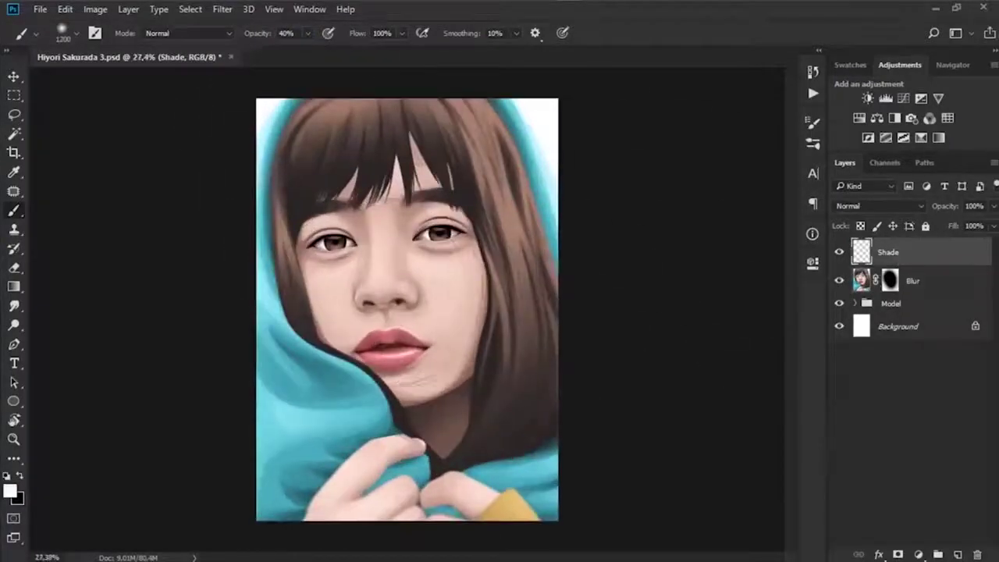
pyautogui.press('x')
pyautogui.scroll(-3, 336, 187)
pyautogui.press(']')
pyautogui.press(']')
pyautogui.press(']')
pyautogui.press(']')
pyautogui.press(']')
pyautogui.press(']')
pyautogui.press(']')
pyautogui.press(']')
pyautogui.press(']')
pyautogui.press(']')
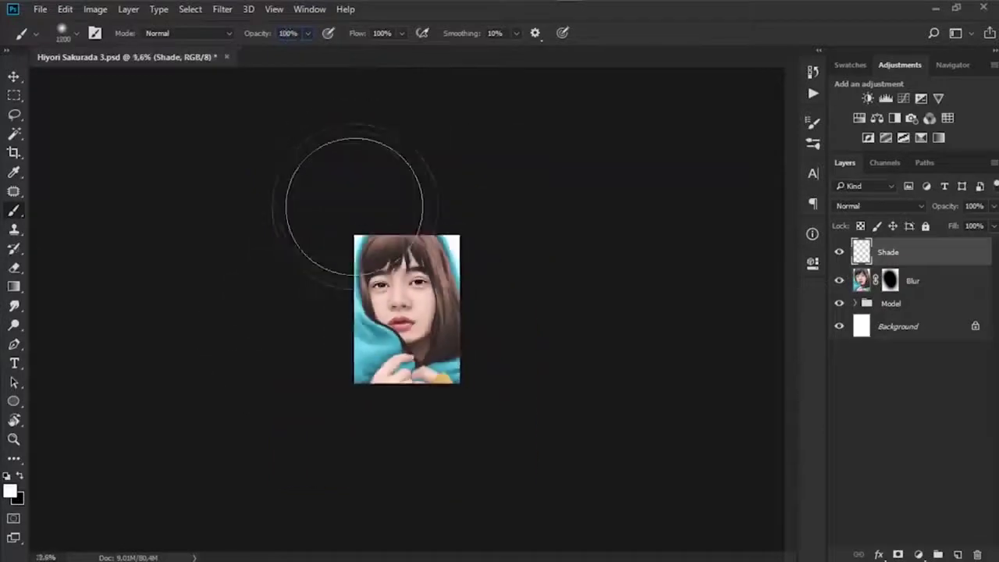
pyautogui.click(341, 179)
pyautogui.scroll(3, 341, 178)
# - Try the Soft Light blend mode on the Shade layer's white glow
pyautogui.click(878, 206)
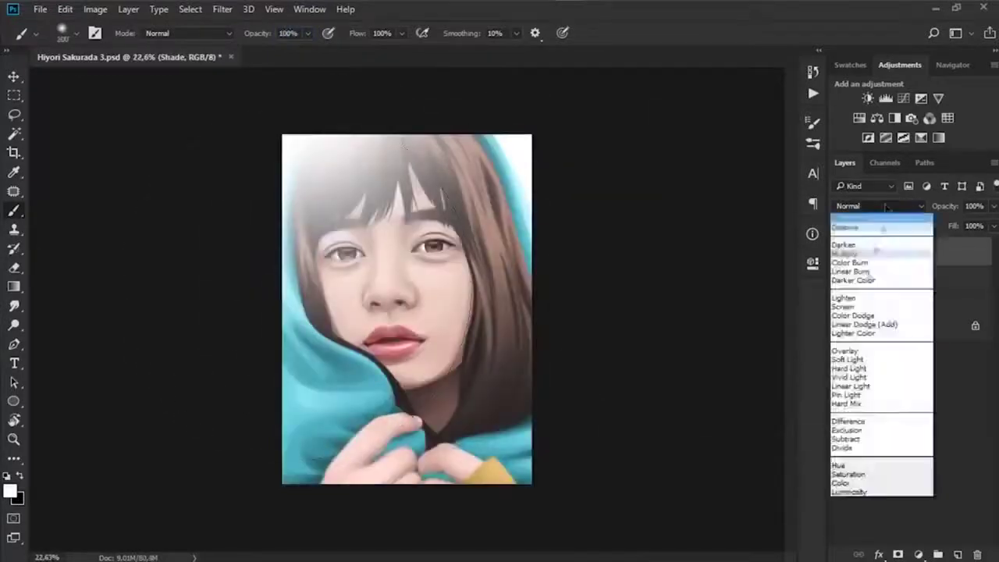
pyautogui.click(866, 361)
pyautogui.click(903, 206)
pyautogui.click(851, 210)
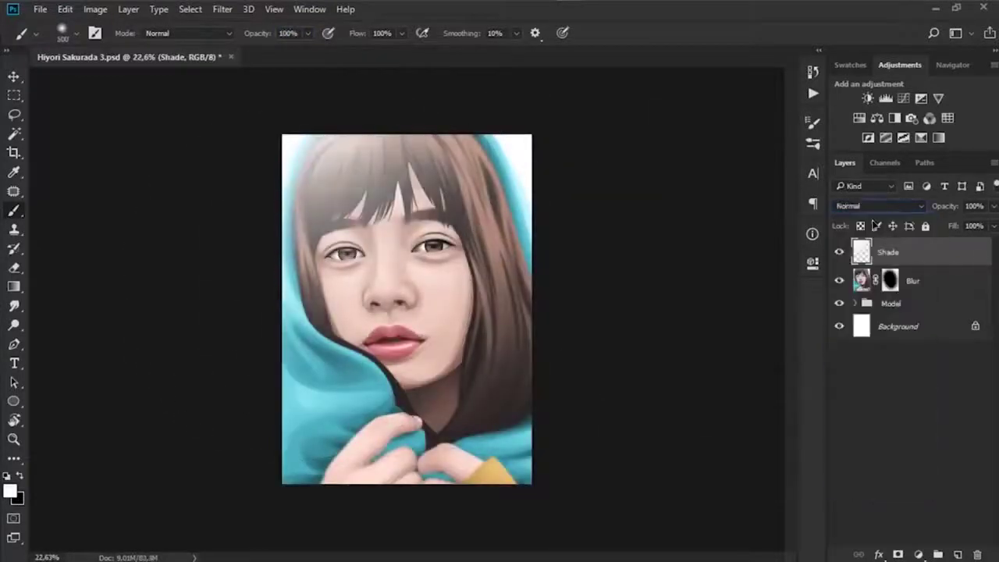
# - Reduce the Shade layer's opacity, trying 50% and settling on 25%
pyautogui.click(973, 206)
pyautogui.write('50')
pyautogui.press('Return')
pyautogui.write('25')
pyautogui.press('Return')
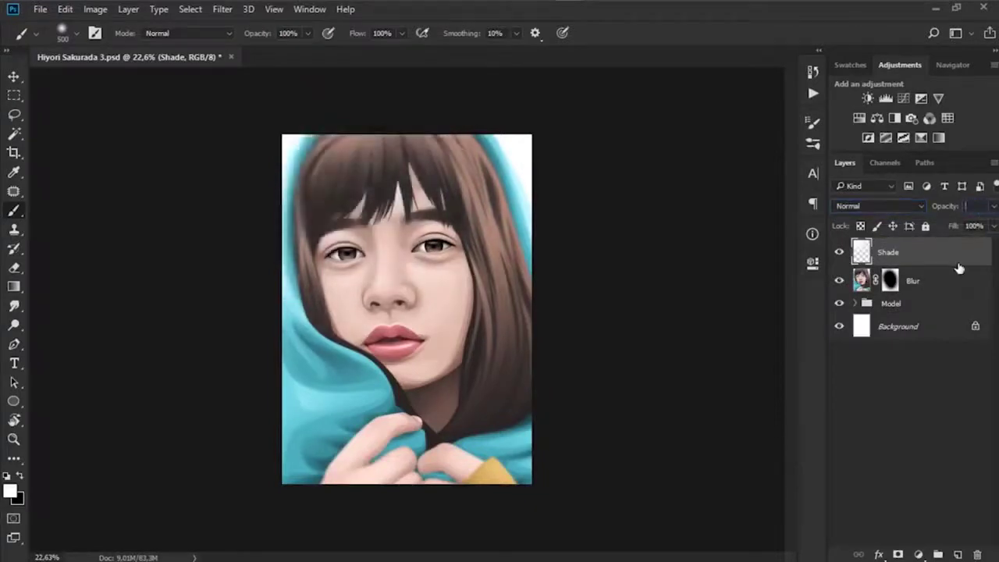
# - Compare blend modes on the Shade layer and set it to Overlay
pyautogui.click(913, 208)
pyautogui.click(862, 356)
pyautogui.click(878, 206)
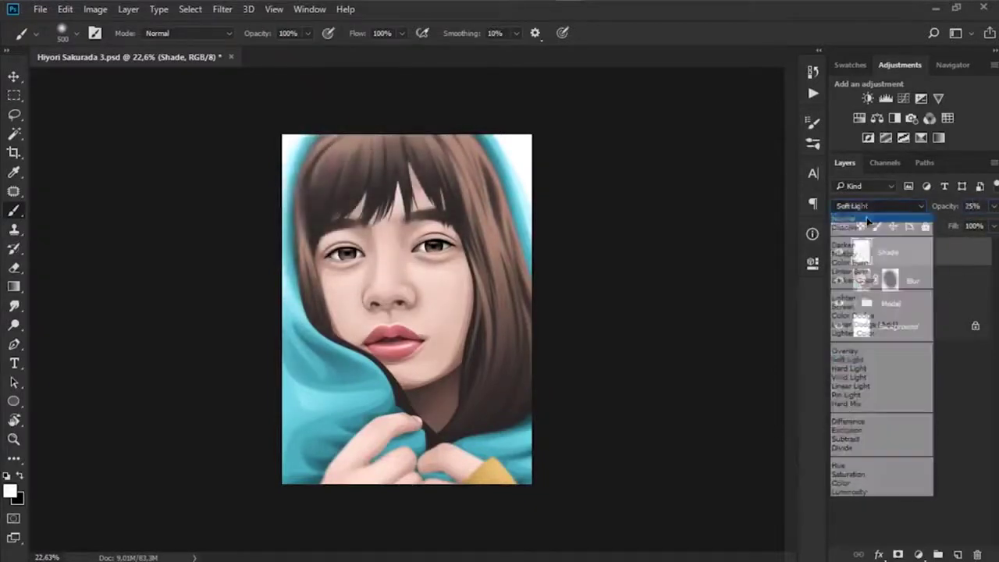
pyautogui.click(846, 352)
pyautogui.click(878, 206)
pyautogui.click(864, 353)
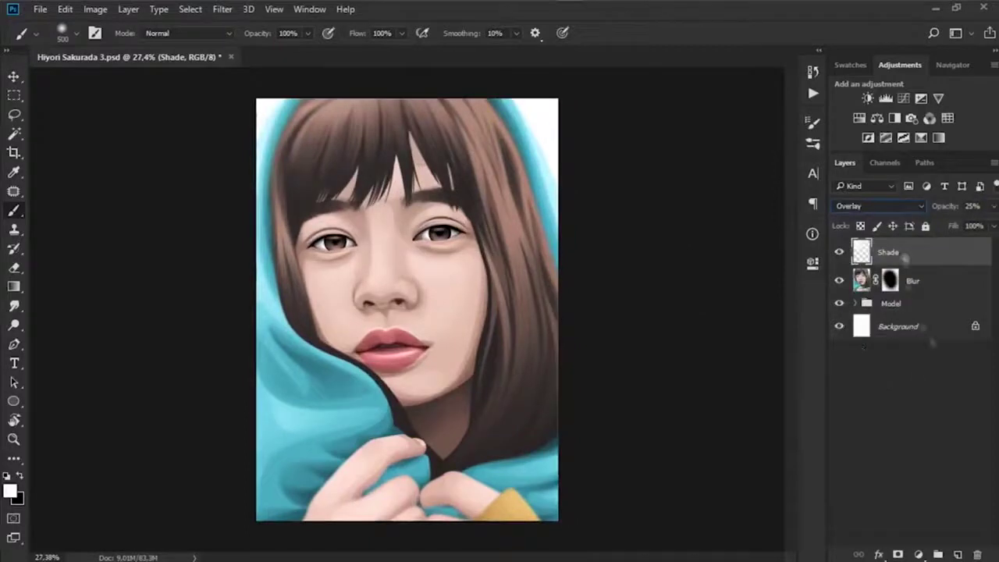
# - Duplicate the Shade layer, set the copy's blend mode to Normal, and toggle both glow layers to check them
pyautogui.hotkey('ctrl', 'j')
pyautogui.click(878, 206)
pyautogui.click(865, 214)
pyautogui.click(878, 206)
pyautogui.click(898, 437)
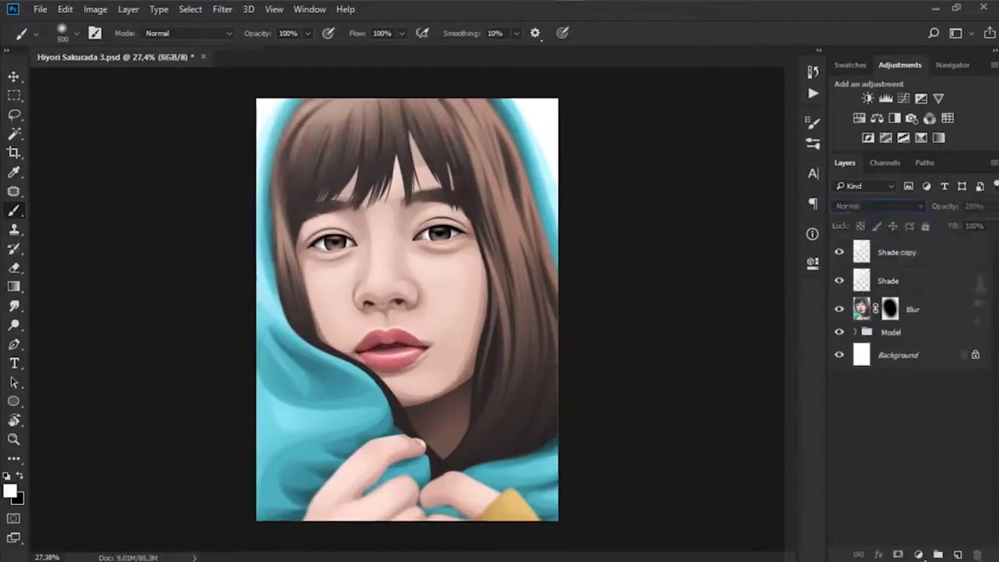
pyautogui.click(898, 253)
pyautogui.moveTo(839, 252); pyautogui.dragTo(839, 281)
# - Paint white over the hands on the Blur layer's mask with a 300 px brush at 40% opacity
pyautogui.click(889, 309)
pyautogui.scroll(5, 406, 469)
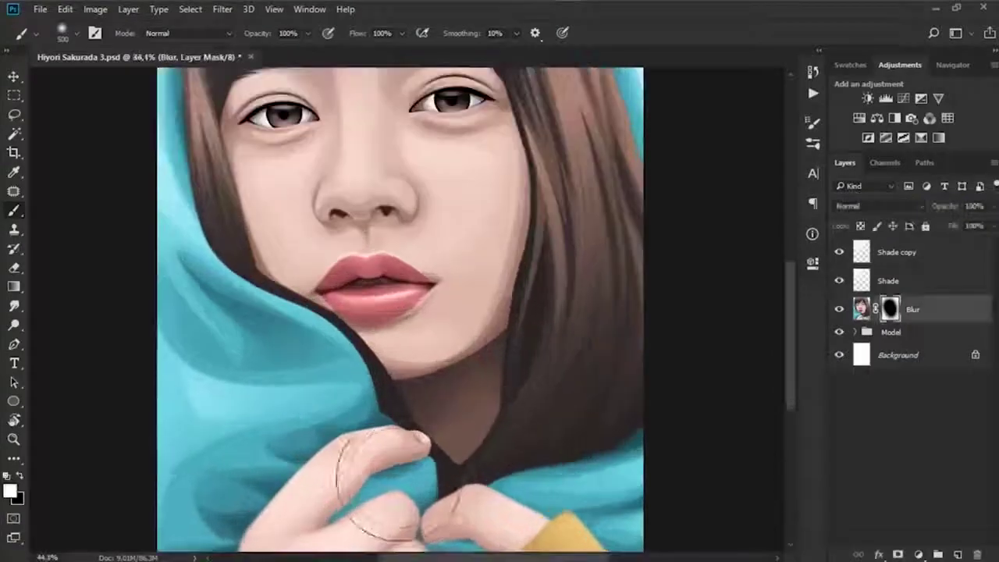
pyautogui.press('[')
pyautogui.press('[')
pyautogui.press('[')
pyautogui.press('[')
pyautogui.write('40')
pyautogui.press('Return')
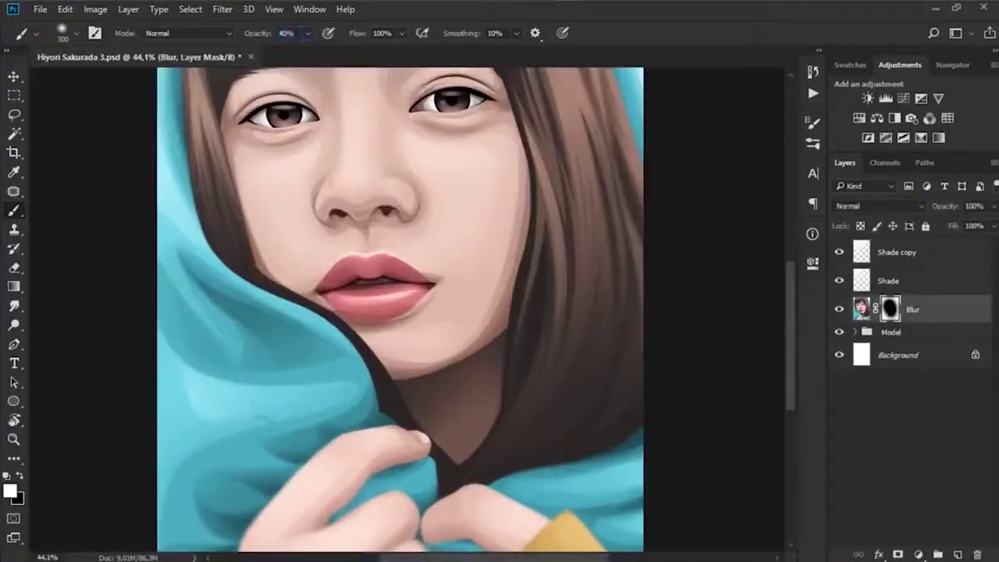
pyautogui.scroll(-3, 422, 437)
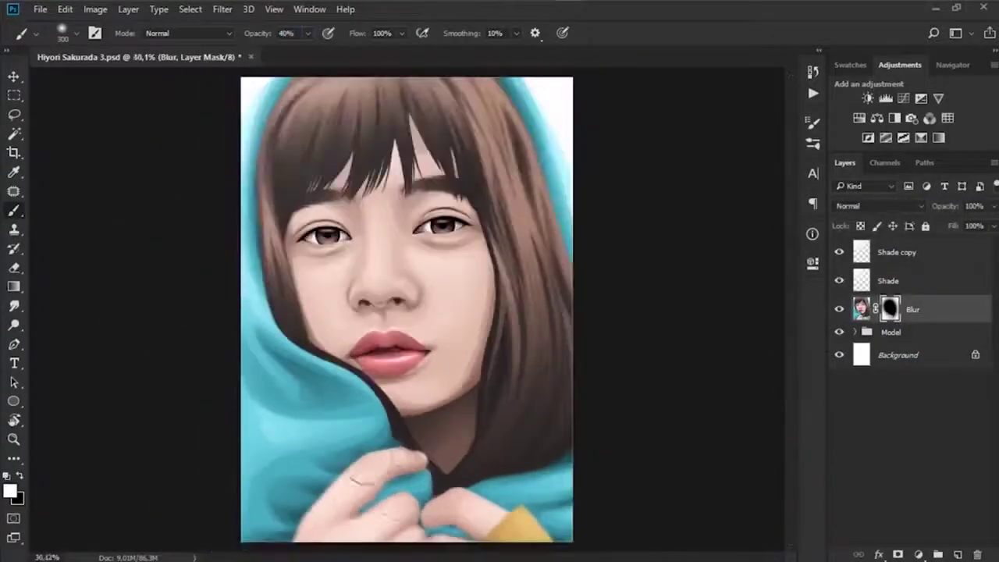
# - Extend the white painting on the Blur layer's mask with an 800 px brush, and deselect the layer
pyautogui.press(']')
pyautogui.press(']')
pyautogui.press(']')
pyautogui.press(']')
pyautogui.press(']')
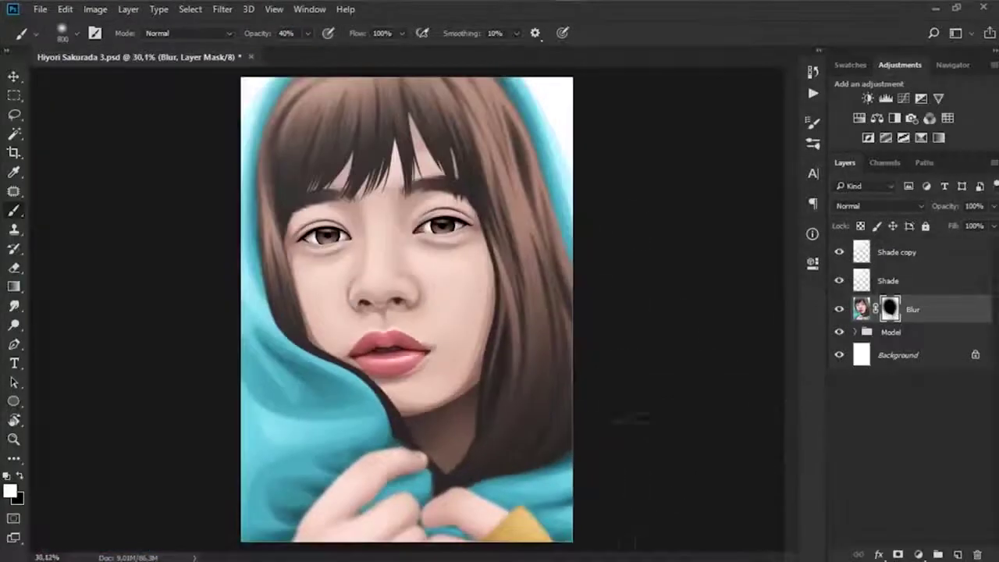
pyautogui.click(847, 423)
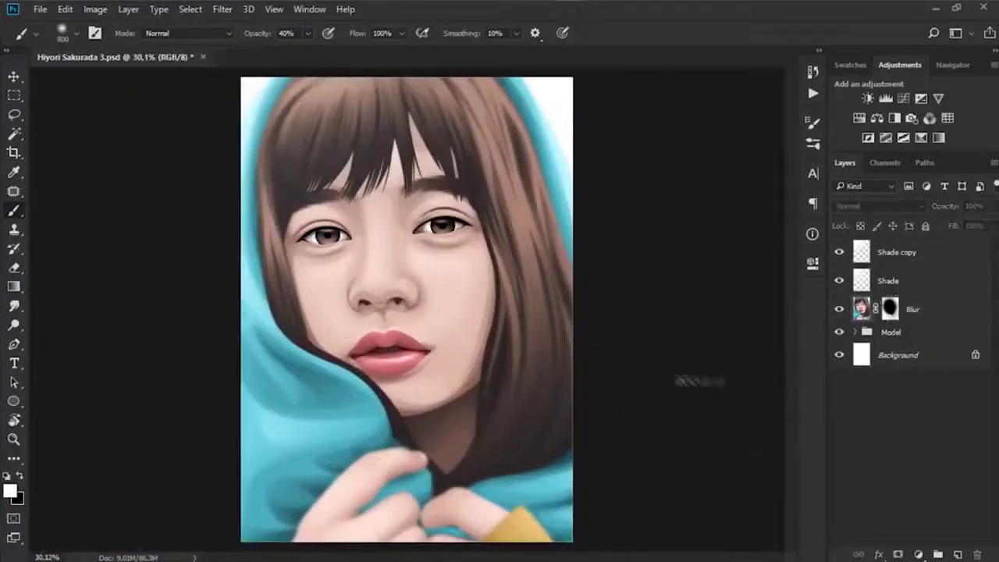
# - Save the file and display the finished portrait in full-screen view
pyautogui.scroll(-1, 584, 359)
pyautogui.hotkey('ctrl', 's')
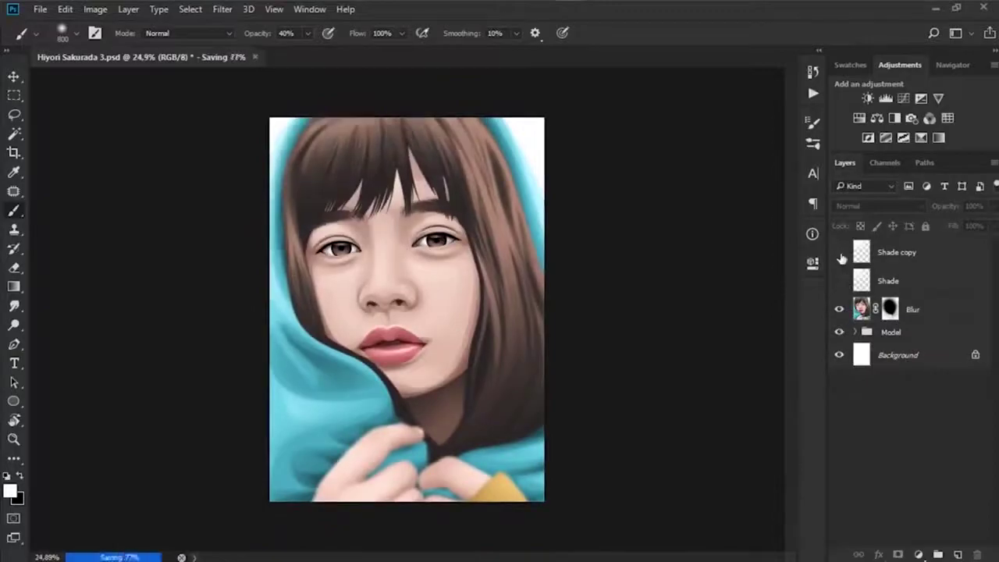
pyautogui.scroll(1, 634, 365)
pyautogui.press('f')
pyautogui.press('f')
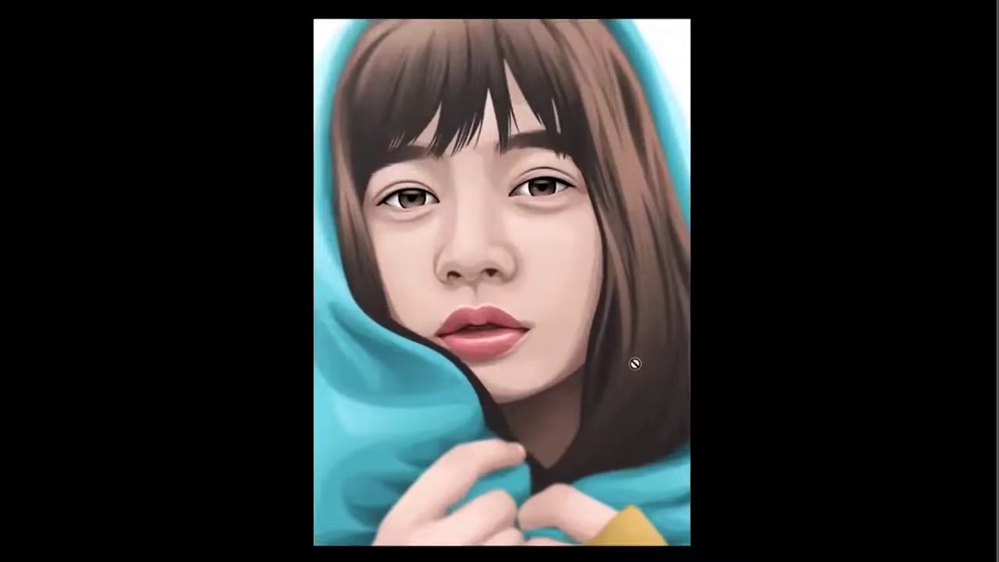